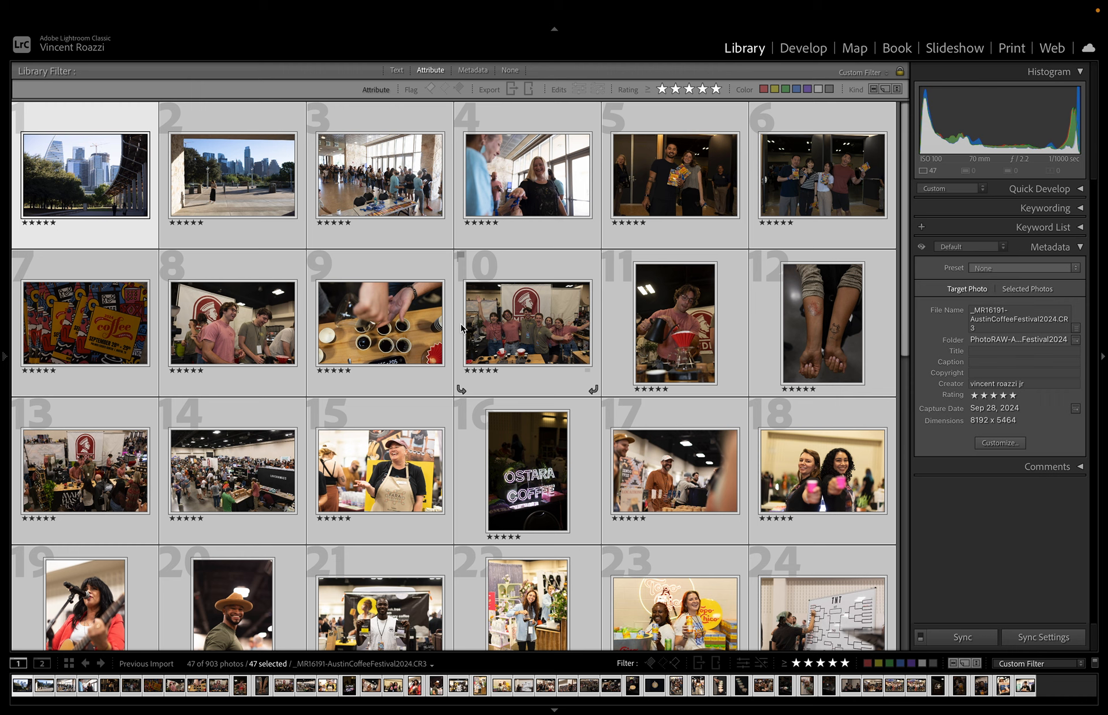
# - Hide the histogram and metadata panels and look over all the five-star photos in the widened grid
pyautogui.click(1103, 363)
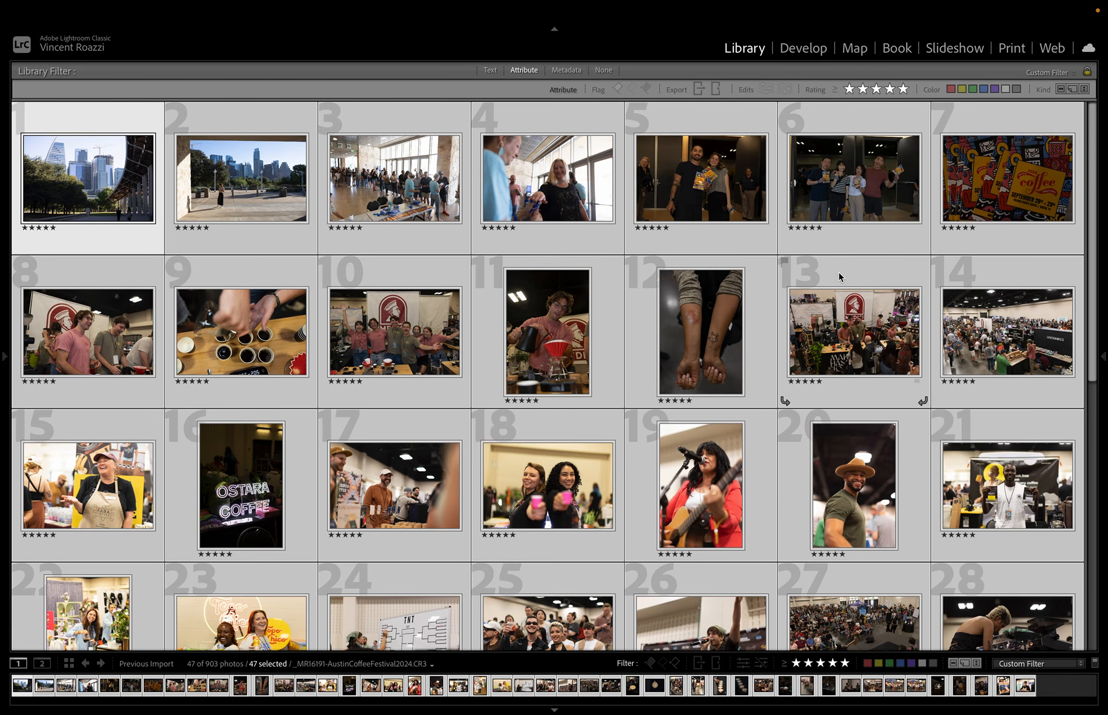
pyautogui.scroll(-10, 839, 277)
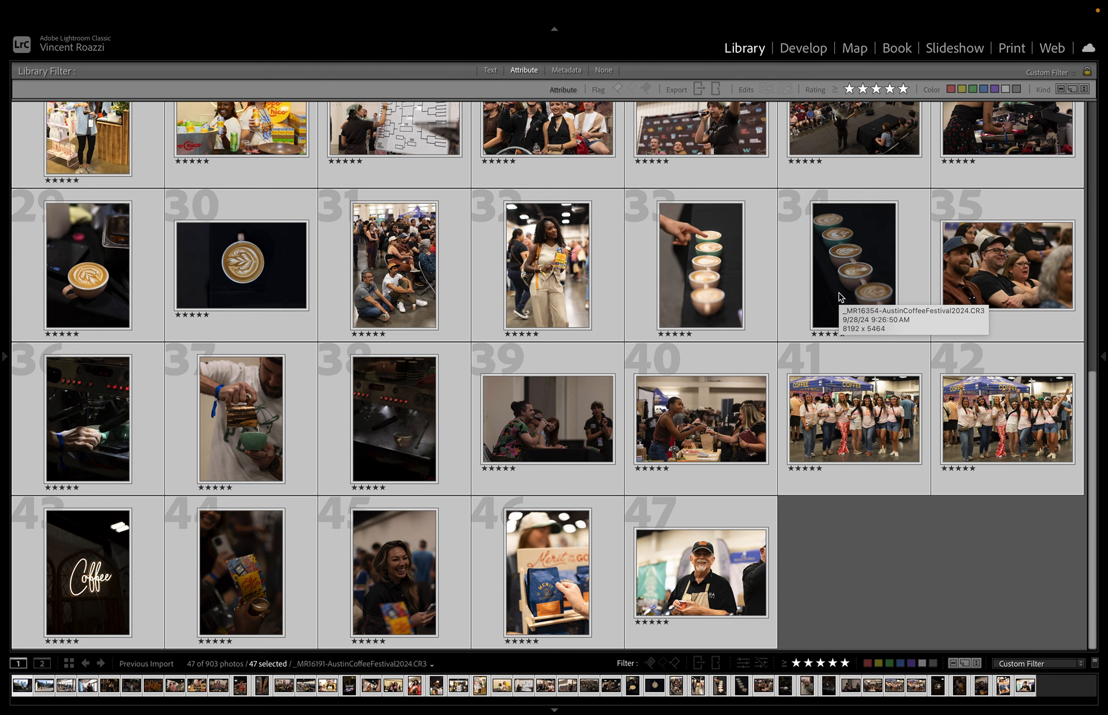
pyautogui.scroll(8, 839, 297)
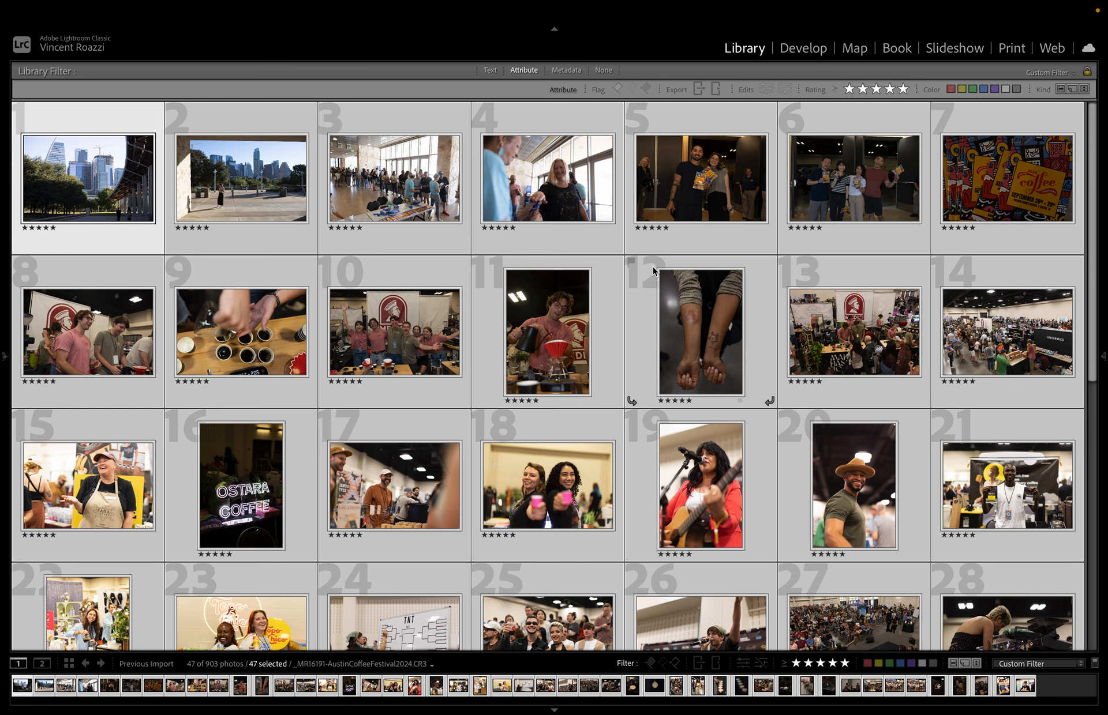
pyautogui.scroll(-2, 652, 271)
pyautogui.scroll(2, 652, 271)
pyautogui.scroll(-1, 652, 272)
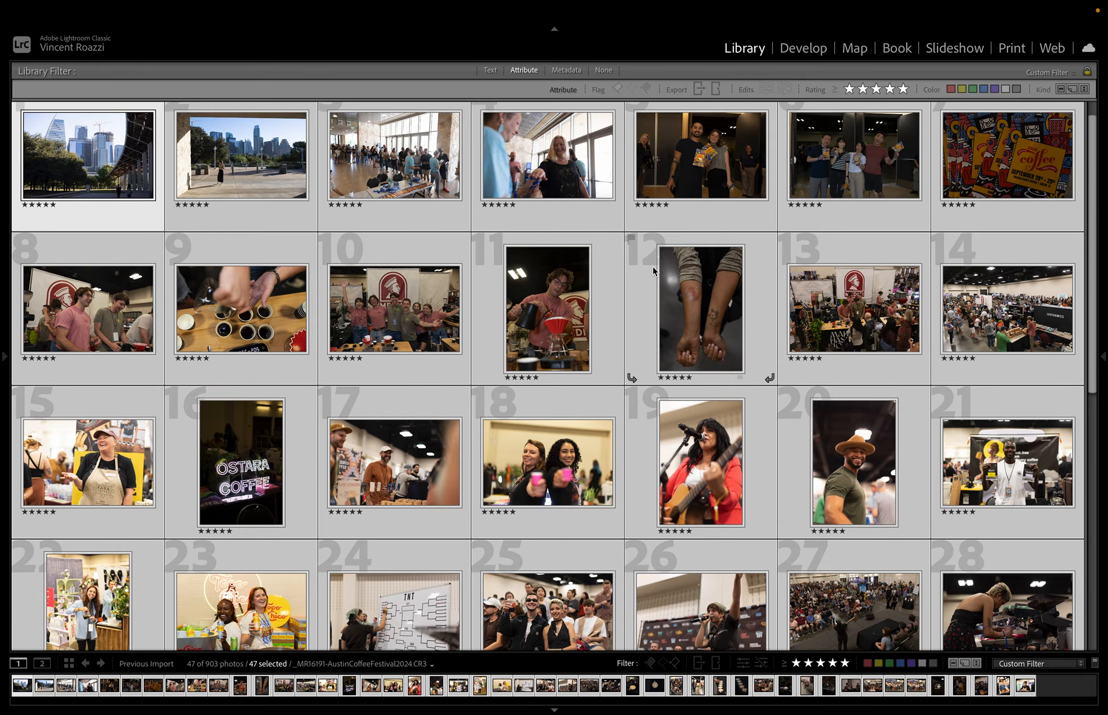
pyautogui.scroll(-3, 652, 271)
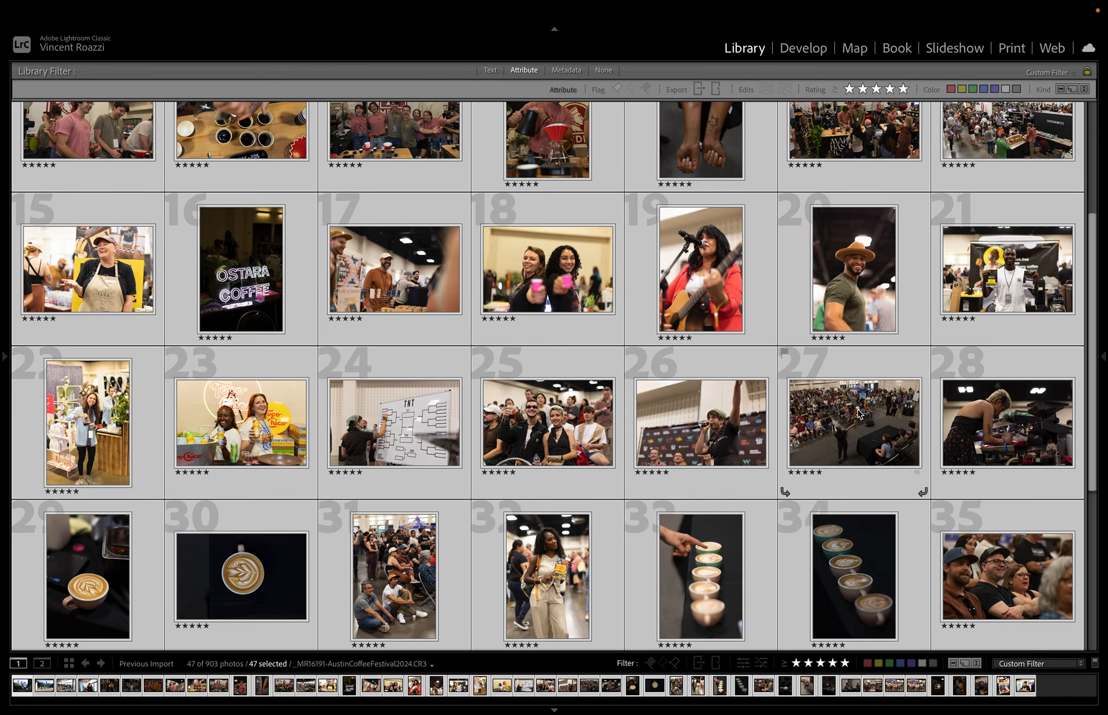
# - Enlarge the grid thumbnails to three photos per row and return to the start of the set
pyautogui.press('=')
pyautogui.press('=')
pyautogui.press('=')
pyautogui.press('=')
pyautogui.scroll(20, 856, 332)
pyautogui.scroll(6, 855, 332)
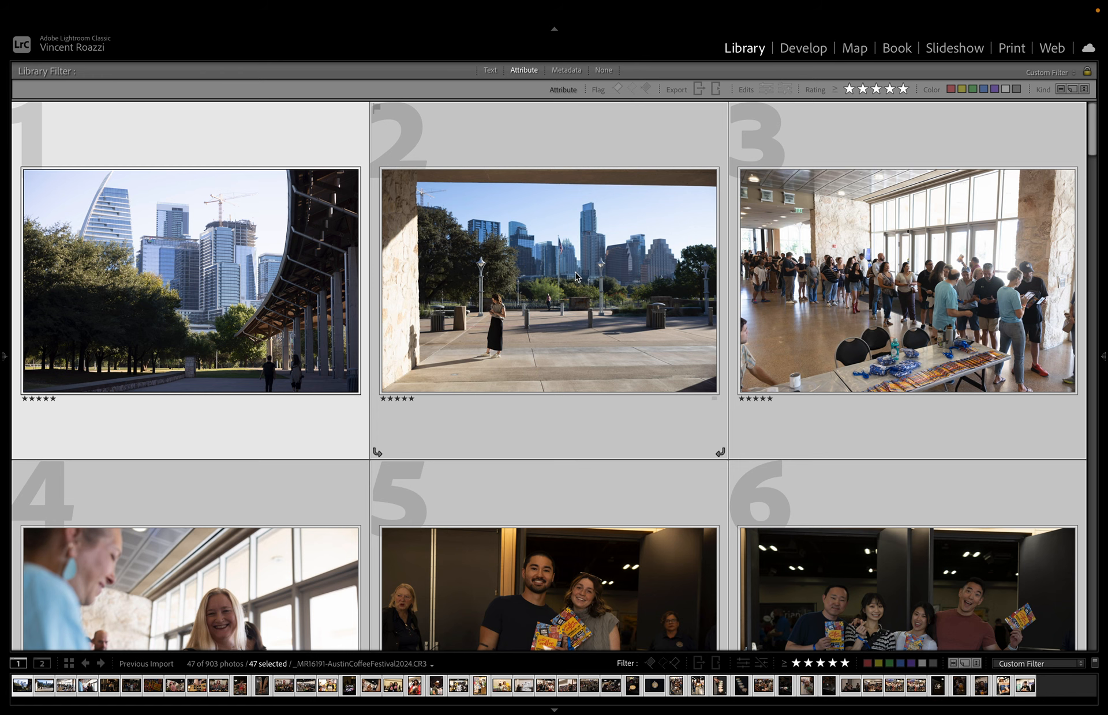
# - Make photo 2 active and examine the enlarged thumbnails in order, from the skyline shots to photos 13–15 of the booths
pyautogui.click(598, 282)
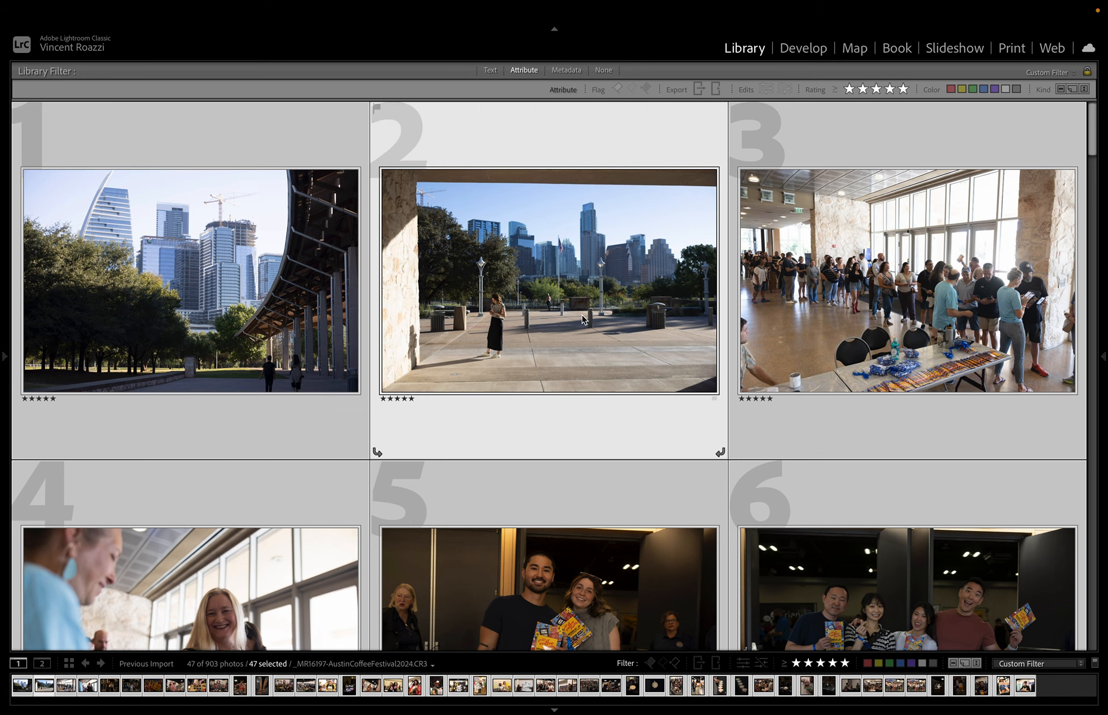
pyautogui.scroll(-1, 583, 319)
pyautogui.scroll(-1, 839, 291)
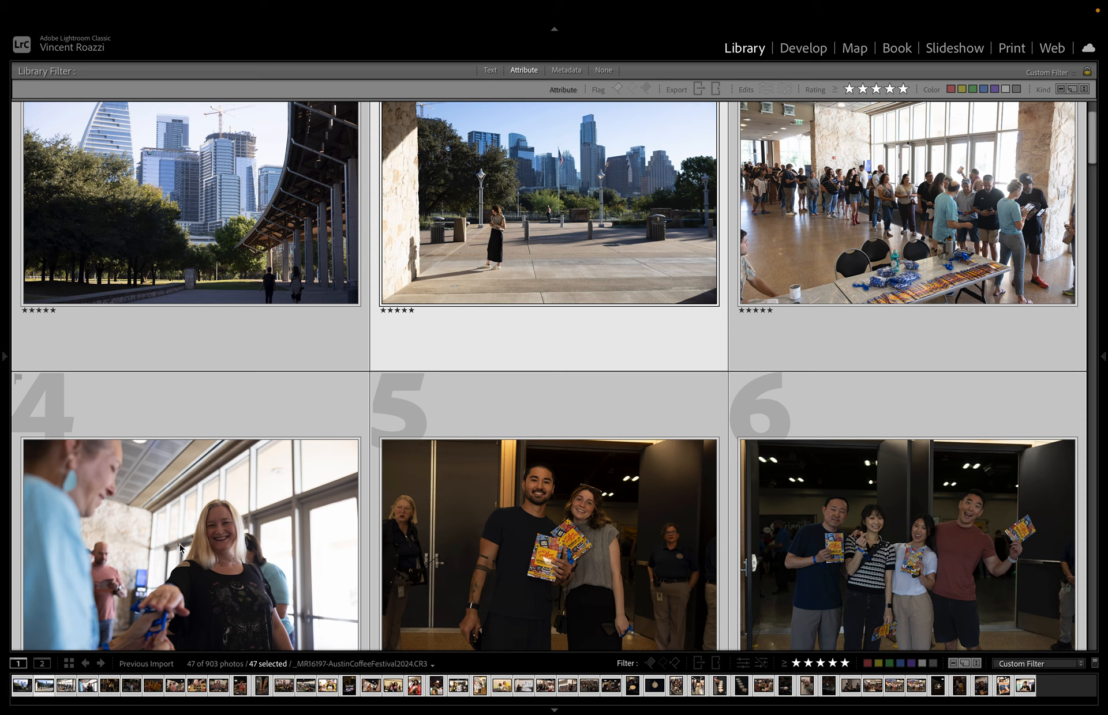
pyautogui.scroll(-1, 238, 589)
pyautogui.scroll(-2, 237, 589)
pyautogui.scroll(-2, 521, 442)
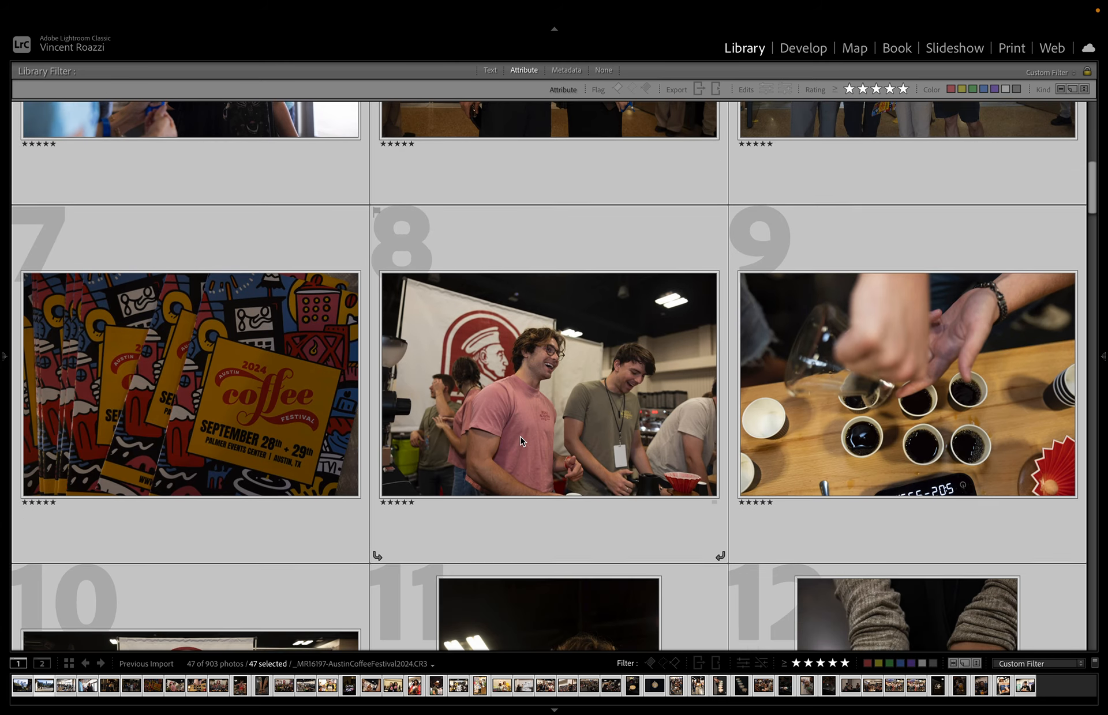
pyautogui.scroll(-1, 521, 442)
pyautogui.scroll(-1, 929, 383)
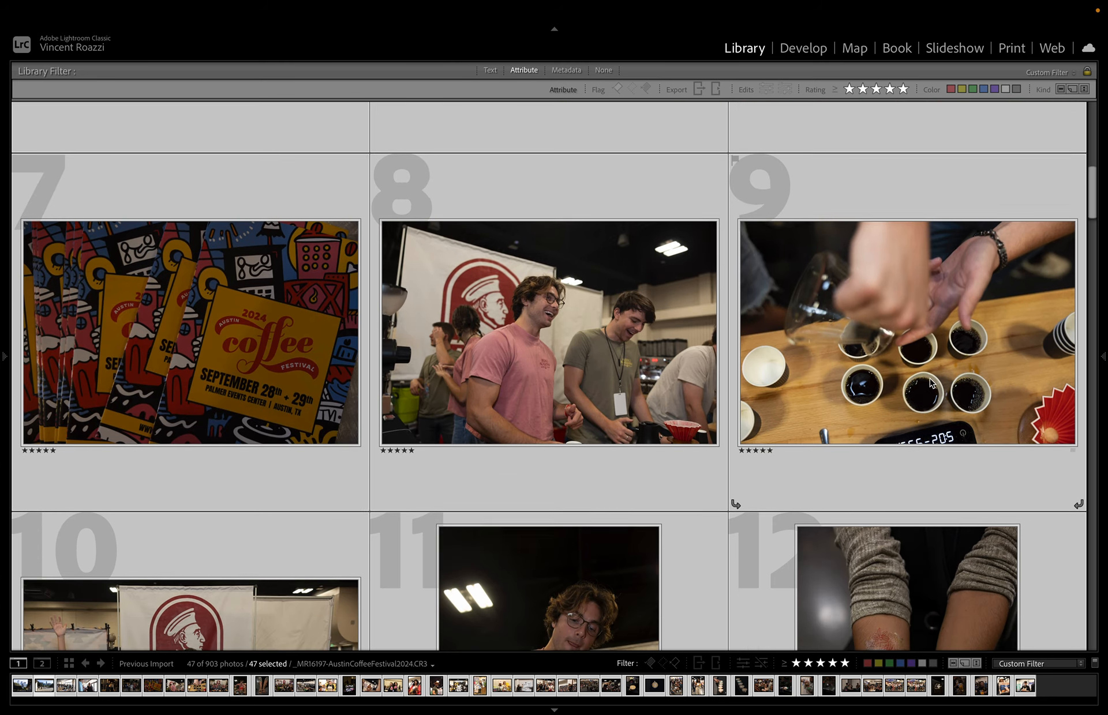
pyautogui.scroll(-1, 929, 383)
pyautogui.scroll(-1, 916, 369)
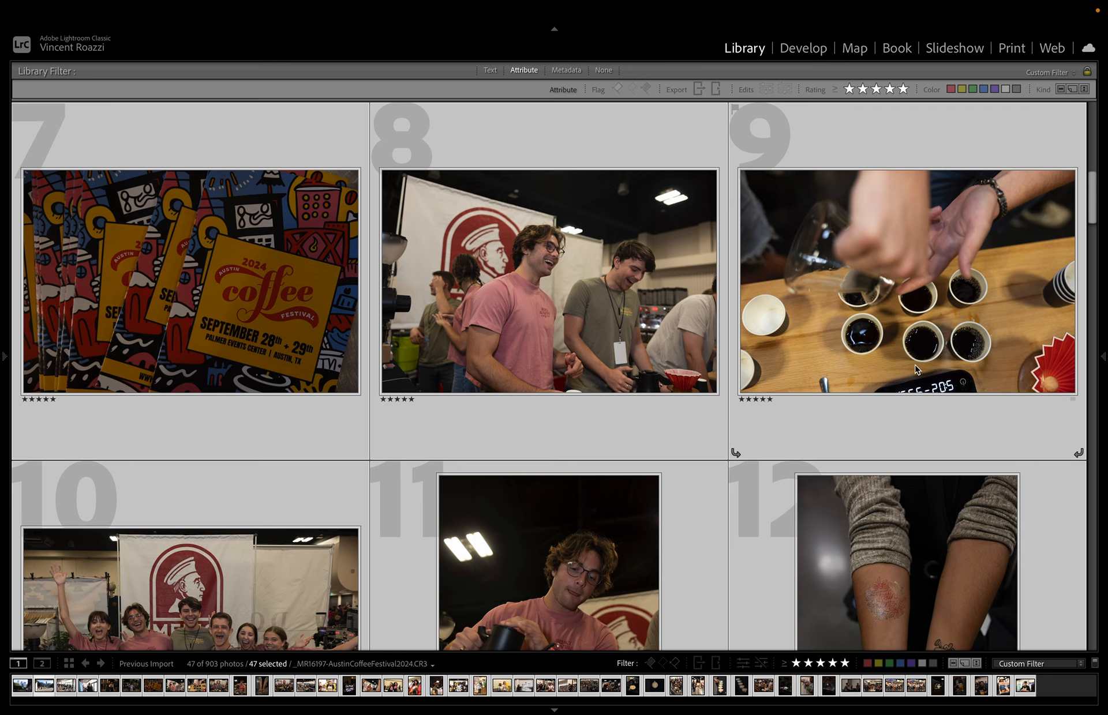
pyautogui.scroll(-3, 588, 333)
pyautogui.scroll(-3, 326, 368)
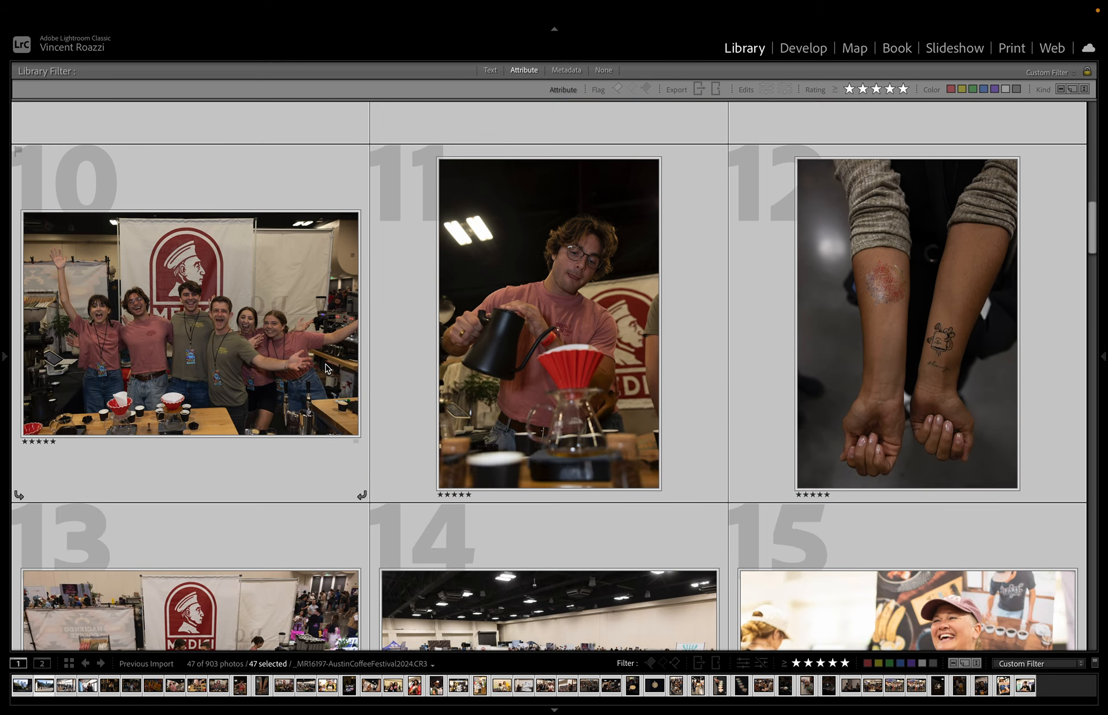
pyautogui.scroll(-4, 873, 357)
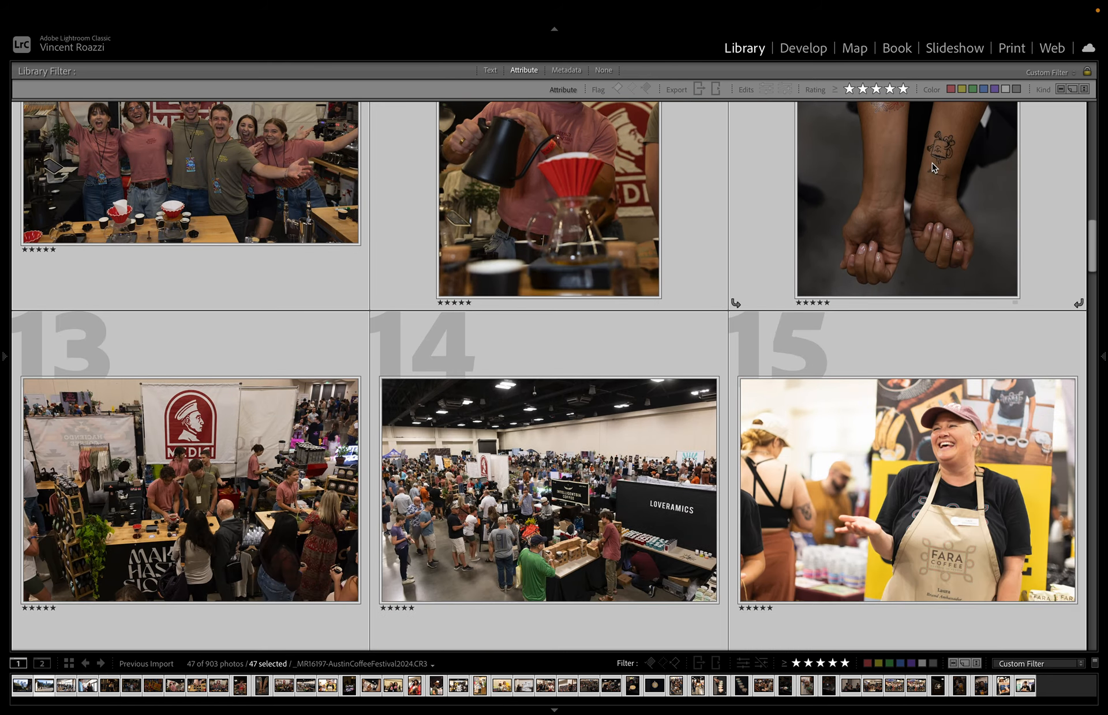
pyautogui.scroll(2, 932, 167)
pyautogui.scroll(-3, 932, 168)
pyautogui.scroll(-1, 328, 437)
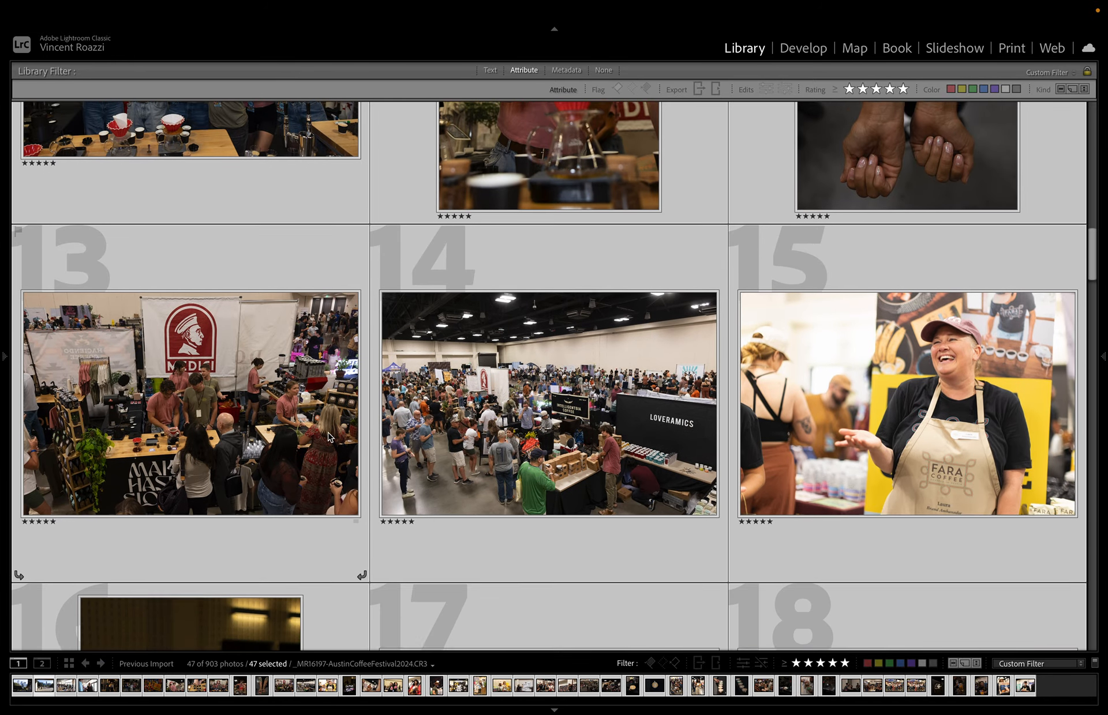
# - View the Medici booth photo 13 in Loupe view, advance to crowd photo 14, and return to the grid
pyautogui.doubleClick(328, 437)
pyautogui.press('Right')
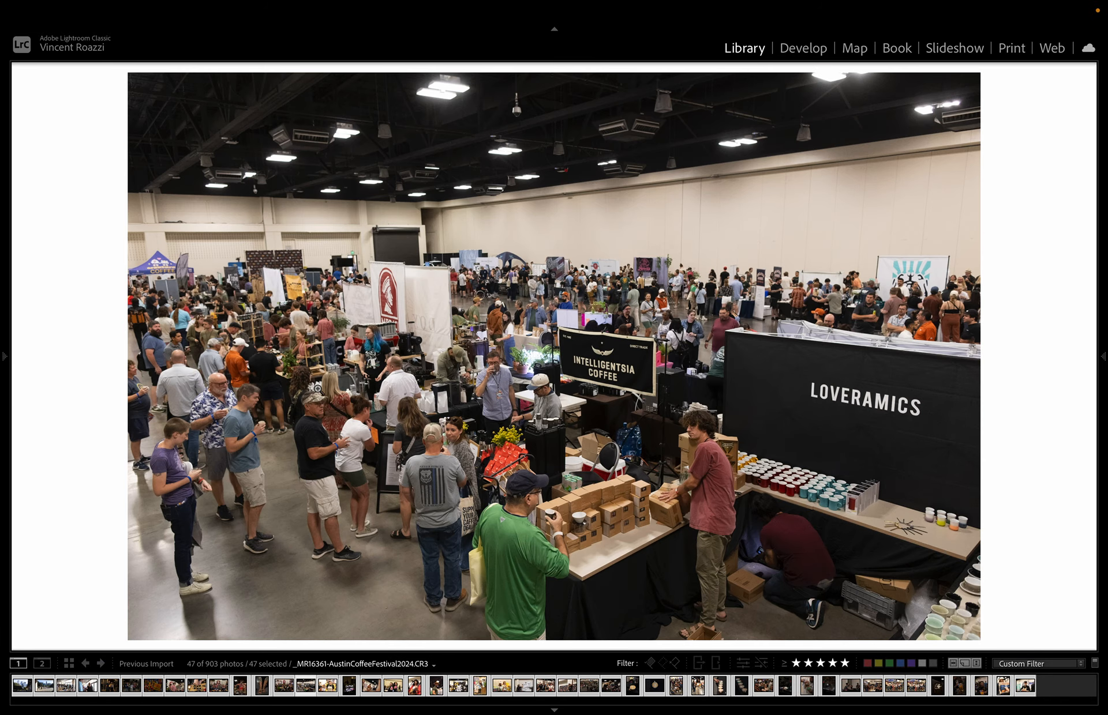
pyautogui.press('g')
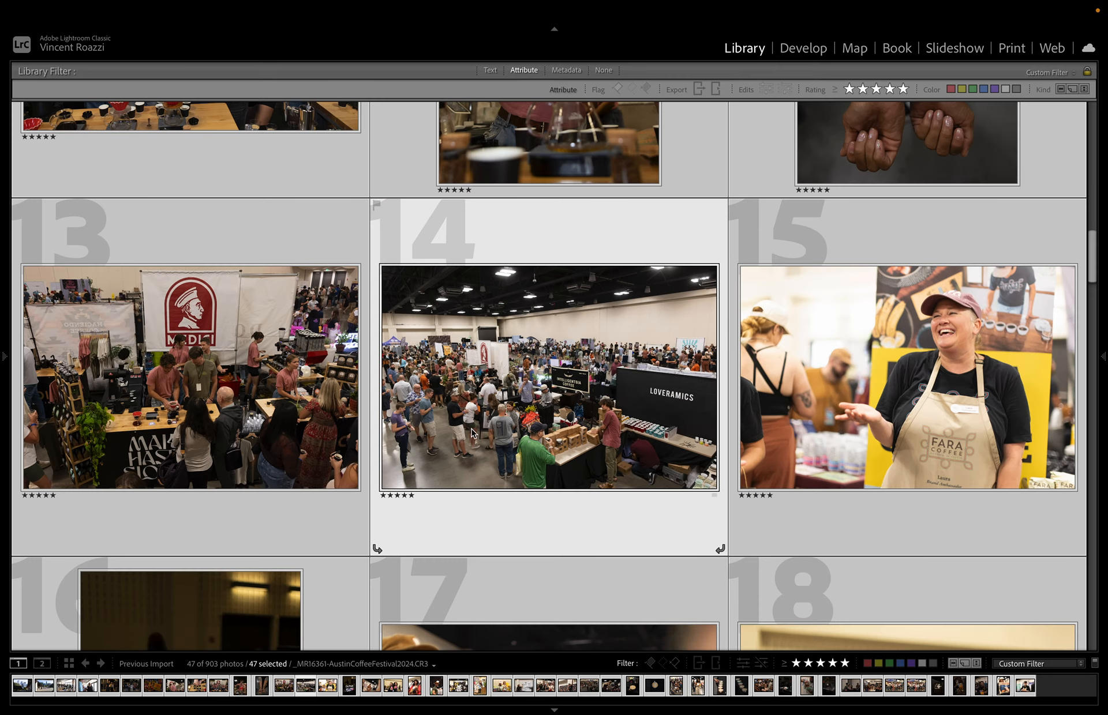
# - View the Ostara Coffee neon sign photo in Loupe view and return to the grid
pyautogui.scroll(-2, 569, 416)
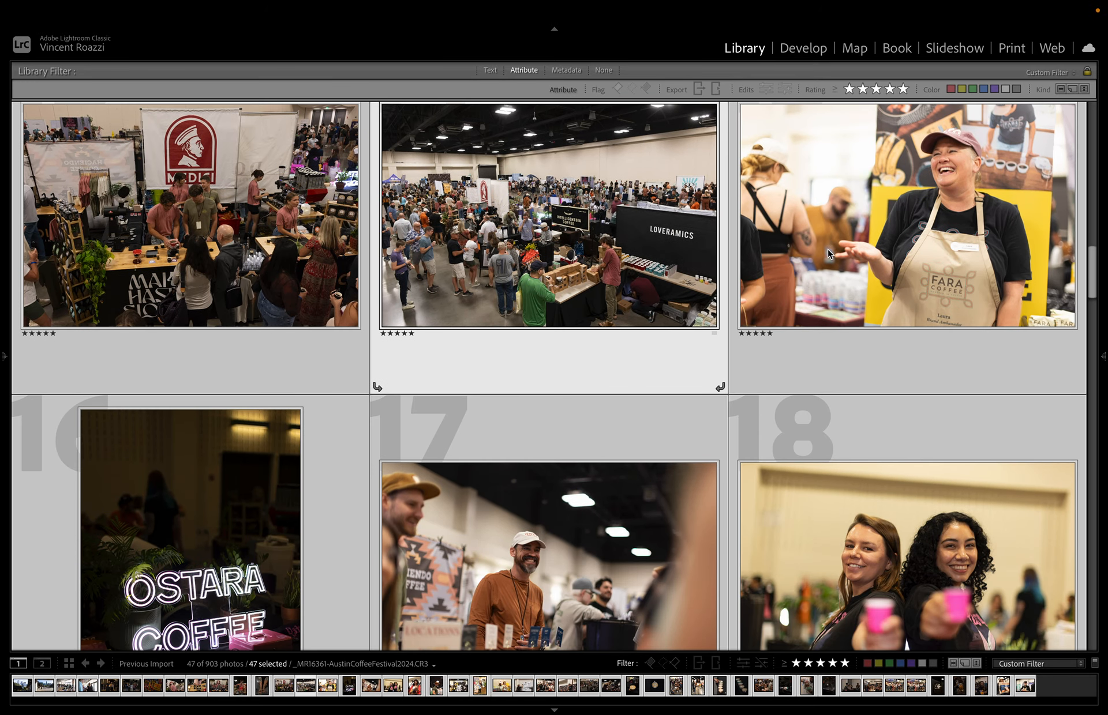
pyautogui.scroll(-3, 790, 349)
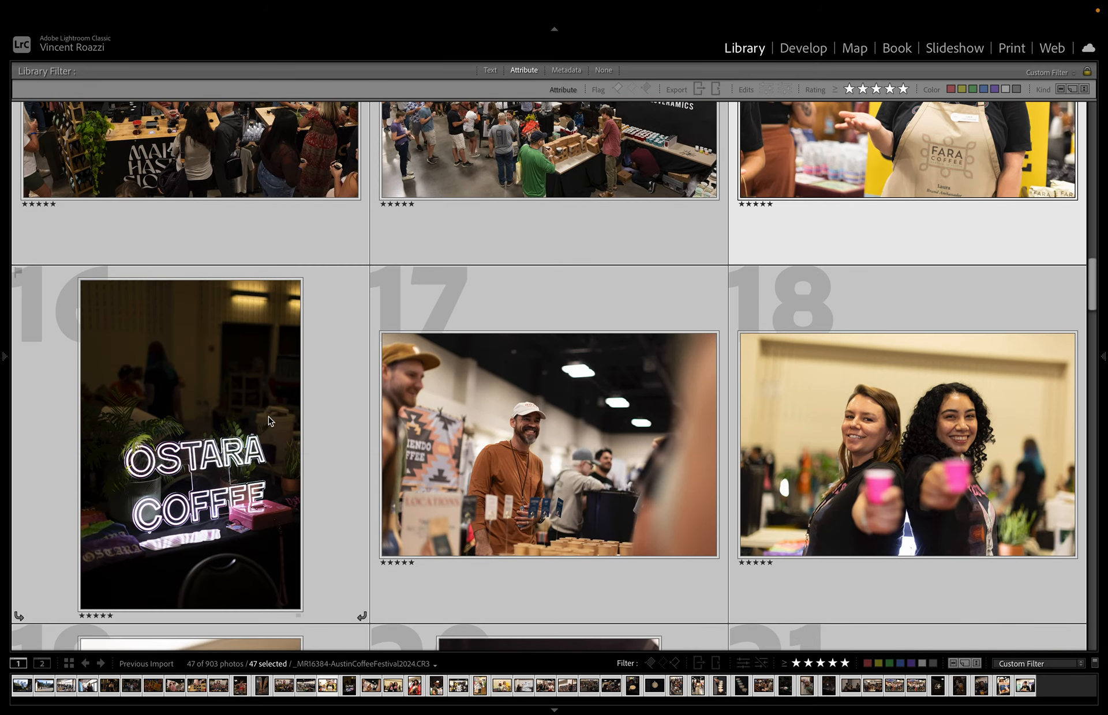
pyautogui.doubleClick(269, 417)
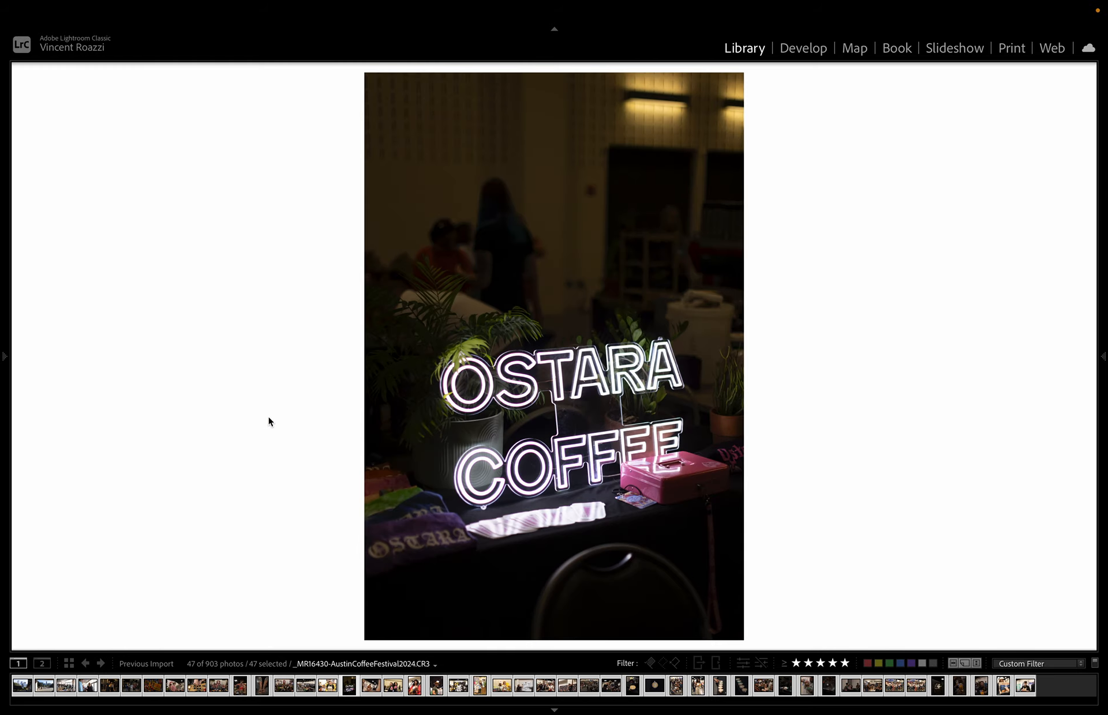
pyautogui.press('g')
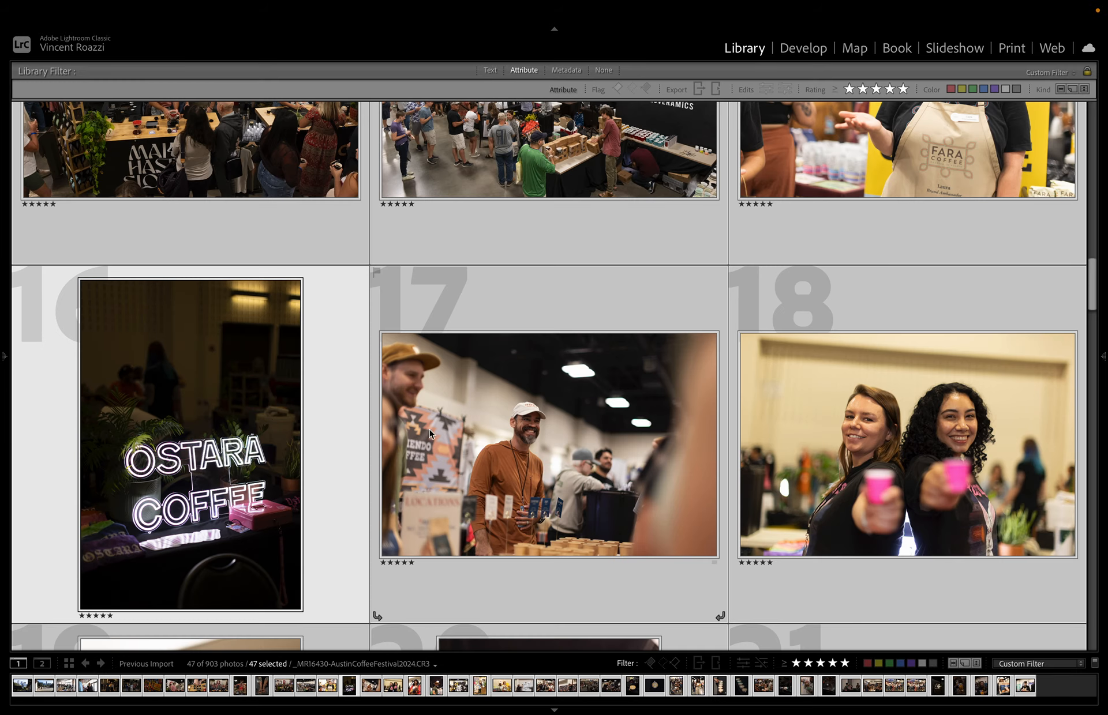
# - View stage-audience photo 27 and smiling-couple photo 25 in Loupe view, returning to the grid after each
pyautogui.scroll(-3, 456, 454)
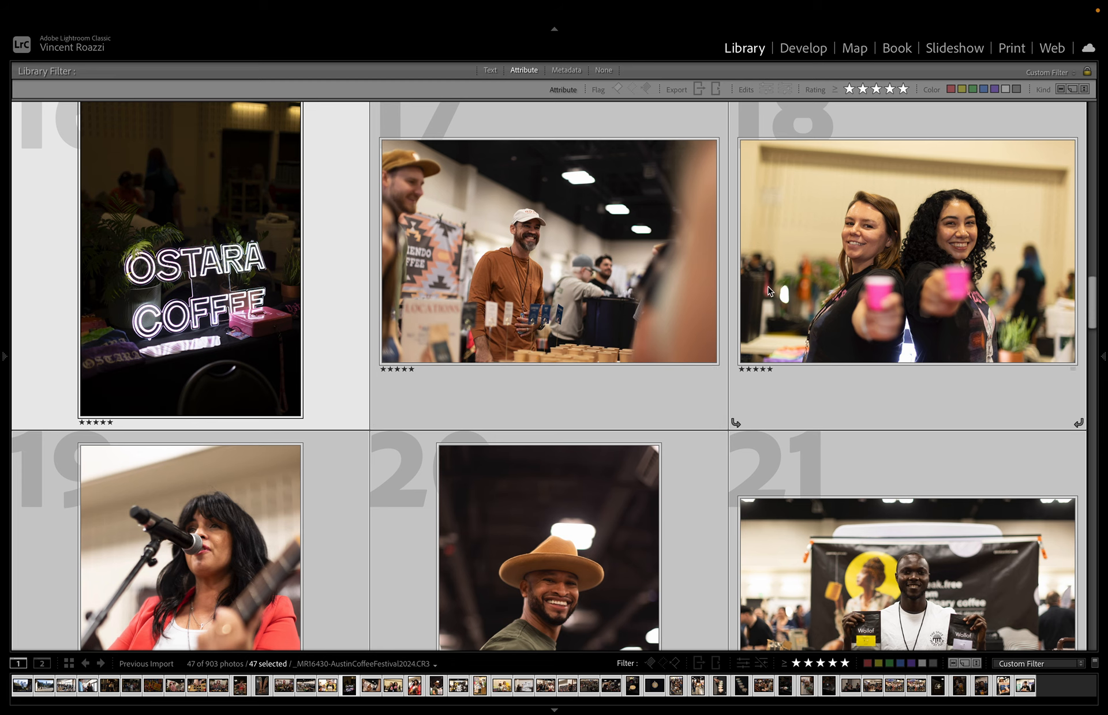
pyautogui.scroll(-1, 773, 293)
pyautogui.scroll(-3, 784, 298)
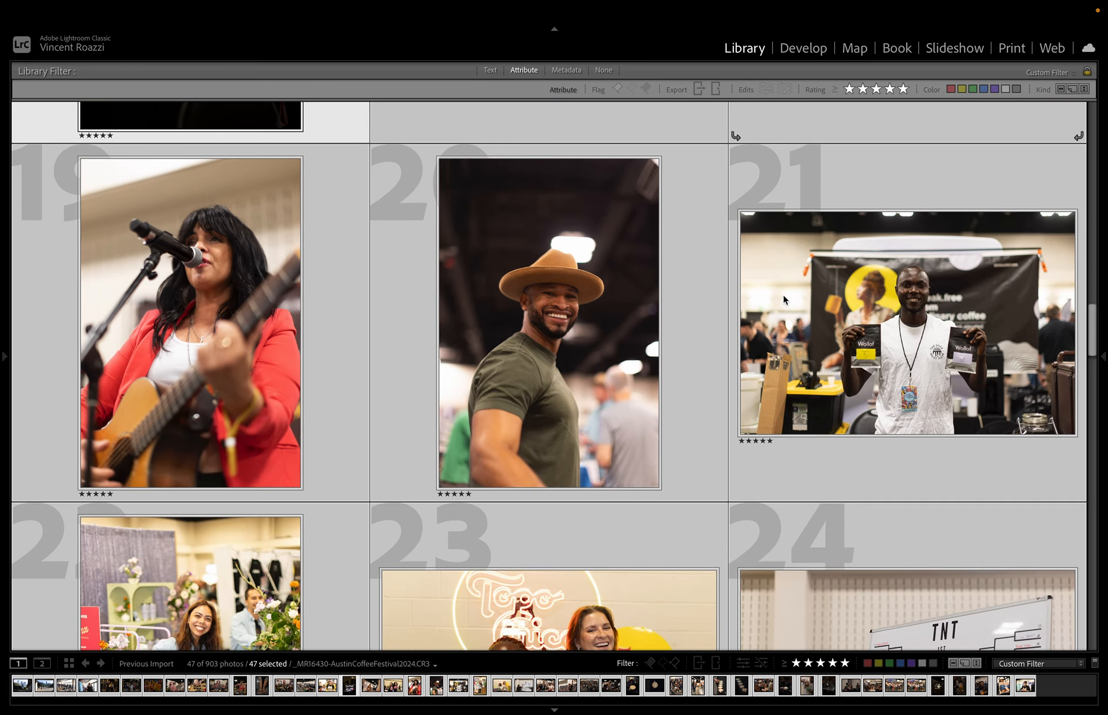
pyautogui.scroll(-4, 783, 298)
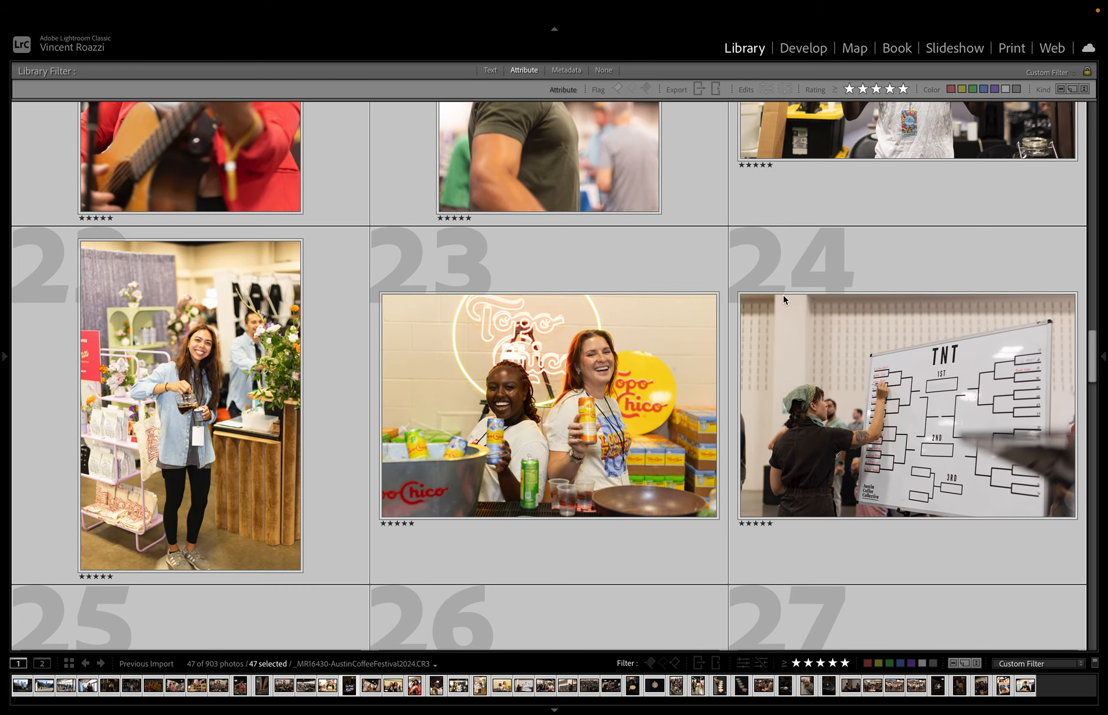
pyautogui.scroll(-3, 784, 296)
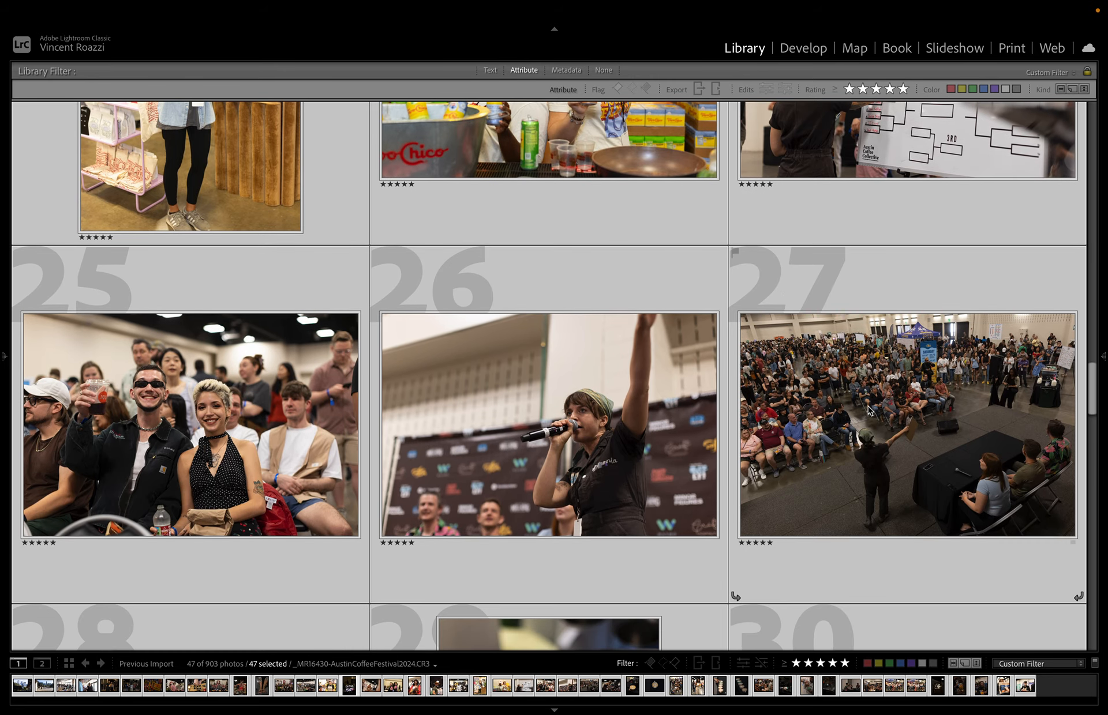
pyautogui.doubleClick(869, 411)
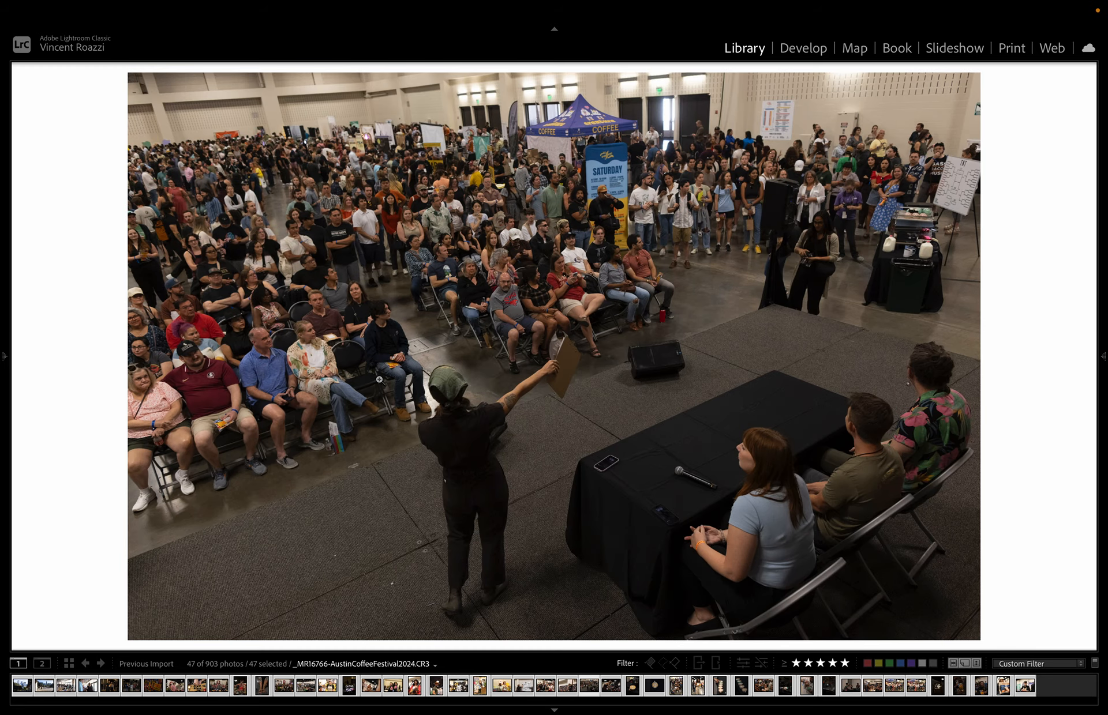
pyautogui.click(69, 664)
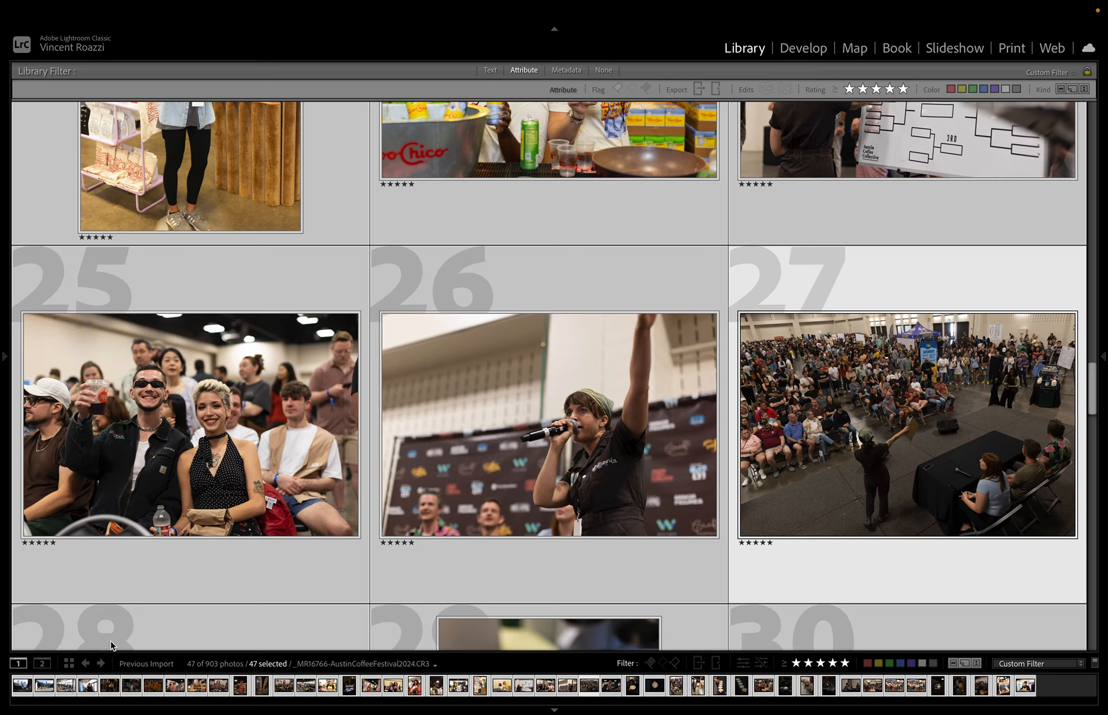
pyautogui.doubleClick(61, 415)
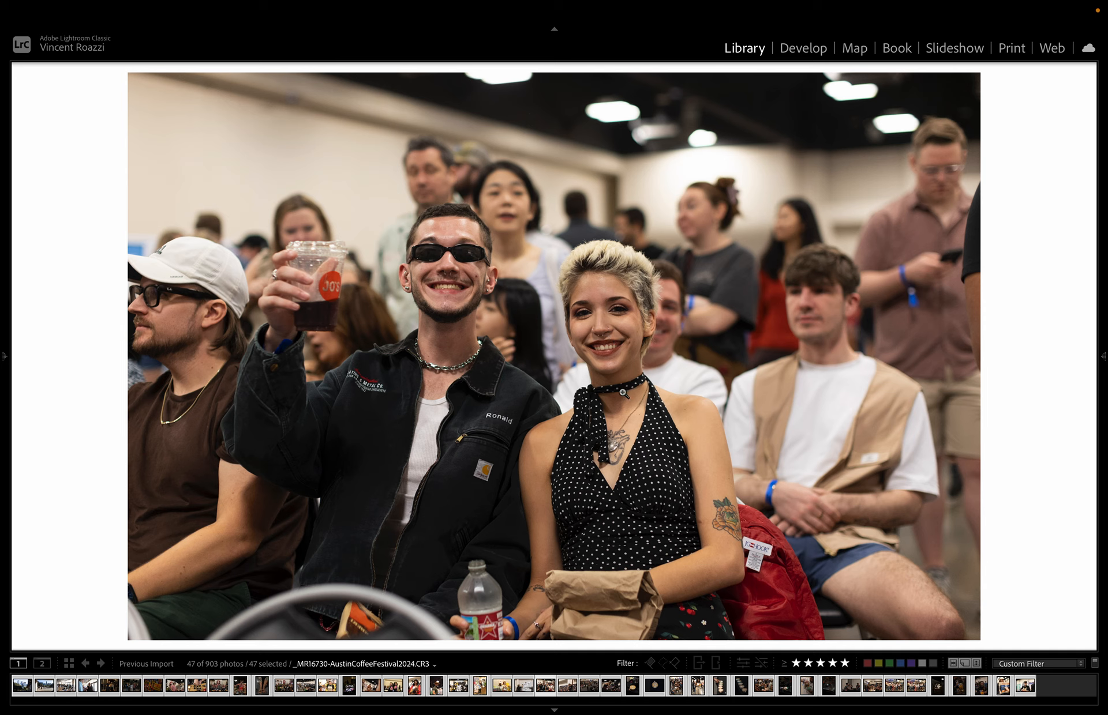
pyautogui.click(69, 664)
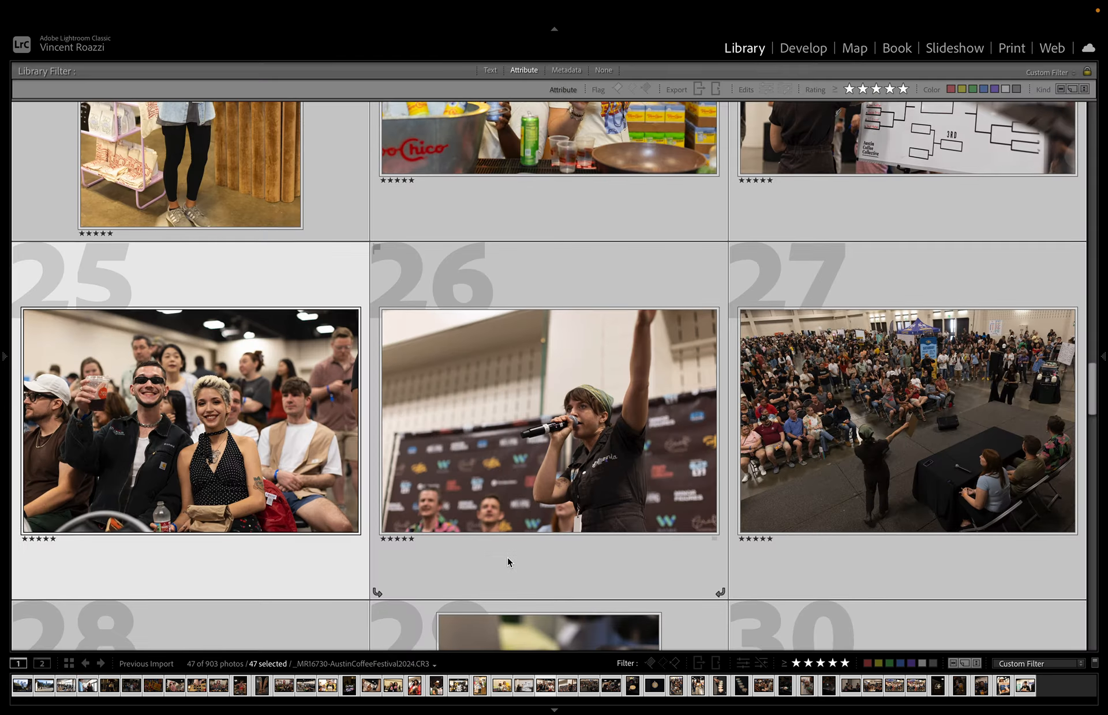
# - Examine the remaining thumbnails from photo 28 to the last photo, 47, including the latte art and group shots
pyautogui.scroll(-5, 507, 560)
pyautogui.scroll(-5, 507, 562)
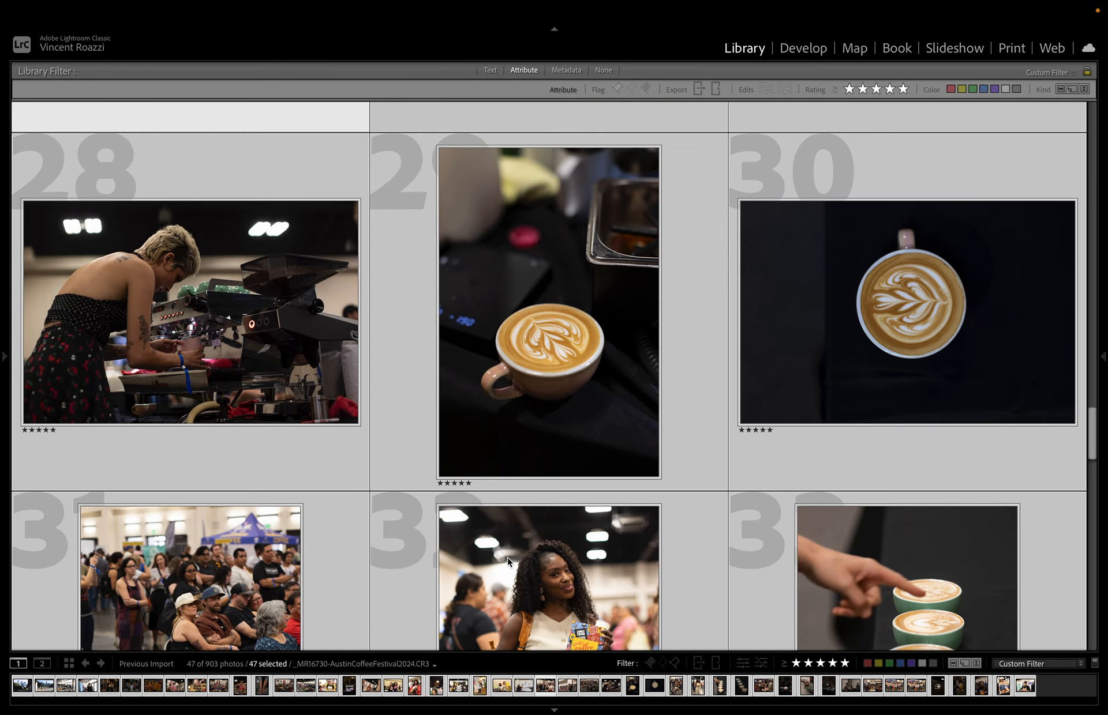
pyautogui.scroll(-5, 507, 506)
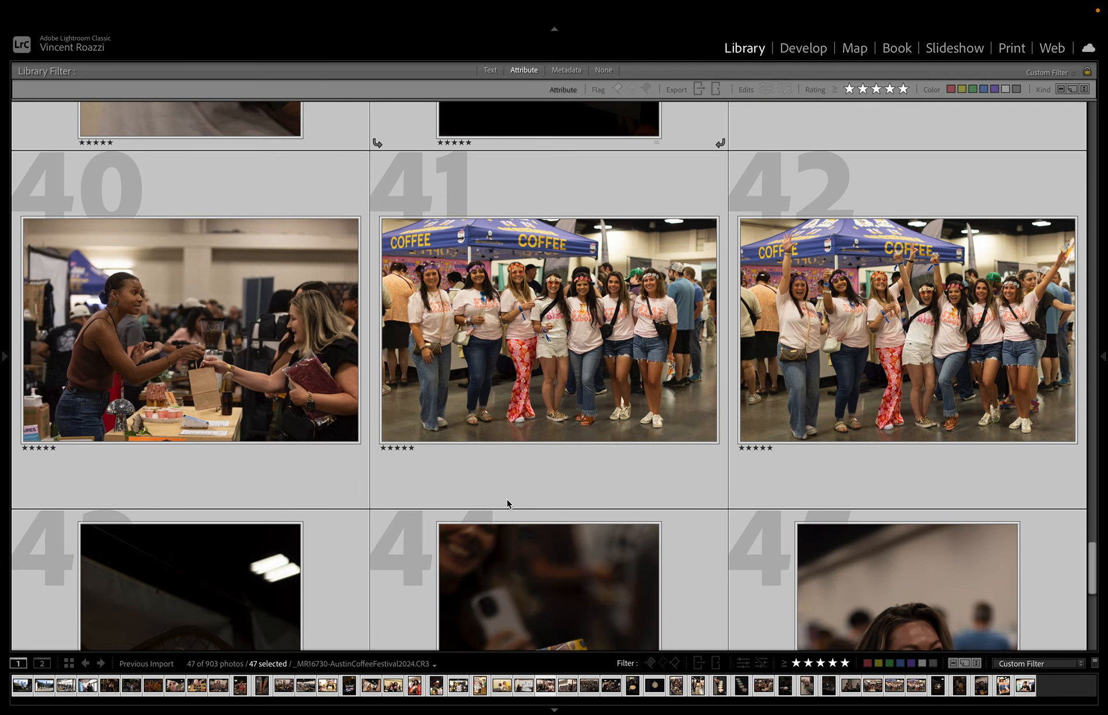
pyautogui.scroll(-2, 506, 501)
pyautogui.scroll(1, 623, 428)
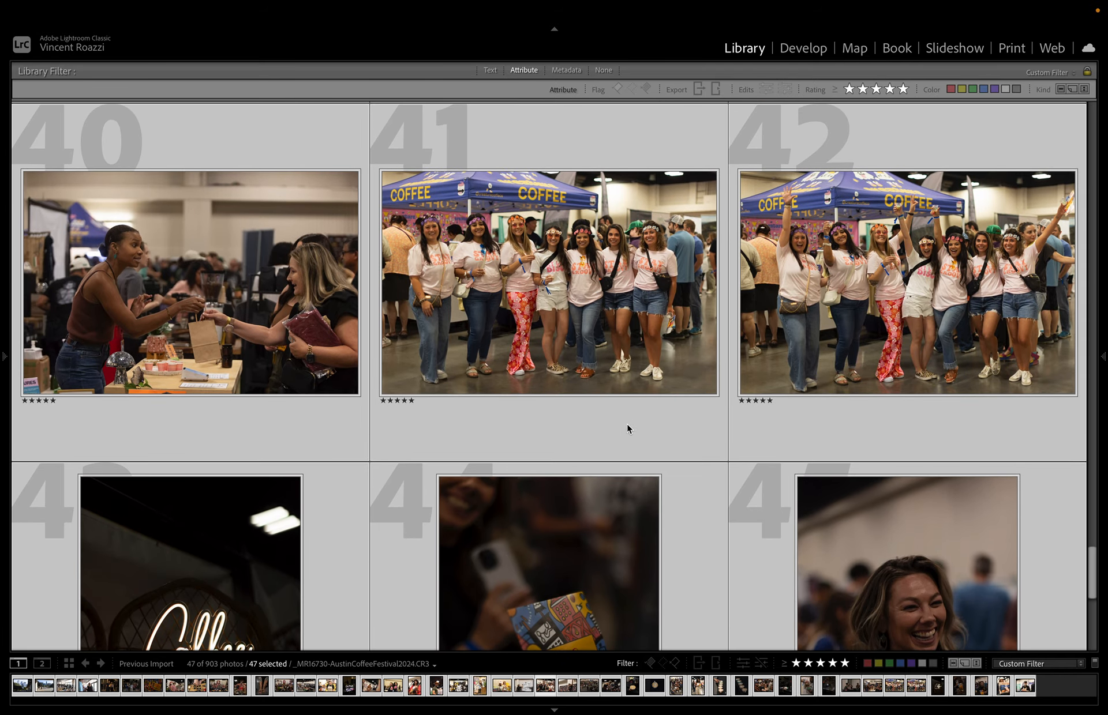
pyautogui.scroll(-3, 565, 363)
pyautogui.scroll(-5, 564, 364)
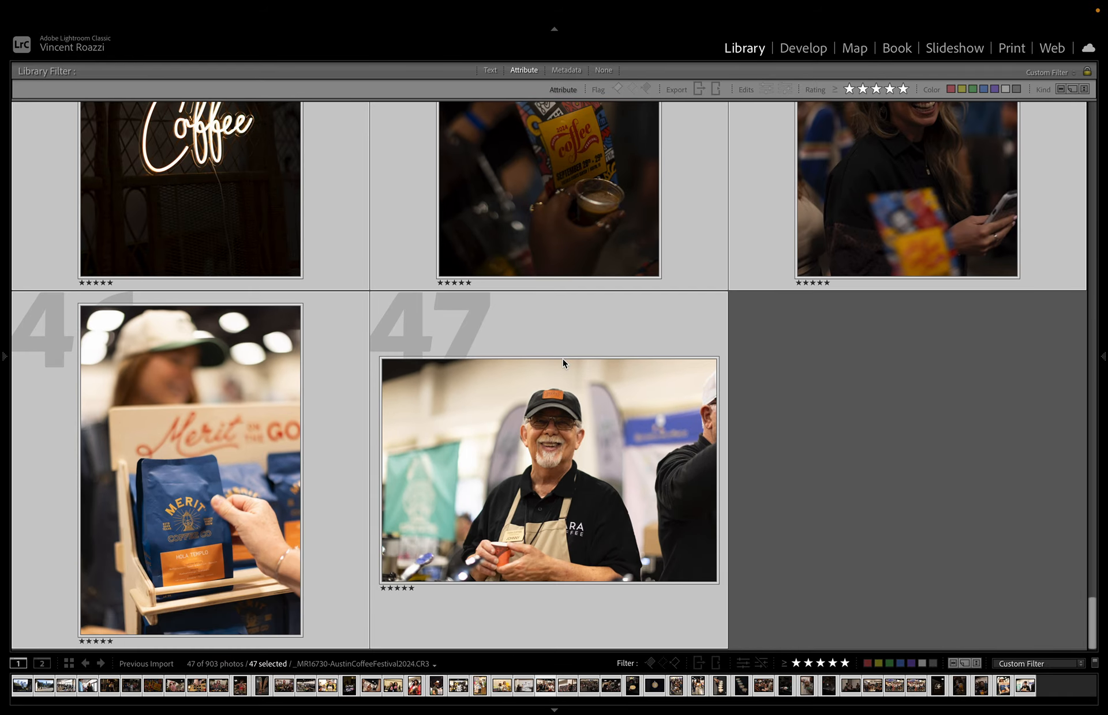
# - Return to the start of the grid and make the first skyline photo the active one
pyautogui.scroll(20, 564, 362)
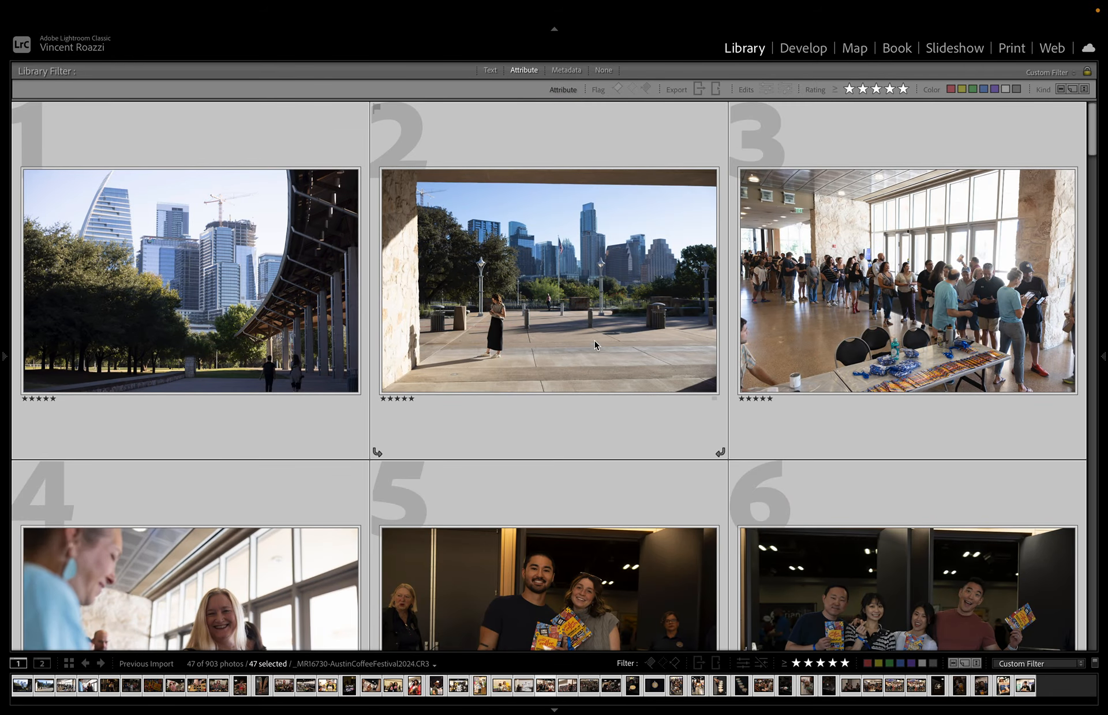
pyautogui.scroll(3, 604, 349)
pyautogui.click(546, 285)
pyautogui.click(318, 282)
pyautogui.scroll(-1, 606, 307)
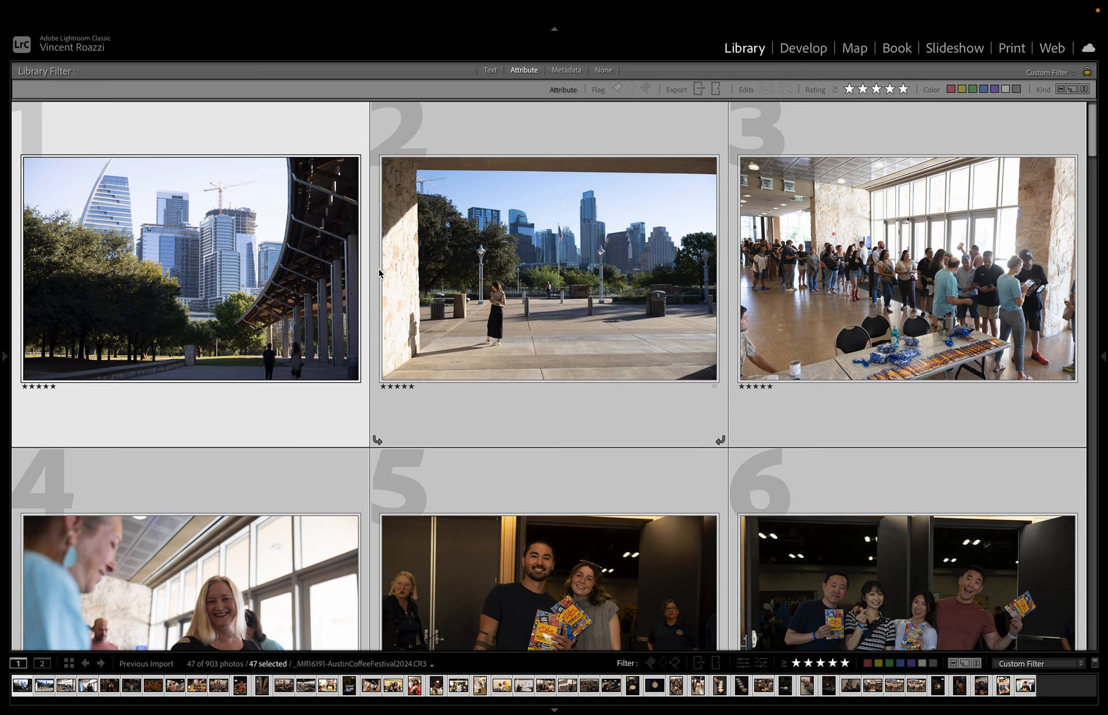
pyautogui.scroll(-5, 648, 320)
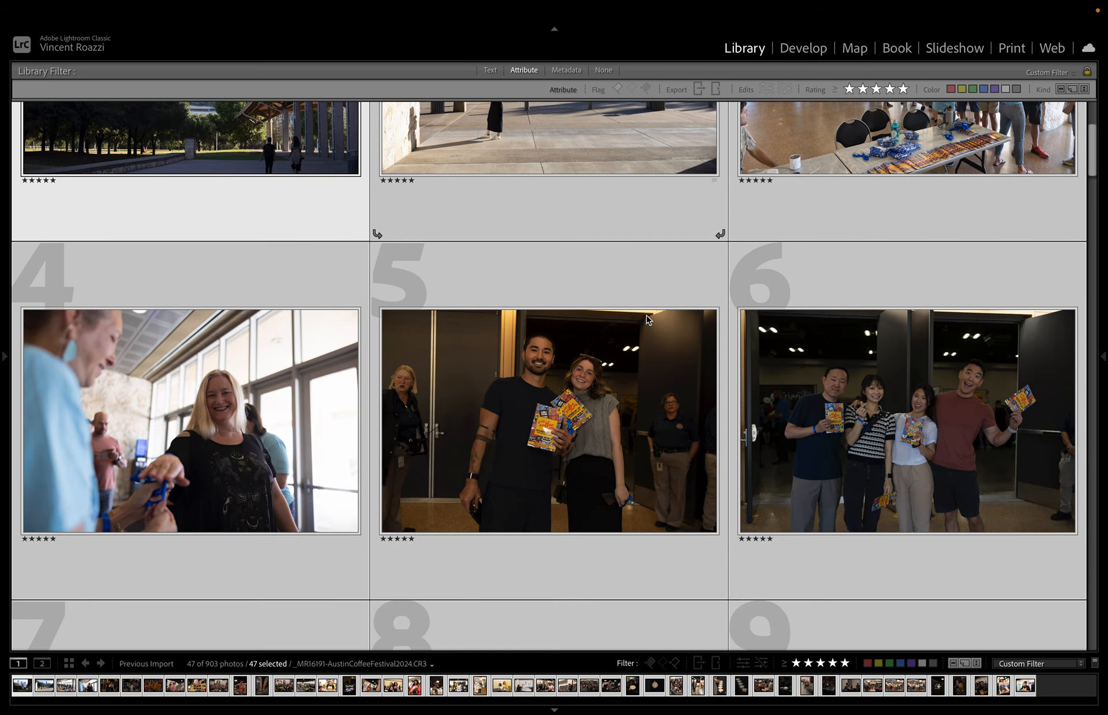
# - Find photo 10, the cheering Medici booth team, in the grid and open it in the Develop module
pyautogui.scroll(-6, 648, 320)
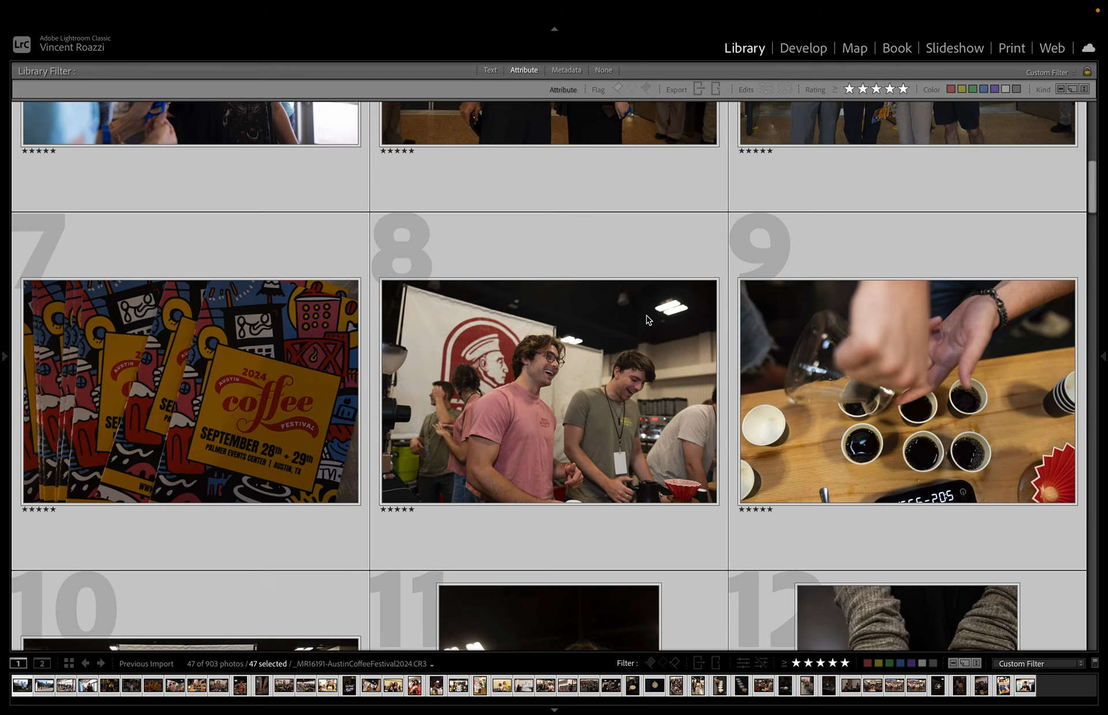
pyautogui.scroll(4, 648, 320)
pyautogui.scroll(-15, 648, 319)
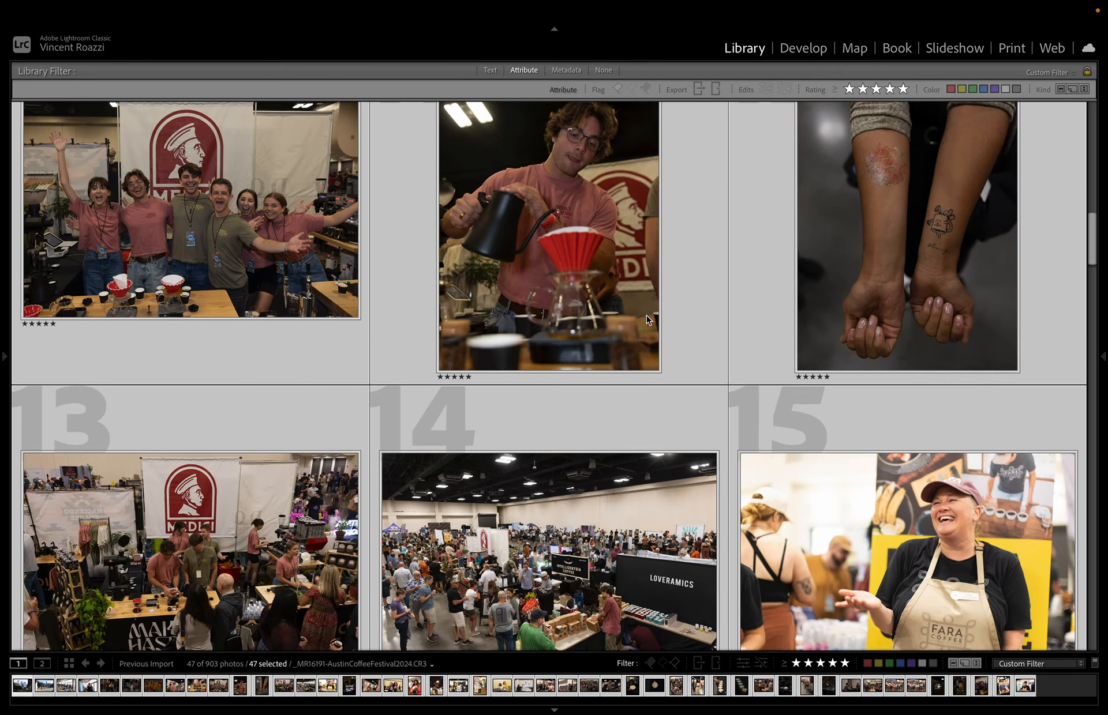
pyautogui.scroll(3, 648, 320)
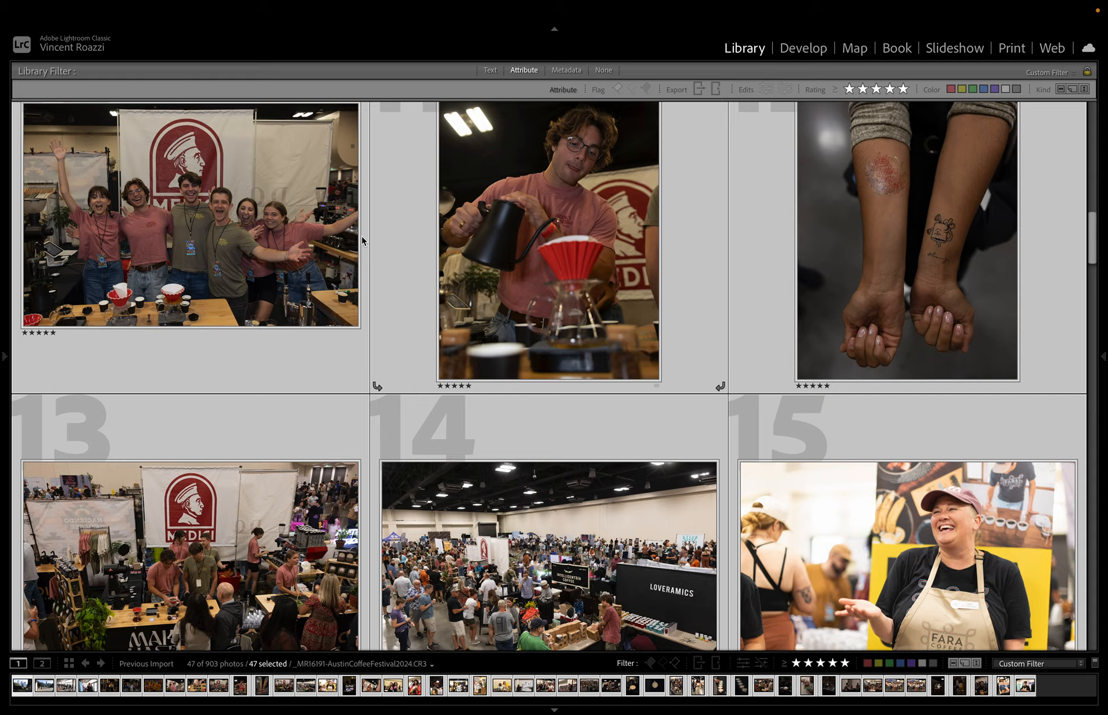
pyautogui.doubleClick(342, 237)
pyautogui.click(804, 49)
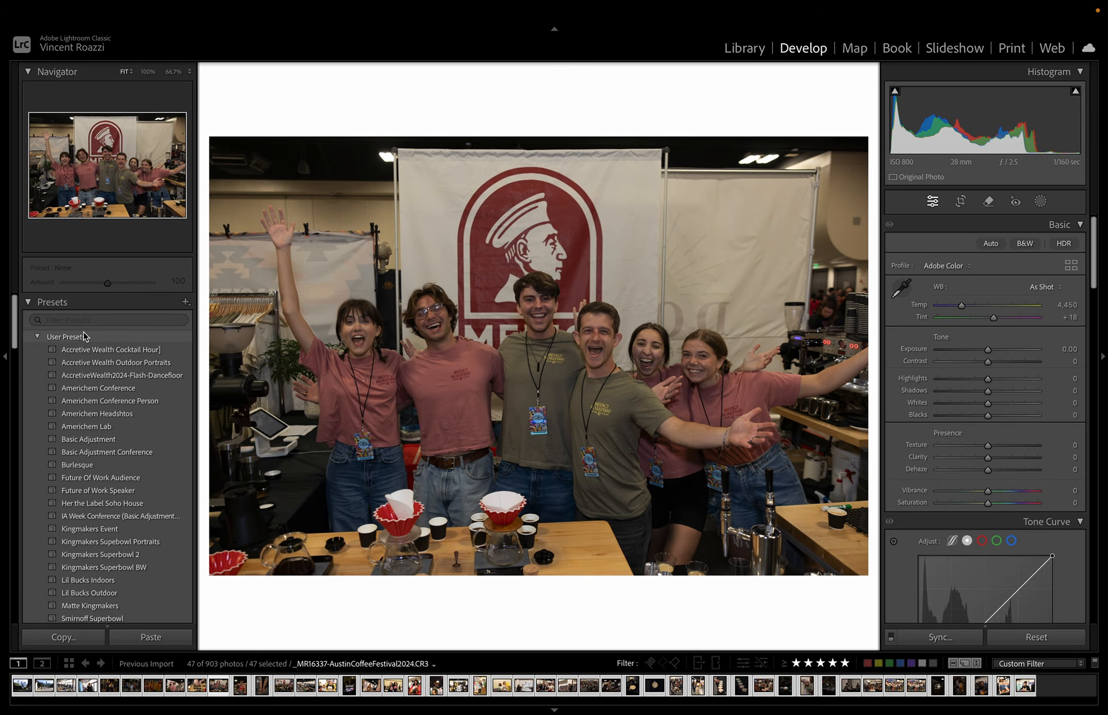
# - Preview the User Presets on the group photo without applying one, and hide the presets to enlarge the photo
pyautogui.click(2, 327)
pyautogui.click(6, 308)
pyautogui.scroll(-1, 101, 371)
pyautogui.scroll(-10, 101, 371)
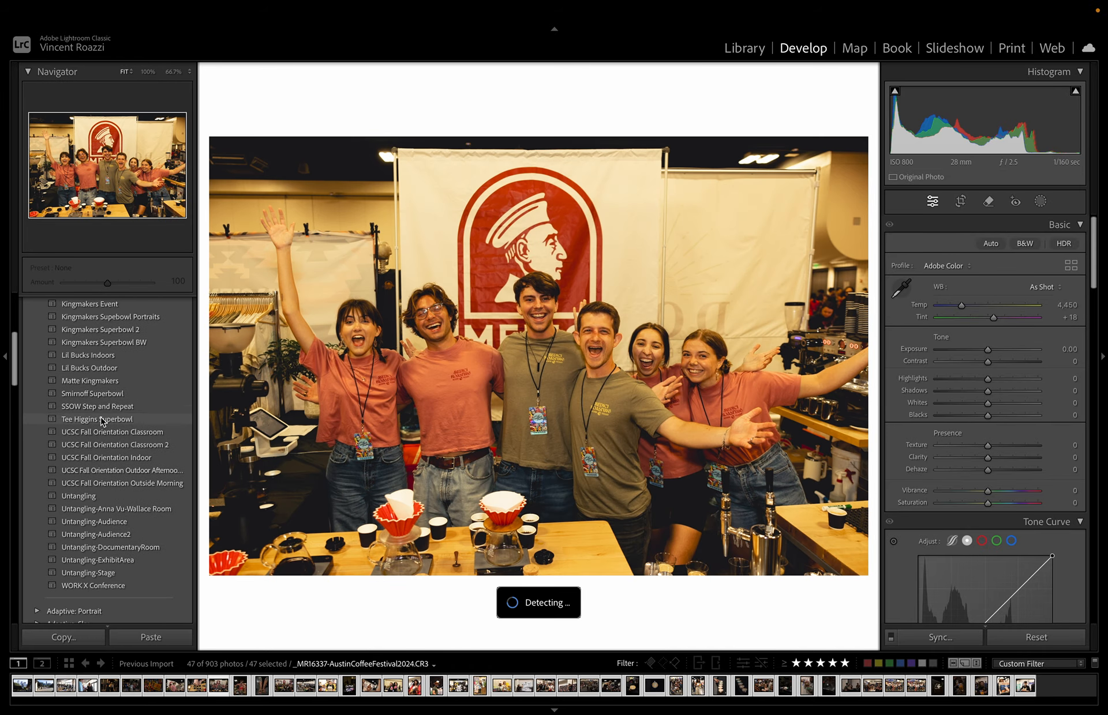
pyautogui.scroll(12, 101, 420)
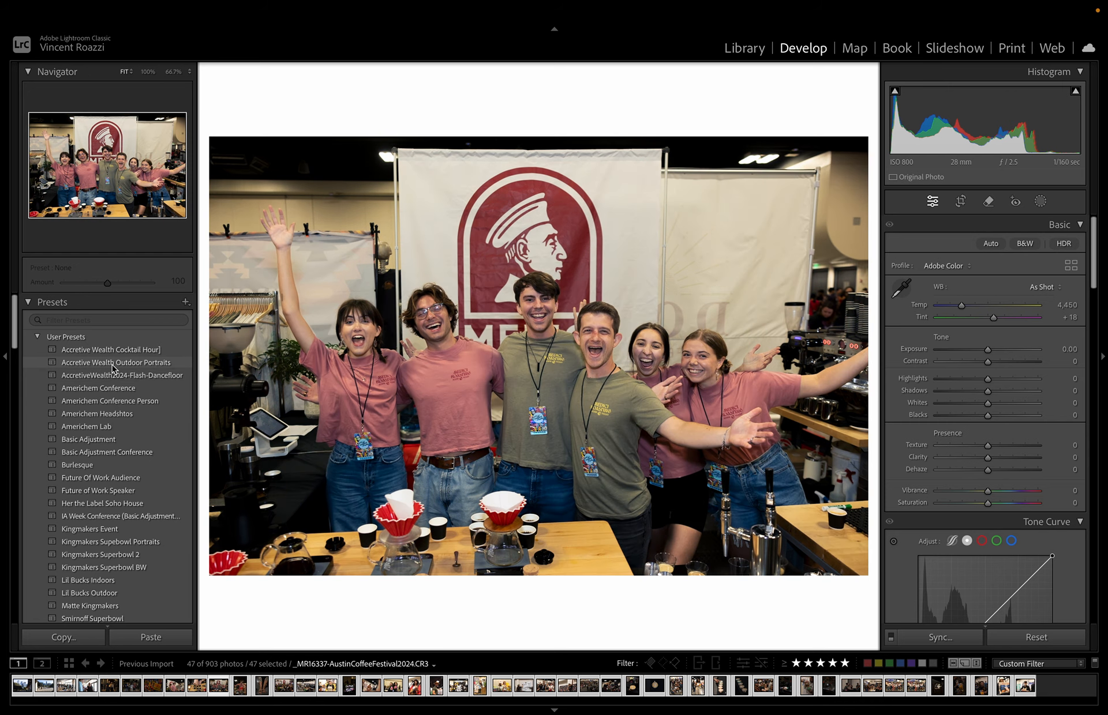
pyautogui.click(4, 247)
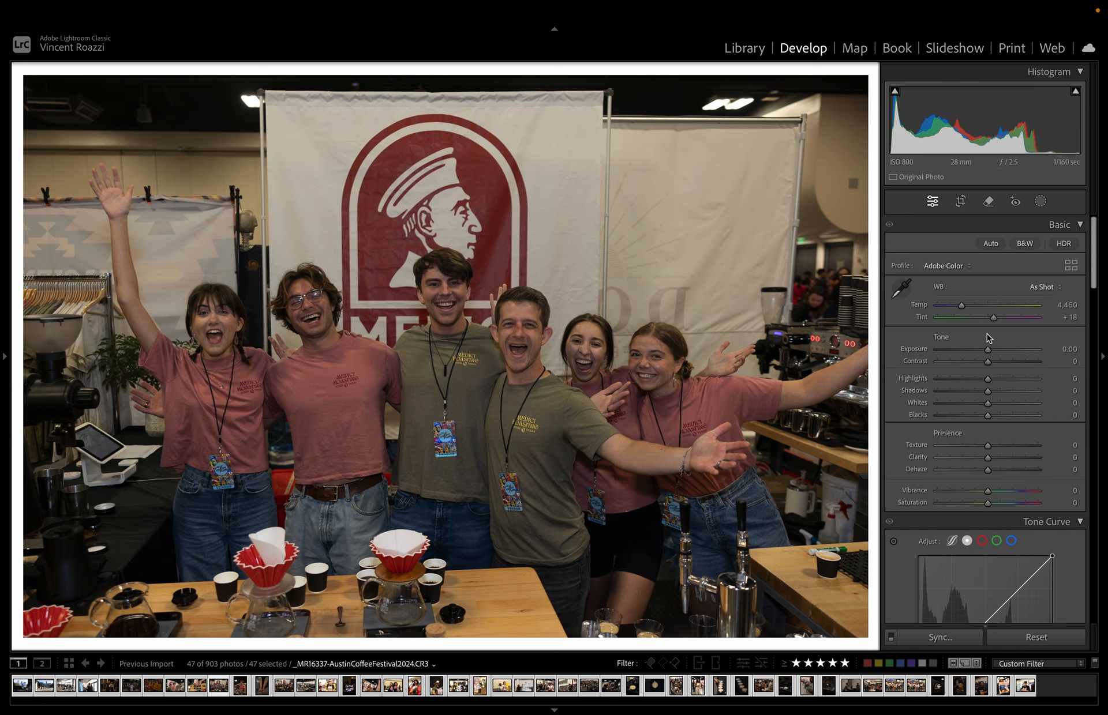
# - Set the group photo's Exposure to +1.45, Highlights +3, Shadows -26, Blacks -70, Vibrance +7 and Saturation +3
pyautogui.moveTo(988, 349); pyautogui.dragTo(1000, 353)
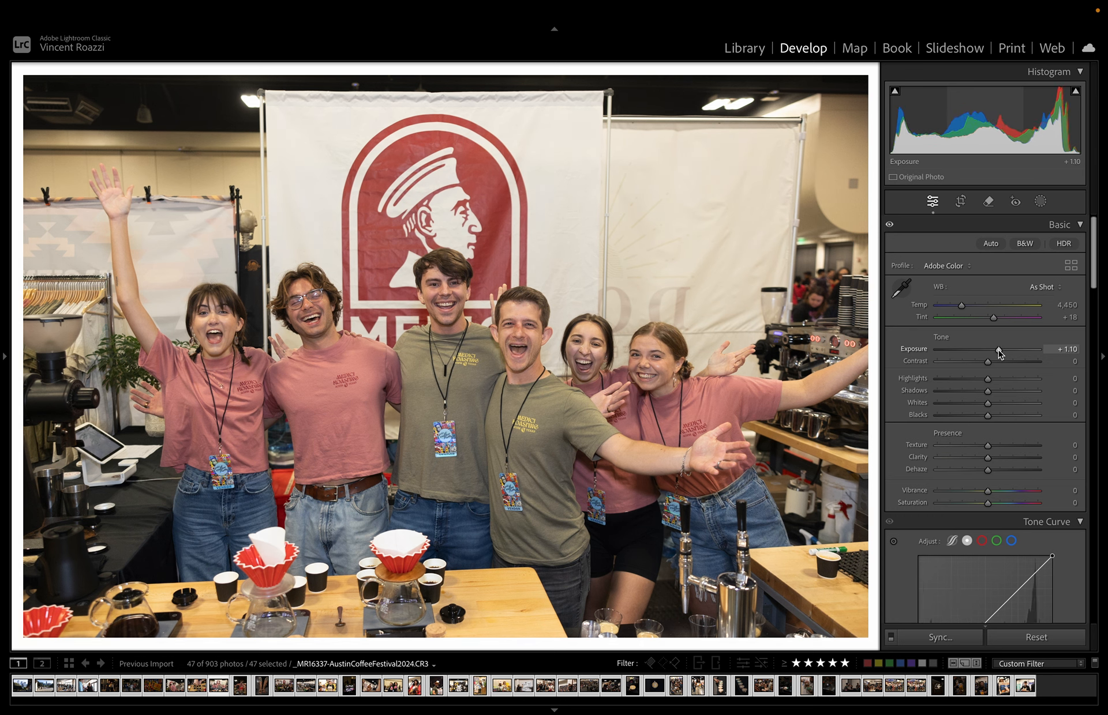
pyautogui.moveTo(988, 416); pyautogui.dragTo(1002, 355)
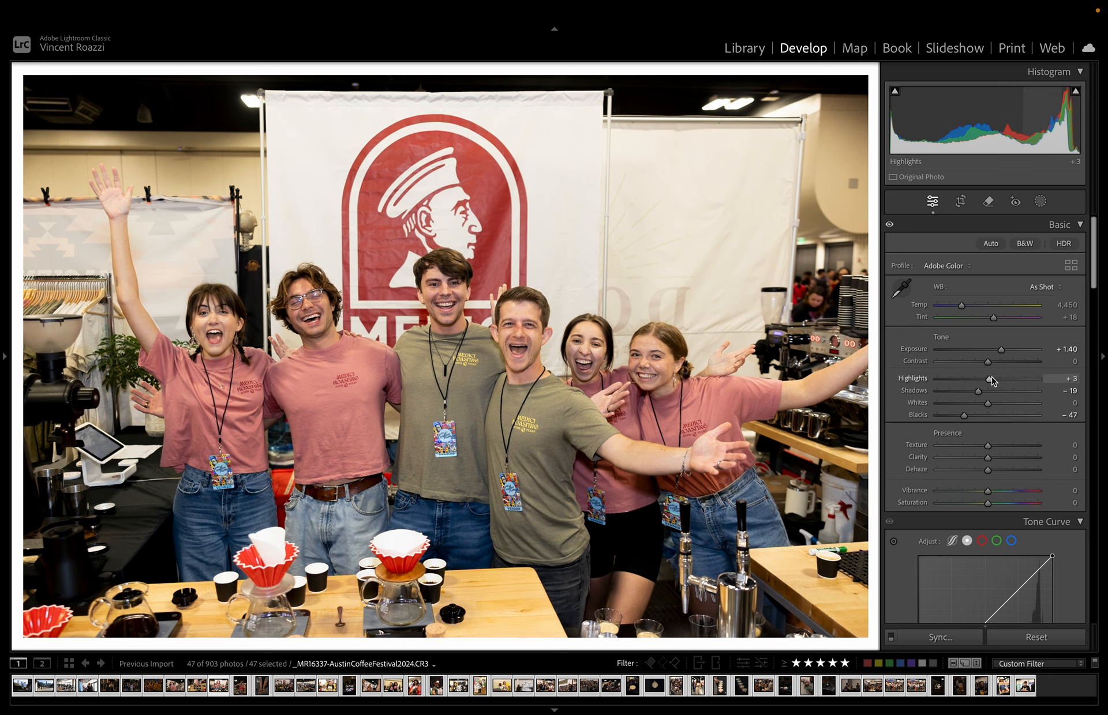
pyautogui.moveTo(978, 391)
pyautogui.mouseDown()
pyautogui.moveTo(958, 422)
pyautogui.moveTo(974, 391)
pyautogui.mouseUp()
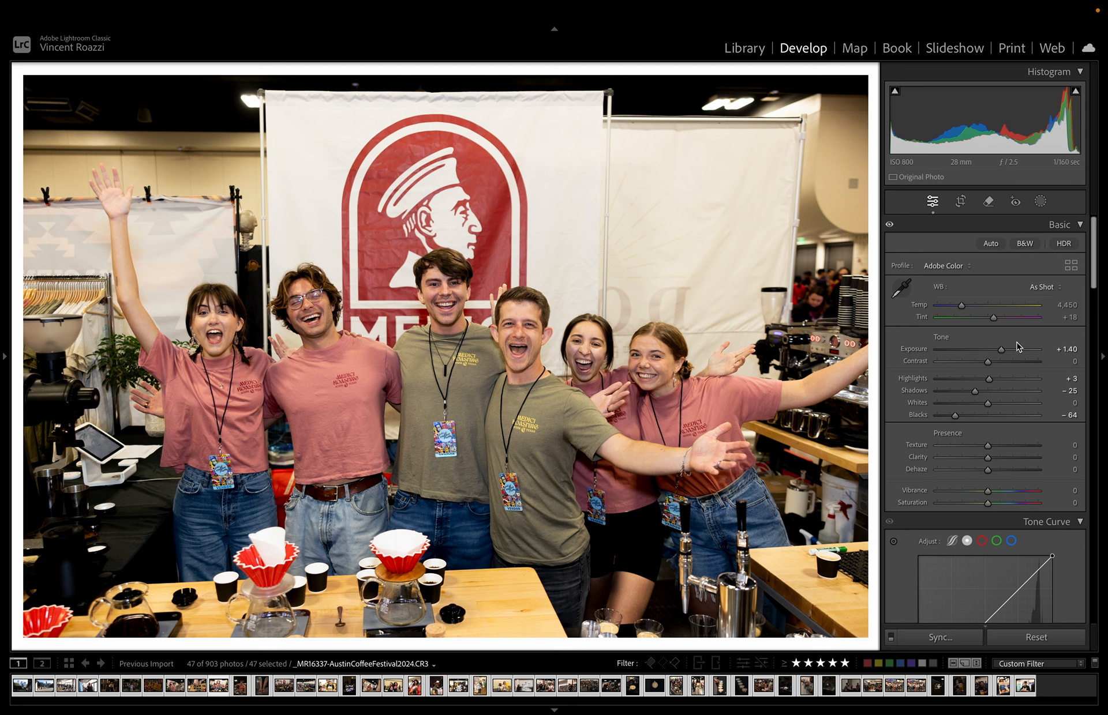
pyautogui.moveTo(988, 363)
pyautogui.mouseDown()
pyautogui.moveTo(1010, 366)
pyautogui.moveTo(985, 366)
pyautogui.mouseUp()
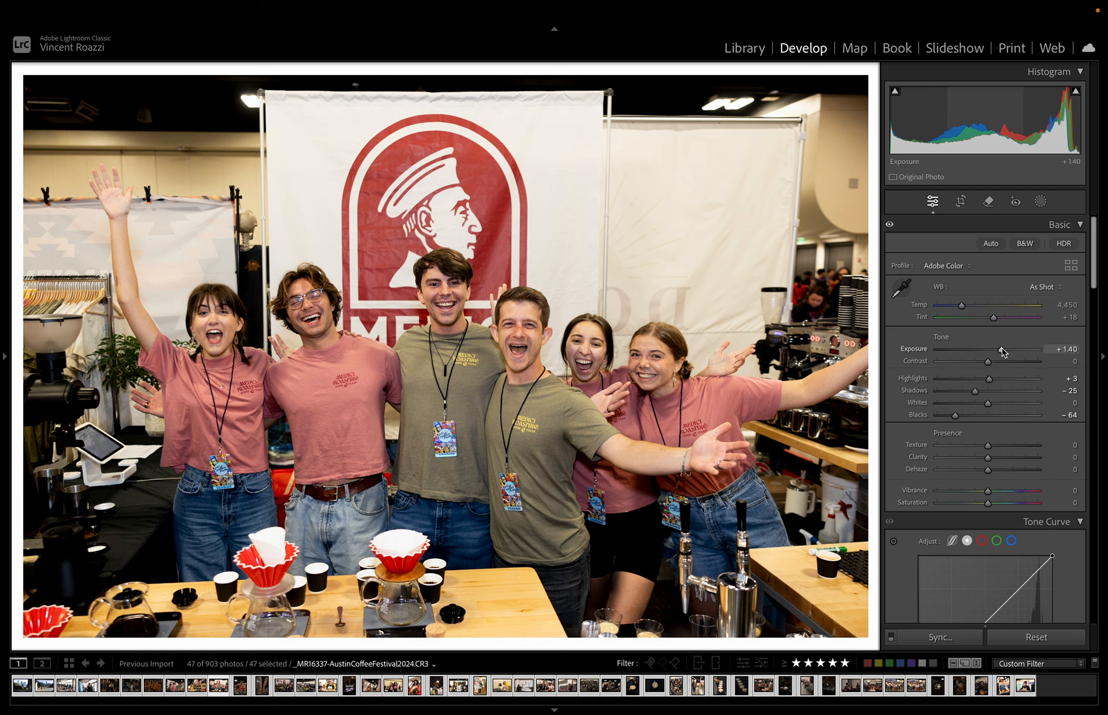
pyautogui.moveTo(1002, 352); pyautogui.dragTo(1003, 351)
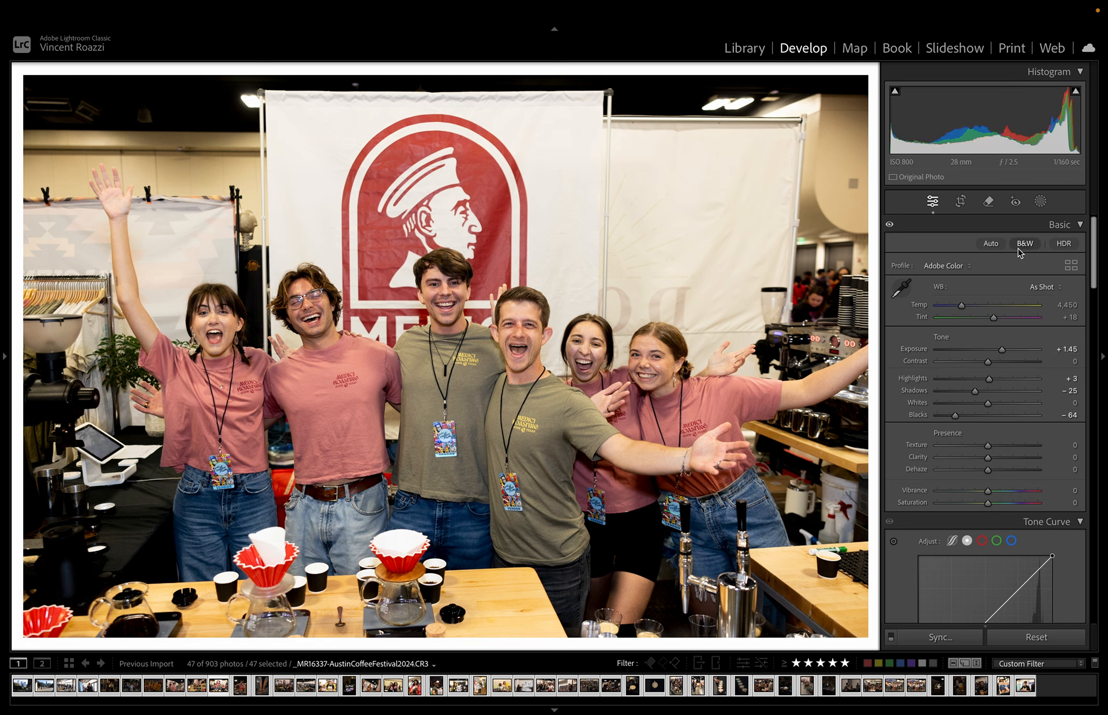
pyautogui.moveTo(954, 415); pyautogui.dragTo(951, 416)
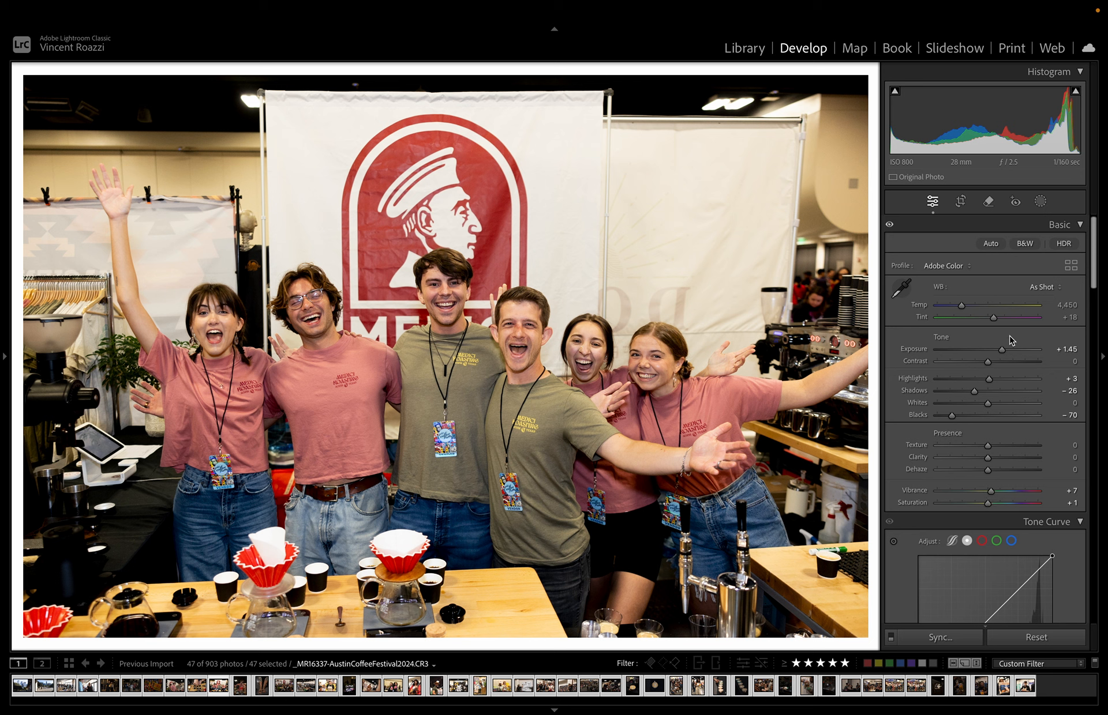
pyautogui.moveTo(988, 503); pyautogui.dragTo(990, 505)
# - Add a radial gradient mask over the middle of the group with Exposure 0.29 and Blacks -6
pyautogui.click(1041, 201)
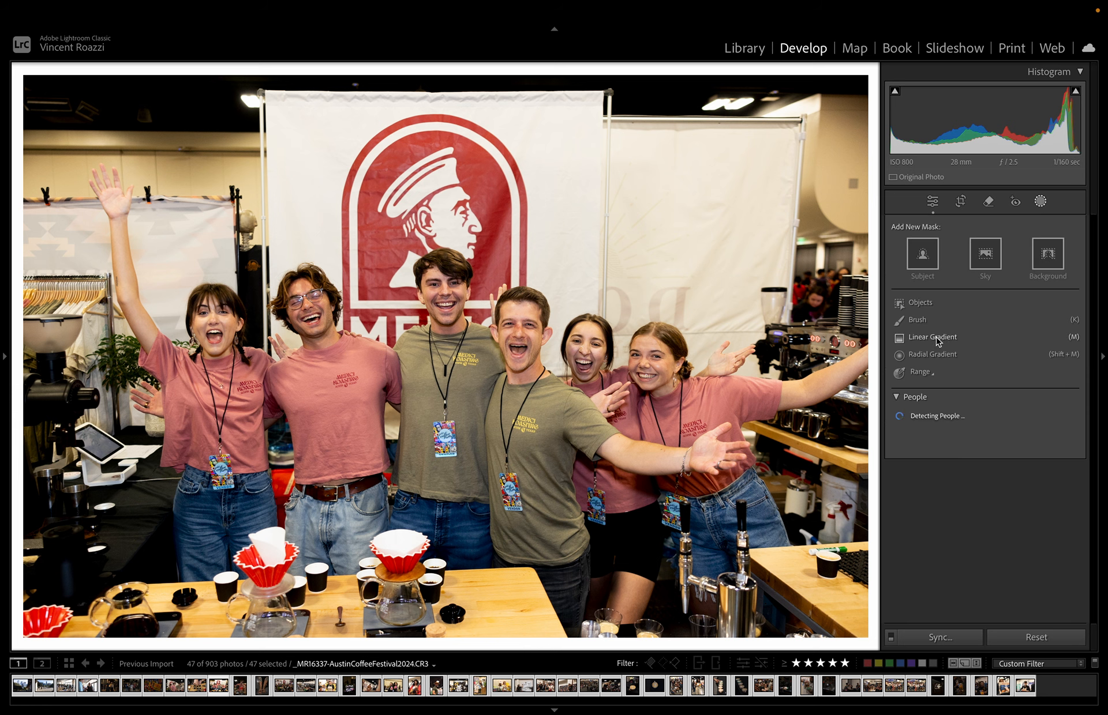
pyautogui.click(941, 357)
pyautogui.moveTo(377, 359); pyautogui.dragTo(699, 591)
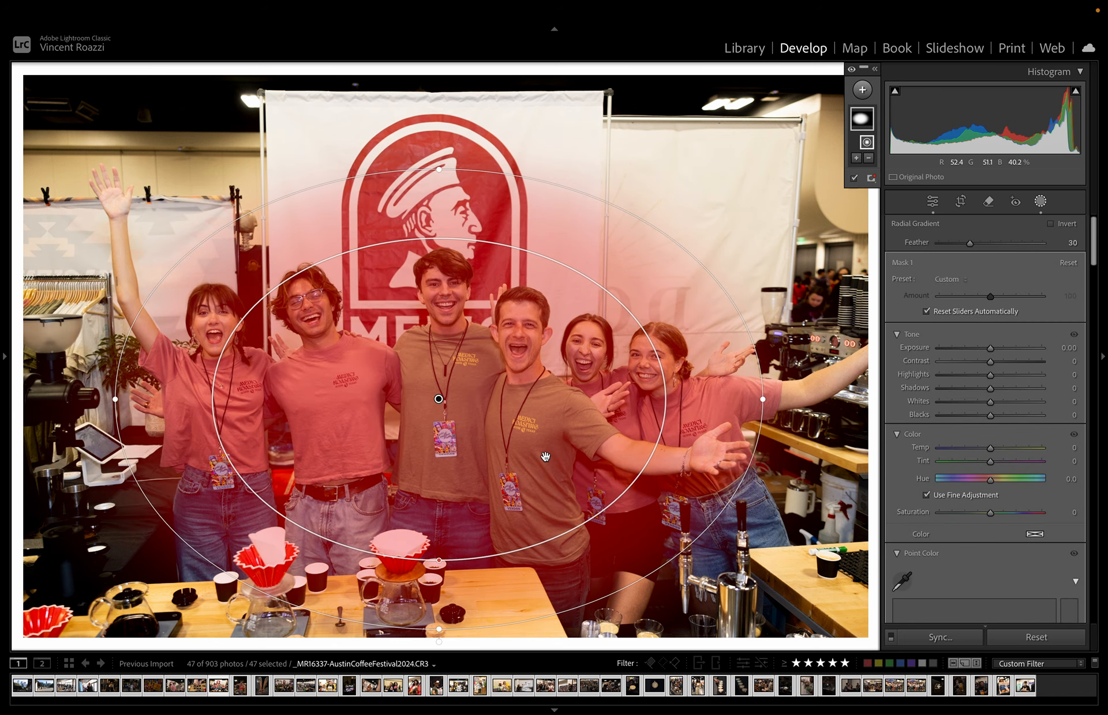
pyautogui.moveTo(990, 349); pyautogui.dragTo(994, 350)
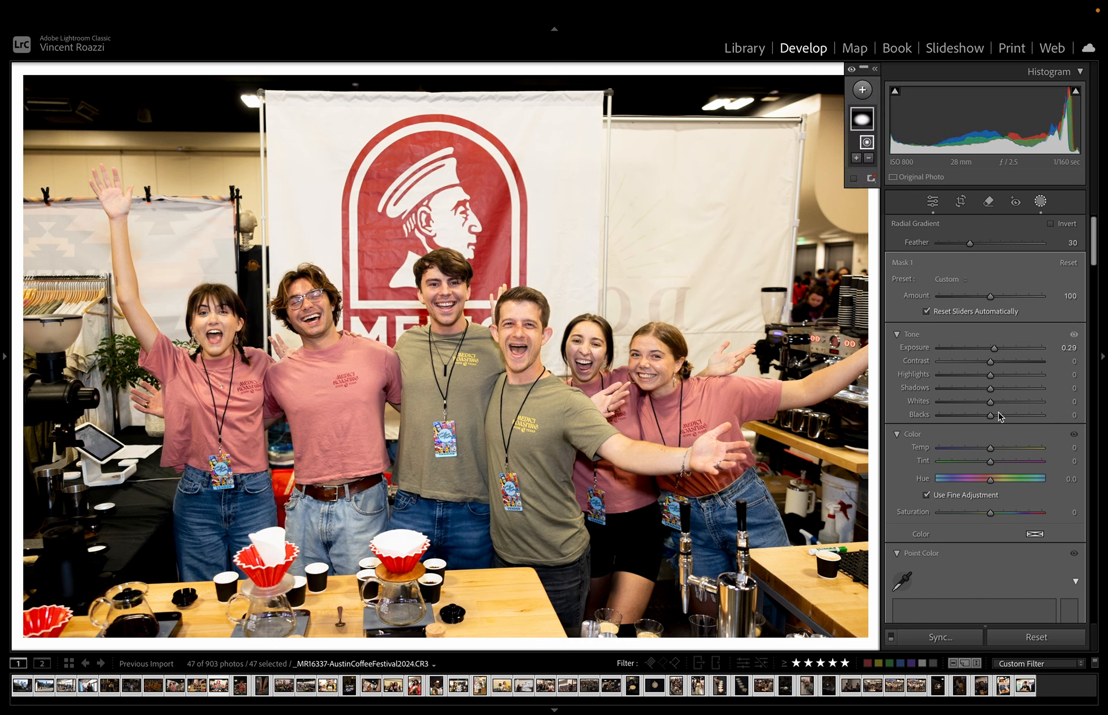
pyautogui.moveTo(990, 416); pyautogui.dragTo(987, 422)
# - Check the radial gradient mask's overlay and undo the mask's removal
pyautogui.moveTo(866, 125)
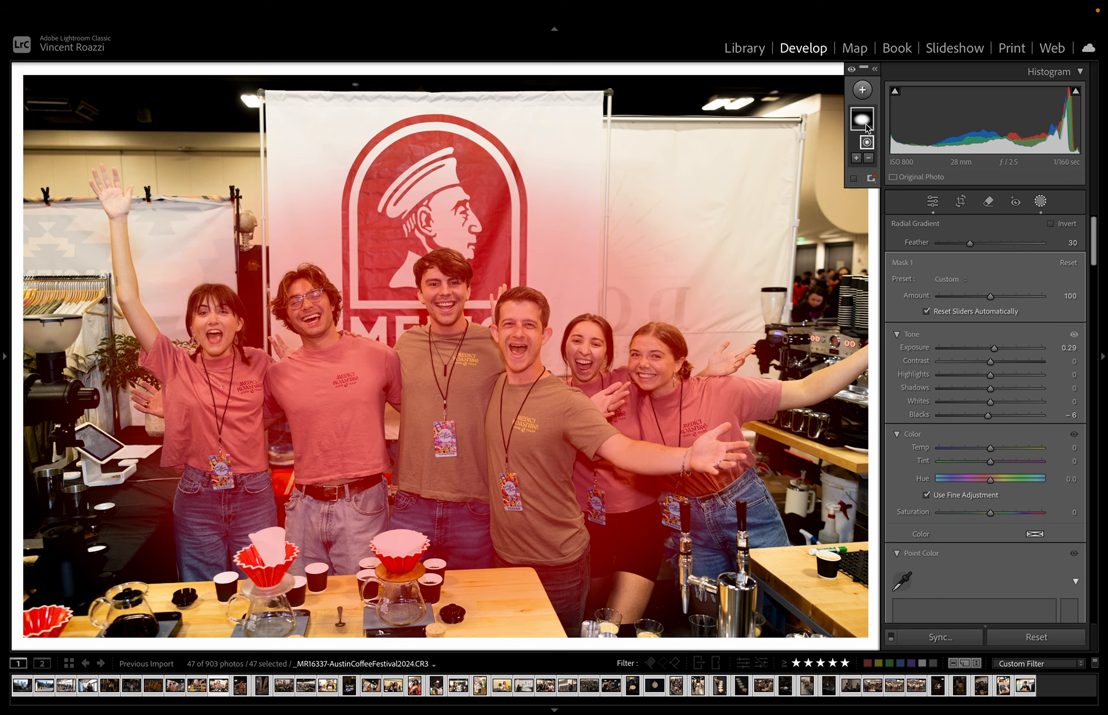
pyautogui.click(1040, 202)
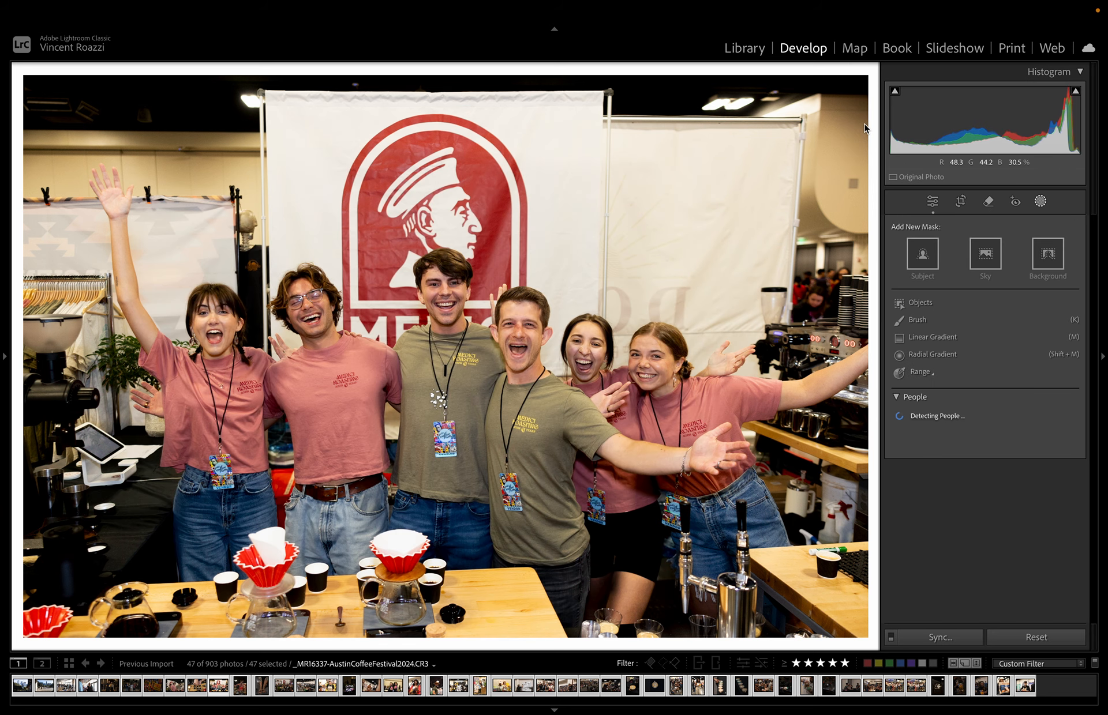
pyautogui.hotkey('ctrl', 'z')
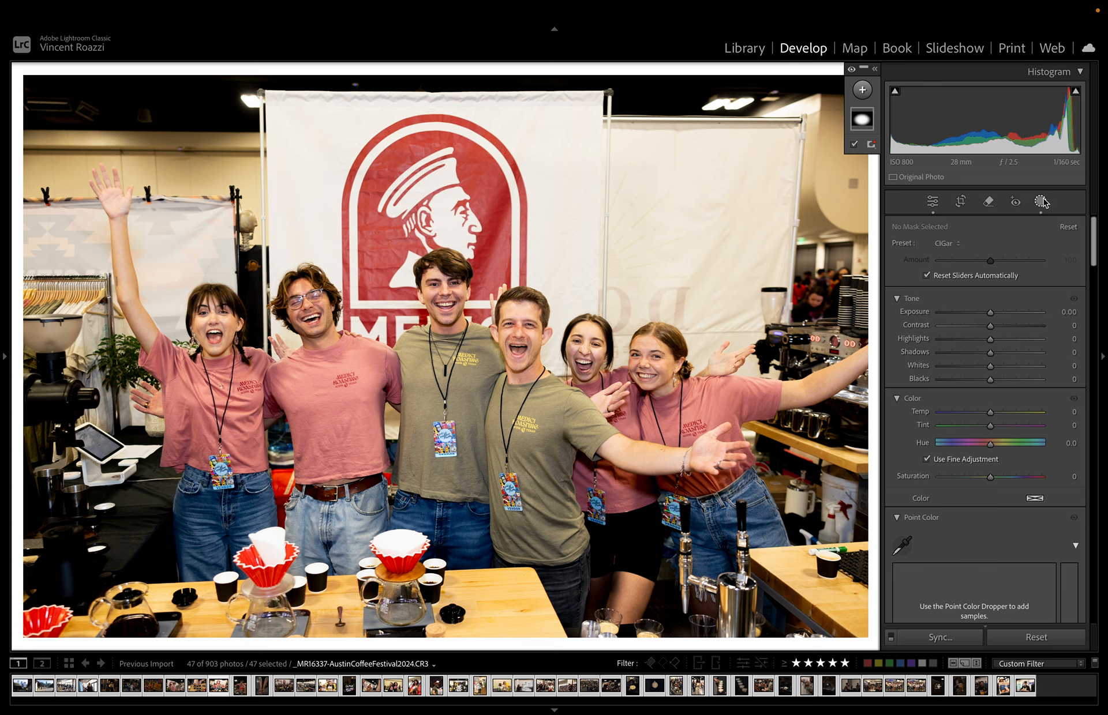
# - Return to the global adjustments and set the white balance to Temp 4,337 and Tint +21
pyautogui.click(1040, 202)
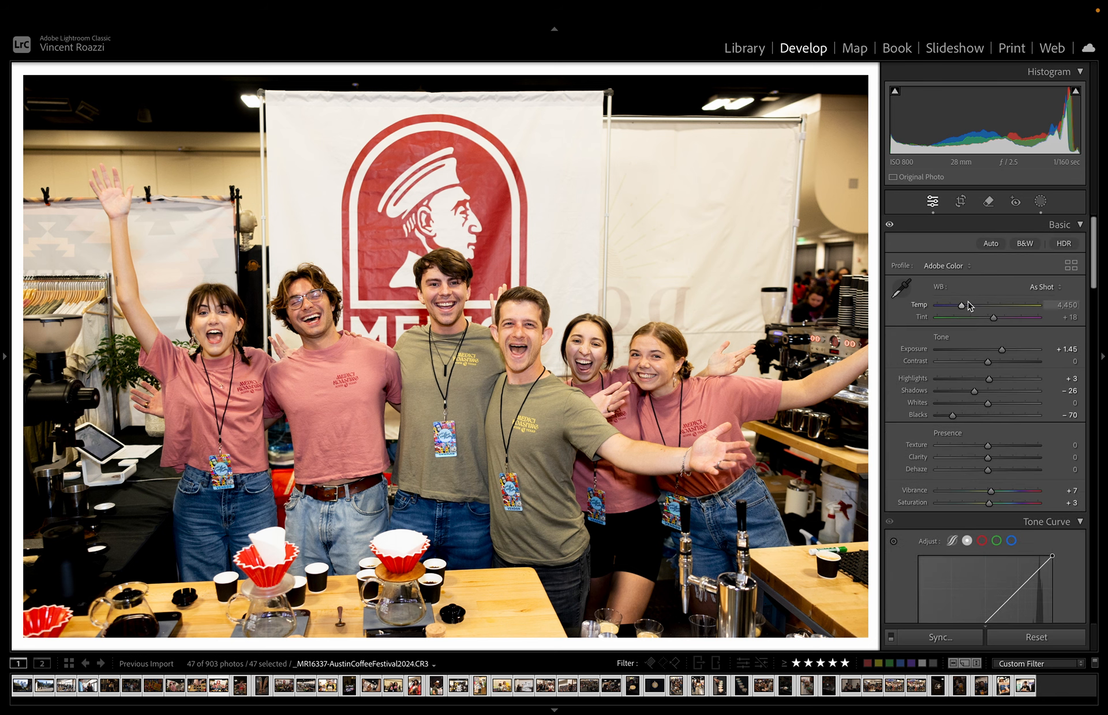
pyautogui.moveTo(961, 306); pyautogui.dragTo(961, 308)
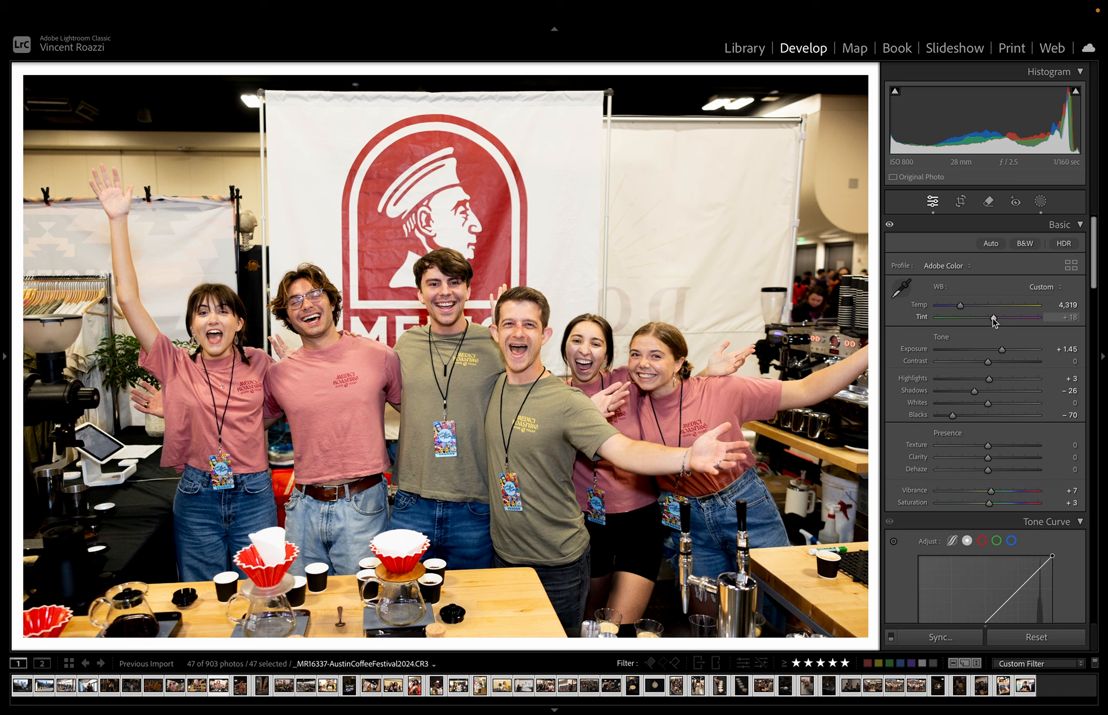
pyautogui.moveTo(961, 307); pyautogui.dragTo(995, 322)
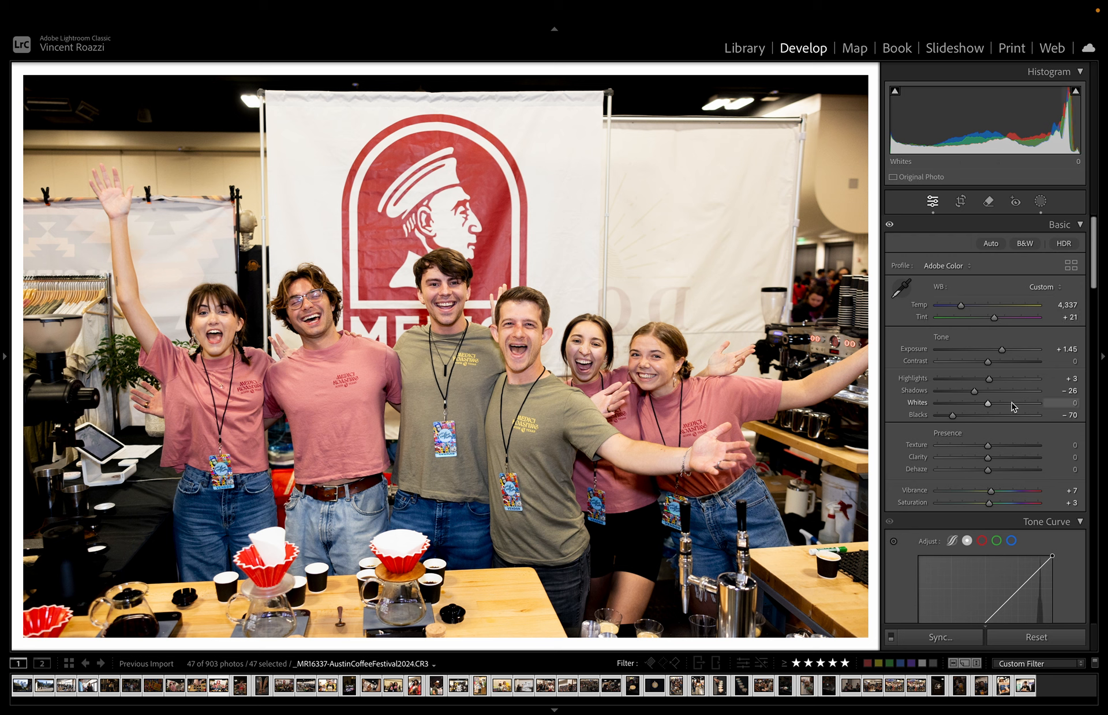
# - Try lowering the yellow saturation to -34 and the Blacks to -83
pyautogui.scroll(-5, 1059, 478)
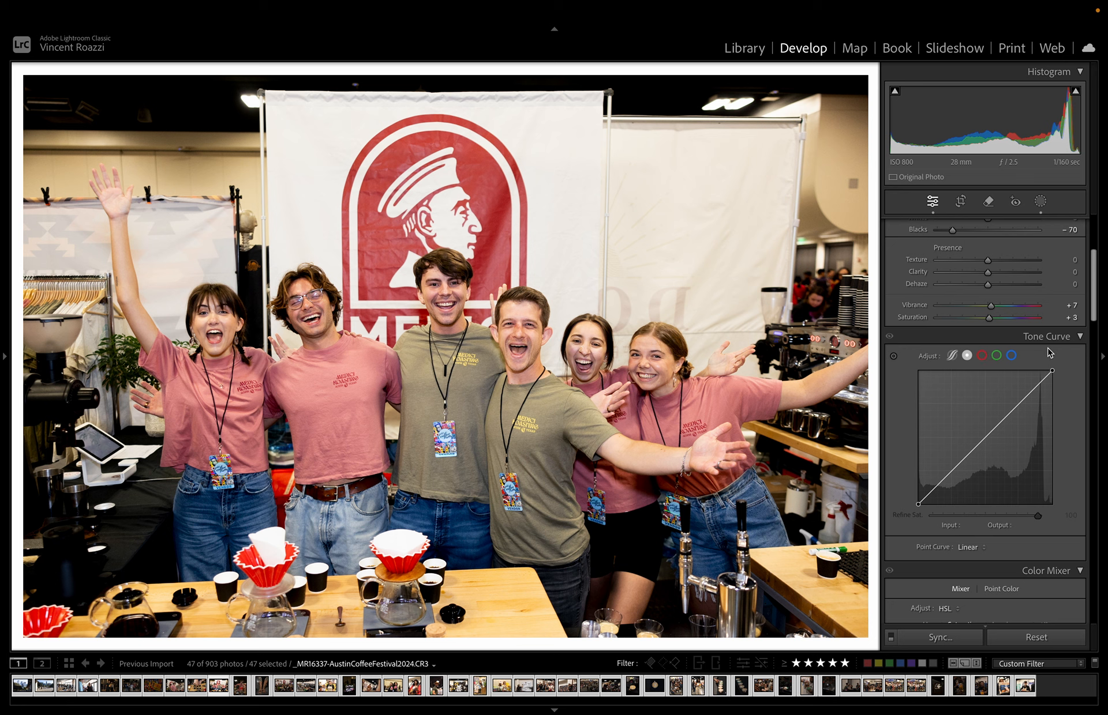
pyautogui.scroll(-5, 1068, 470)
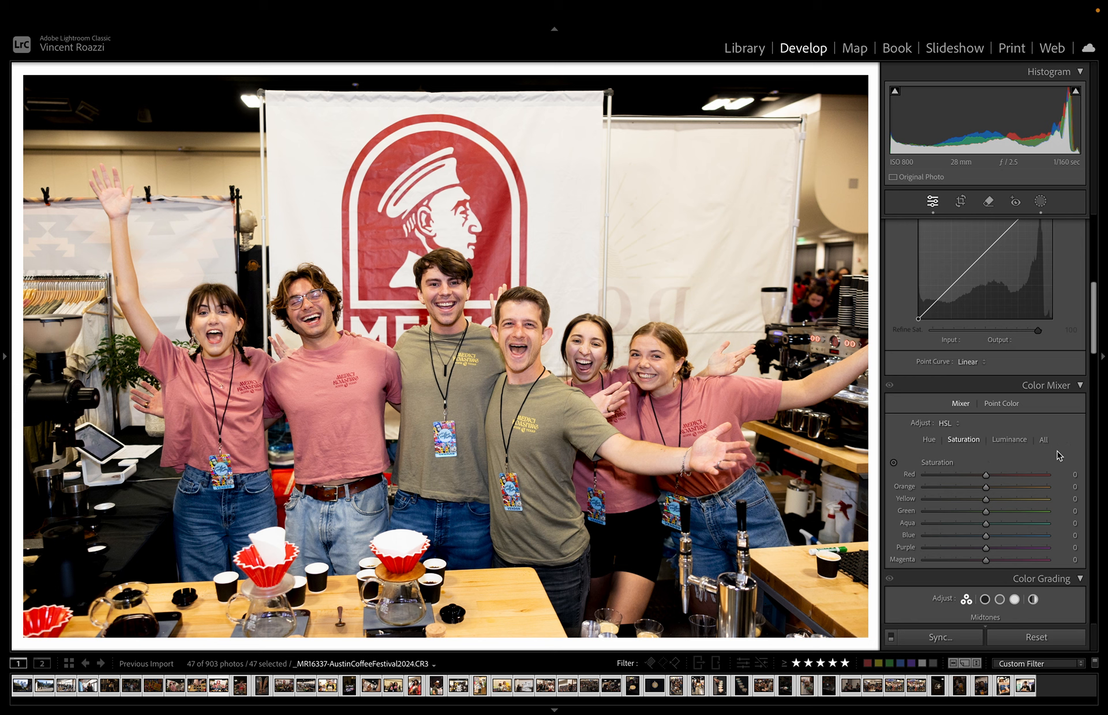
pyautogui.scroll(-1, 1058, 455)
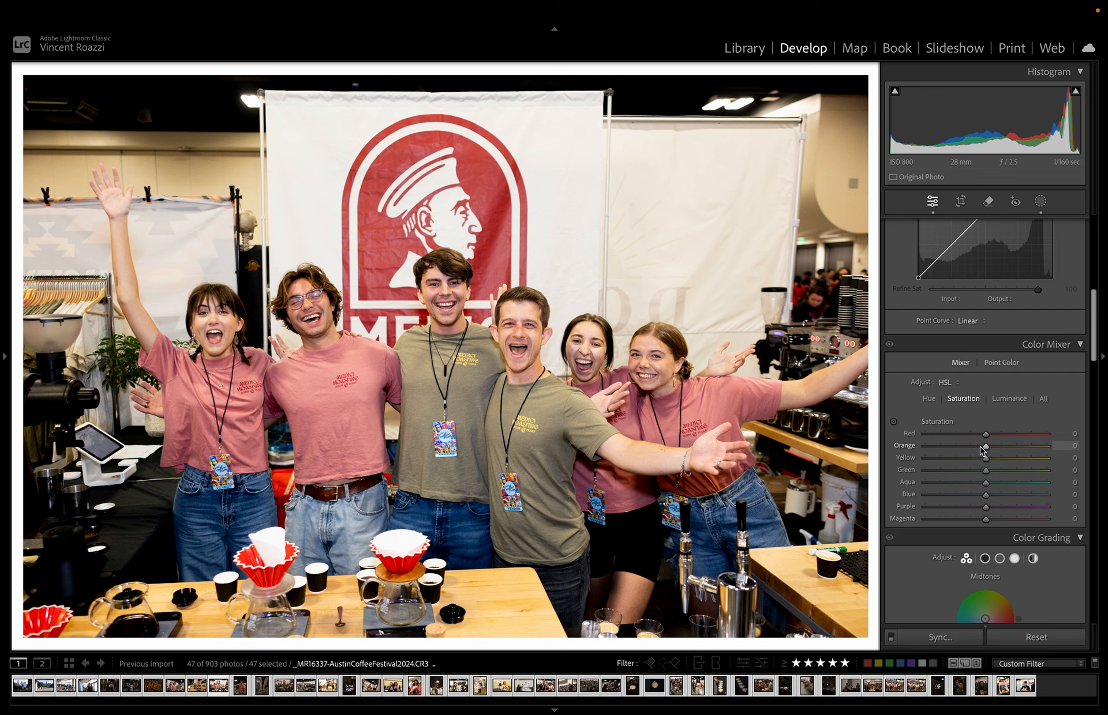
pyautogui.moveTo(984, 458)
pyautogui.mouseDown()
pyautogui.moveTo(936, 465)
pyautogui.moveTo(982, 463)
pyautogui.moveTo(944, 464)
pyautogui.moveTo(964, 466)
pyautogui.mouseUp()
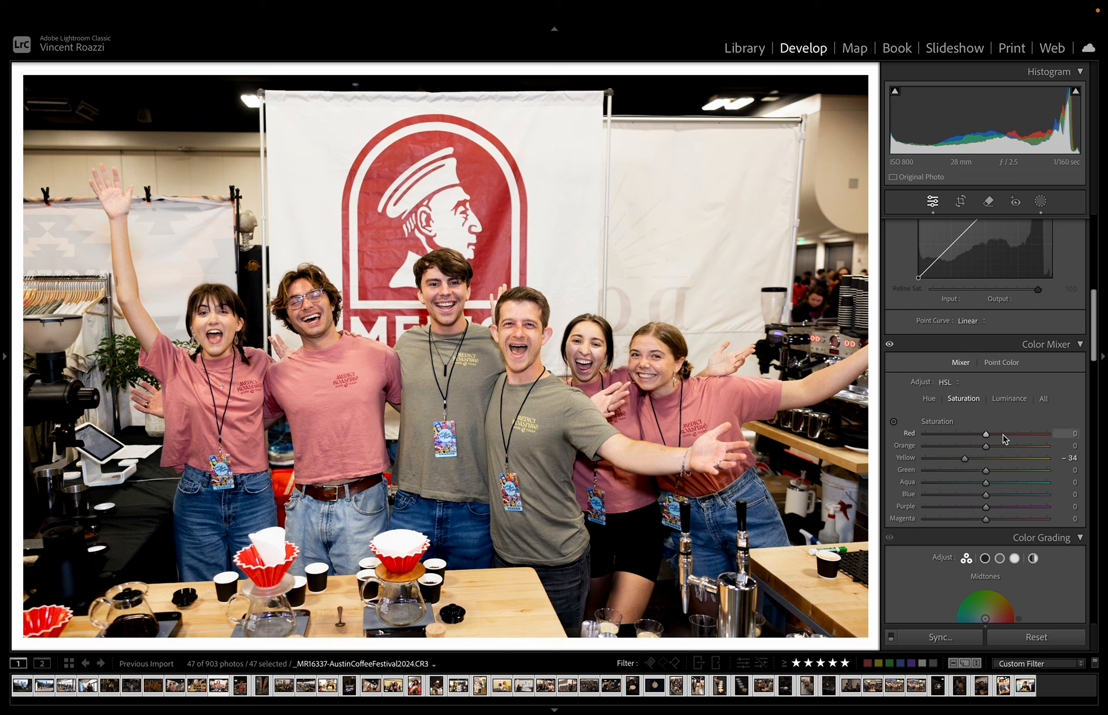
pyautogui.scroll(8, 1003, 438)
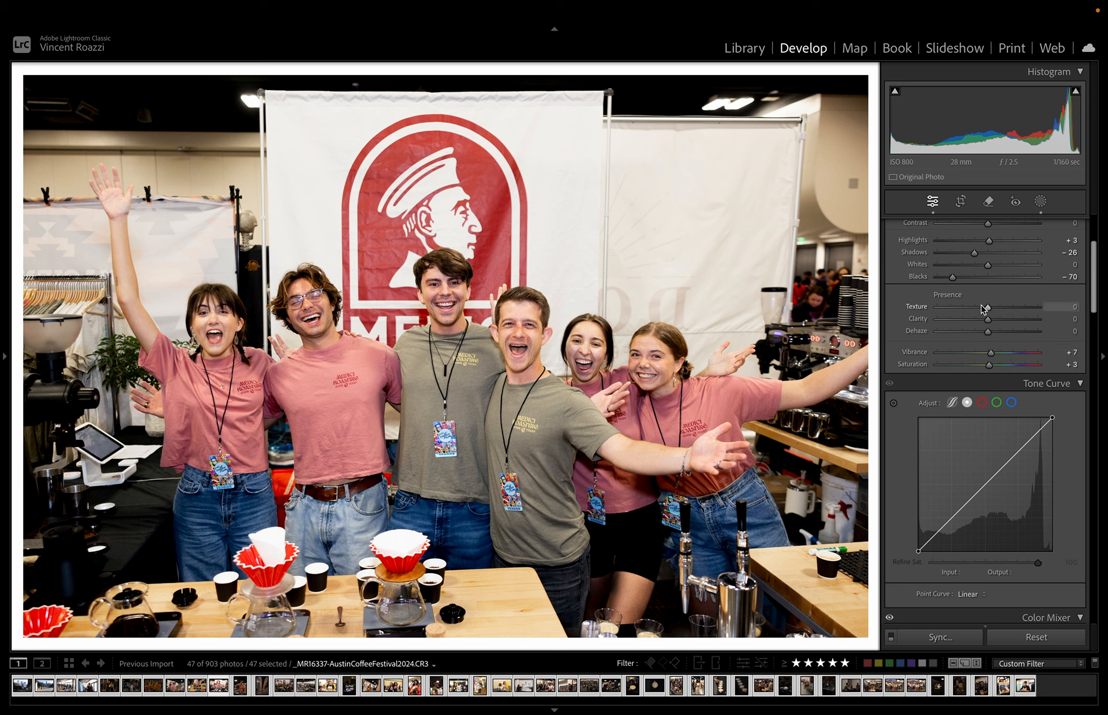
pyautogui.moveTo(953, 278); pyautogui.dragTo(947, 280)
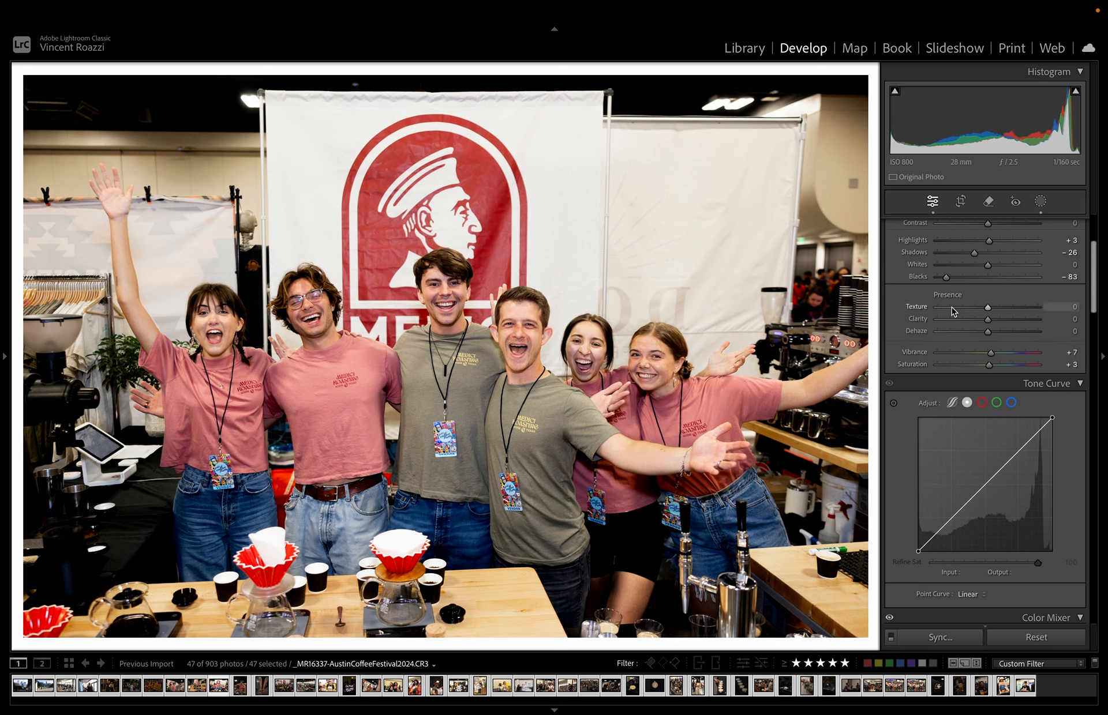
# - Undo the latest Blacks changes and the yellow saturation reduction
pyautogui.scroll(-5, 995, 437)
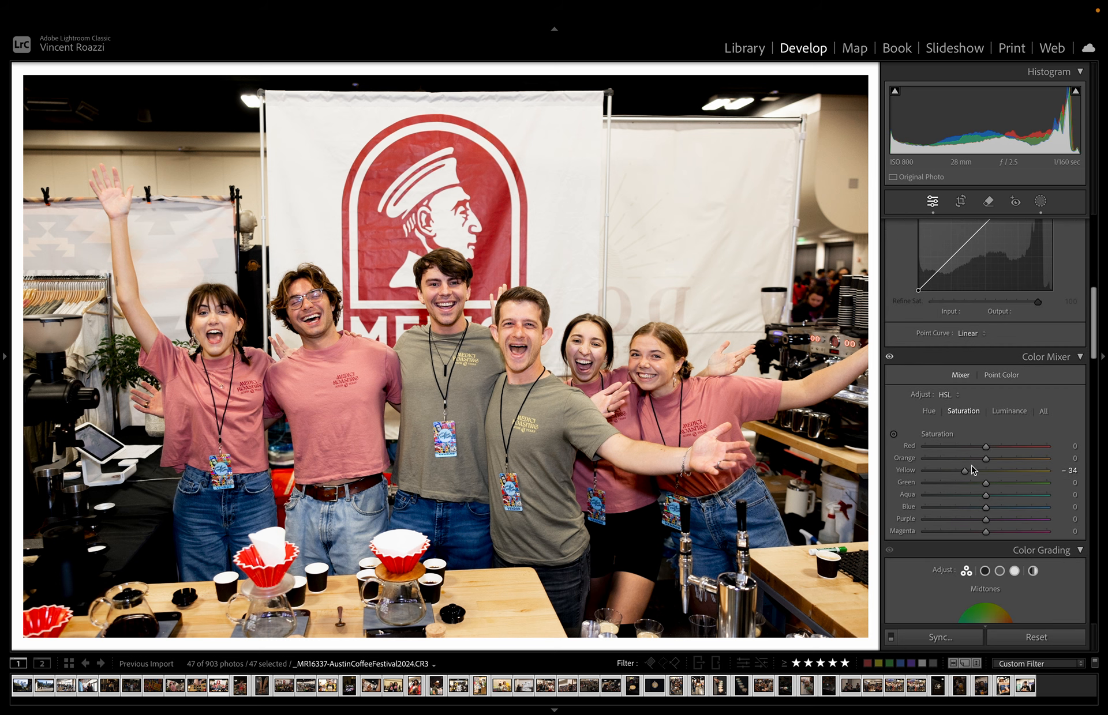
pyautogui.hotkey('ctrl', 'z')
pyautogui.hotkey('ctrl', 'z')
pyautogui.hotkey('ctrl', 'z')
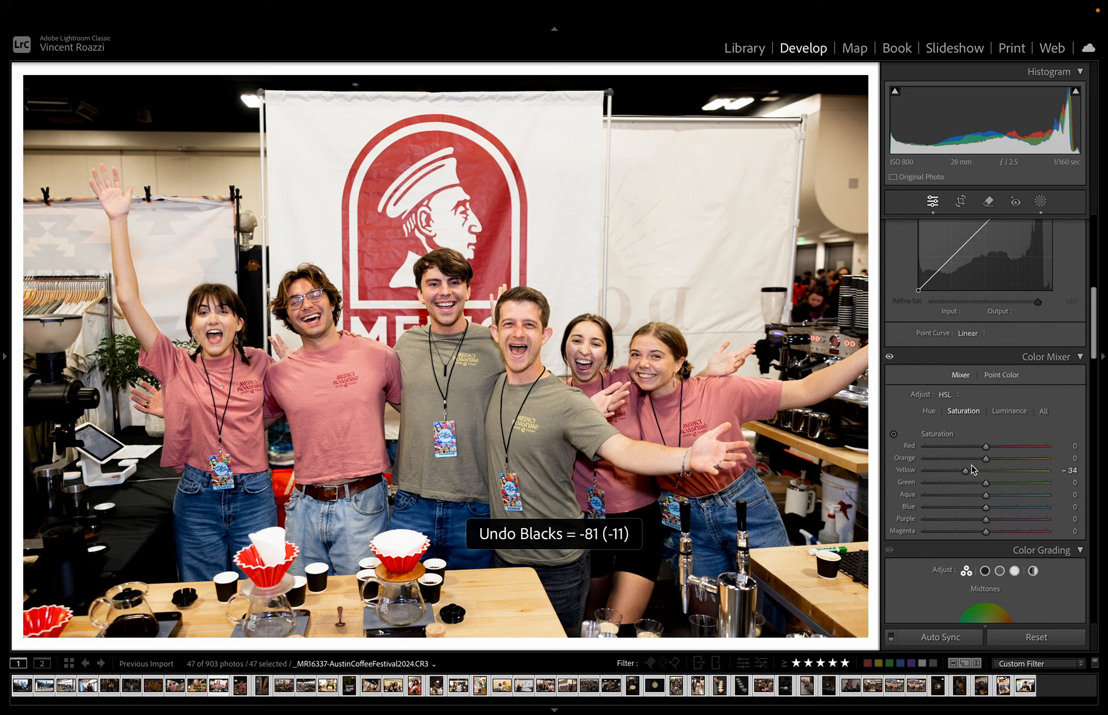
pyautogui.hotkey('ctrl', 'z')
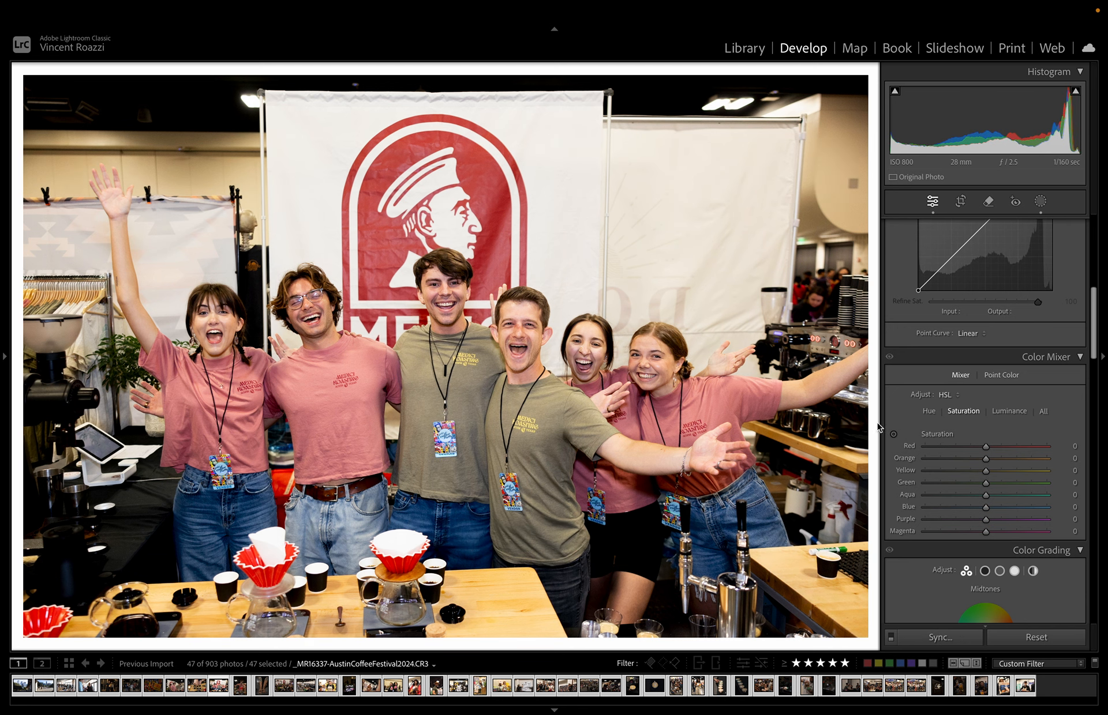
pyautogui.moveTo(984, 458)
pyautogui.mouseDown()
pyautogui.moveTo(946, 460)
pyautogui.moveTo(983, 462)
pyautogui.mouseUp()
# - Add a second mask that selects the background behind the group
pyautogui.scroll(4, 1001, 388)
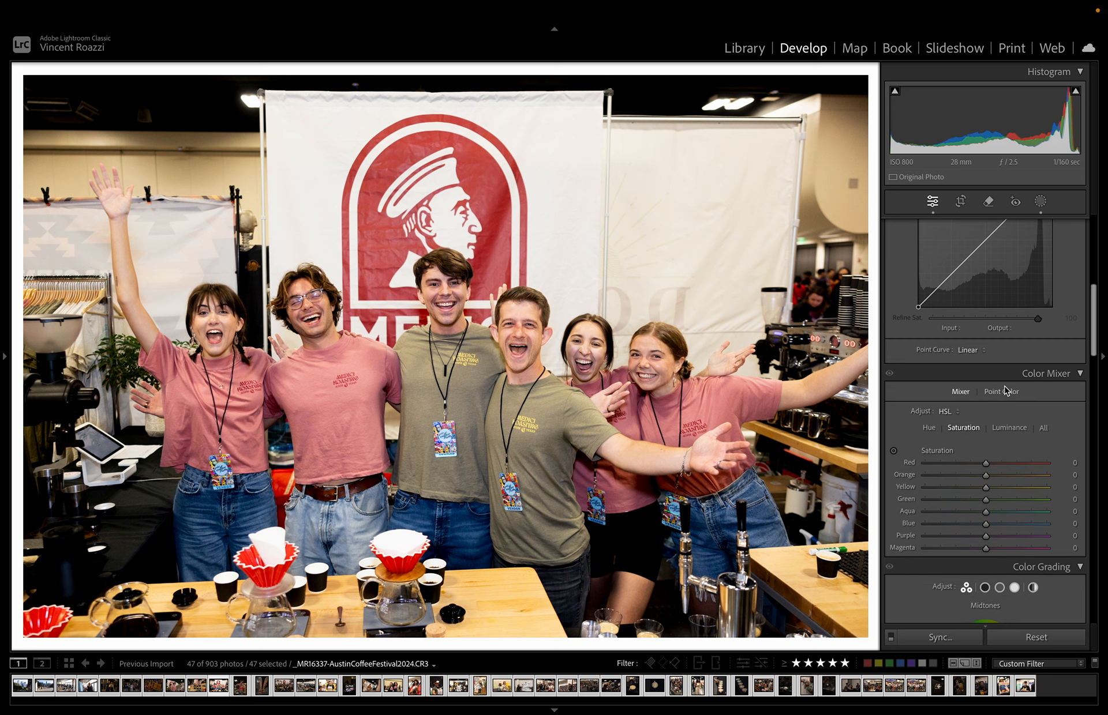
pyautogui.scroll(5, 1033, 267)
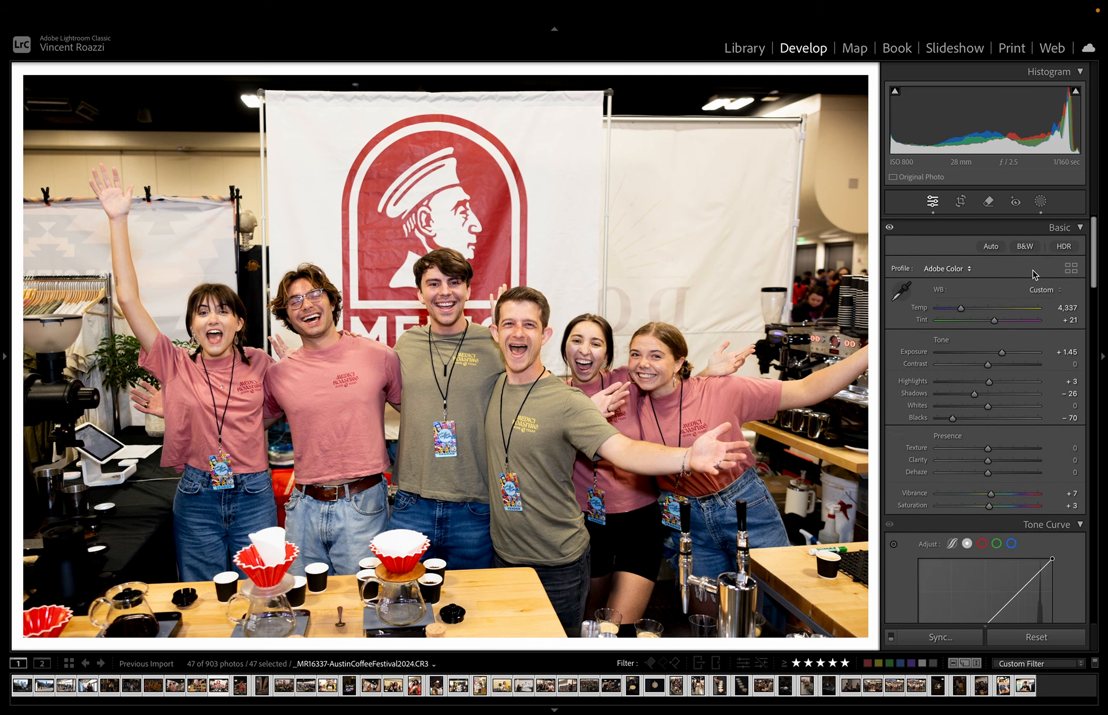
pyautogui.click(1039, 202)
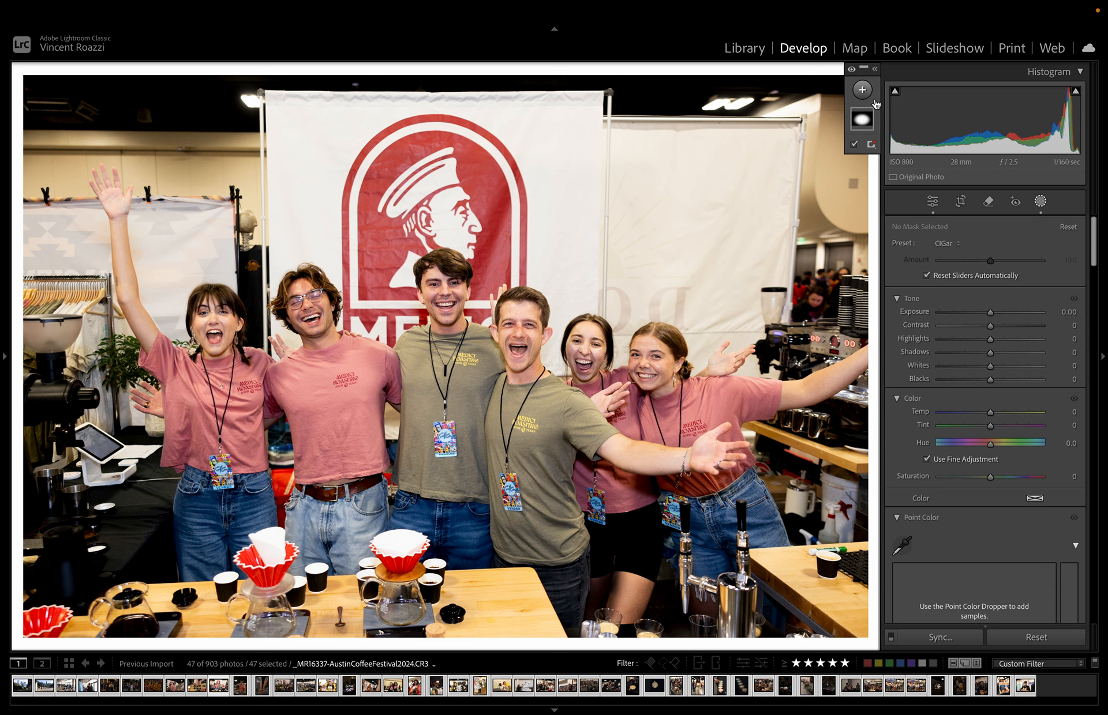
pyautogui.click(862, 90)
pyautogui.click(894, 149)
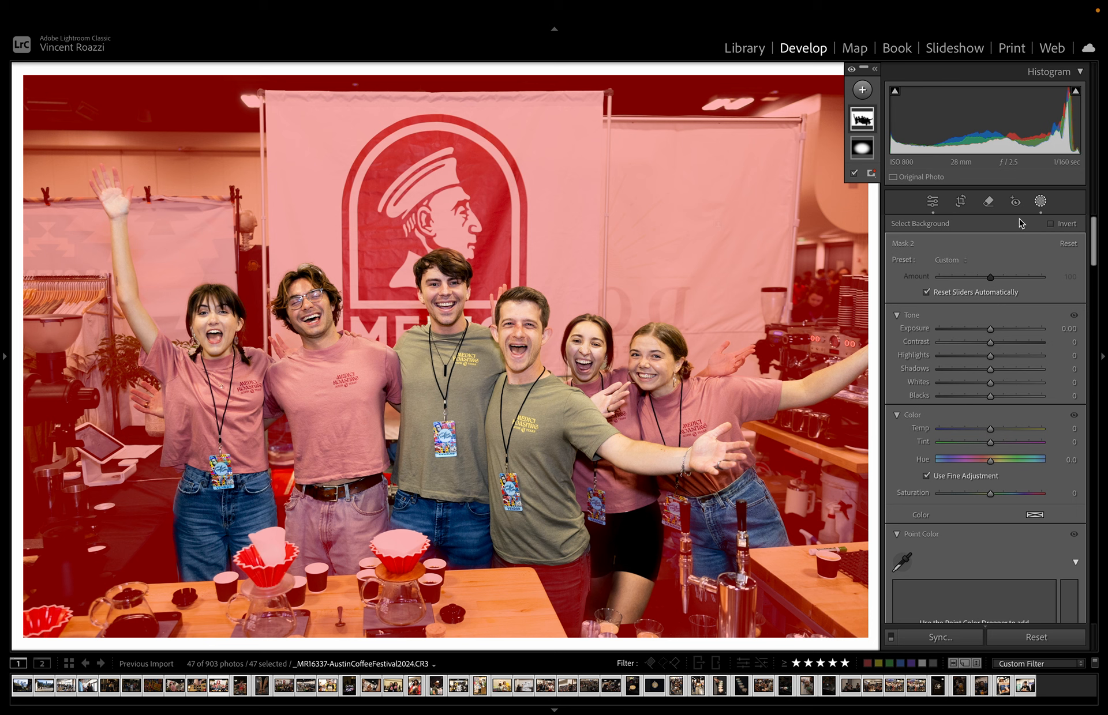
# - Sample the beige back wall with Point Color in the background mask and set Sat. Shift to -29 and Lum. Shift to +8
pyautogui.scroll(-5, 997, 441)
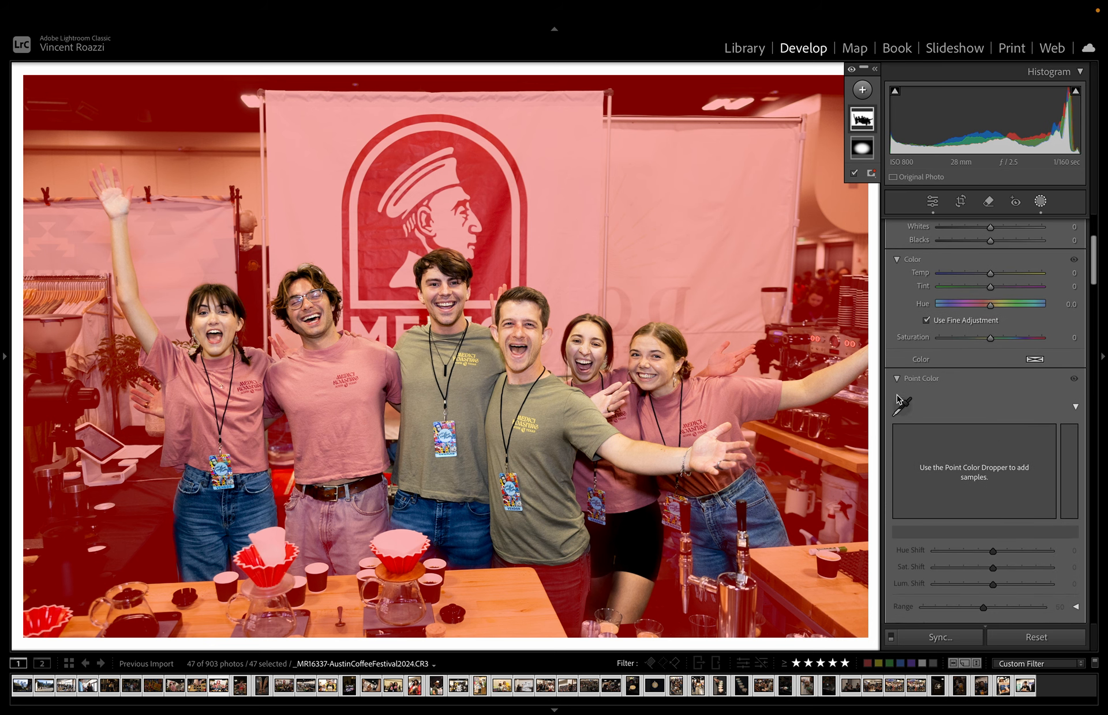
pyautogui.click(902, 407)
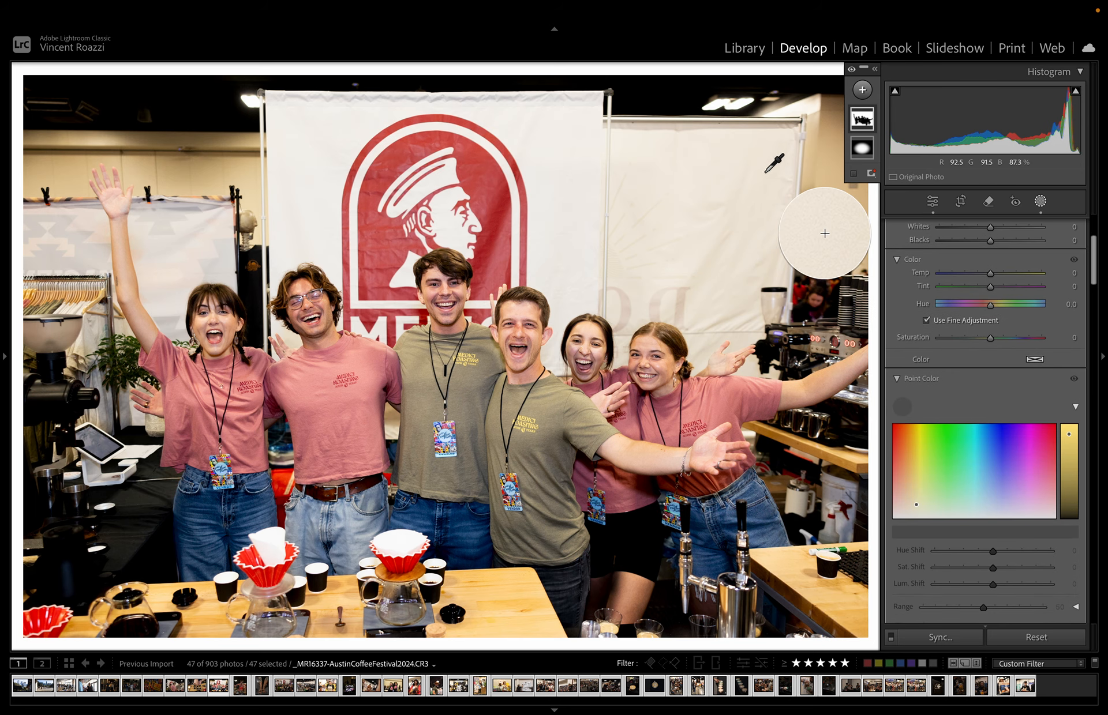
pyautogui.click(199, 173)
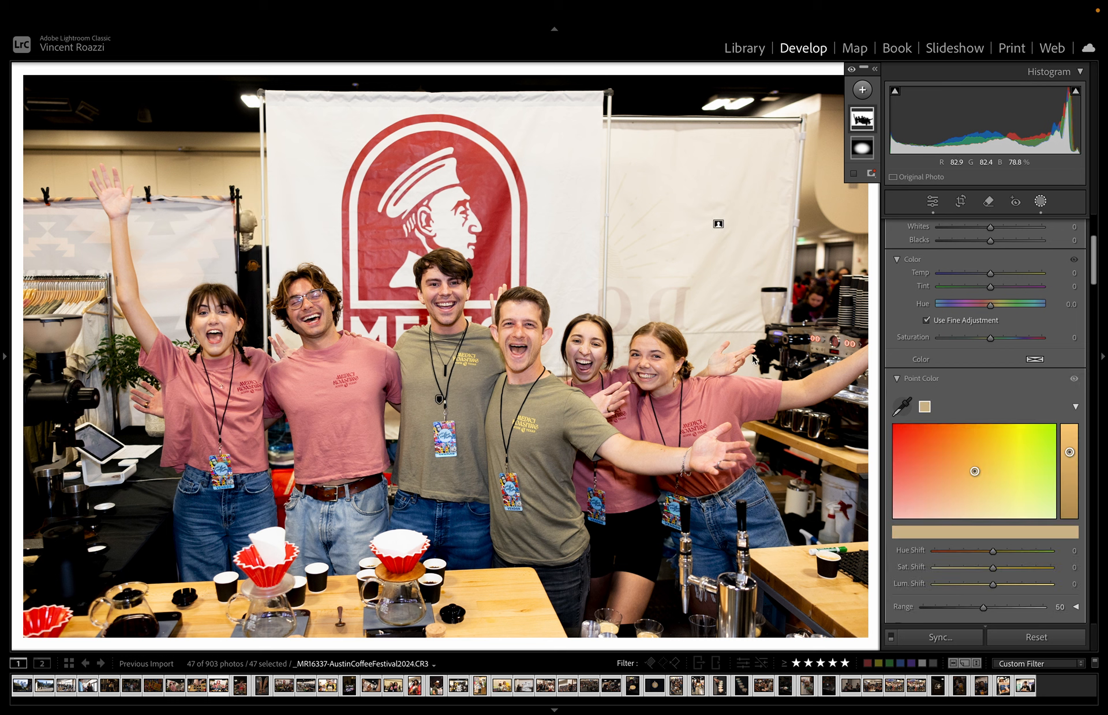
pyautogui.moveTo(989, 567)
pyautogui.mouseDown()
pyautogui.moveTo(947, 576)
pyautogui.moveTo(991, 575)
pyautogui.moveTo(976, 580)
pyautogui.moveTo(999, 589)
pyautogui.mouseUp()
pyautogui.scroll(5, 999, 437)
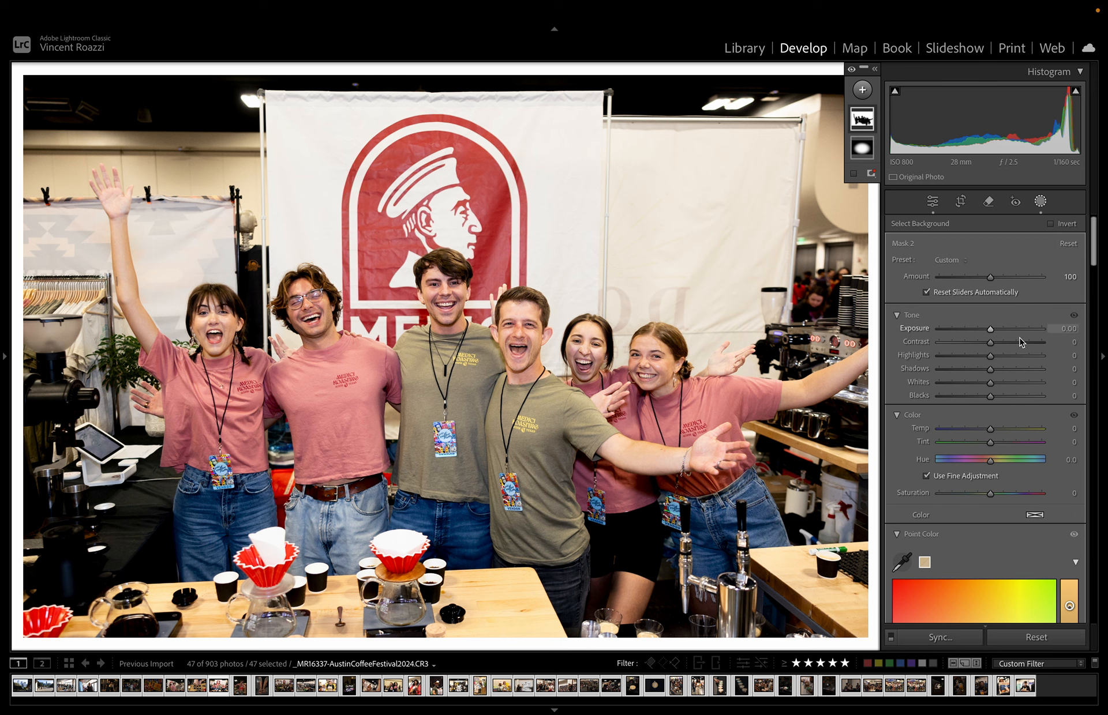
pyautogui.scroll(-10, 1019, 330)
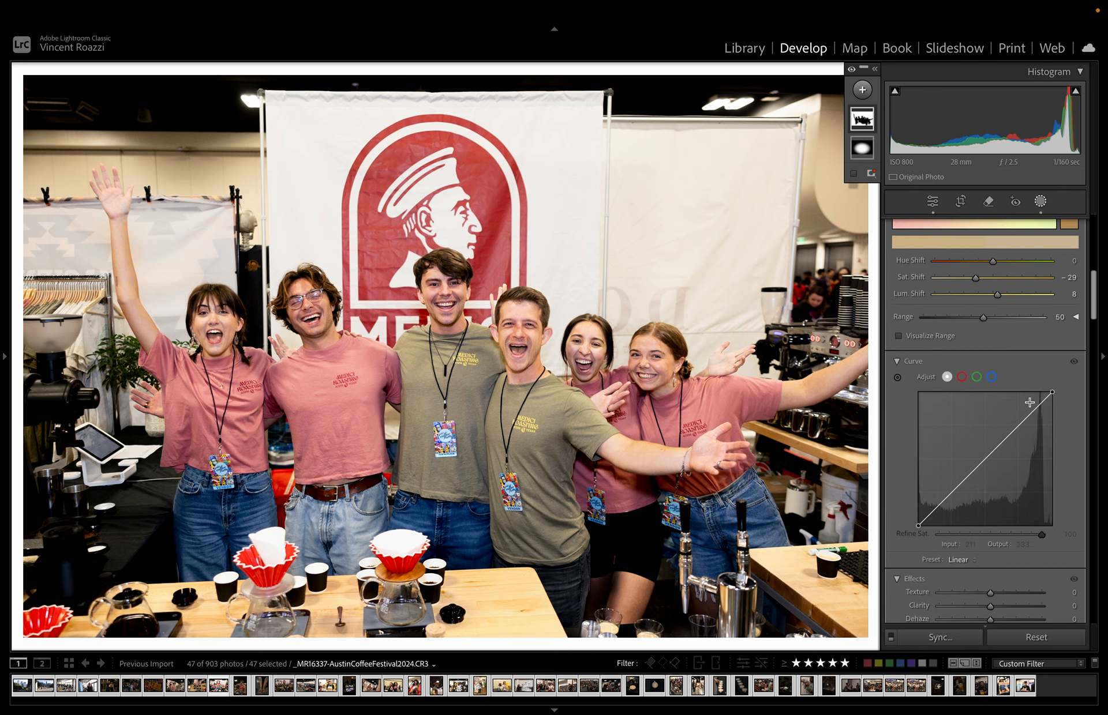
pyautogui.scroll(-10, 1062, 520)
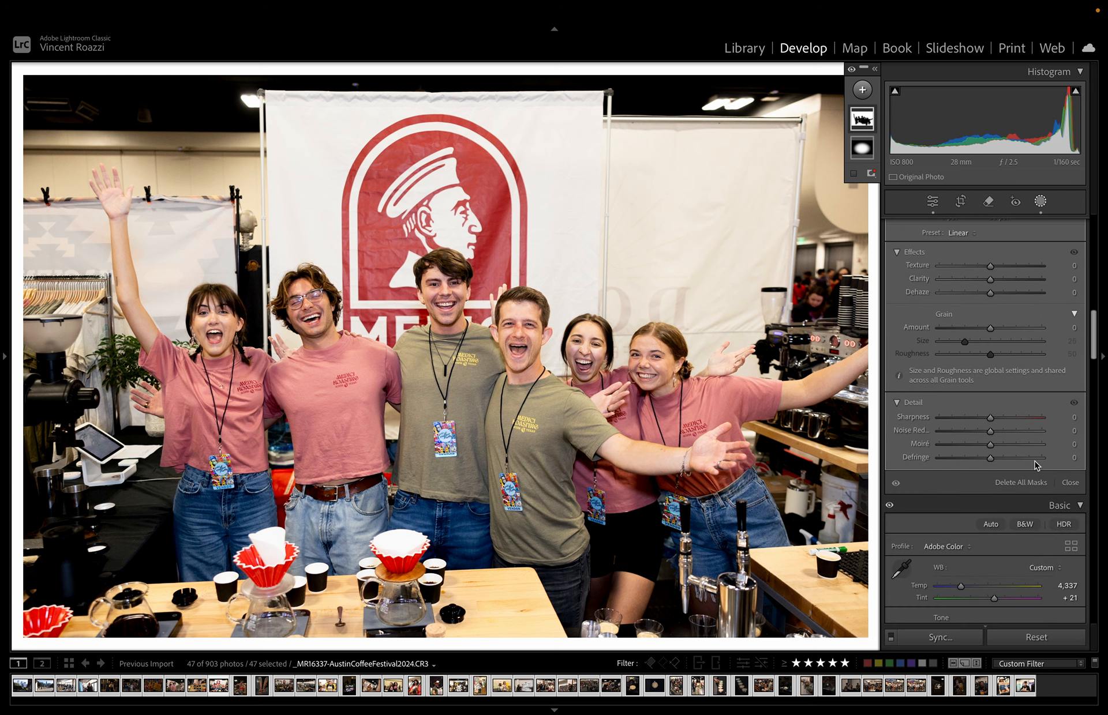
pyautogui.scroll(10, 999, 475)
pyautogui.scroll(5, 999, 475)
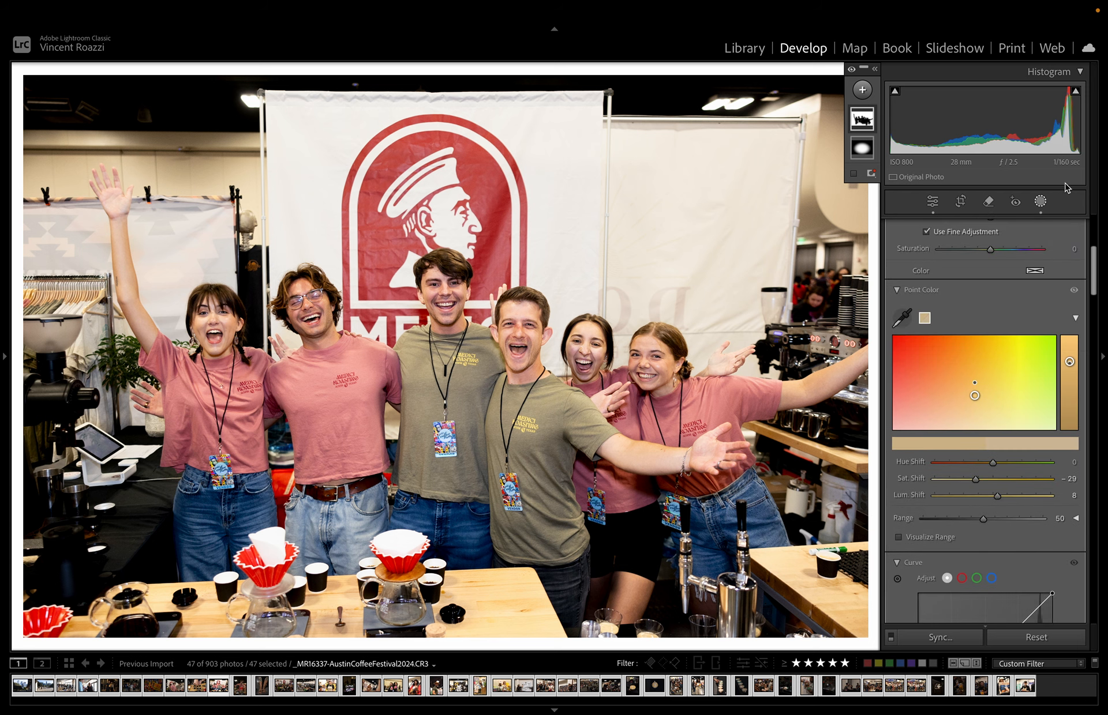
# - Leave the masks and lower the blue saturation to -24 in the Color Mixer
pyautogui.click(1044, 202)
pyautogui.scroll(-3, 1031, 432)
pyautogui.scroll(-3, 1032, 438)
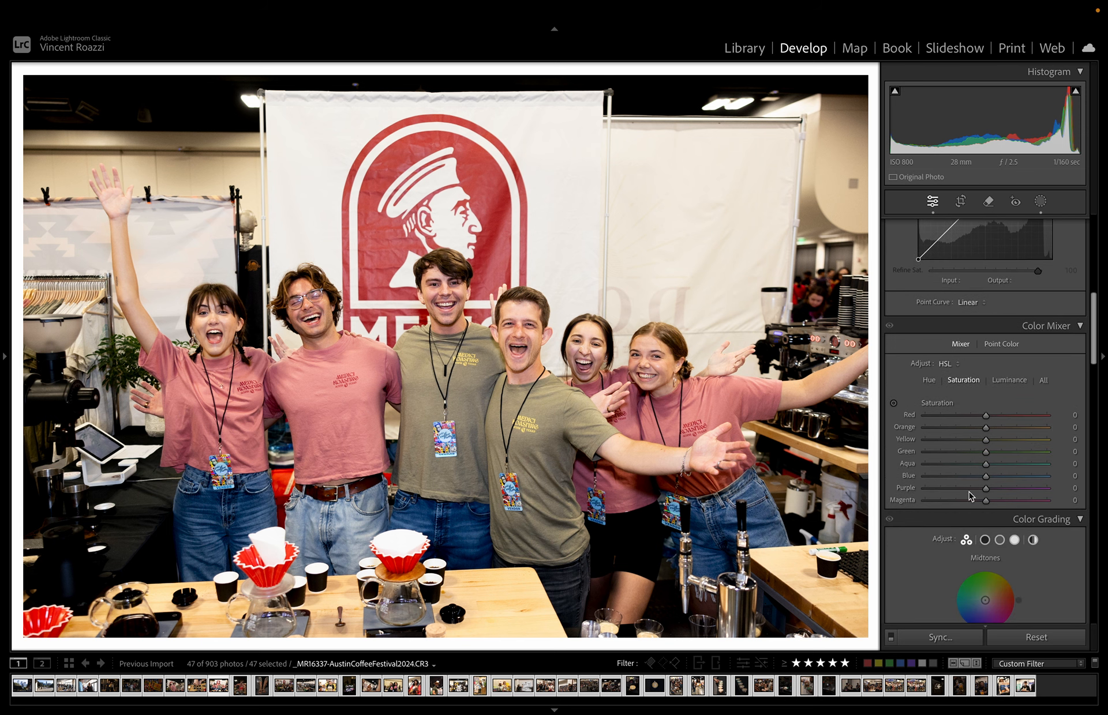
pyautogui.click(967, 475)
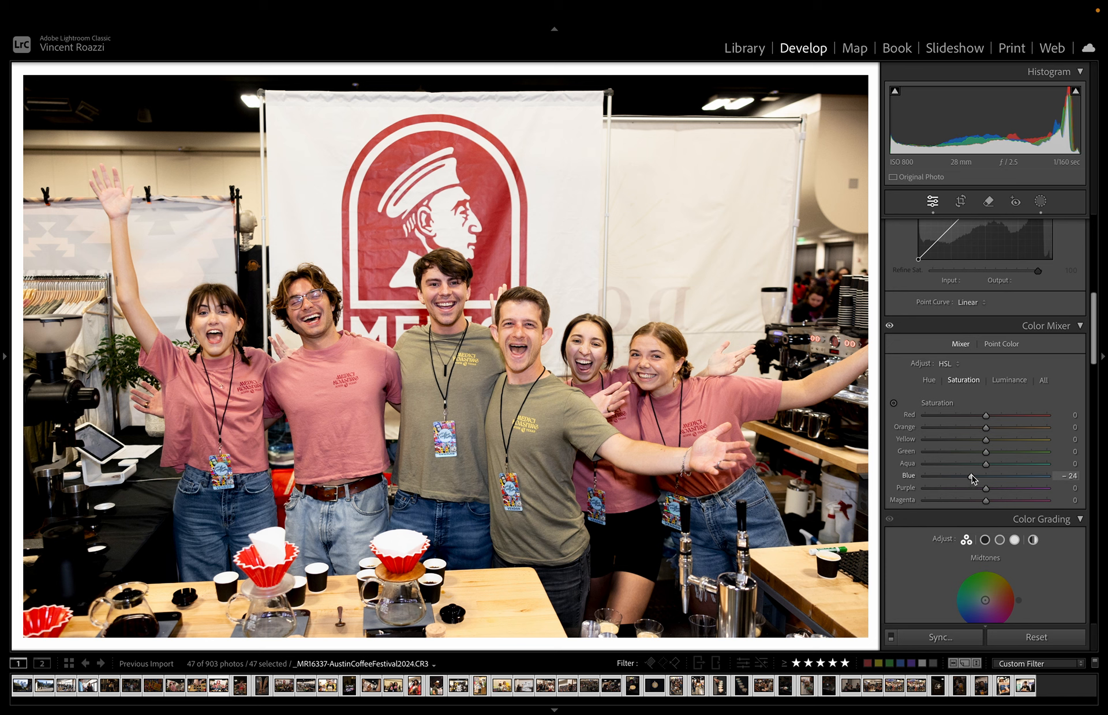
pyautogui.scroll(10, 972, 477)
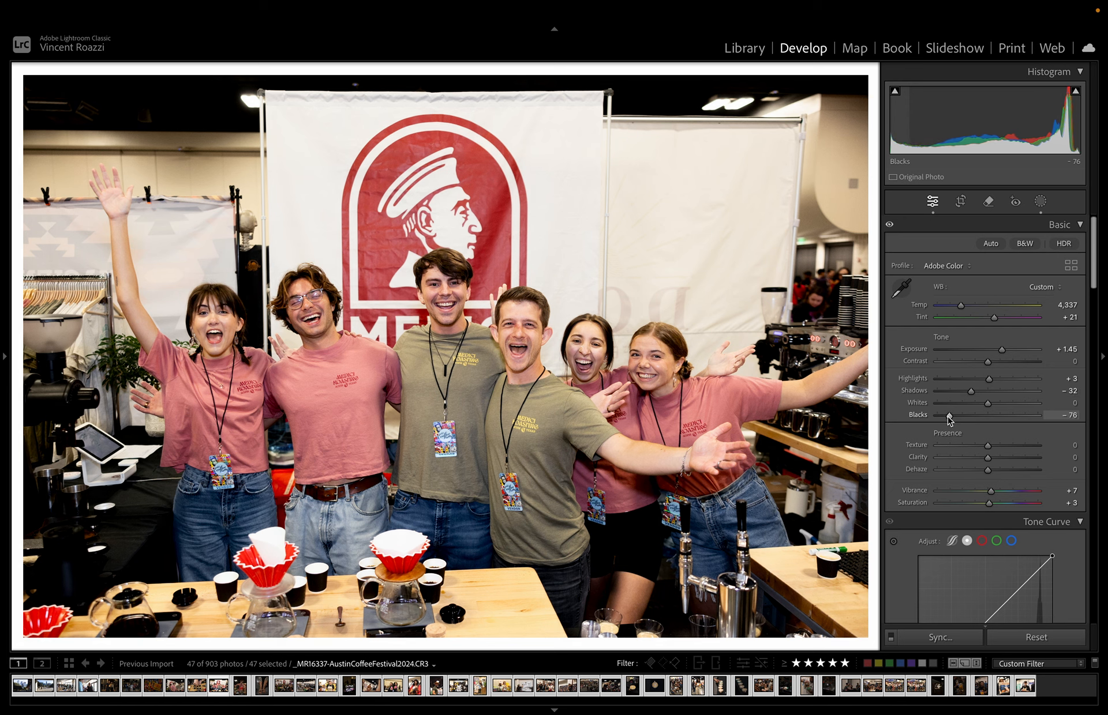
# - Add two points to the red tone curve, moving the lower one to input 71, output 64, and pulling the upper one slightly down
pyautogui.scroll(-4, 975, 426)
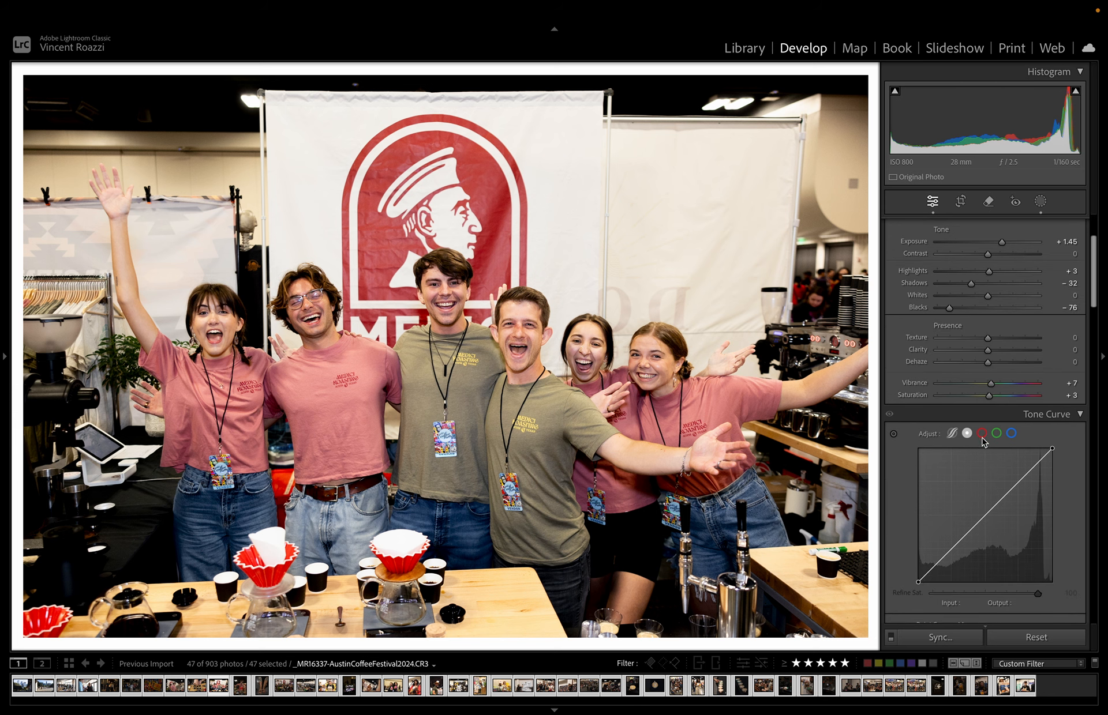
pyautogui.click(981, 434)
pyautogui.click(998, 435)
pyautogui.click(1011, 434)
pyautogui.click(981, 435)
pyautogui.click(1016, 483)
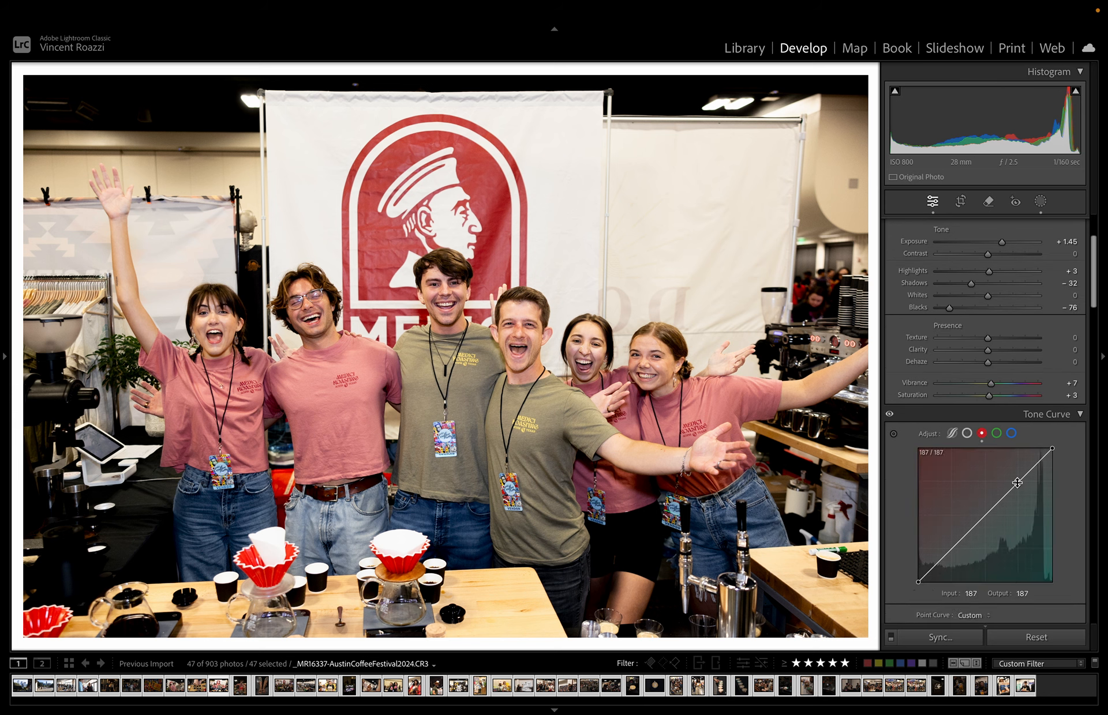
pyautogui.click(952, 549)
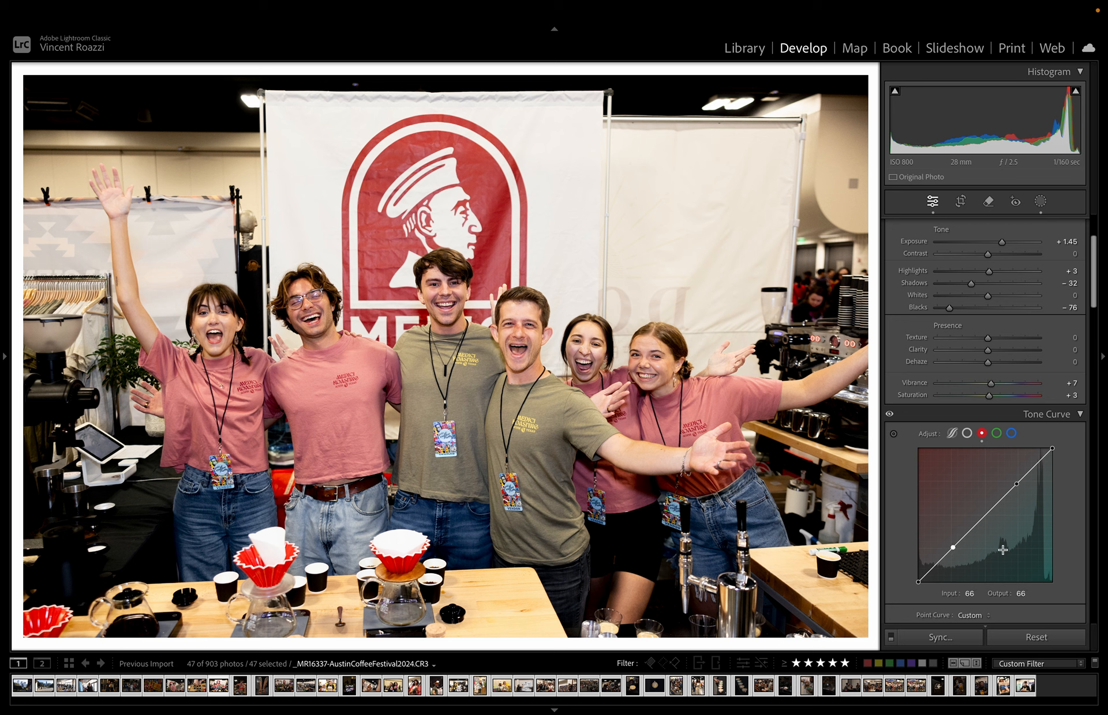
pyautogui.click(954, 548)
pyautogui.moveTo(953, 548); pyautogui.dragTo(956, 549)
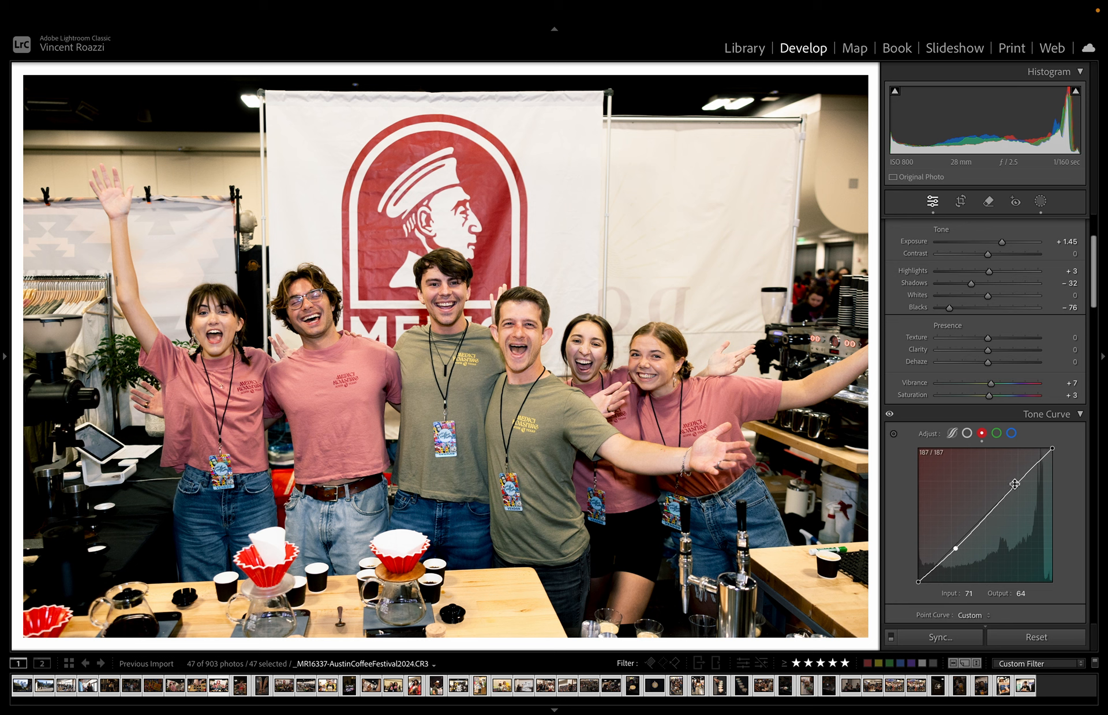
pyautogui.moveTo(1014, 484); pyautogui.dragTo(1016, 487)
# - Add two points to the green tone curve, moving the lower one to input 66, output 59, and pulling the upper one slightly down
pyautogui.click(996, 434)
pyautogui.click(1013, 487)
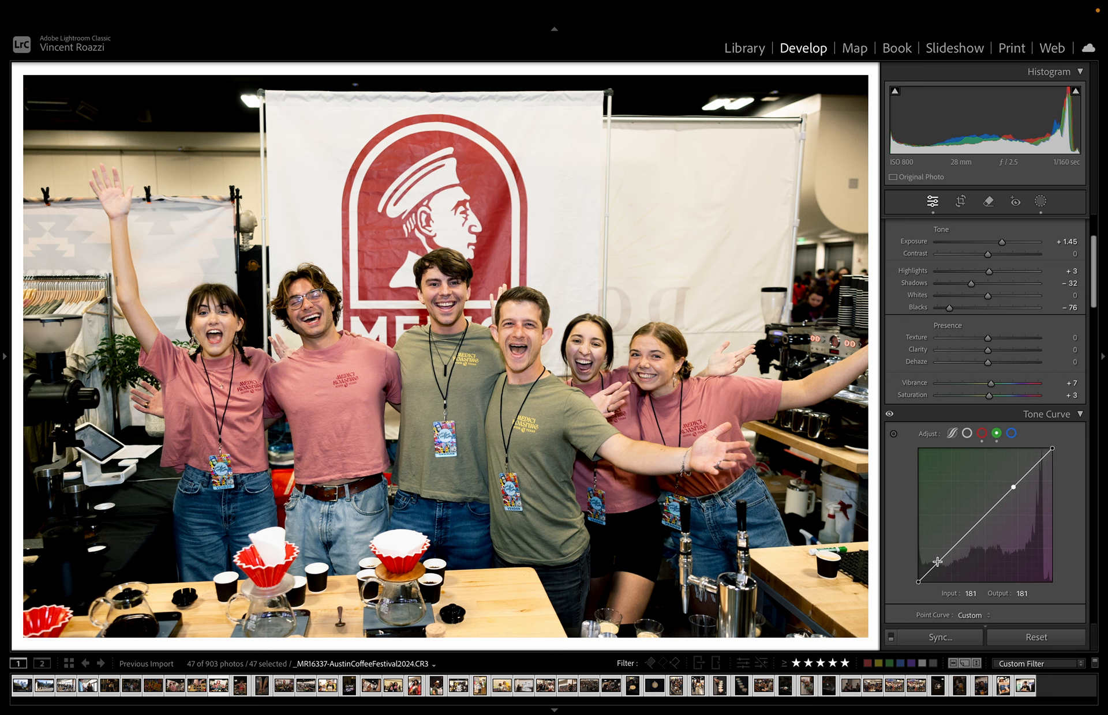
pyautogui.moveTo(951, 550); pyautogui.dragTo(954, 556)
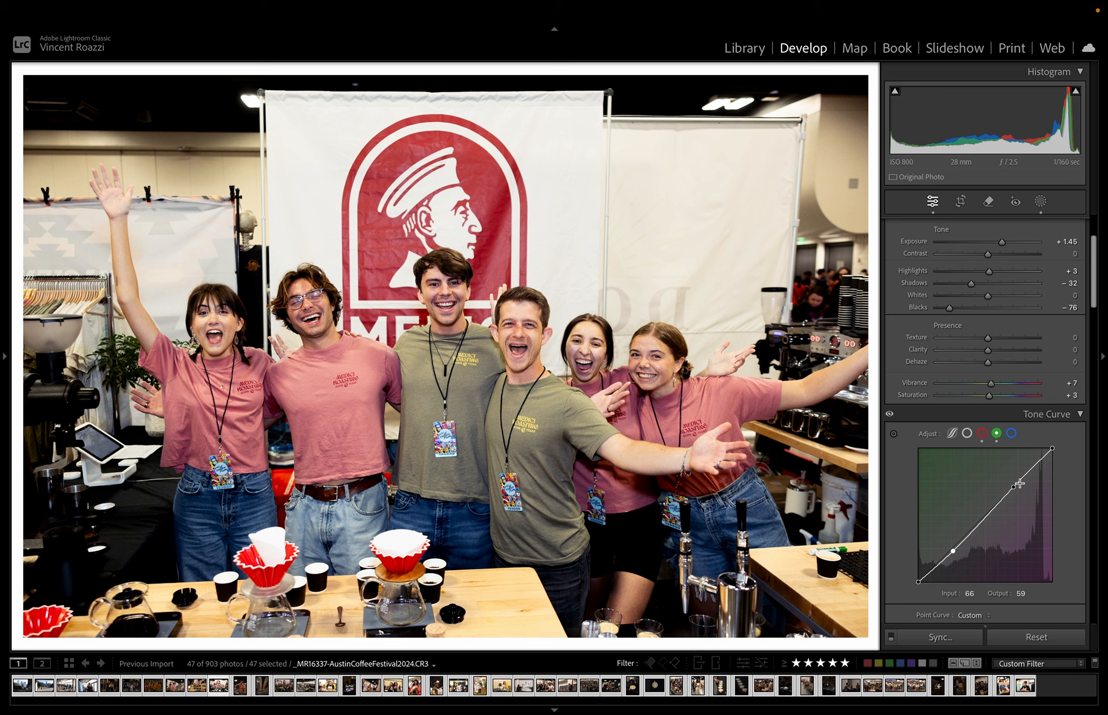
pyautogui.moveTo(1013, 487); pyautogui.dragTo(1014, 488)
pyautogui.moveTo(1015, 490); pyautogui.dragTo(1015, 490)
# - Add a lower and an upper point to the blue tone curve, placing the upper one at input 180, output 184
pyautogui.click(1012, 433)
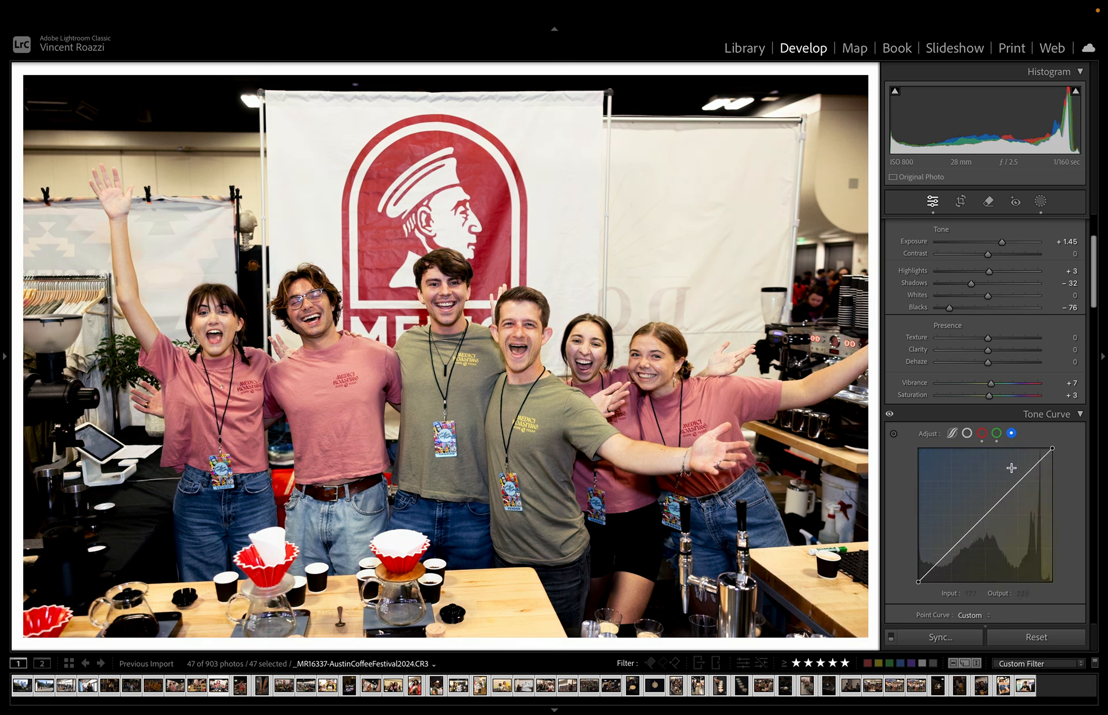
pyautogui.click(956, 544)
pyautogui.moveTo(957, 545); pyautogui.dragTo(958, 546)
pyautogui.moveTo(1011, 483); pyautogui.dragTo(1014, 489)
# - Compare the photo with and without the tone curve, check the masks, and compare the edit with the original
pyautogui.click(890, 414)
pyautogui.click(891, 415)
pyautogui.click(891, 417)
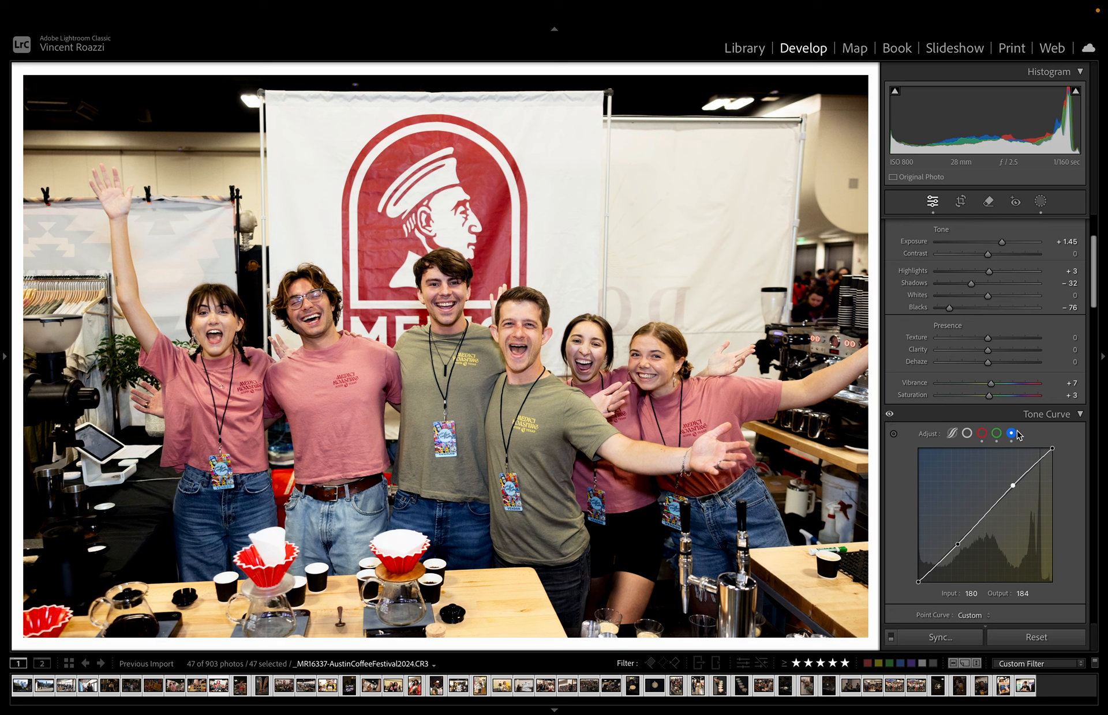
pyautogui.scroll(5, 1056, 449)
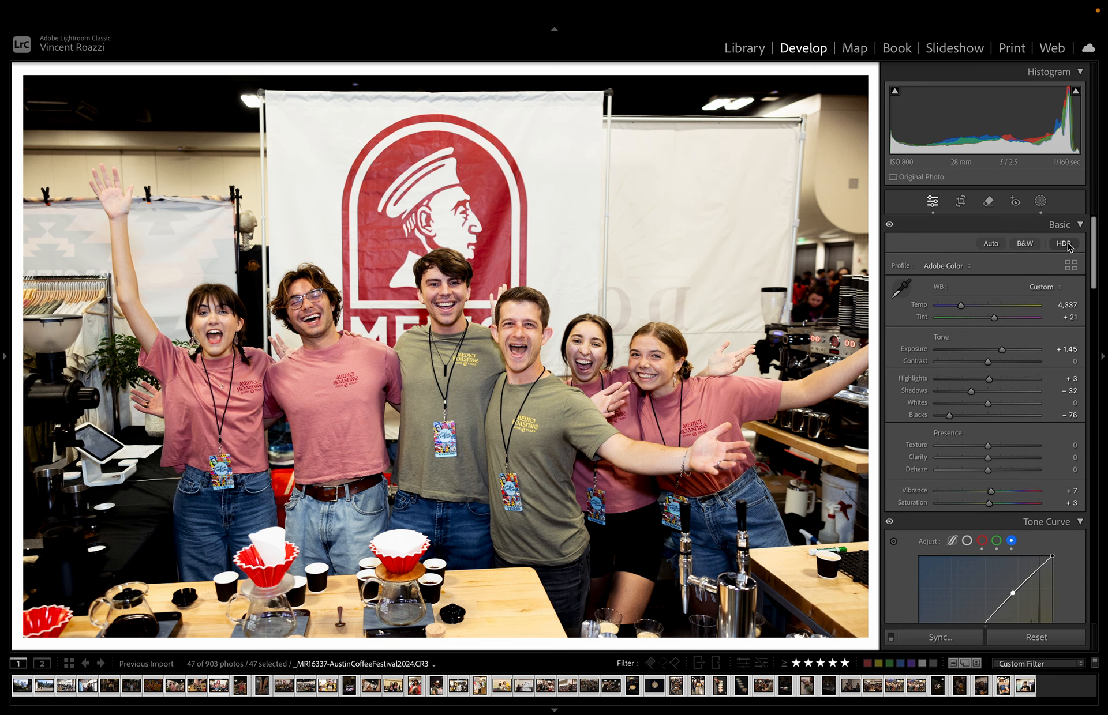
pyautogui.click(1040, 200)
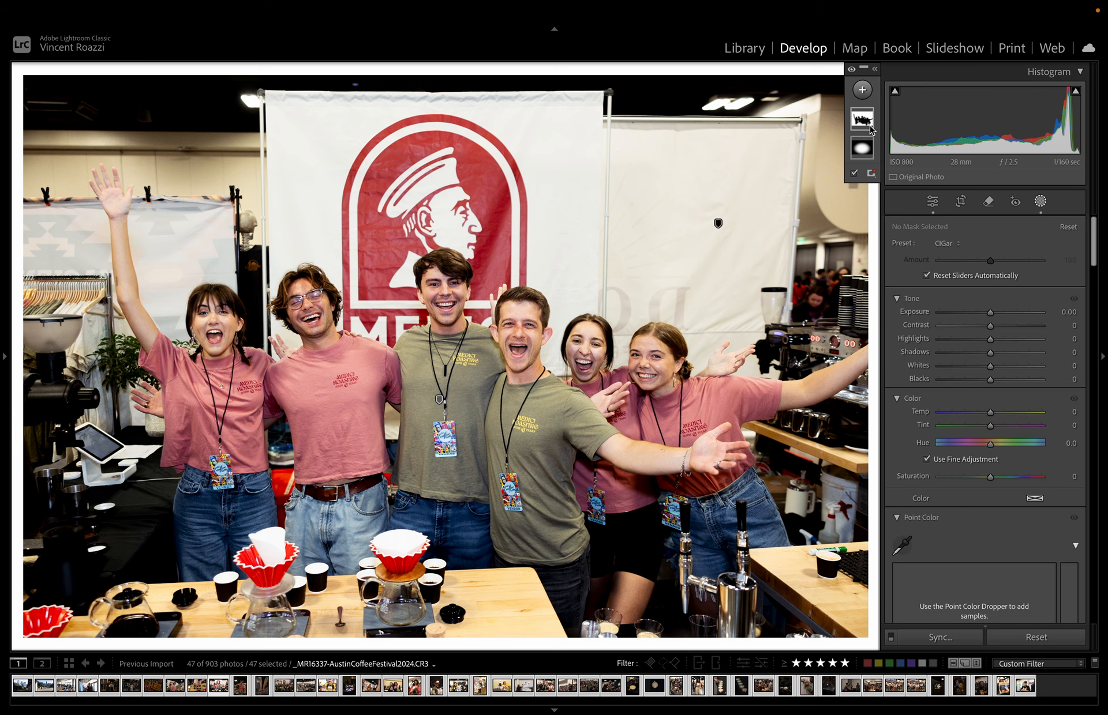
pyautogui.click(1040, 202)
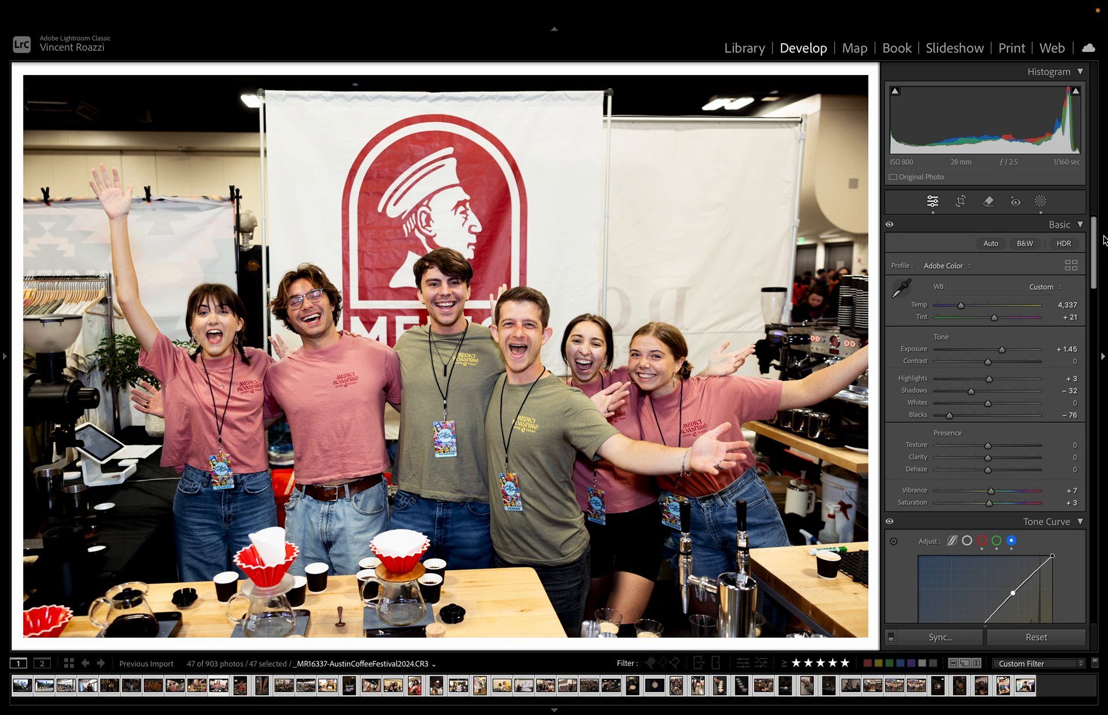
pyautogui.press('\\')
pyautogui.press('\\')
# - Examine different areas of the photo in the Detail preview
pyautogui.scroll(-15, 1084, 459)
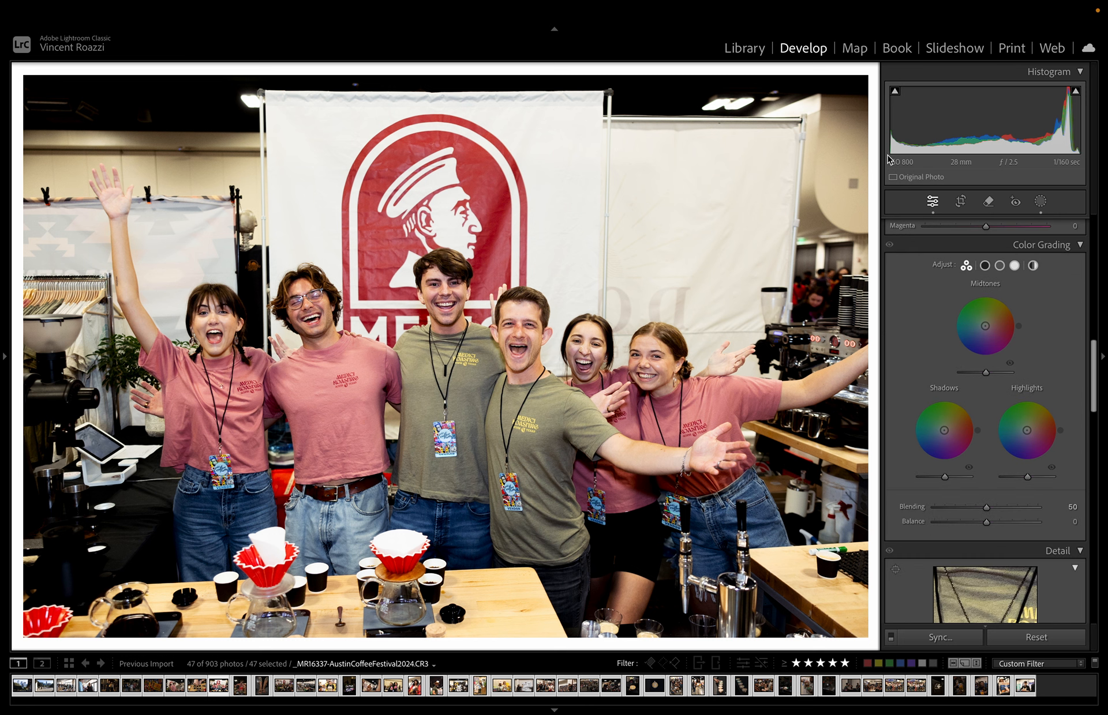
pyautogui.scroll(-10, 1026, 418)
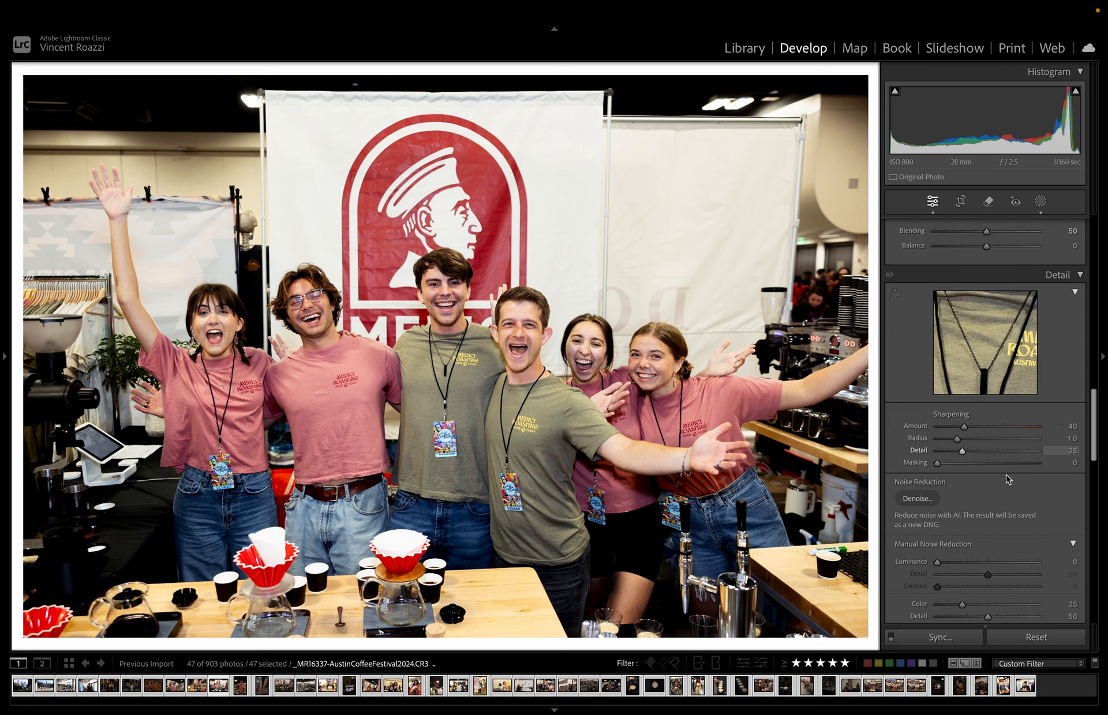
pyautogui.click(983, 264)
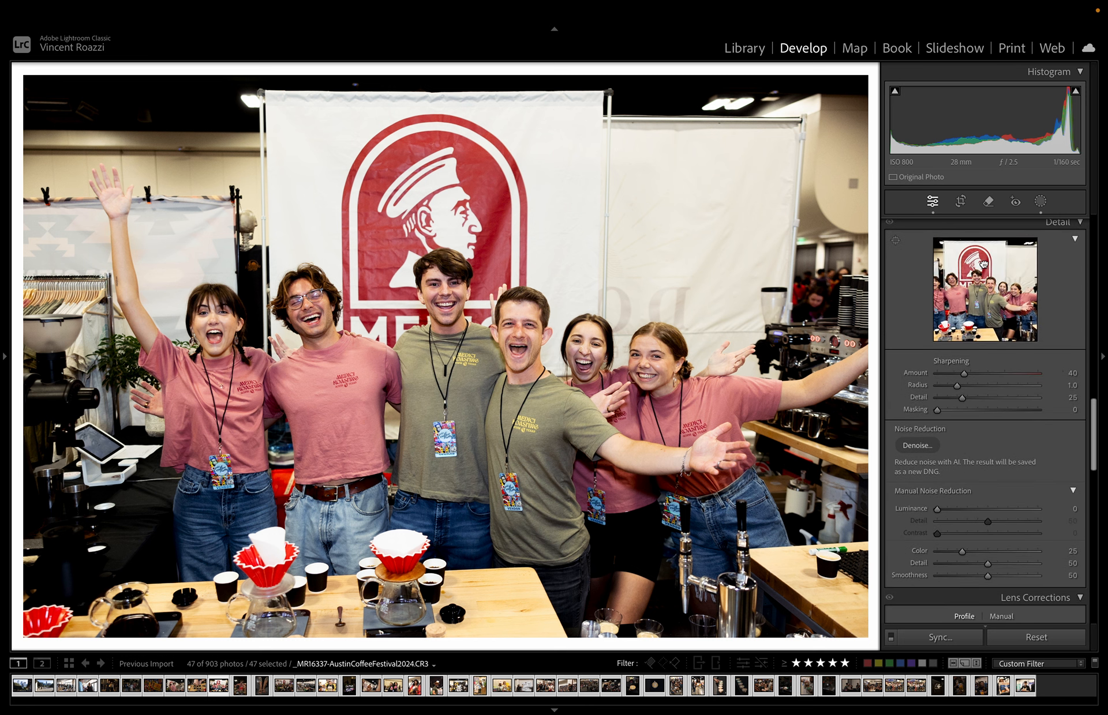
pyautogui.click(982, 267)
pyautogui.moveTo(982, 265); pyautogui.dragTo(1041, 443)
pyautogui.moveTo(1001, 306); pyautogui.dragTo(928, 505)
pyautogui.moveTo(1009, 322); pyautogui.dragTo(830, 172)
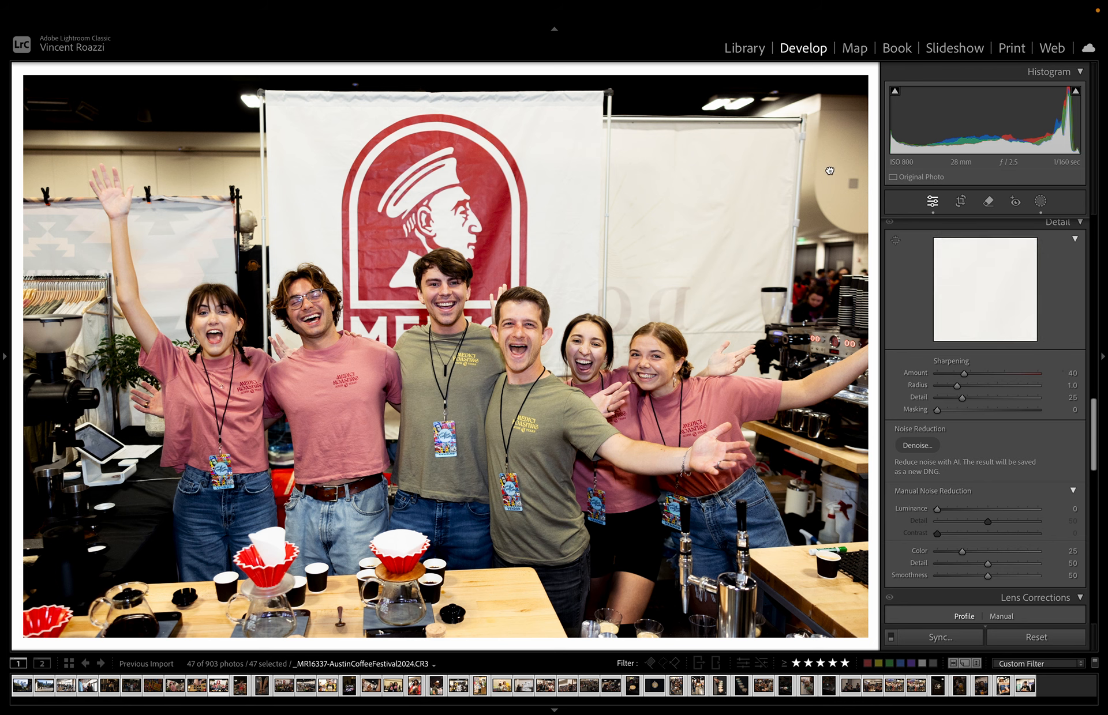
pyautogui.moveTo(974, 277); pyautogui.dragTo(1060, 391)
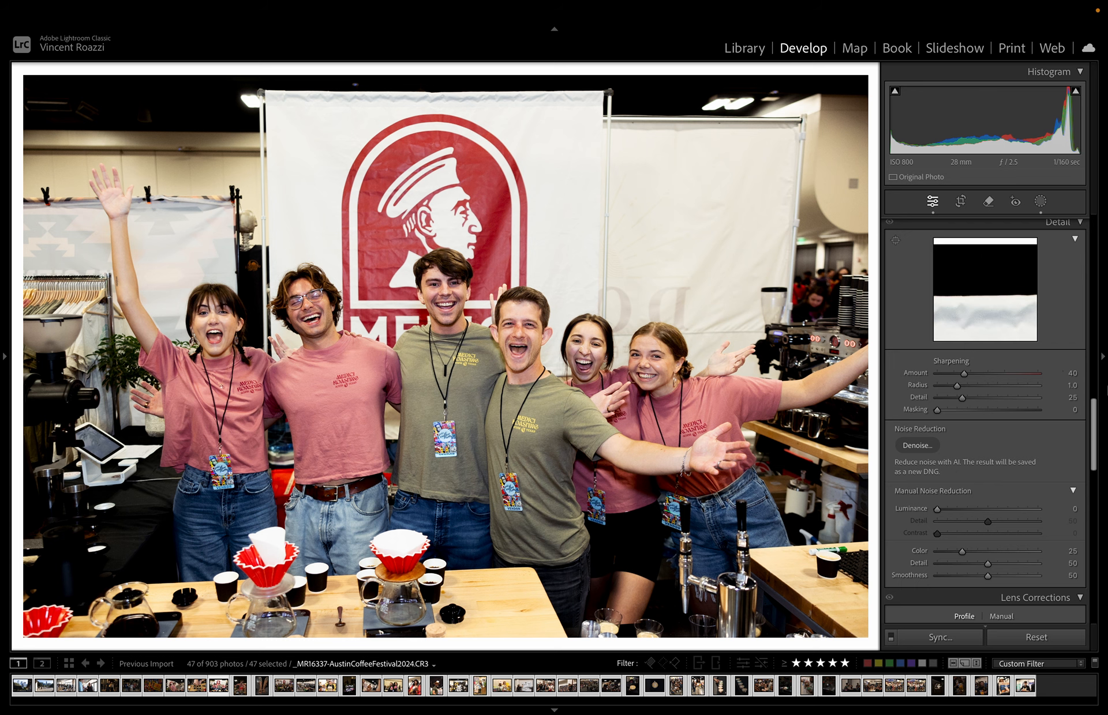
# - Check the faces close up while setting Luminance noise reduction to 58 and the Sharpening Amount to 107
pyautogui.click(511, 343)
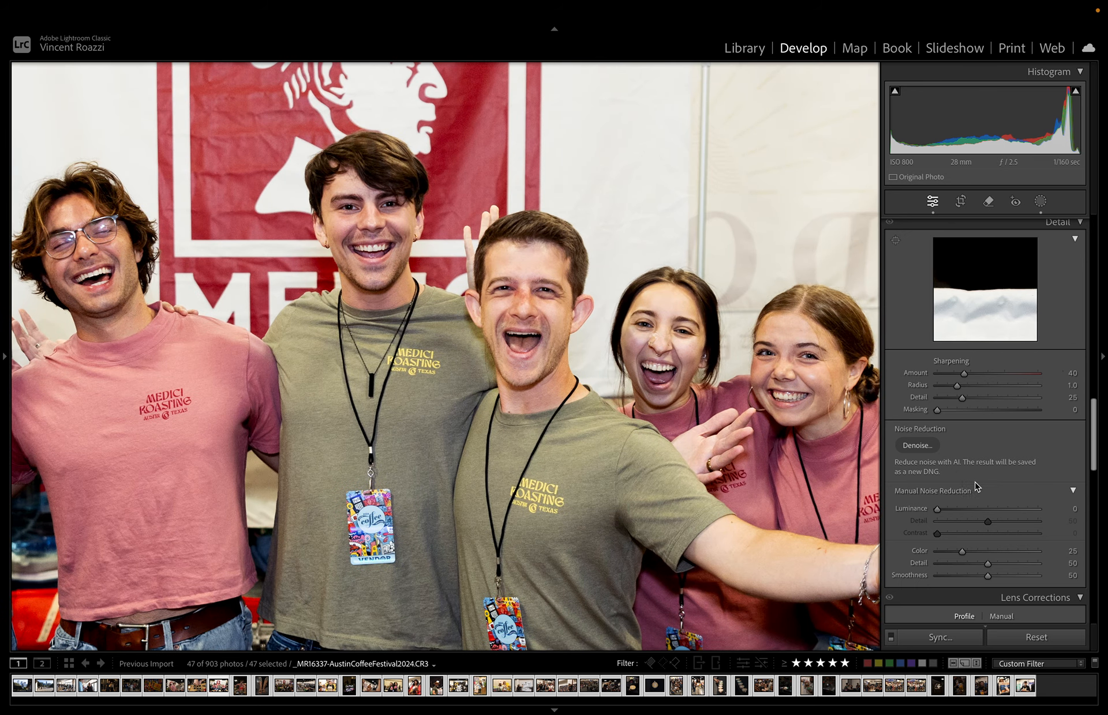
pyautogui.click(987, 509)
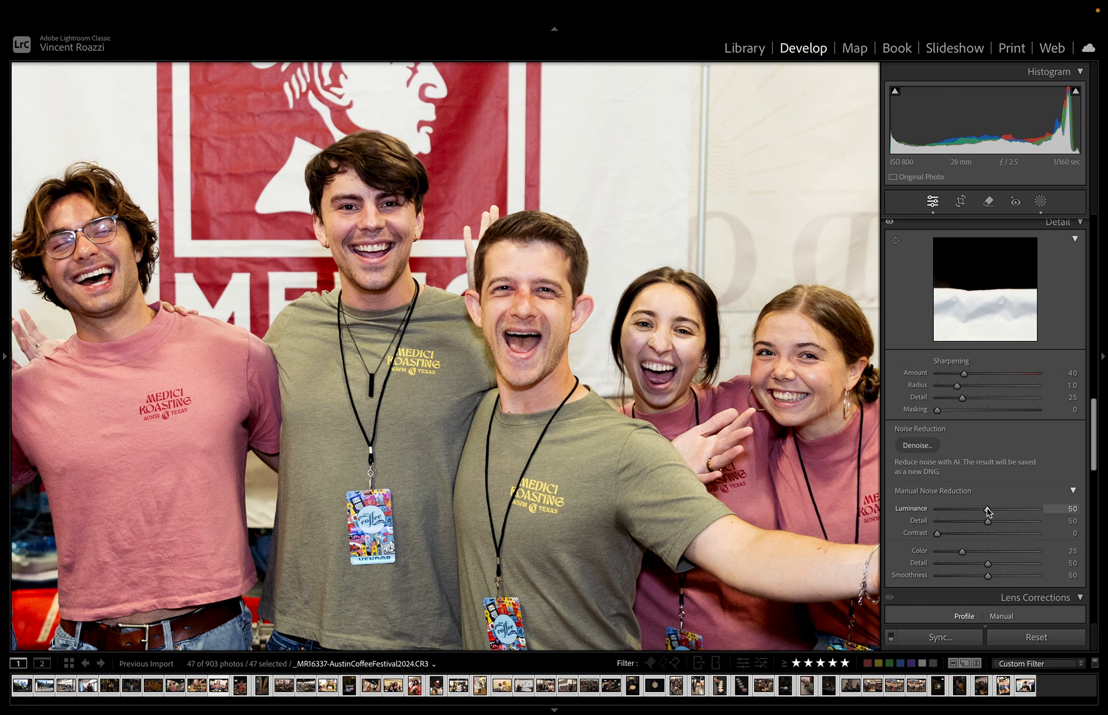
pyautogui.moveTo(986, 509); pyautogui.dragTo(996, 510)
pyautogui.click(1001, 373)
pyautogui.click(1009, 375)
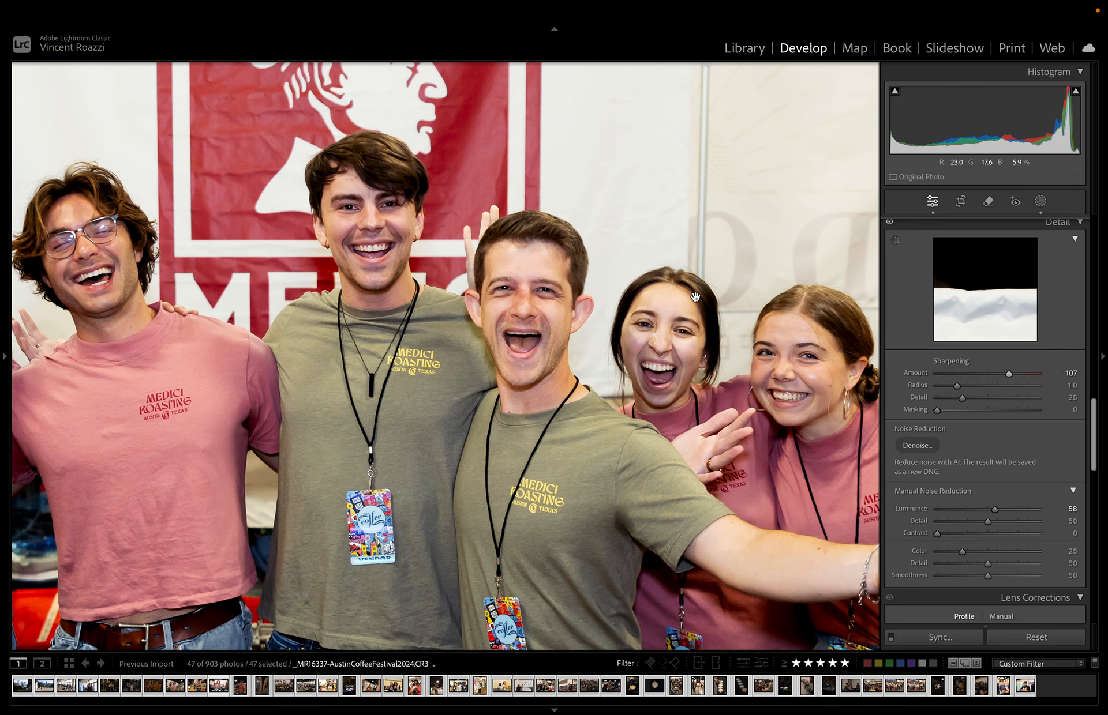
pyautogui.click(672, 352)
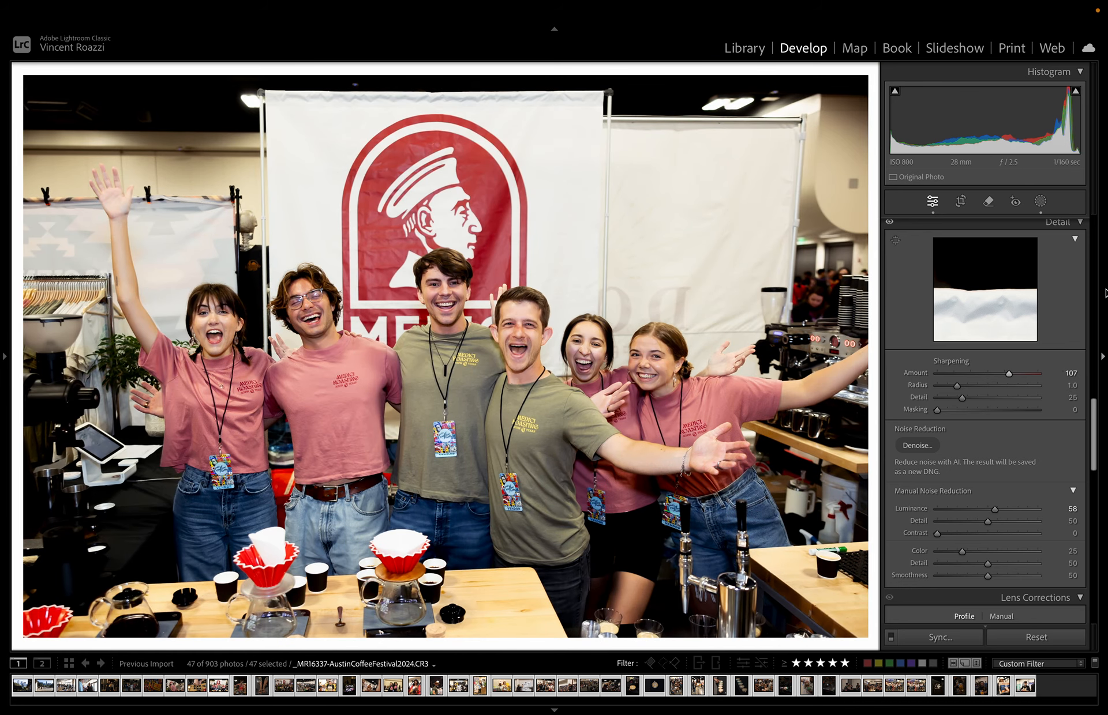
# - Save the group photo's settings, with both masks included, as a develop preset named "Austin Coffee Festival Exhibitors" in User Presets
pyautogui.scroll(-5, 1049, 401)
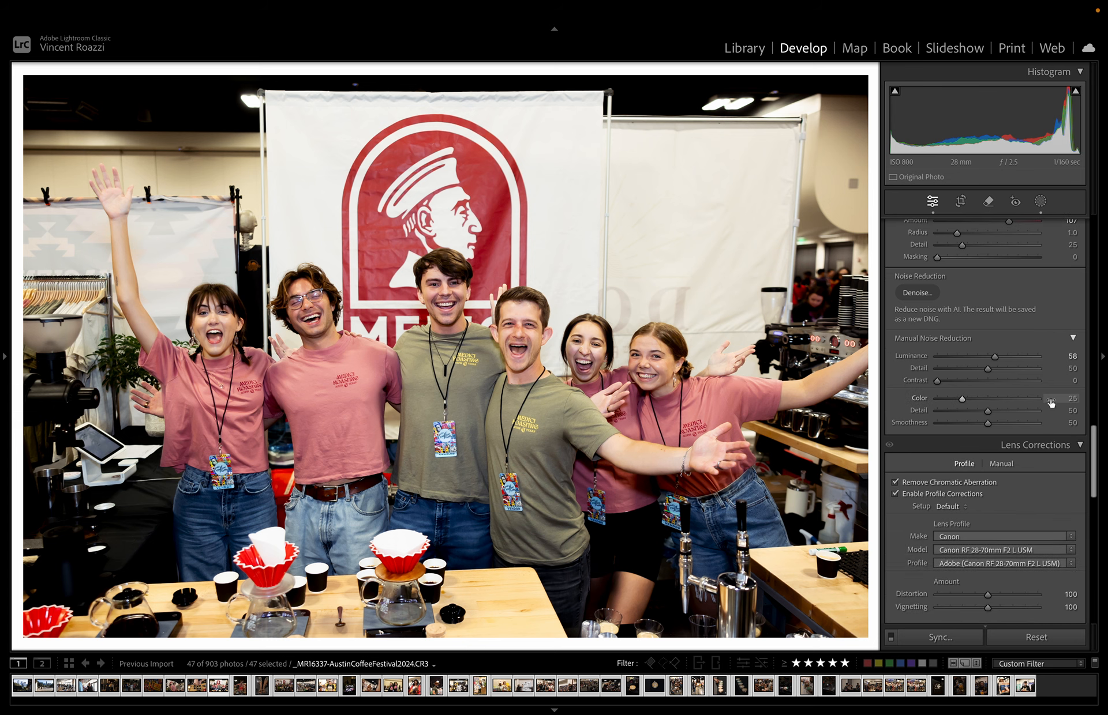
pyautogui.click(1040, 201)
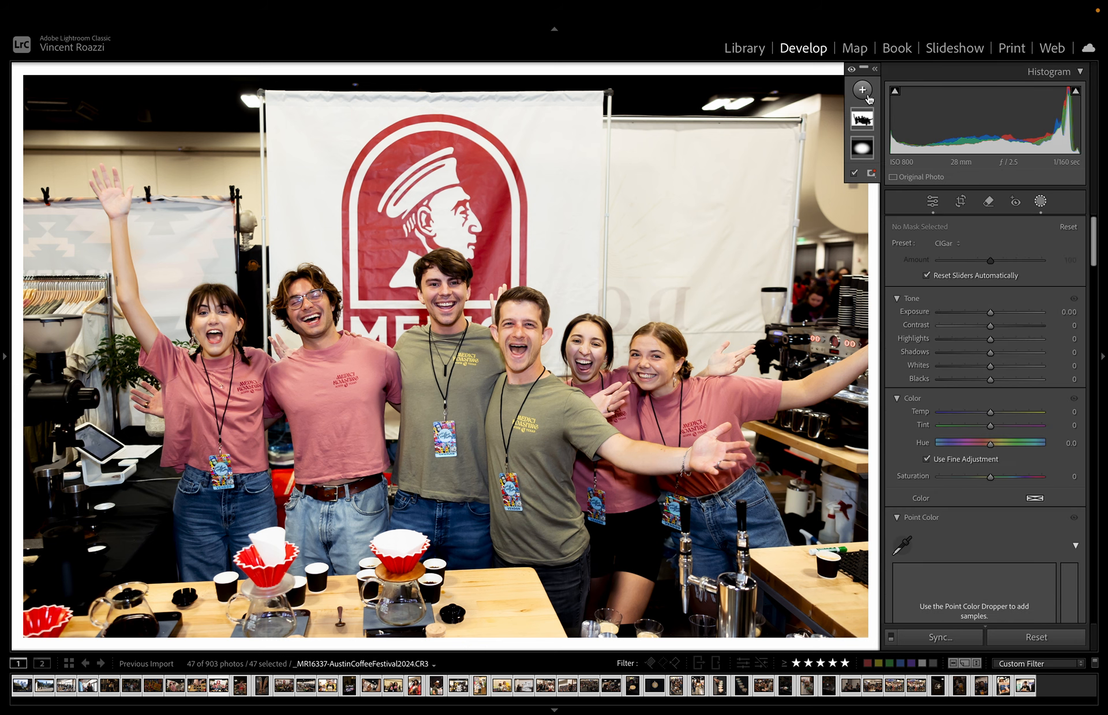
pyautogui.click(933, 201)
pyautogui.moveTo(236, 2)
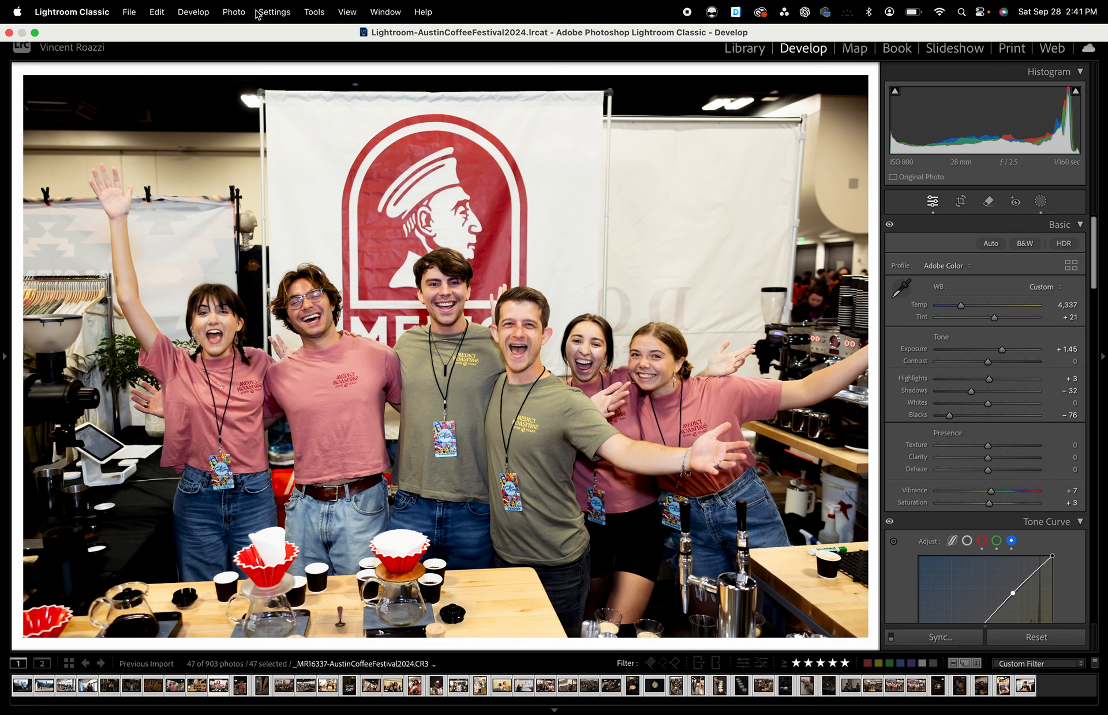
pyautogui.click(258, 13)
pyautogui.moveTo(194, 11)
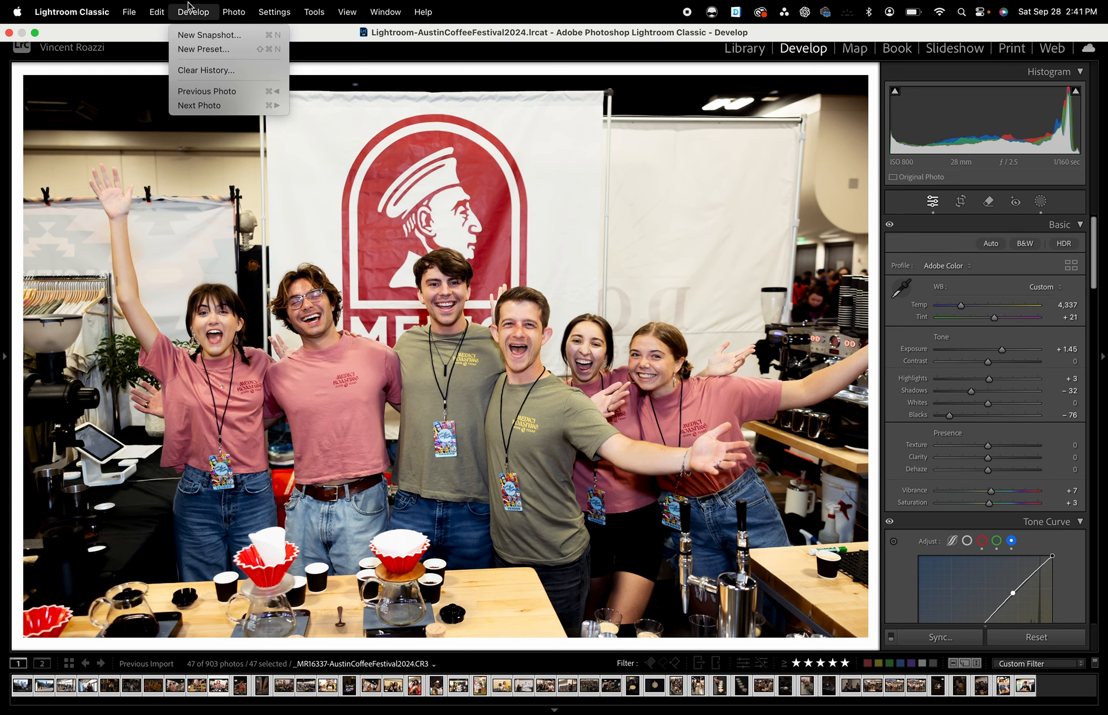
pyautogui.click(206, 56)
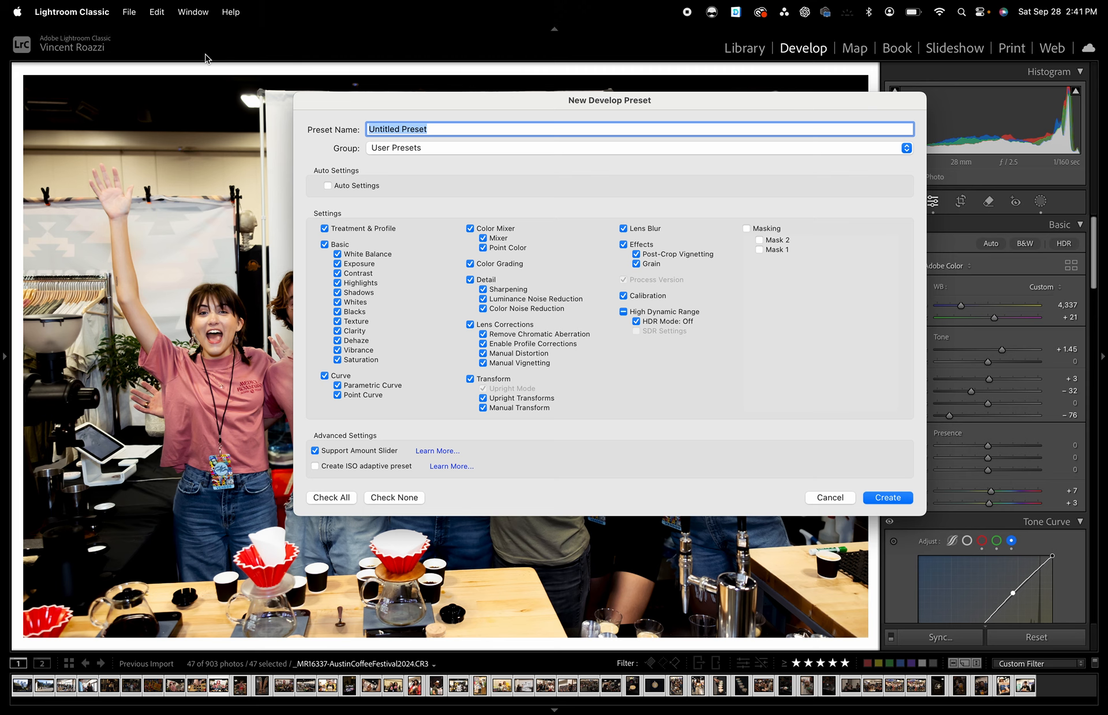
pyautogui.write('Austin Coffee Festival')
pyautogui.click(767, 230)
pyautogui.click(469, 128)
pyautogui.press('Right')
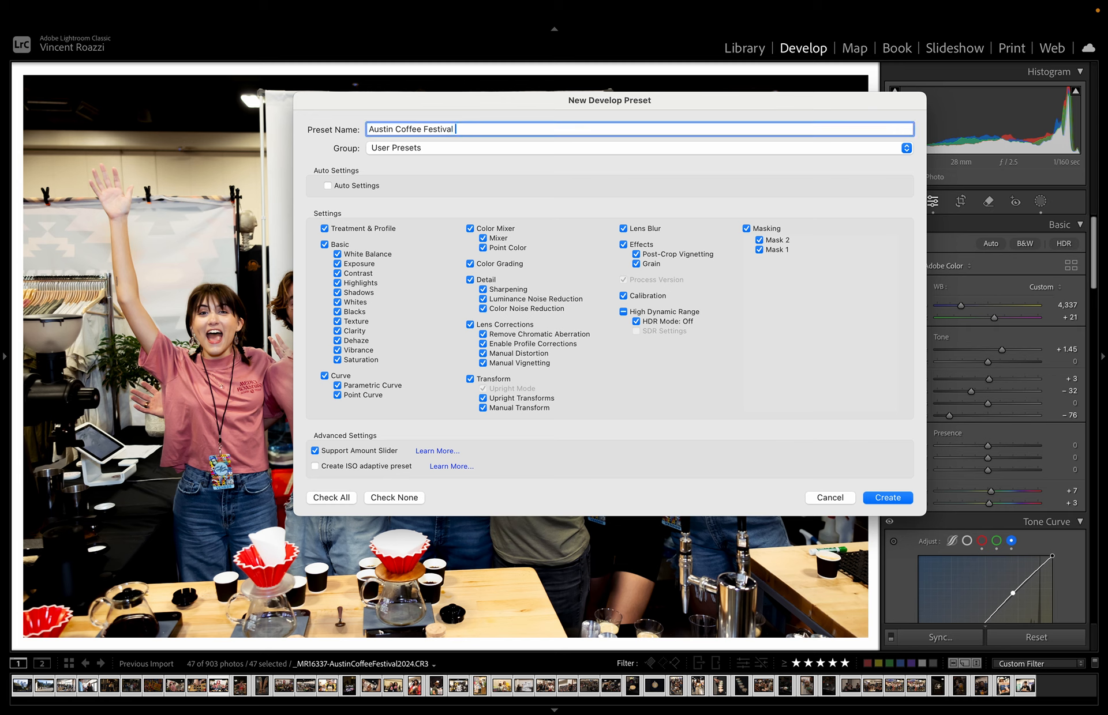
pyautogui.write('Exhibitors')
pyautogui.click(879, 496)
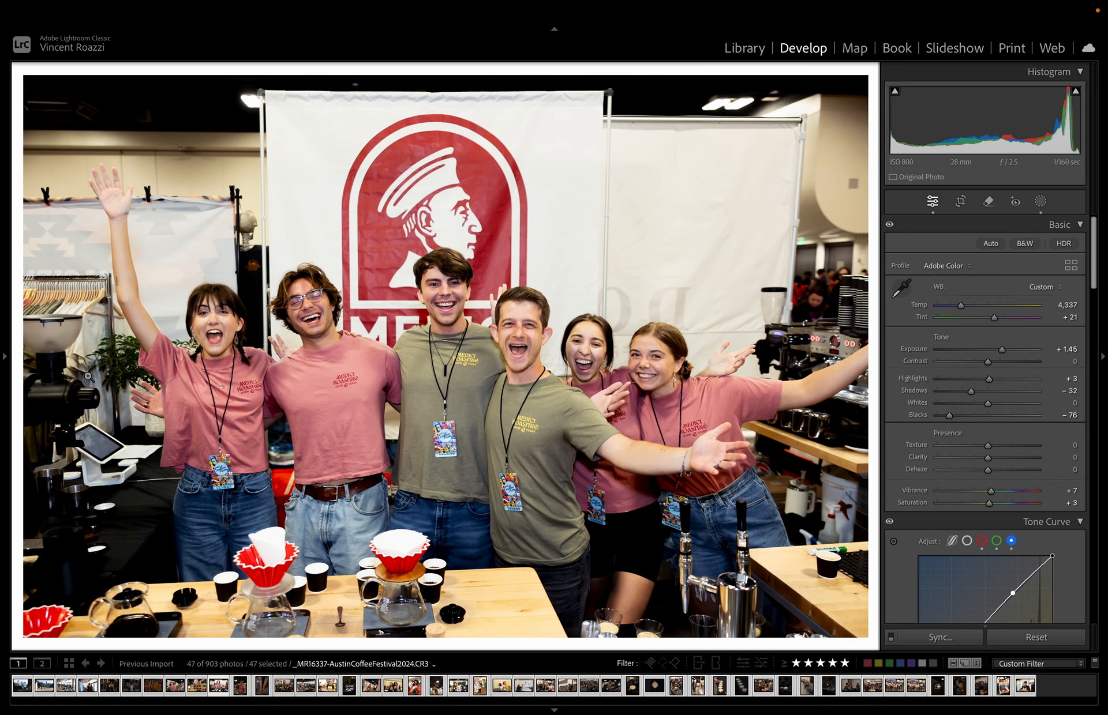
# - Open the photo of the man pouring from the black kettle for developing and apply the Austin Coffee Festival Exhibitors preset
pyautogui.click(5, 342)
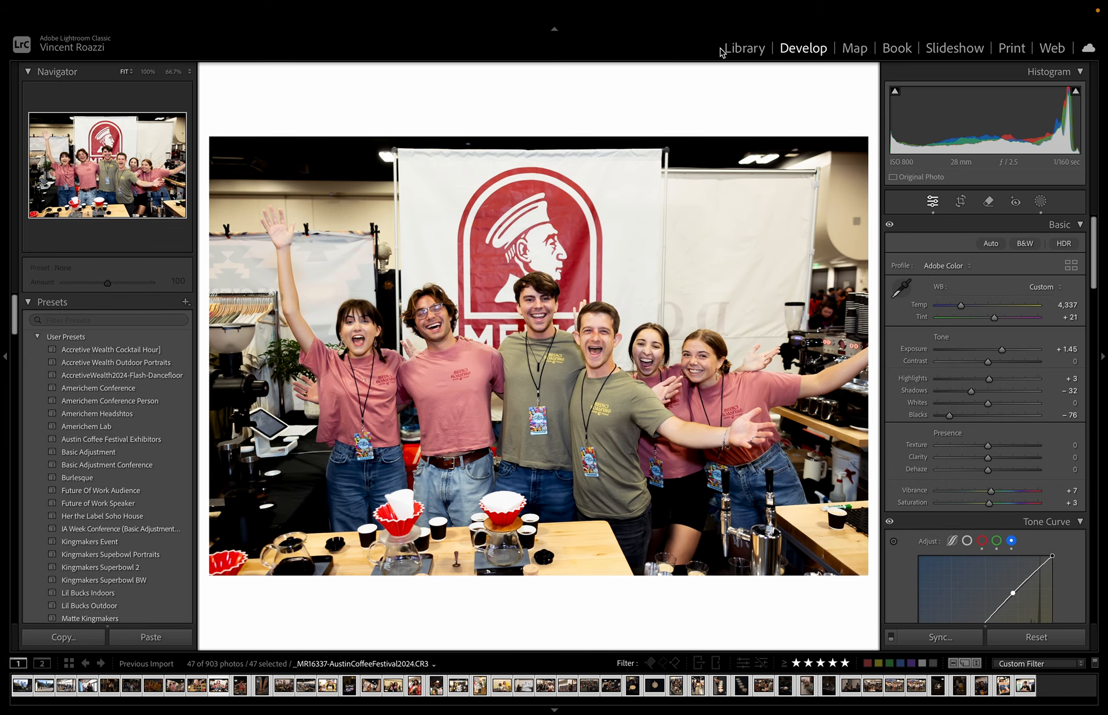
pyautogui.press('e')
pyautogui.click(69, 663)
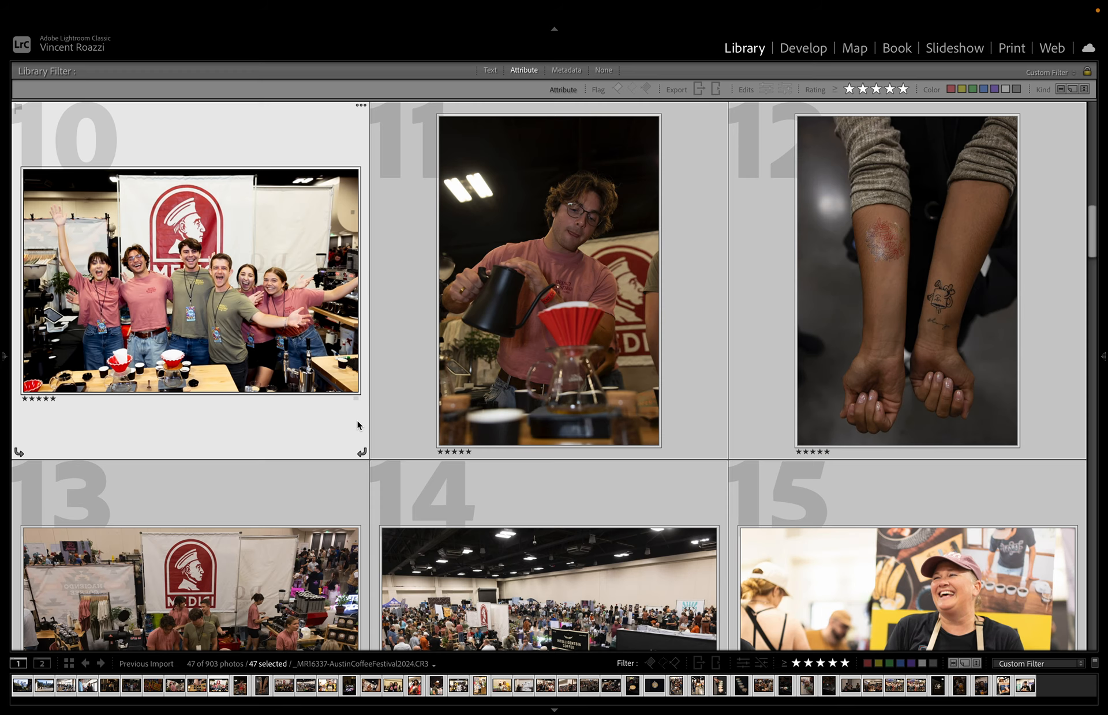
pyautogui.click(424, 376)
pyautogui.press('e')
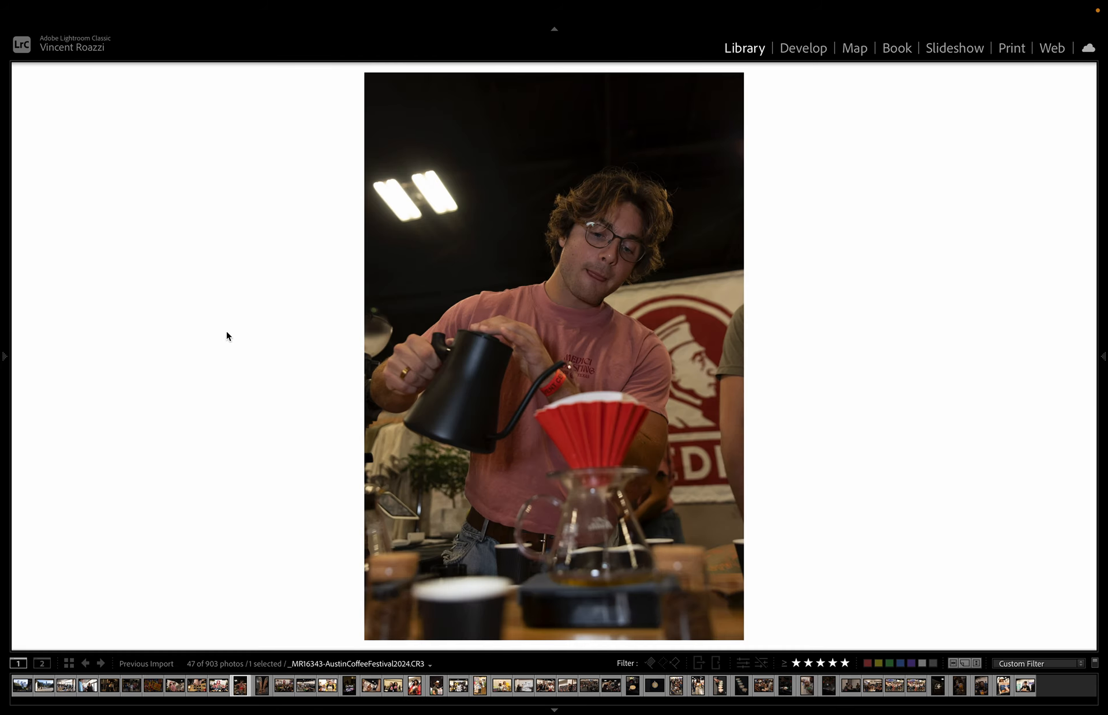
pyautogui.moveTo(6, 346)
pyautogui.click(803, 48)
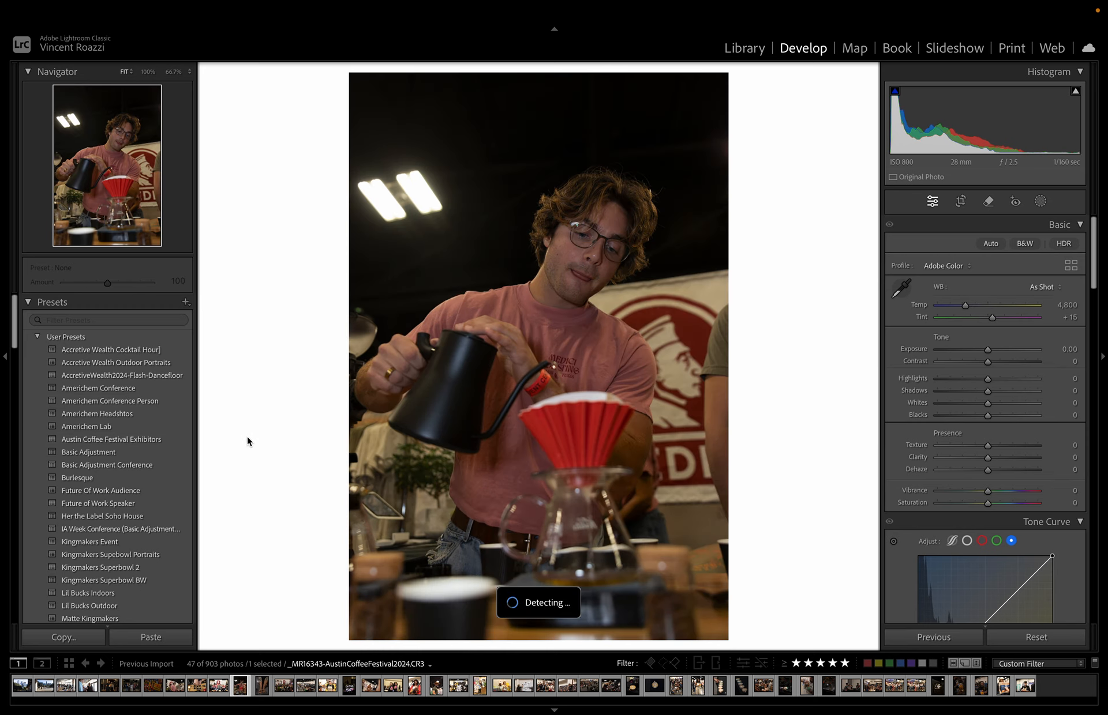
pyautogui.click(147, 440)
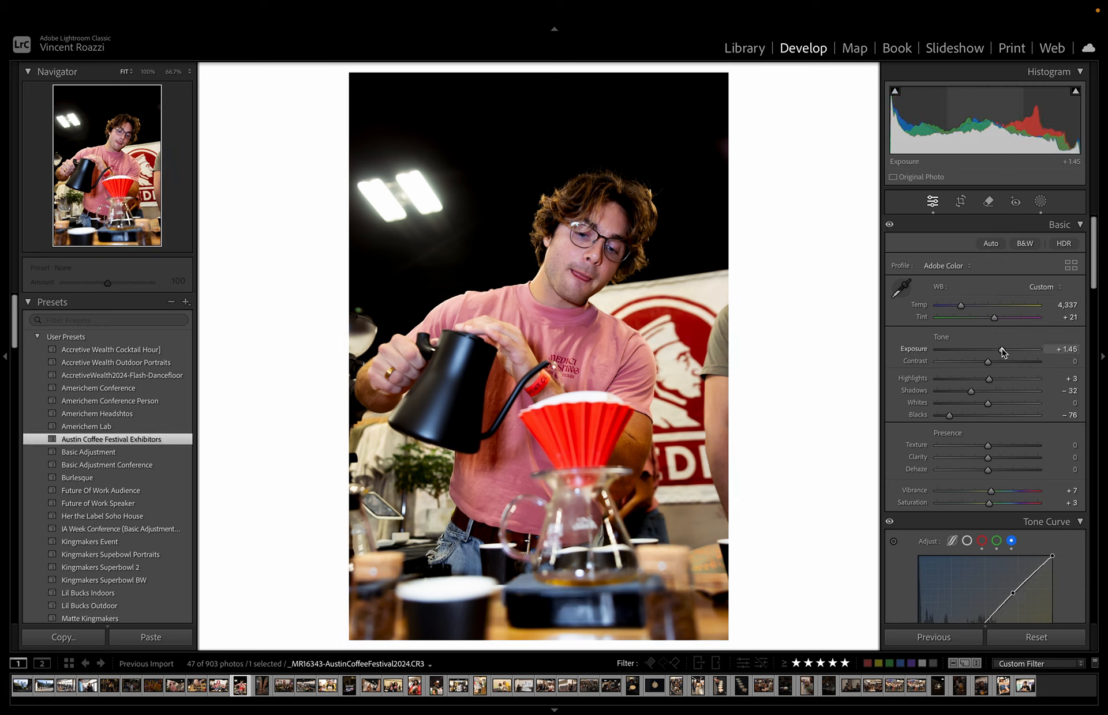
# - Set the pour-over photo's Exposure to +1.70 and Tint to +19
pyautogui.moveTo(1002, 350); pyautogui.dragTo(1005, 350)
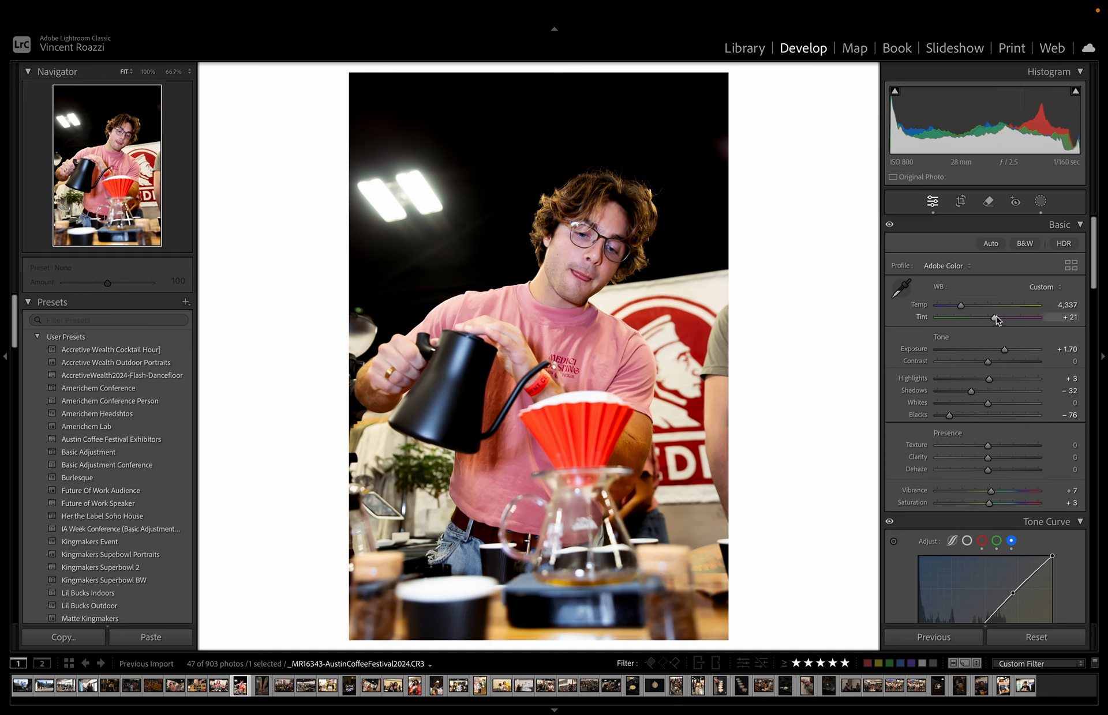
pyautogui.moveTo(992, 319); pyautogui.dragTo(994, 320)
# - Fine-tune the lower and upper points of the red tone curve and slightly lower the green curve's lower point
pyautogui.scroll(-4, 992, 404)
pyautogui.click(982, 420)
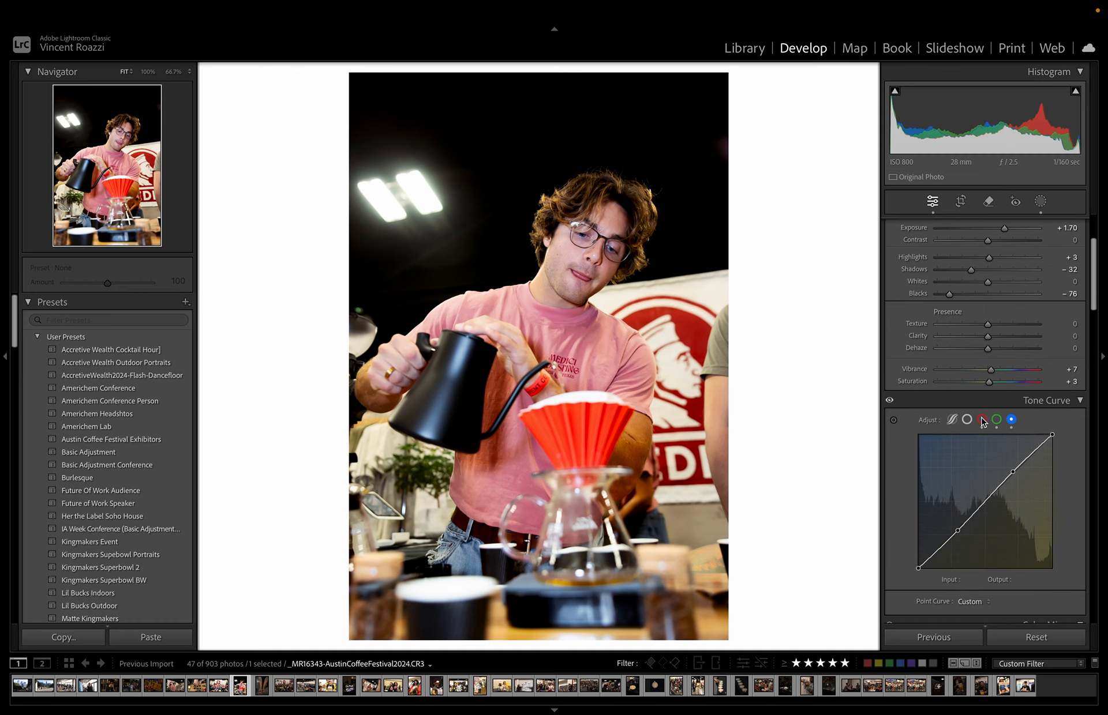
pyautogui.click(955, 535)
pyautogui.moveTo(956, 537); pyautogui.dragTo(955, 535)
pyautogui.moveTo(1015, 473); pyautogui.dragTo(1014, 475)
pyautogui.click(995, 419)
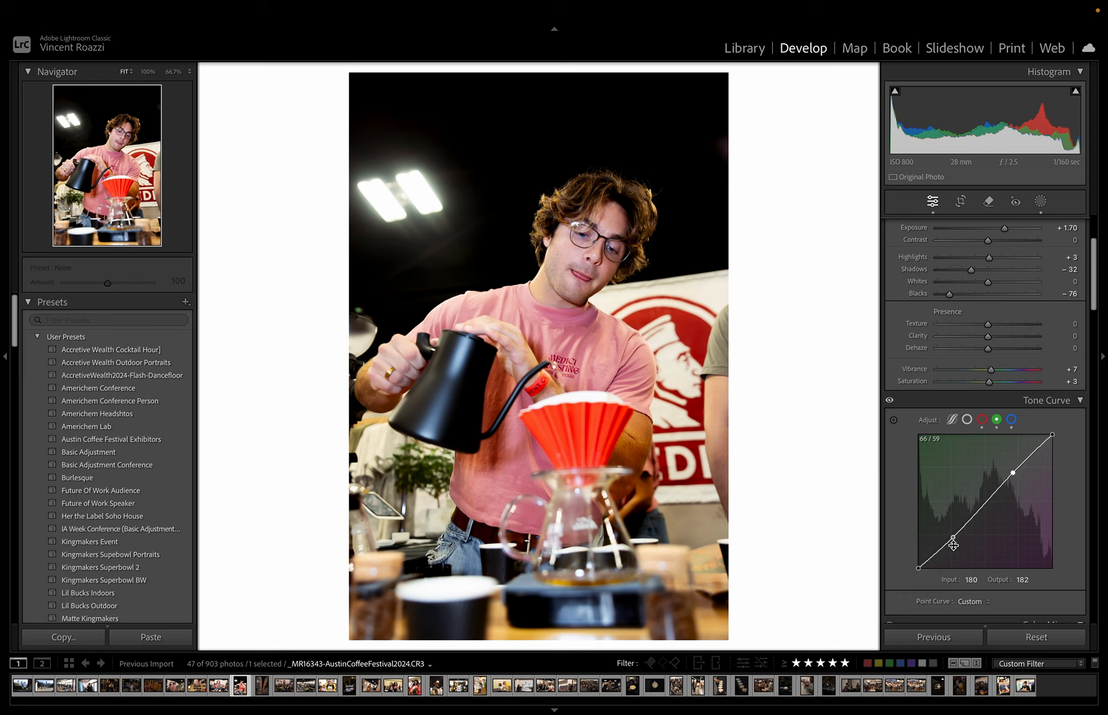
pyautogui.moveTo(953, 537); pyautogui.dragTo(953, 539)
# - Compare the pour-over photo with its original, and compare it with and without the tone curve
pyautogui.scroll(4, 1073, 462)
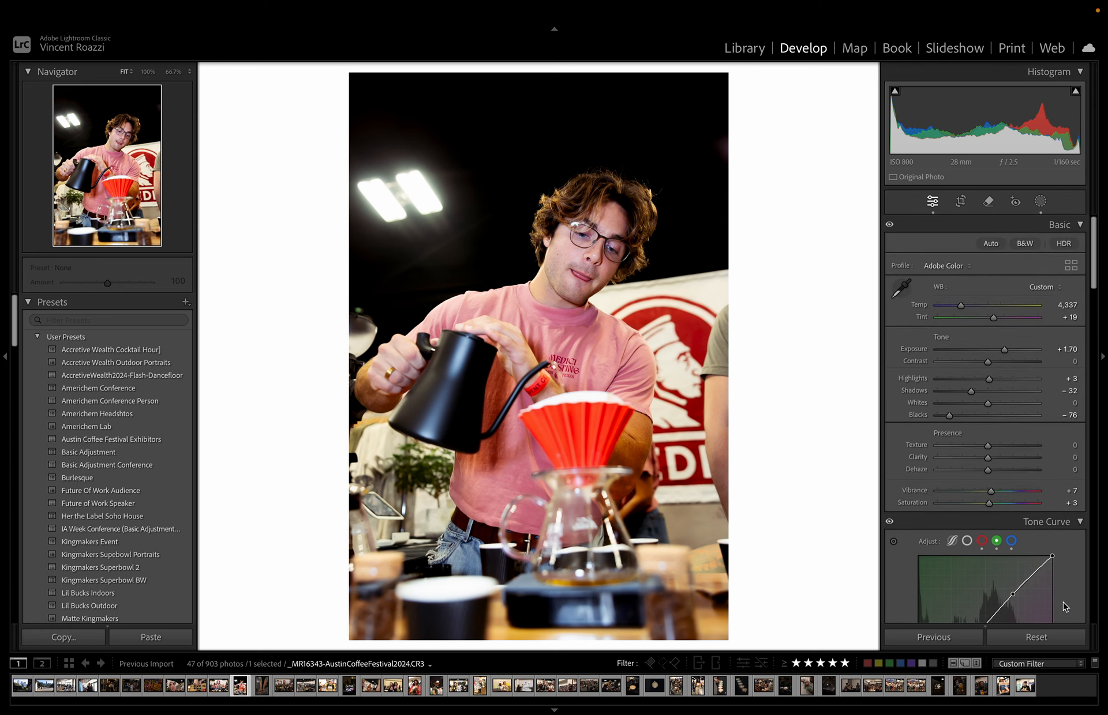
pyautogui.scroll(-3, 1062, 570)
pyautogui.scroll(3, 1062, 569)
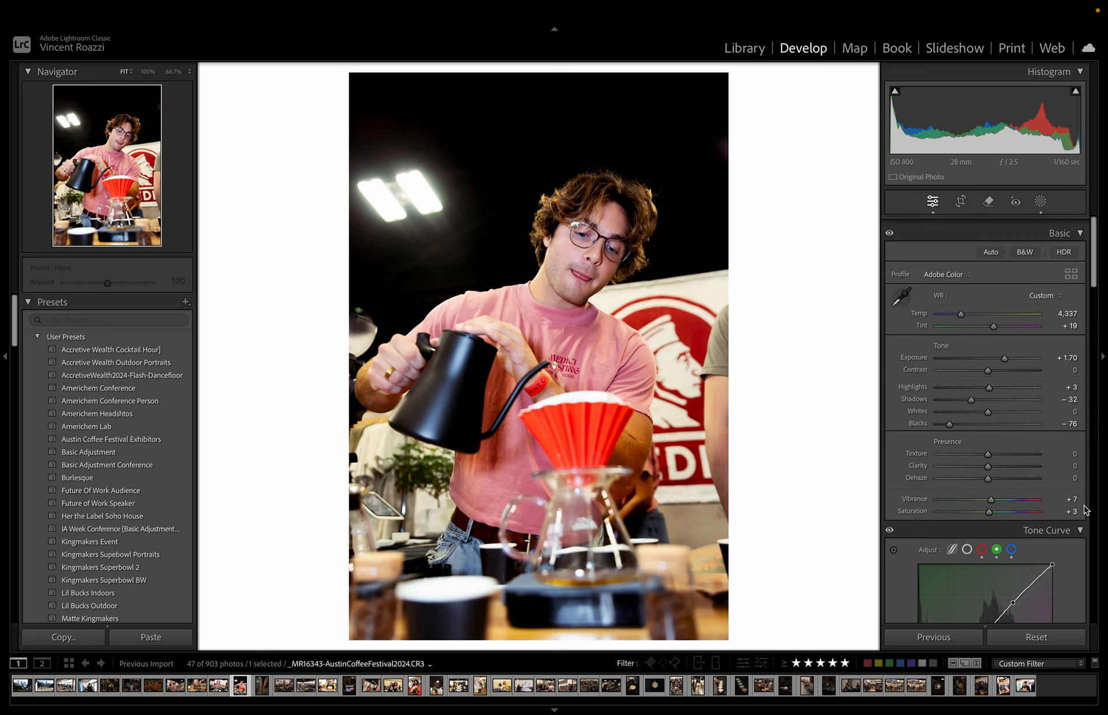
pyautogui.press('\\')
pyautogui.press('\\')
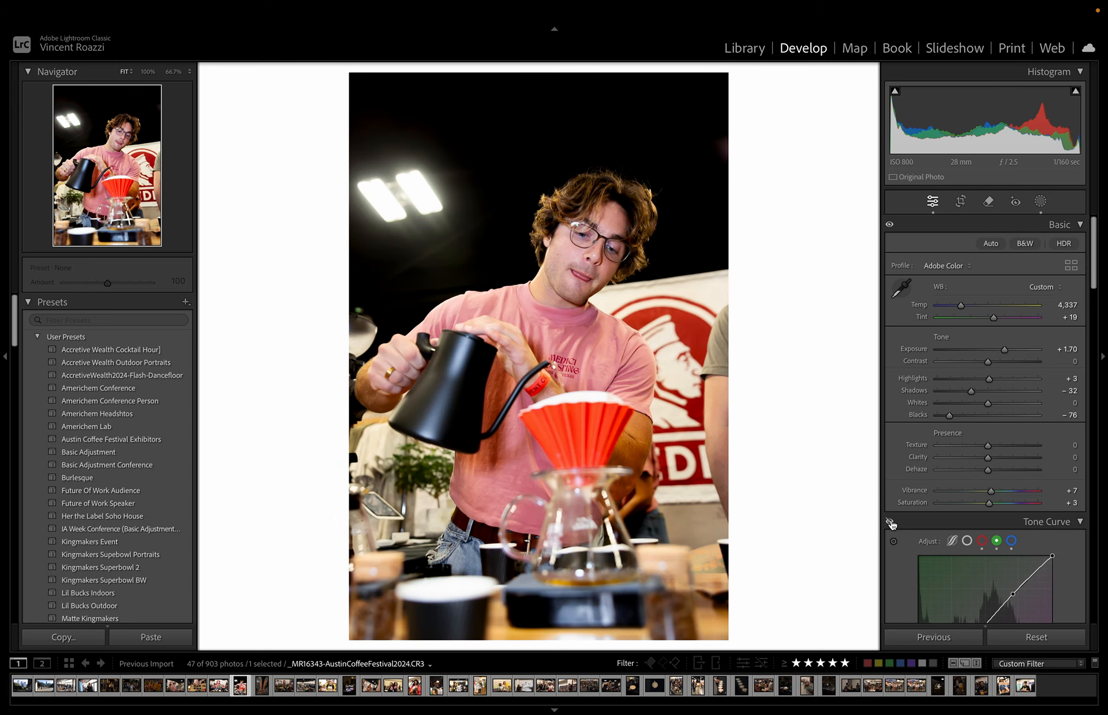
pyautogui.click(890, 524)
pyautogui.click(890, 523)
pyautogui.click(890, 523)
pyautogui.click(890, 523)
pyautogui.click(890, 524)
pyautogui.click(890, 524)
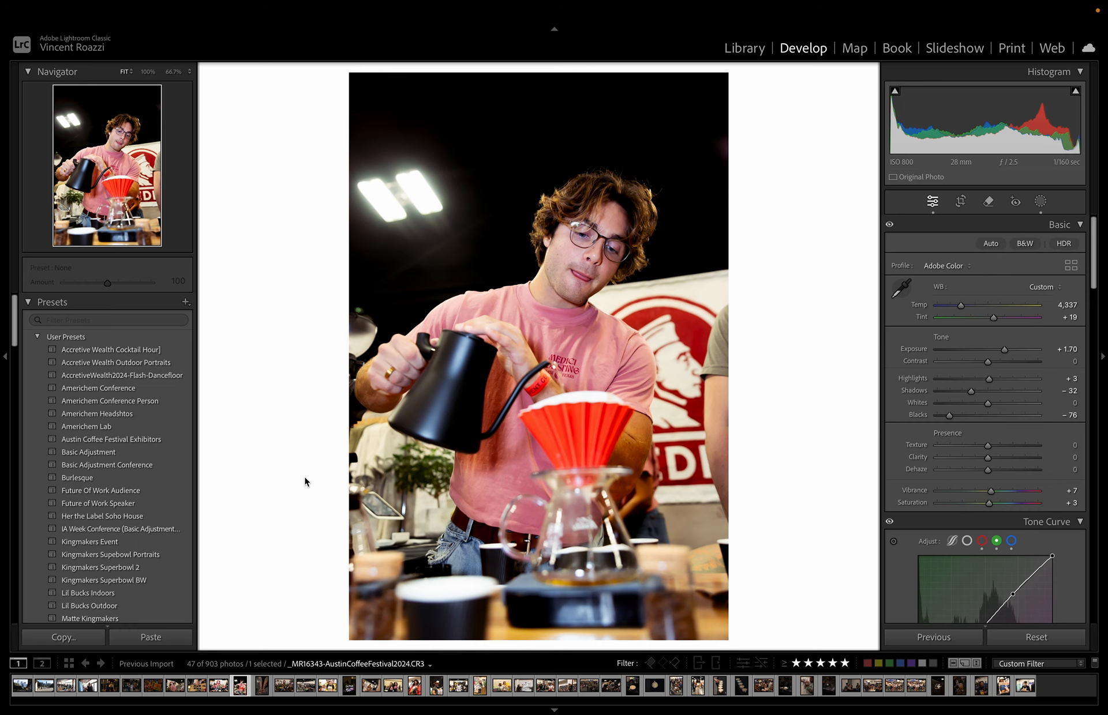
# - Find the Medici booth group photo among the thumbnails and open it for developing
pyautogui.click(68, 664)
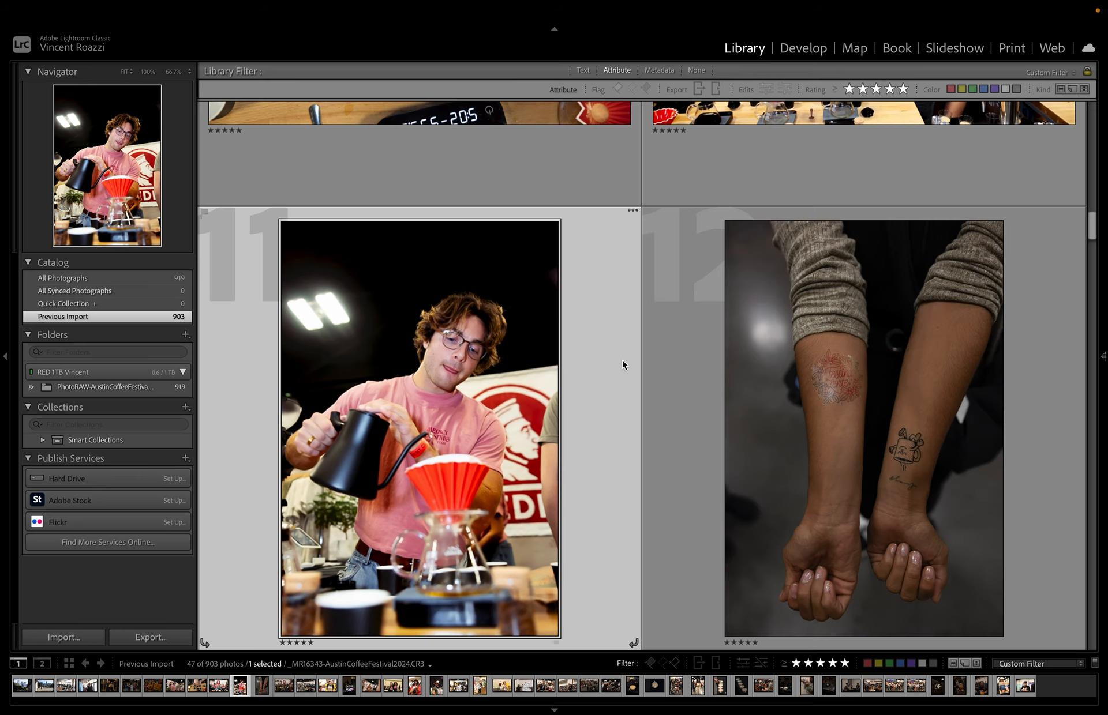
pyautogui.scroll(10, 623, 364)
pyautogui.scroll(6, 788, 326)
pyautogui.scroll(-15, 789, 327)
pyautogui.scroll(2, 789, 327)
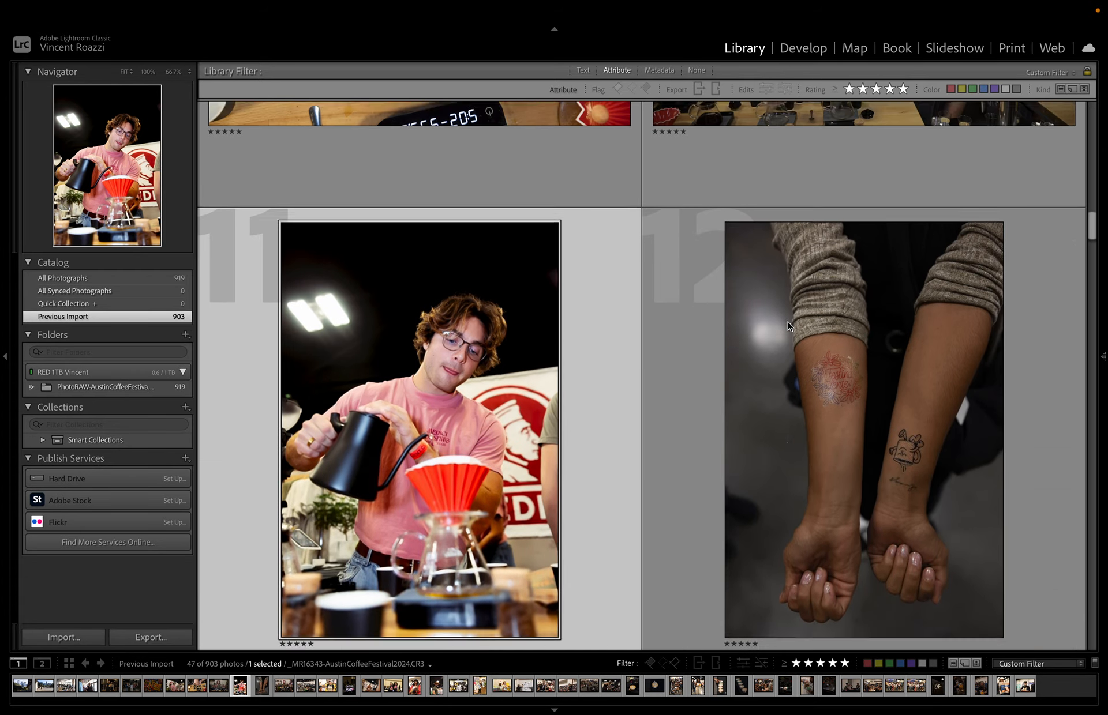
pyautogui.scroll(3, 789, 327)
pyautogui.doubleClick(812, 127)
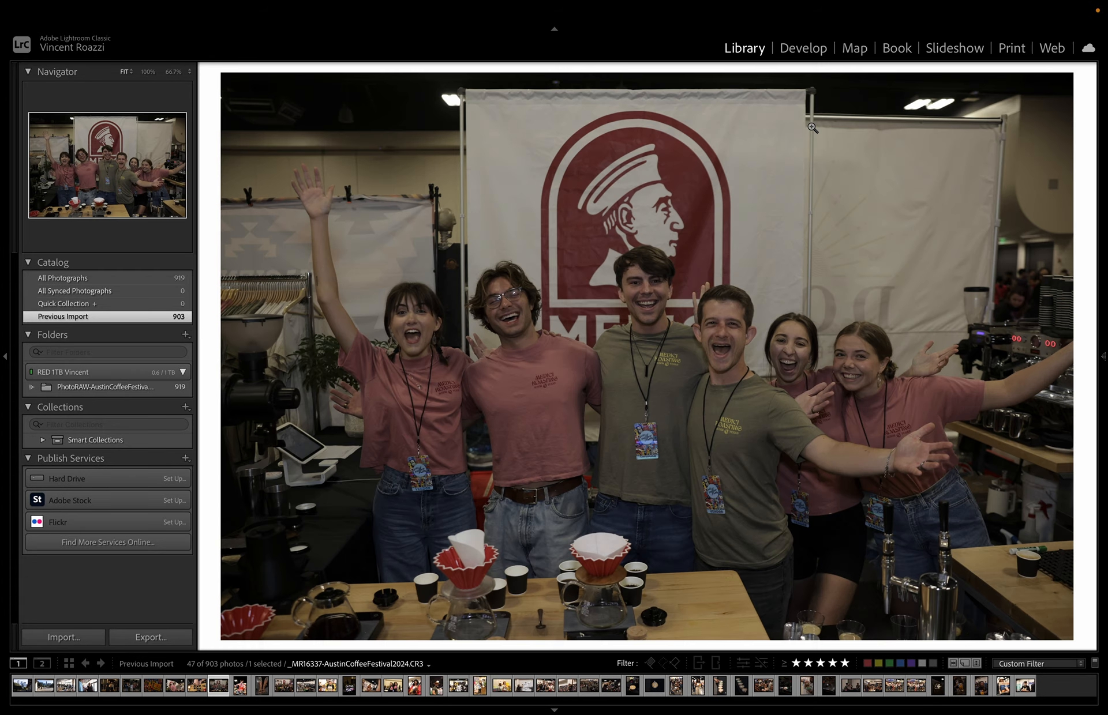
pyautogui.click(803, 48)
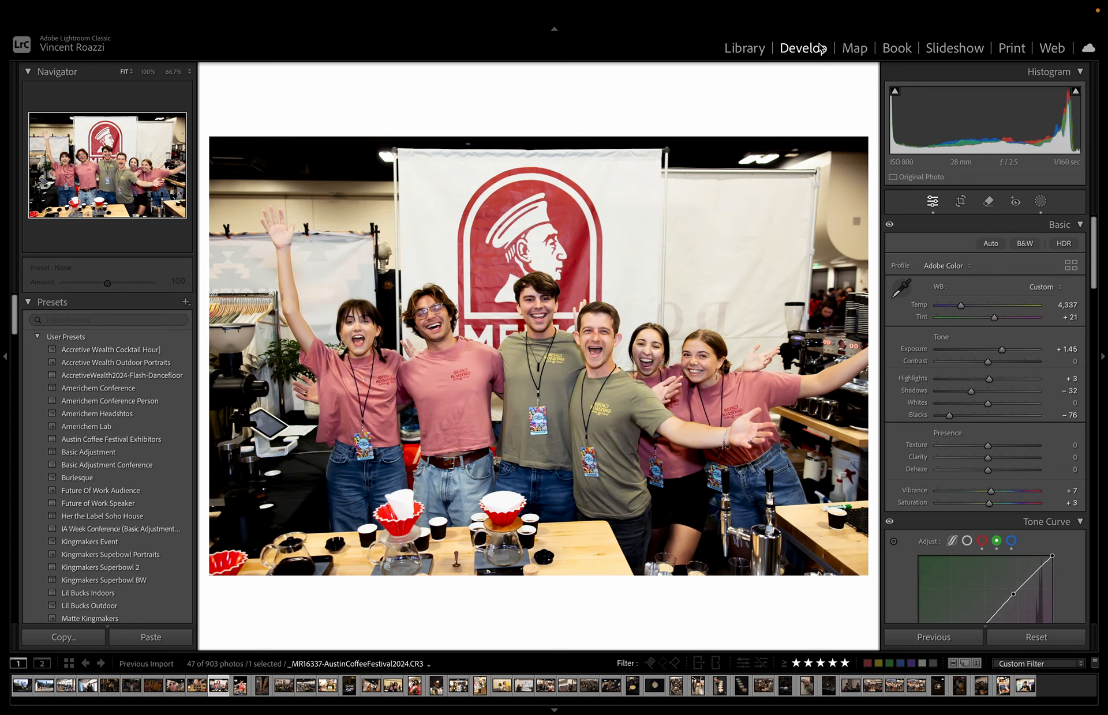
# - Add a Select Objects mask covering the red logo on the banner behind the group
pyautogui.click(1040, 201)
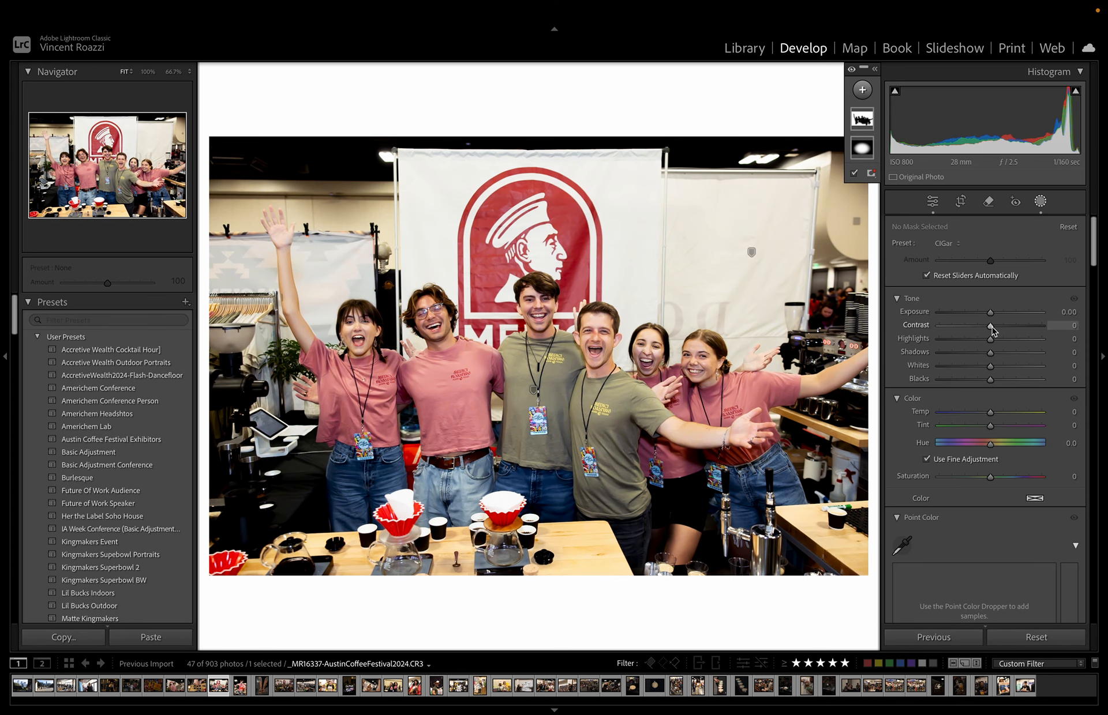
pyautogui.click(860, 87)
pyautogui.click(868, 209)
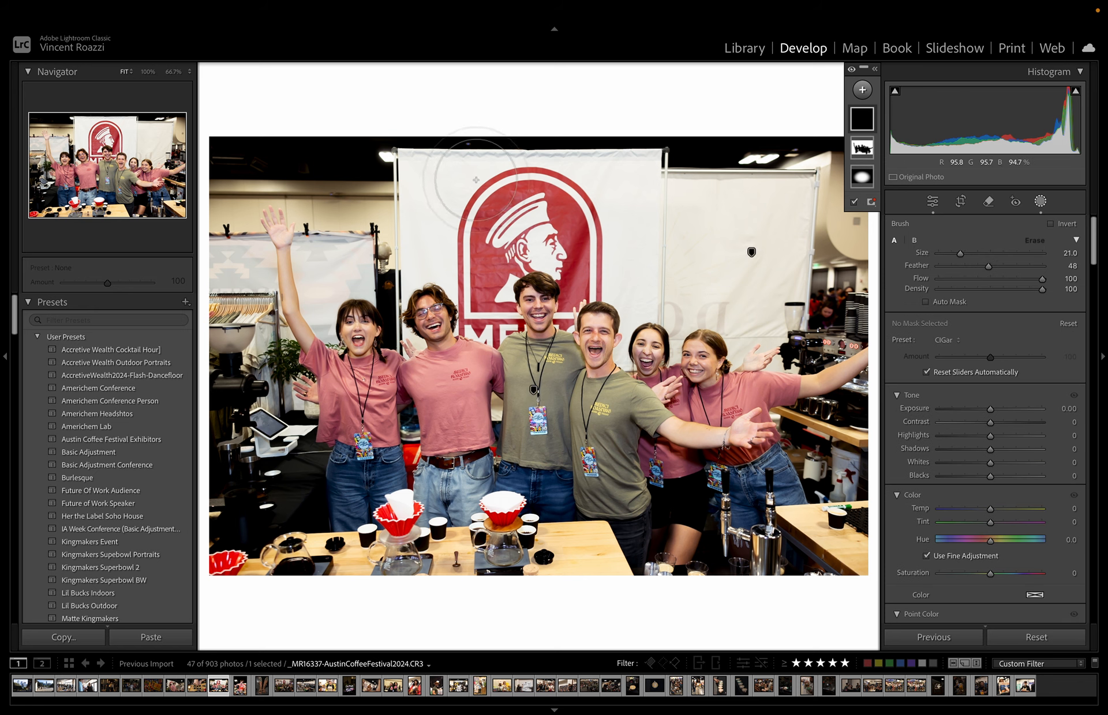
pyautogui.click(862, 89)
pyautogui.click(872, 190)
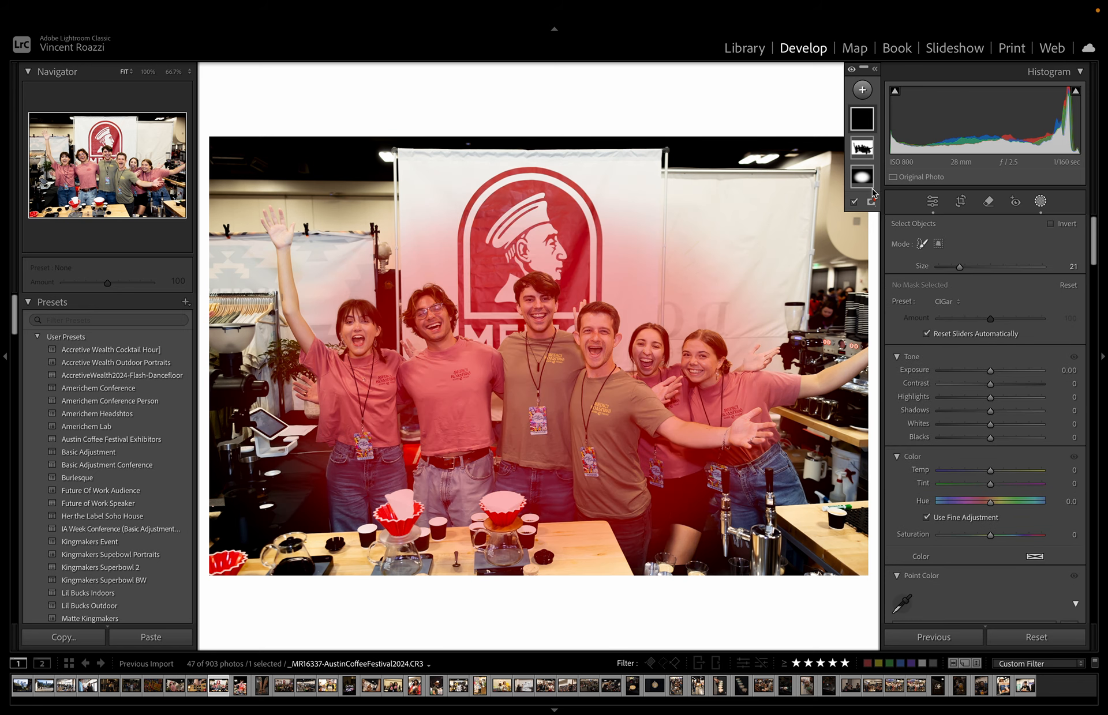
pyautogui.moveTo(532, 195)
pyautogui.mouseDown()
pyautogui.moveTo(500, 184)
pyautogui.moveTo(474, 245)
pyautogui.moveTo(481, 327)
pyautogui.moveTo(503, 330)
pyautogui.moveTo(498, 293)
pyautogui.moveTo(532, 268)
pyautogui.moveTo(565, 281)
pyautogui.moveTo(569, 318)
pyautogui.moveTo(589, 273)
pyautogui.moveTo(576, 198)
pyautogui.moveTo(527, 171)
pyautogui.moveTo(490, 241)
pyautogui.moveTo(543, 237)
pyautogui.moveTo(565, 250)
pyautogui.moveTo(566, 218)
pyautogui.mouseUp()
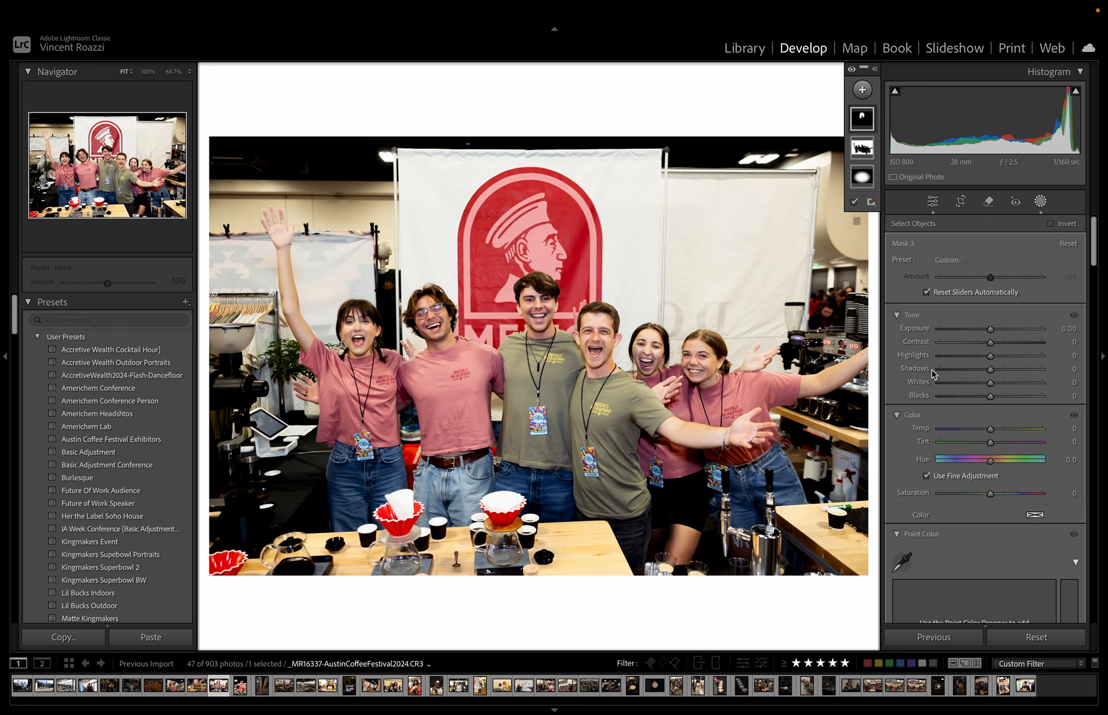
# - Set the logo mask's Blacks to −52 and compare the edited group photo with the original
pyautogui.moveTo(977, 402); pyautogui.dragTo(957, 406)
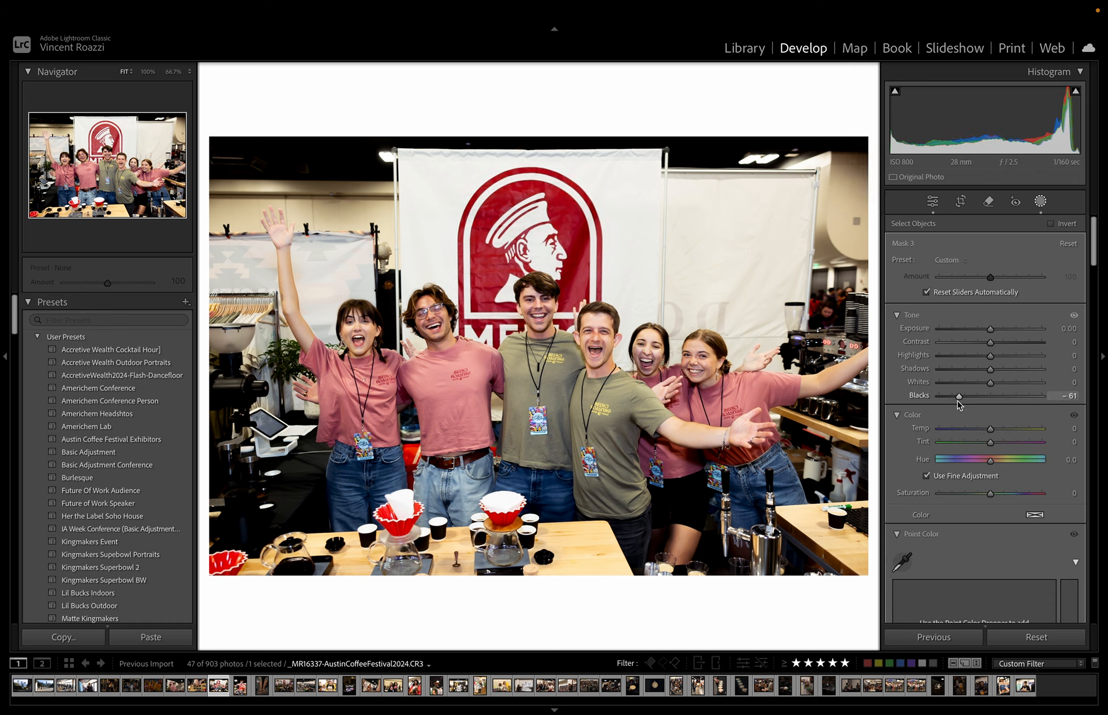
pyautogui.click(4, 361)
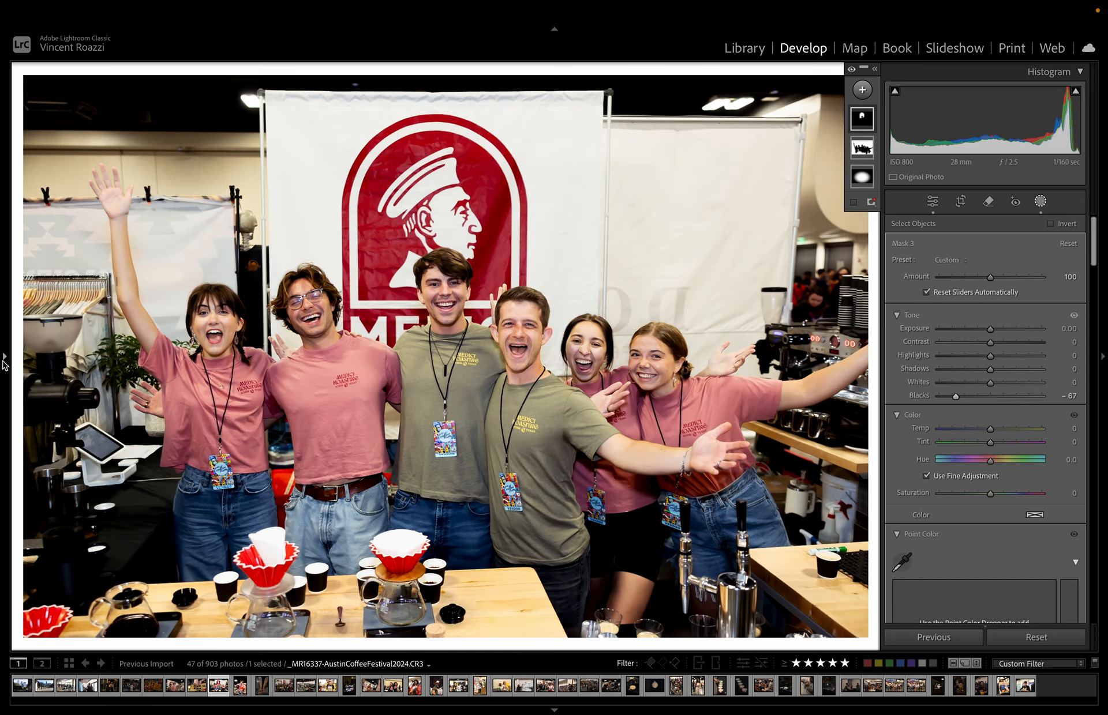
pyautogui.moveTo(955, 396); pyautogui.dragTo(963, 399)
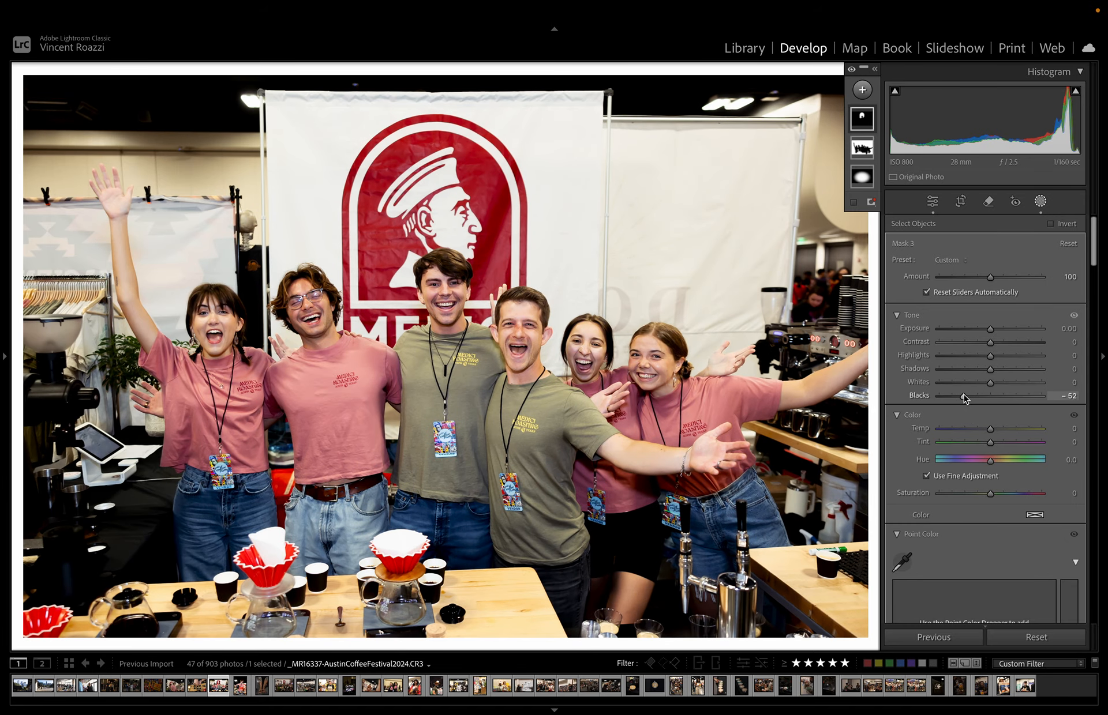
pyautogui.moveTo(997, 492)
pyautogui.mouseDown()
pyautogui.moveTo(1038, 494)
pyautogui.moveTo(990, 494)
pyautogui.mouseUp()
pyautogui.click(1041, 202)
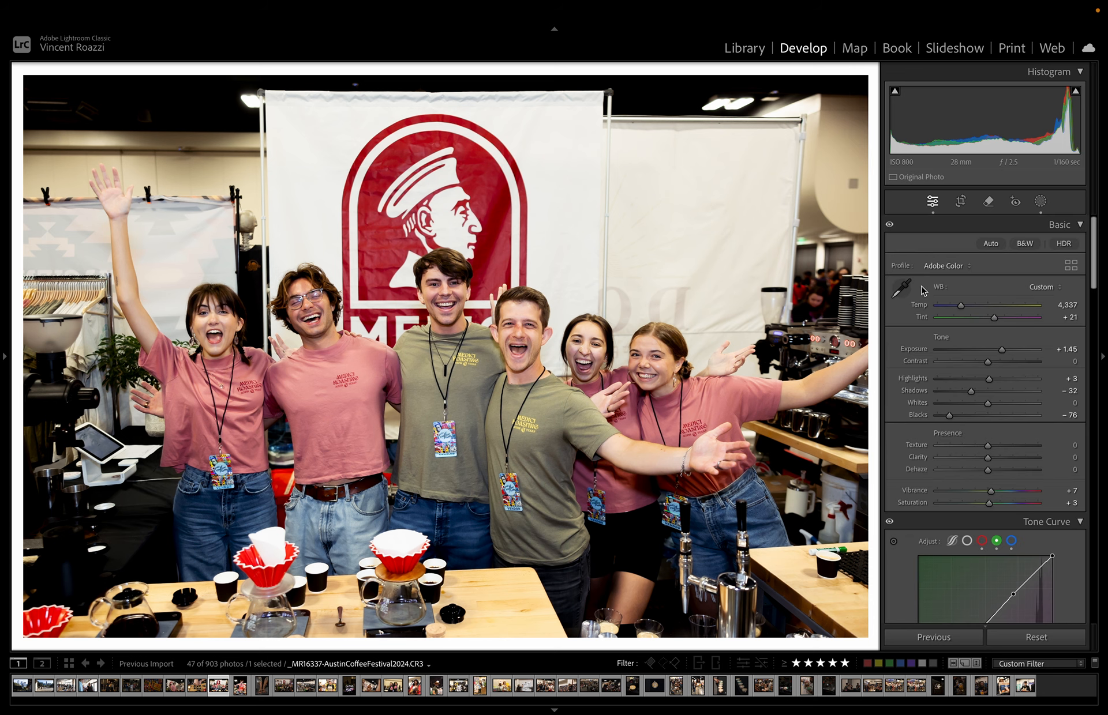
pyautogui.press('\\')
pyautogui.press('\\')
# - Try the photo without the radial mask and without the logo mask by deleting each one, undoing each deletion
pyautogui.click(1041, 201)
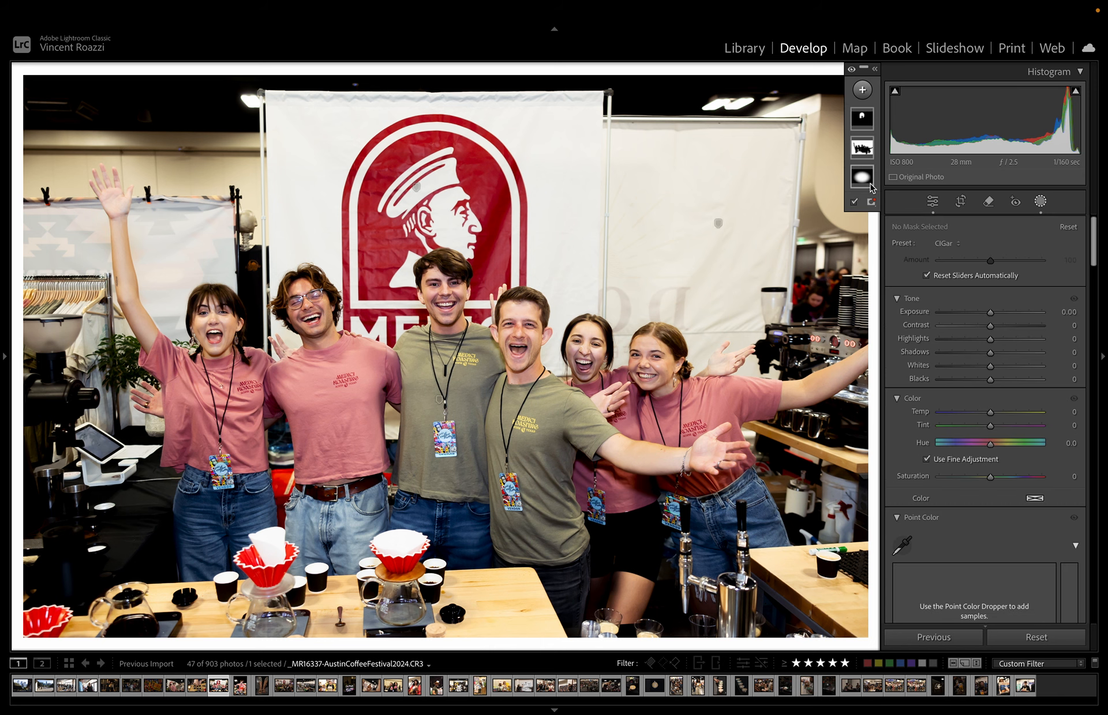
pyautogui.click(869, 182)
pyautogui.click(863, 120)
pyautogui.hotkey('ctrl', 'z')
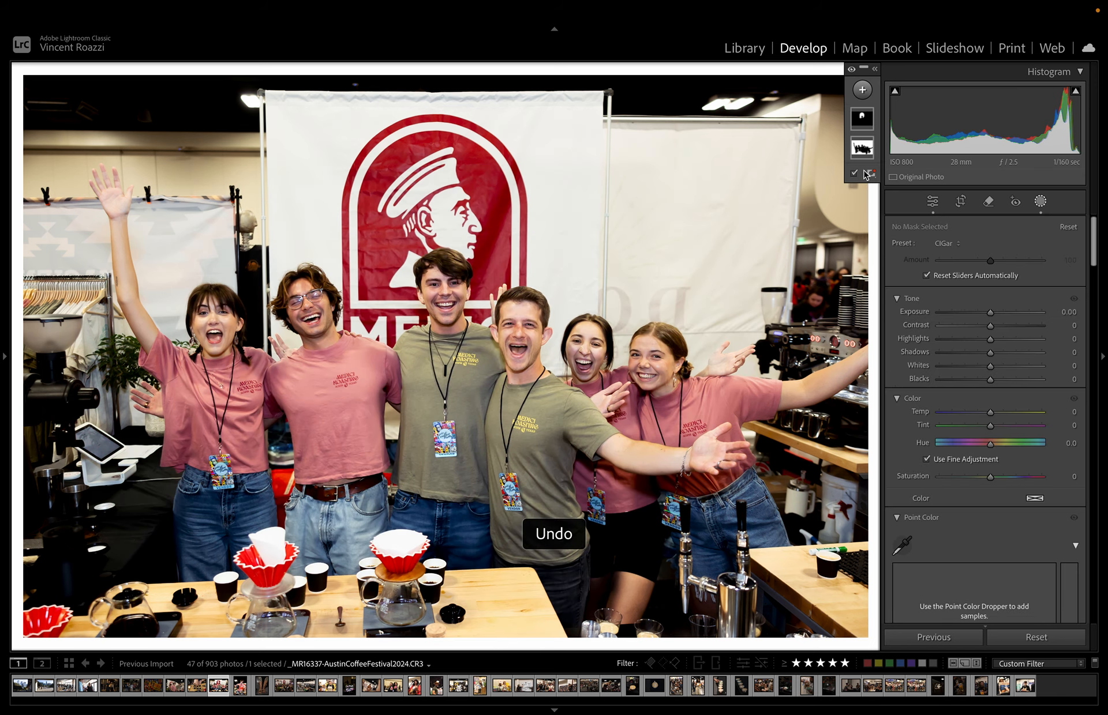
pyautogui.press('Delete')
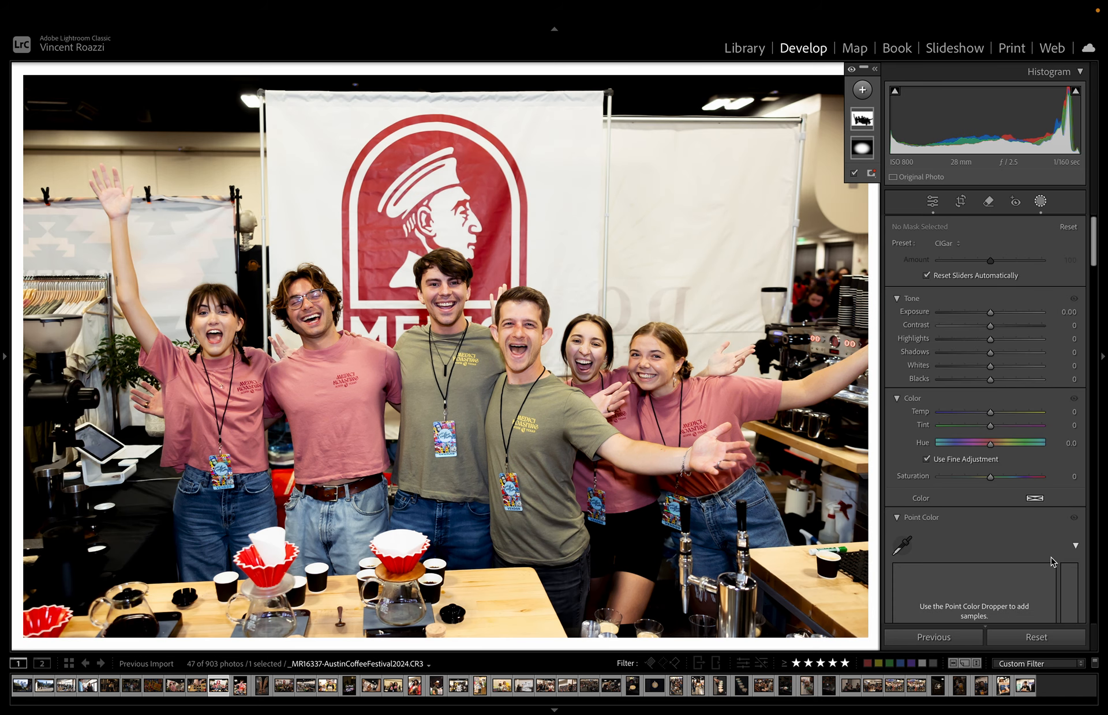
pyautogui.hotkey('ctrl', 'z')
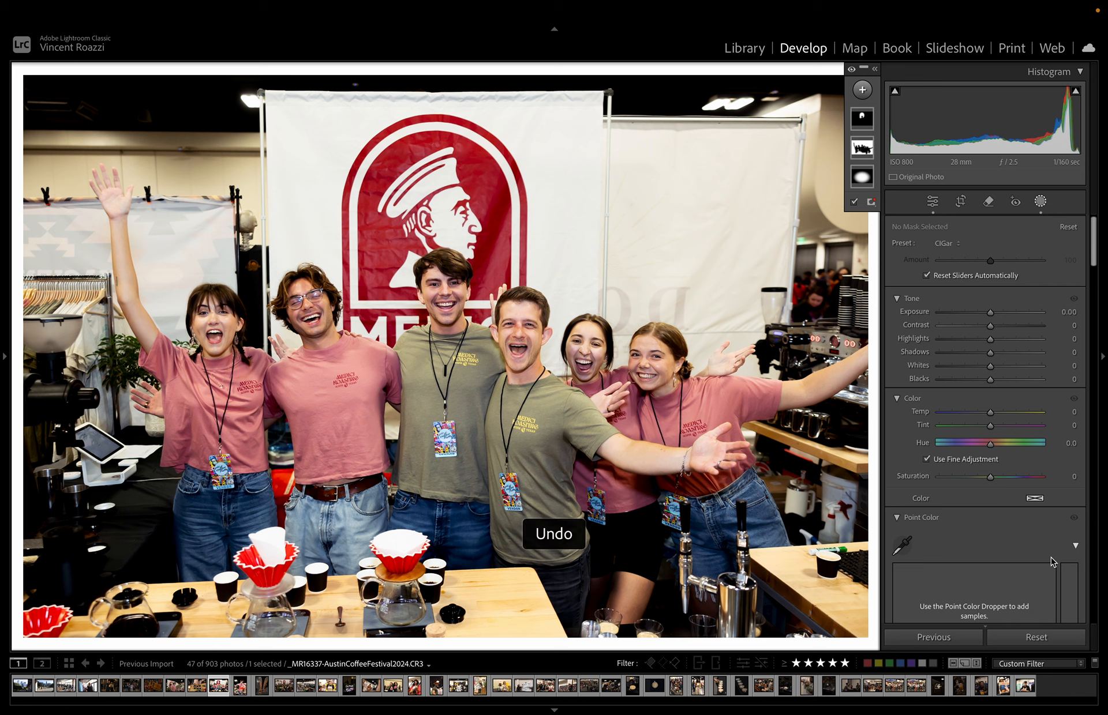
# - Redo and undo the logo mask's deletion to compare the group photo without and with it, and leave masking
pyautogui.hotkey('ctrl', 'y')
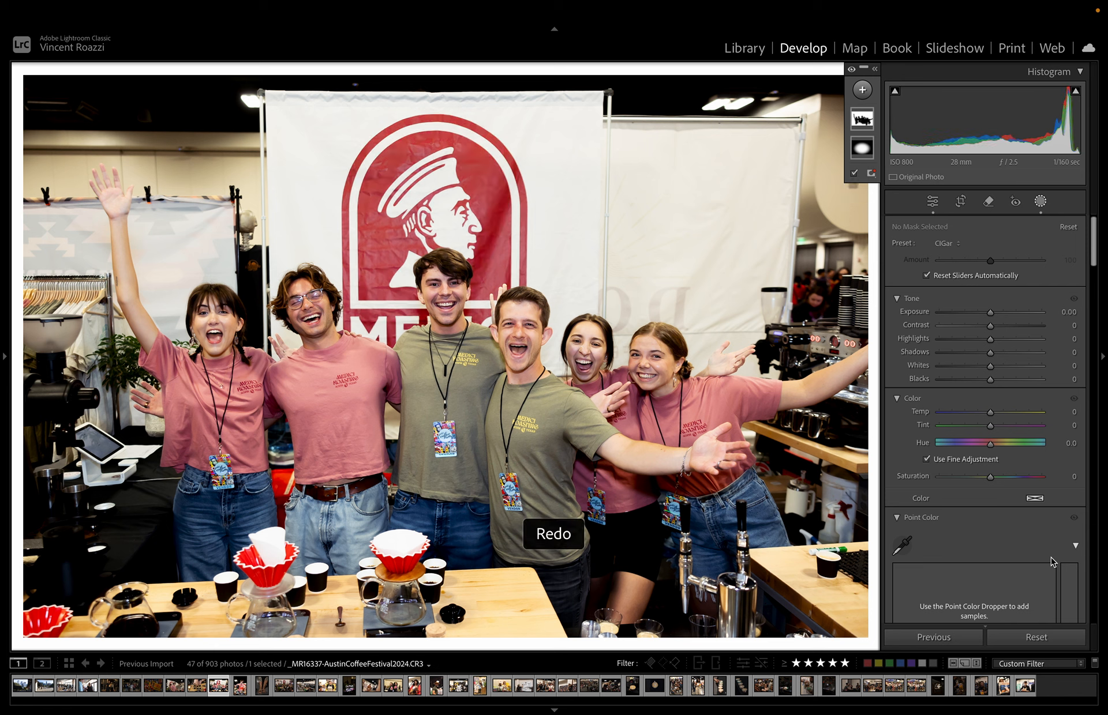
pyautogui.hotkey('ctrl', 'z')
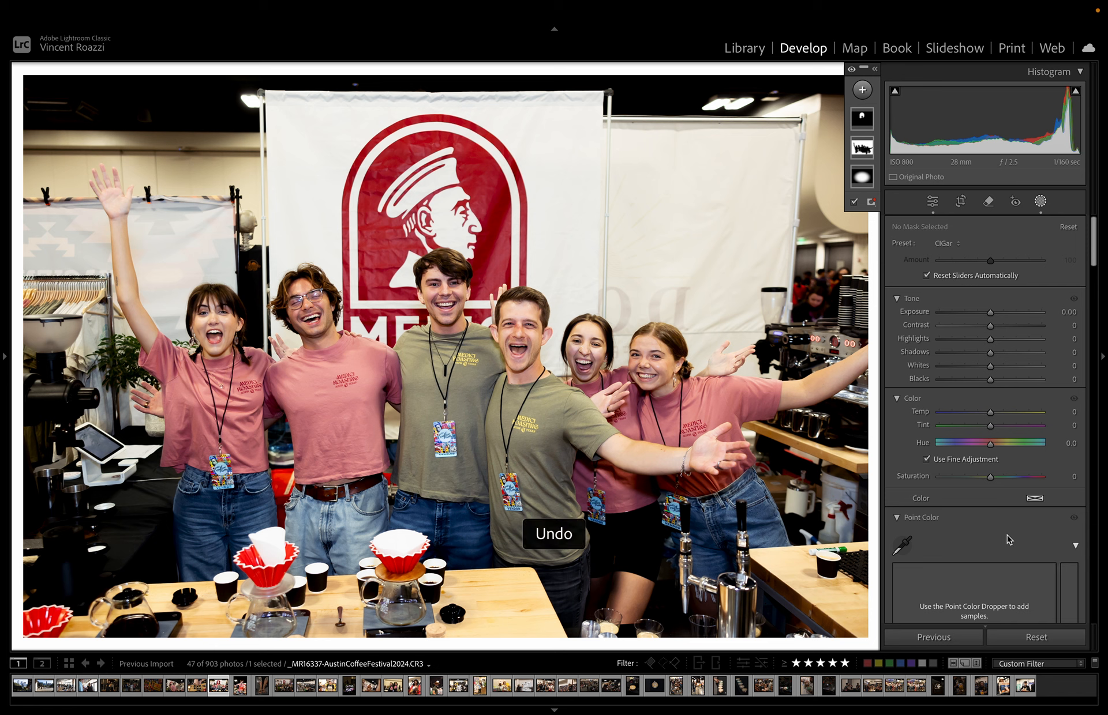
pyautogui.click(1041, 201)
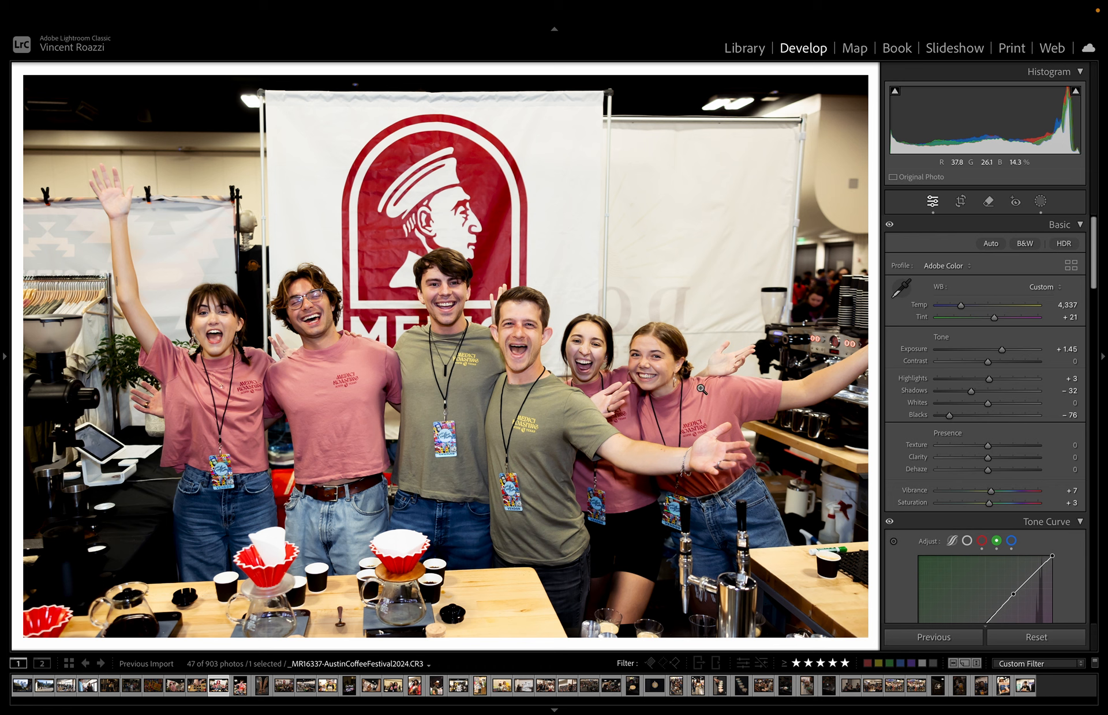
# - Add a Select Objects mask on the festival badge worn by the taller man in the green shirt, using a brush size of 13
pyautogui.click(1041, 201)
pyautogui.click(1040, 202)
pyautogui.click(1040, 201)
pyautogui.click(862, 89)
pyautogui.click(853, 193)
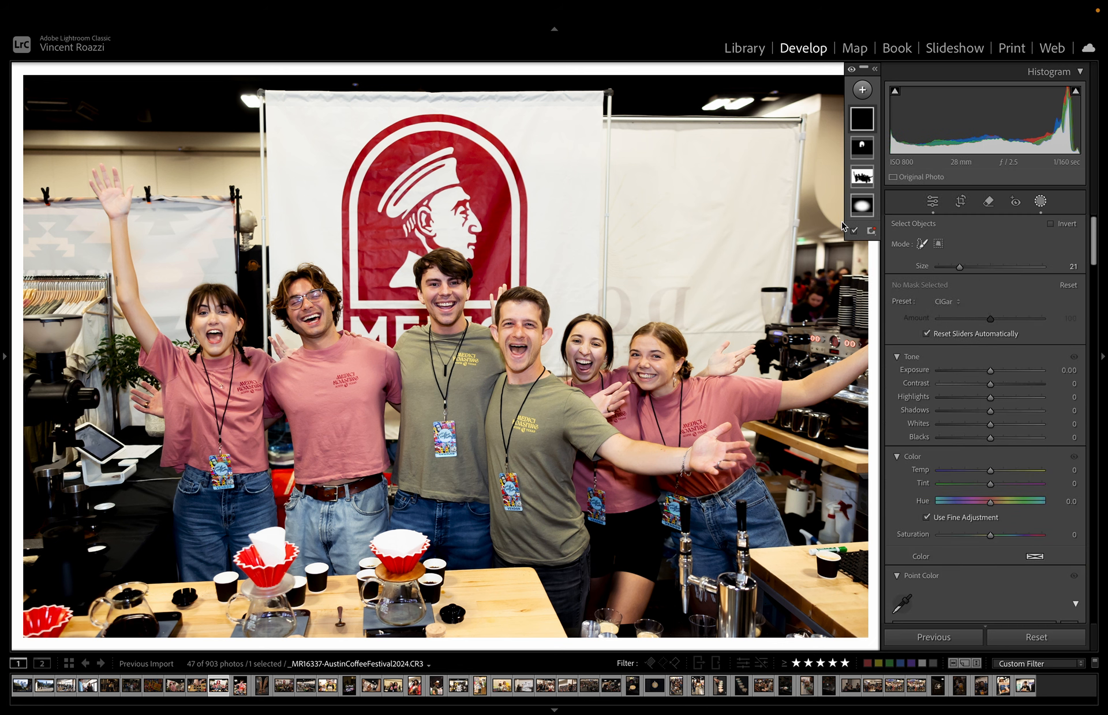
pyautogui.scroll(-2, 445, 437)
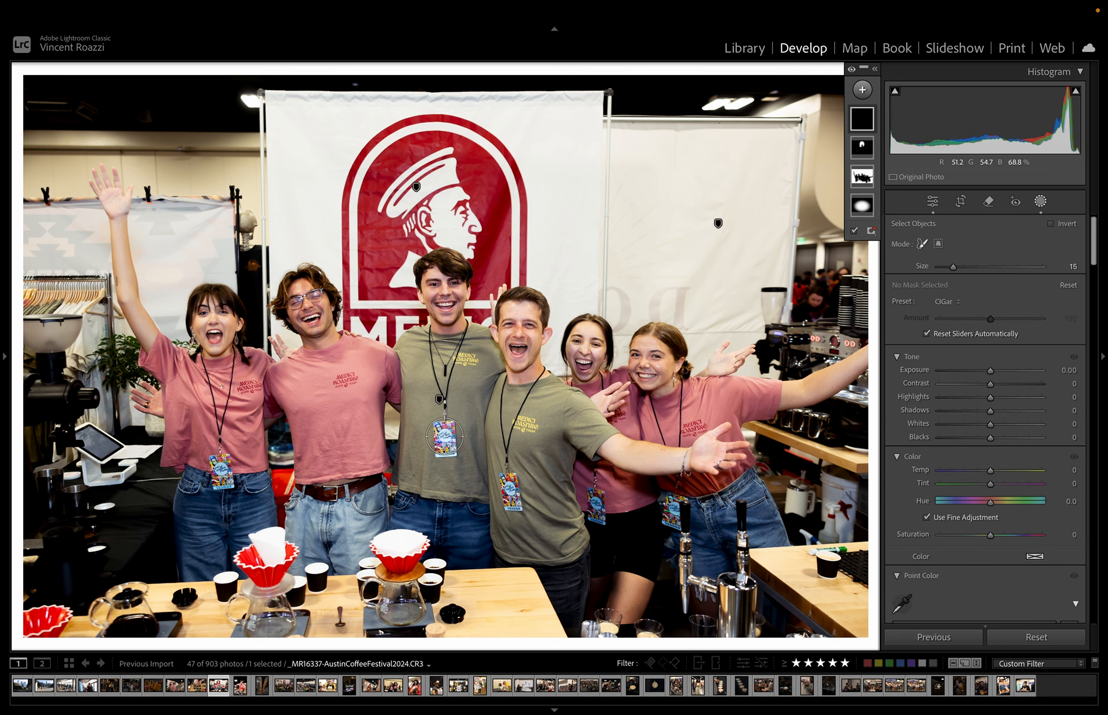
pyautogui.scroll(-2, 445, 437)
pyautogui.click(444, 437)
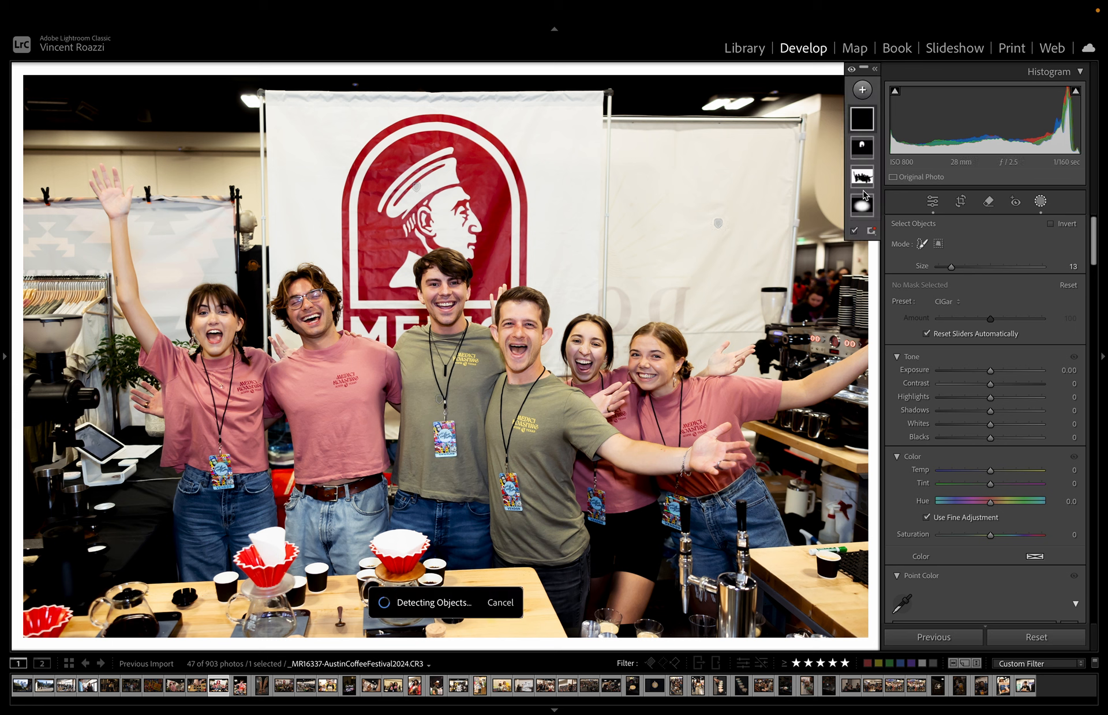
# - Set the badge mask's Exposure to 0.38, Blacks to −56 and Contrast to 21, and close masking
pyautogui.moveTo(988, 327); pyautogui.dragTo(996, 328)
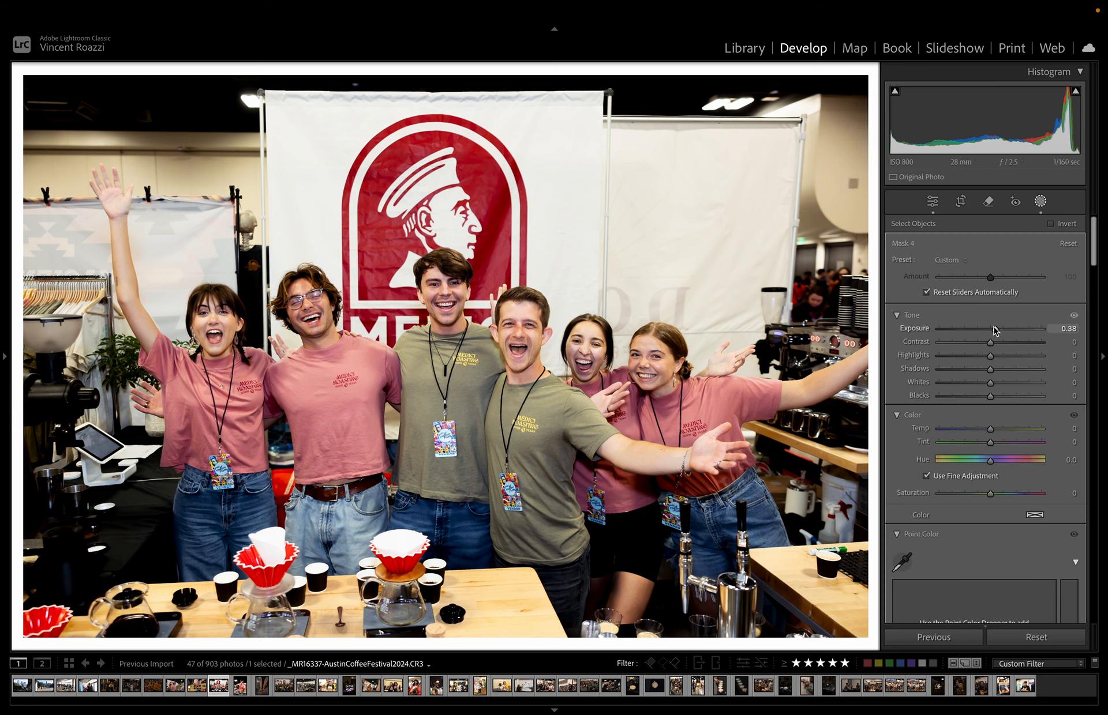
pyautogui.moveTo(990, 396); pyautogui.dragTo(961, 399)
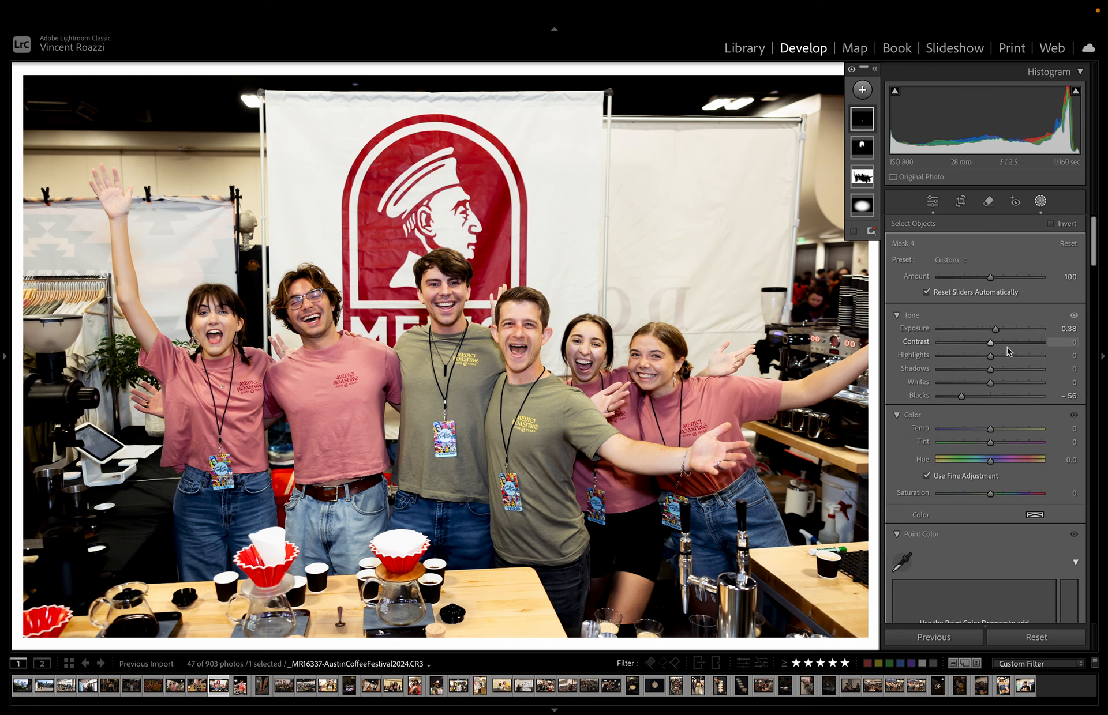
pyautogui.moveTo(990, 342); pyautogui.dragTo(1001, 343)
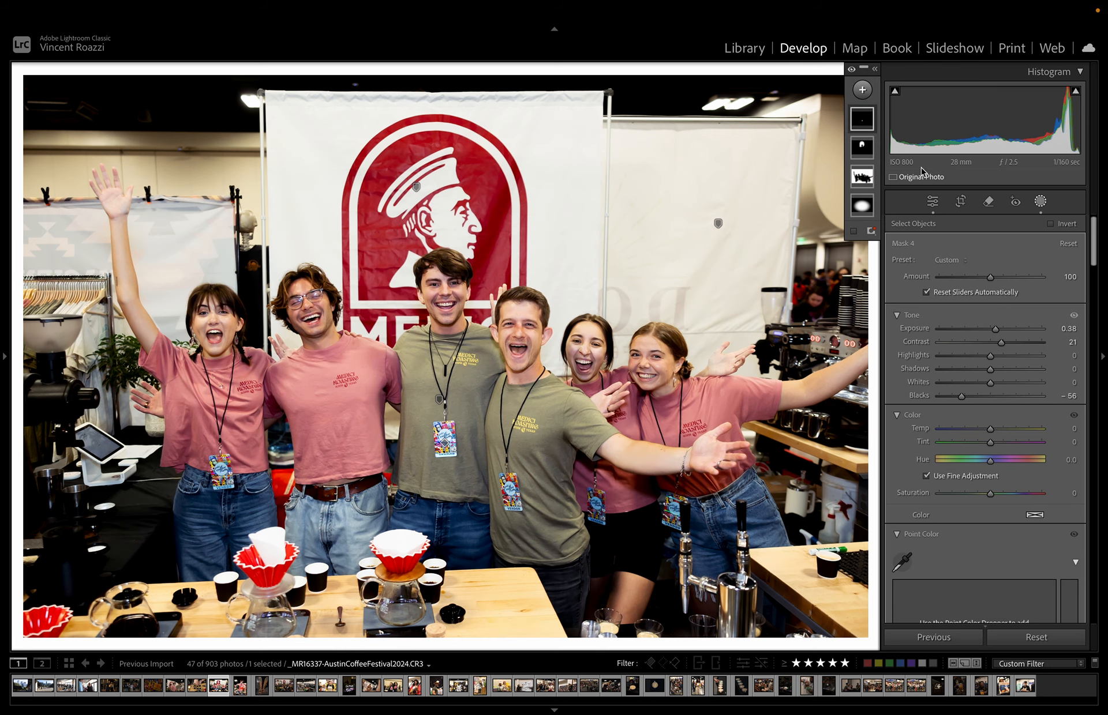
pyautogui.click(1037, 203)
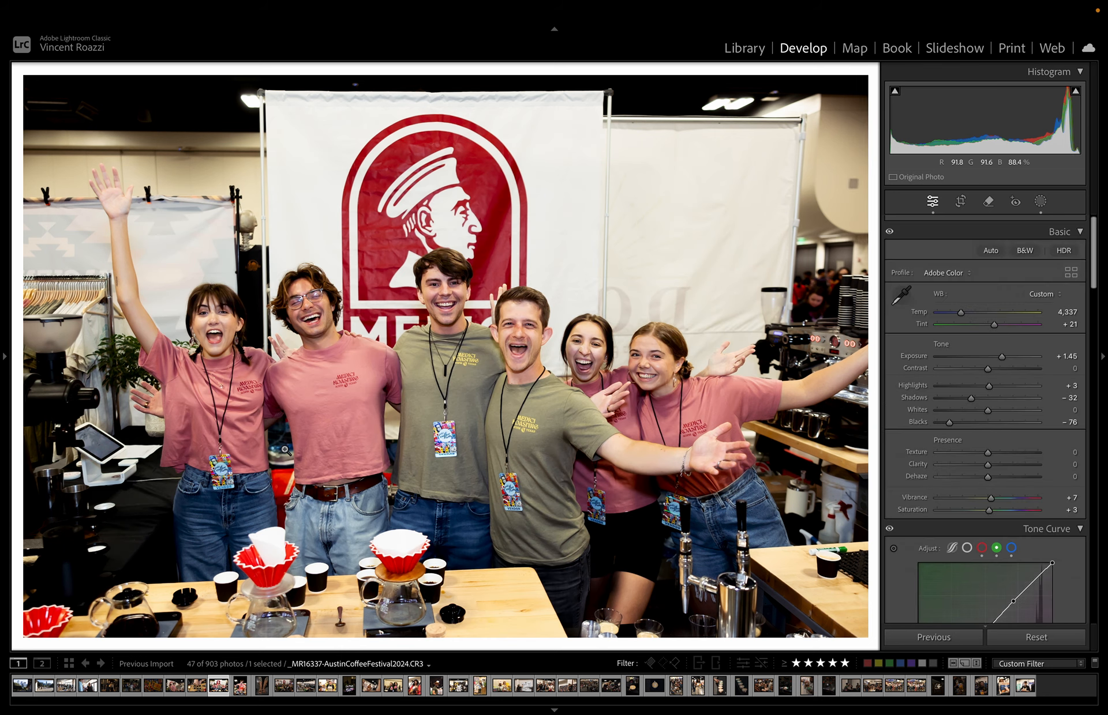
# - Return to the photo grid and select the coffee-pouring photo (11) together with the photo of two laughing baristas (8)
pyautogui.click(1, 425)
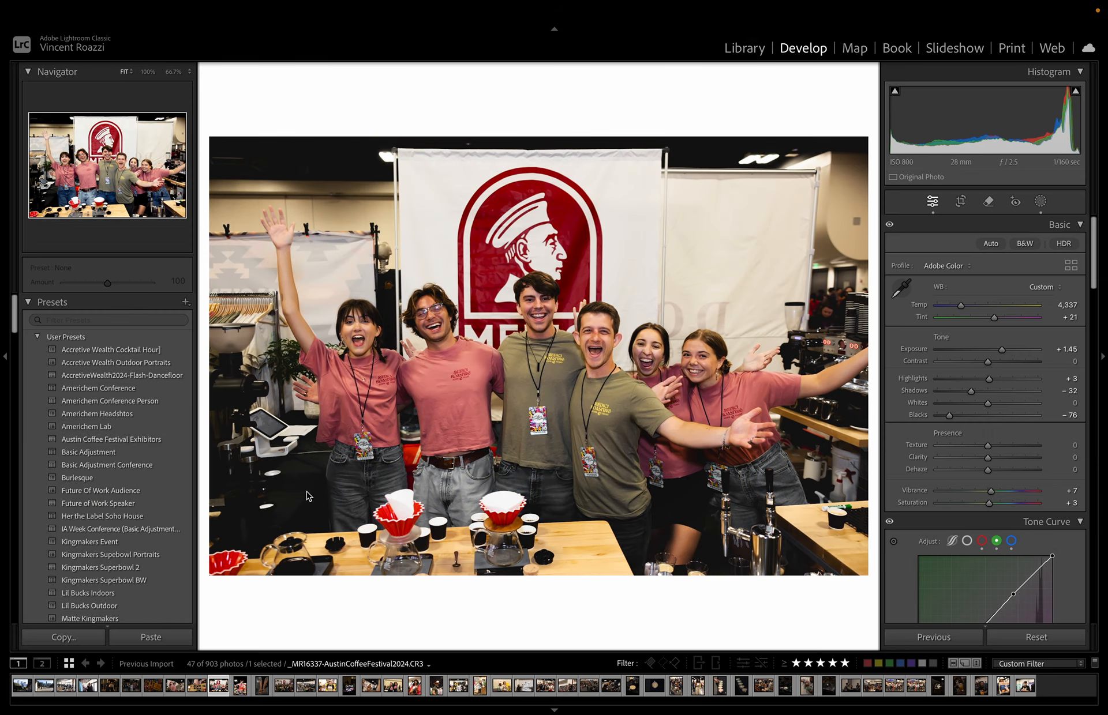
pyautogui.click(85, 663)
pyautogui.click(2, 317)
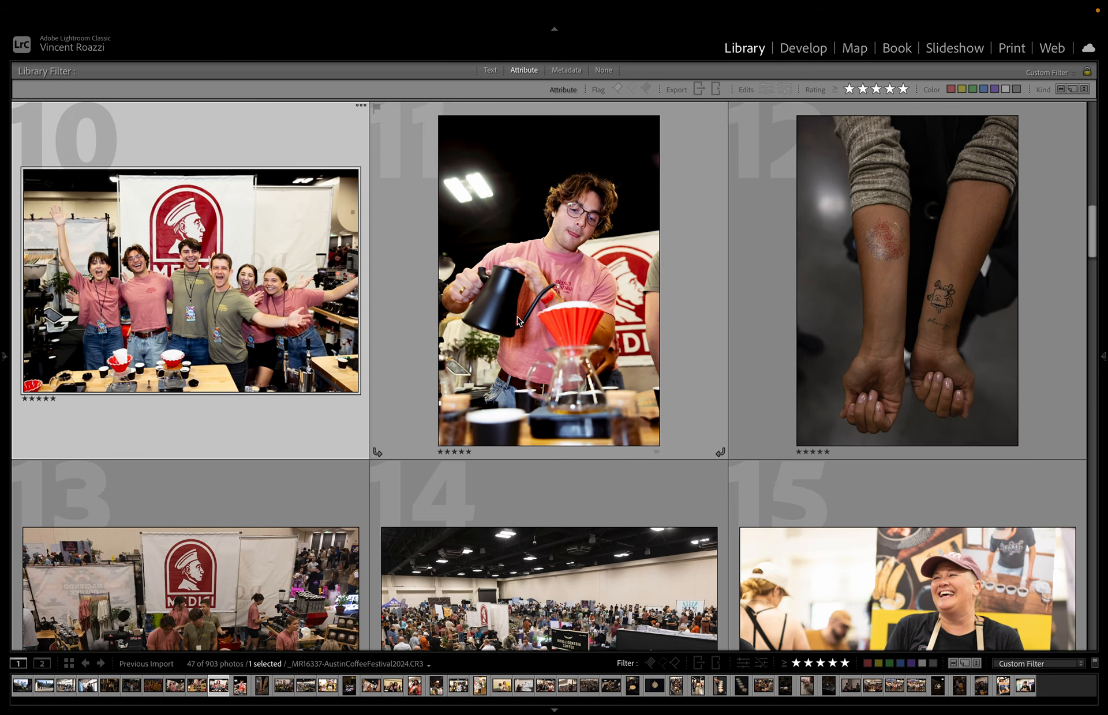
pyautogui.scroll(1, 617, 340)
pyautogui.click(617, 340)
pyautogui.scroll(4, 617, 340)
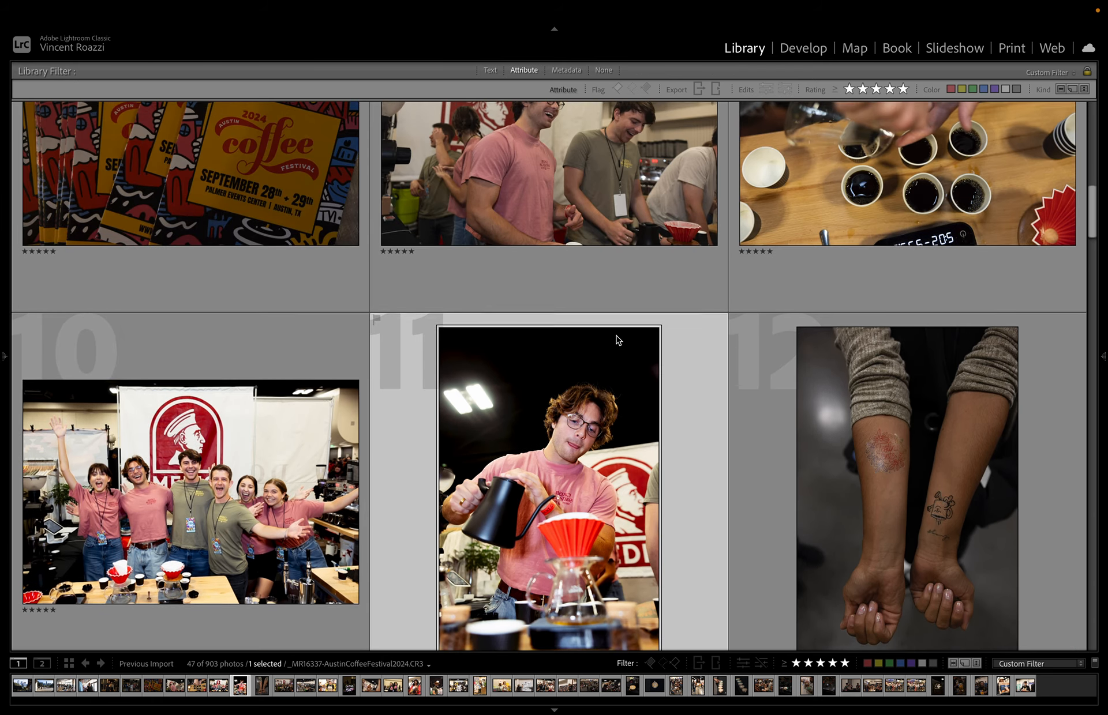
pyautogui.keyDown('super'); pyautogui.click(617, 341); pyautogui.keyUp('super')
# - Synchronize the develop settings of the two-barista photo to the selected coffee-pouring photo
pyautogui.click(1103, 501)
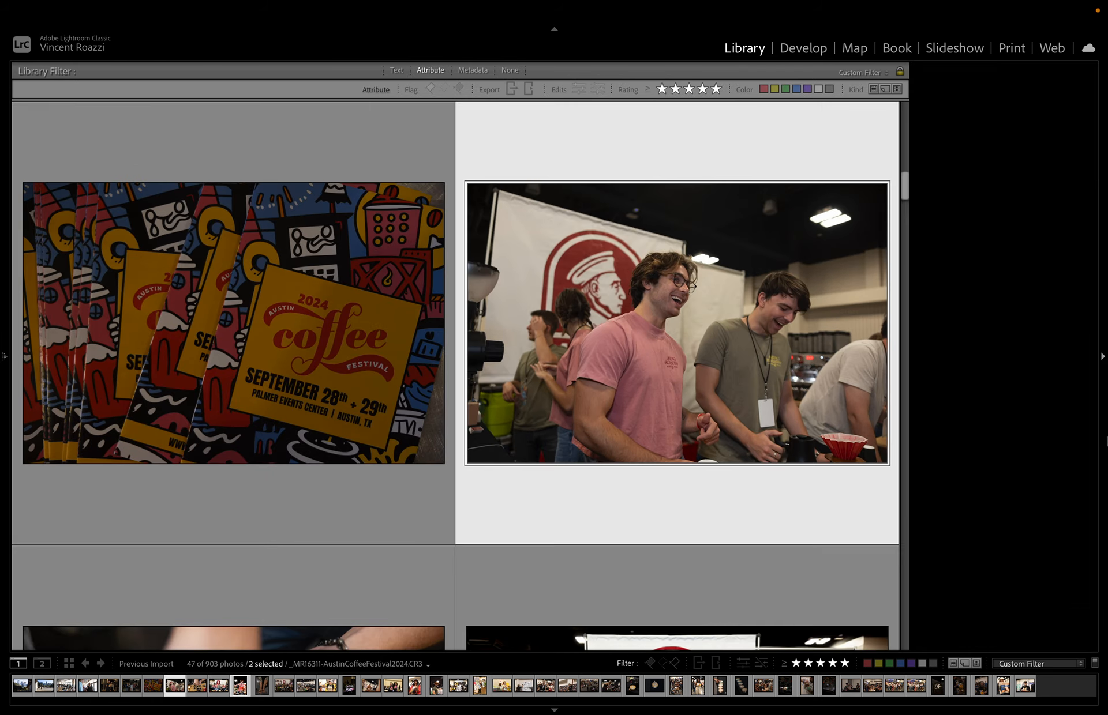
pyautogui.click(1057, 631)
pyautogui.click(778, 340)
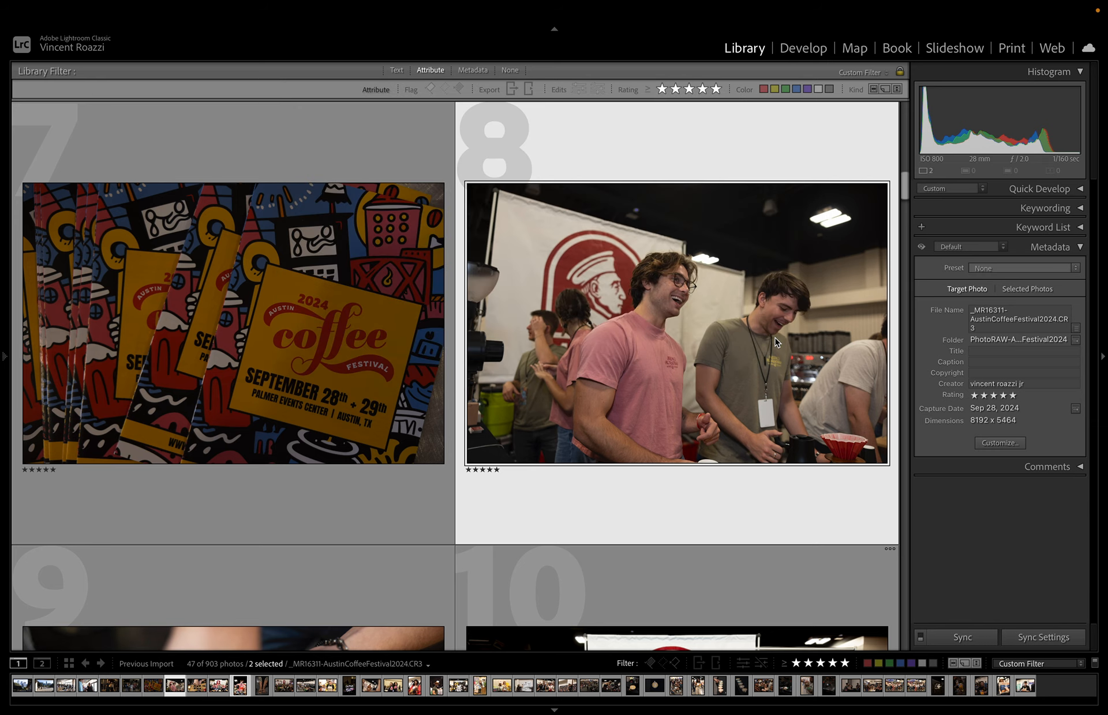
pyautogui.click(1043, 637)
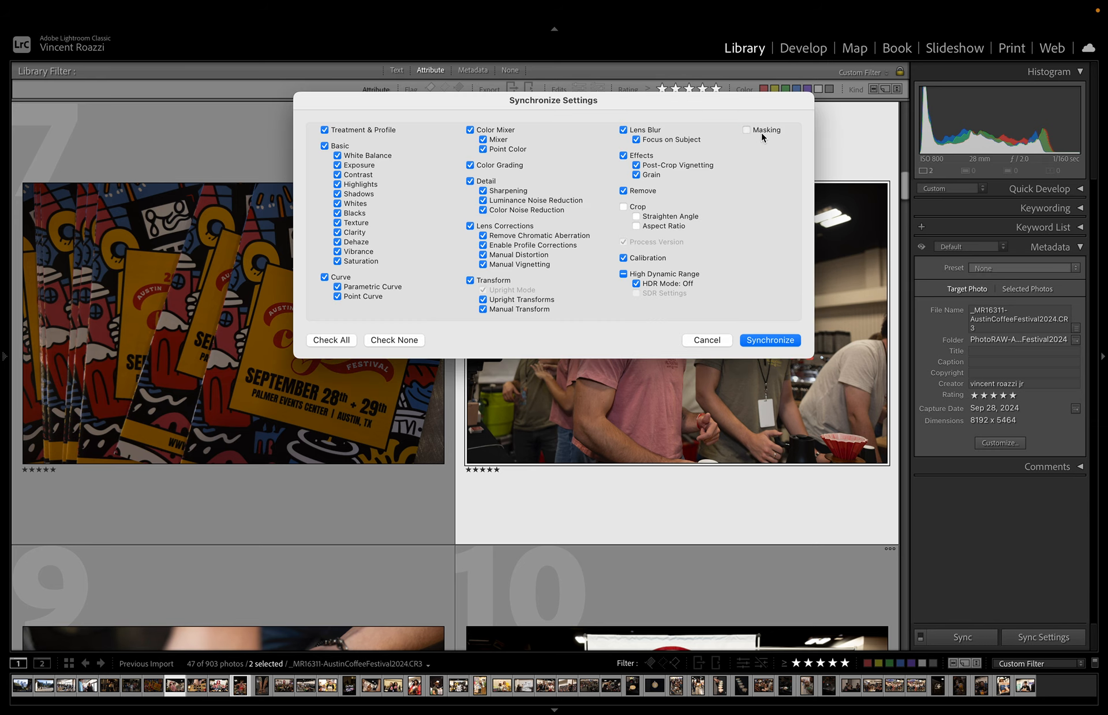
pyautogui.click(791, 344)
# - Open the two-barista photo for developing, apply the Austin Coffee Festival Exhibitors preset and set Exposure to +1.10
pyautogui.scroll(-3, 833, 419)
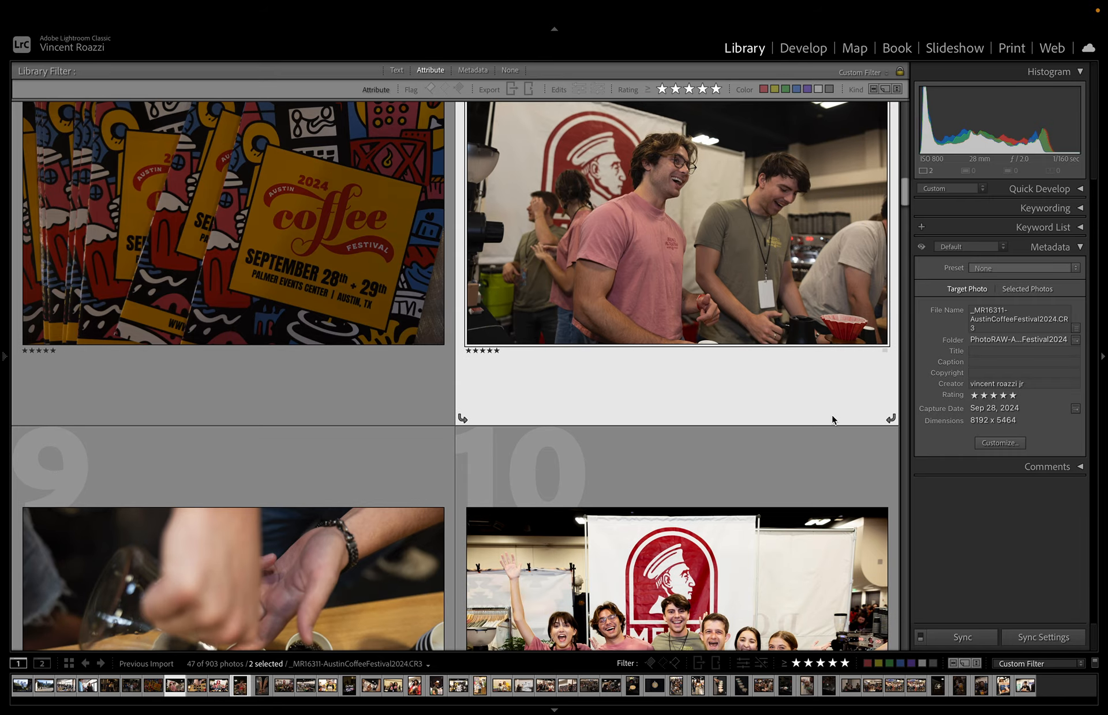
pyautogui.doubleClick(833, 420)
pyautogui.click(804, 48)
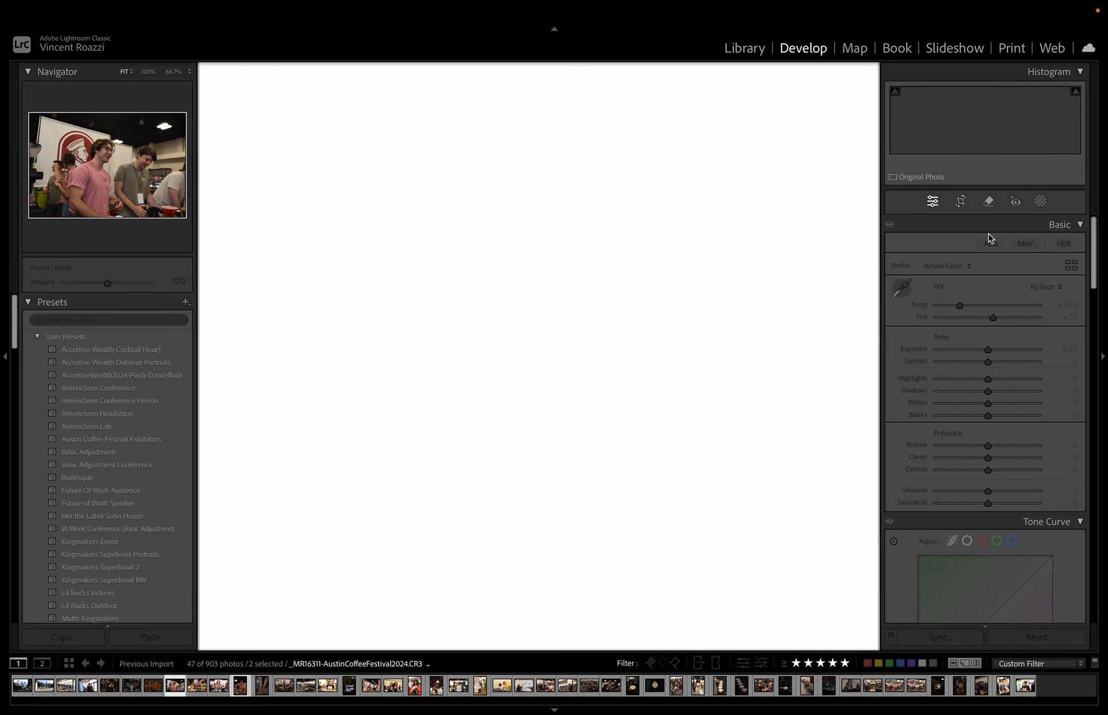
pyautogui.click(5, 357)
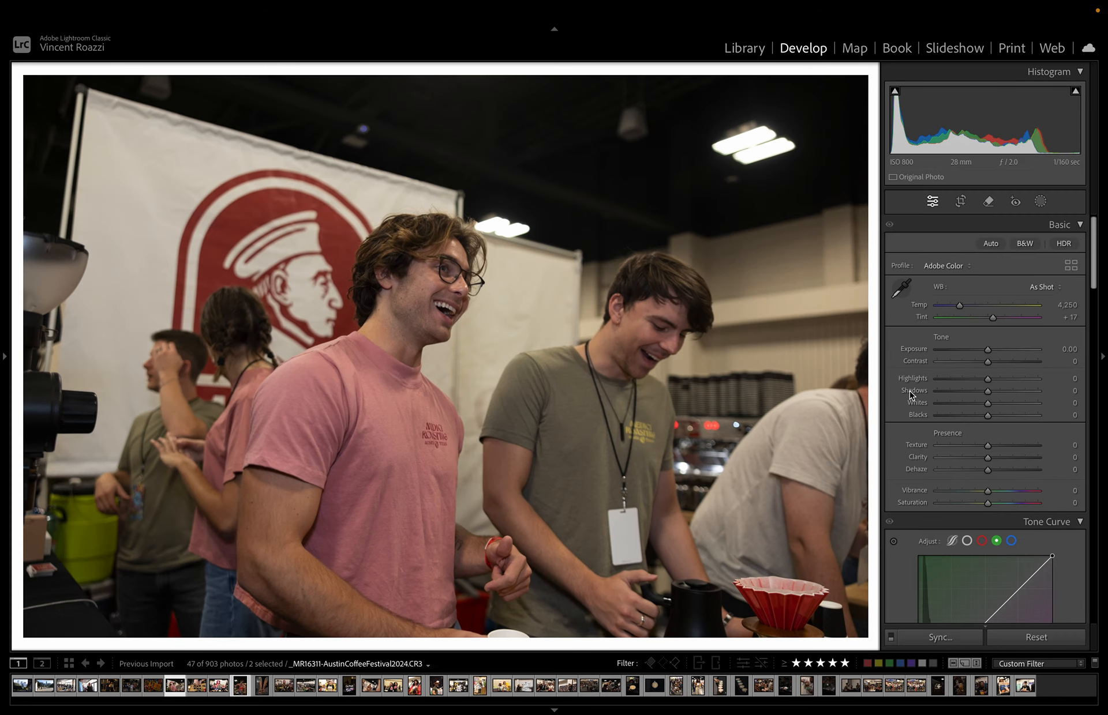
pyautogui.click(2, 407)
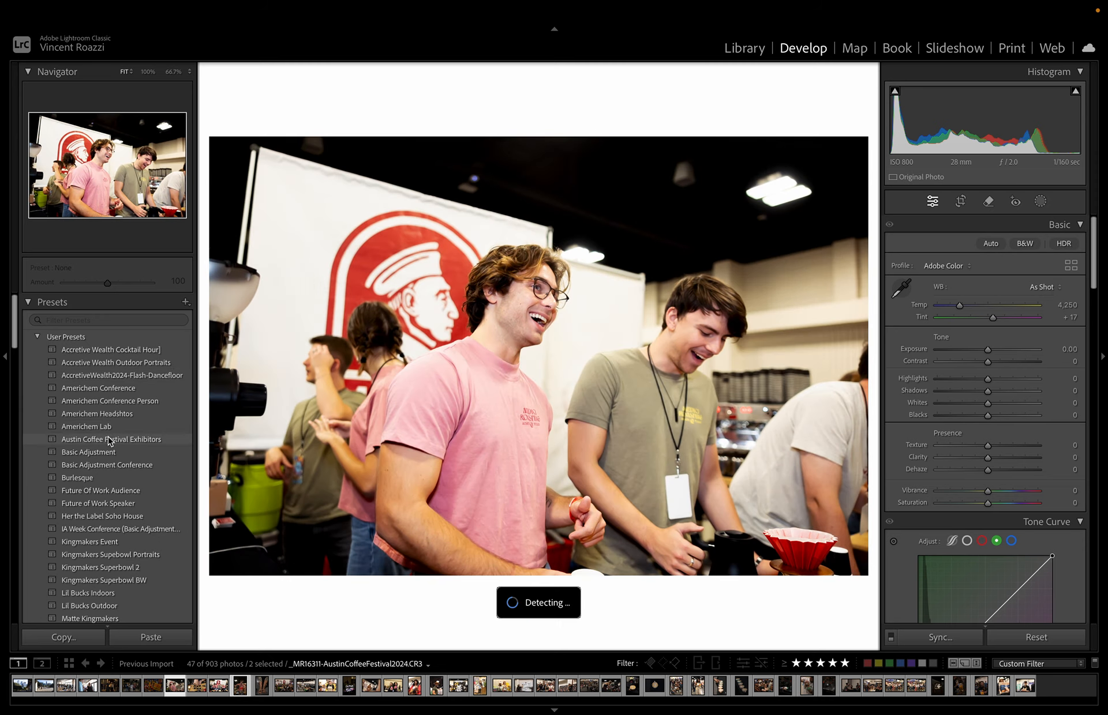
pyautogui.click(108, 439)
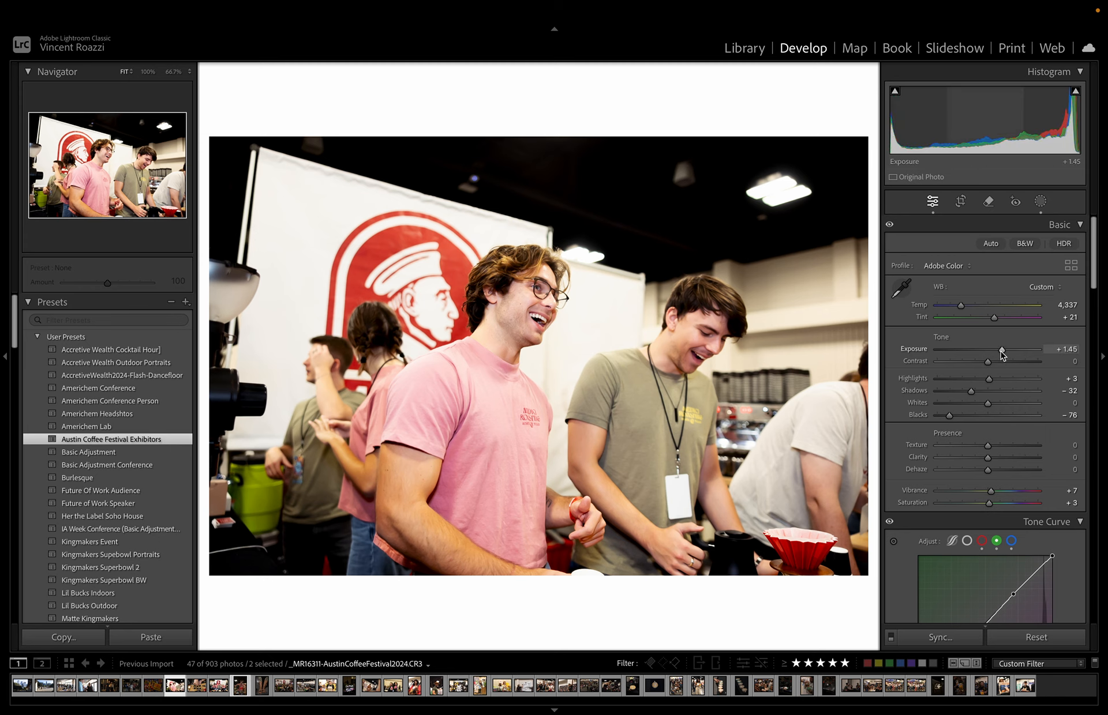
pyautogui.moveTo(1002, 355); pyautogui.dragTo(999, 352)
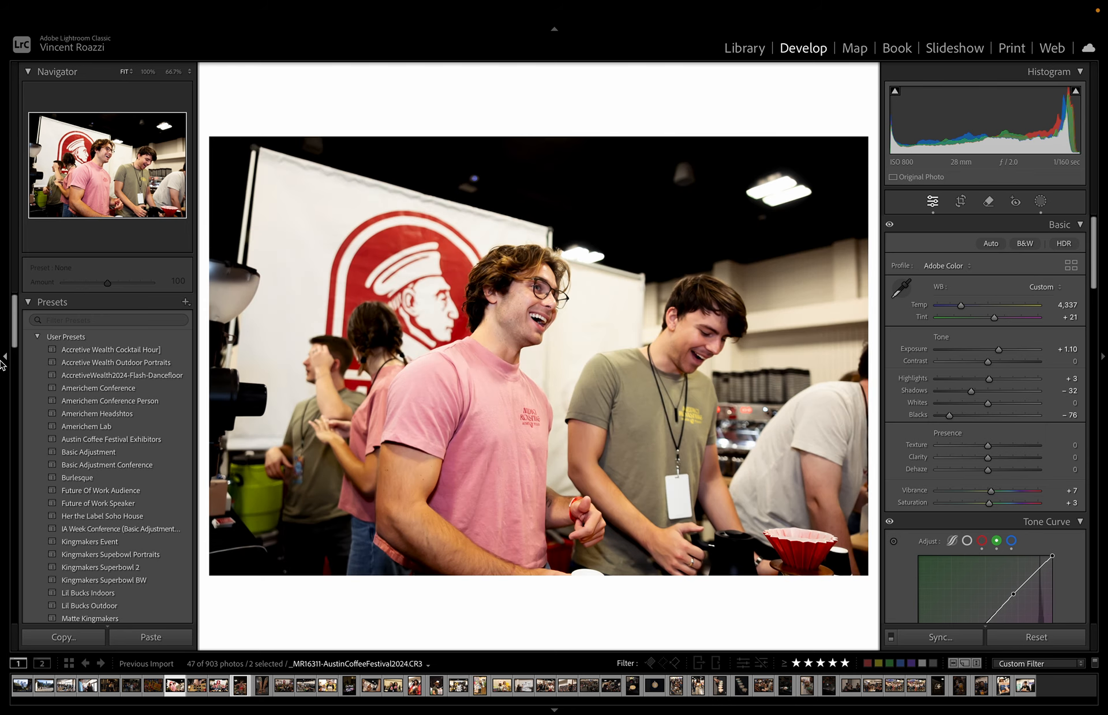
pyautogui.click(3, 359)
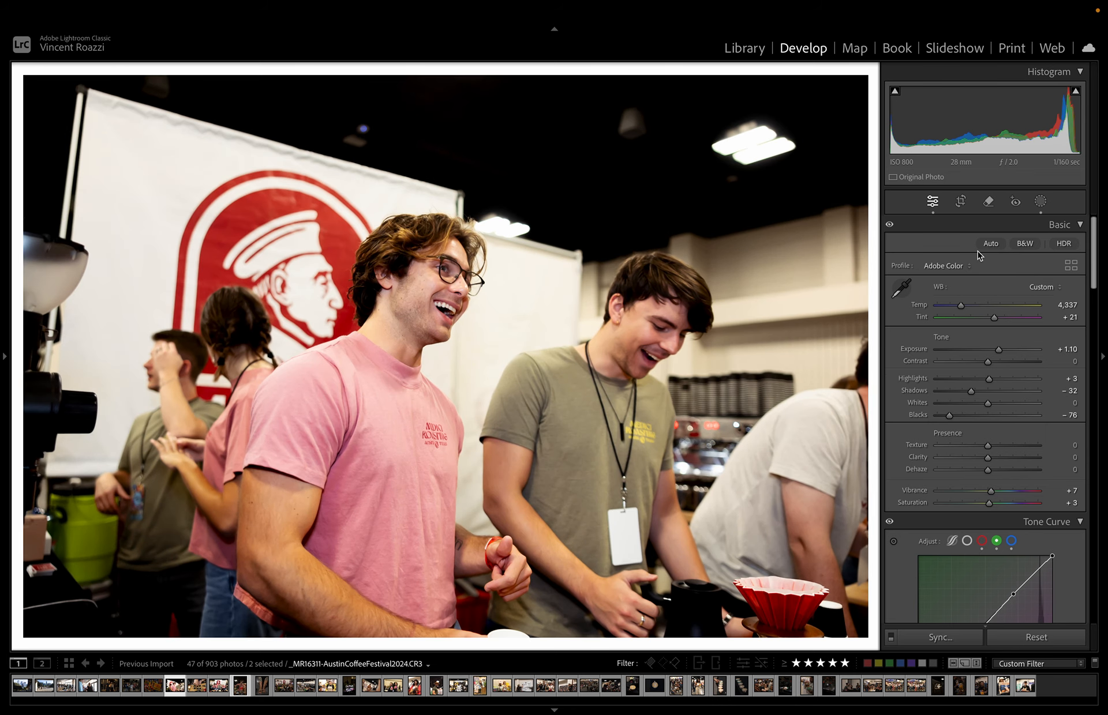
# - Add a Select Objects mask over the red banner logo behind the baristas and set its Blacks to −47
pyautogui.click(1040, 201)
pyautogui.click(862, 91)
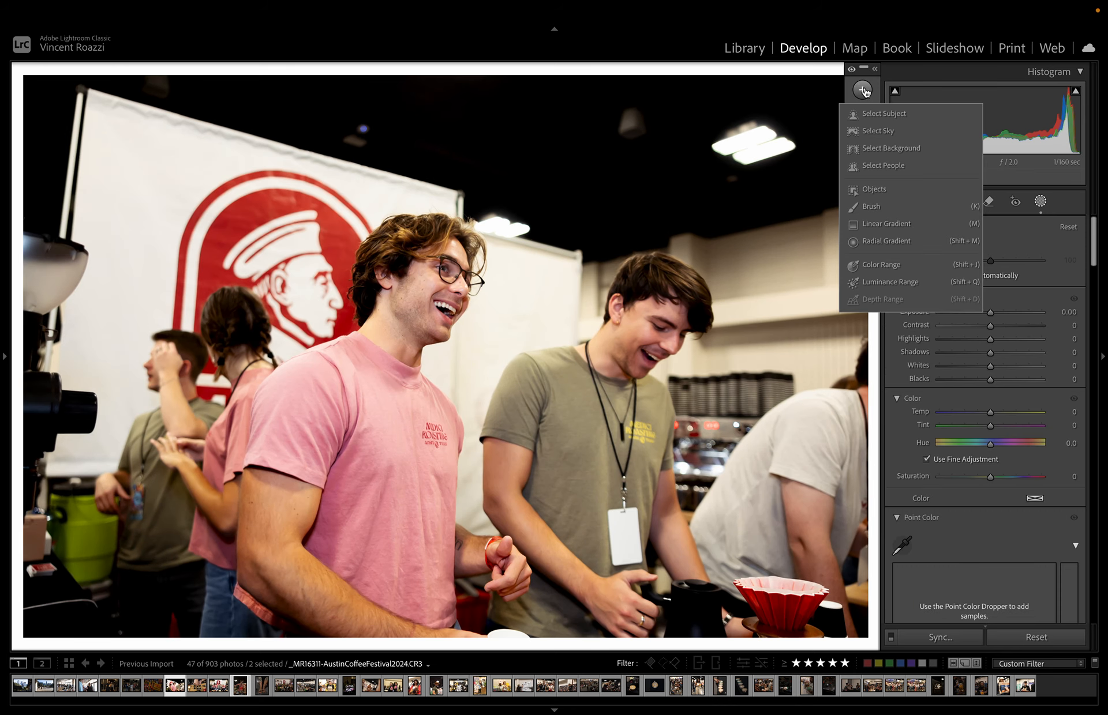
pyautogui.click(895, 193)
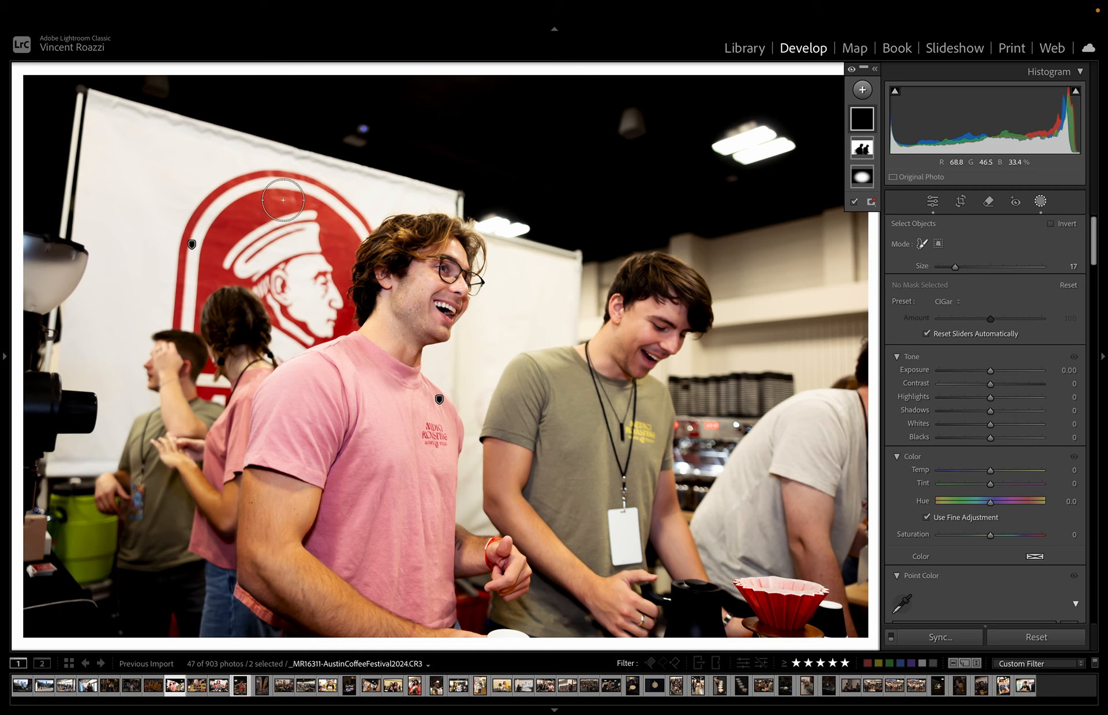
pyautogui.scroll(3, 284, 200)
pyautogui.moveTo(283, 200)
pyautogui.mouseDown()
pyautogui.moveTo(218, 261)
pyautogui.moveTo(198, 297)
pyautogui.moveTo(273, 270)
pyautogui.moveTo(281, 343)
pyautogui.moveTo(319, 317)
pyautogui.moveTo(341, 228)
pyautogui.moveTo(294, 208)
pyautogui.moveTo(285, 245)
pyautogui.moveTo(233, 211)
pyautogui.moveTo(173, 248)
pyautogui.mouseUp()
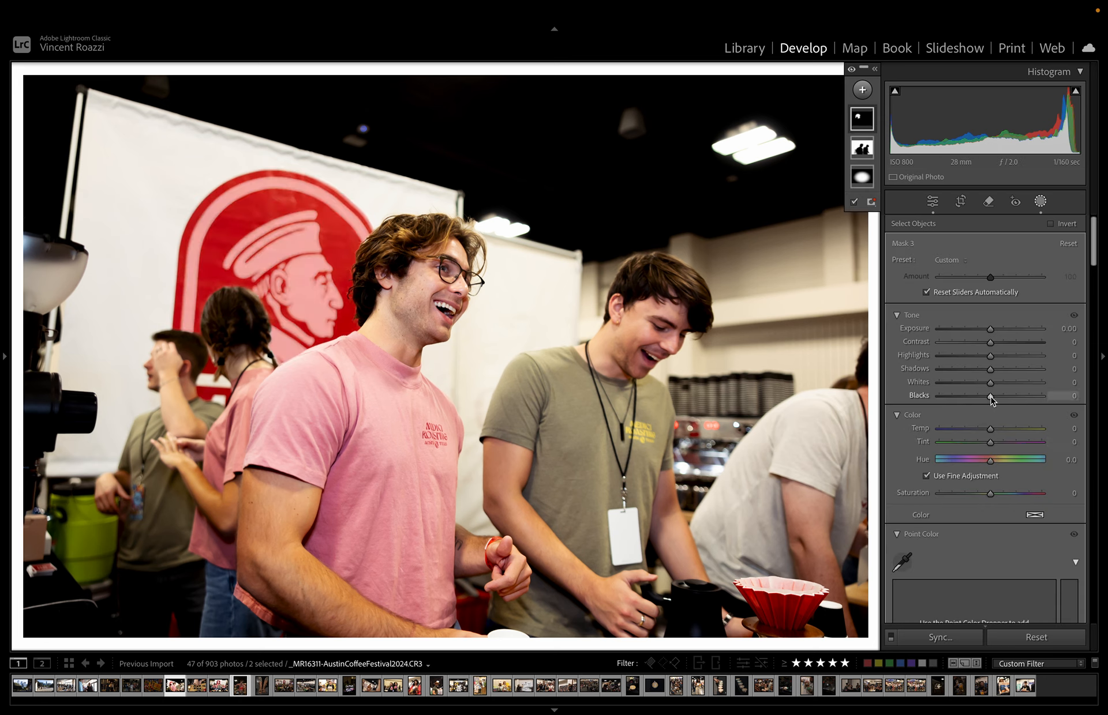
pyautogui.moveTo(982, 398); pyautogui.dragTo(968, 404)
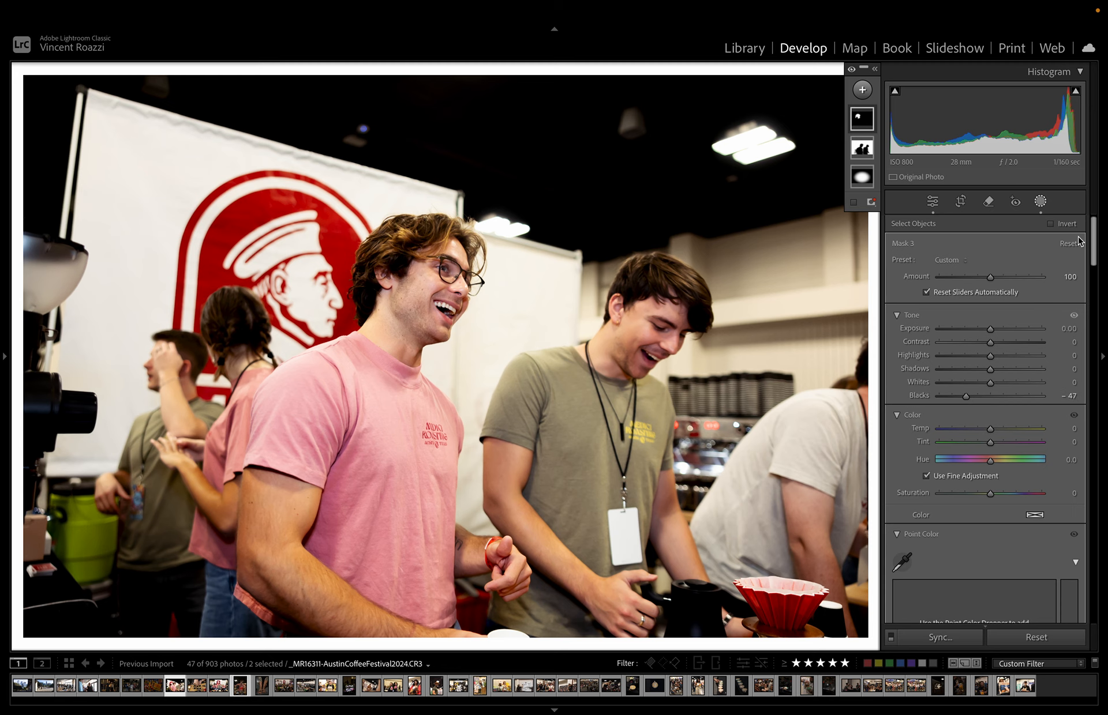
pyautogui.click(1042, 203)
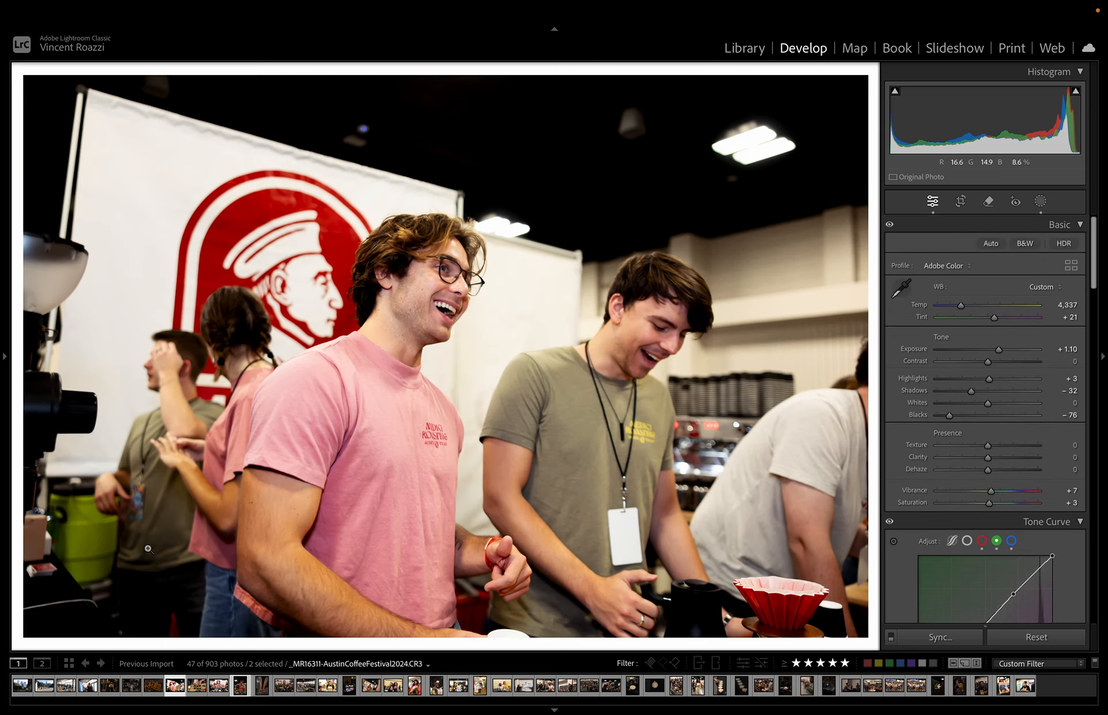
# - Return to the photo grid and add the seated audience photo (25) to the selection, keeping the two-barista photo active
pyautogui.click(69, 664)
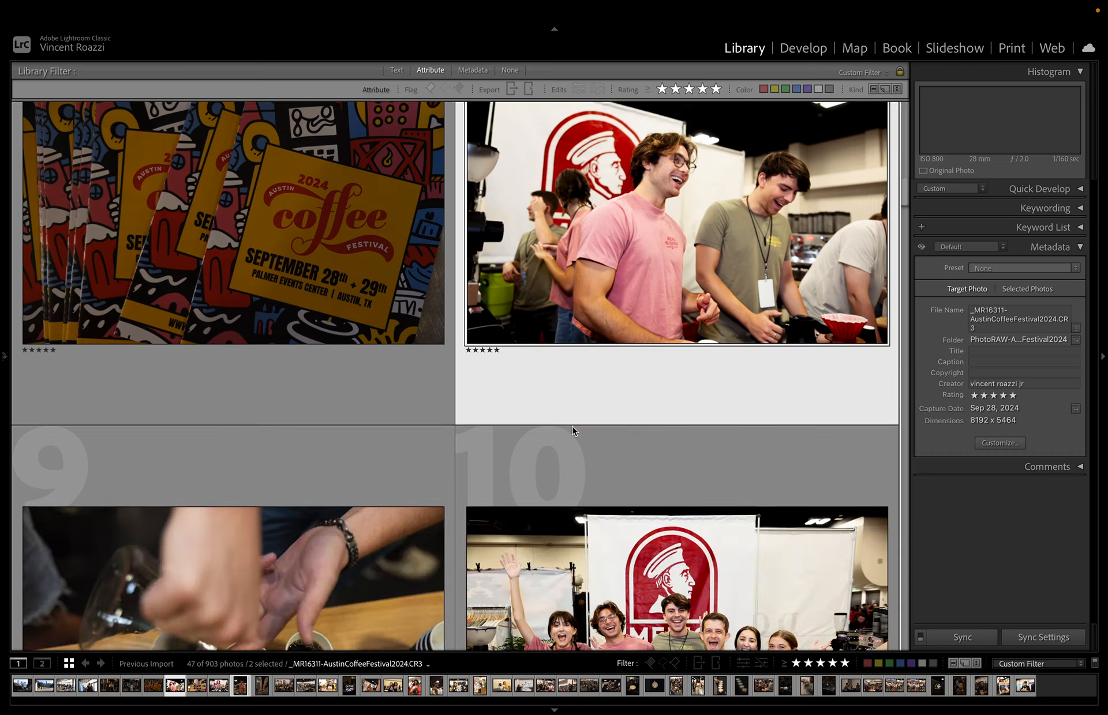
pyautogui.scroll(-5, 577, 421)
pyautogui.scroll(-8, 585, 410)
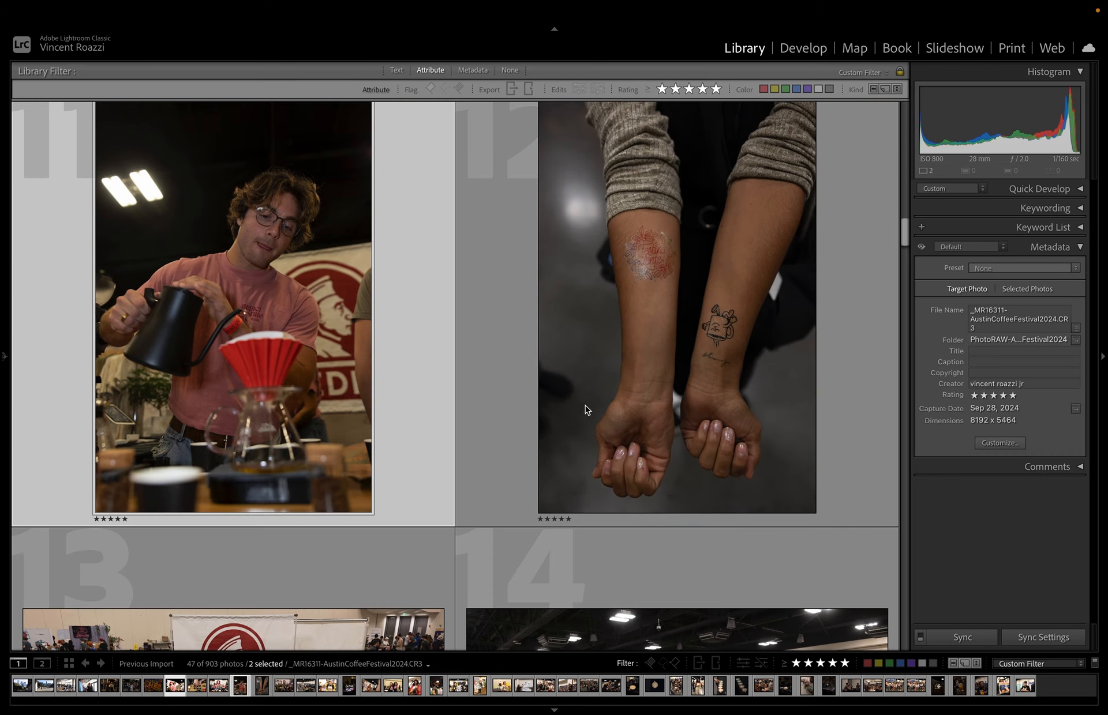
pyautogui.scroll(-15, 585, 410)
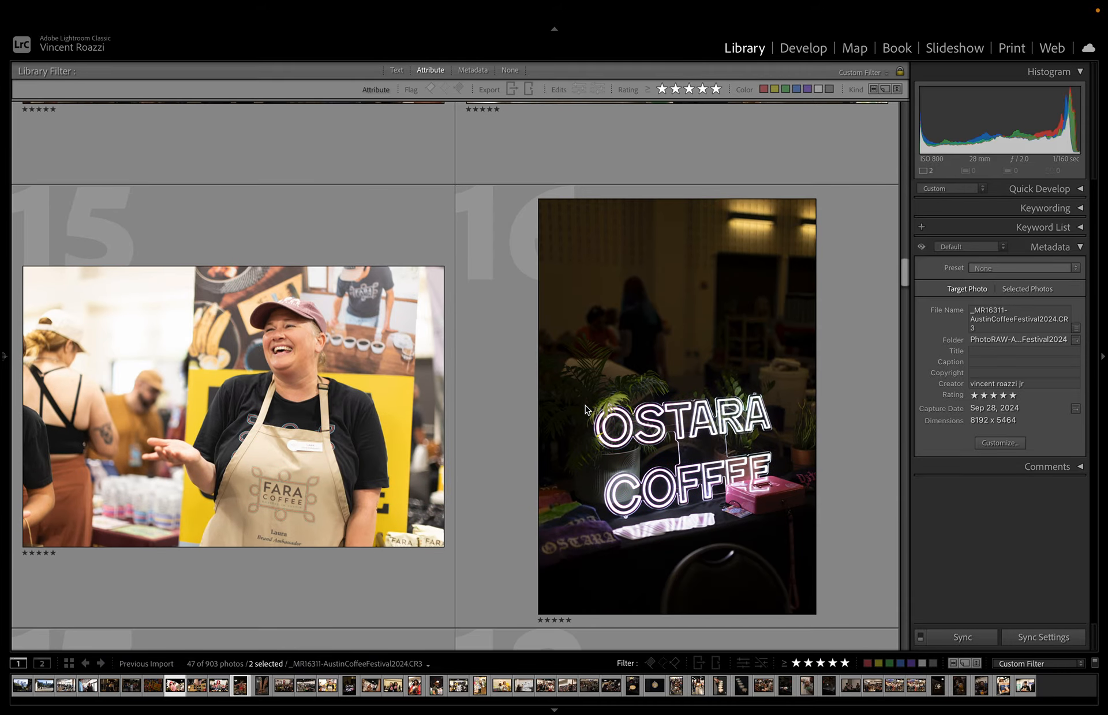
pyautogui.scroll(-3, 564, 399)
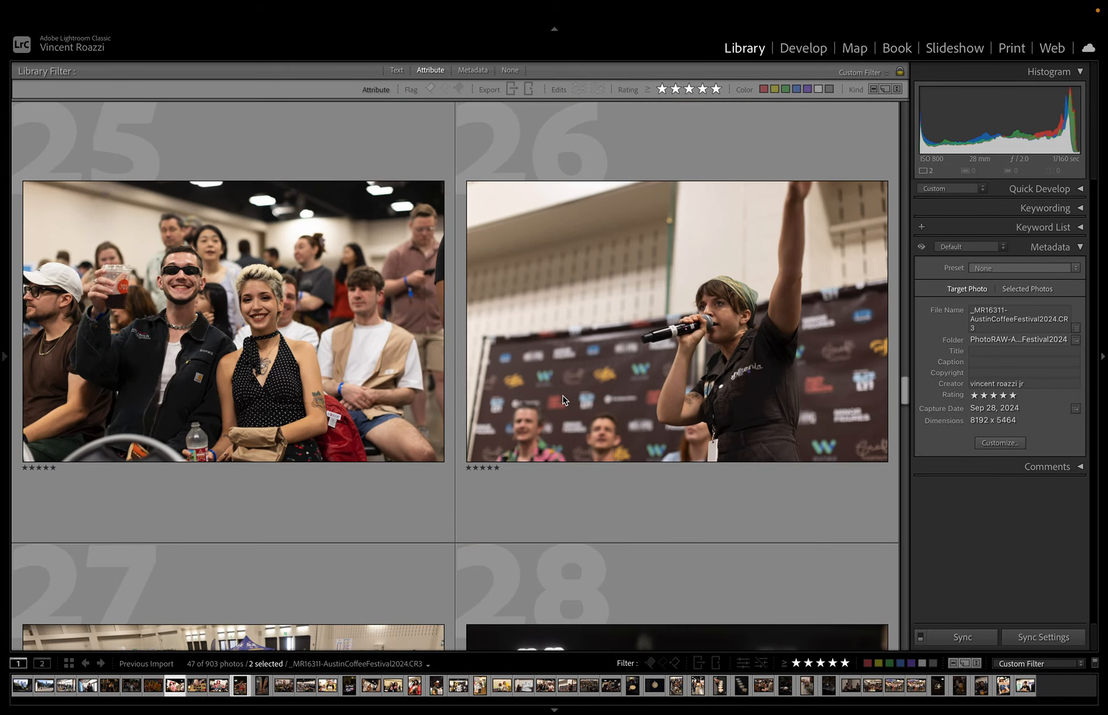
pyautogui.keyDown('super'); pyautogui.click(368, 353); pyautogui.keyUp('super')
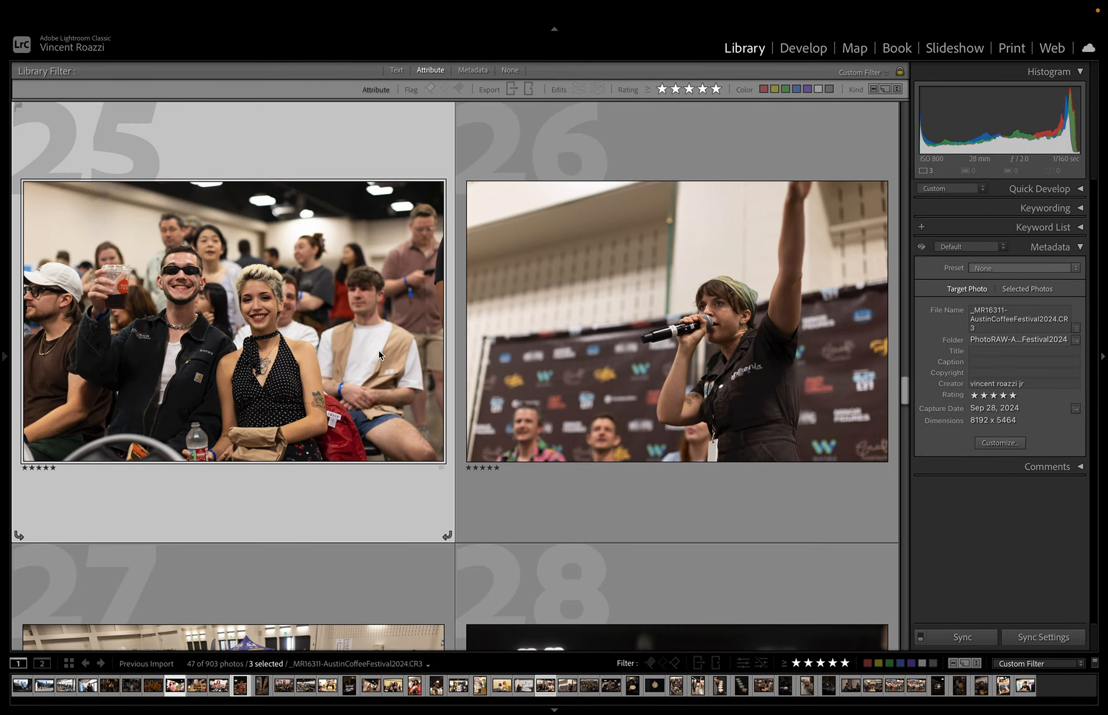
pyautogui.scroll(20, 379, 354)
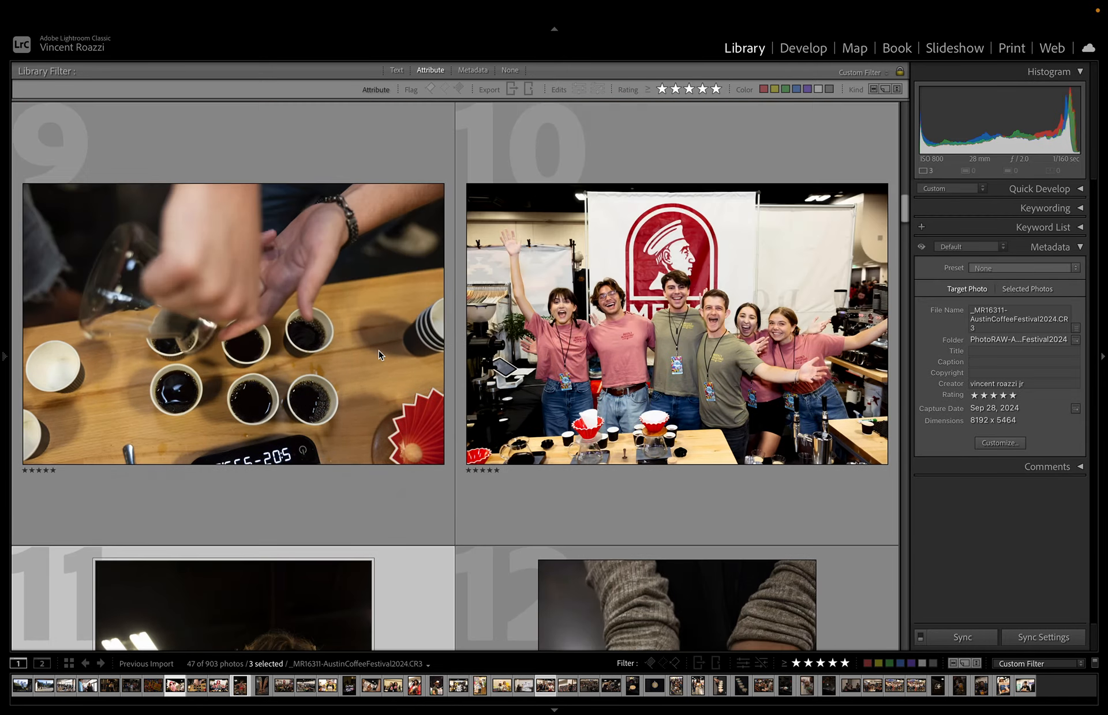
pyautogui.scroll(3, 379, 354)
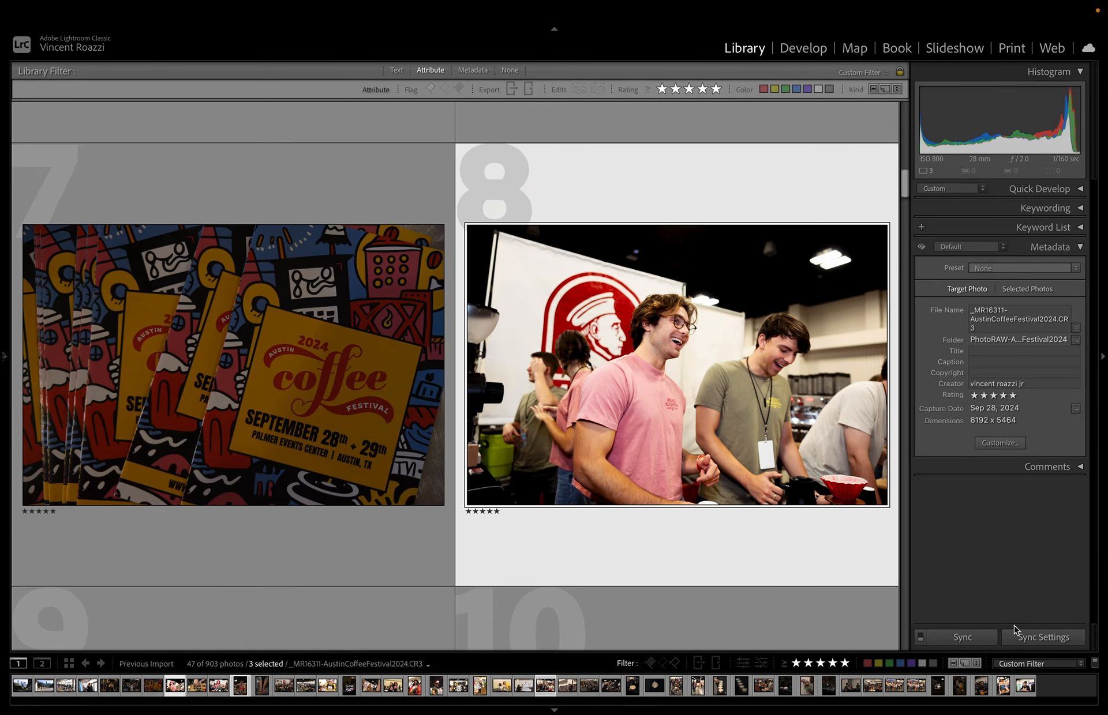
# - Synchronize the develop settings of the two-barista photo to the other two selected photos
pyautogui.click(1033, 637)
pyautogui.click(860, 342)
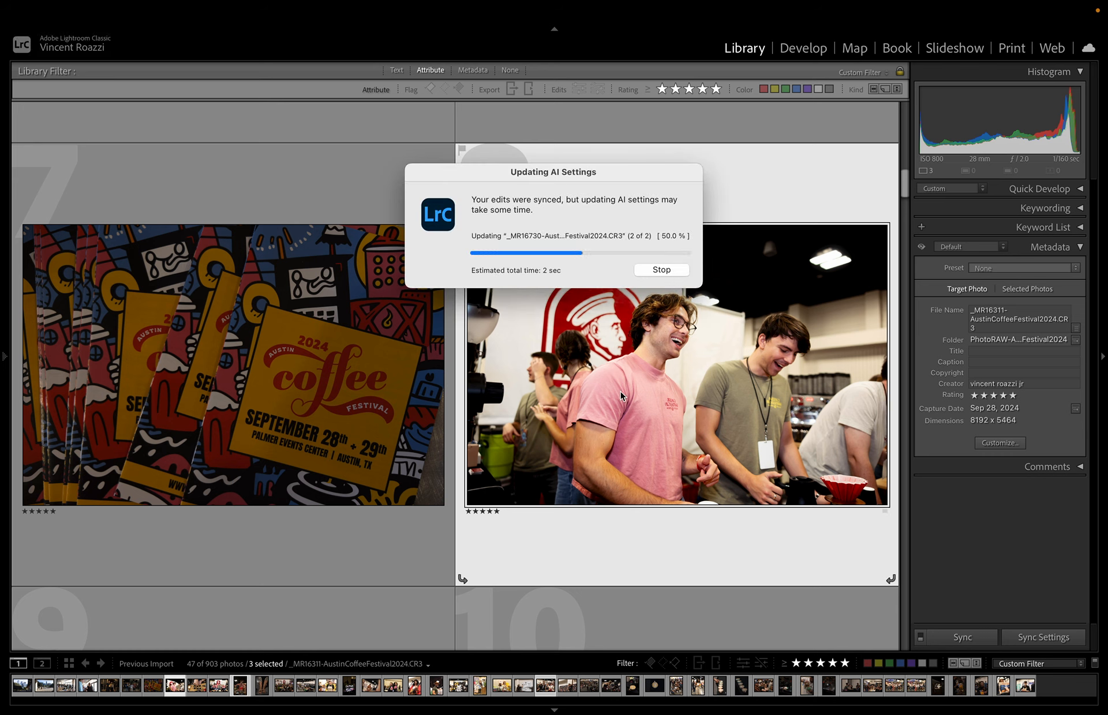
# - Open the seated audience photo (25) for developing and set its white balance to As Shot
pyautogui.scroll(-10, 621, 395)
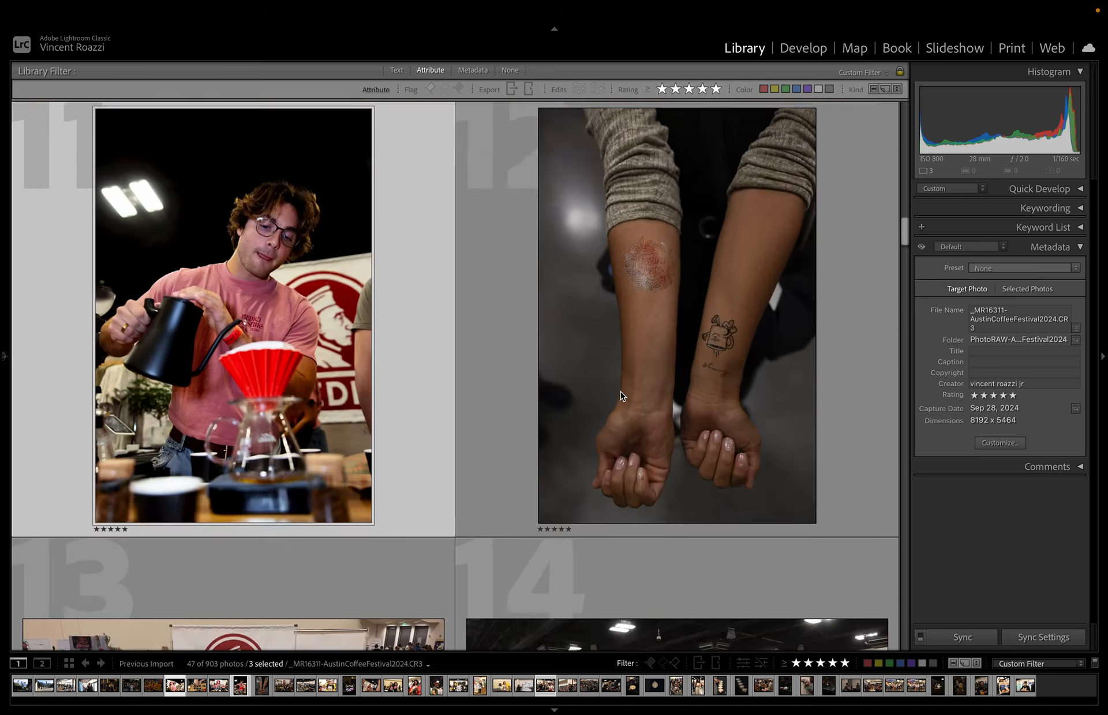
pyautogui.scroll(-6, 621, 396)
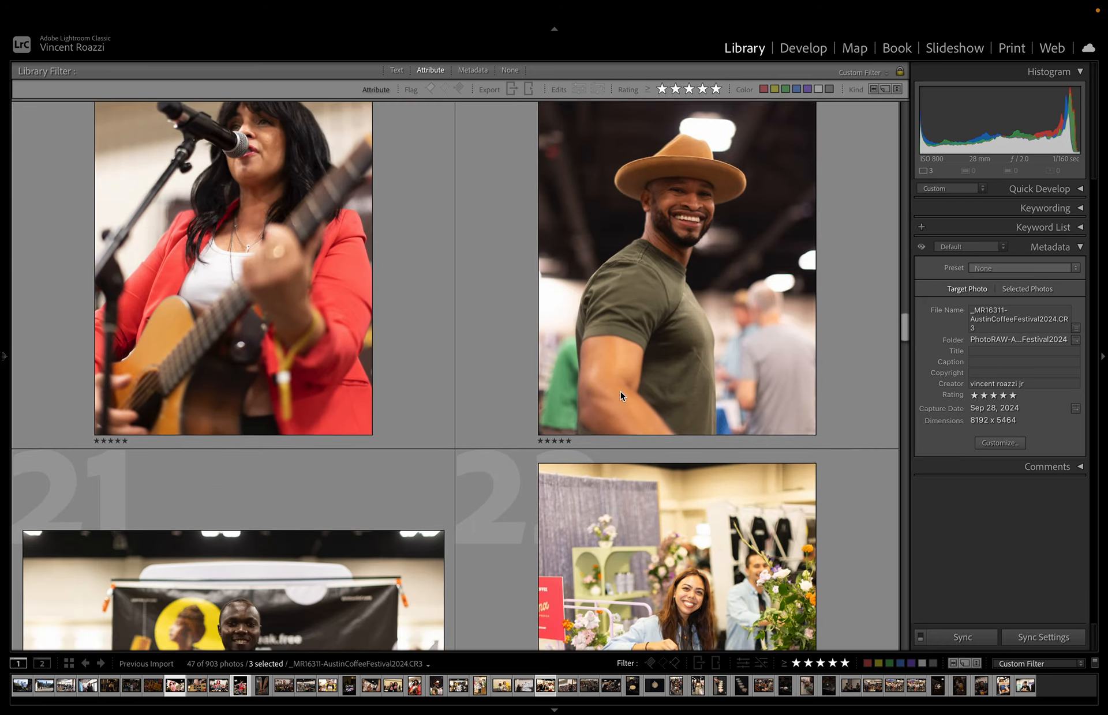
pyautogui.scroll(-2, 621, 396)
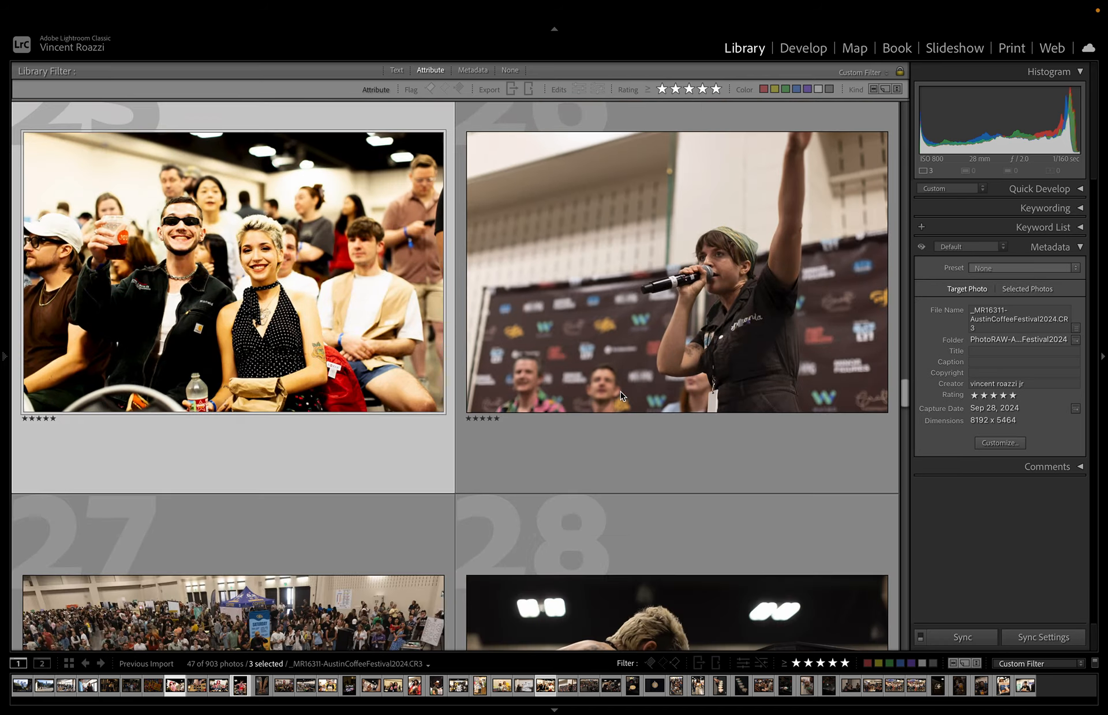
pyautogui.click(268, 324)
pyautogui.press('d')
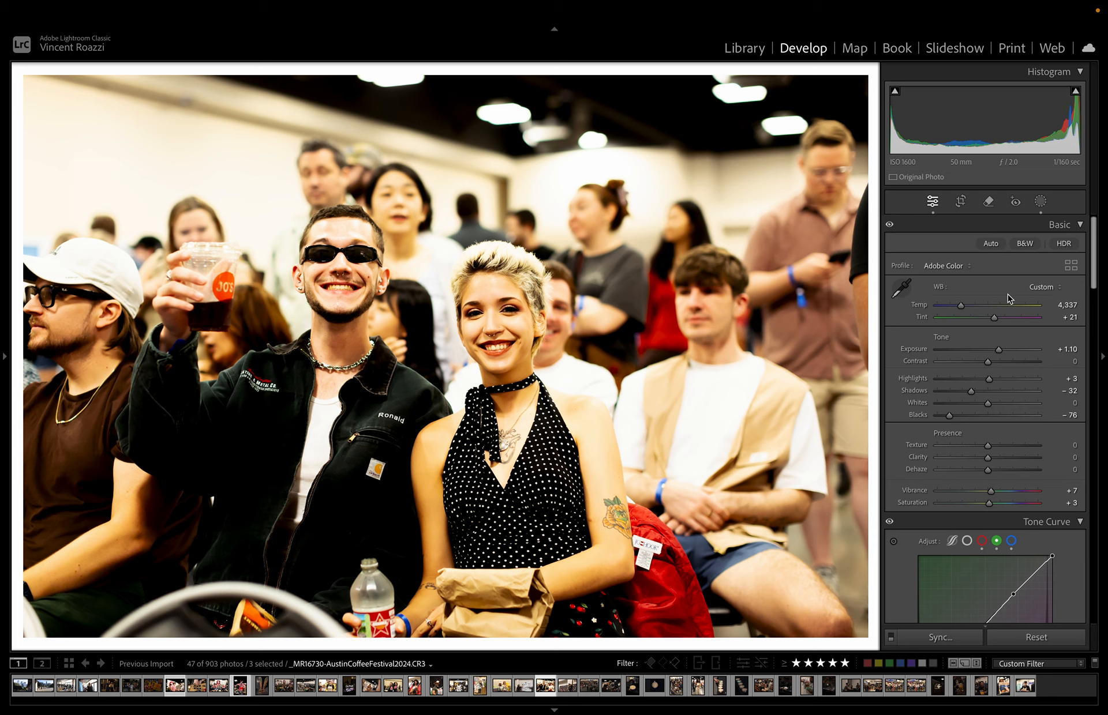
pyautogui.click(1042, 288)
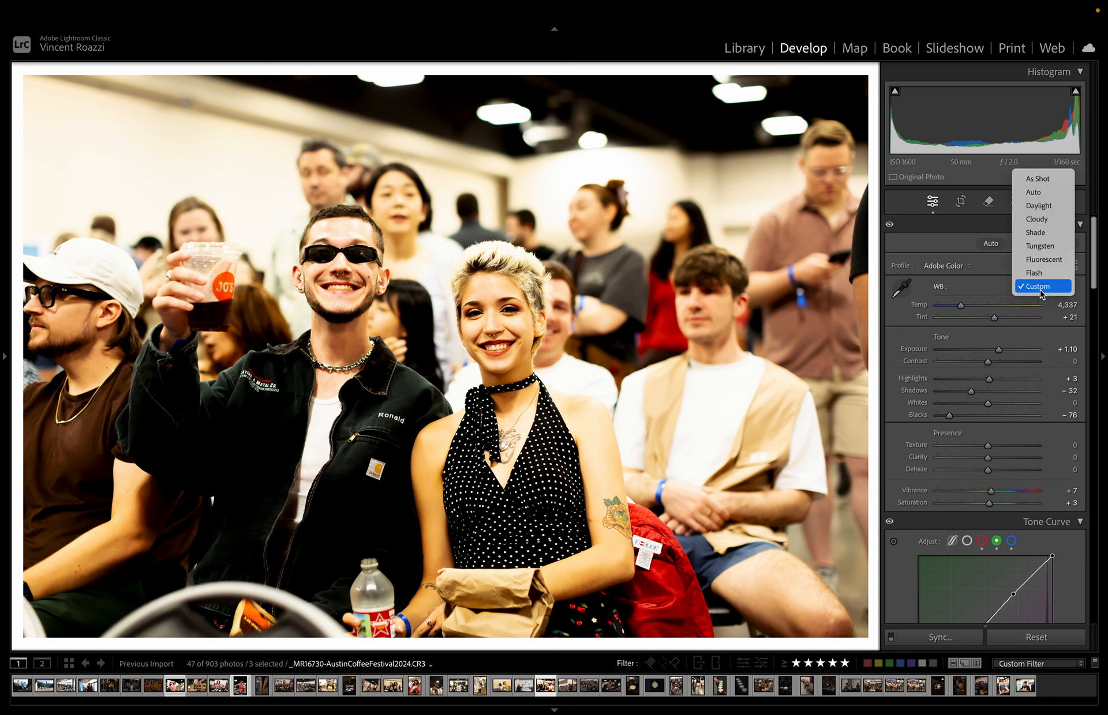
pyautogui.click(1050, 182)
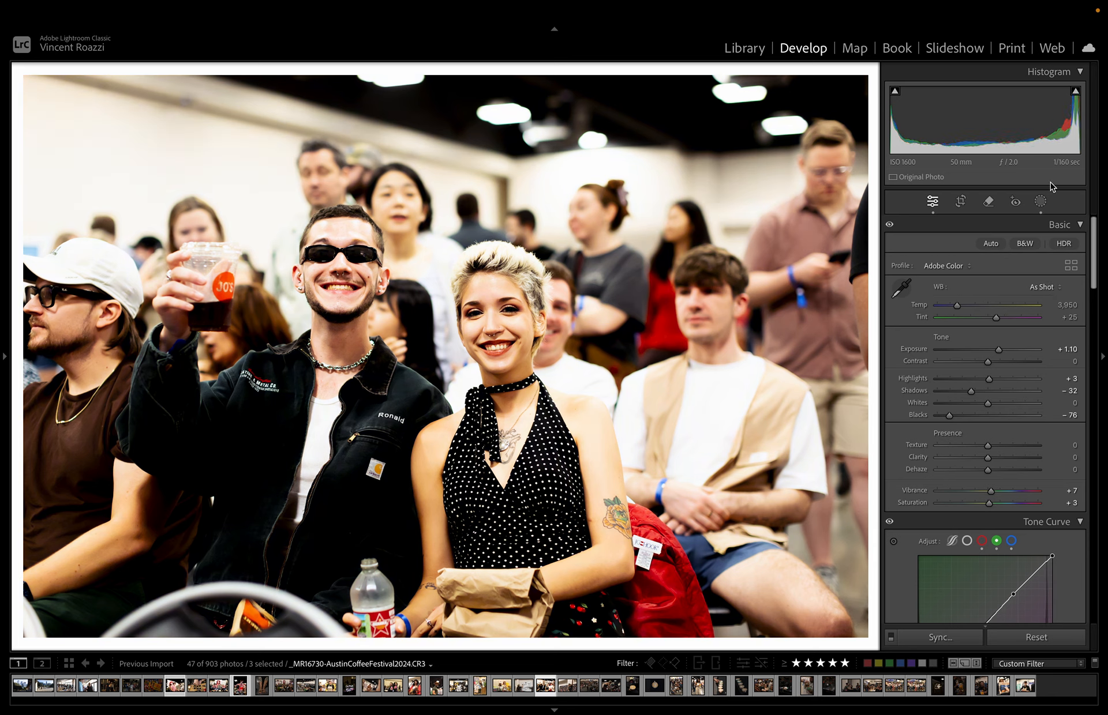
# - Set the audience photo's Blacks to −57, Highlights to −19 and Exposure to +1.25
pyautogui.click(959, 416)
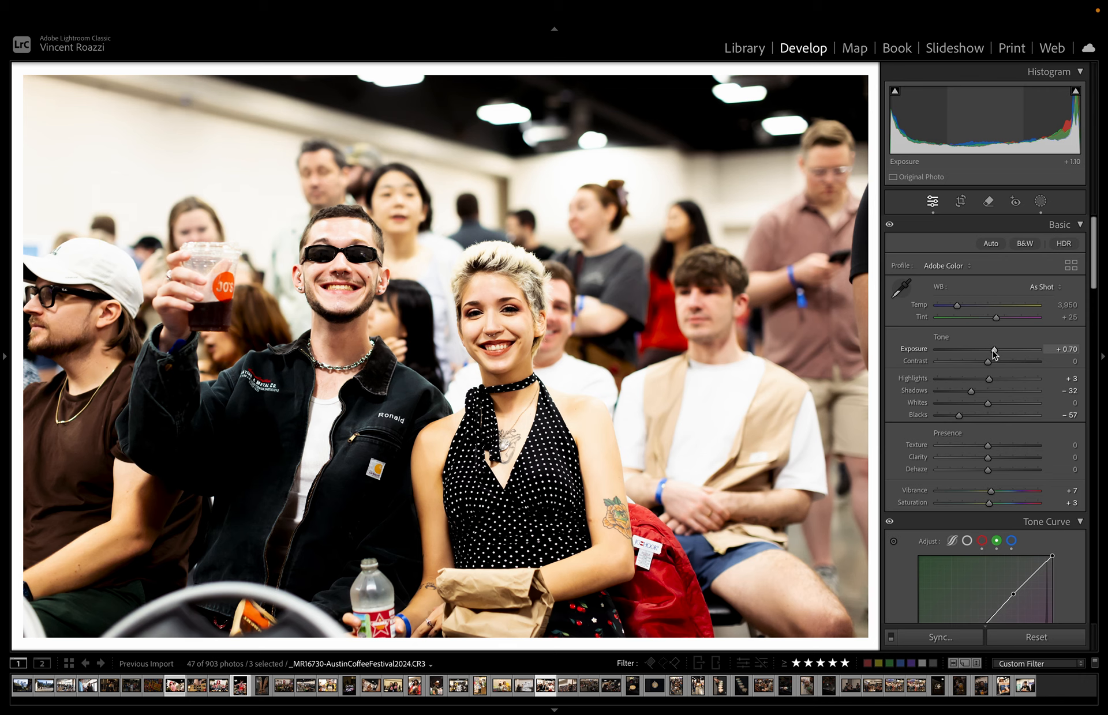
pyautogui.moveTo(993, 353); pyautogui.dragTo(993, 353)
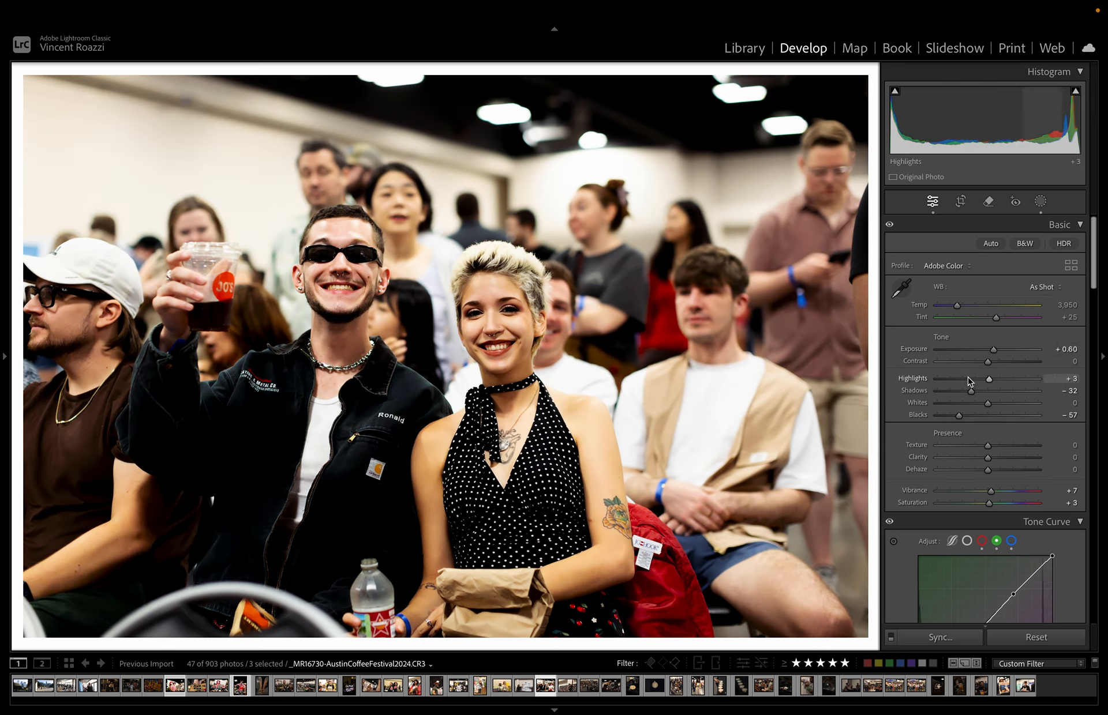
pyautogui.moveTo(994, 350); pyautogui.dragTo(979, 385)
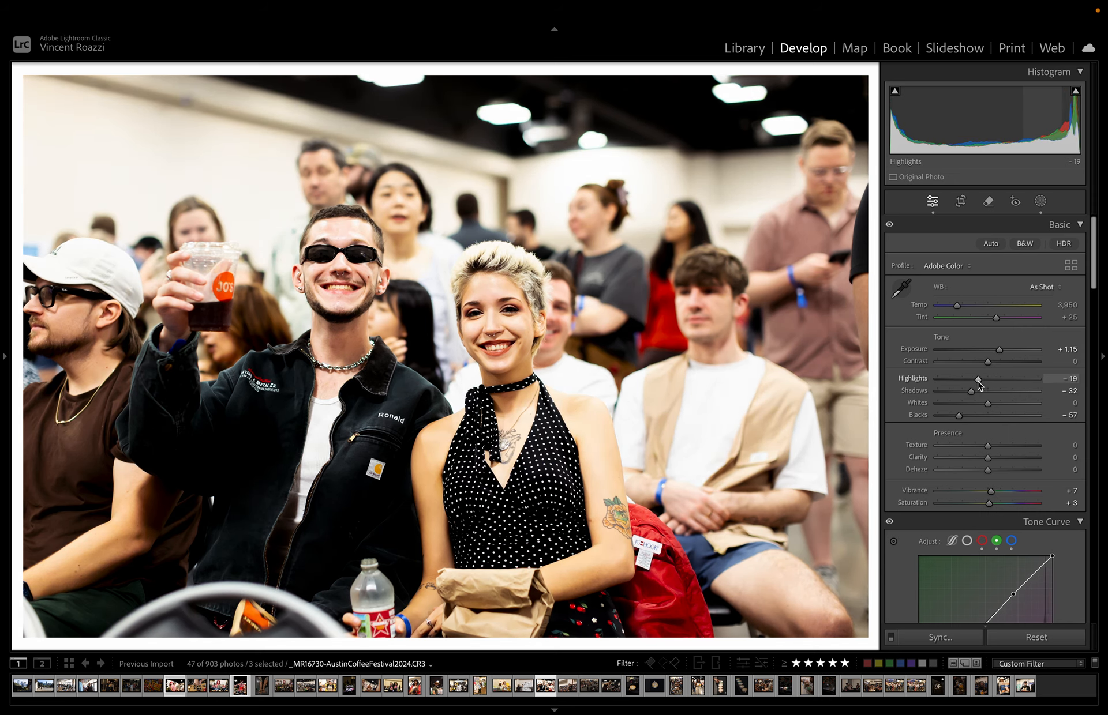
pyautogui.moveTo(1002, 345); pyautogui.dragTo(1003, 354)
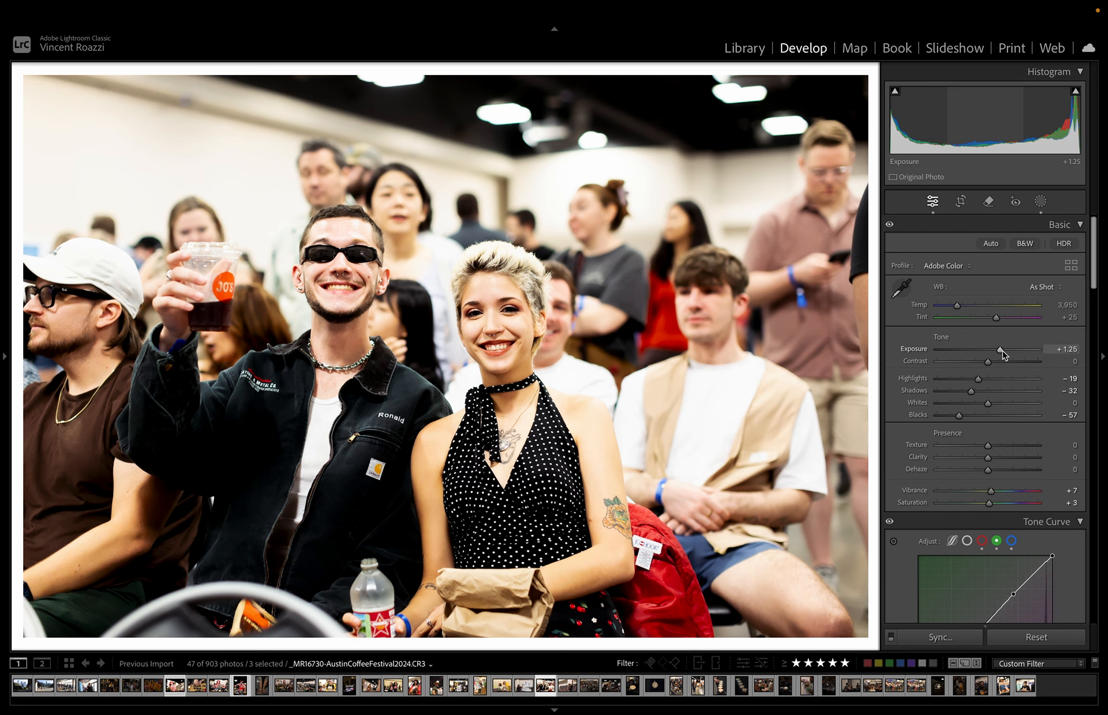
# - Crop the audience photo tighter around the seated couple, trimming the ceiling and the standing man at the edge
pyautogui.click(961, 201)
pyautogui.moveTo(865, 74); pyautogui.dragTo(812, 103)
pyautogui.moveTo(770, 167); pyautogui.dragTo(771, 187)
pyautogui.press('Return')
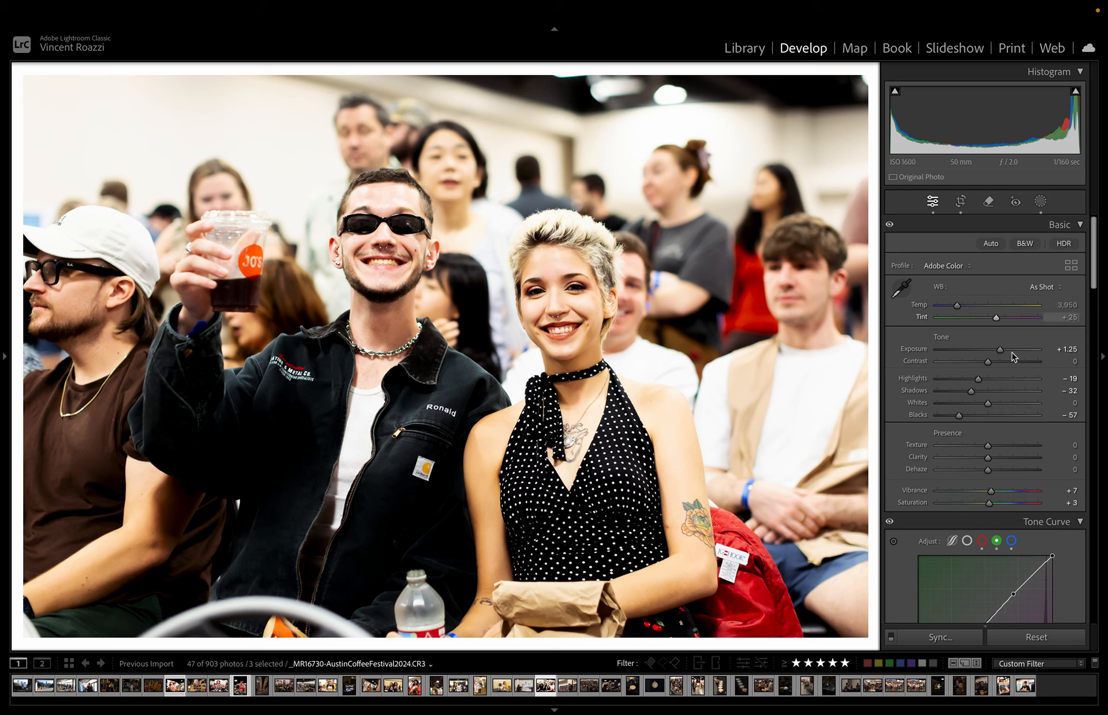
# - Set the audience photo's Highlights to −83 and the Exposure of its radial gradient mask to 0.45
pyautogui.click(1040, 202)
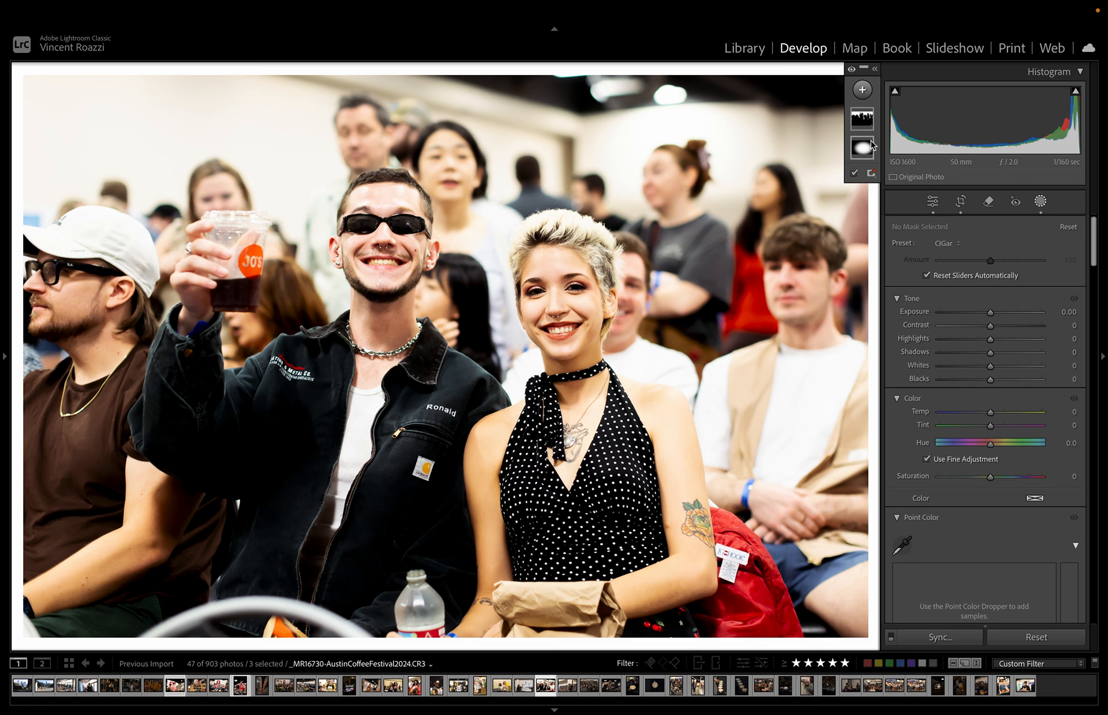
pyautogui.click(862, 148)
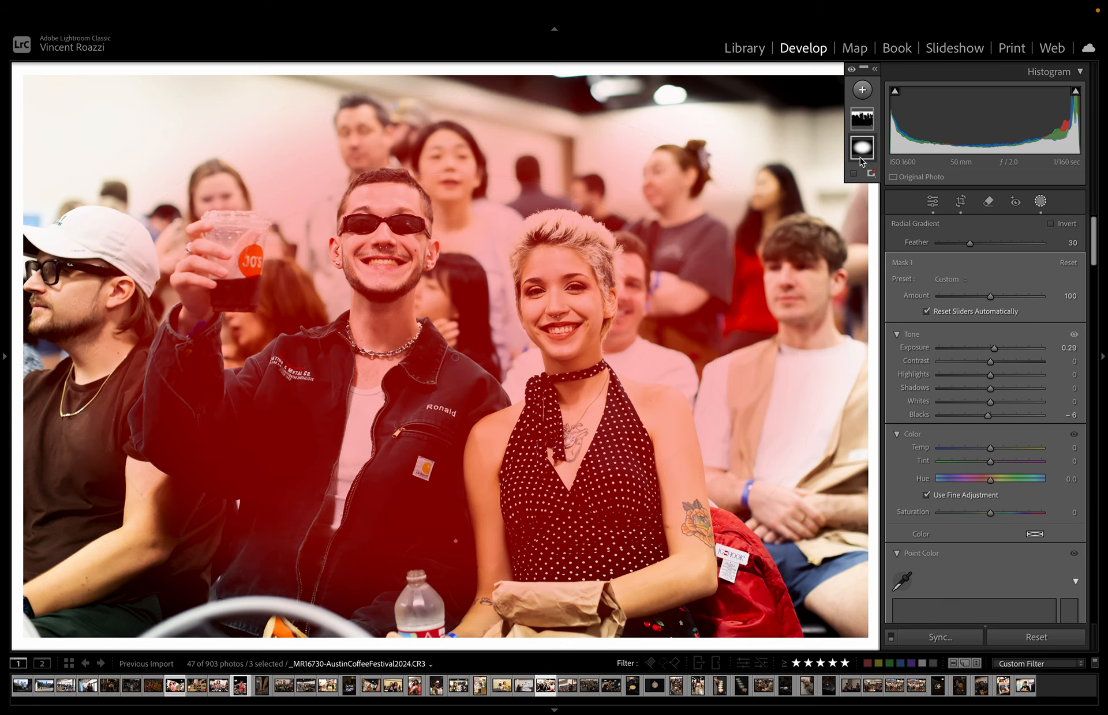
pyautogui.click(860, 155)
pyautogui.click(1040, 201)
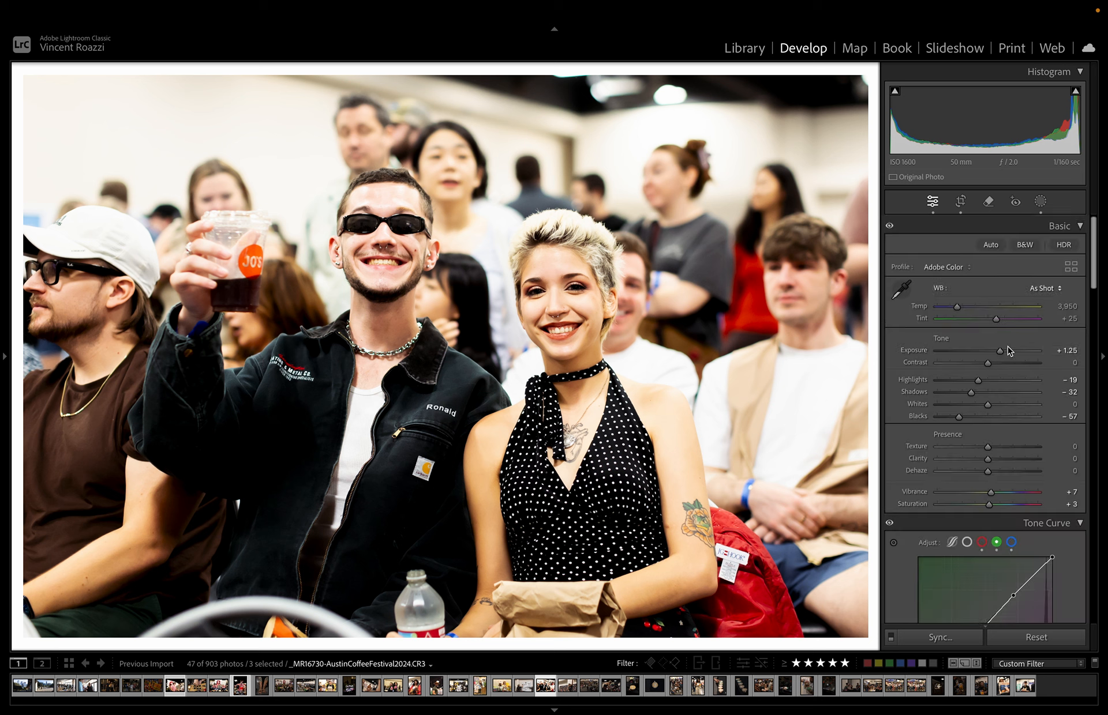
pyautogui.moveTo(979, 381); pyautogui.dragTo(946, 380)
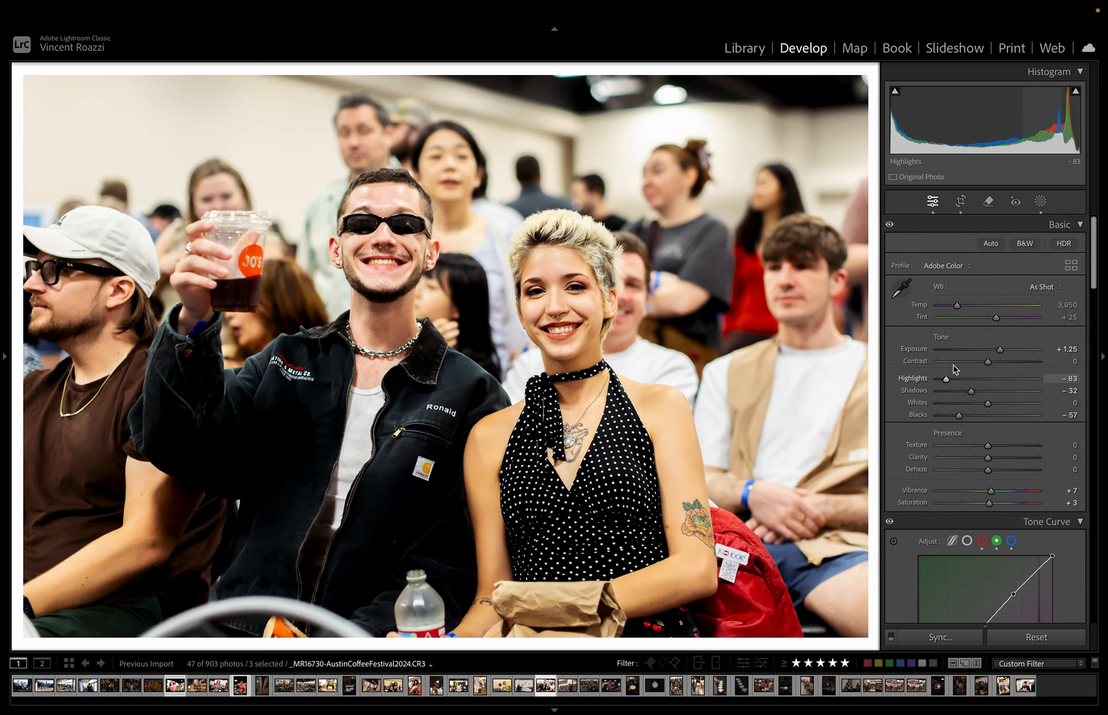
pyautogui.click(1040, 202)
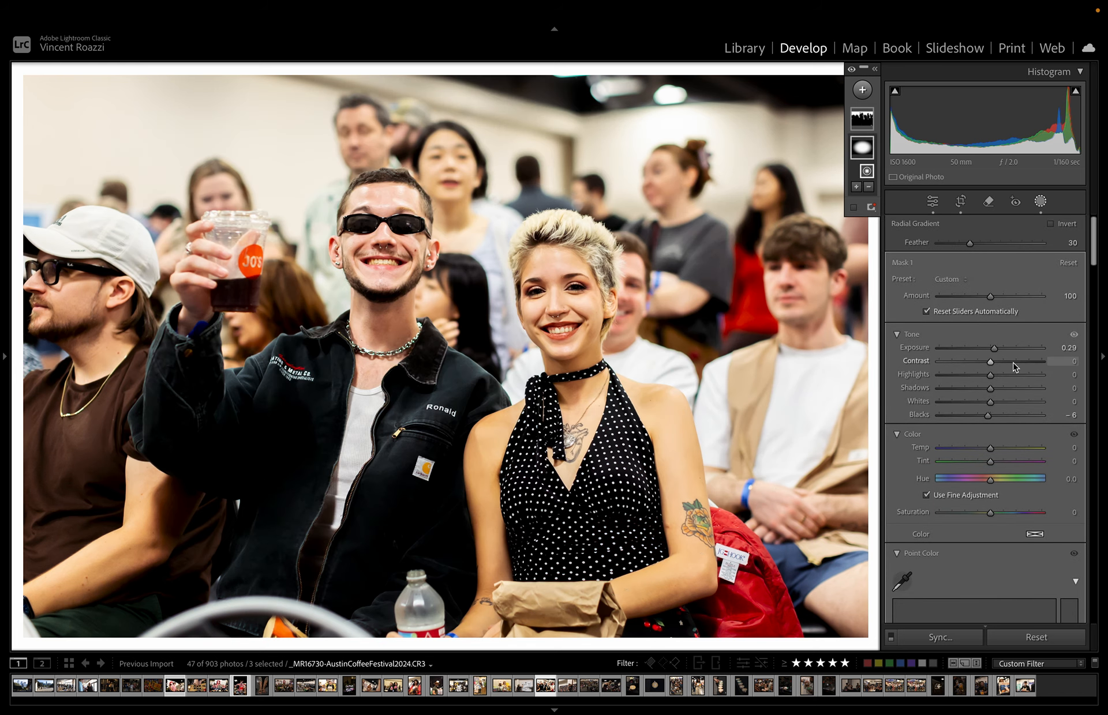
pyautogui.moveTo(993, 348); pyautogui.dragTo(999, 349)
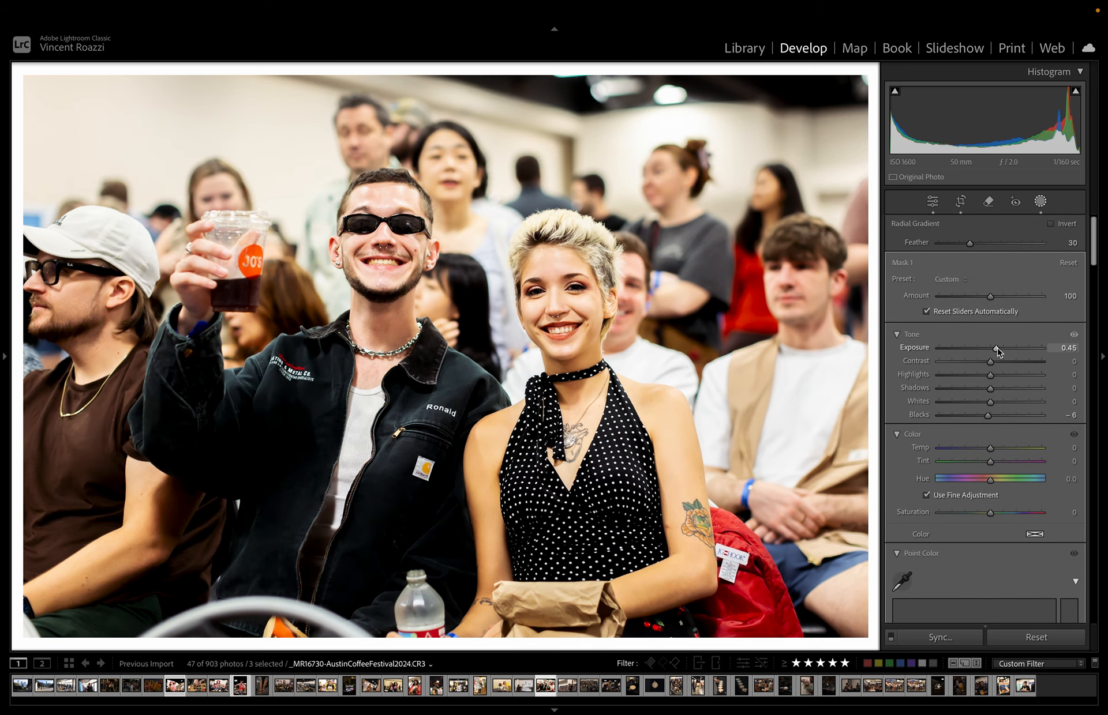
pyautogui.click(1041, 200)
# - Set the photo's Highlights to −100 and overall Exposure to +1.20, and raise the radial gradient mask's Exposure to 0.63
pyautogui.moveTo(944, 380); pyautogui.dragTo(935, 380)
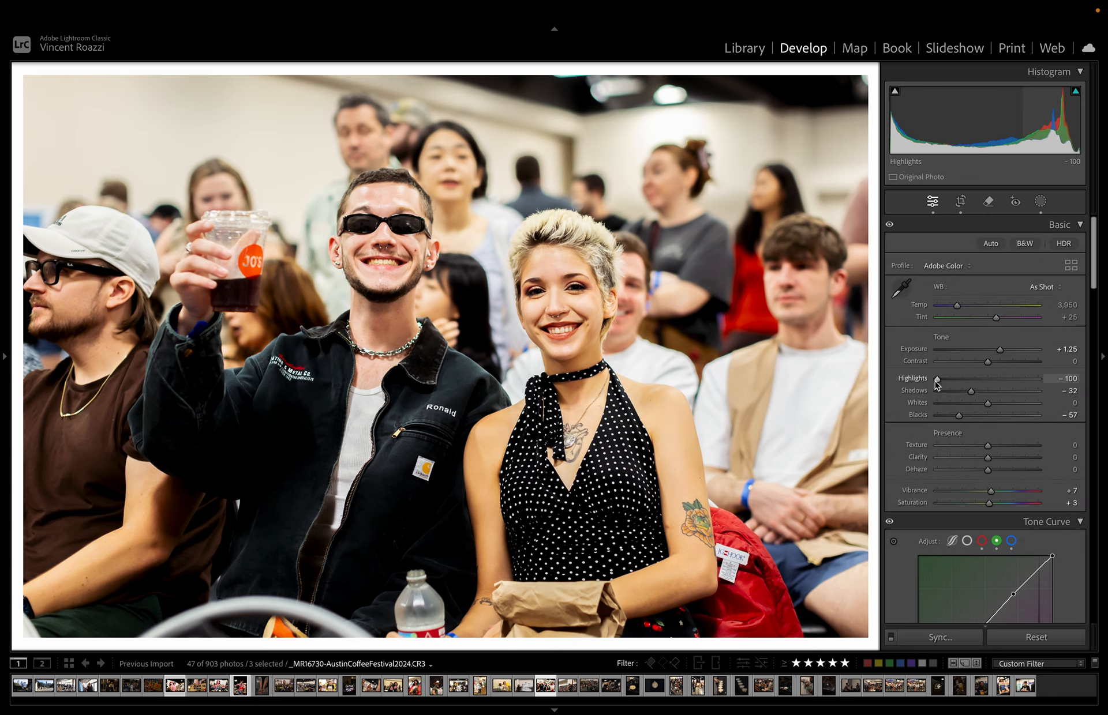
pyautogui.moveTo(1000, 350); pyautogui.dragTo(998, 350)
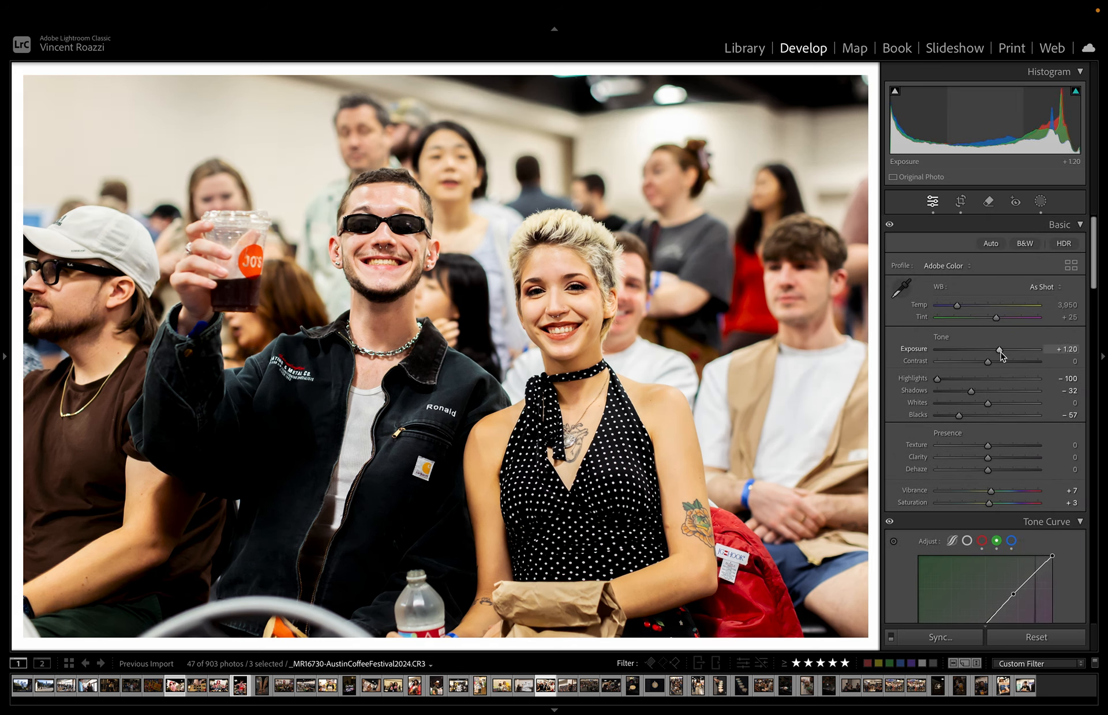
pyautogui.click(1040, 202)
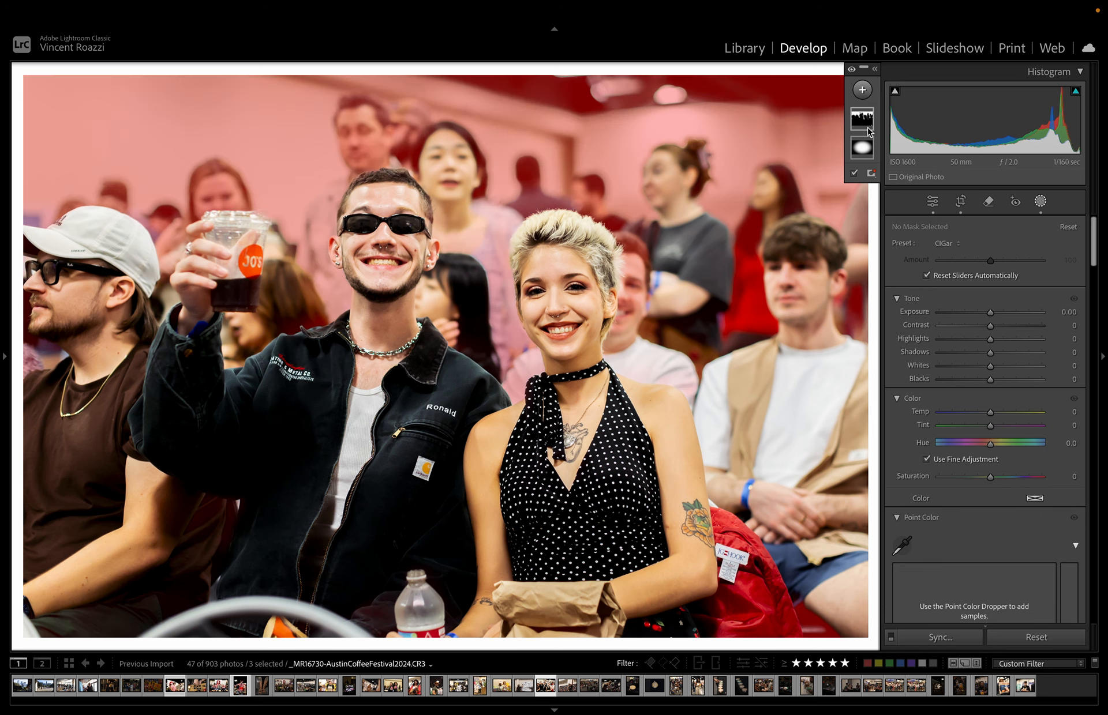
pyautogui.click(862, 148)
pyautogui.moveTo(997, 349); pyautogui.dragTo(1000, 353)
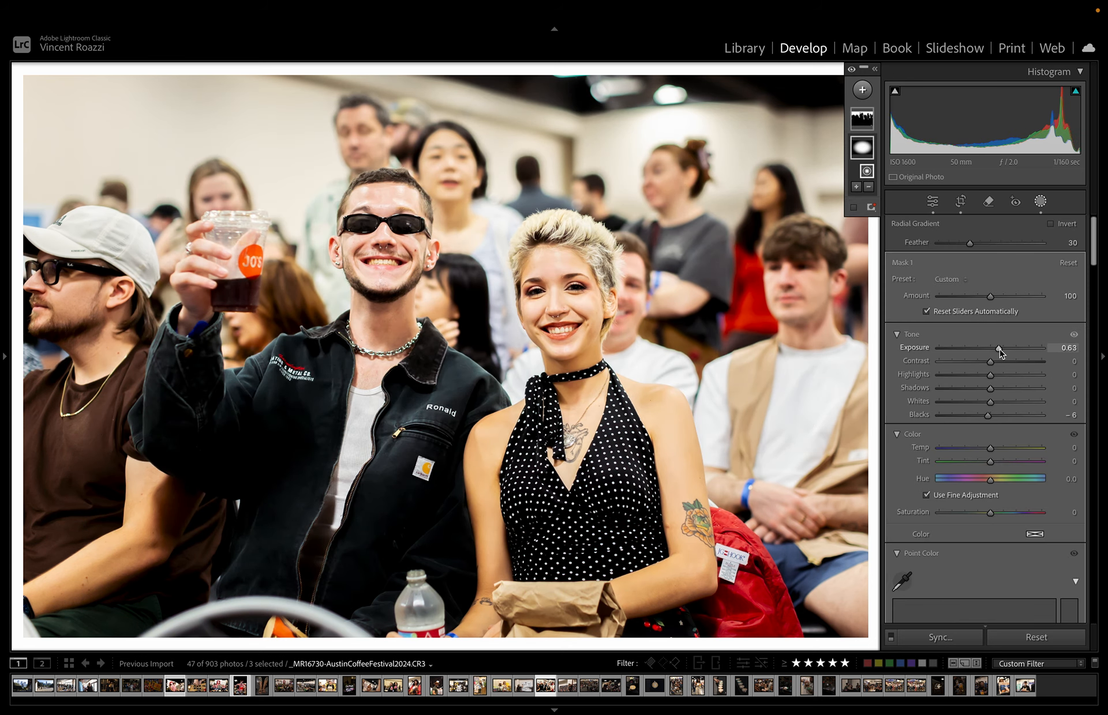
pyautogui.click(1032, 206)
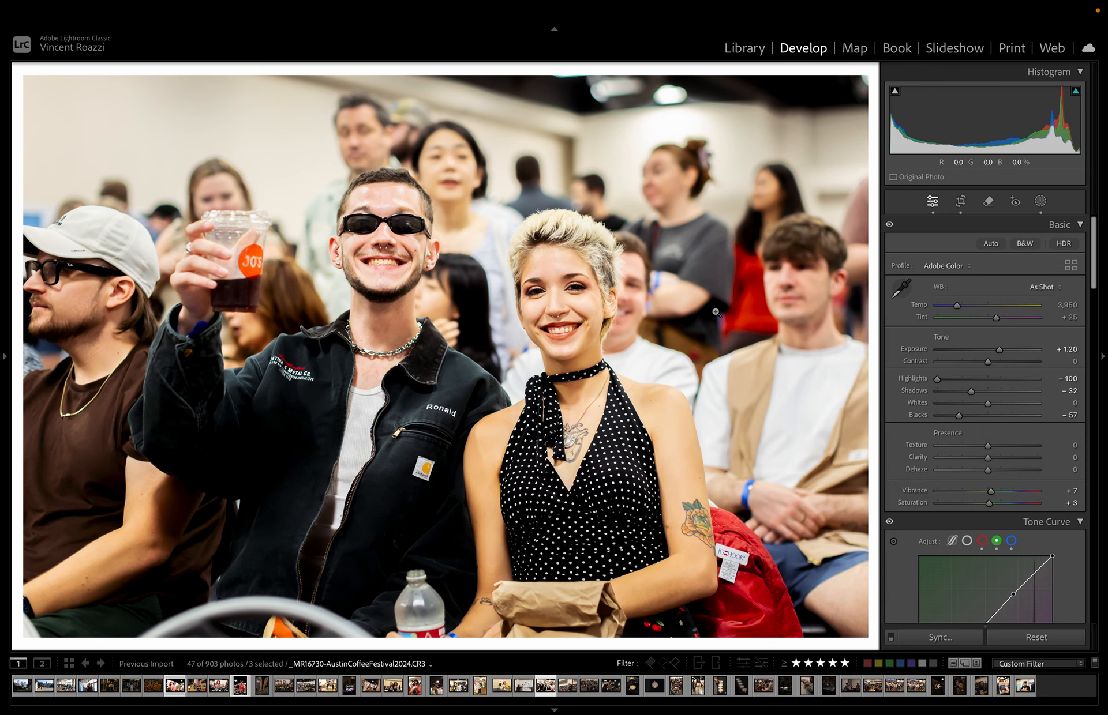
# - Set Temp to 3,954 and Exposure to +1.00 while comparing the edit with the before version
pyautogui.press('\\')
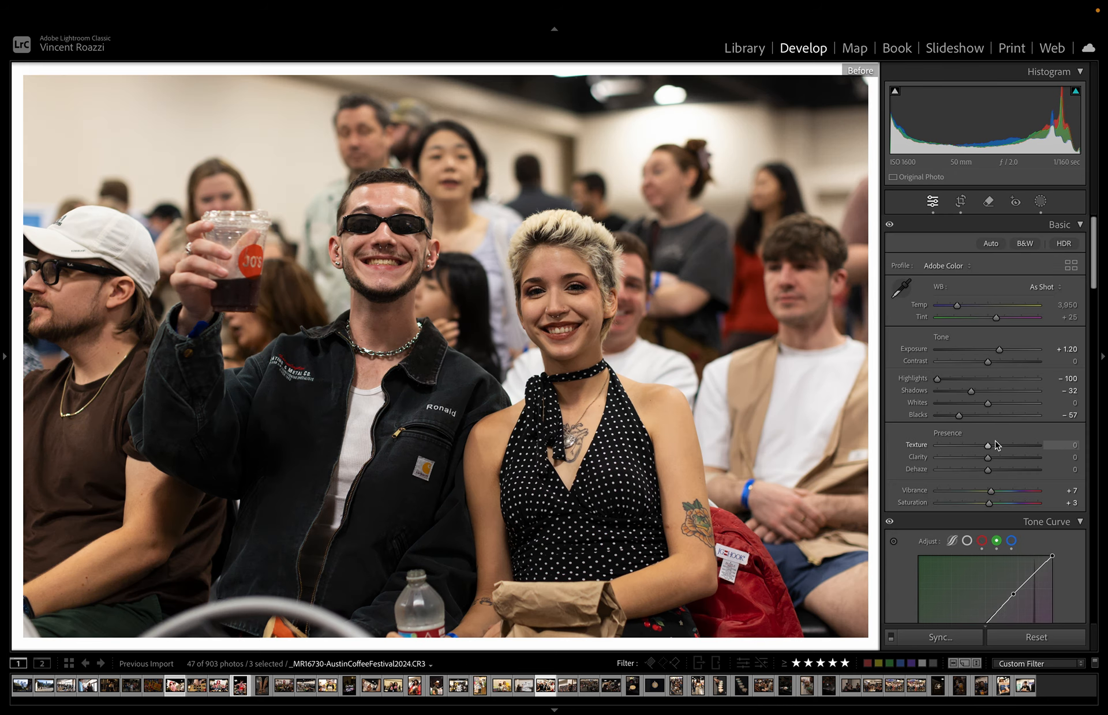
pyautogui.press('\\')
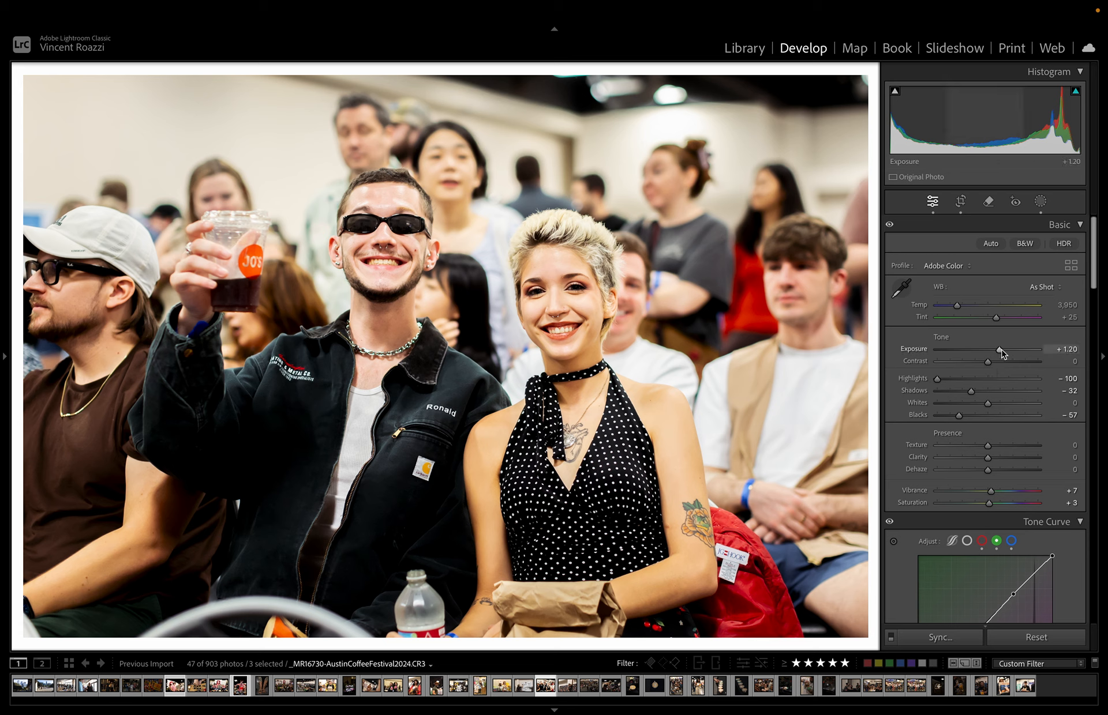
pyautogui.moveTo(954, 309); pyautogui.dragTo(956, 309)
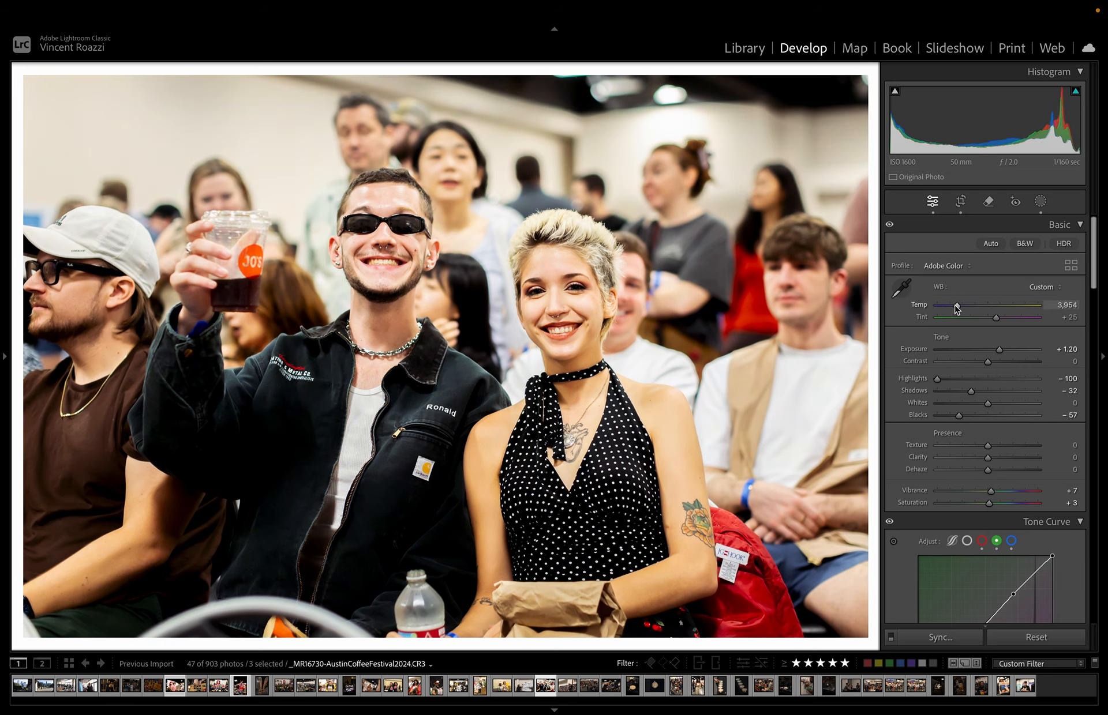
pyautogui.moveTo(999, 349); pyautogui.dragTo(996, 352)
pyautogui.press('\\')
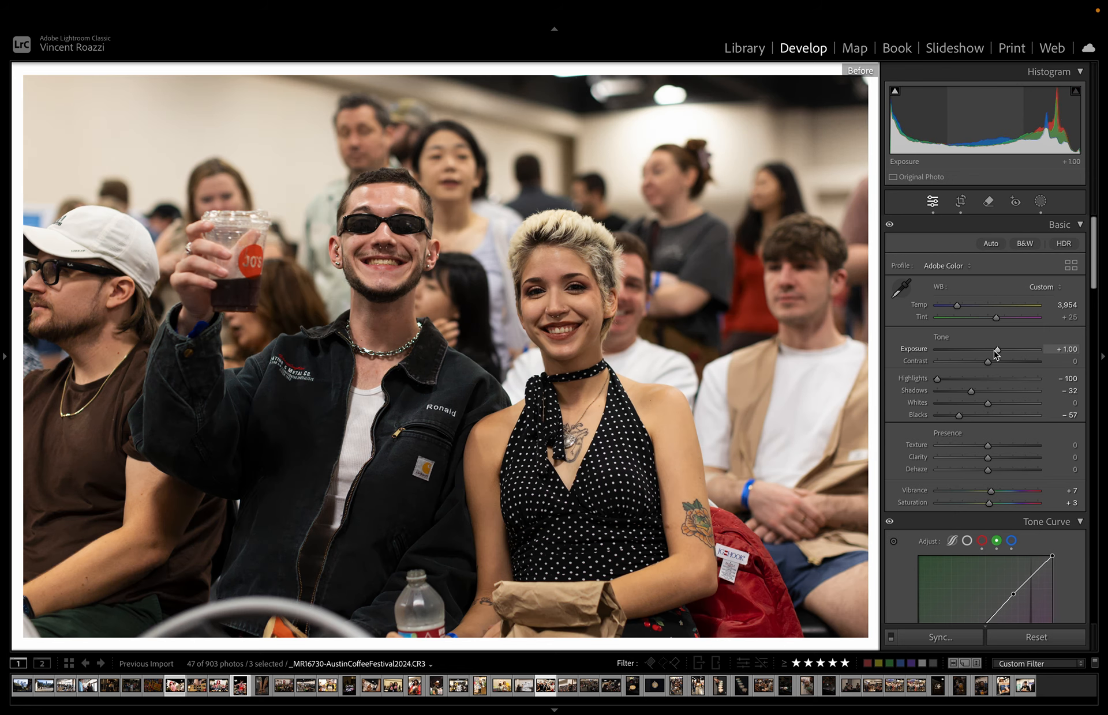
pyautogui.press('\\')
pyautogui.press('\\')
pyautogui.press('\\')
pyautogui.press('\\')
pyautogui.press('\\')
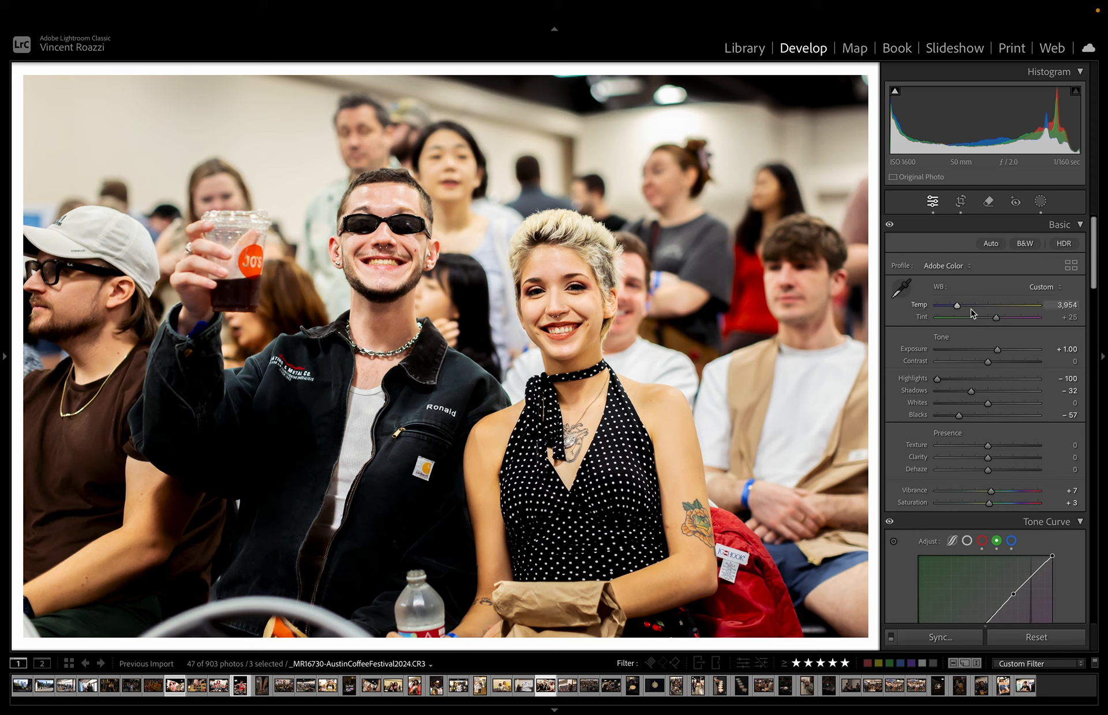
# - Set Tint to +30 and fine-tune the shadow and highlight points of the red channel's tone curve
pyautogui.moveTo(993, 317); pyautogui.dragTo(997, 319)
pyautogui.scroll(-5, 999, 324)
pyautogui.click(982, 309)
pyautogui.moveTo(953, 425); pyautogui.dragTo(955, 426)
pyautogui.moveTo(1017, 359); pyautogui.dragTo(1014, 364)
# - Fine-tune the green tone curve's shadow point and the blue curve's two points, with its highlight point at input 180, output 182
pyautogui.click(996, 309)
pyautogui.moveTo(955, 426); pyautogui.dragTo(954, 431)
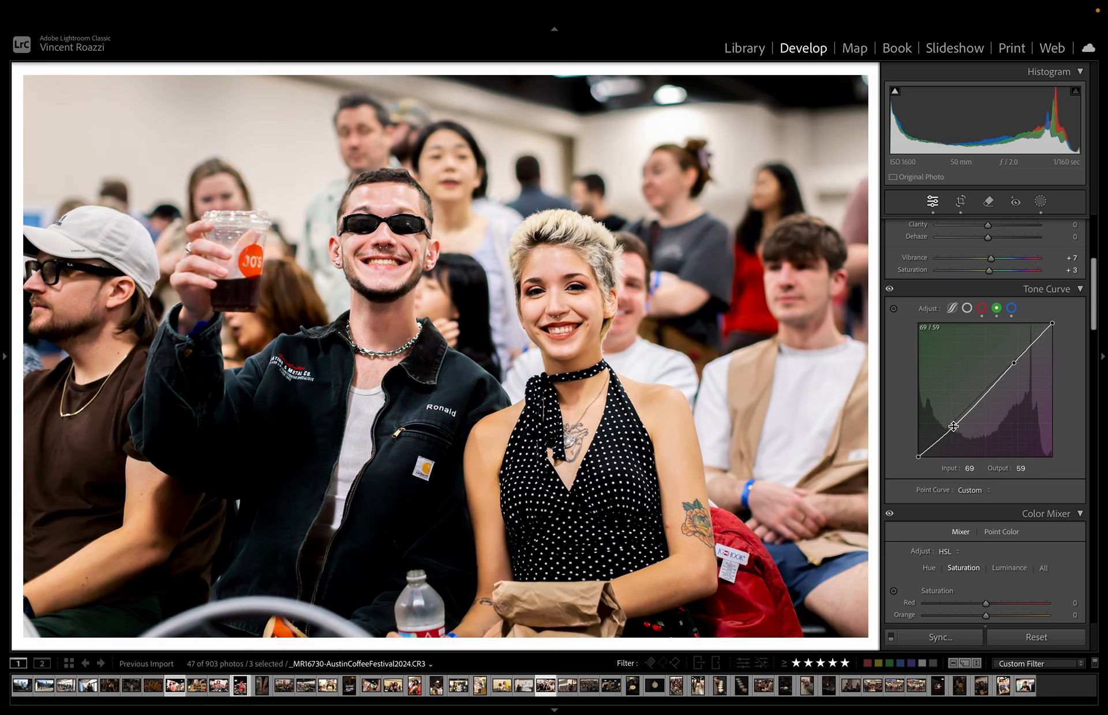
pyautogui.click(1011, 308)
pyautogui.moveTo(1015, 363); pyautogui.dragTo(1013, 362)
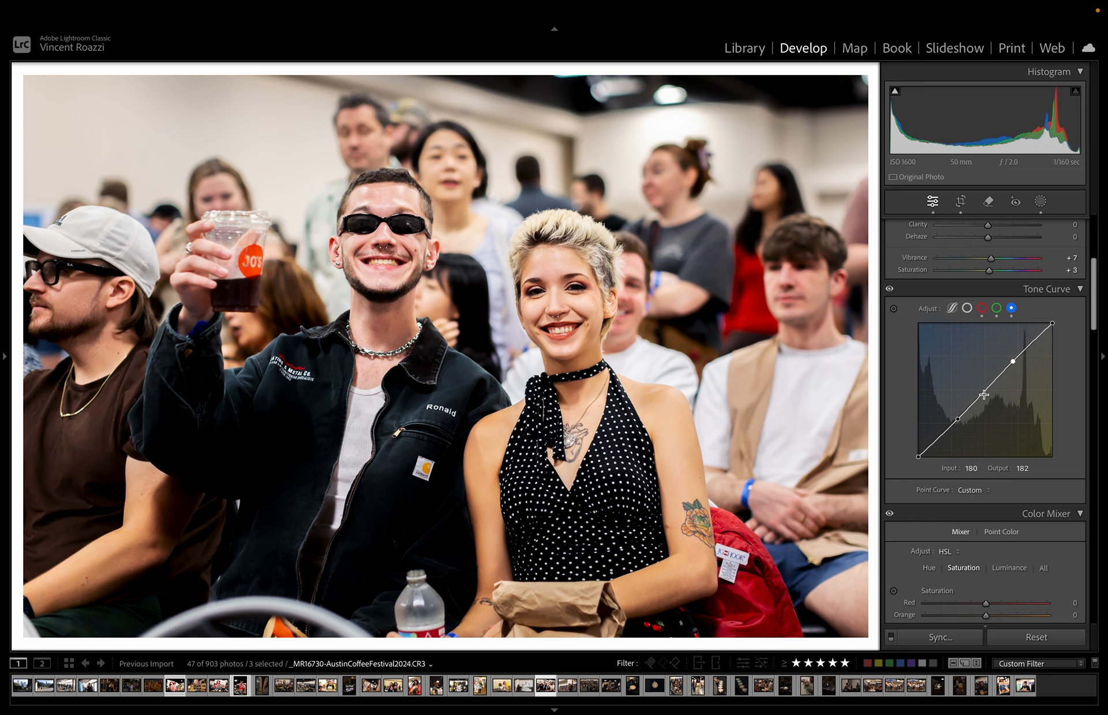
pyautogui.moveTo(956, 421); pyautogui.dragTo(955, 419)
pyautogui.scroll(5, 1044, 375)
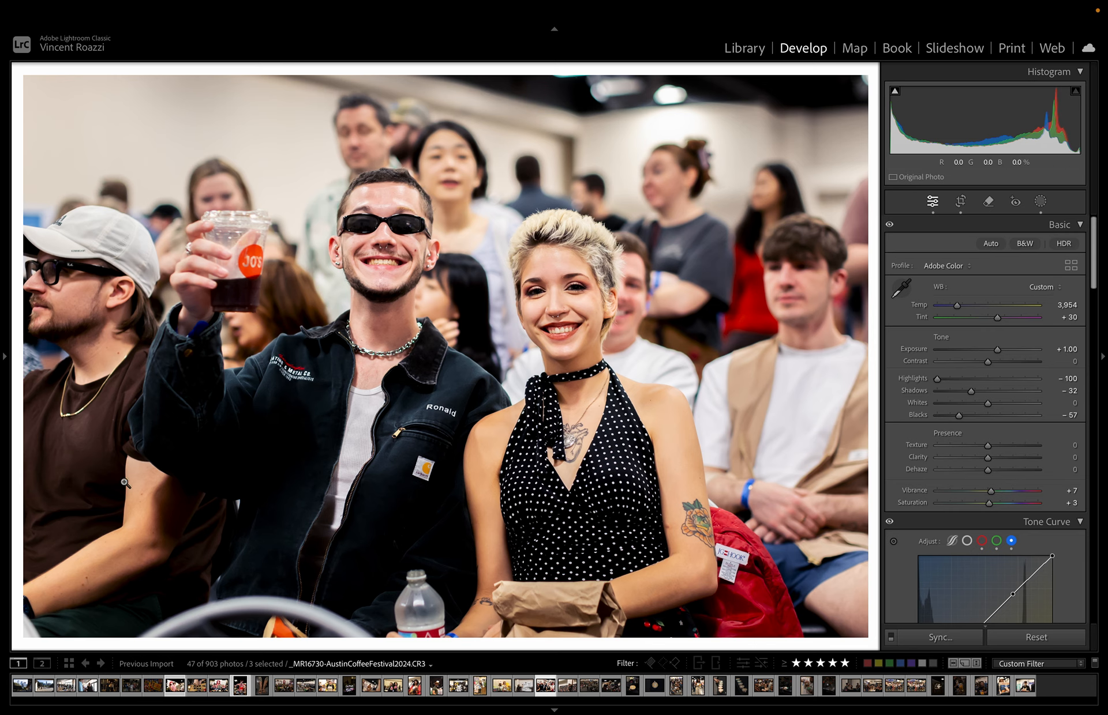
# - Return to the photo grid and select only the portrait of the man in the brown hat (20)
pyautogui.press('g')
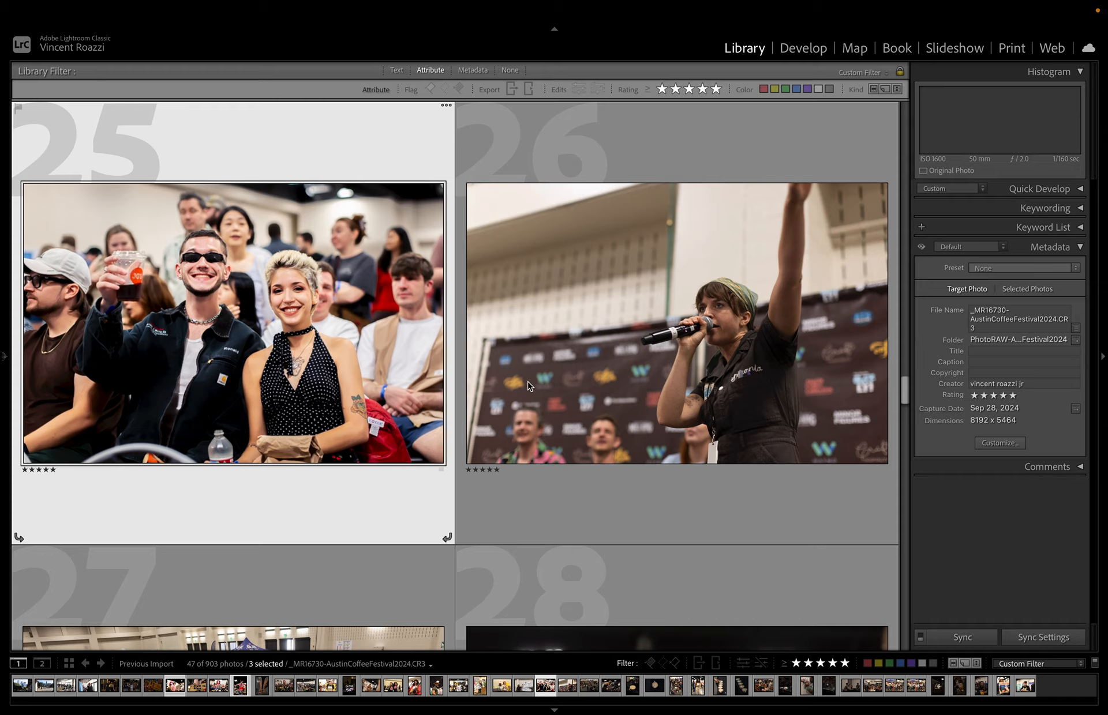
pyautogui.scroll(5, 528, 382)
pyautogui.scroll(10, 527, 386)
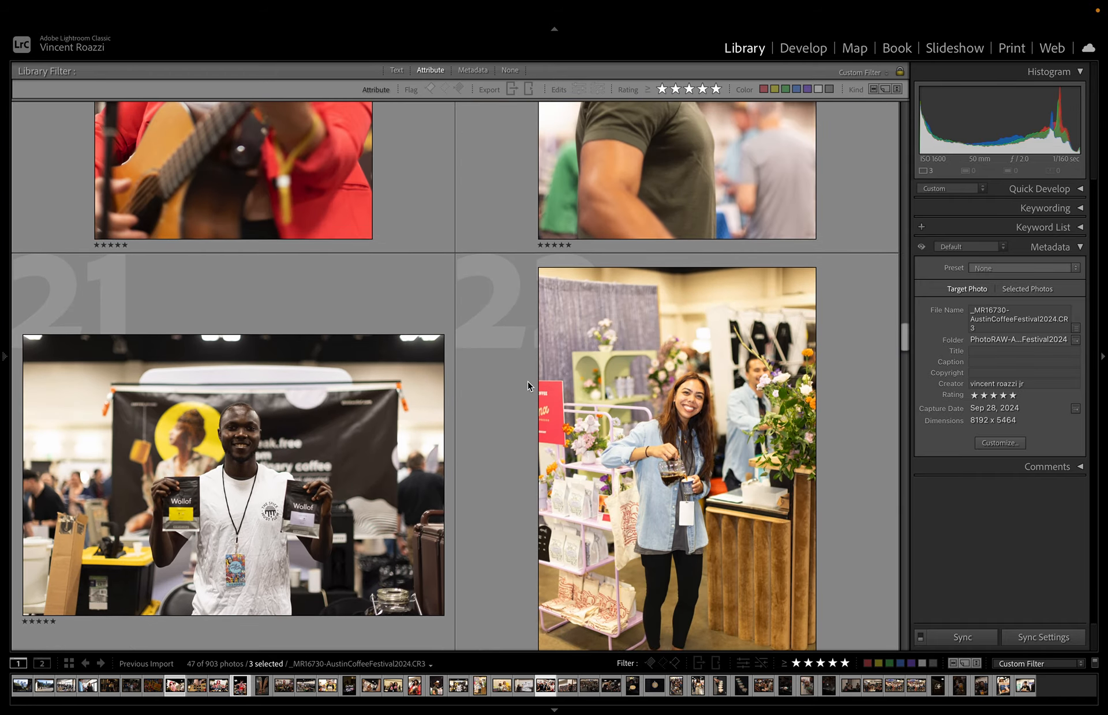
pyautogui.scroll(-8, 530, 386)
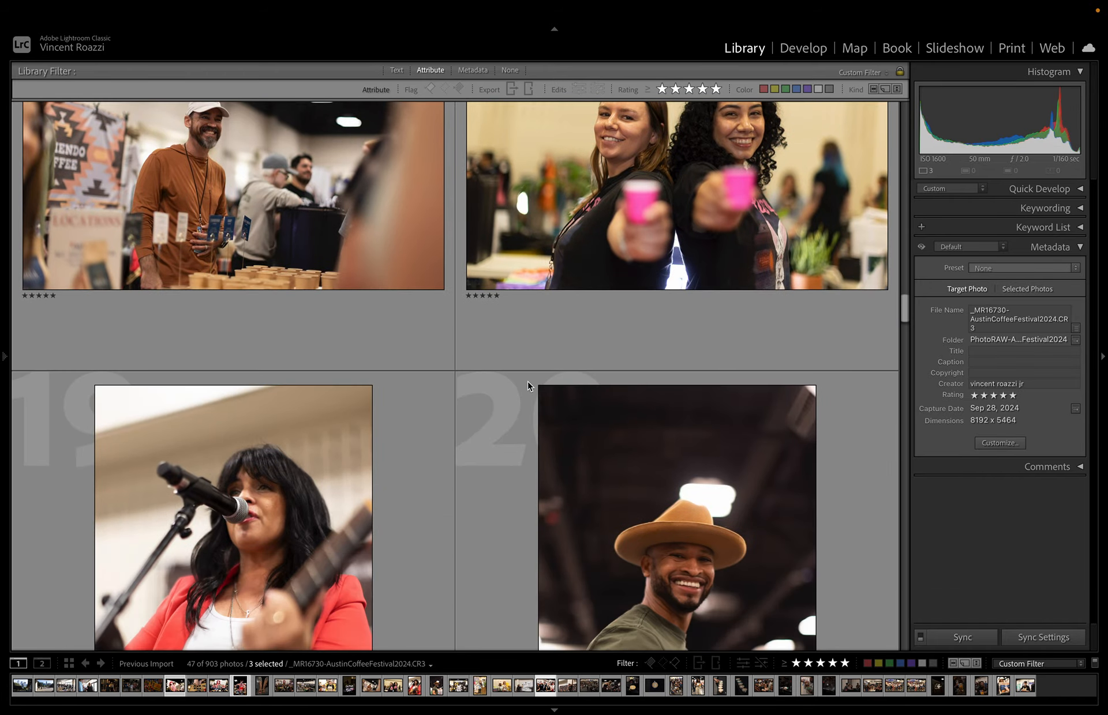
pyautogui.click(621, 382)
pyautogui.scroll(-4, 618, 390)
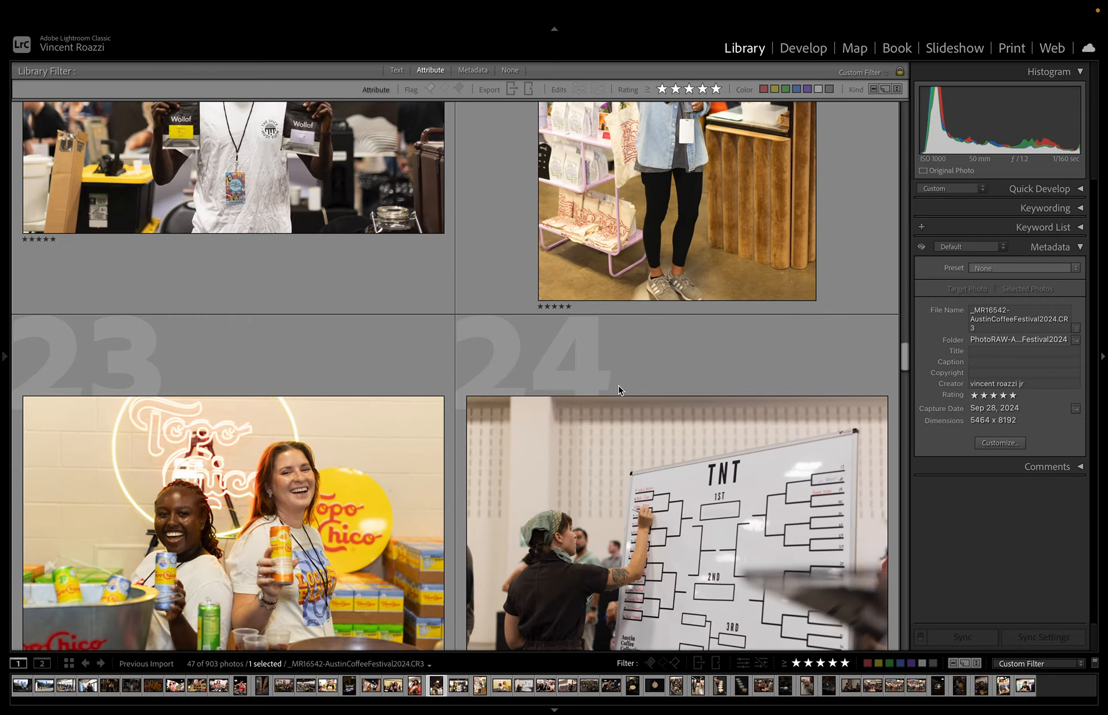
# - Open the hat portrait in Develop, reveal the presets list and preview the Austin Coffee Festival Exhibitors preset on it
pyautogui.click(802, 46)
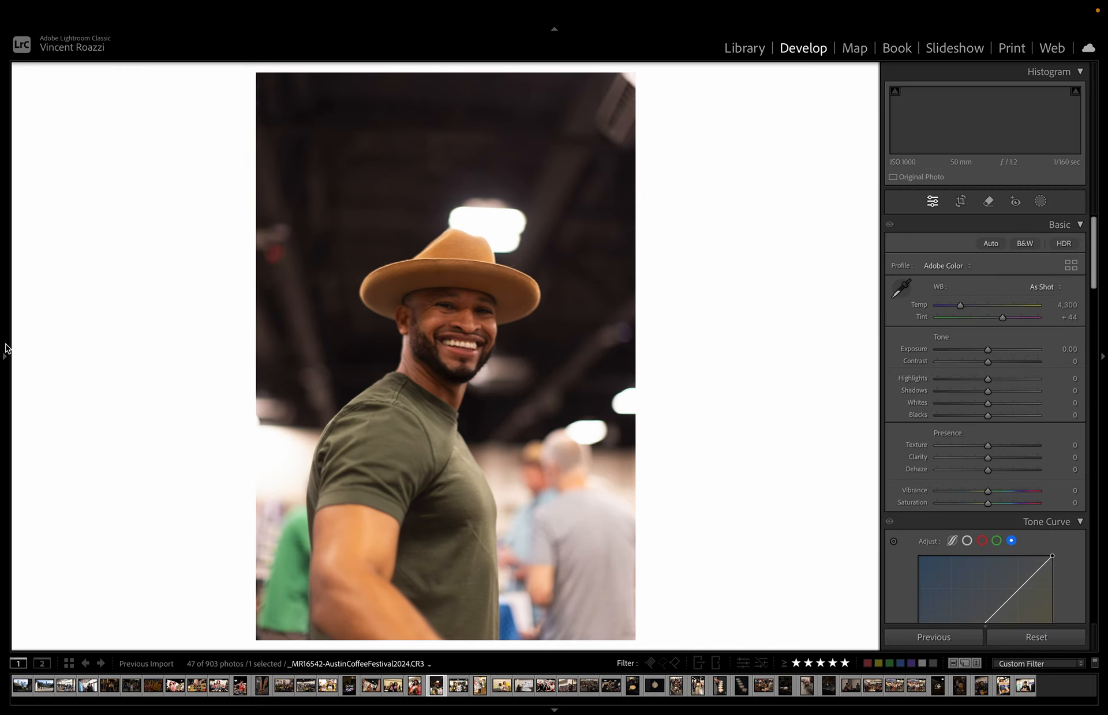
pyautogui.click(6, 348)
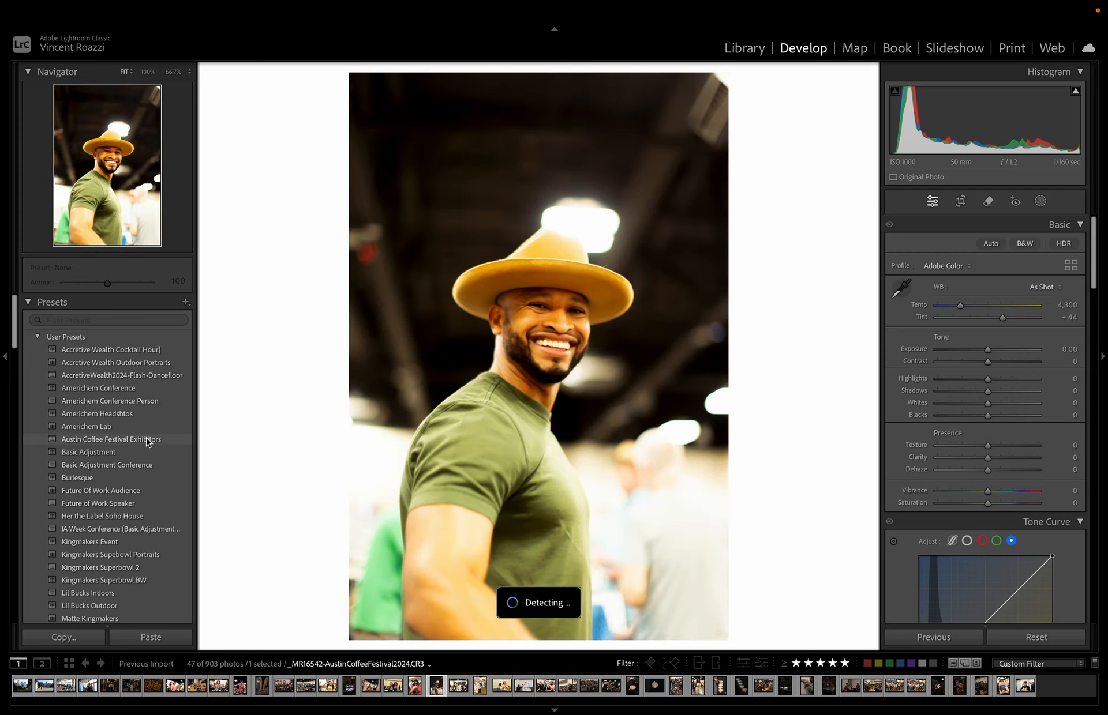
pyautogui.click(750, 50)
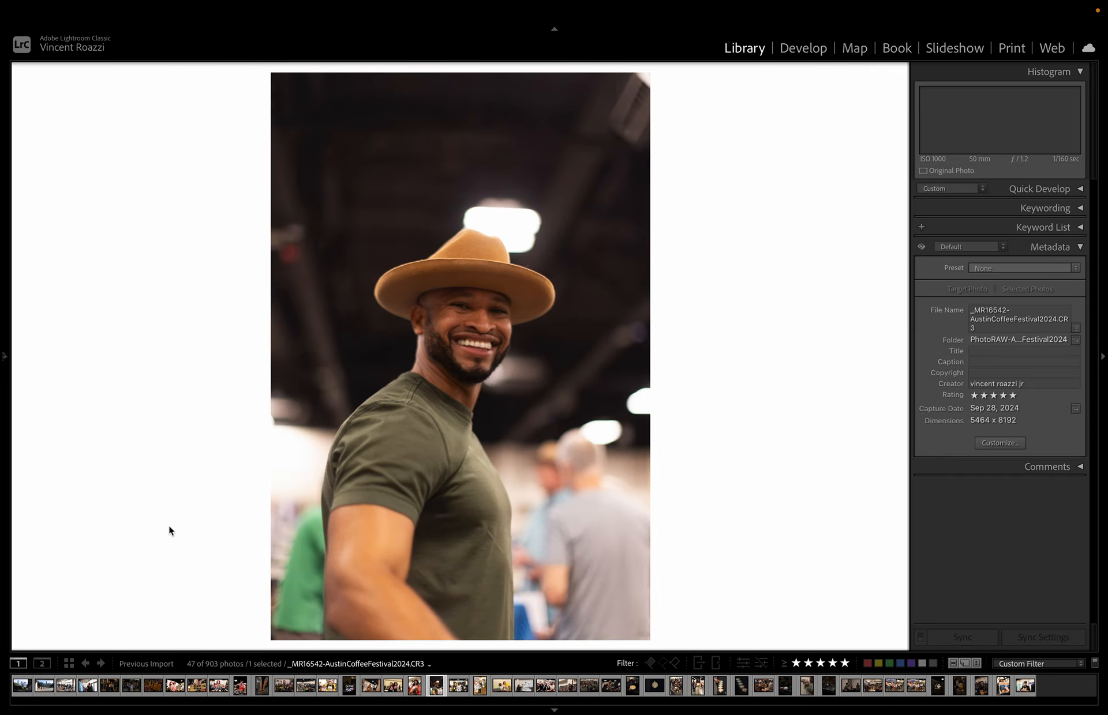
# - Find the wide exhibition hall photo with the Loveramics booth (14) in the grid and open it in Develop
pyautogui.click(69, 664)
pyautogui.scroll(10, 403, 418)
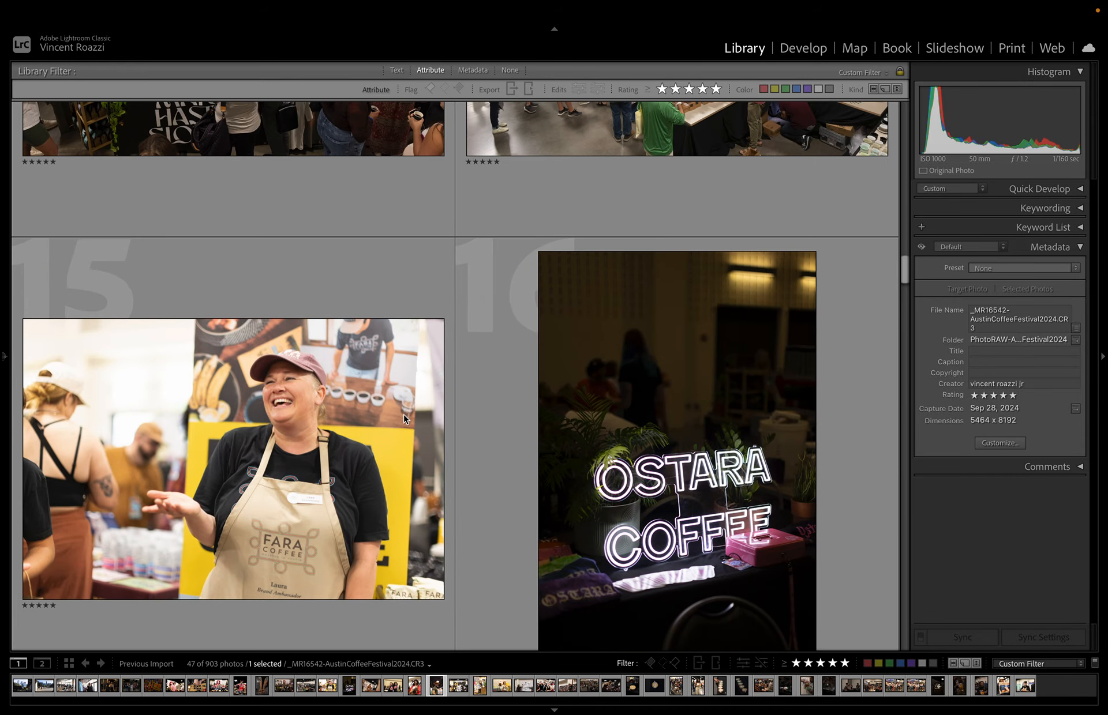
pyautogui.scroll(-1, 649, 532)
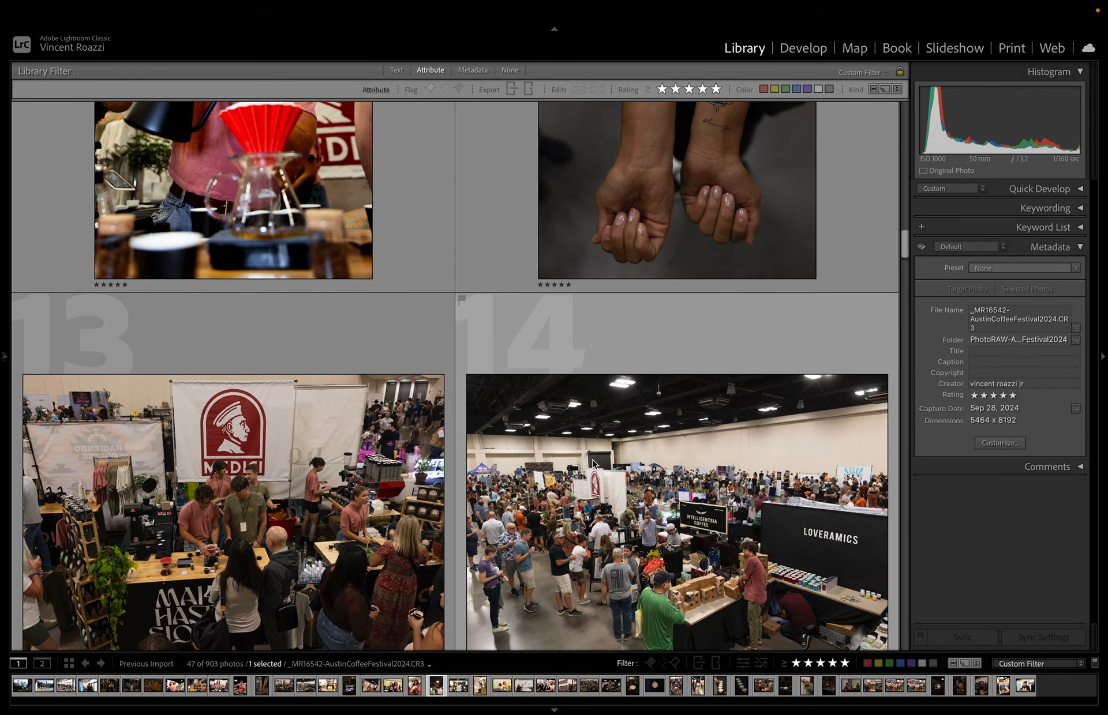
pyautogui.doubleClick(646, 479)
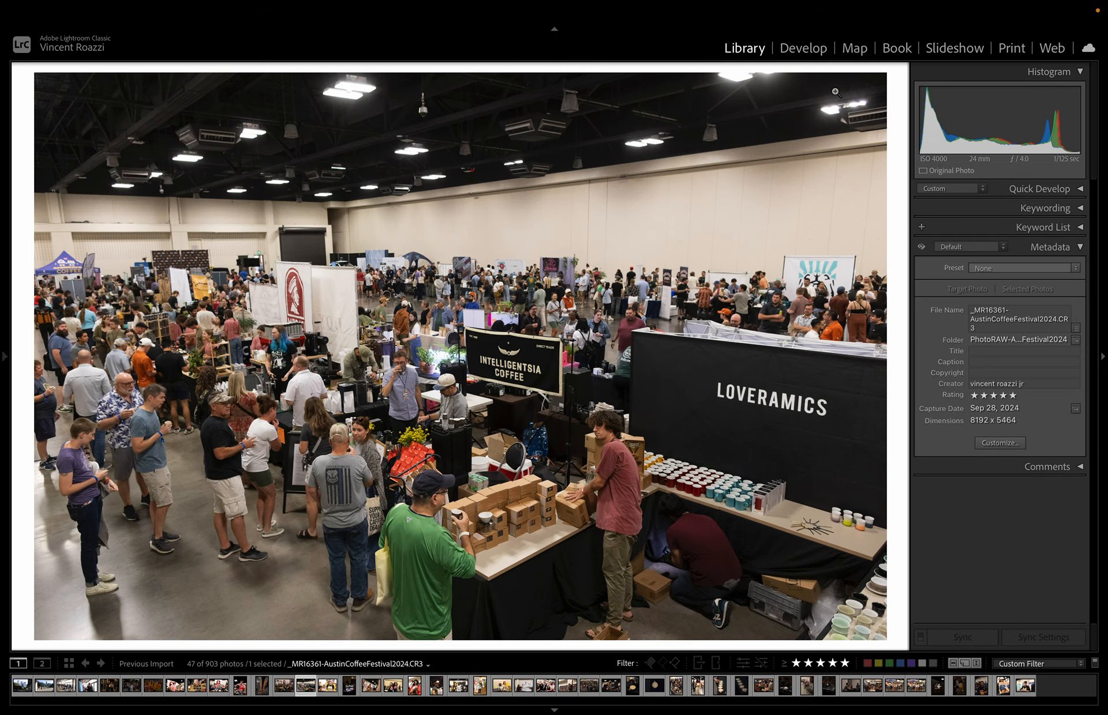
pyautogui.click(813, 51)
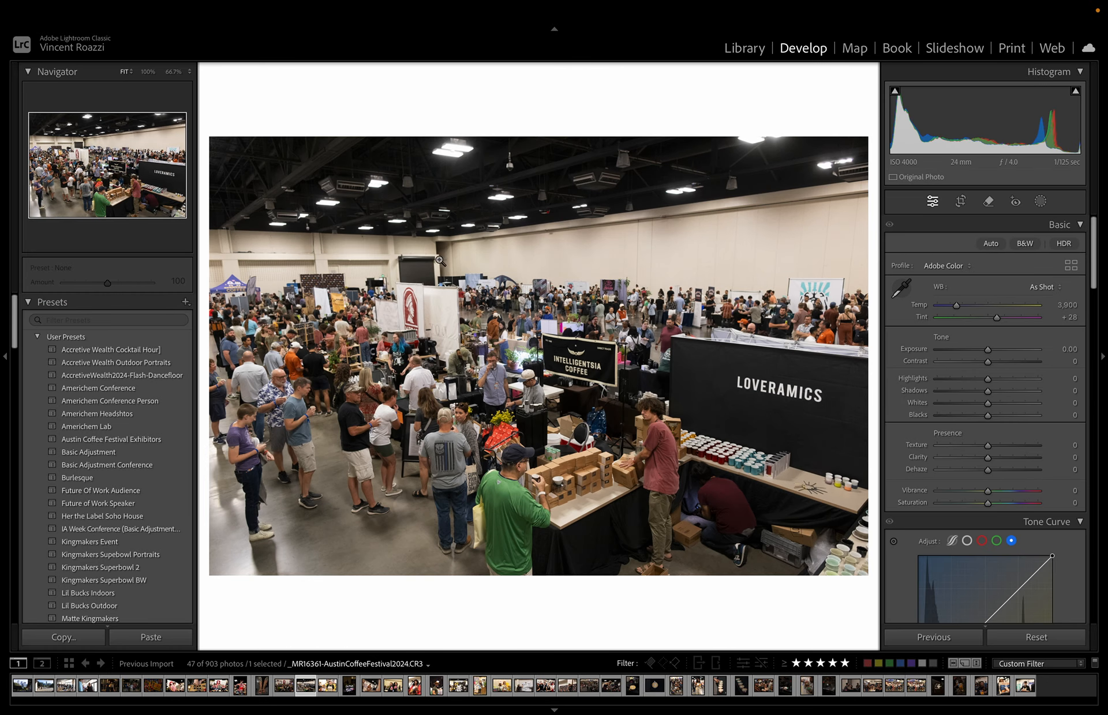
# - Straighten the hall photo slightly, apply the Austin Coffee Festival Exhibitors preset, and hide the presets list
pyautogui.press('r')
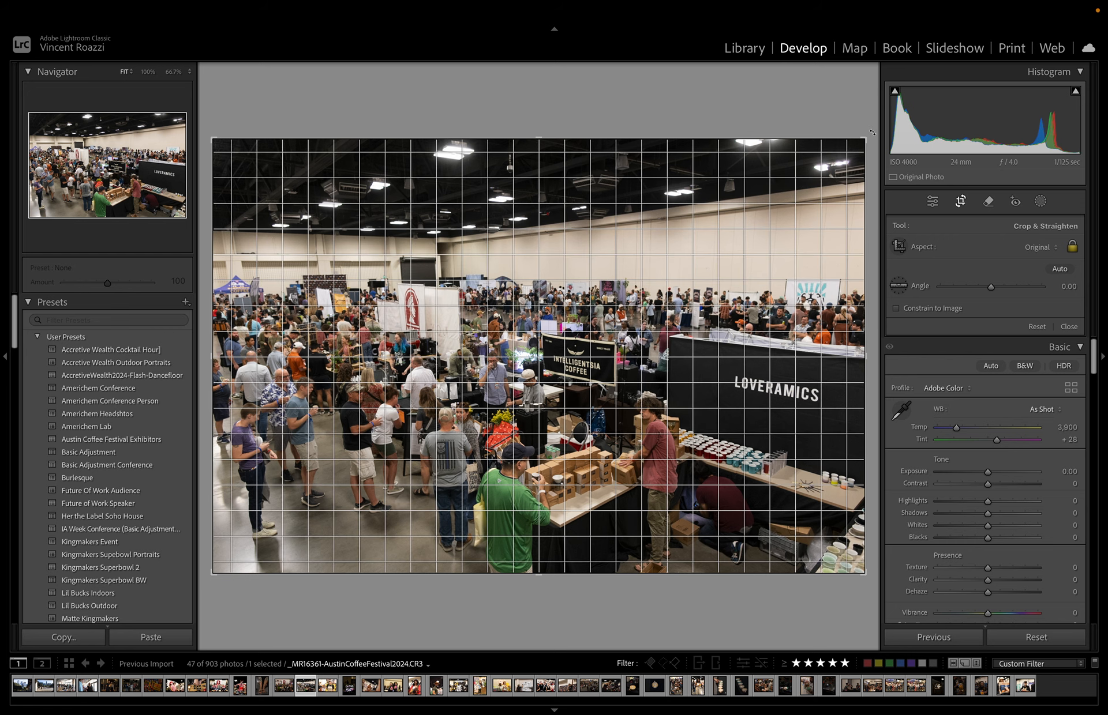
pyautogui.click(155, 439)
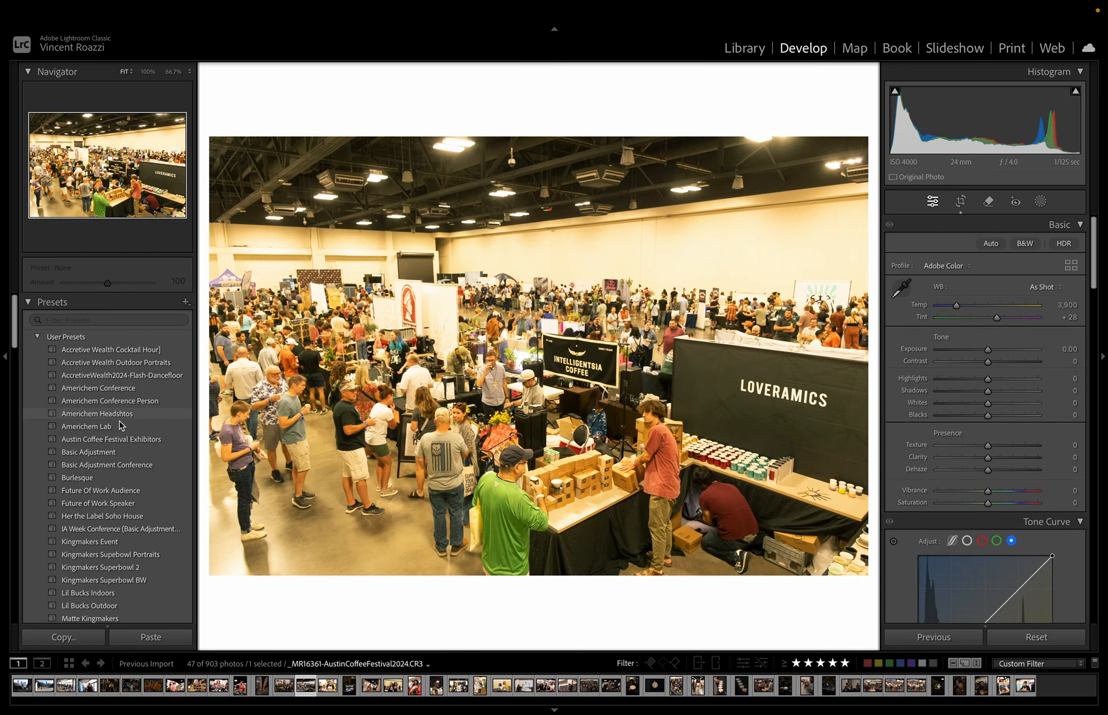
pyautogui.click(121, 440)
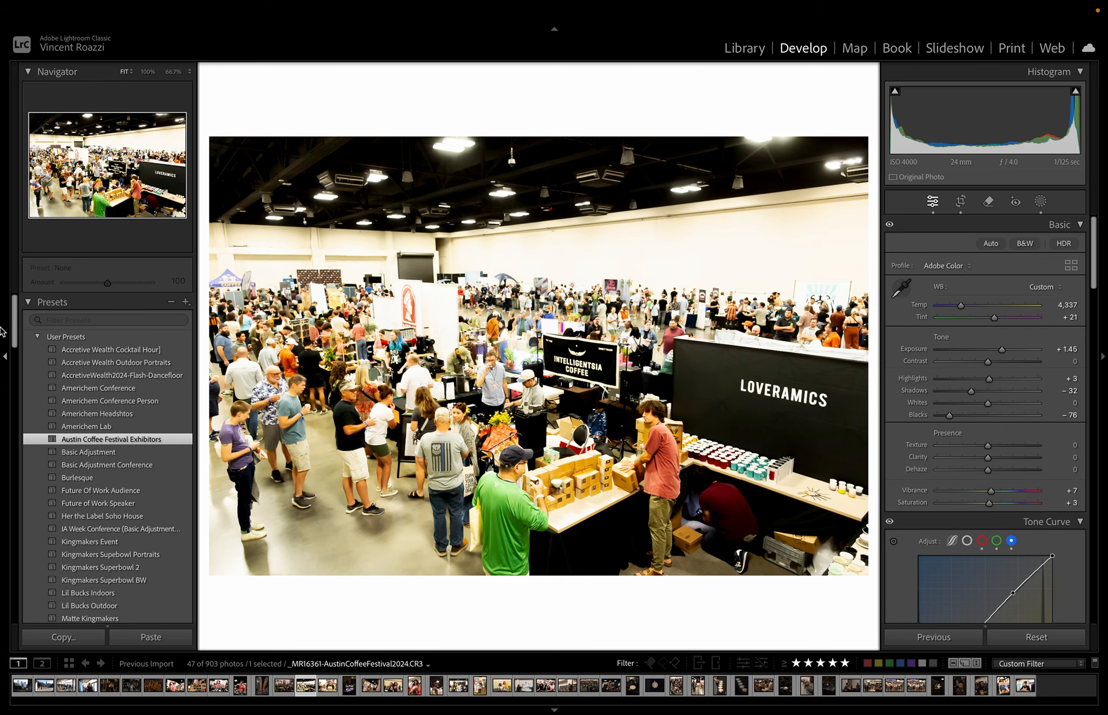
pyautogui.click(5, 334)
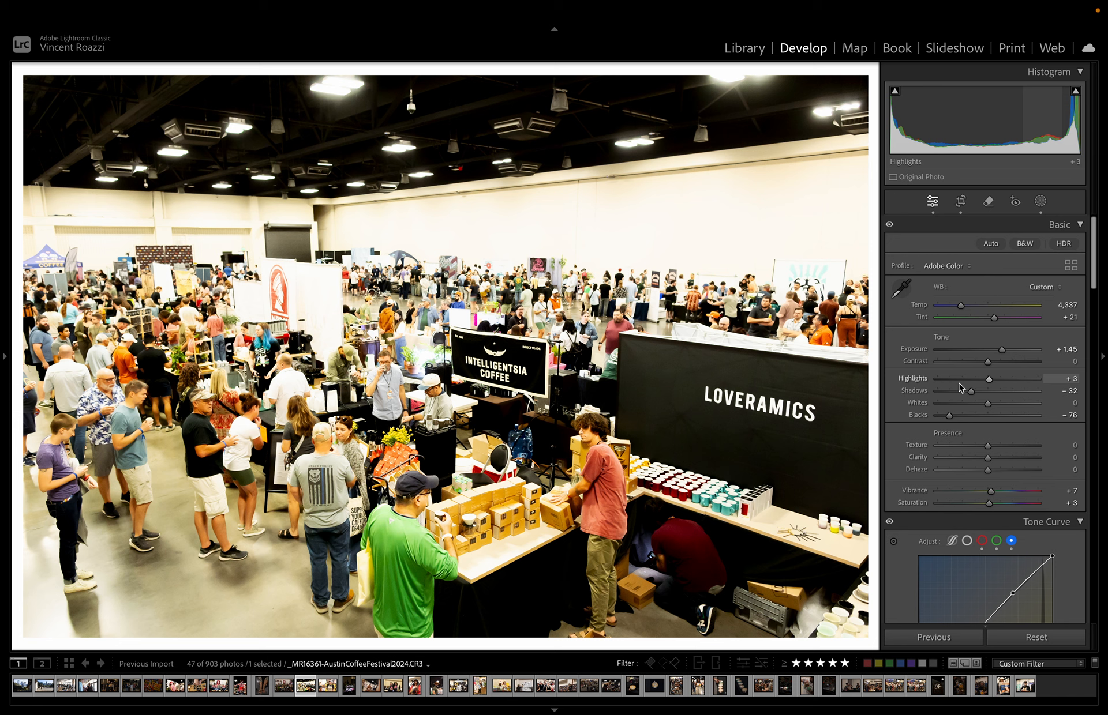
# - Delete both masks that came with the preset, the radial one and the background one
pyautogui.click(1040, 201)
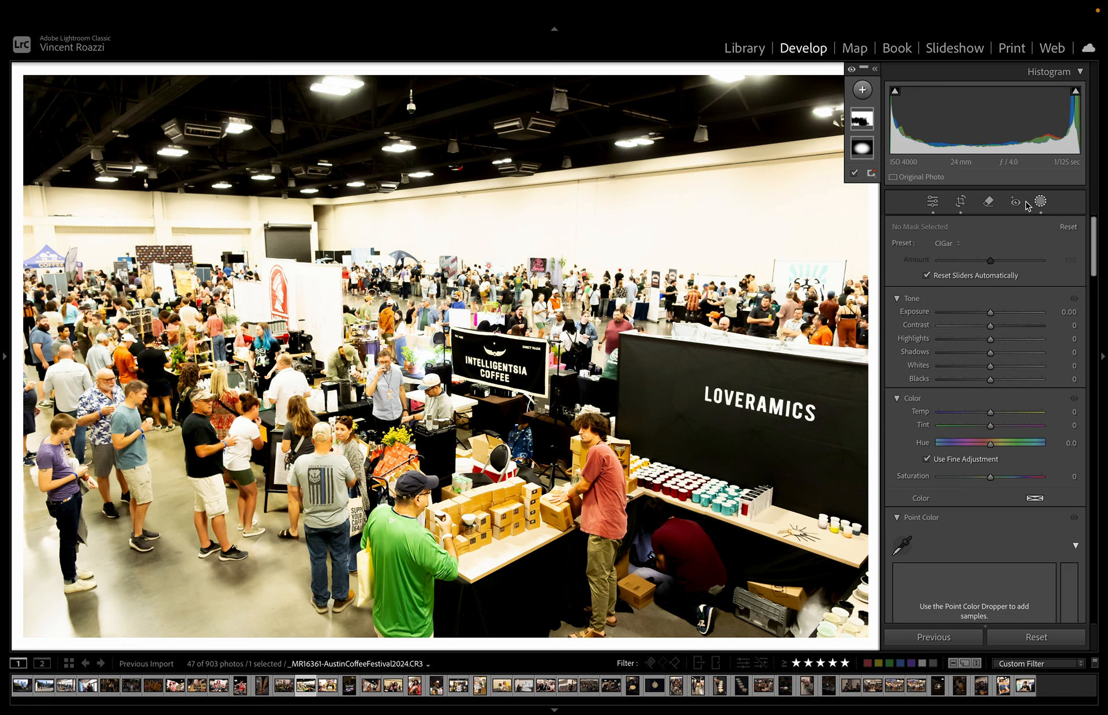
pyautogui.click(867, 152)
pyautogui.click(860, 121)
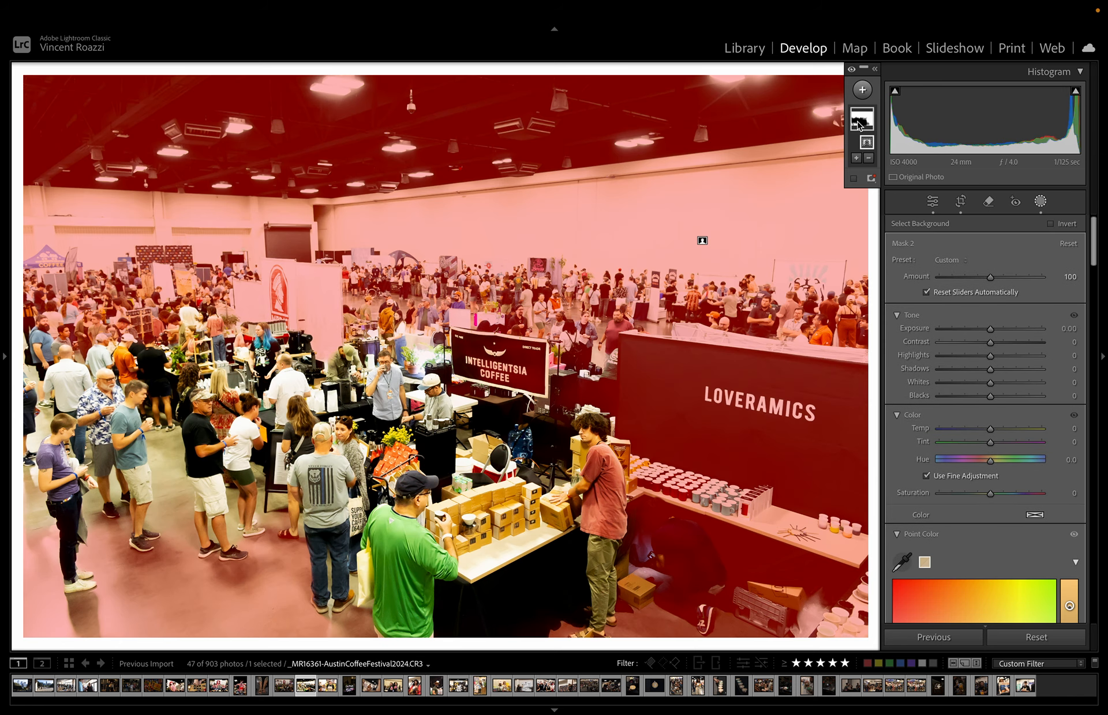
pyautogui.press('Delete')
pyautogui.click(1045, 200)
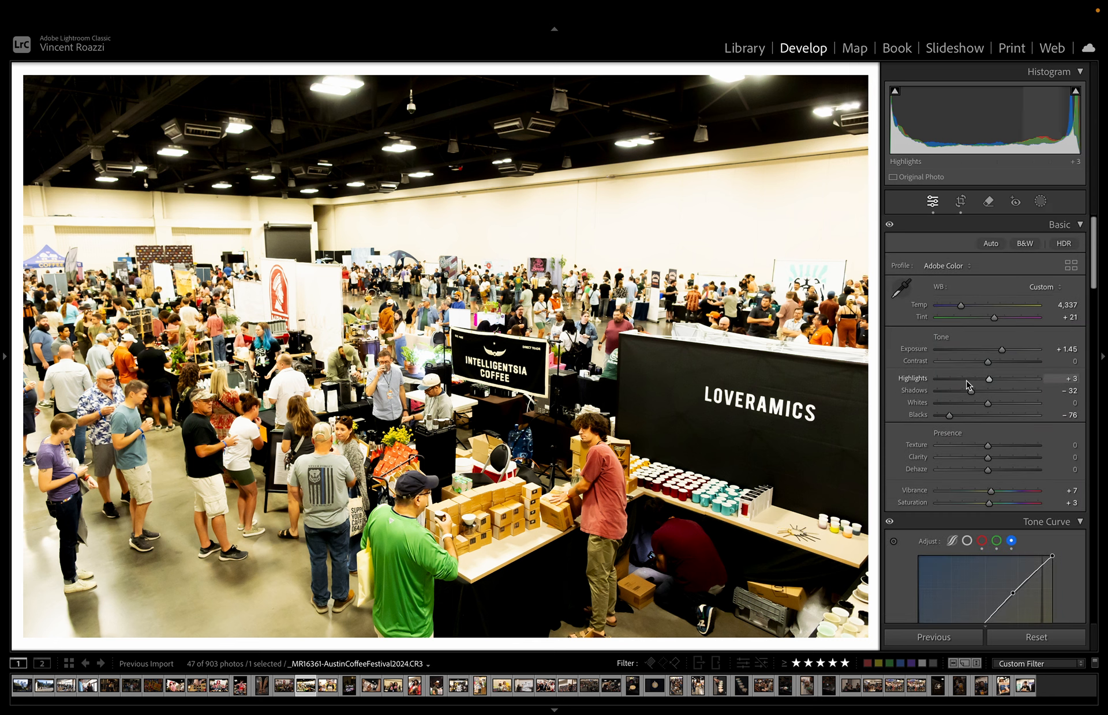
# - Reset Blacks, Highlights, Shadows and Exposure to 0
pyautogui.moveTo(964, 384); pyautogui.dragTo(929, 384)
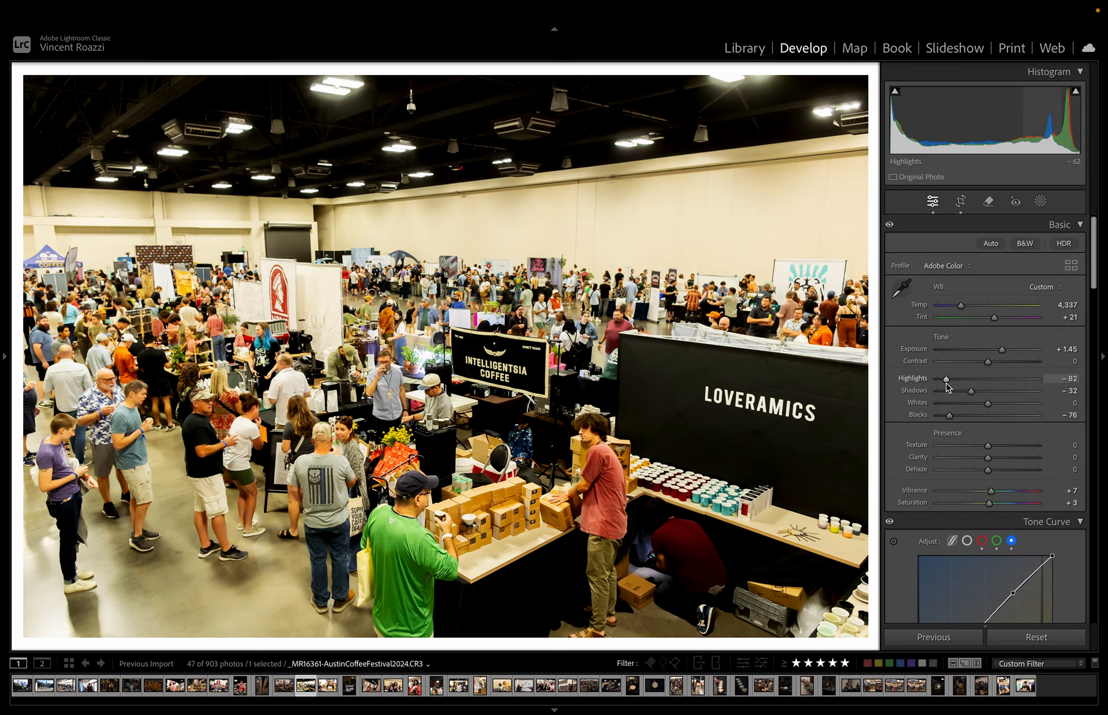
pyautogui.doubleClick(951, 416)
pyautogui.doubleClick(947, 381)
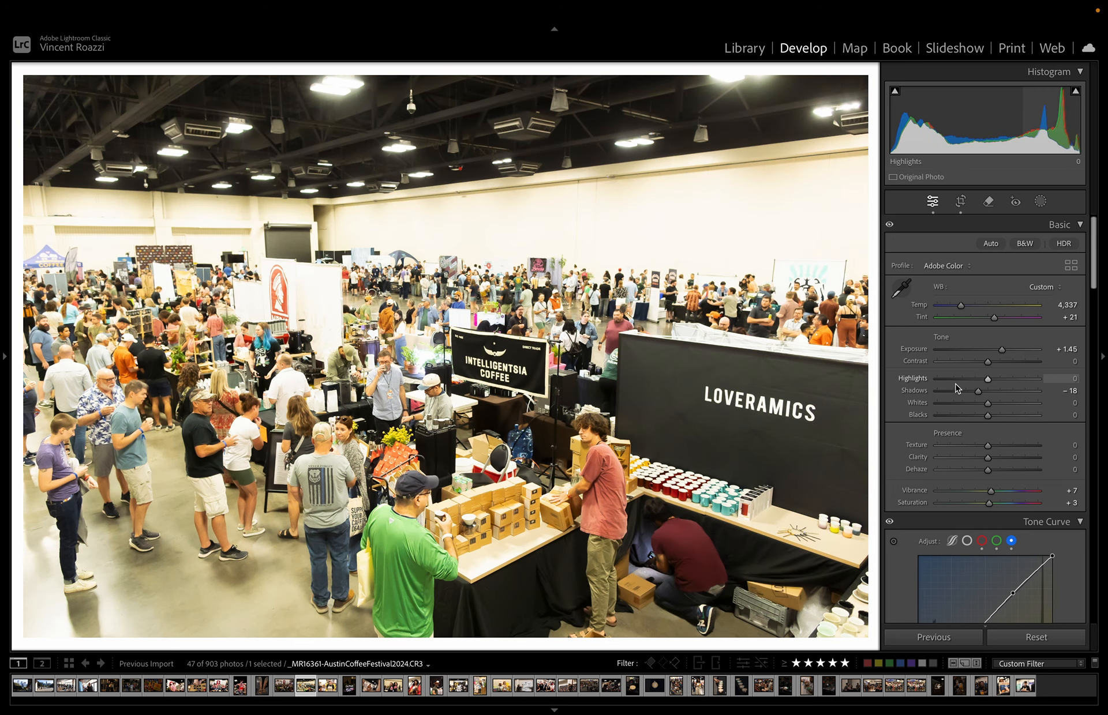
pyautogui.doubleClick(974, 392)
pyautogui.doubleClick(998, 350)
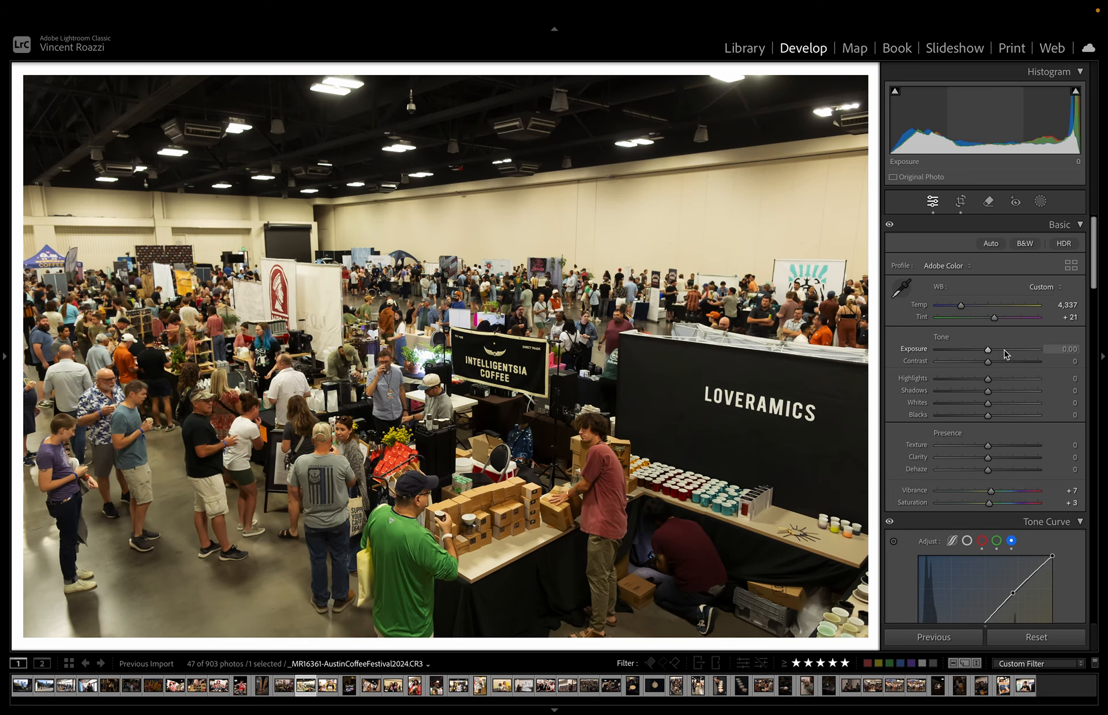
# - Compare the photo with and without its tone curve, and the edit with the before version
pyautogui.click(895, 526)
pyautogui.click(896, 527)
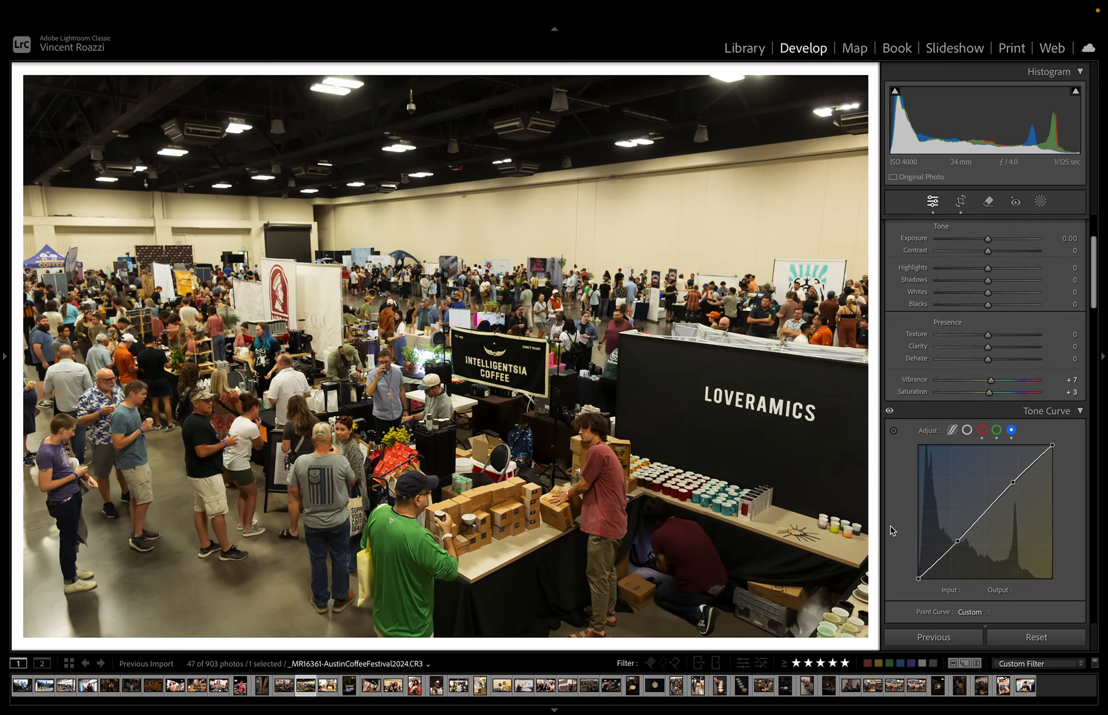
pyautogui.click(889, 411)
pyautogui.click(892, 410)
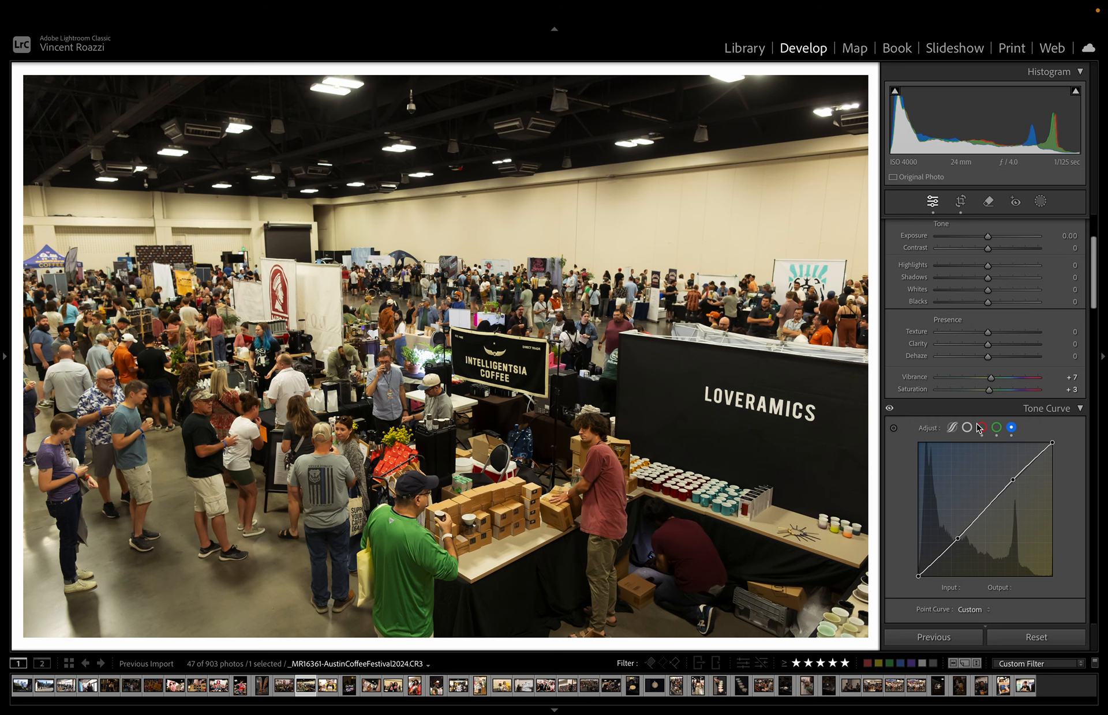
pyautogui.scroll(3, 990, 375)
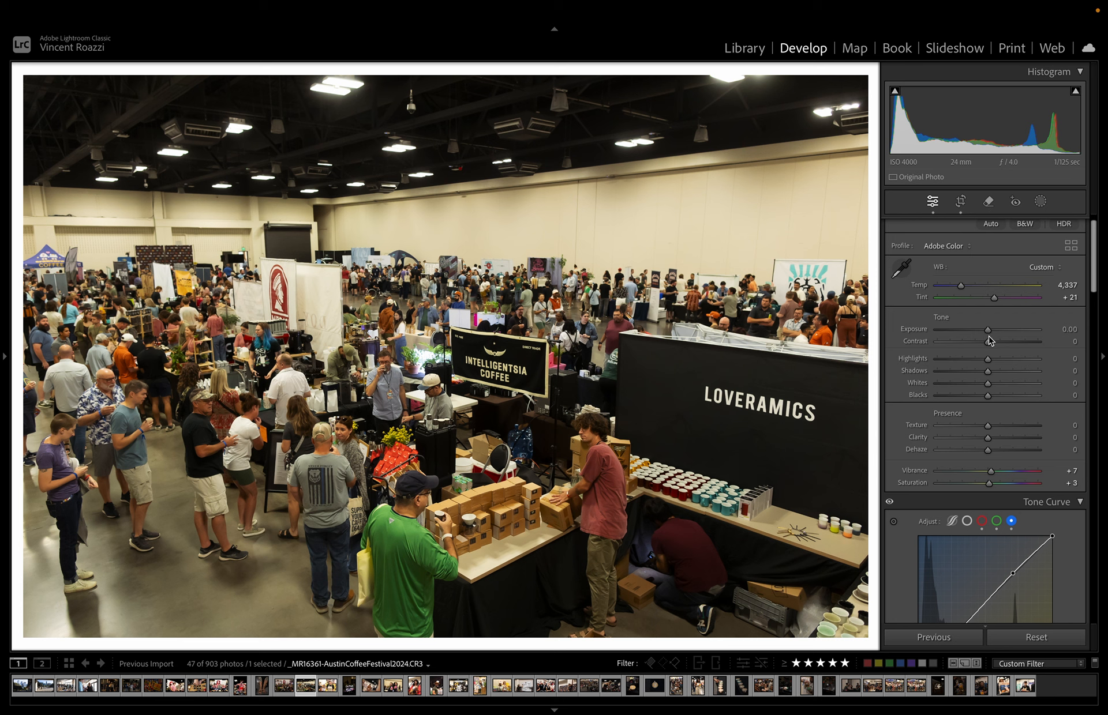
pyautogui.press('\\')
pyautogui.press('\\')
# - Set the white balance to As Shot, Exposure to +1.00, Highlights to −31 and Blacks to −39
pyautogui.click(1045, 268)
pyautogui.click(1039, 162)
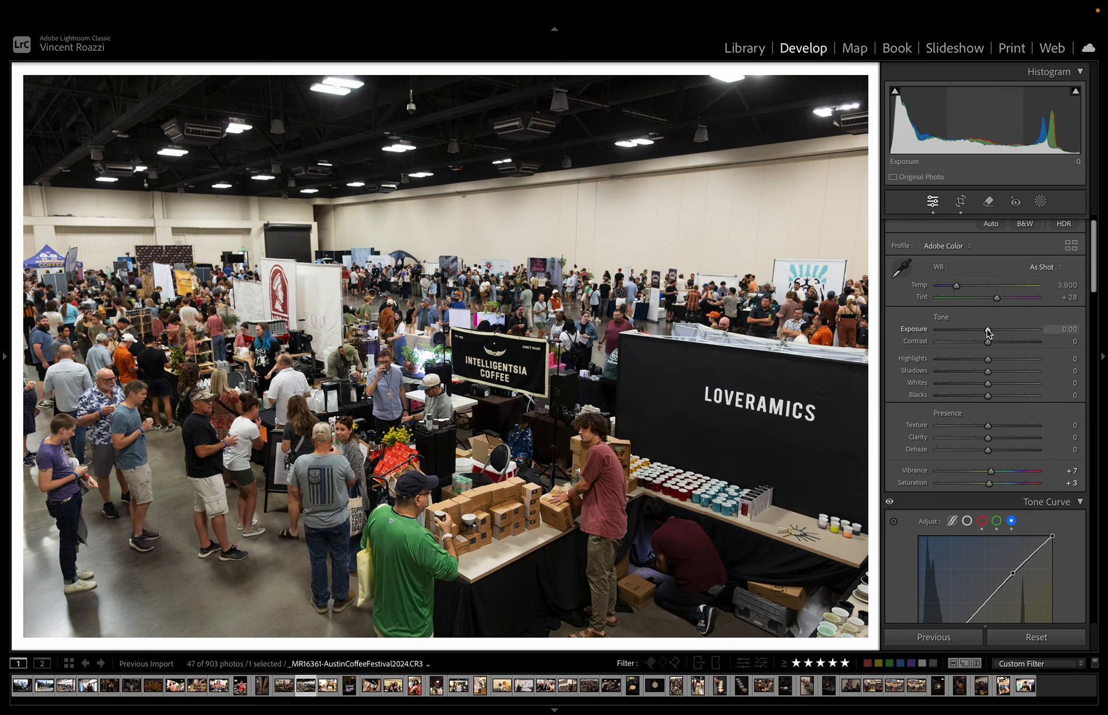
pyautogui.moveTo(988, 333); pyautogui.dragTo(995, 336)
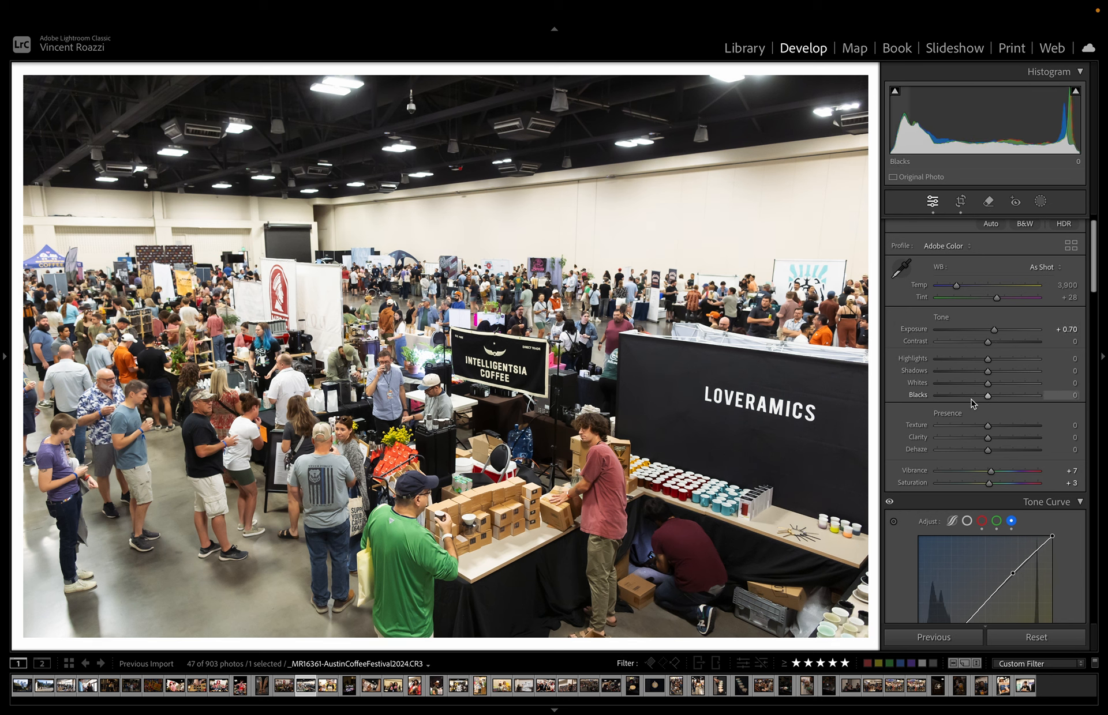
pyautogui.moveTo(975, 403); pyautogui.dragTo(969, 402)
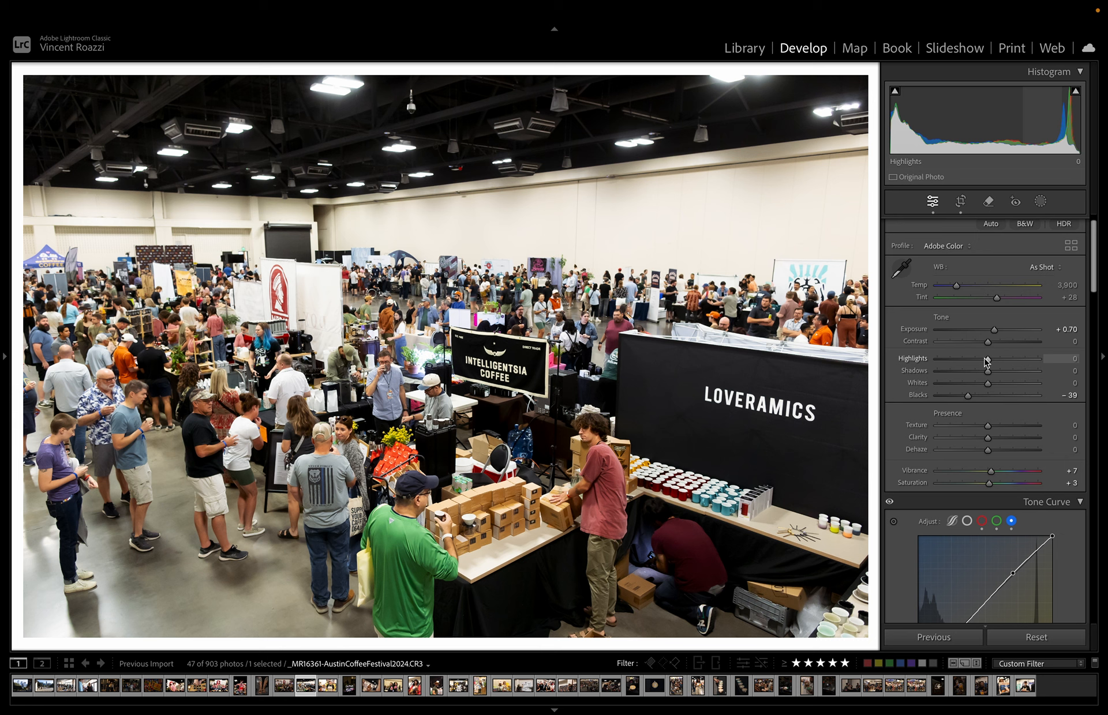
pyautogui.moveTo(962, 367); pyautogui.dragTo(995, 330)
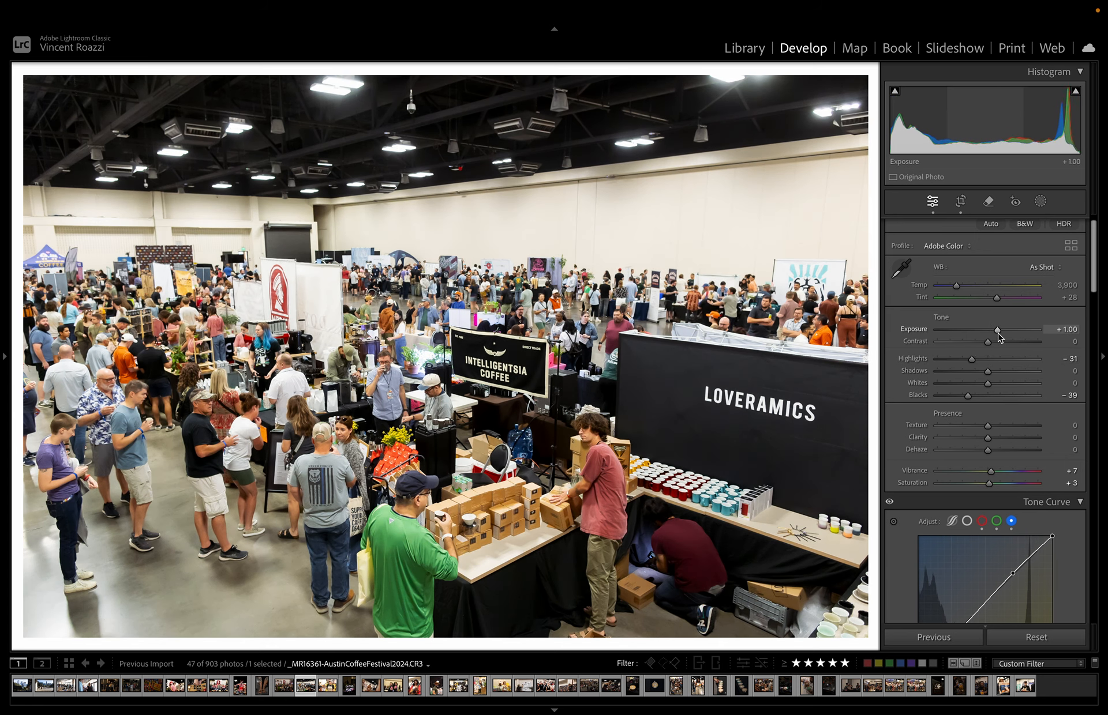
# - Refine the tone to Blacks −52, Shadows −10, Highlights −37 and Exposure +1.15, with Temp at 3,768
pyautogui.moveTo(954, 398); pyautogui.dragTo(979, 376)
pyautogui.moveTo(956, 285); pyautogui.dragTo(956, 286)
pyautogui.moveTo(972, 360); pyautogui.dragTo(969, 362)
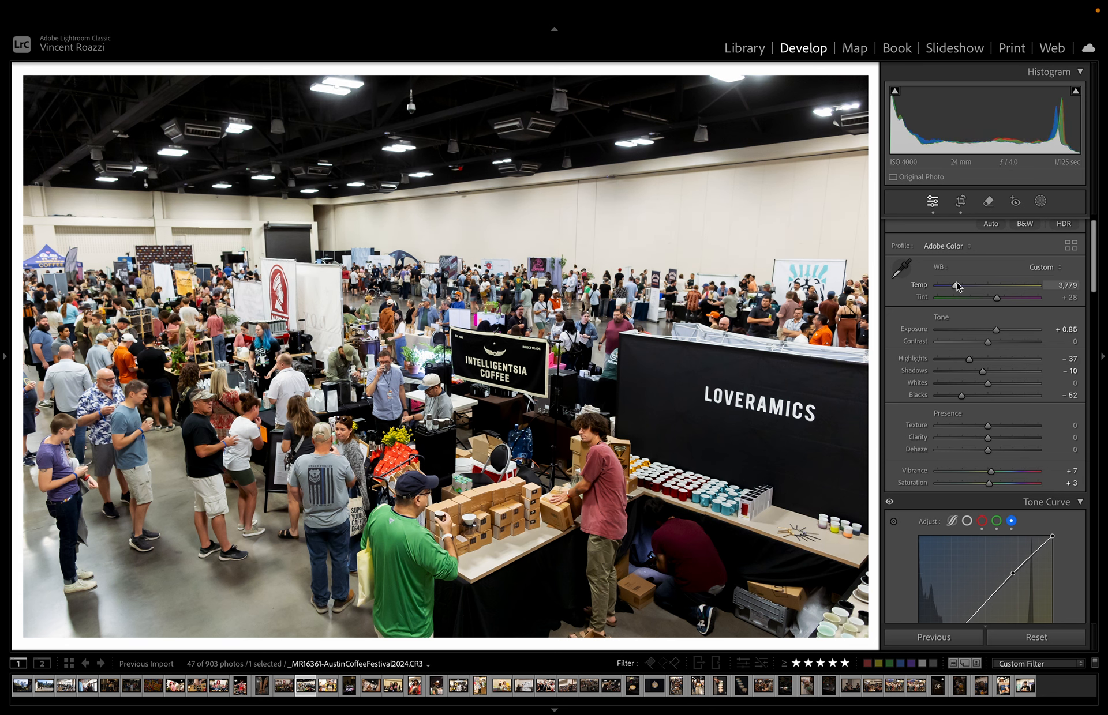
pyautogui.moveTo(955, 287); pyautogui.dragTo(957, 287)
pyautogui.moveTo(995, 330); pyautogui.dragTo(1000, 330)
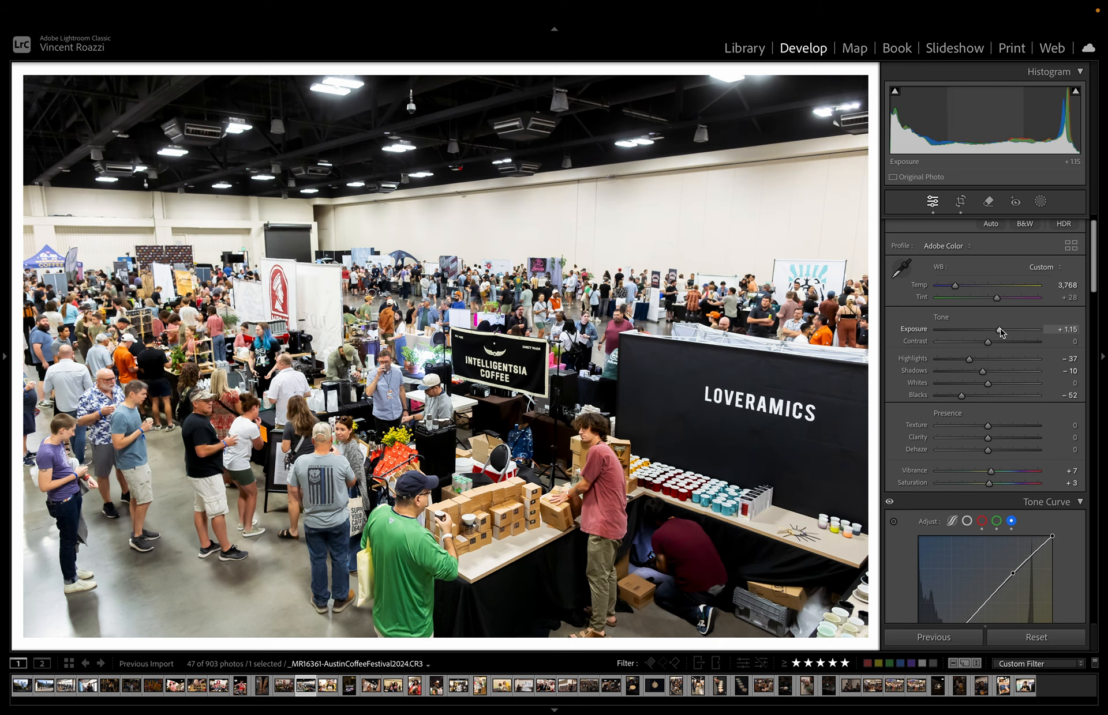
# - Fine-tune the shadow and highlight points of the red channel's tone curve
pyautogui.scroll(-6, 1022, 447)
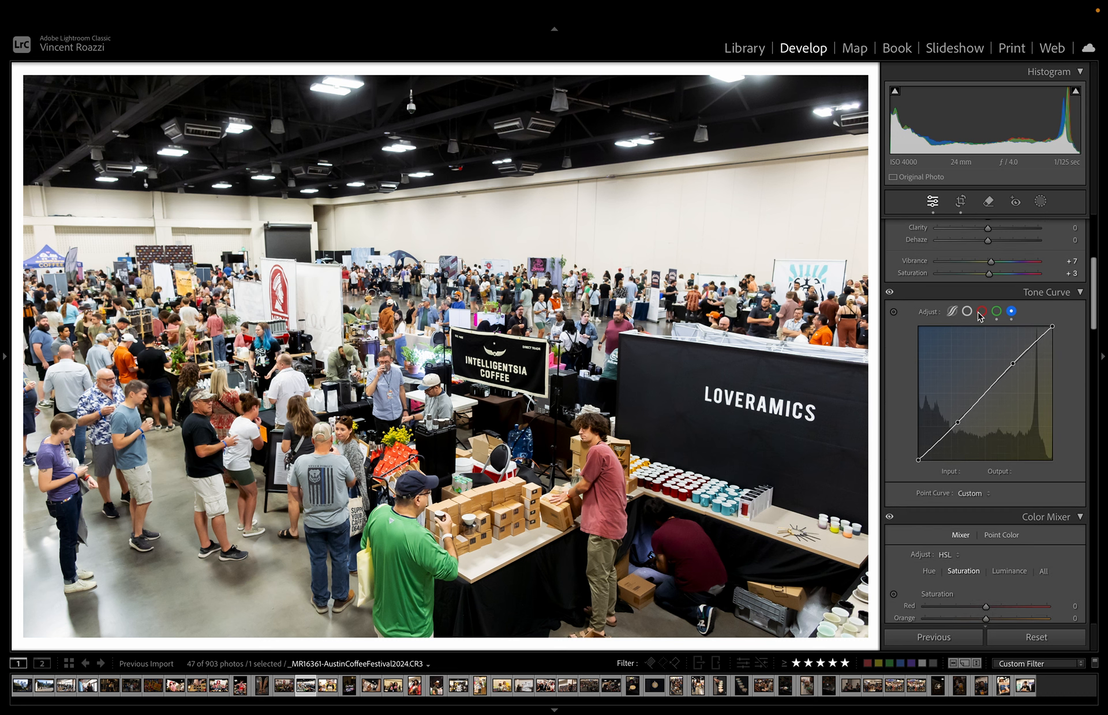
pyautogui.moveTo(959, 421); pyautogui.dragTo(958, 424)
pyautogui.moveTo(1011, 368); pyautogui.dragTo(1010, 363)
# - Adjust the green tone curve's highlight point and set its shadow point to input 67, output 57
pyautogui.click(996, 311)
pyautogui.moveTo(953, 432); pyautogui.dragTo(956, 439)
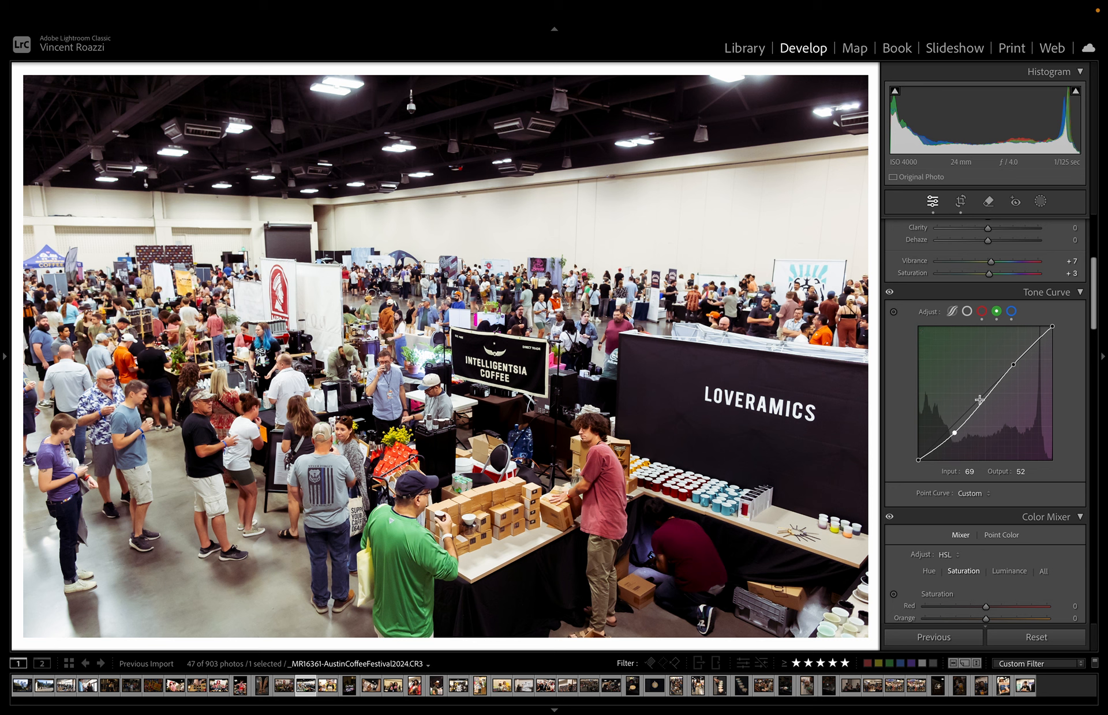
pyautogui.moveTo(1014, 368); pyautogui.dragTo(1012, 368)
pyautogui.moveTo(954, 433); pyautogui.dragTo(953, 431)
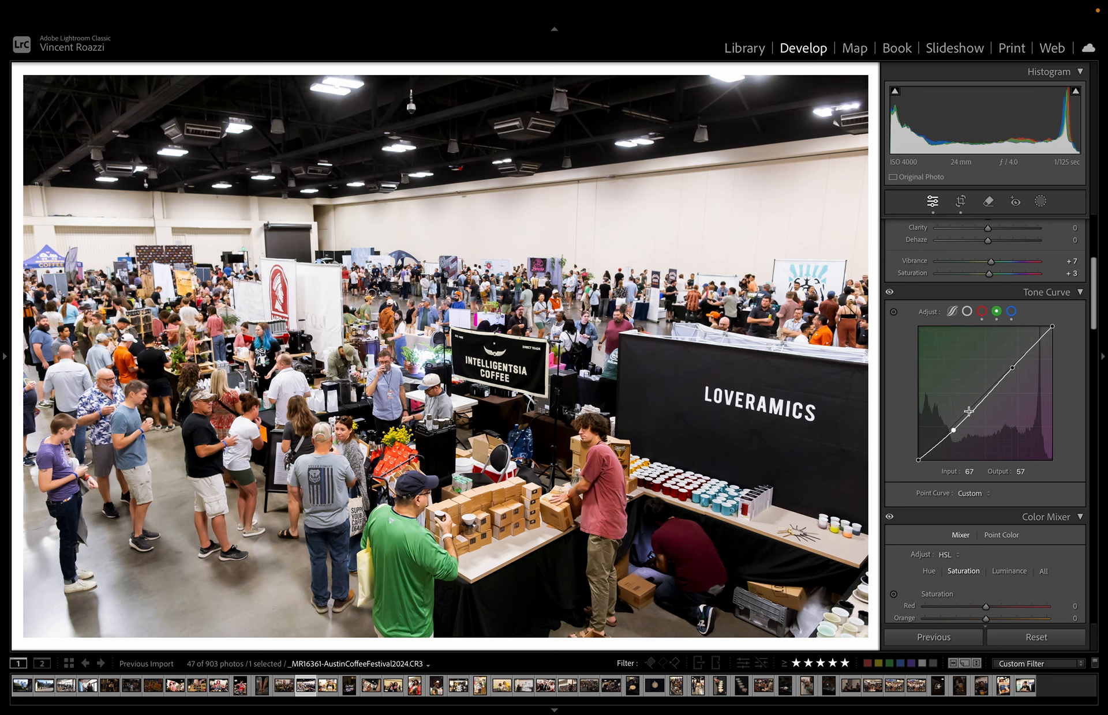
# - Set the blue tone curve's highlight point to input 178, output 181 and its shadow point to input 78, output 76
pyautogui.click(1012, 313)
pyautogui.click(1012, 365)
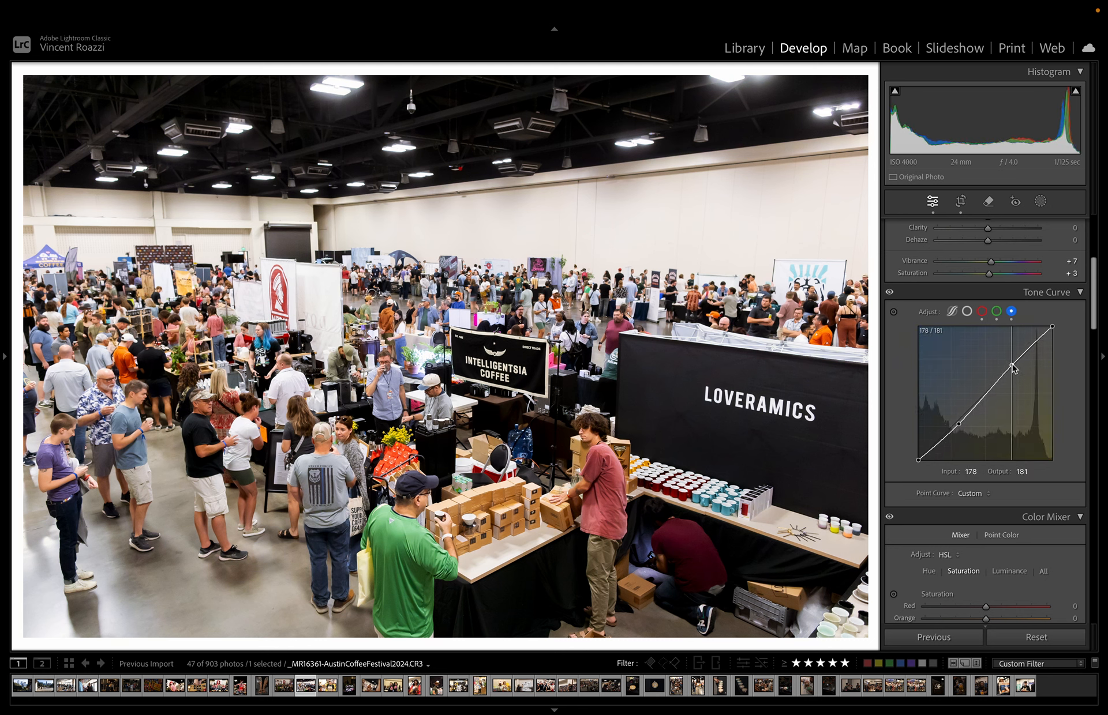
pyautogui.moveTo(961, 425); pyautogui.dragTo(960, 423)
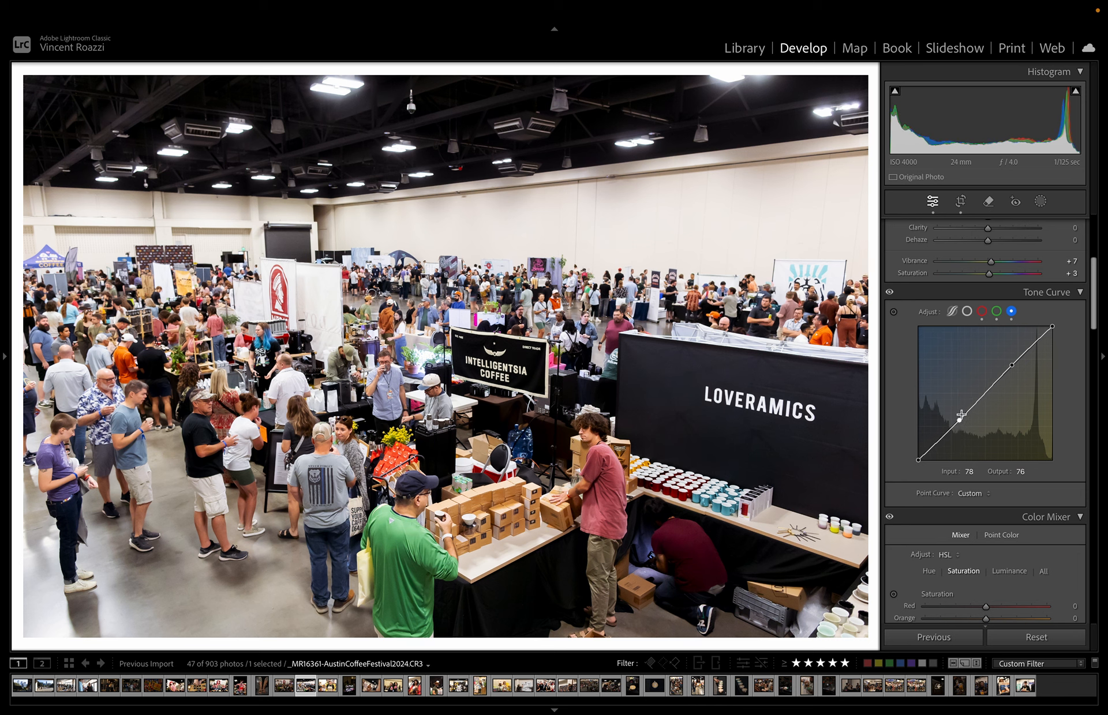
# - Set Shadows to −59 and straighten the photo to a crop angle of 1.01
pyautogui.scroll(-3, 1053, 434)
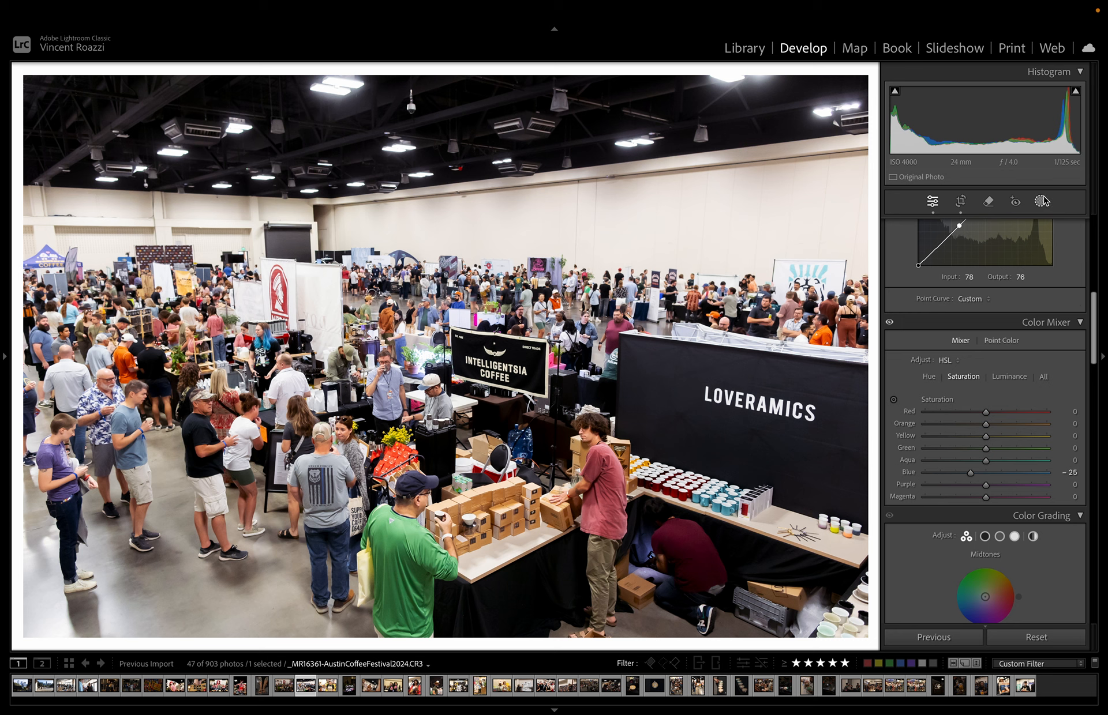
pyautogui.click(1042, 201)
pyautogui.click(1043, 201)
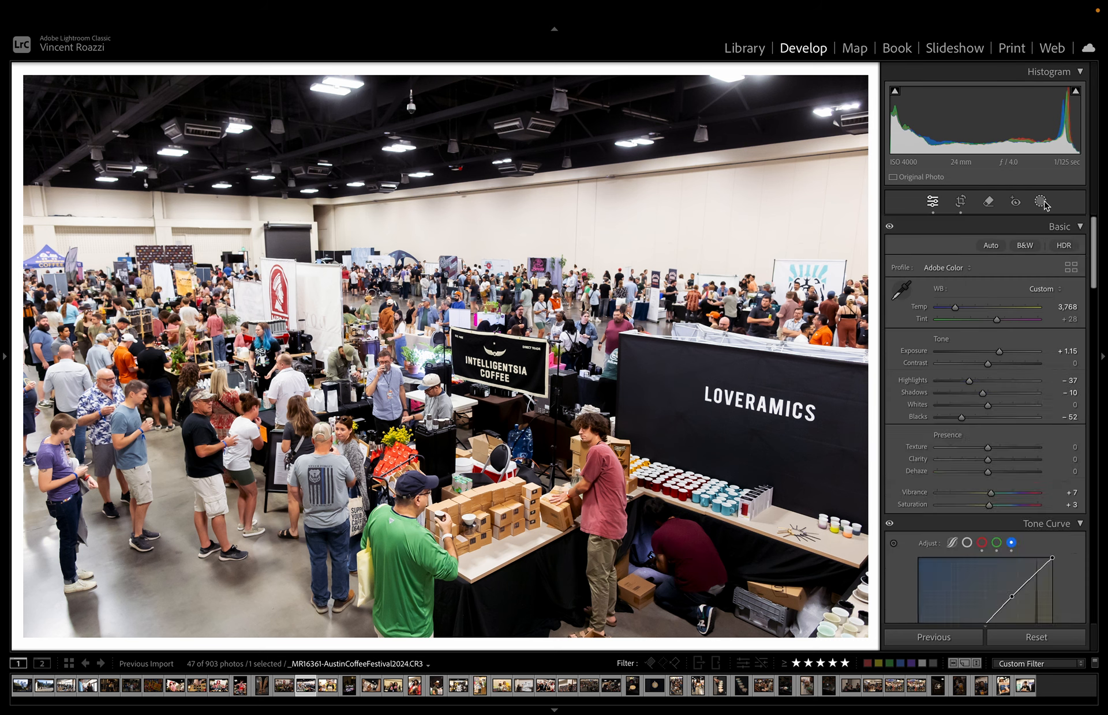
pyautogui.moveTo(968, 397); pyautogui.dragTo(958, 399)
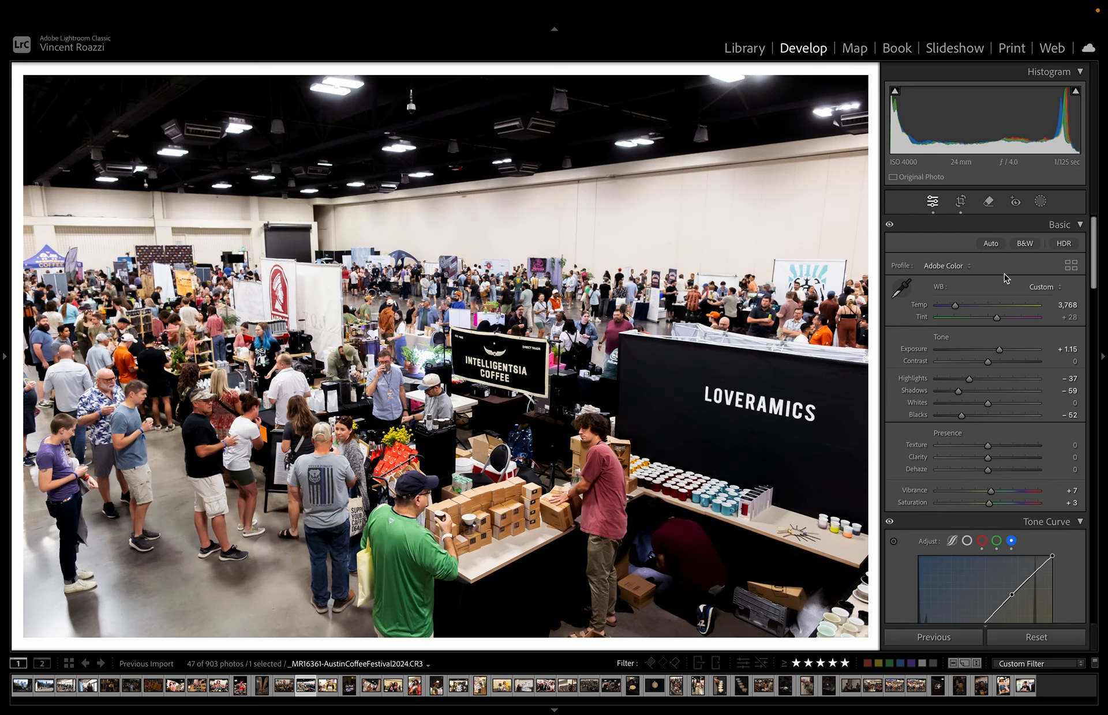
pyautogui.click(961, 201)
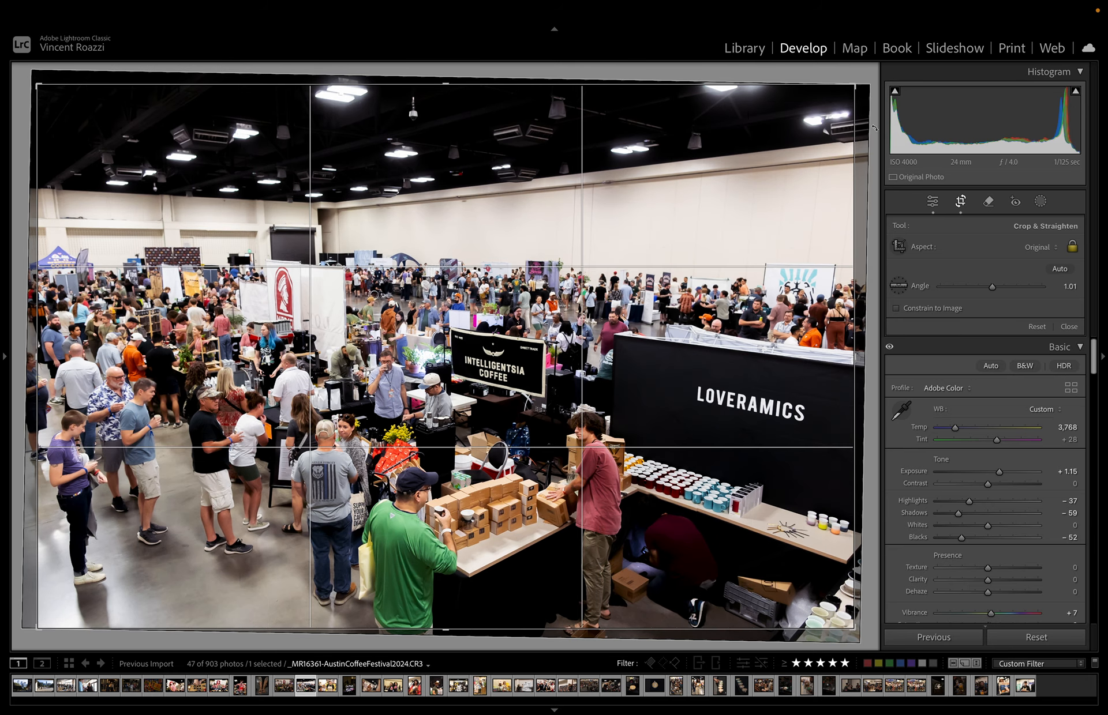
# - Compare the finished hall photo with its before version several times and review its adjustment settings
pyautogui.press('\\')
pyautogui.press('\\')
pyautogui.press('\\')
pyautogui.press('\\')
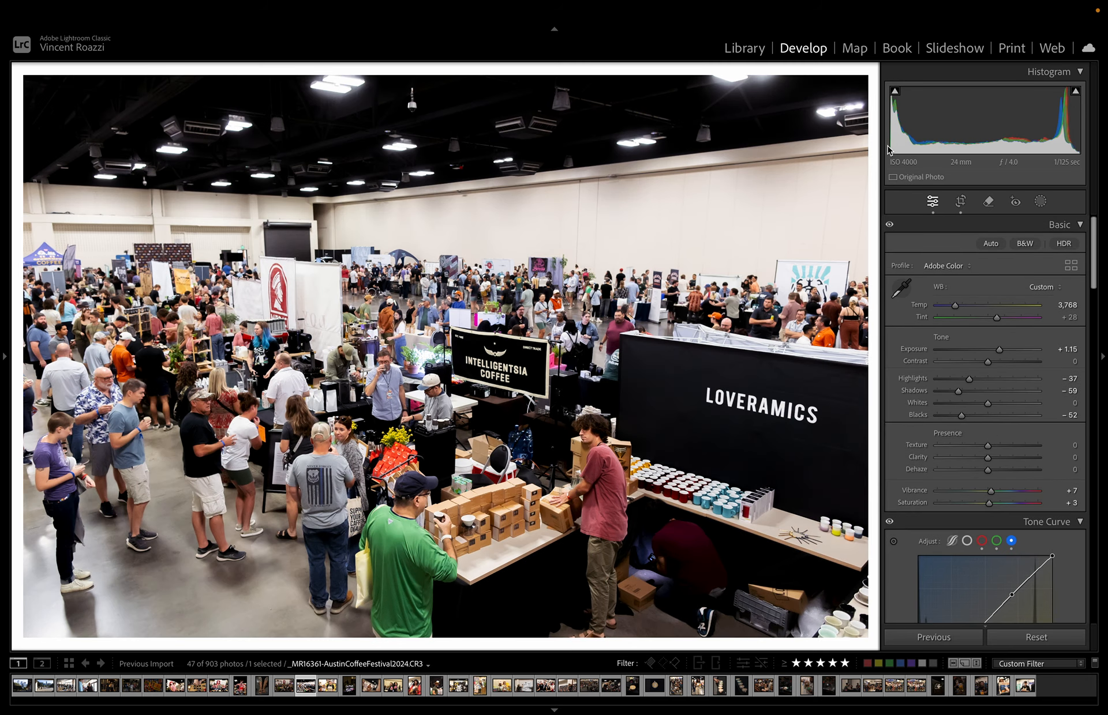
pyautogui.press('\\')
pyautogui.press('\\')
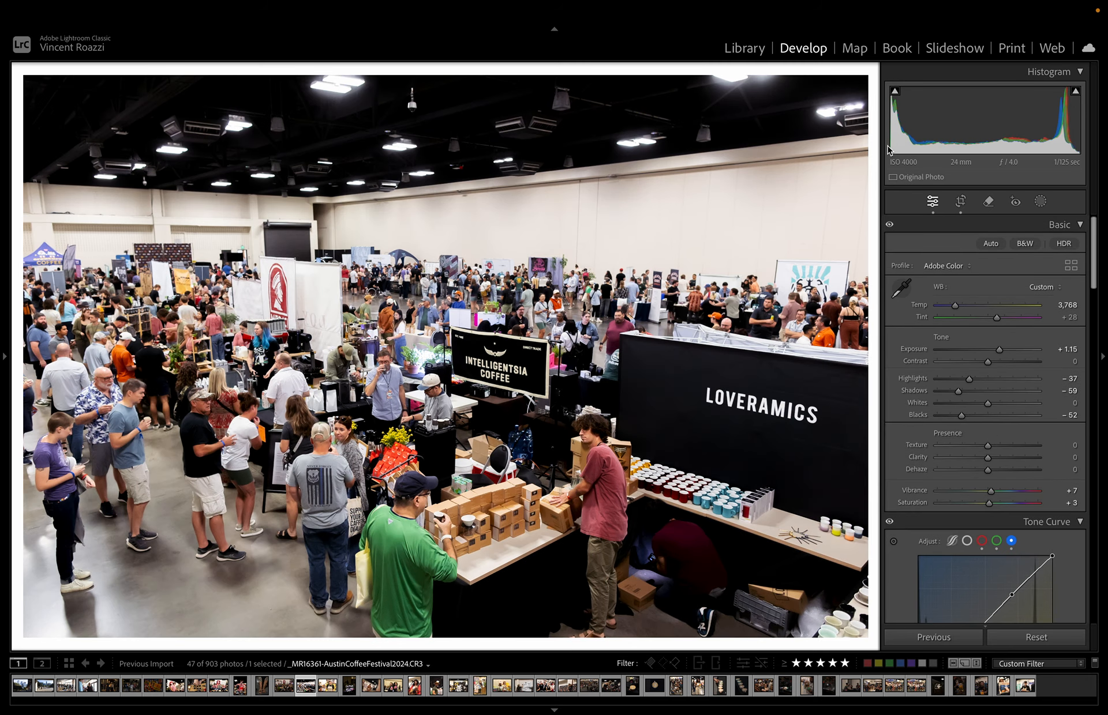
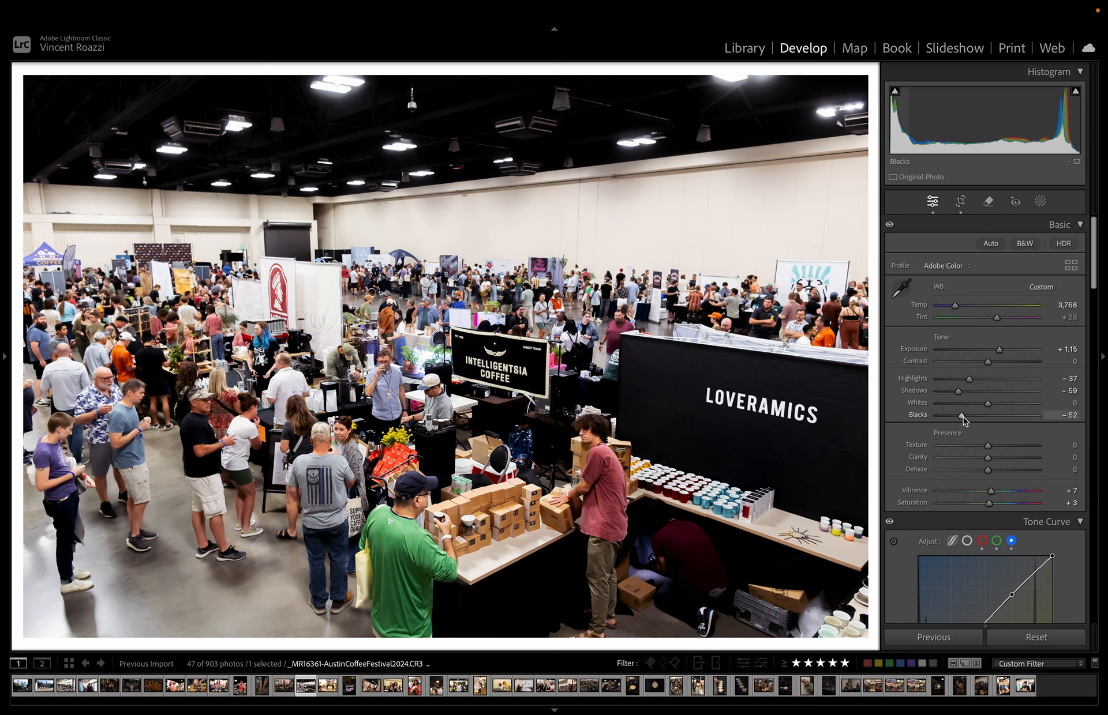
pyautogui.scroll(-10, 1004, 490)
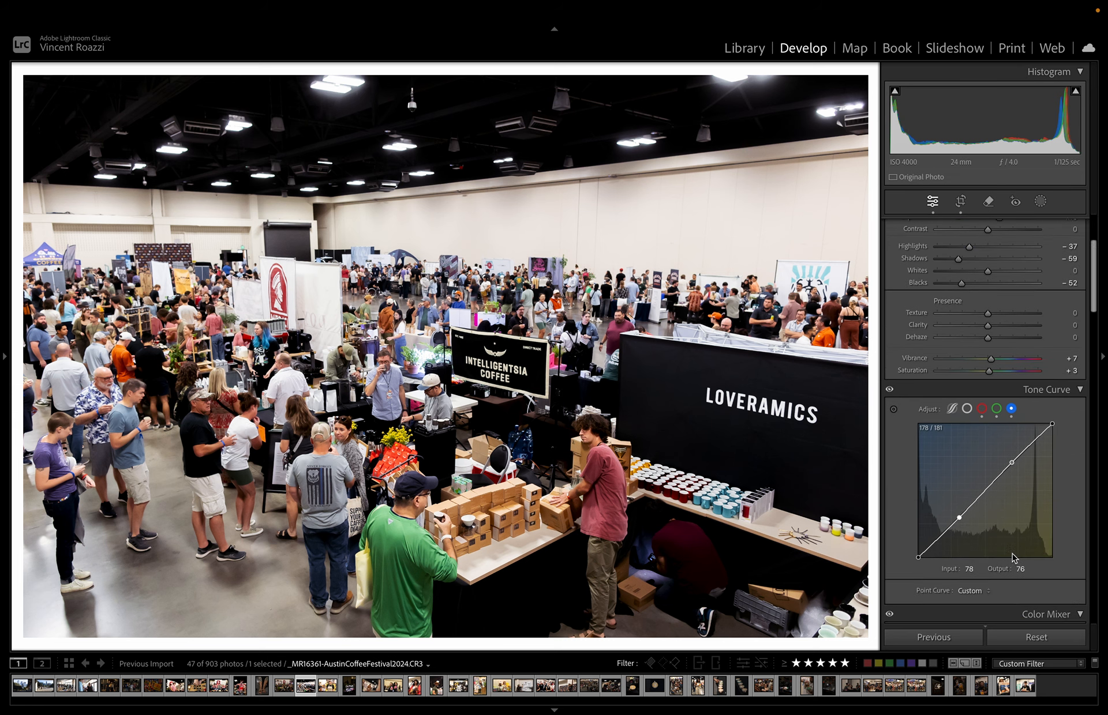
# - Synchronize the Loveramics crowd photo's develop settings to photos 13 and 27 in the grid, leaving out crop and masking
pyautogui.scroll(-10, 1013, 559)
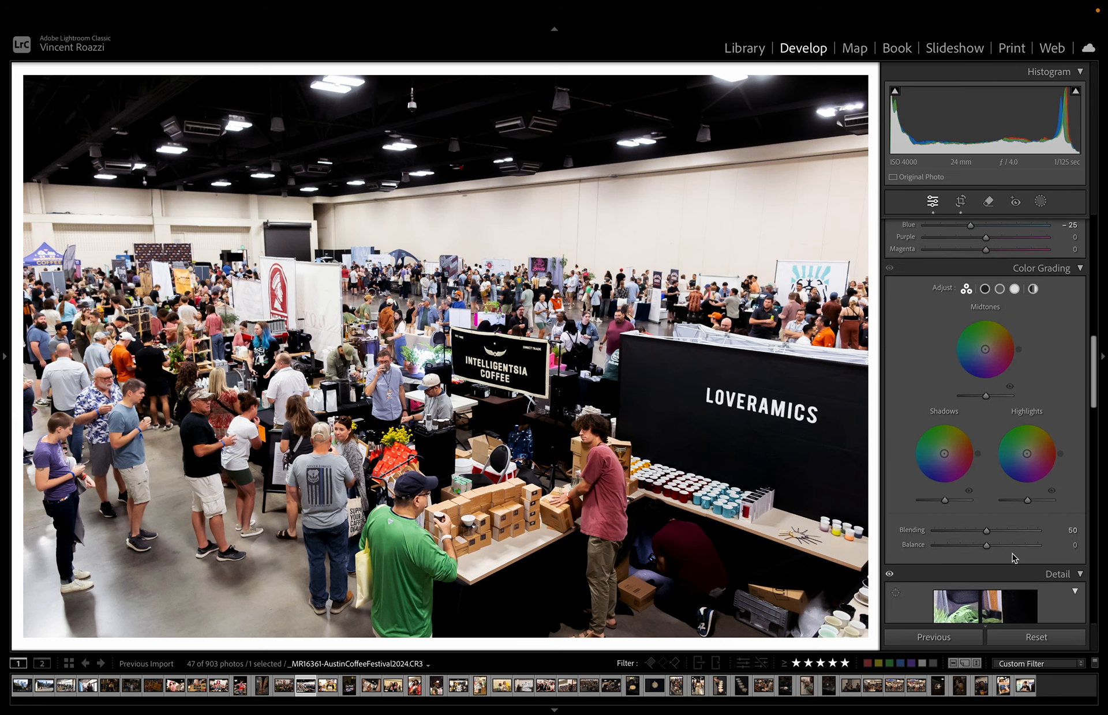
pyautogui.scroll(-3, 1013, 558)
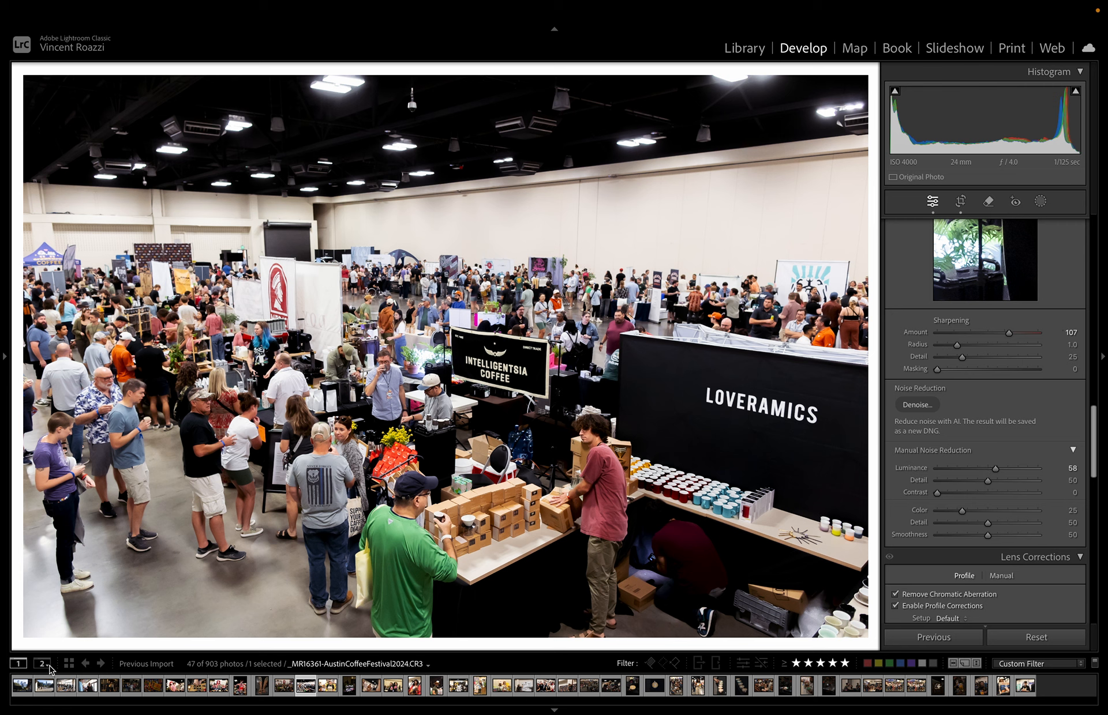
pyautogui.click(69, 665)
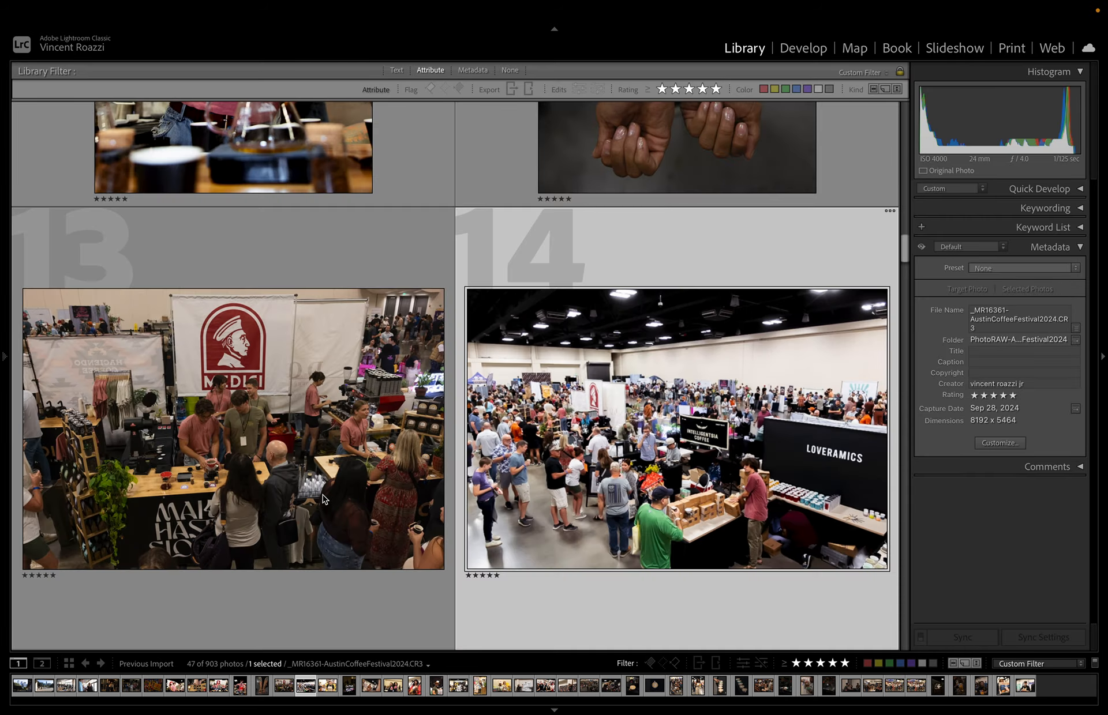
pyautogui.press('-')
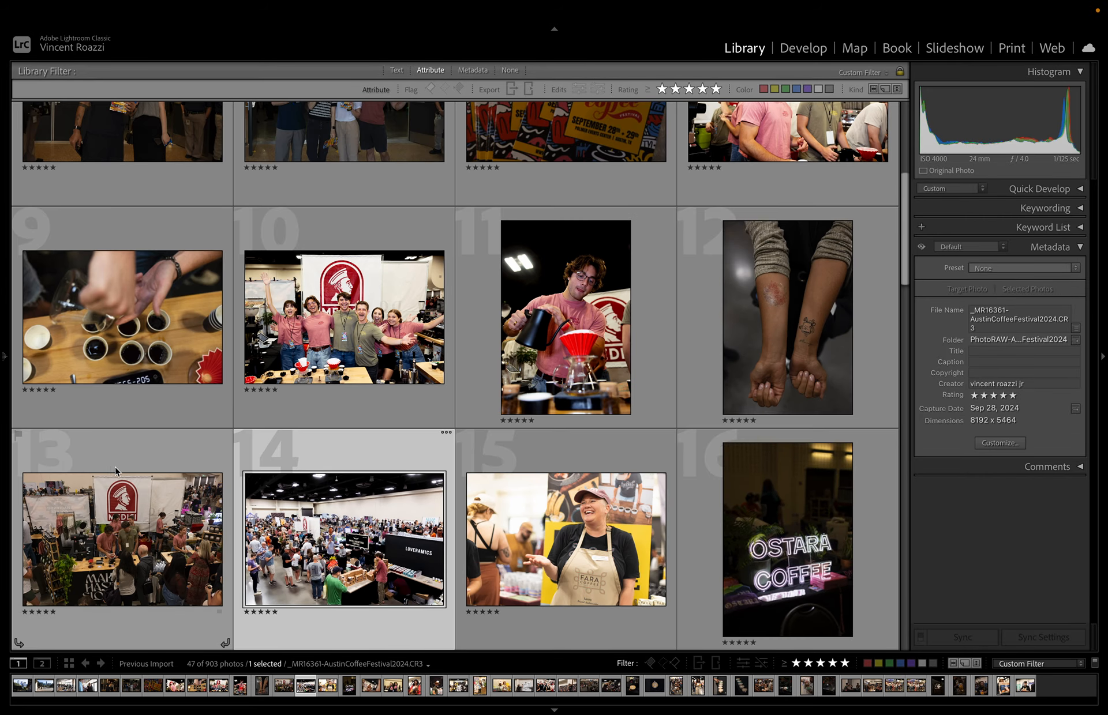
pyautogui.keyDown('ctrl'); pyautogui.click(141, 528); pyautogui.keyUp('ctrl')
pyautogui.scroll(-10, 140, 527)
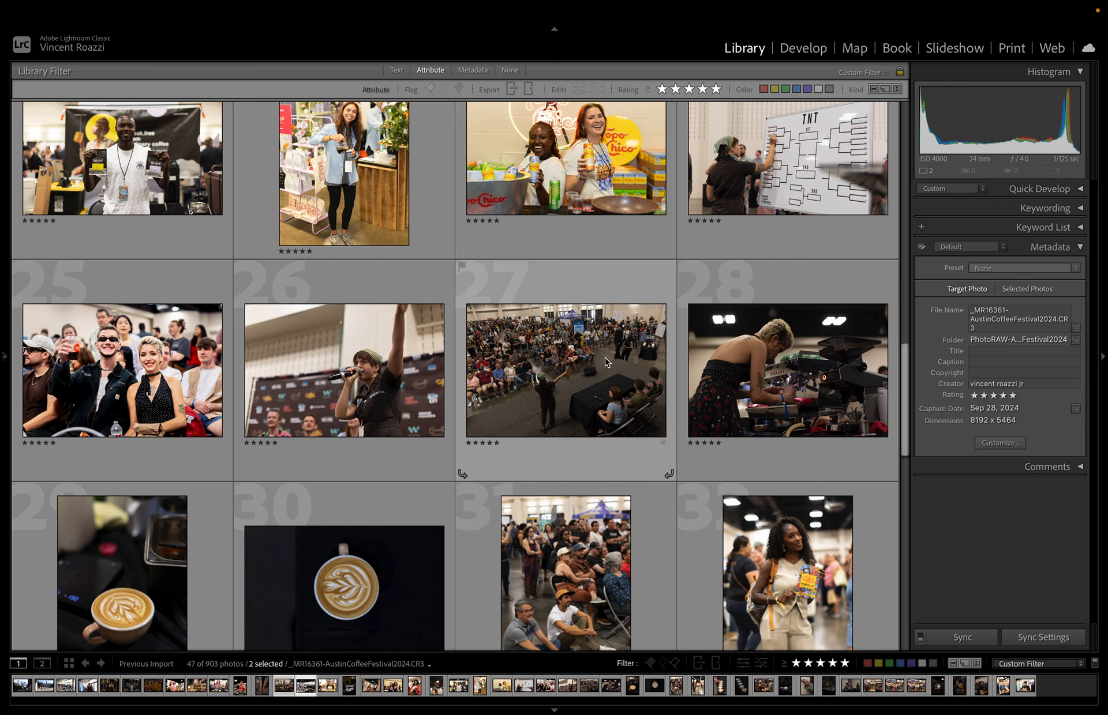
pyautogui.keyDown('ctrl'); pyautogui.click(606, 363); pyautogui.keyUp('ctrl')
pyautogui.scroll(6, 604, 363)
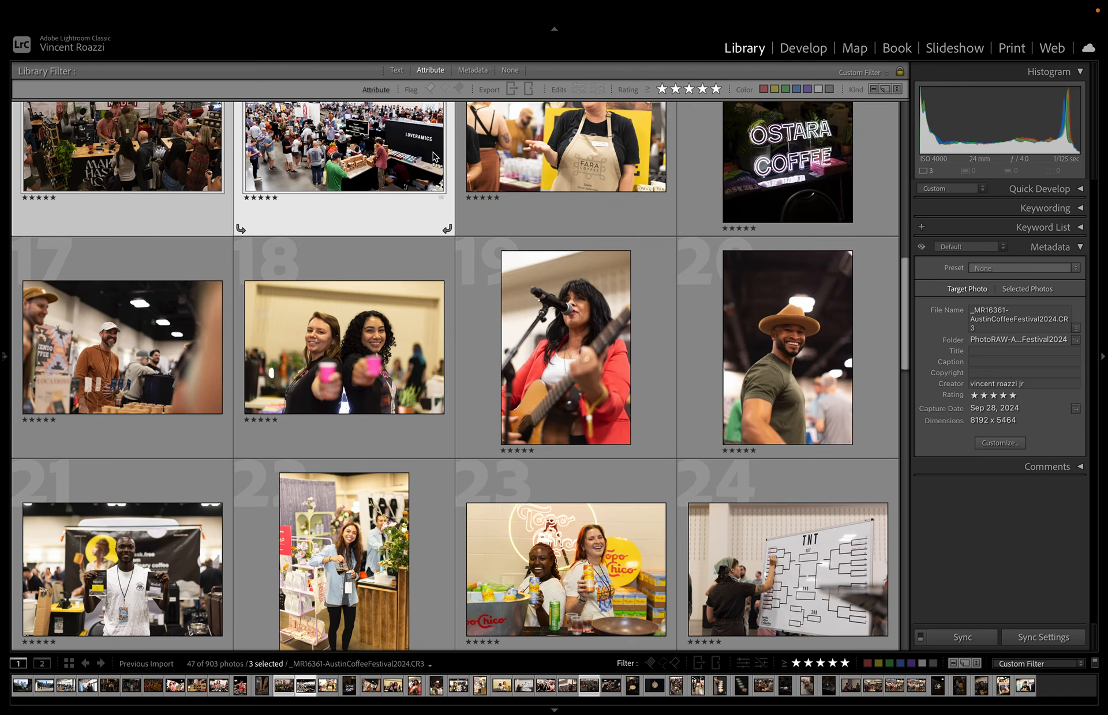
pyautogui.click(1043, 636)
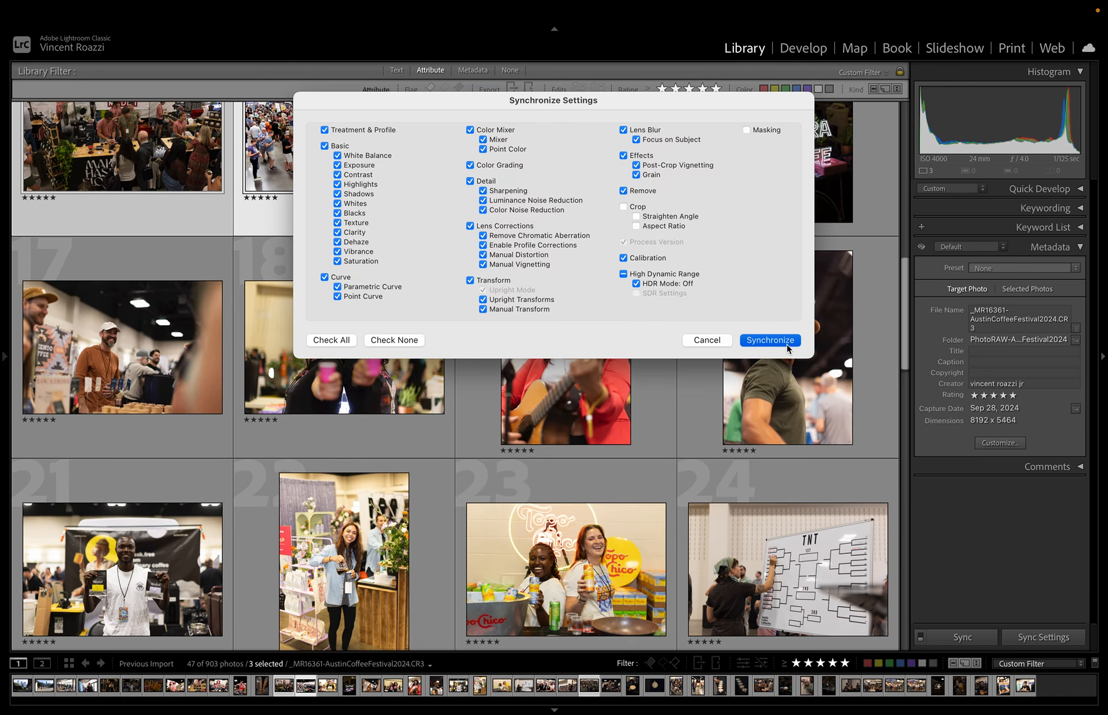
pyautogui.click(767, 339)
# - Open photo 27 for developing and set its temperature to 3,617, tint to +20 and exposure to +1.50
pyautogui.scroll(-3, 571, 413)
pyautogui.scroll(-3, 571, 413)
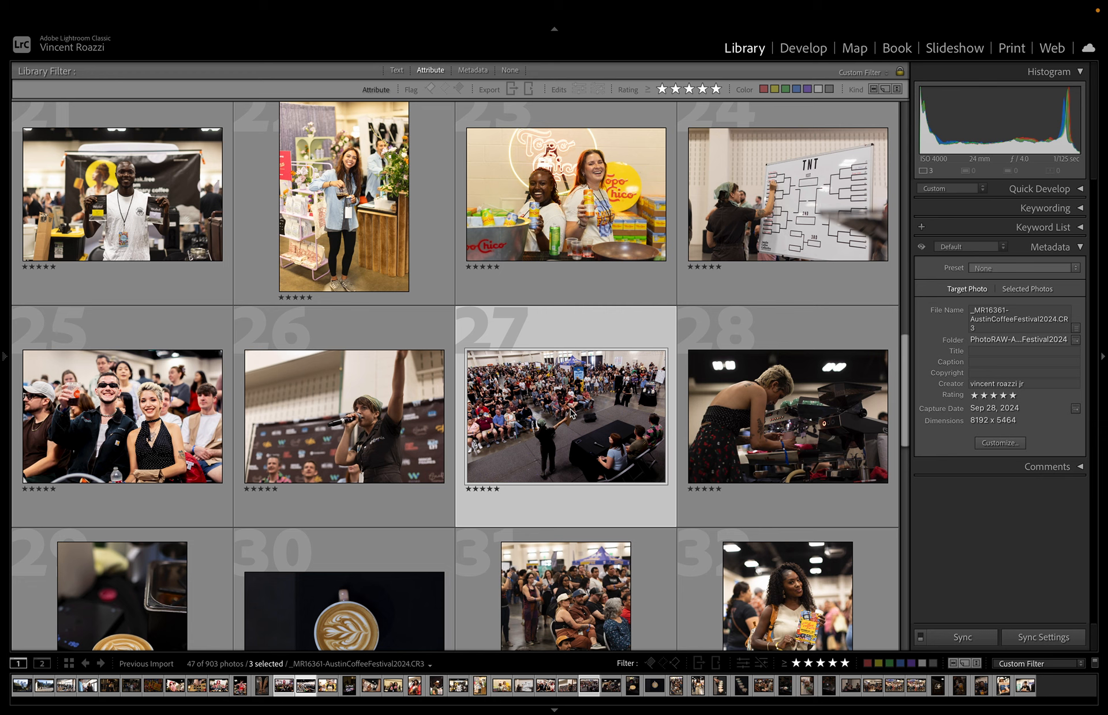
pyautogui.doubleClick(603, 398)
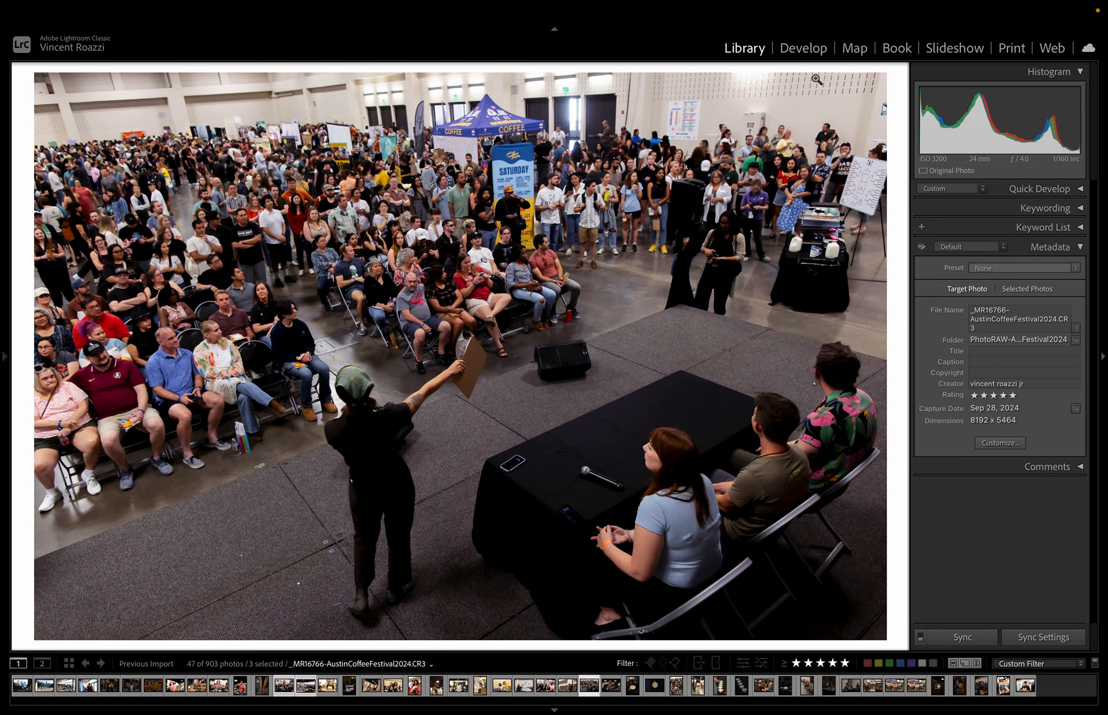
pyautogui.click(808, 48)
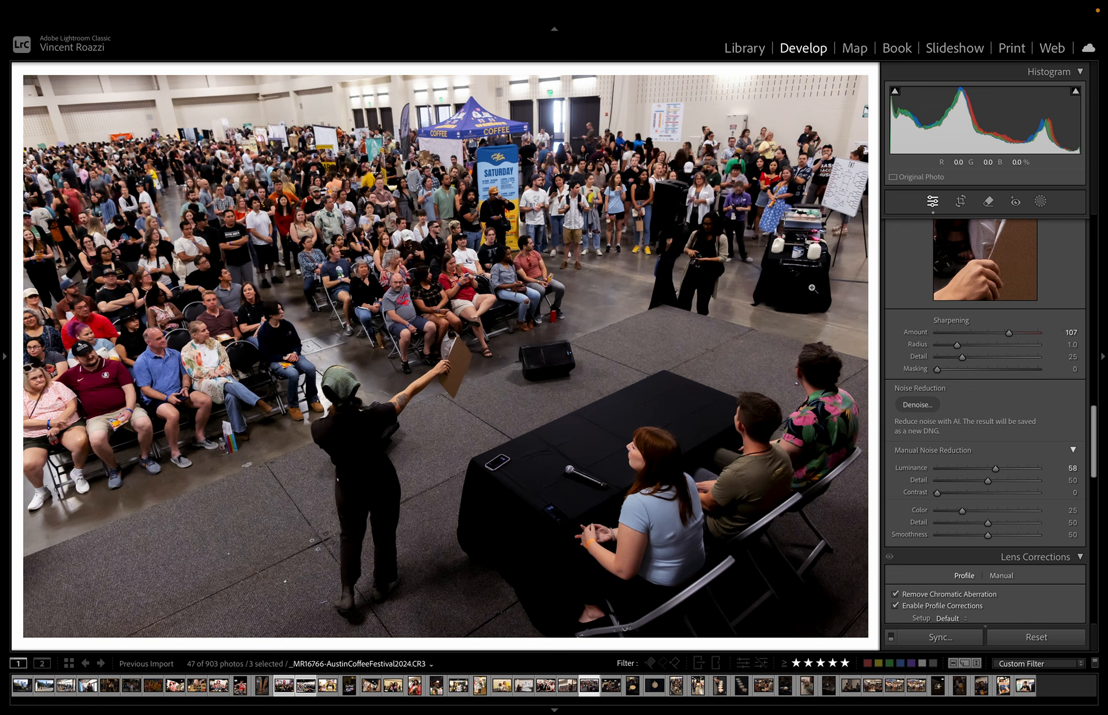
pyautogui.scroll(5, 1049, 395)
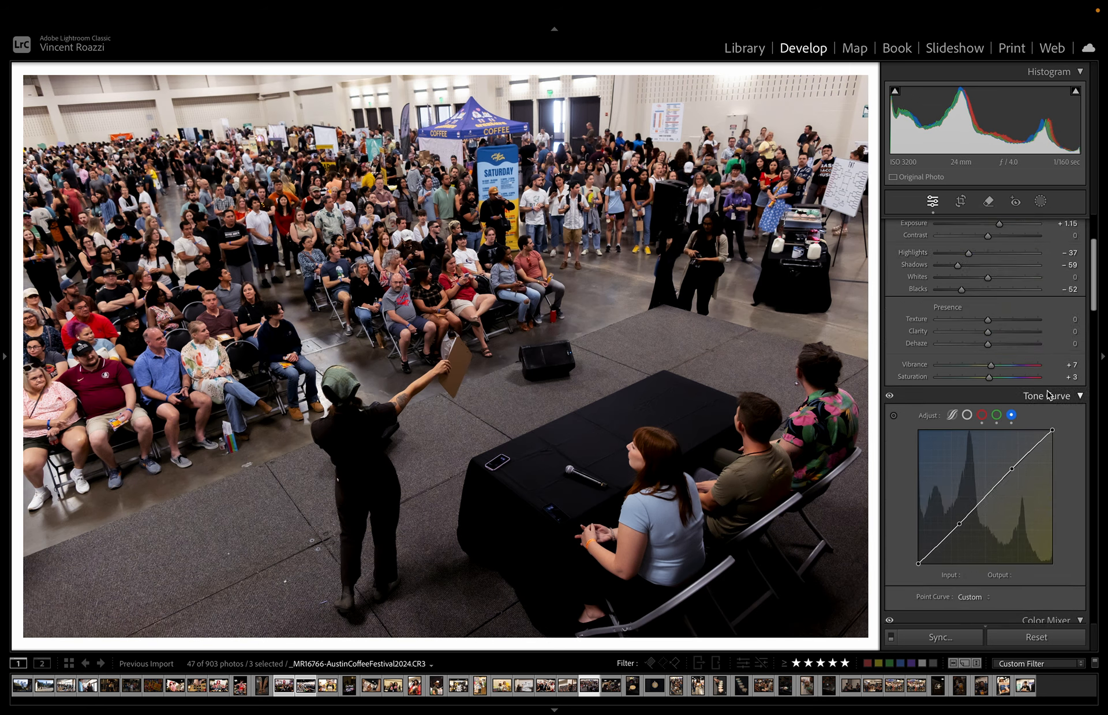
pyautogui.scroll(4, 1047, 391)
pyautogui.moveTo(996, 318); pyautogui.dragTo(953, 307)
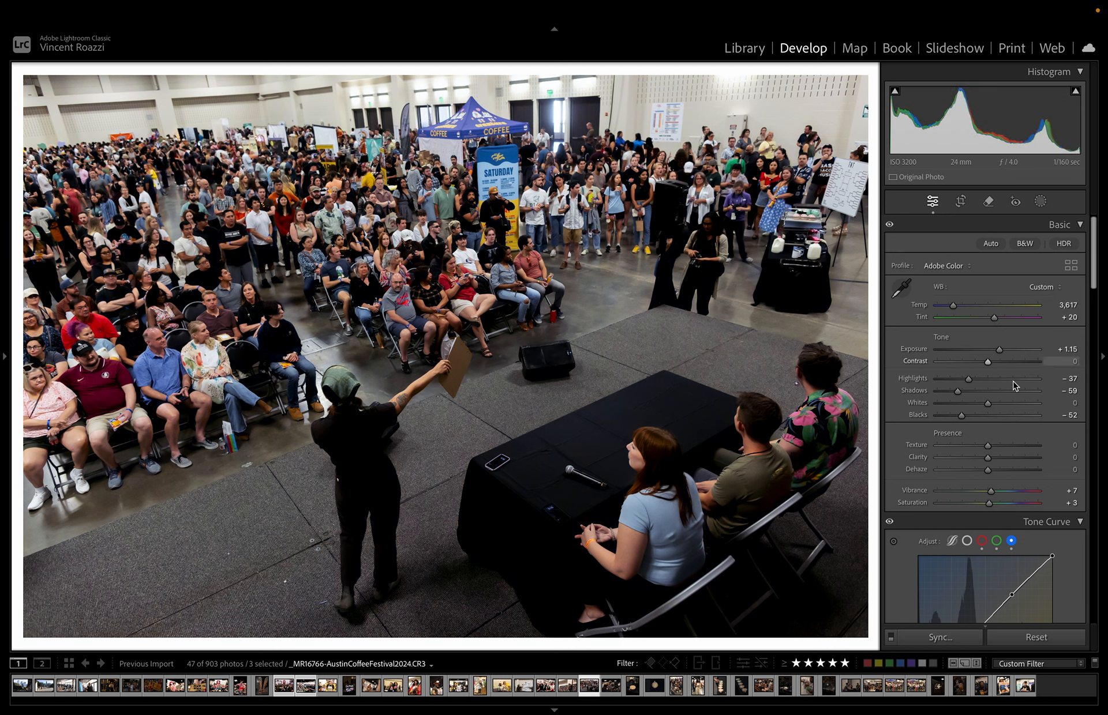
pyautogui.moveTo(1001, 352); pyautogui.dragTo(1005, 352)
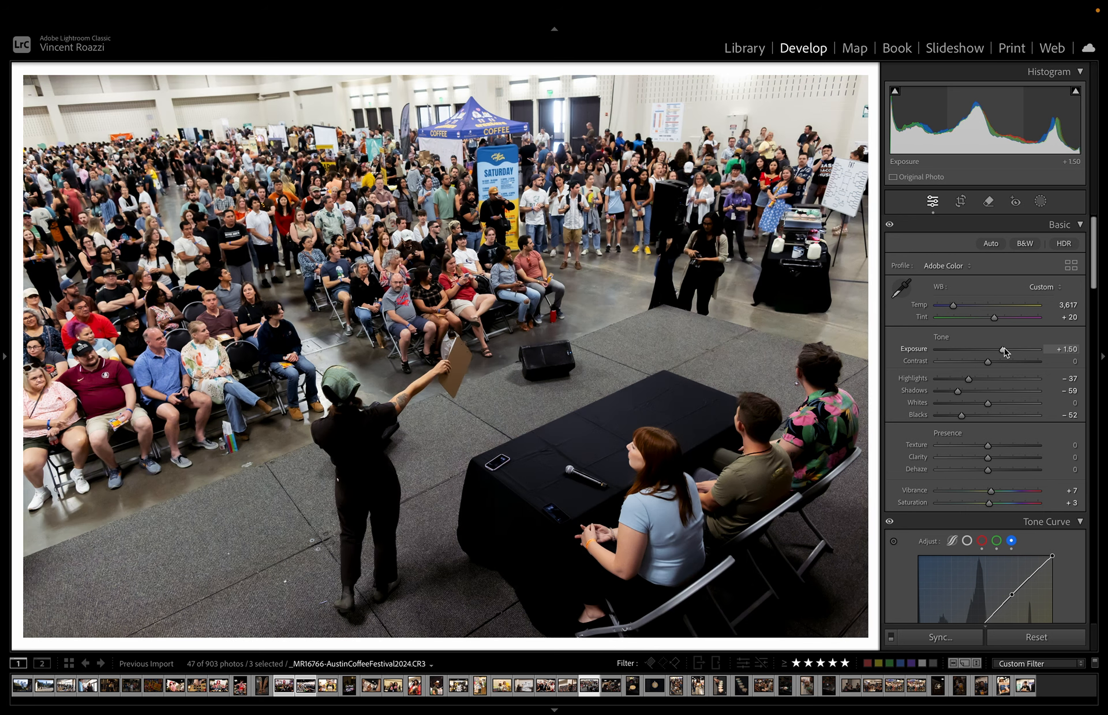
# - Open the yellow festival flyer photo, number 7 in the grid, for developing and apply the Austin Coffee Festival Exhibitors preset
pyautogui.click(7, 432)
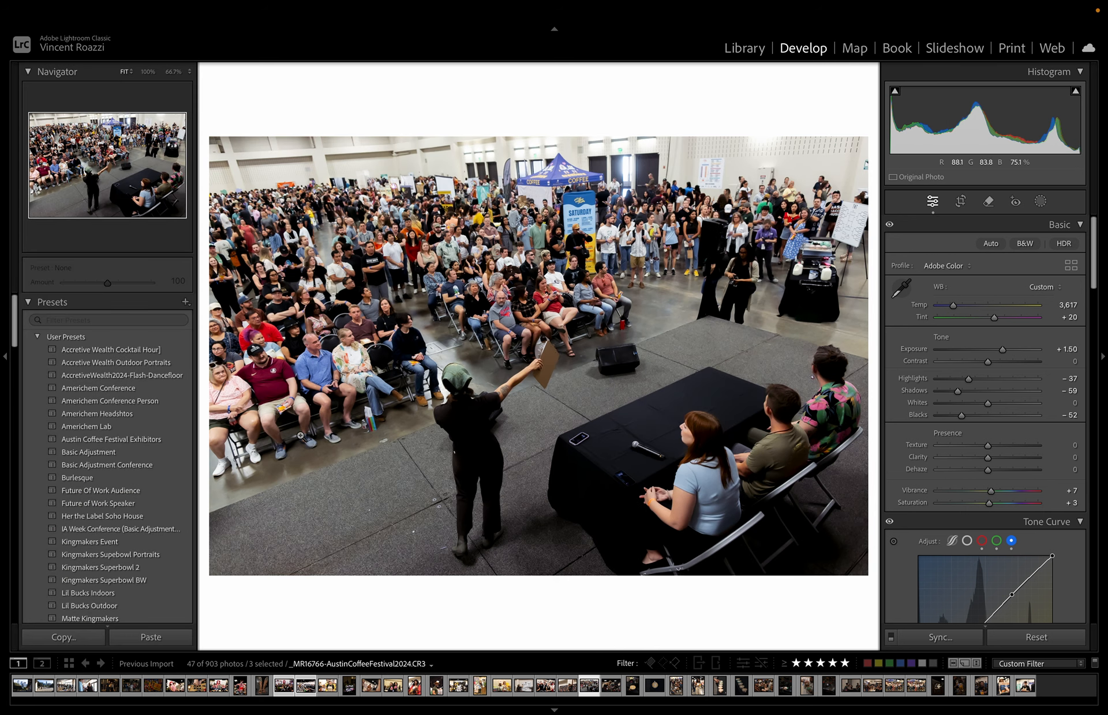
pyautogui.click(70, 663)
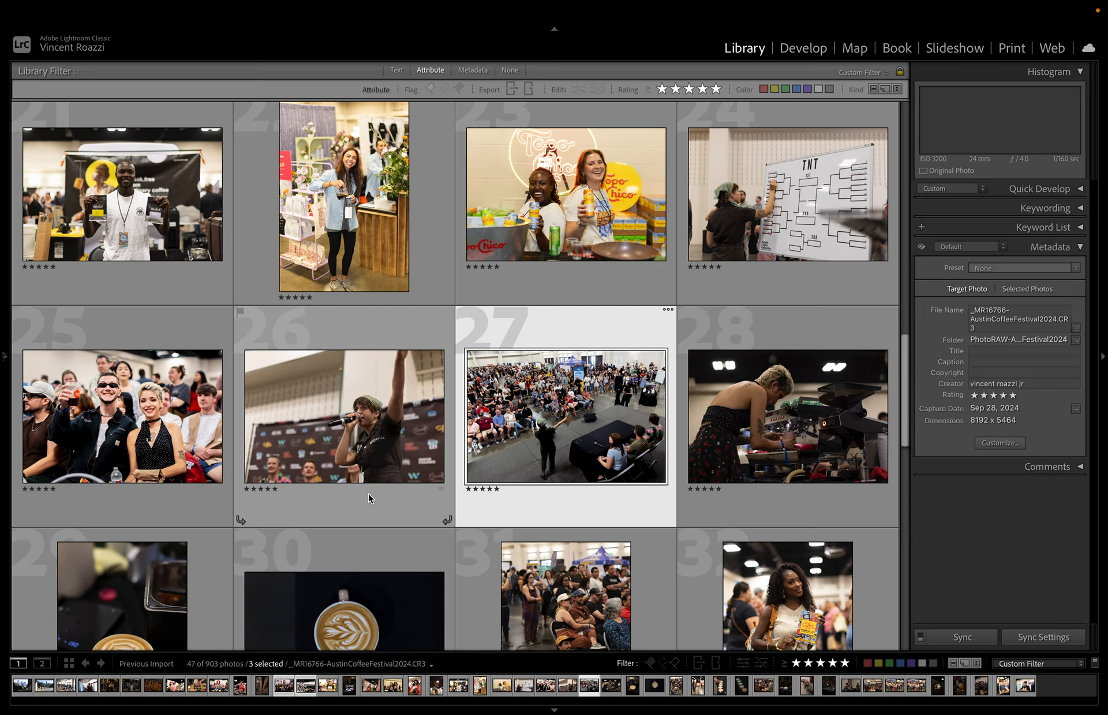
pyautogui.scroll(6, 417, 392)
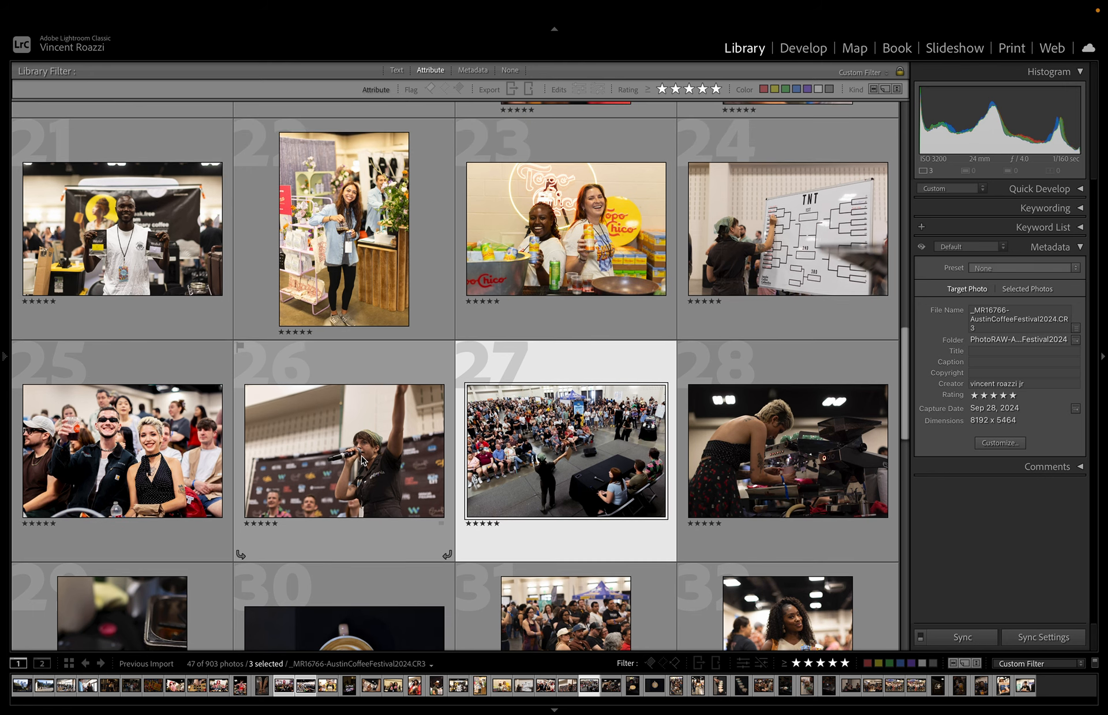
pyautogui.scroll(8, 418, 392)
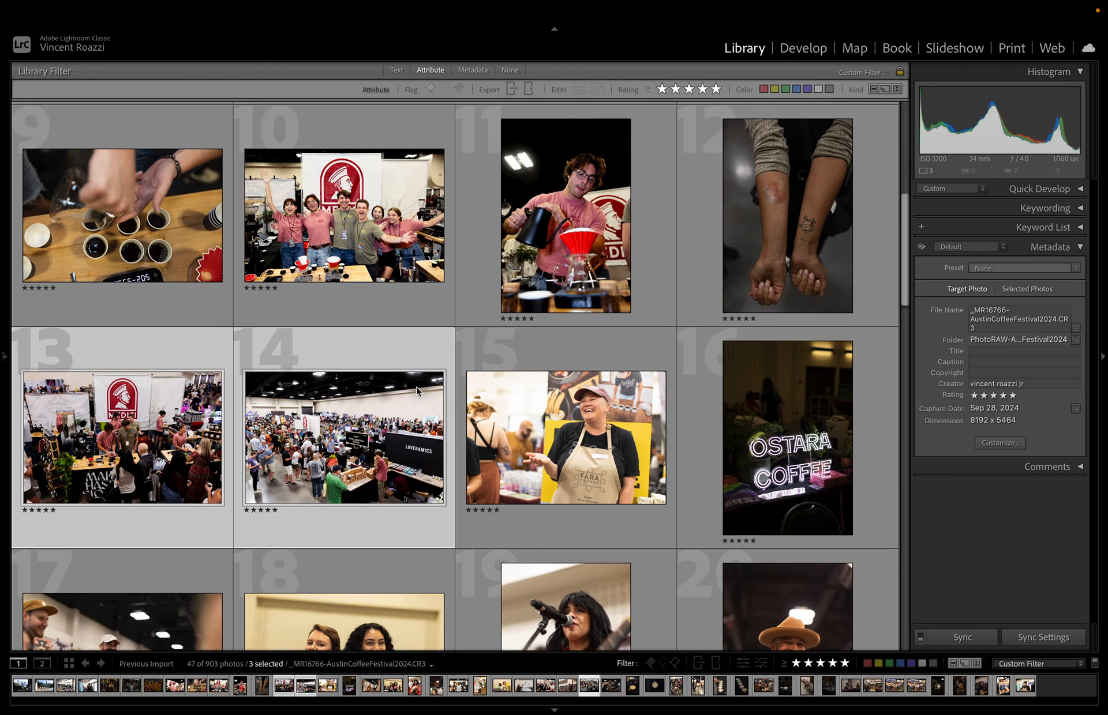
pyautogui.scroll(-1, 416, 392)
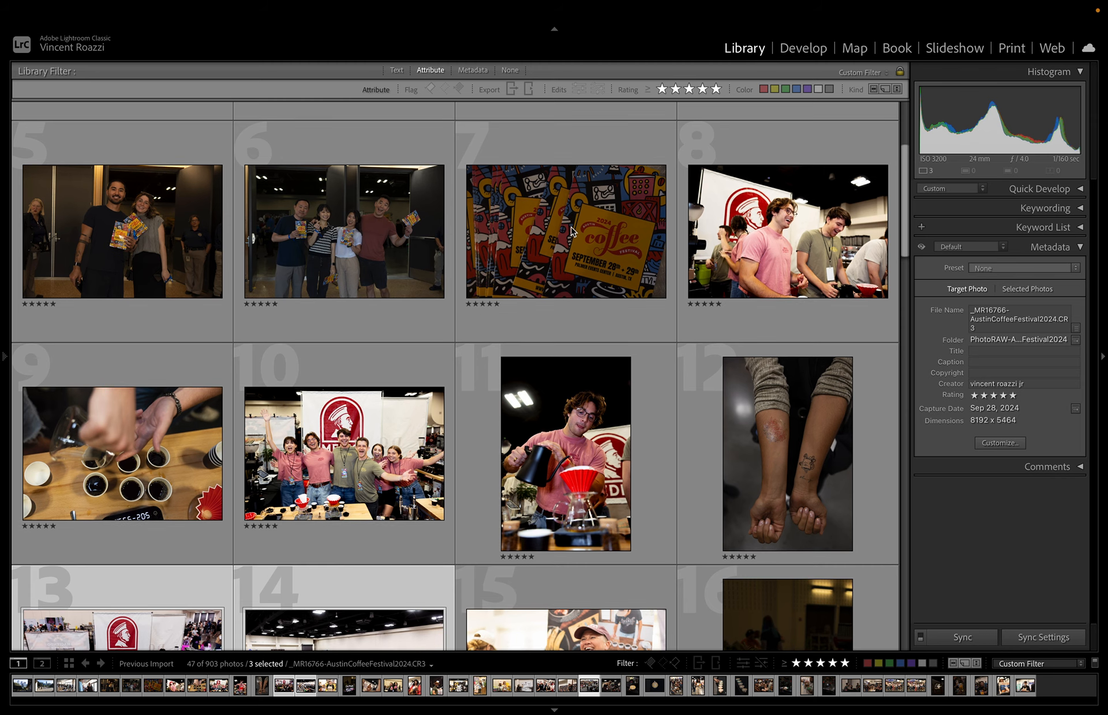
pyautogui.doubleClick(565, 225)
pyautogui.click(816, 52)
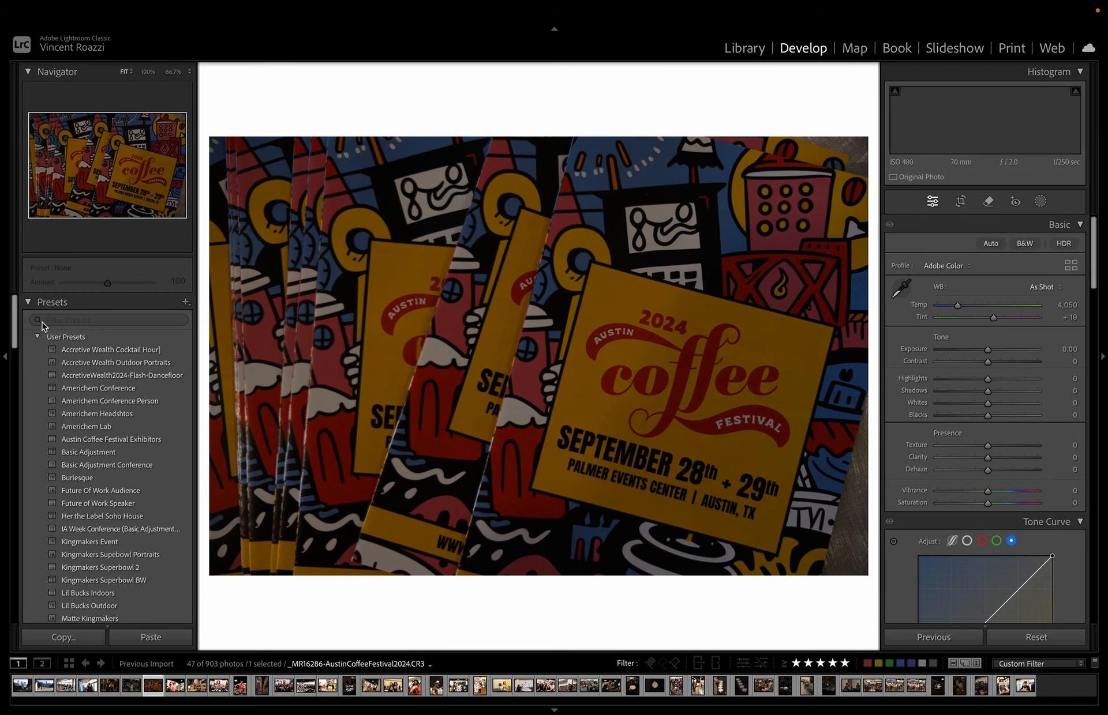
pyautogui.click(121, 440)
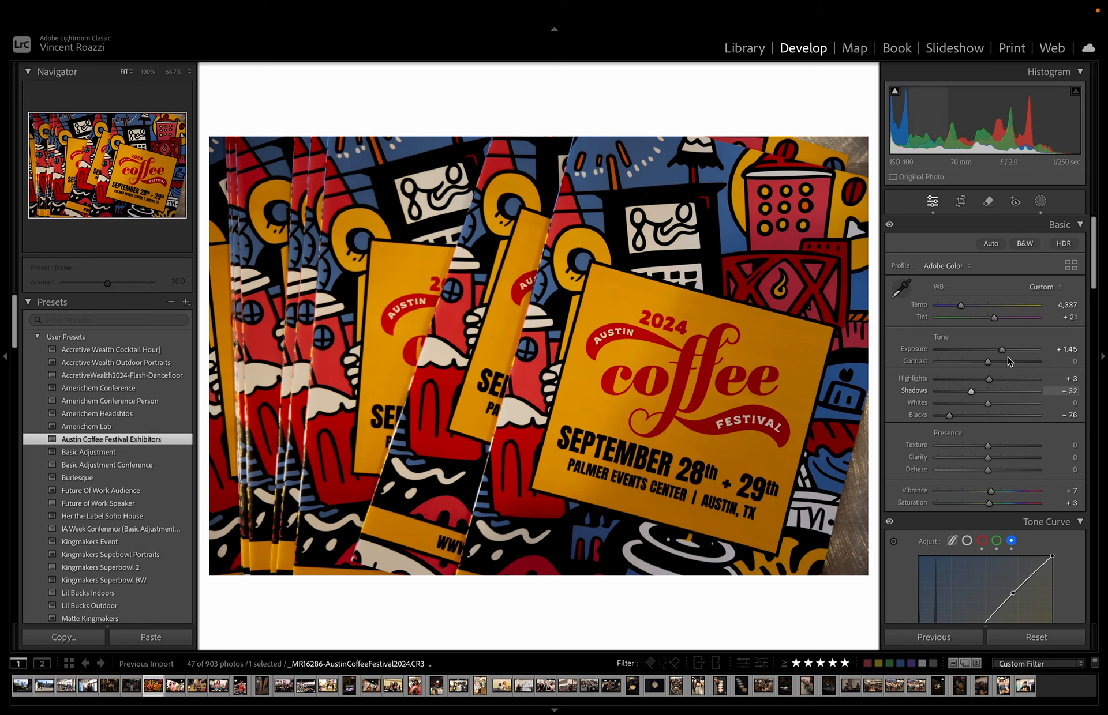
# - Delete Mask 2 from the flyer photo and select the radial gradient of Mask 1
pyautogui.click(1041, 201)
pyautogui.click(865, 132)
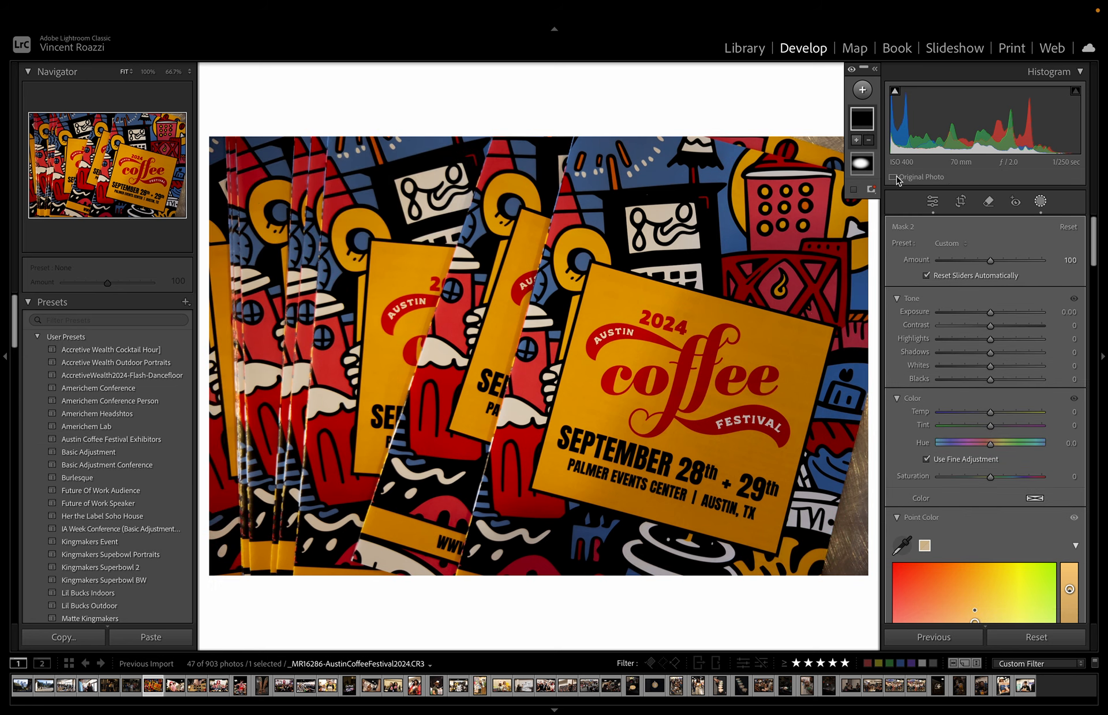
pyautogui.click(859, 157)
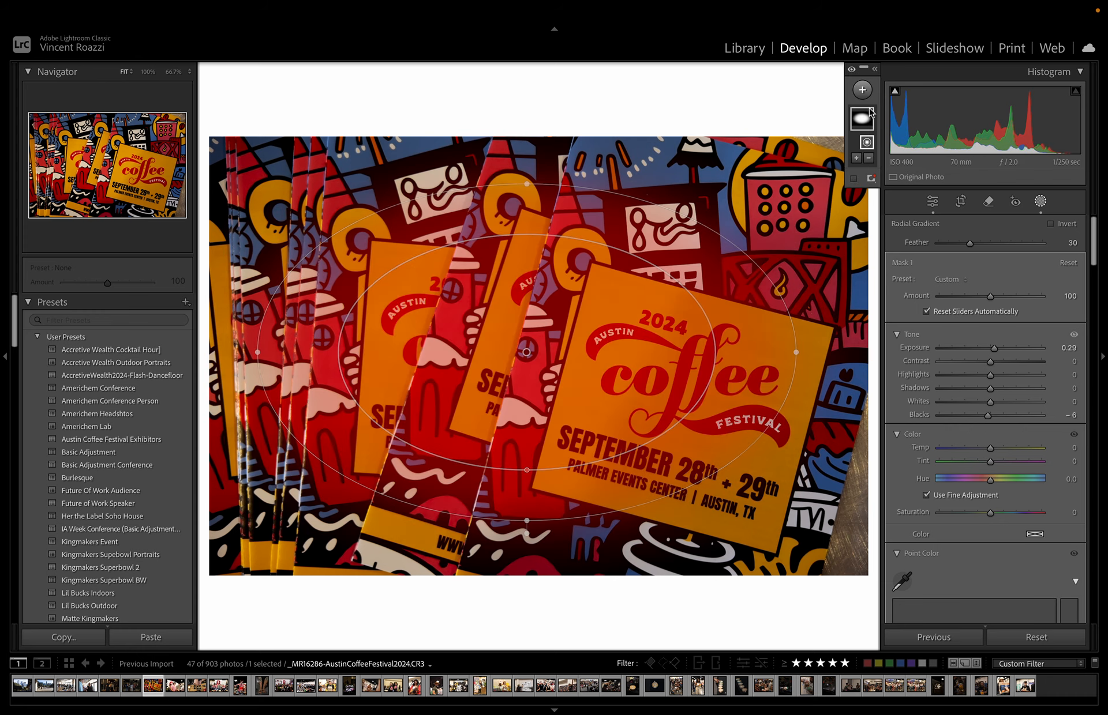
# - Move the radial gradient onto the front flyer's coffee logo and set the mask's exposure to 0.67
pyautogui.moveTo(650, 340); pyautogui.dragTo(769, 366)
pyautogui.moveTo(1009, 353); pyautogui.dragTo(1000, 351)
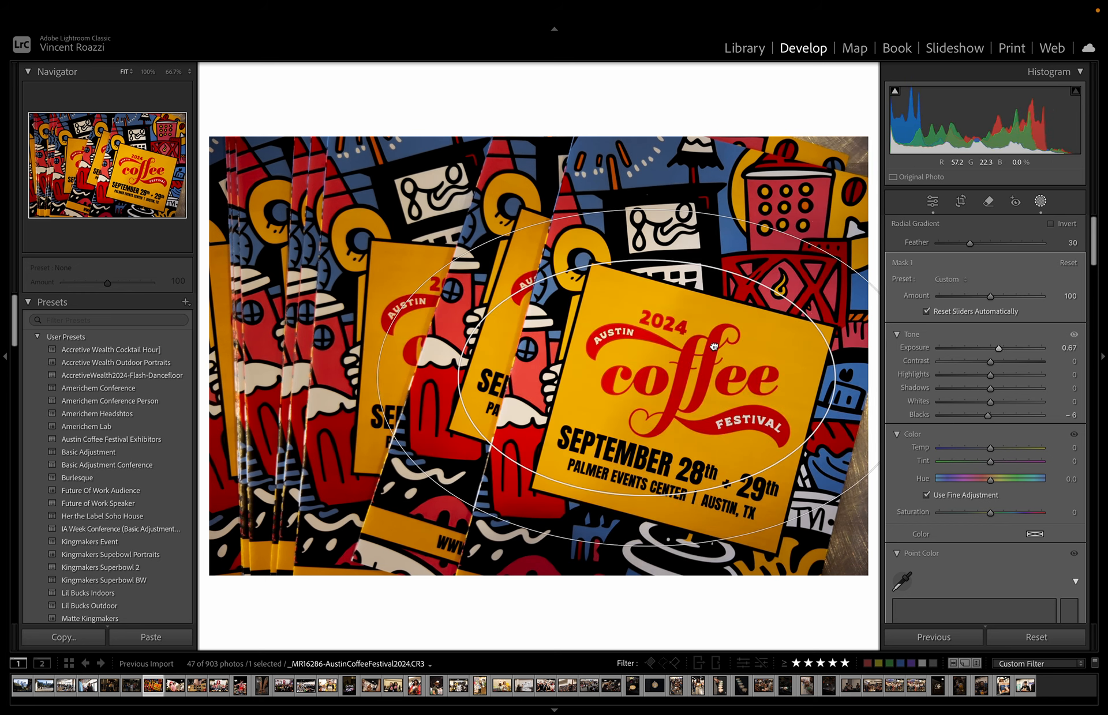
pyautogui.click(932, 201)
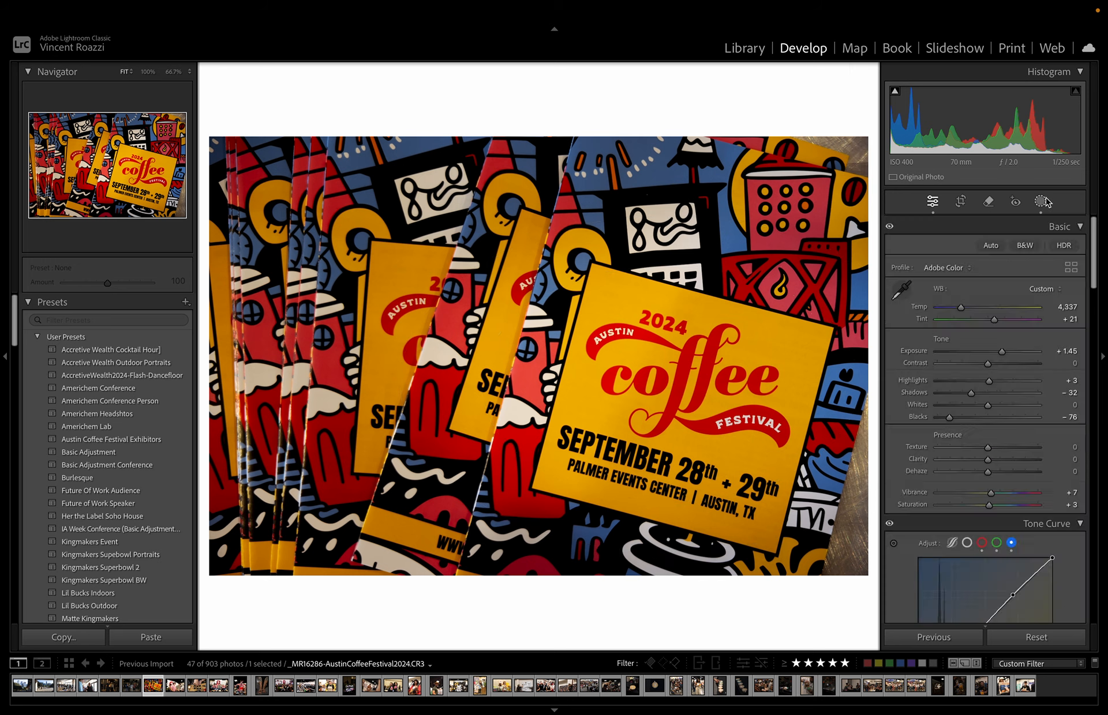
# - Set the flyer photo's exposure to +1.50 and clarity to +8, and reset vibrance and saturation to 0
pyautogui.moveTo(1002, 349); pyautogui.dragTo(1003, 347)
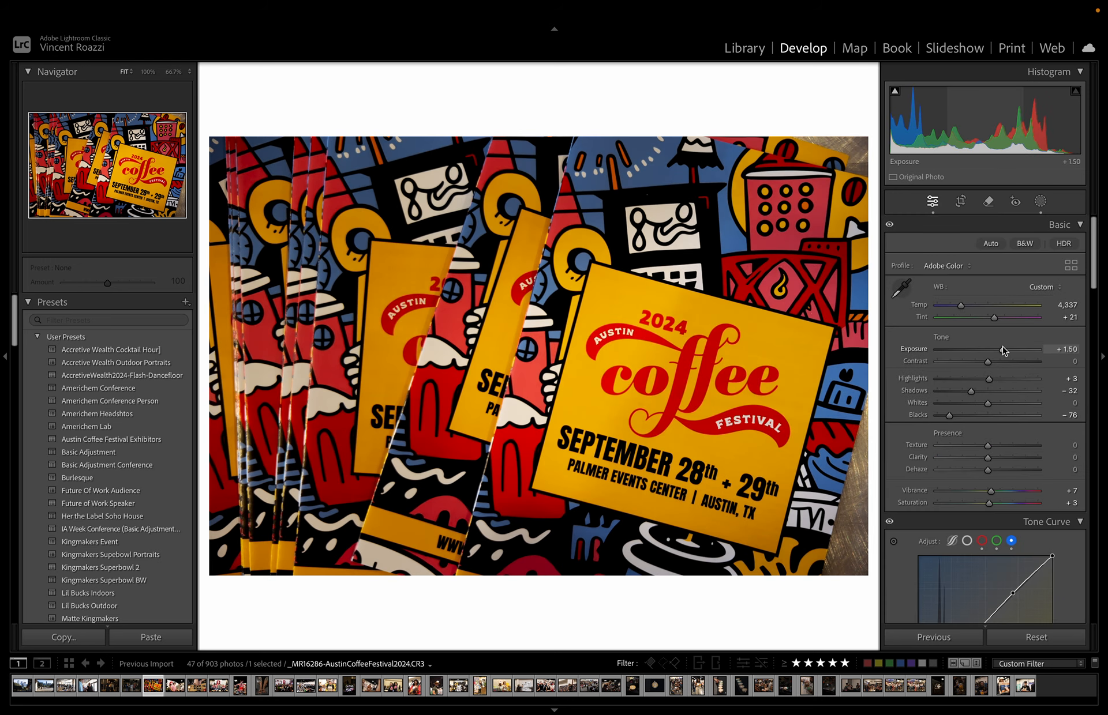
pyautogui.moveTo(991, 491); pyautogui.dragTo(994, 493)
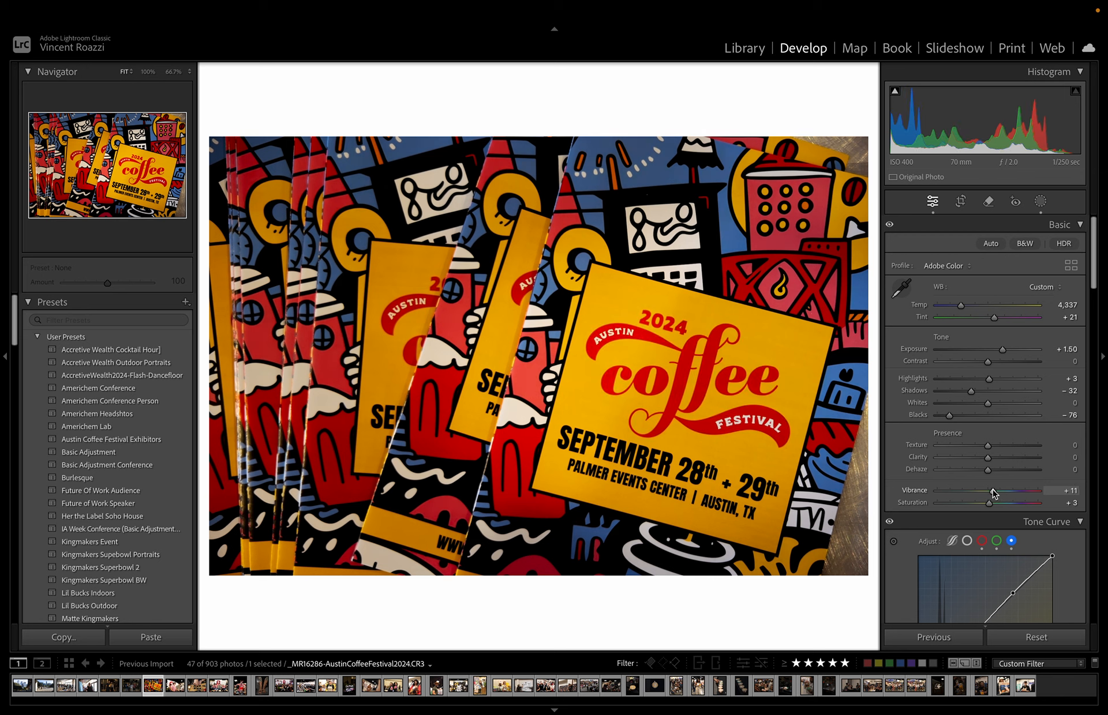
pyautogui.moveTo(995, 493); pyautogui.dragTo(991, 458)
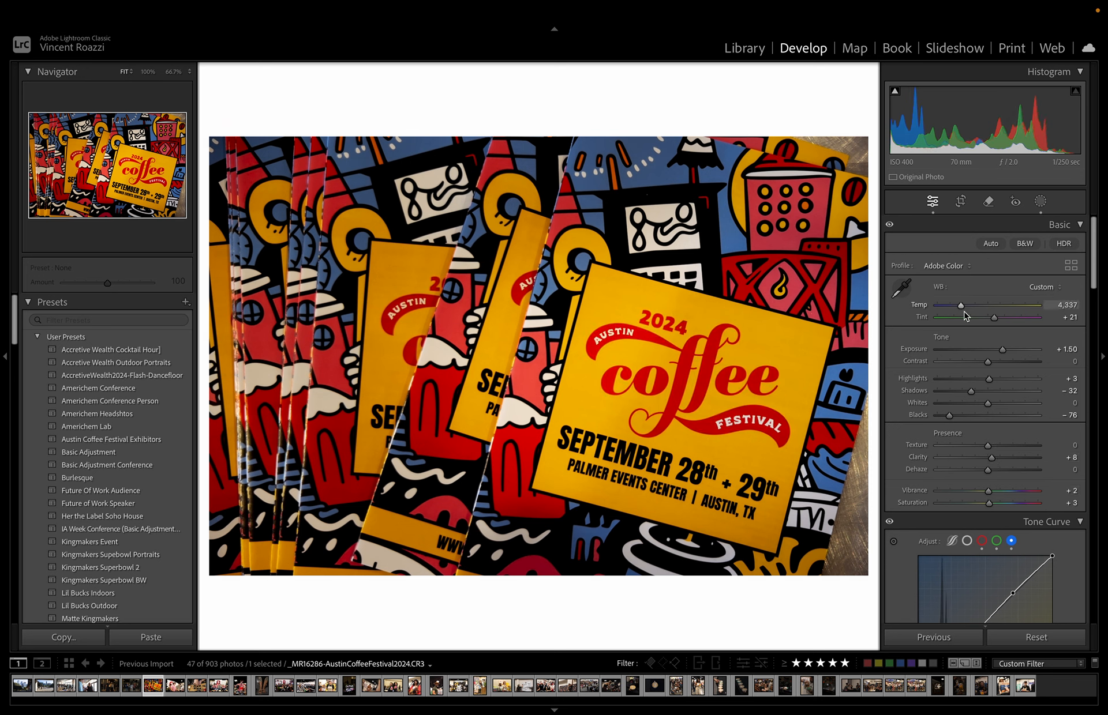
pyautogui.doubleClick(988, 491)
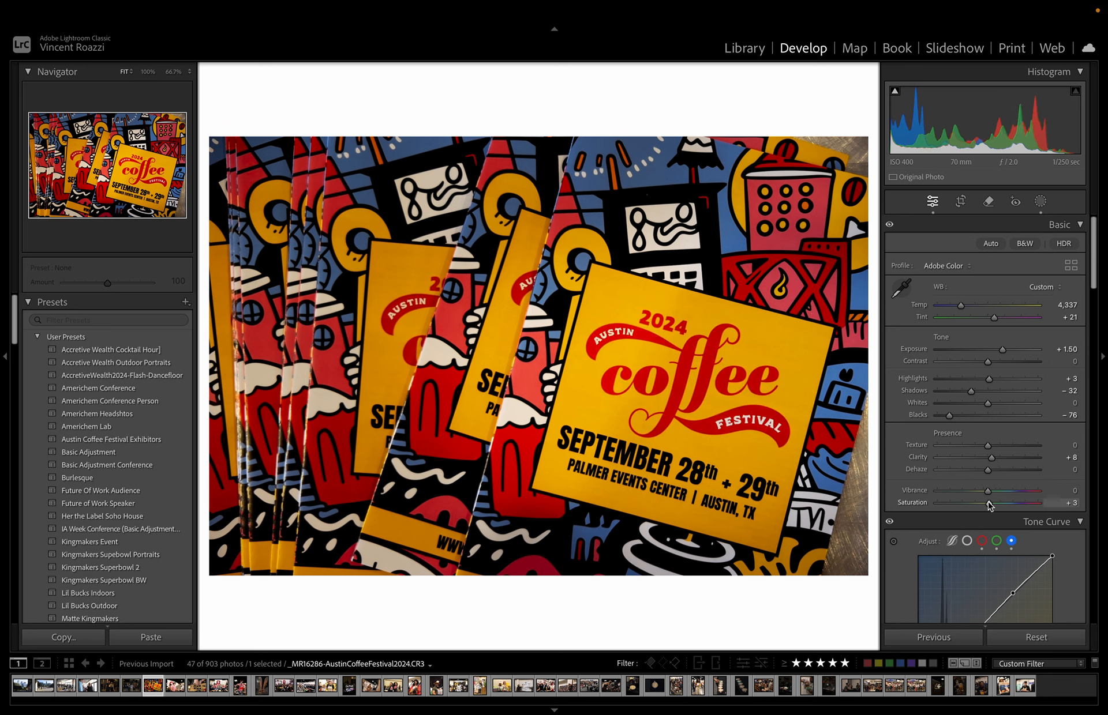
pyautogui.doubleClick(989, 503)
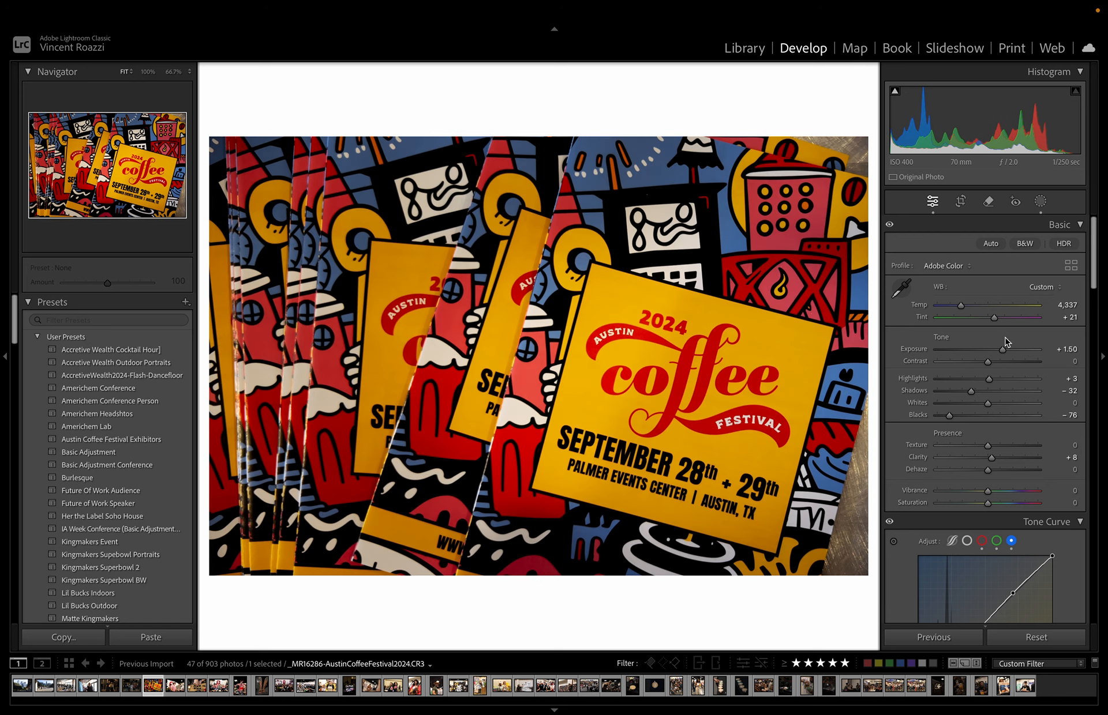
# - Set temperature to 3,958, tint to +3, exposure to +1.70, shadows to -100 and blacks to -68
pyautogui.moveTo(959, 311); pyautogui.dragTo(1005, 354)
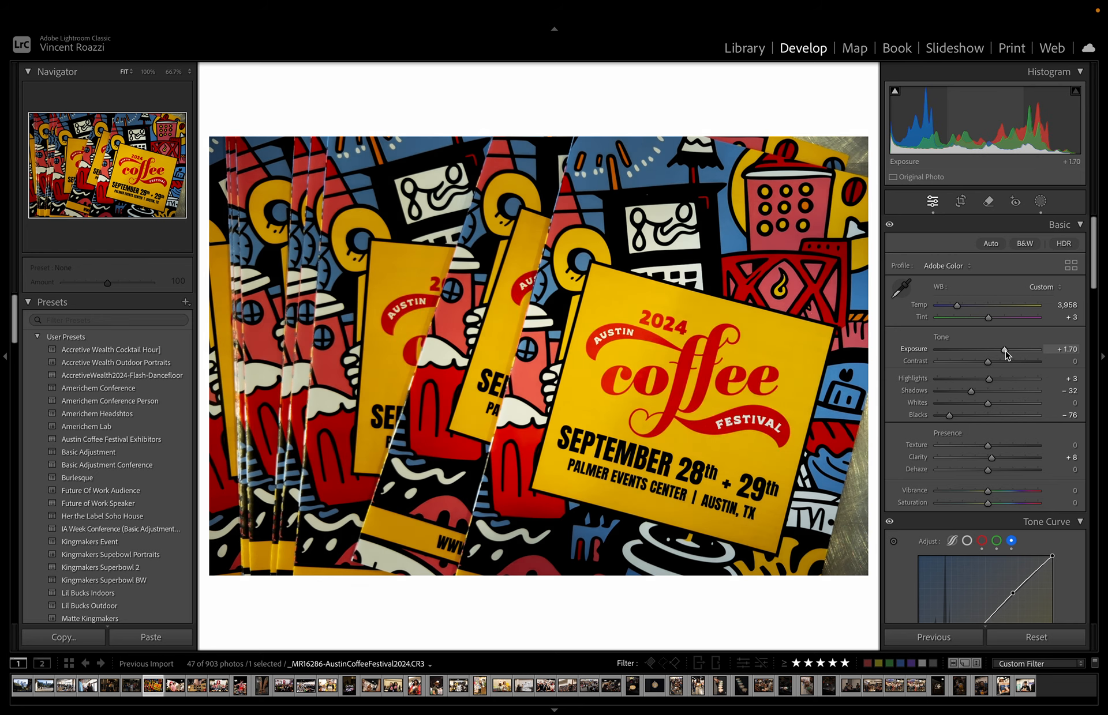
pyautogui.moveTo(949, 416)
pyautogui.mouseDown()
pyautogui.moveTo(971, 419)
pyautogui.moveTo(967, 396)
pyautogui.moveTo(951, 417)
pyautogui.mouseUp()
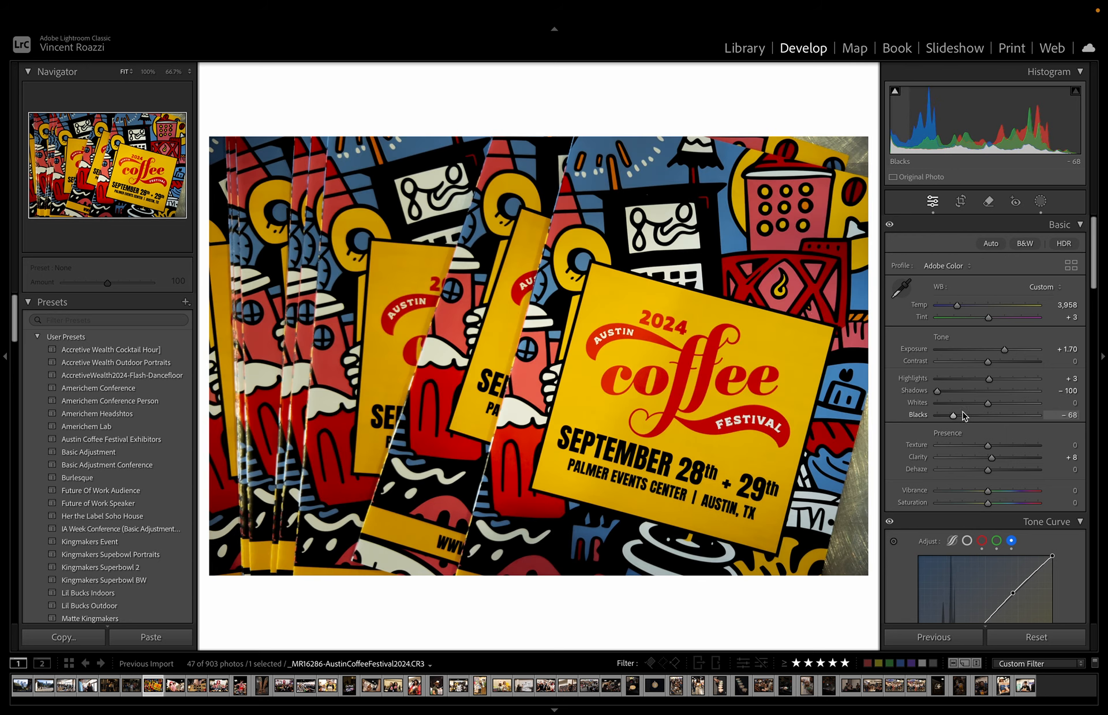
# - Lower the upper point of the blue tone curve slightly and move its lower point to input 71, output 70
pyautogui.scroll(-4, 1006, 478)
pyautogui.scroll(-4, 1007, 477)
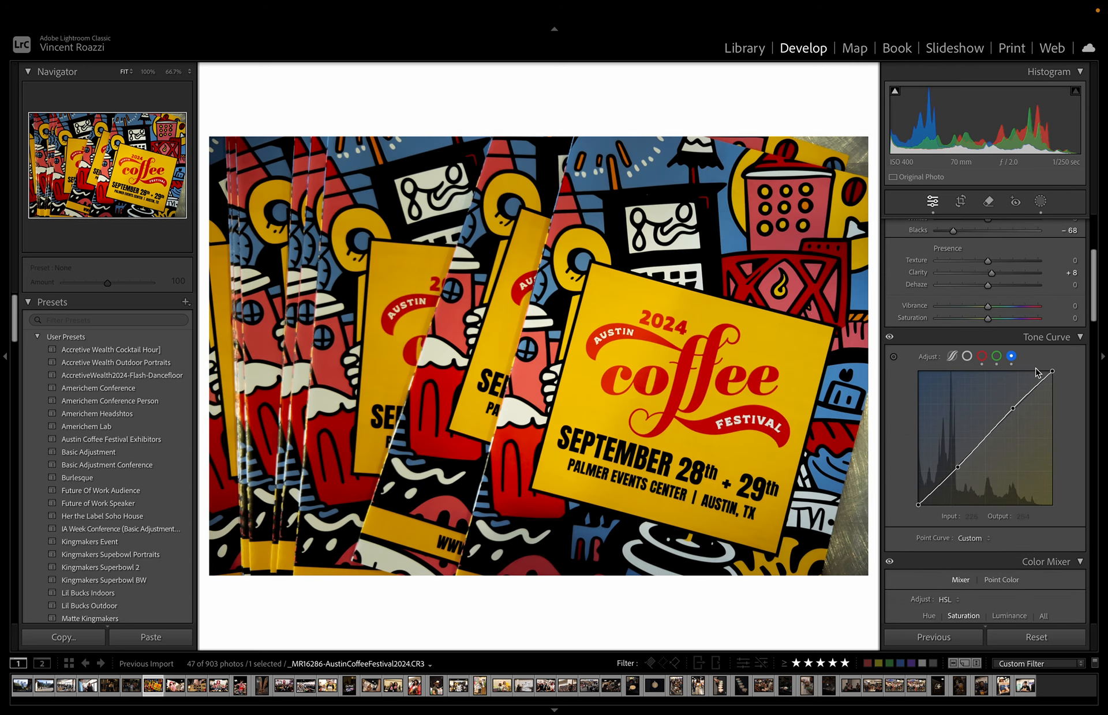
pyautogui.click(1012, 411)
pyautogui.moveTo(1012, 411); pyautogui.dragTo(1013, 415)
pyautogui.moveTo(954, 467); pyautogui.dragTo(955, 469)
# - Reset the flyer photo's blue saturation to 0 in the color mixer
pyautogui.scroll(-5, 981, 438)
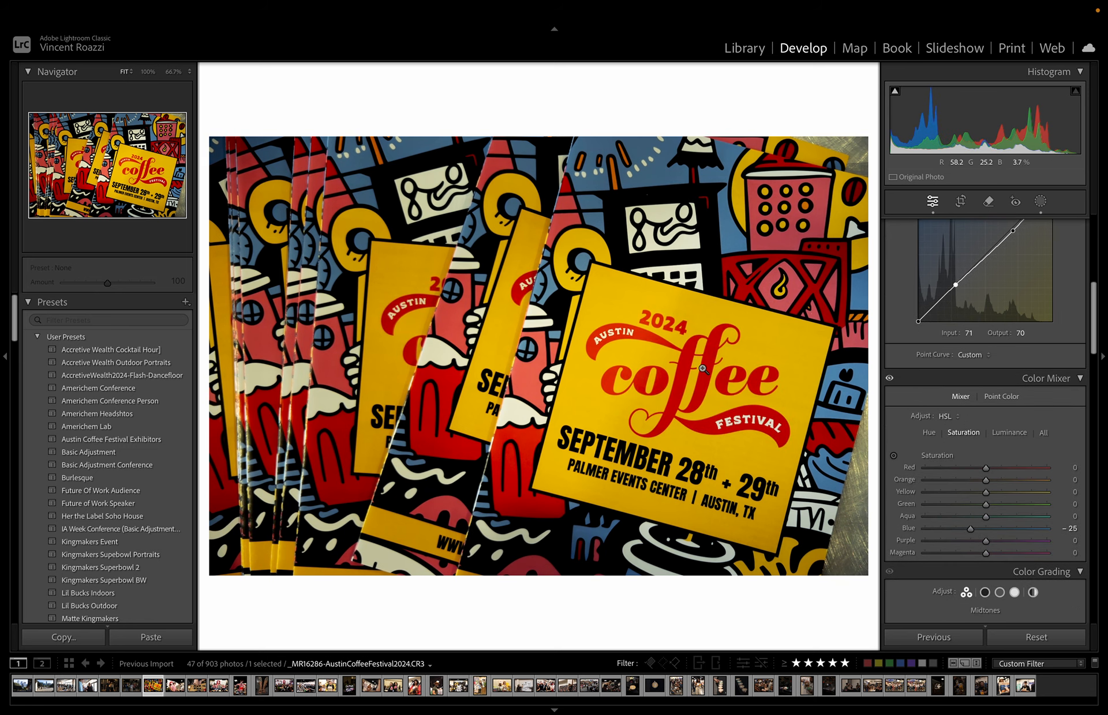
pyautogui.click(1010, 394)
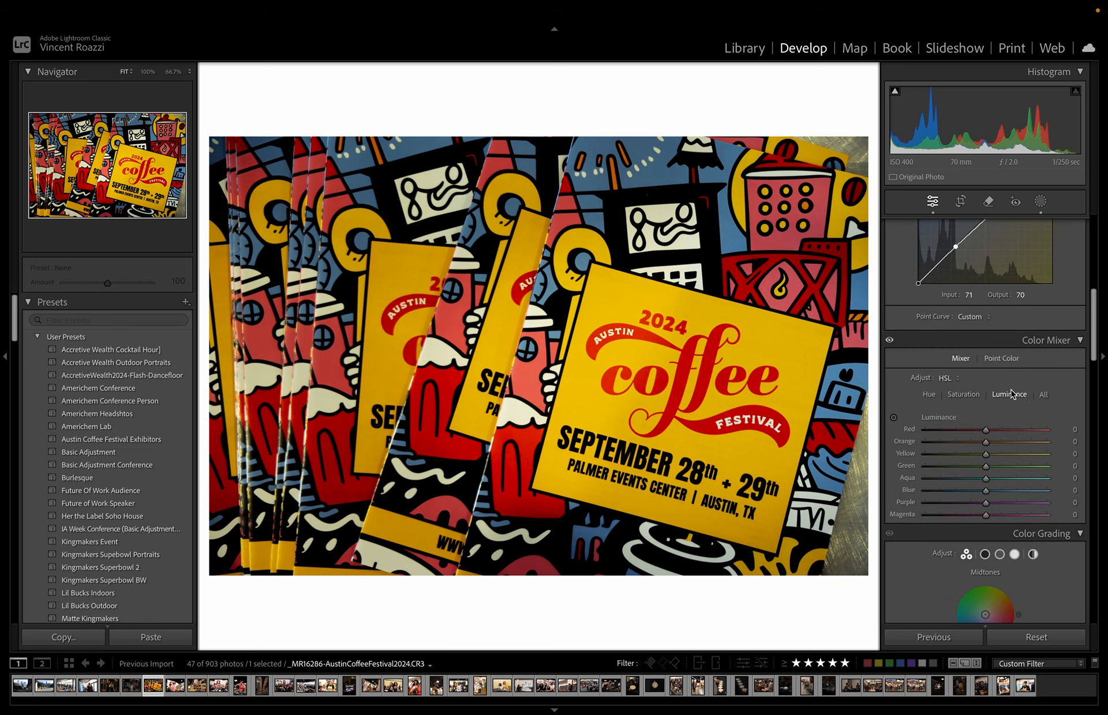
pyautogui.click(977, 394)
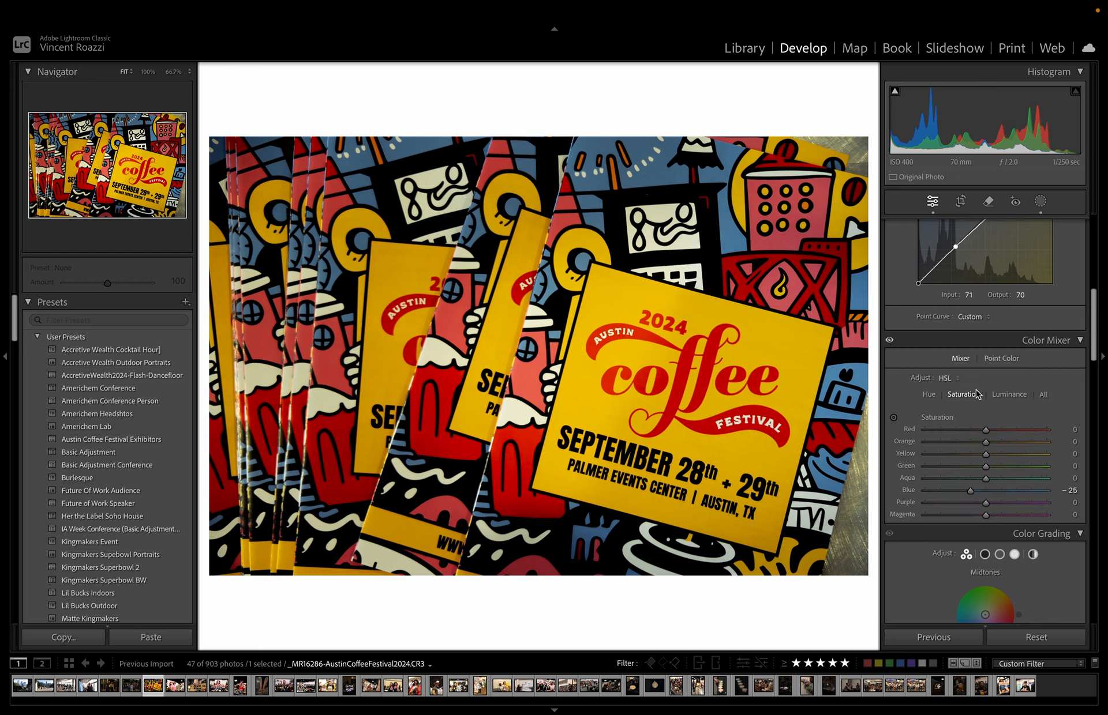
pyautogui.doubleClick(972, 491)
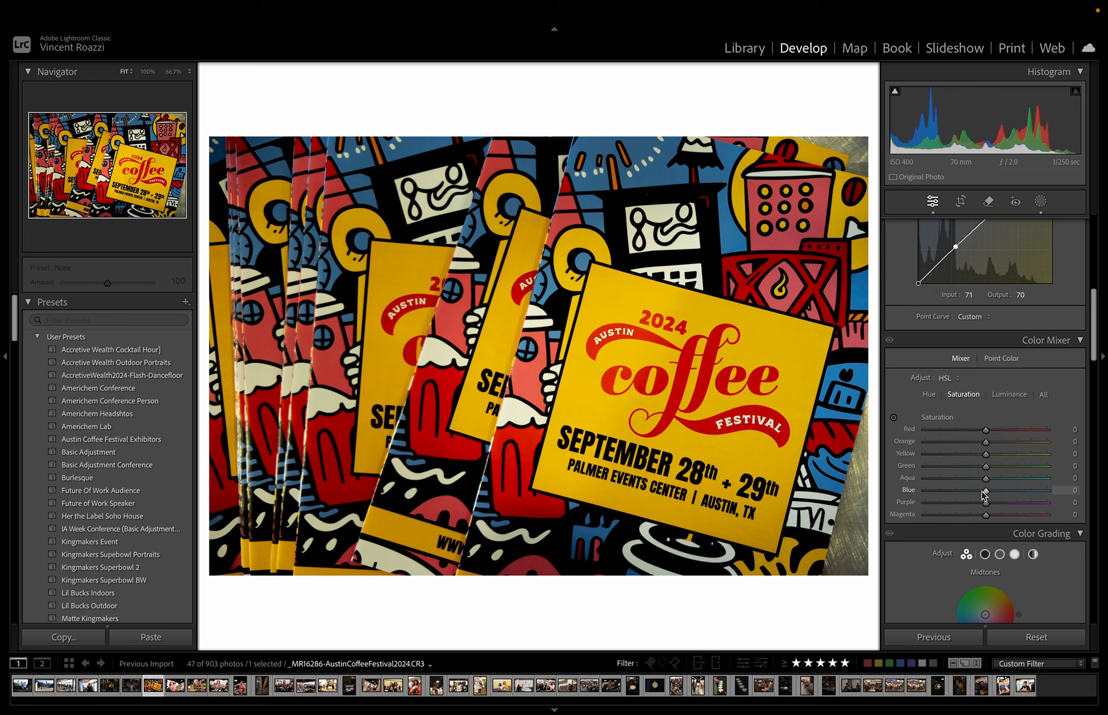
# - Set the flyer photo's red luminance to -13 and red saturation to +29 in the color mixer
pyautogui.click(1004, 398)
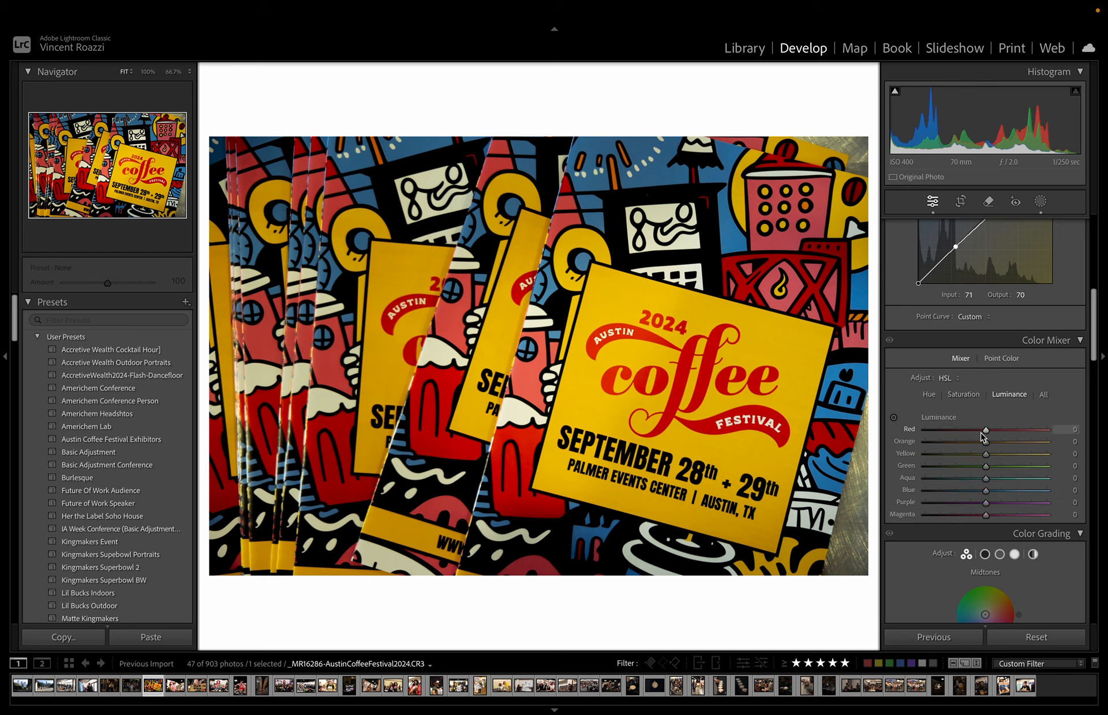
pyautogui.moveTo(981, 433)
pyautogui.mouseDown()
pyautogui.moveTo(963, 432)
pyautogui.moveTo(996, 434)
pyautogui.mouseUp()
pyautogui.click(964, 394)
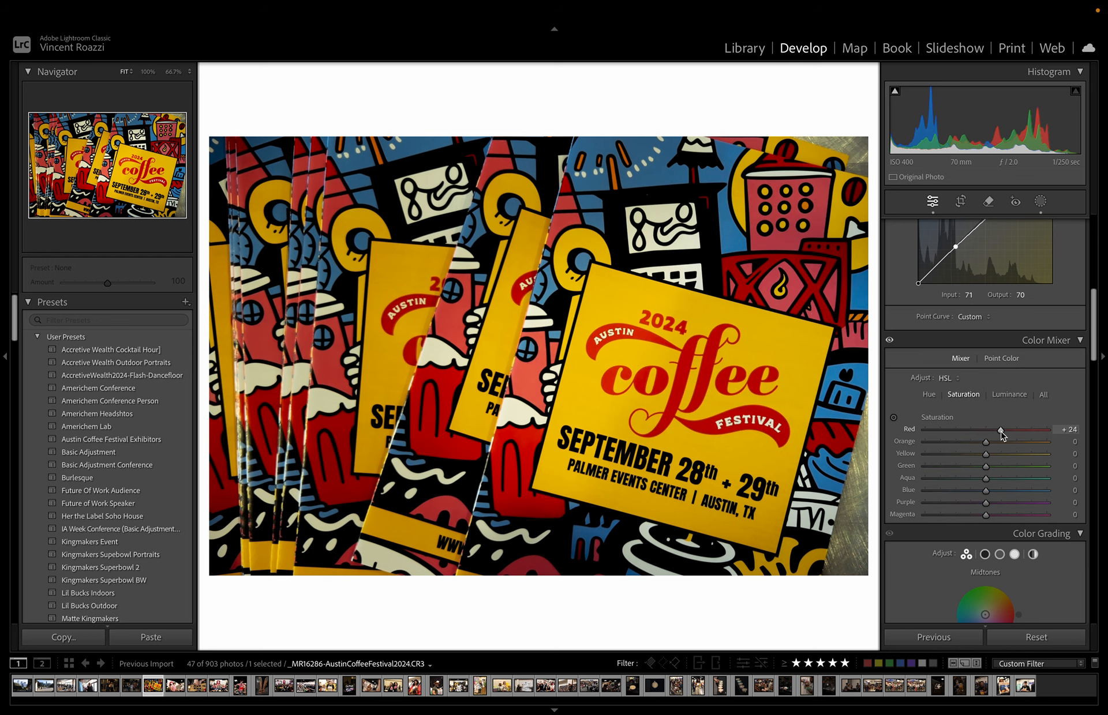
pyautogui.click(1004, 395)
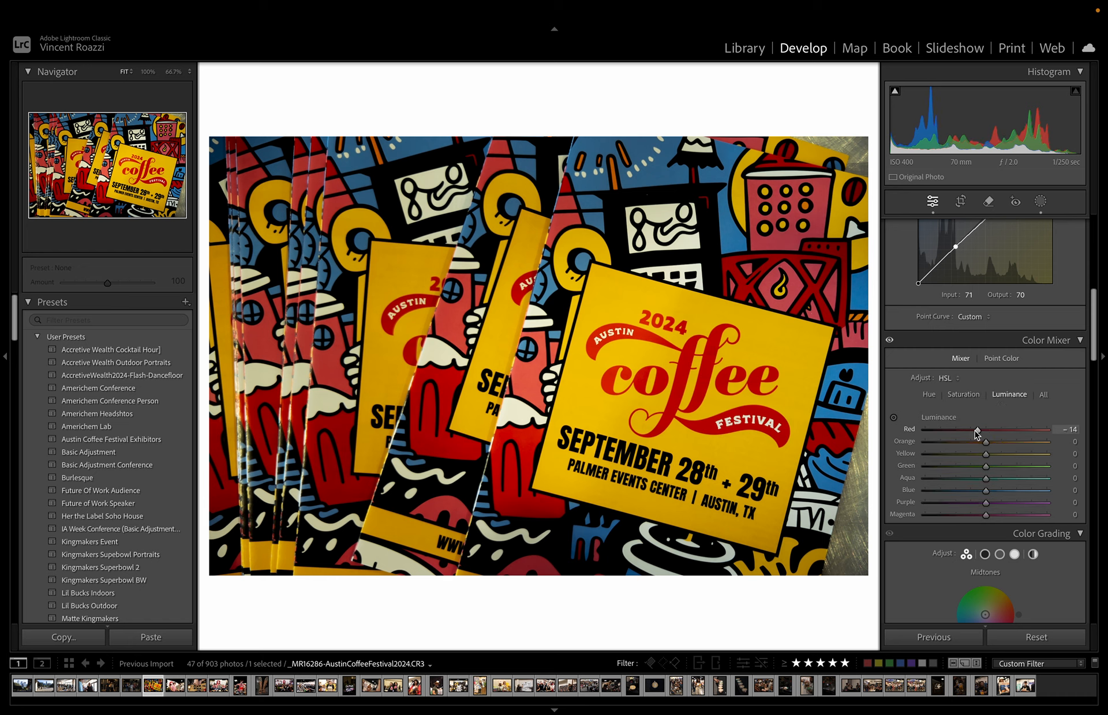
pyautogui.click(971, 396)
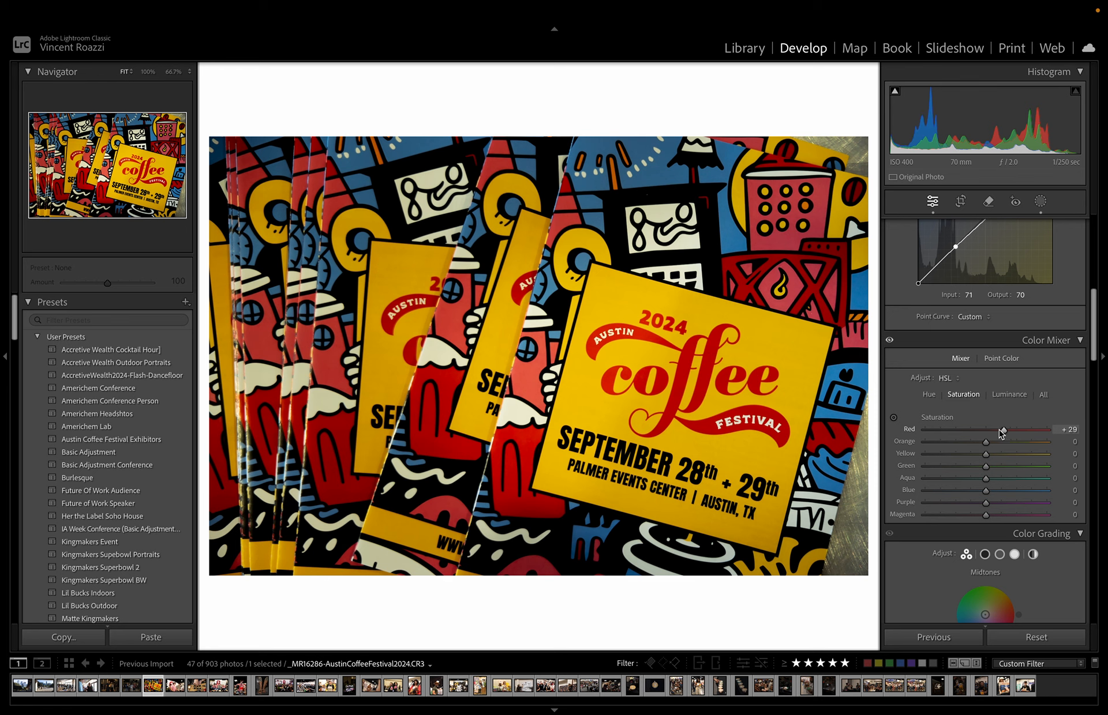
# - Set the yellow luminance to +30, compare the flyer photo with its unedited version, and set the blue saturation to +14
pyautogui.click(1004, 396)
pyautogui.moveTo(1002, 431); pyautogui.dragTo(1004, 460)
pyautogui.press('\\')
pyautogui.press('\\')
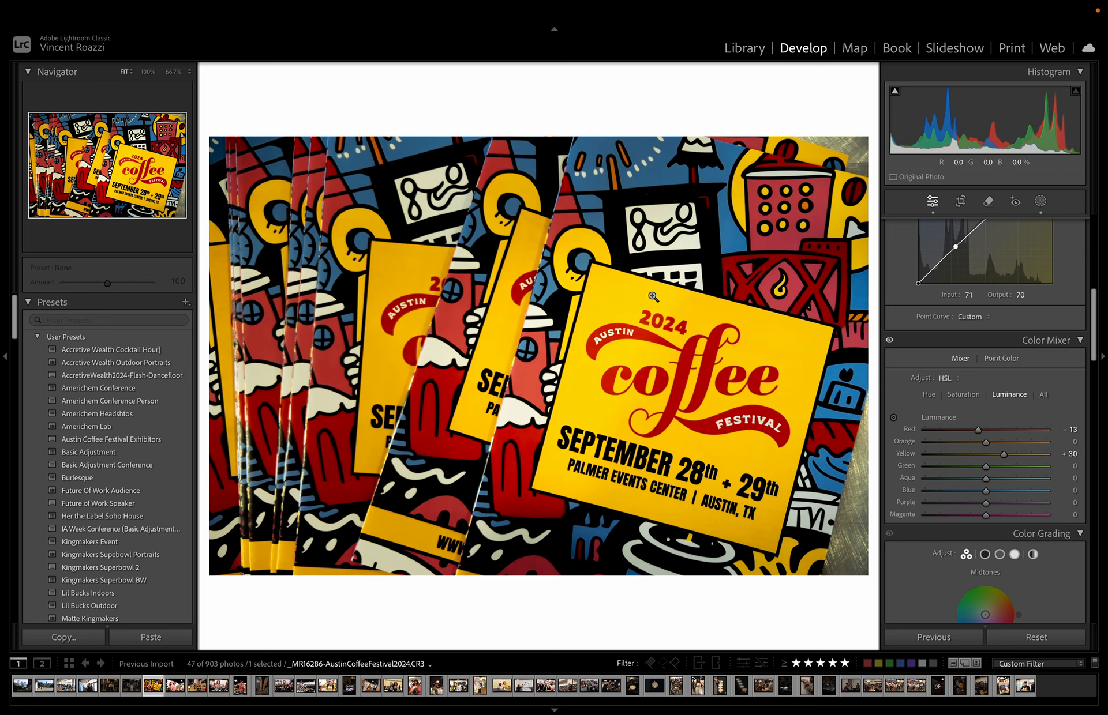
pyautogui.click(973, 396)
pyautogui.moveTo(985, 490)
pyautogui.mouseDown()
pyautogui.moveTo(1017, 489)
pyautogui.moveTo(995, 490)
pyautogui.mouseUp()
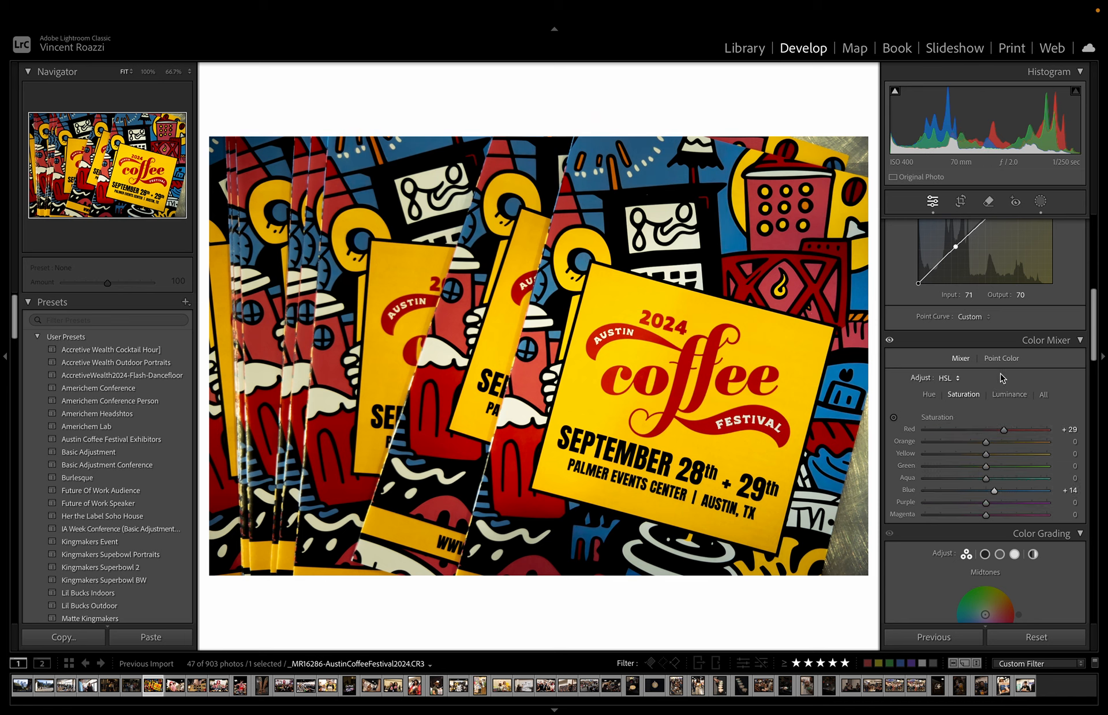
pyautogui.scroll(10, 1002, 378)
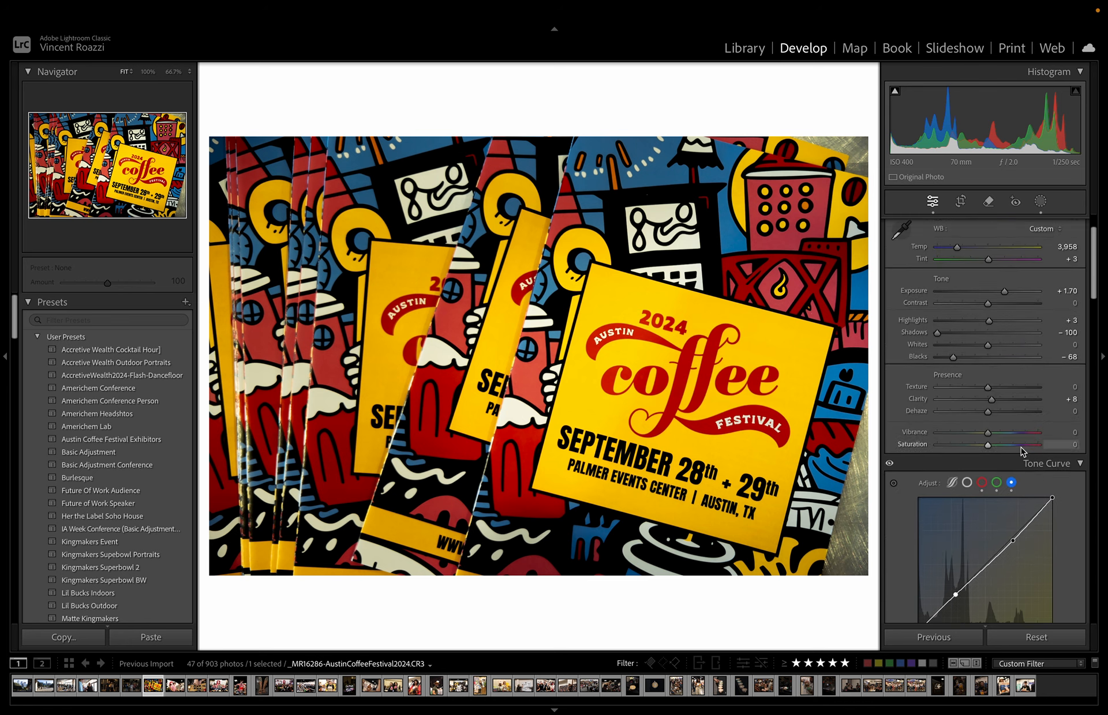
# - Return to the photo grid and open the first photo, the city skyline beside the curved roof, for developing
pyautogui.click(68, 664)
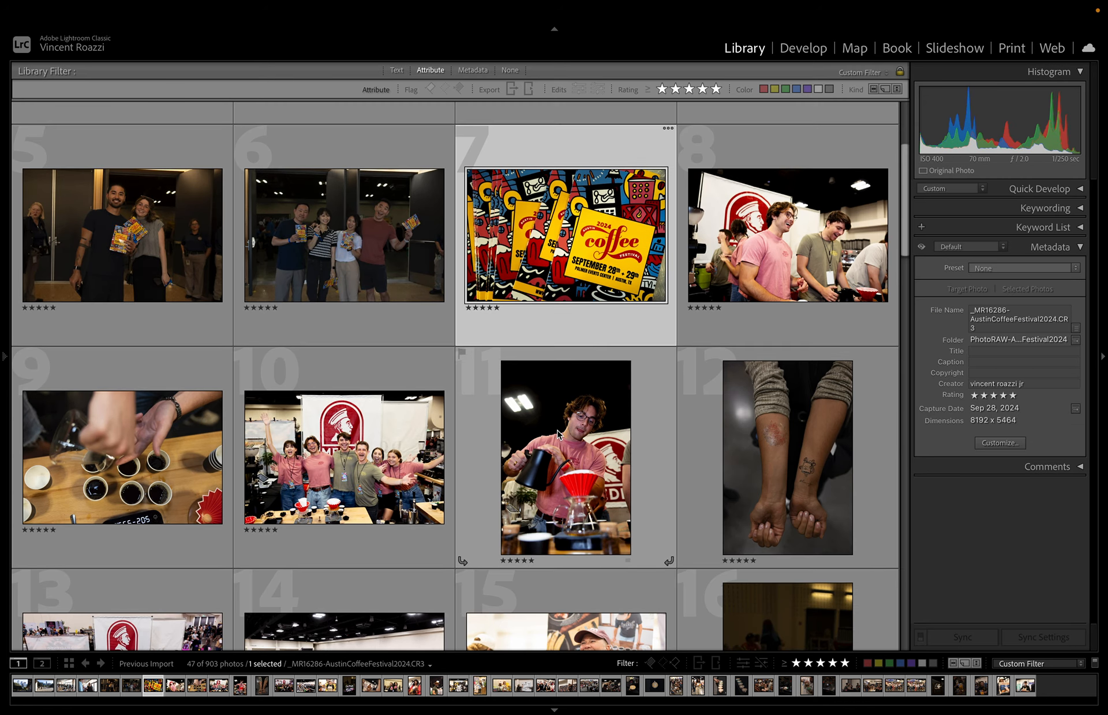
pyautogui.scroll(3, 365, 345)
pyautogui.scroll(3, 365, 345)
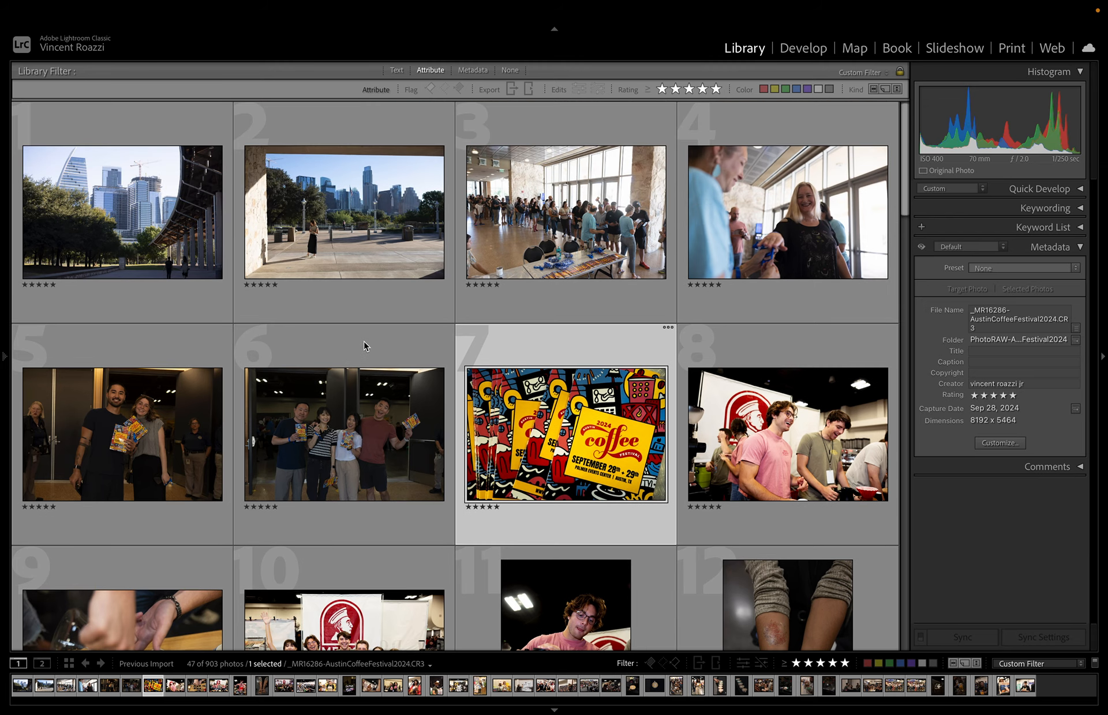
pyautogui.doubleClick(188, 203)
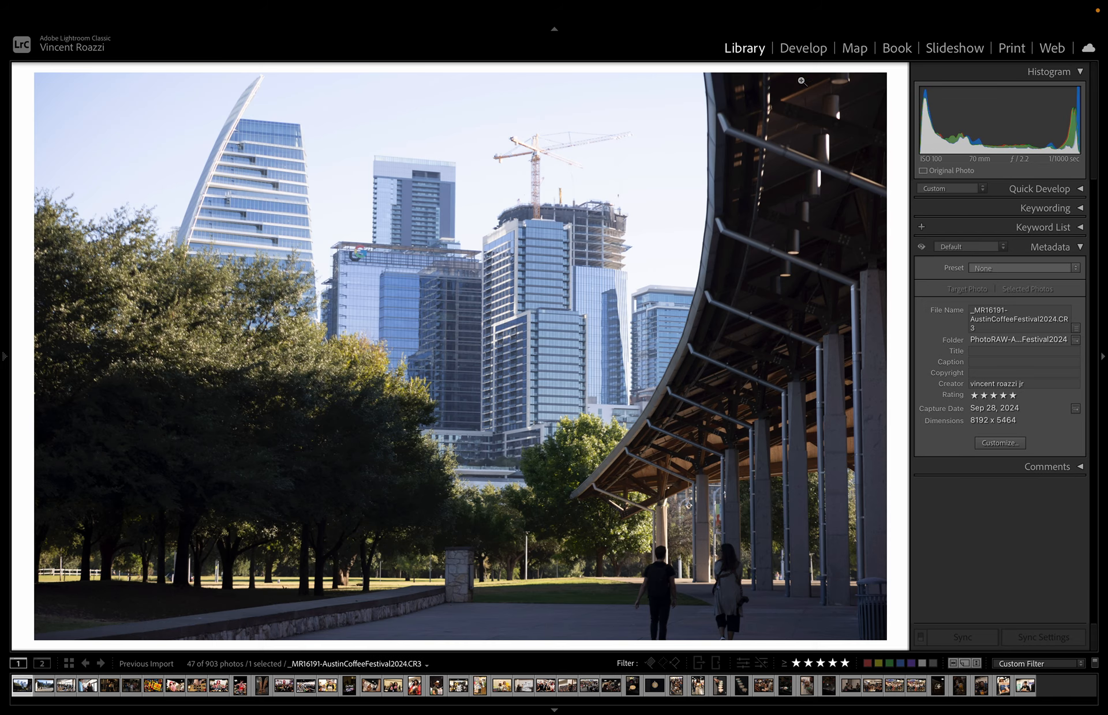
pyautogui.click(803, 48)
# - Set the skyline photo's temperature to 6,724, exposure to +0.55 and shadows to +58
pyautogui.click(1038, 288)
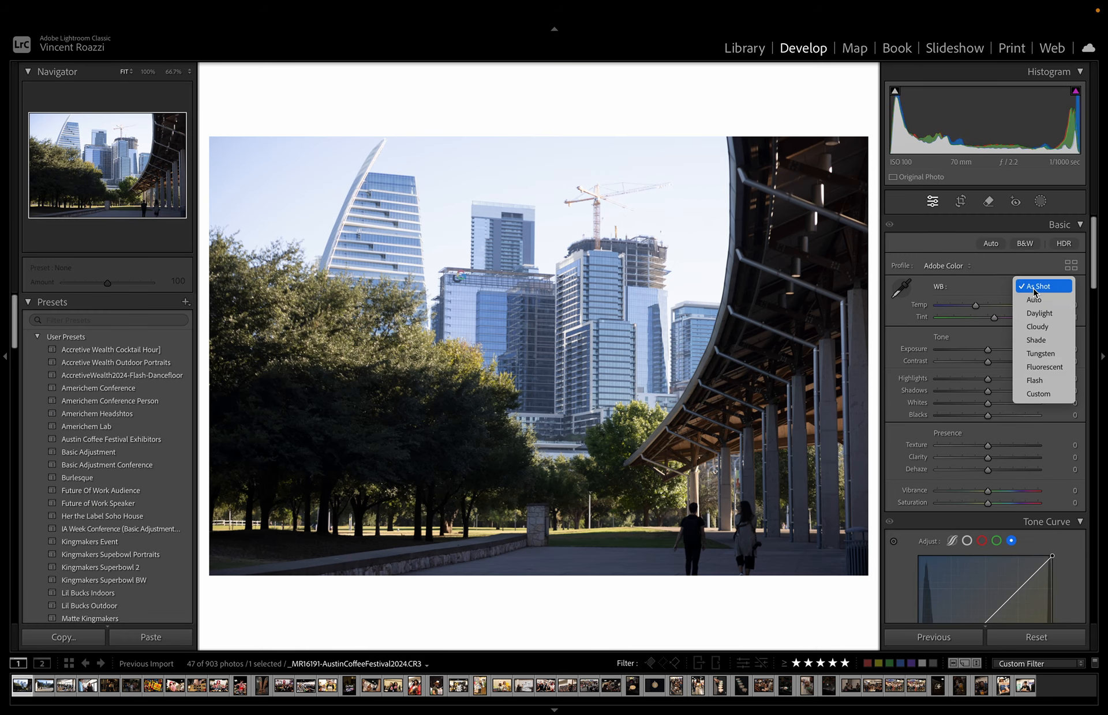
pyautogui.click(1035, 290)
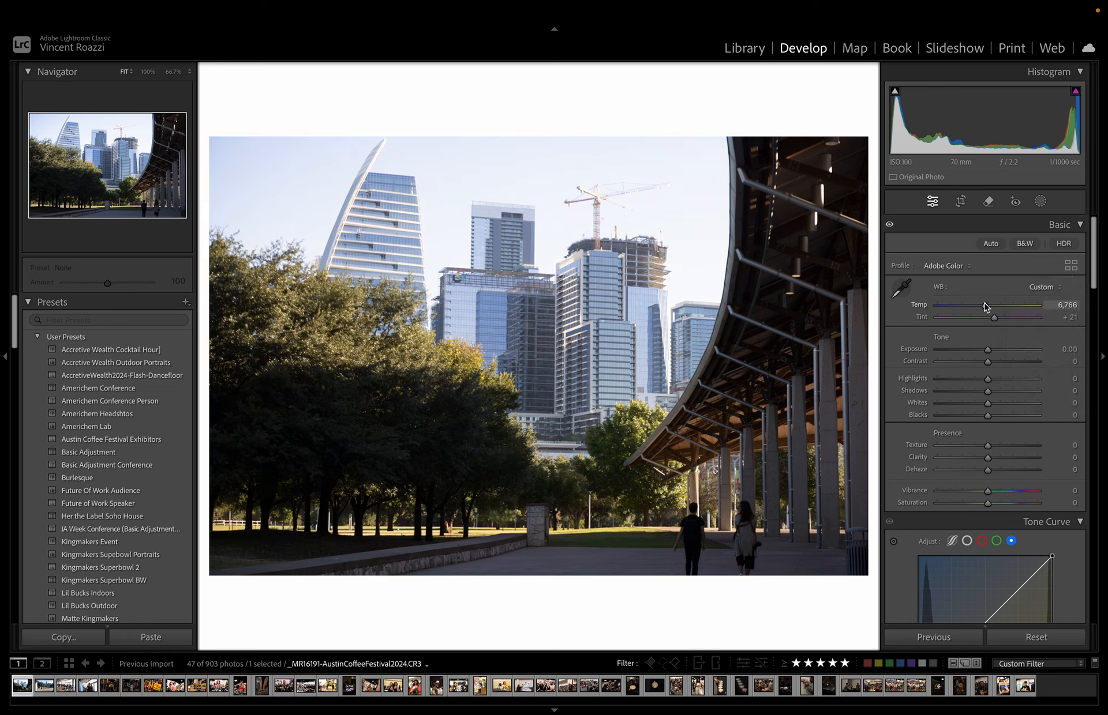
pyautogui.moveTo(985, 307); pyautogui.dragTo(983, 307)
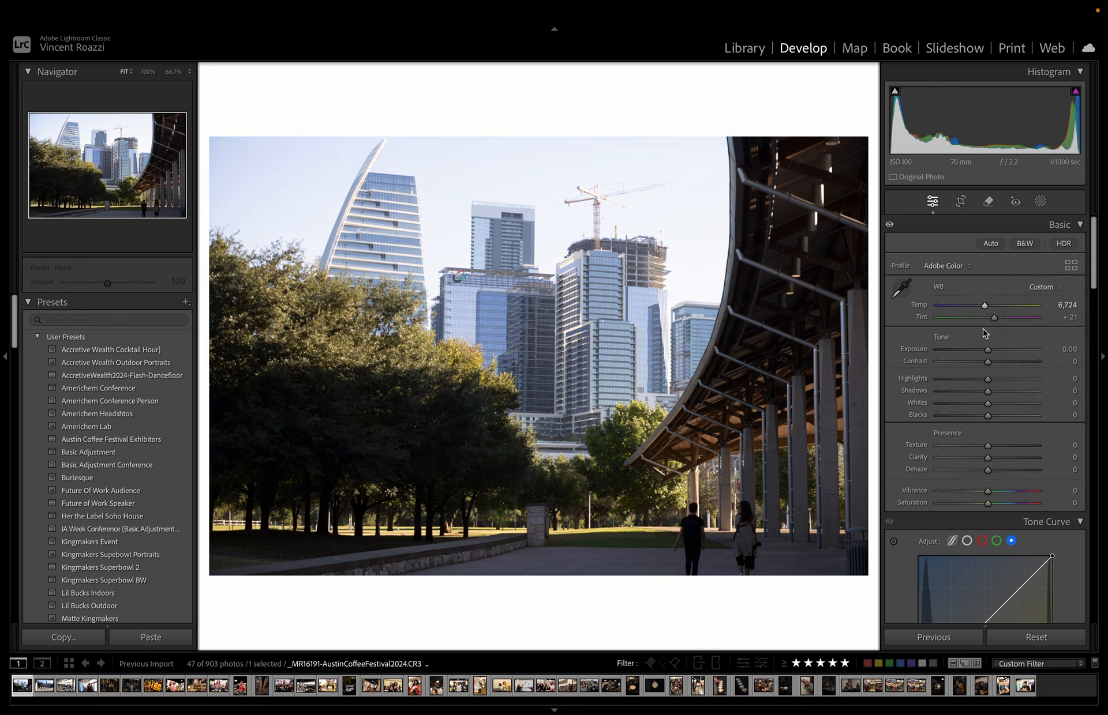
pyautogui.click(1036, 205)
pyautogui.click(1040, 206)
pyautogui.moveTo(987, 350)
pyautogui.mouseDown()
pyautogui.moveTo(1004, 349)
pyautogui.moveTo(992, 349)
pyautogui.mouseUp()
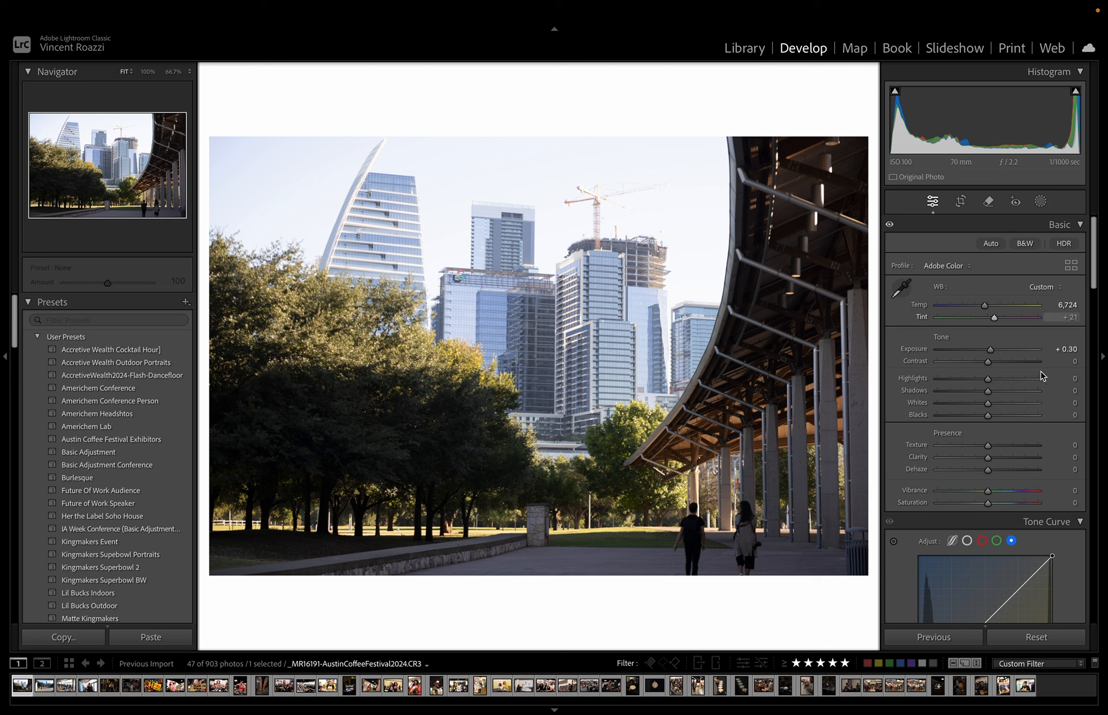
pyautogui.moveTo(1012, 390); pyautogui.dragTo(1017, 394)
pyautogui.moveTo(990, 350); pyautogui.dragTo(991, 350)
pyautogui.click(1039, 201)
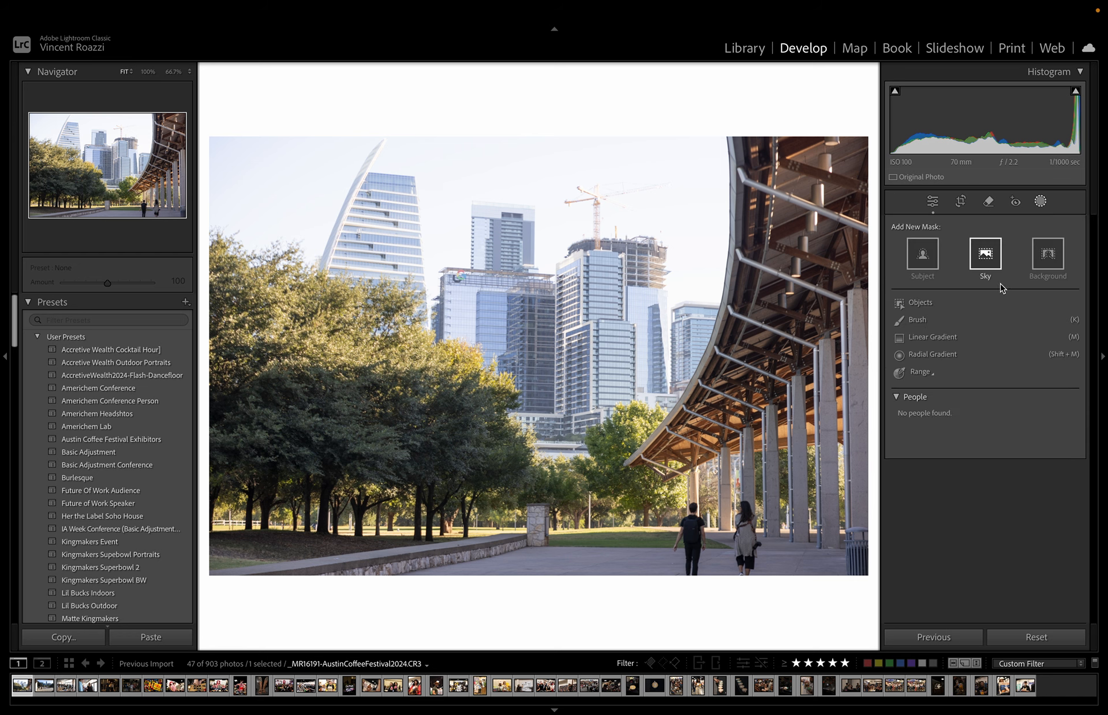
pyautogui.click(985, 254)
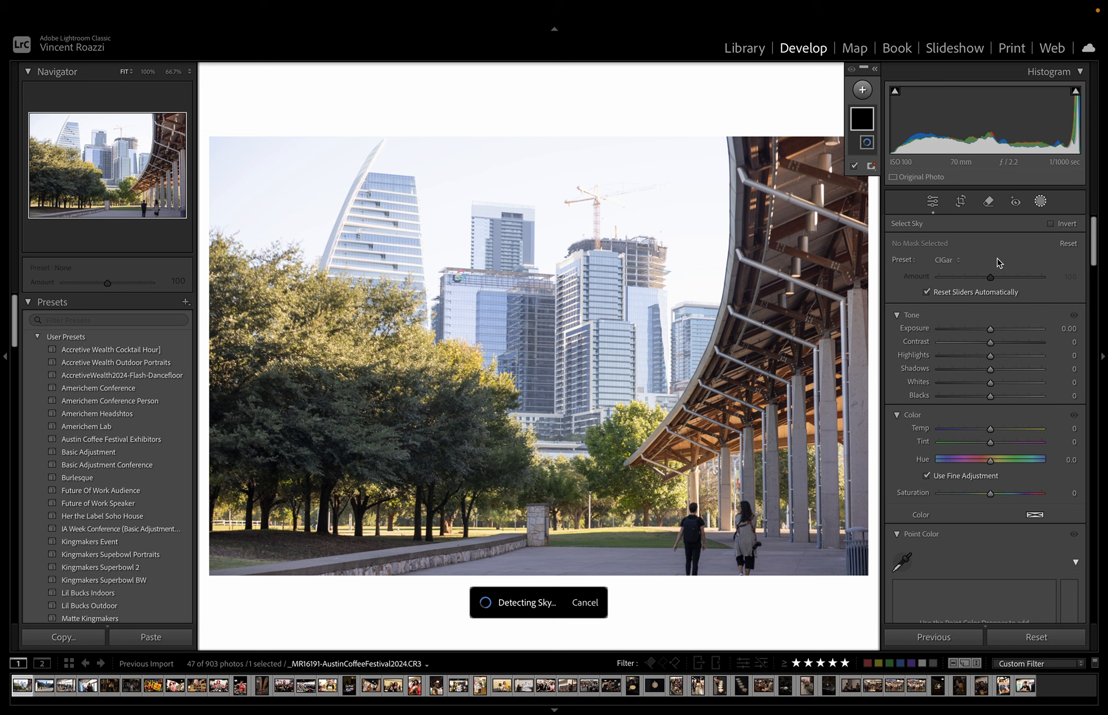
pyautogui.click(863, 125)
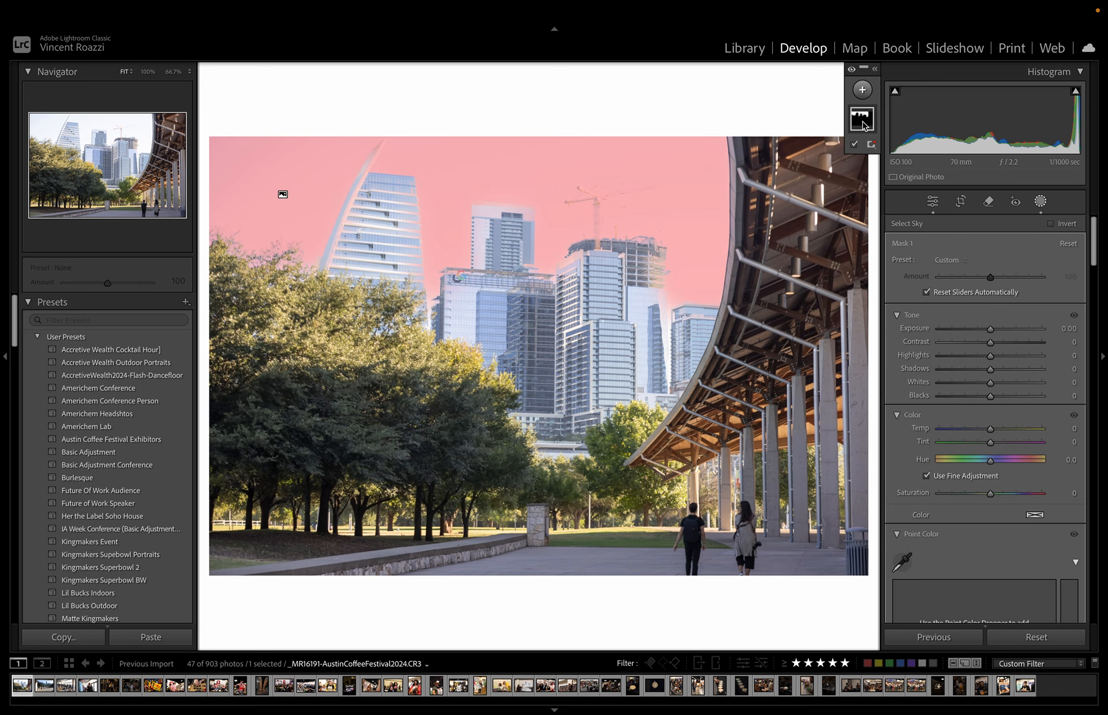
pyautogui.click(863, 125)
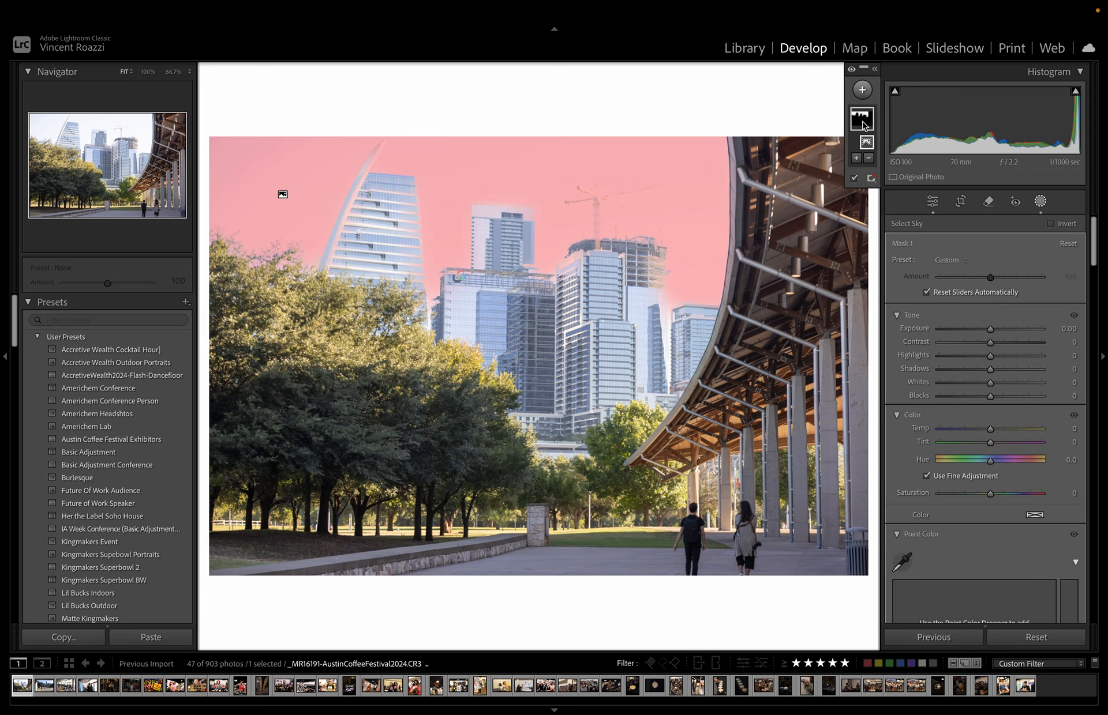
pyautogui.press('Delete')
# - Create a subject mask and extend it over the remaining skyline buildings with object selection at brush size 40
pyautogui.click(1042, 206)
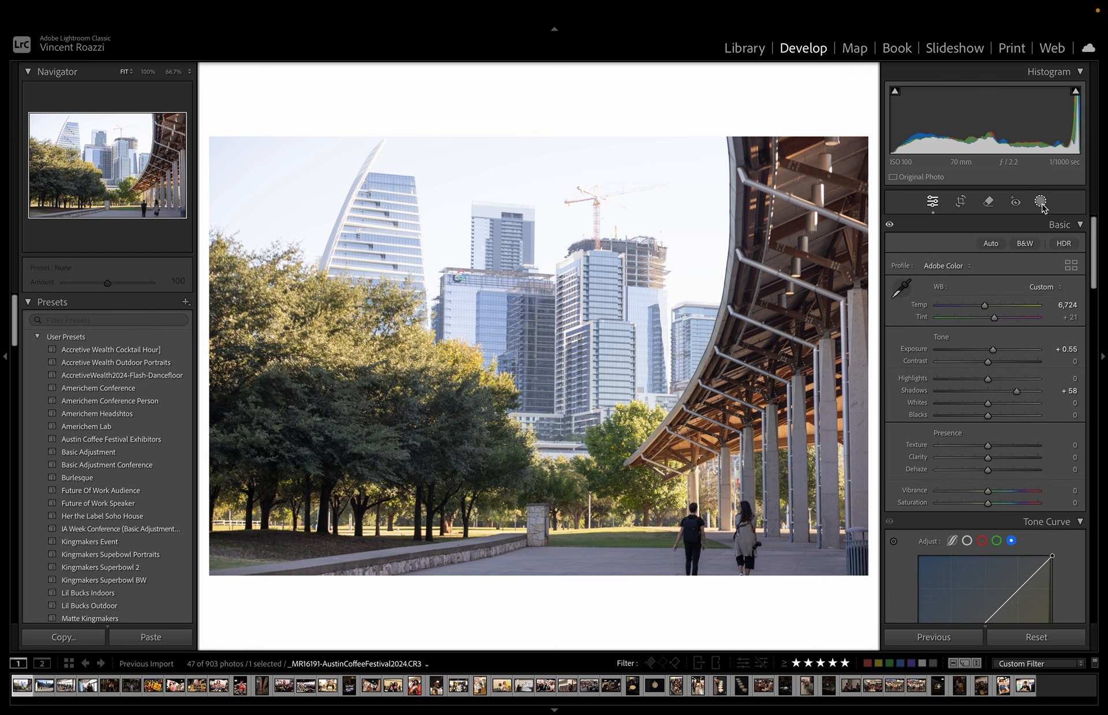
pyautogui.click(1041, 203)
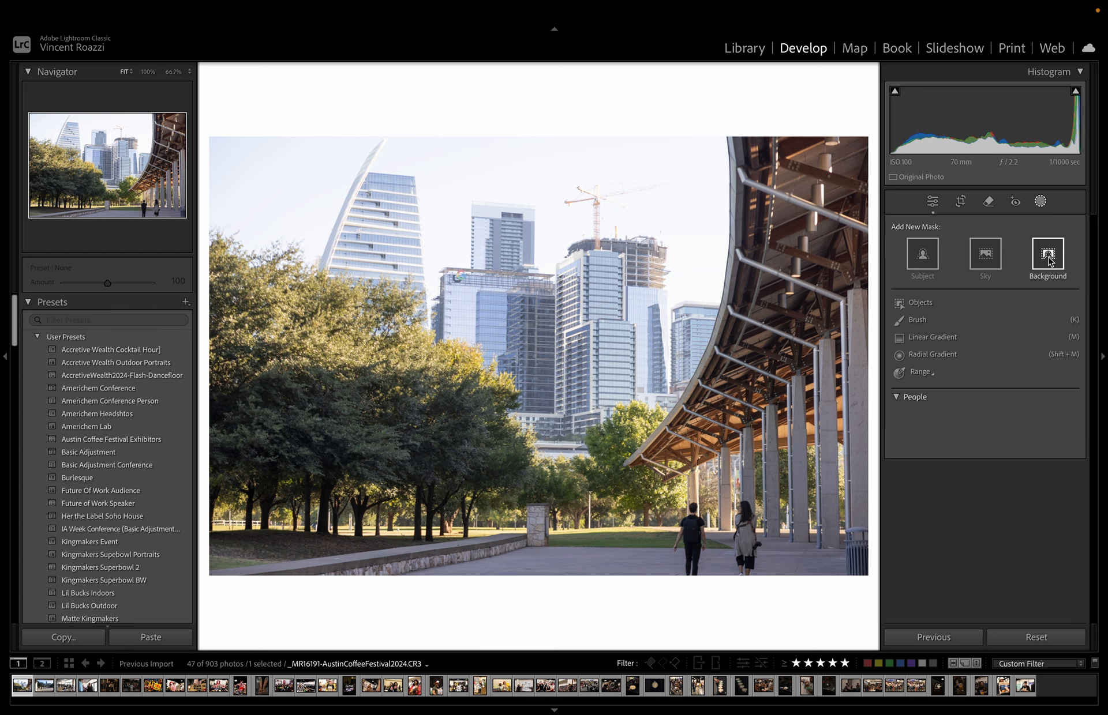
pyautogui.click(930, 262)
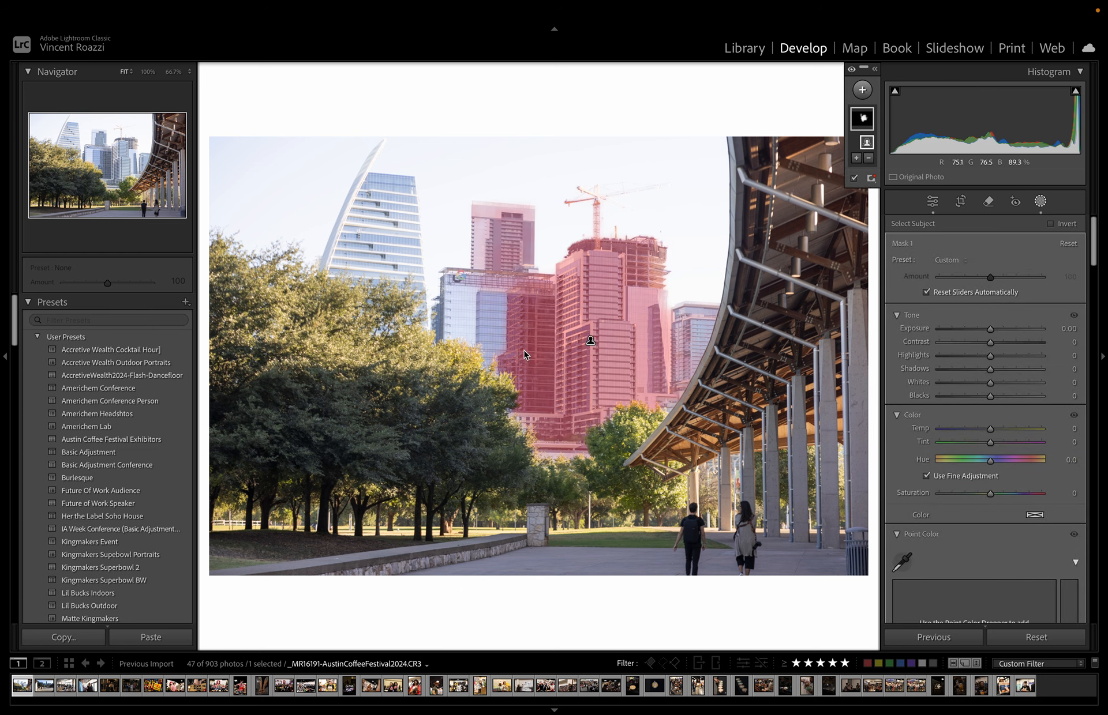
pyautogui.click(857, 158)
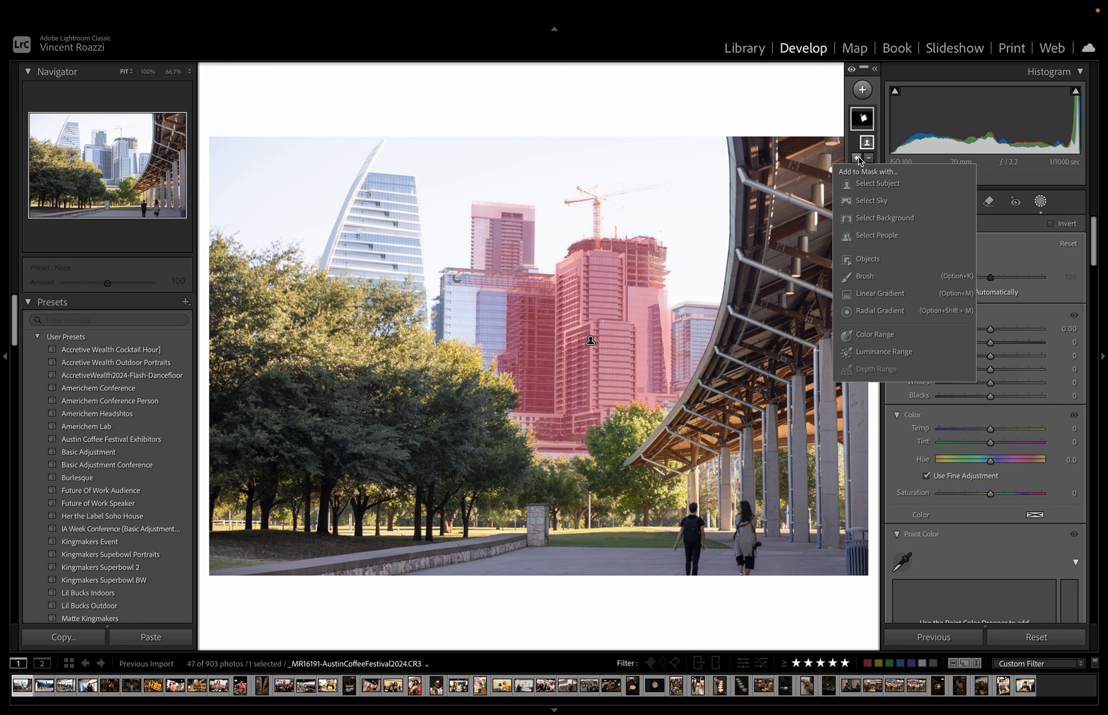
pyautogui.click(880, 264)
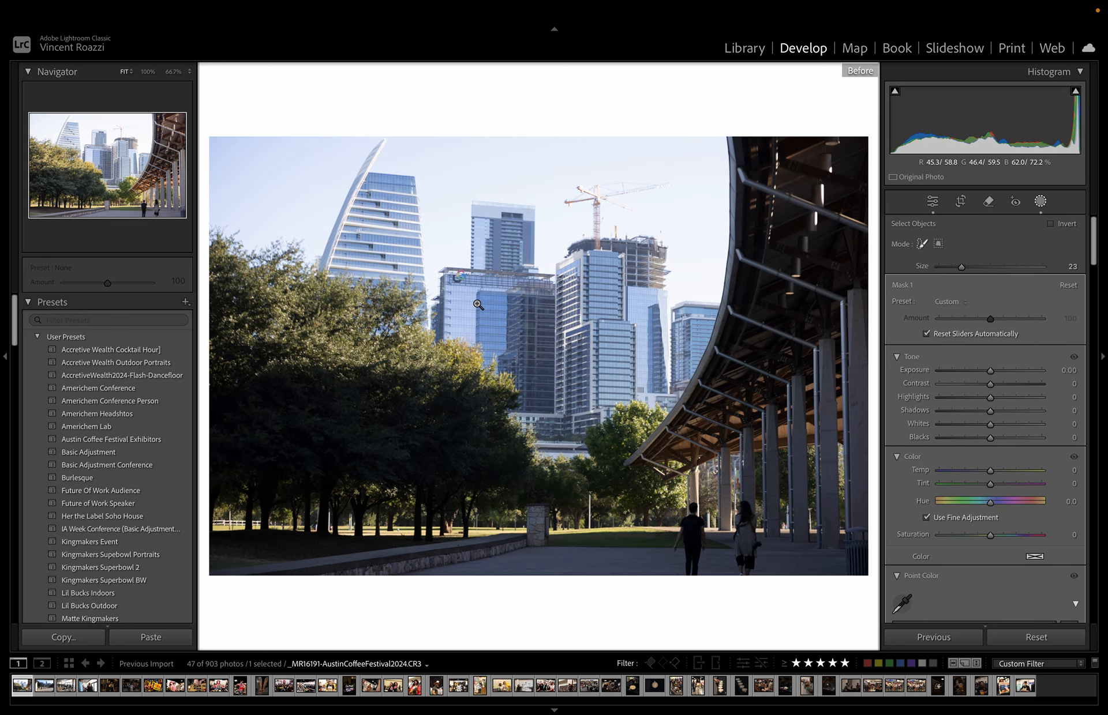
pyautogui.scroll(3, 476, 303)
pyautogui.scroll(4, 476, 304)
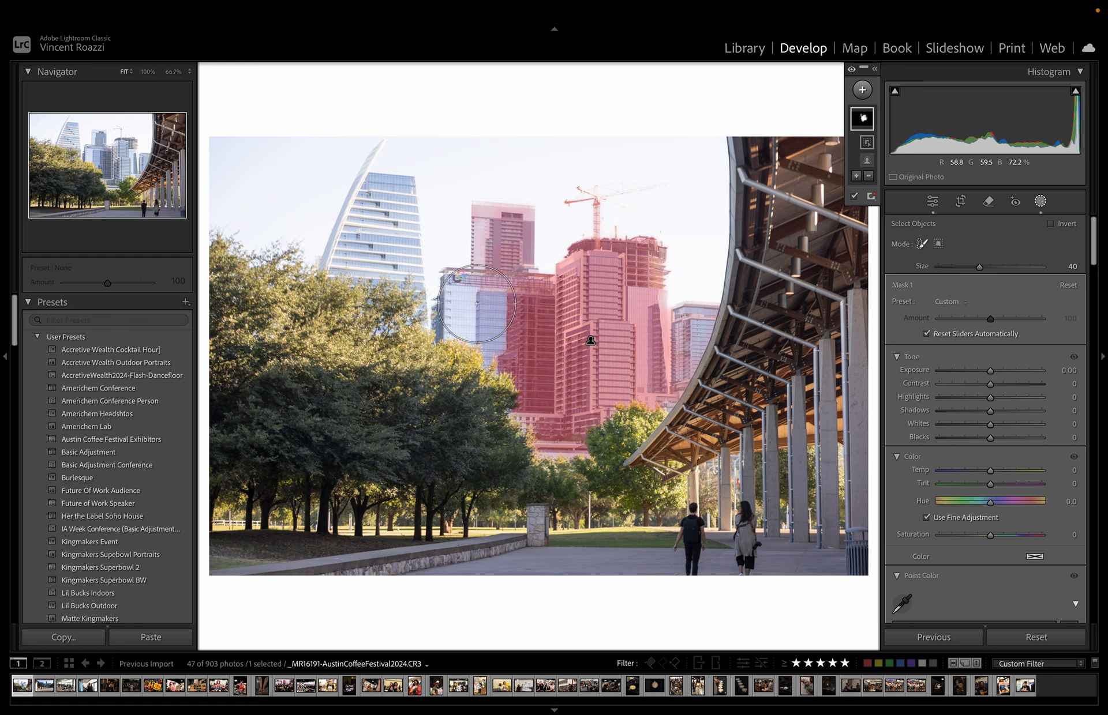
pyautogui.moveTo(473, 304)
pyautogui.mouseDown()
pyautogui.moveTo(504, 327)
pyautogui.moveTo(499, 209)
pyautogui.moveTo(355, 249)
pyautogui.moveTo(366, 198)
pyautogui.moveTo(424, 181)
pyautogui.moveTo(459, 301)
pyautogui.moveTo(590, 353)
pyautogui.moveTo(670, 315)
pyautogui.moveTo(645, 377)
pyautogui.moveTo(672, 320)
pyautogui.mouseUp()
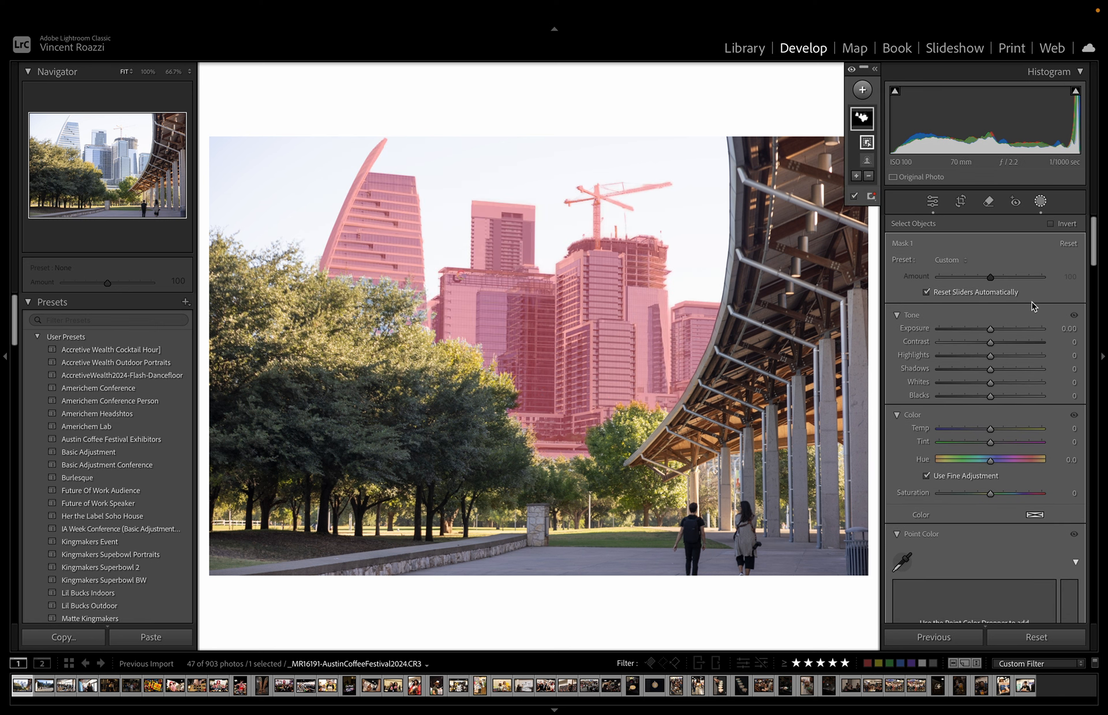
# - Set the building mask's exposure to -0.82, highlights to -71 and temperature to 21, and close masking
pyautogui.moveTo(990, 355); pyautogui.dragTo(980, 332)
pyautogui.click(990, 430)
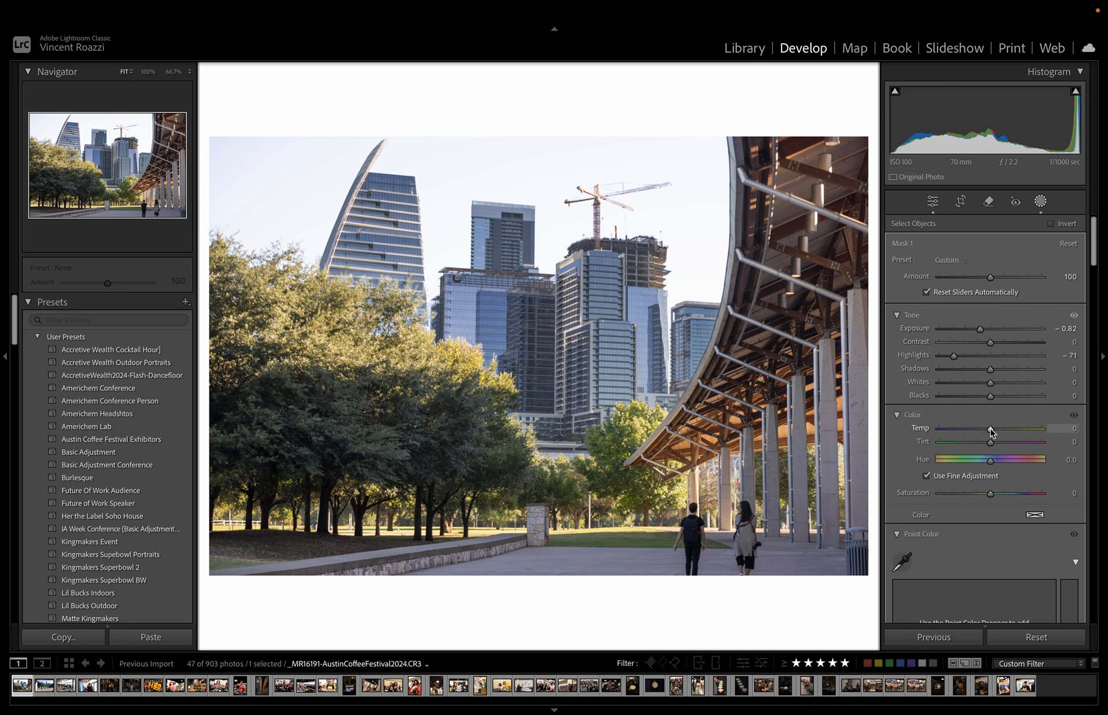
pyautogui.moveTo(990, 430); pyautogui.dragTo(1002, 431)
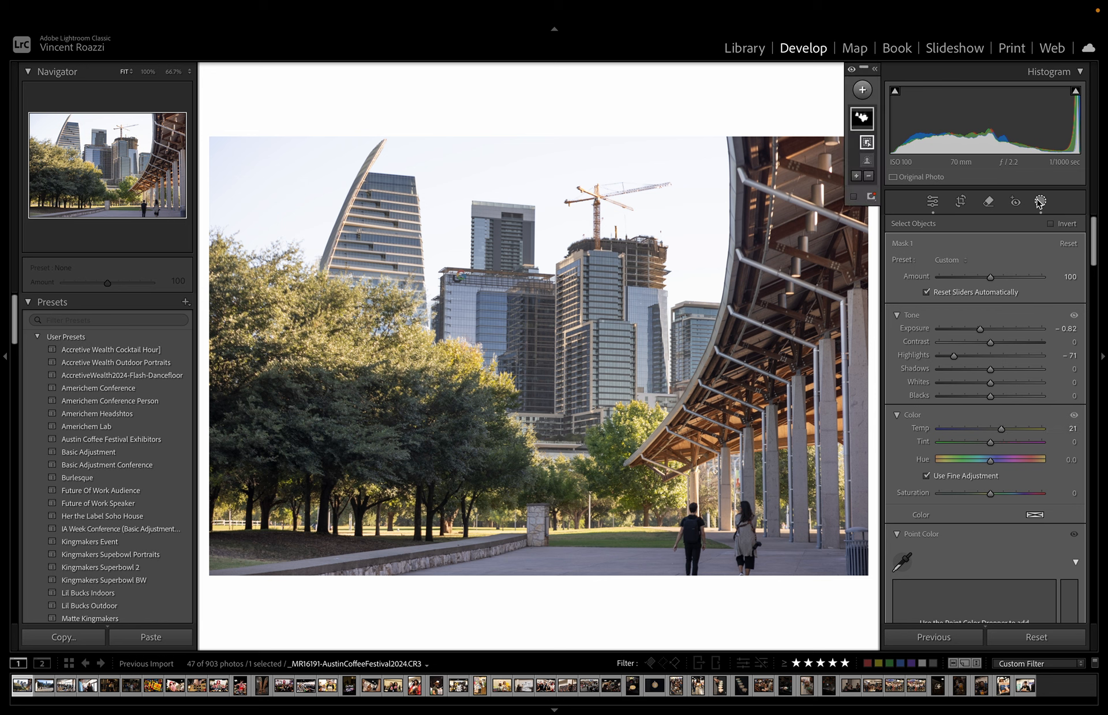
pyautogui.click(1038, 200)
# - Set the whole skyline photo's exposure to +0.95, shadows to +32 and blacks to -17
pyautogui.moveTo(998, 349); pyautogui.dragTo(1000, 349)
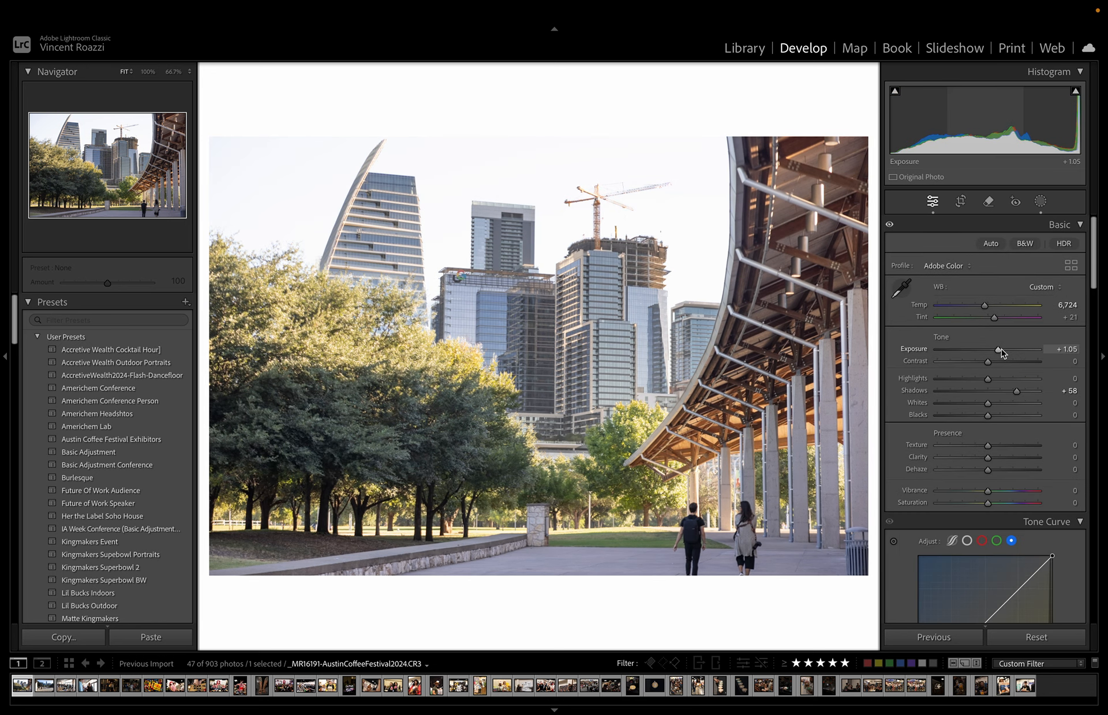
pyautogui.moveTo(1015, 392); pyautogui.dragTo(975, 420)
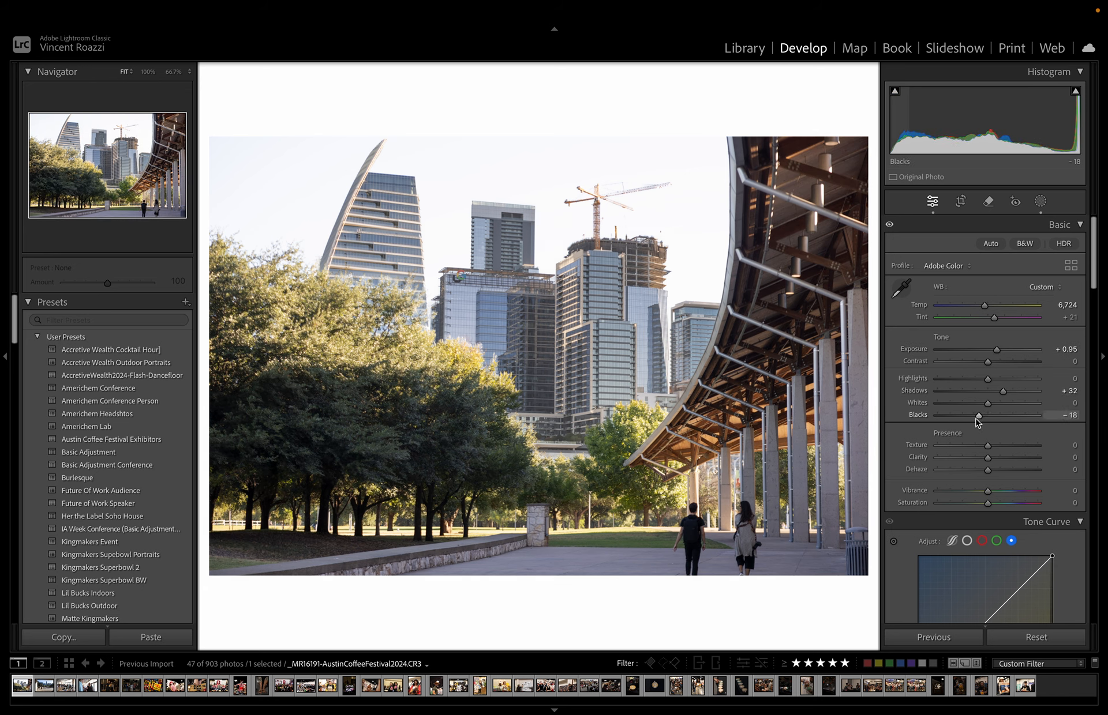
pyautogui.scroll(-5, 1010, 439)
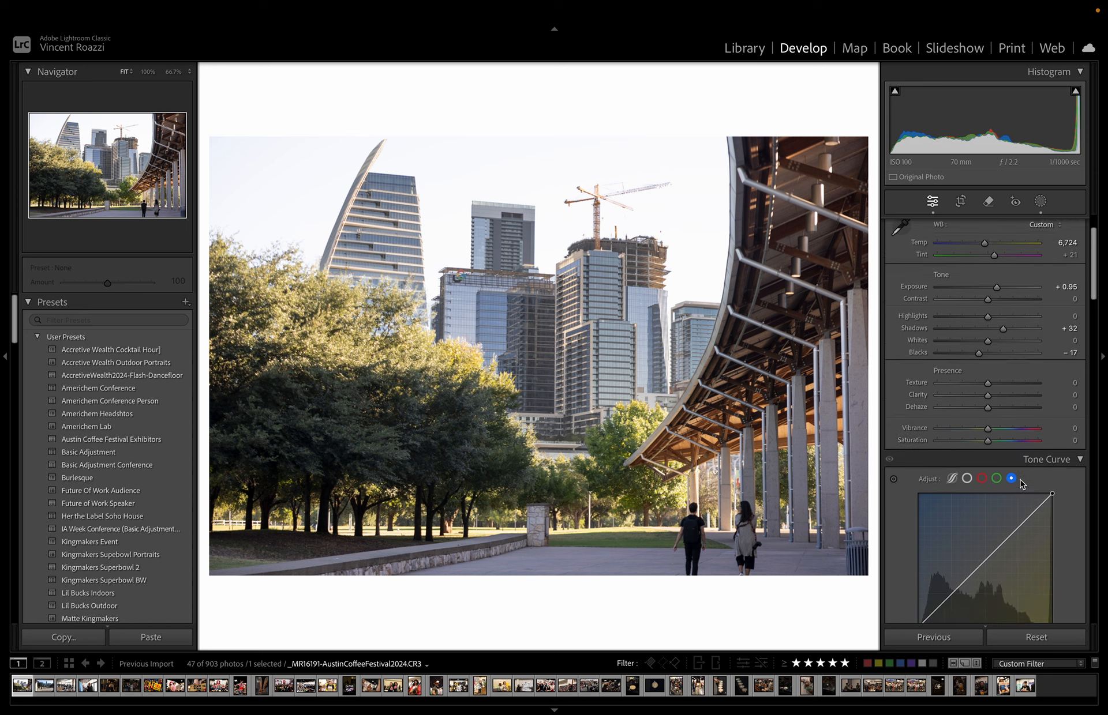
pyautogui.scroll(-6, 1020, 480)
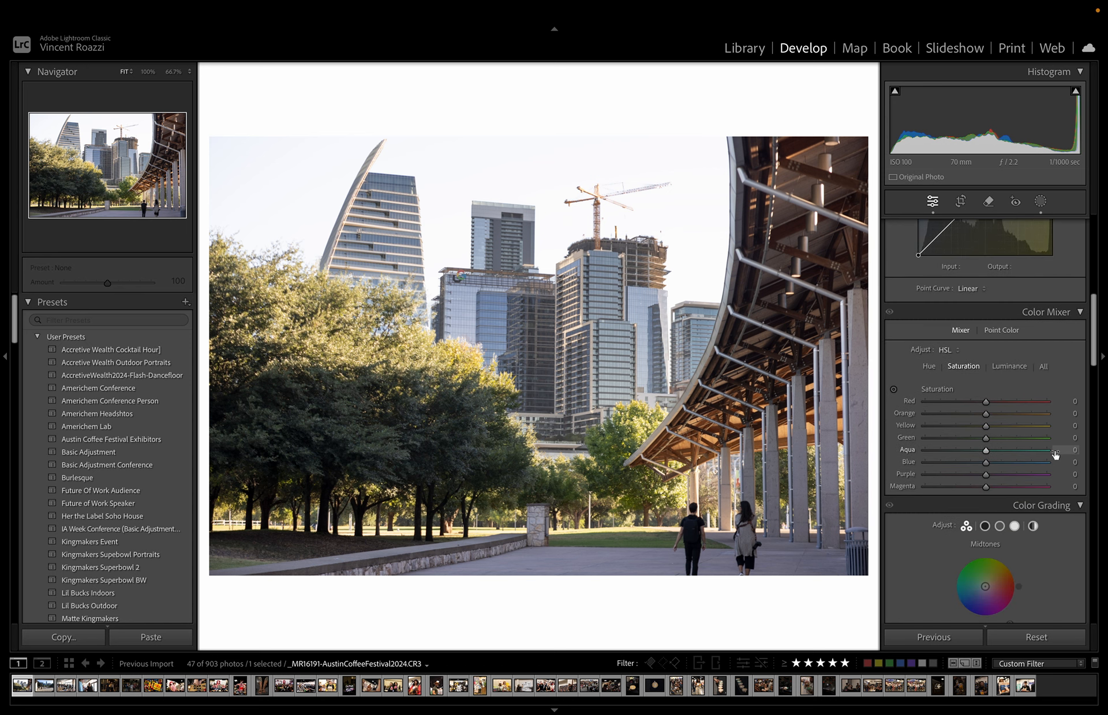
# - Reduce the blue saturation of the skyline photo in the color mixer
pyautogui.click(957, 462)
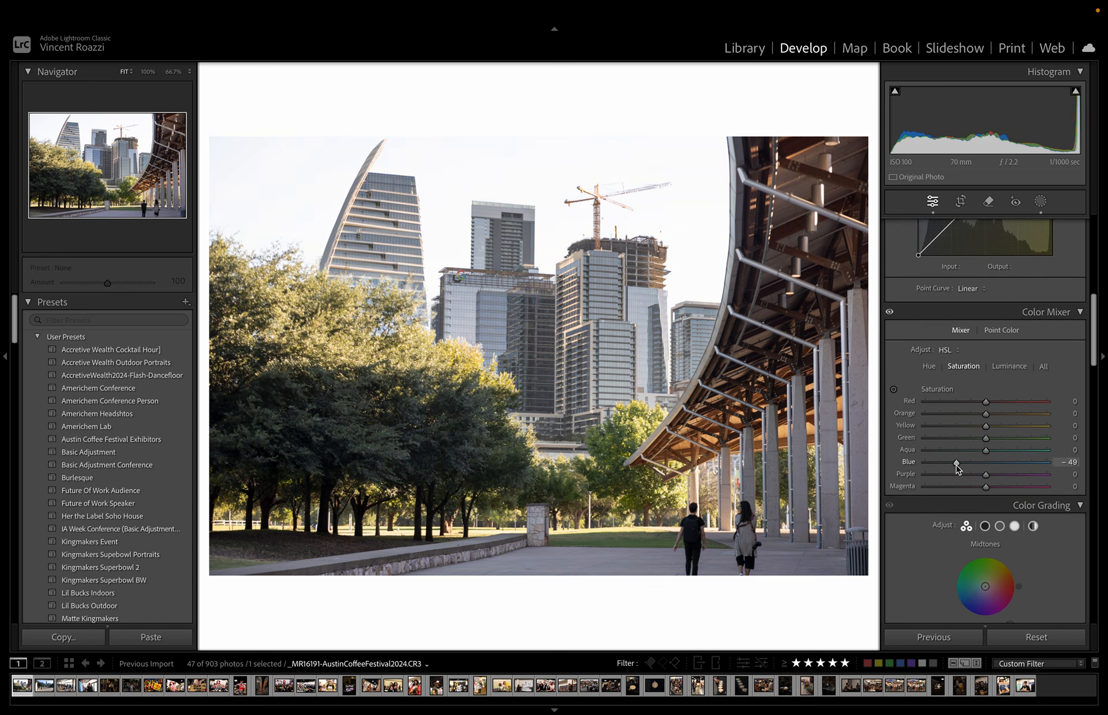
pyautogui.moveTo(958, 465); pyautogui.dragTo(965, 464)
pyautogui.scroll(10, 981, 462)
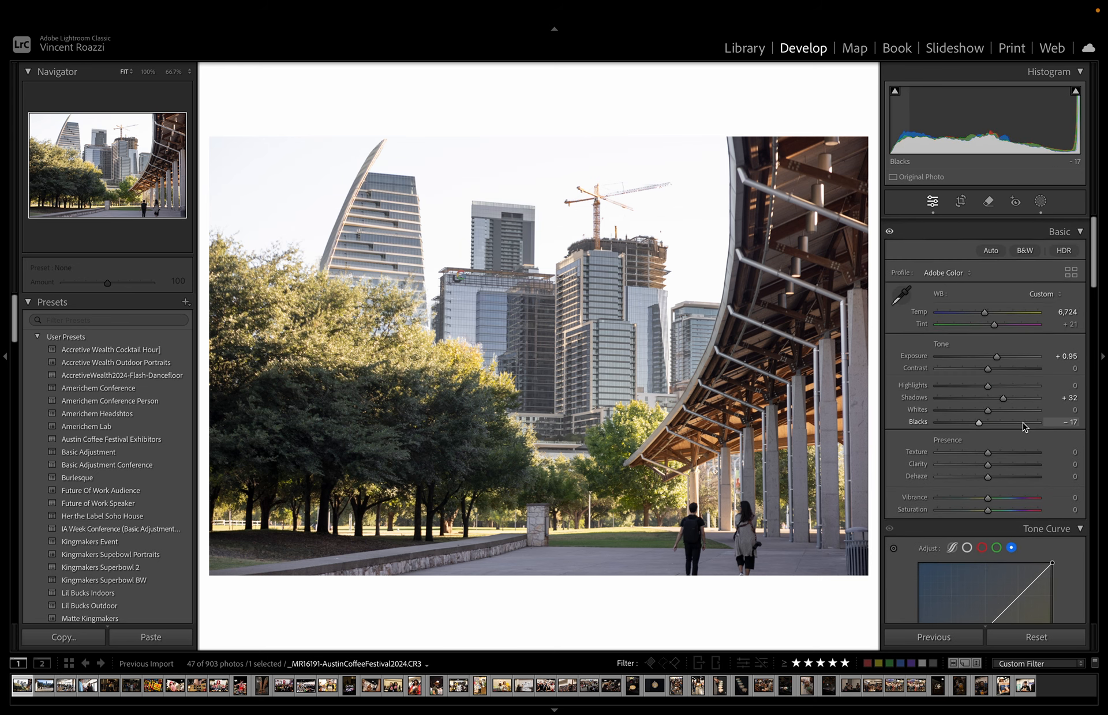
pyautogui.scroll(3, 992, 433)
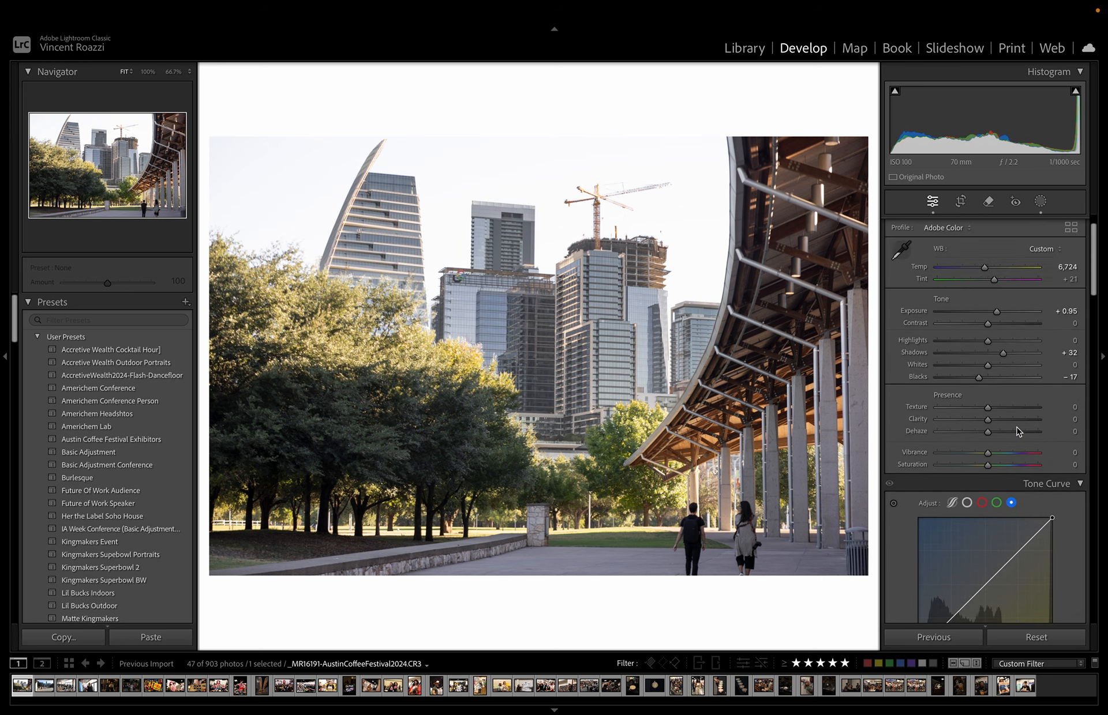
# - Set the skyline photo's yellow luminance to -48 and green luminance to -45 in the color mixer
pyautogui.scroll(-6, 1015, 462)
pyautogui.scroll(-3, 1019, 469)
pyautogui.click(1008, 469)
pyautogui.moveTo(985, 540); pyautogui.dragTo(958, 532)
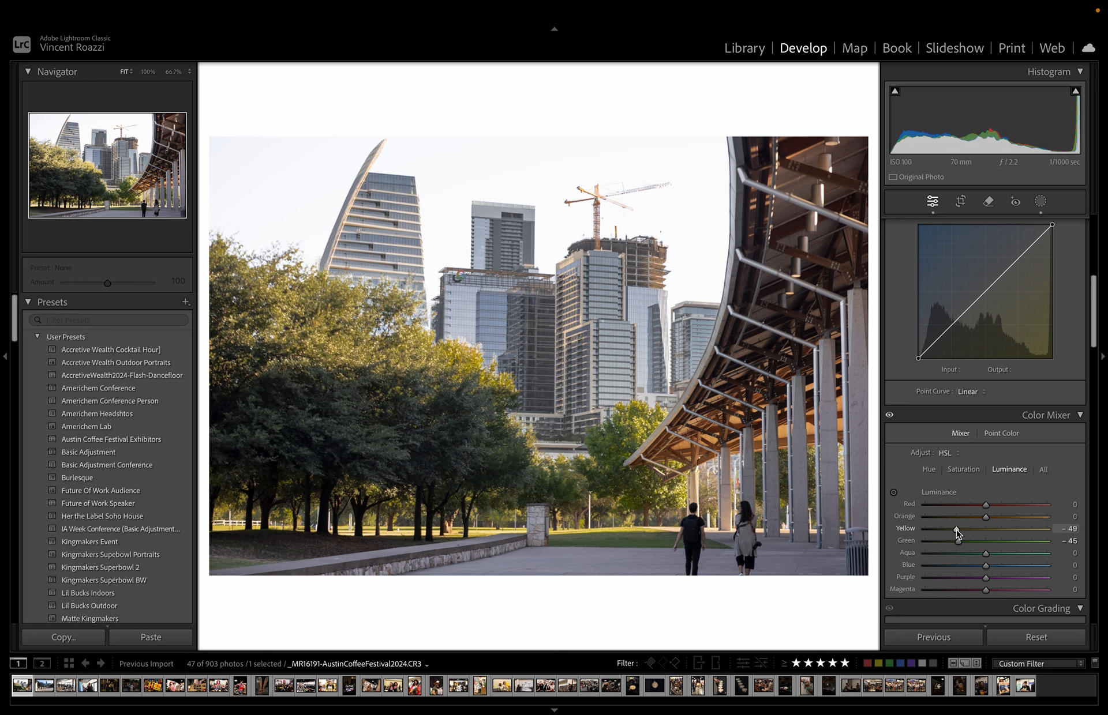
# - Compare the skyline photo with its unedited version and raise the exposure to +1.20
pyautogui.scroll(10, 1038, 375)
pyautogui.press('\\')
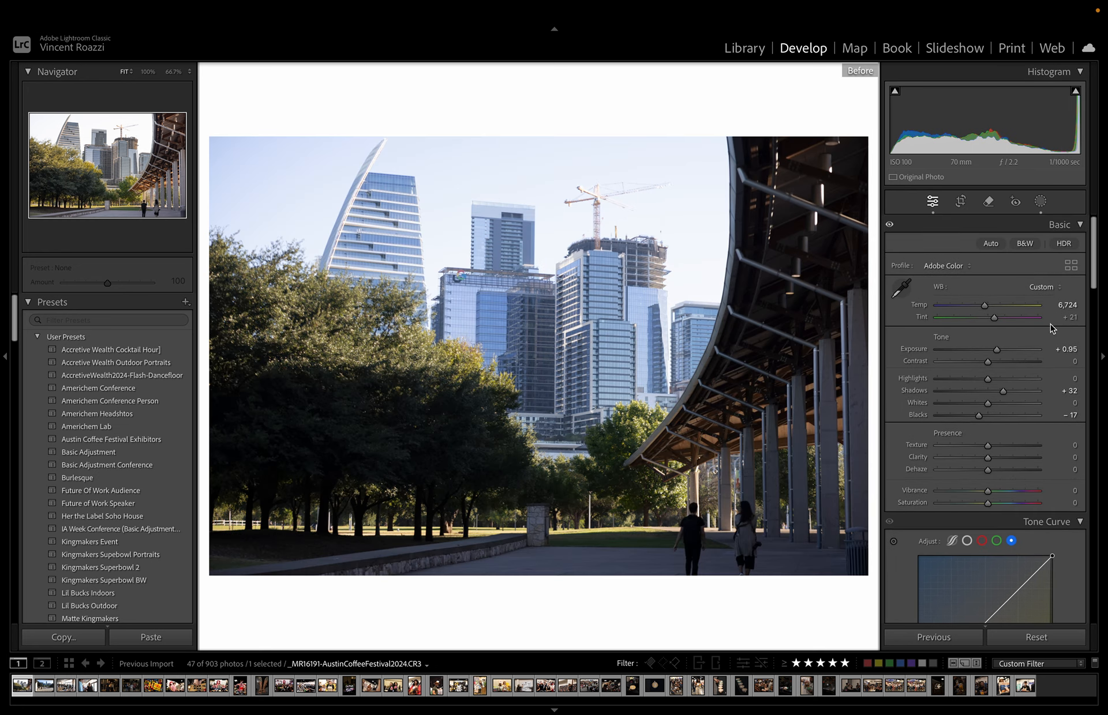
pyautogui.press('\\')
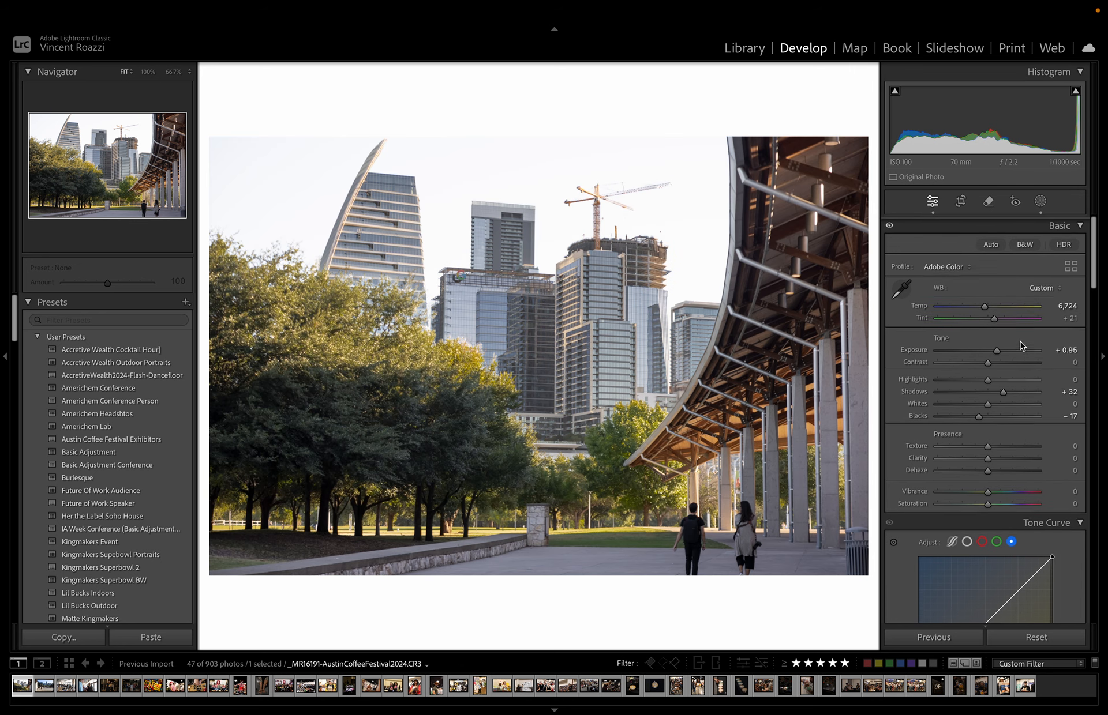
pyautogui.moveTo(996, 349); pyautogui.dragTo(999, 349)
# - Paint a new brush mask over the curved canopy and its columns and set the mask's temperature to -9
pyautogui.click(1040, 201)
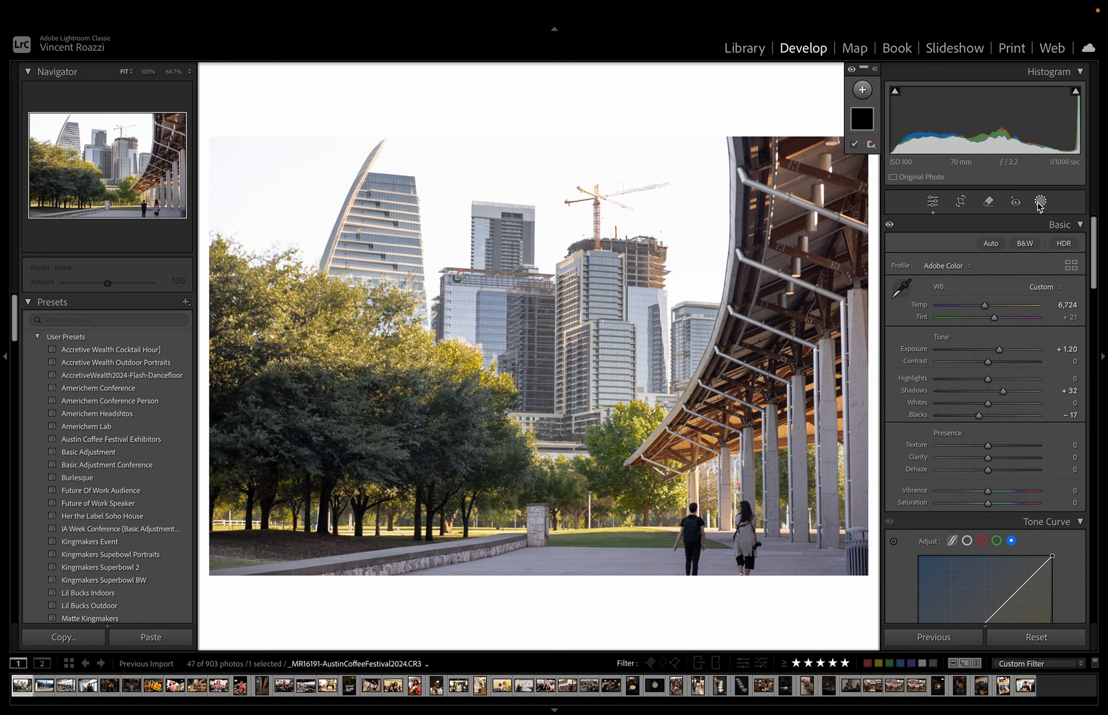
pyautogui.click(862, 90)
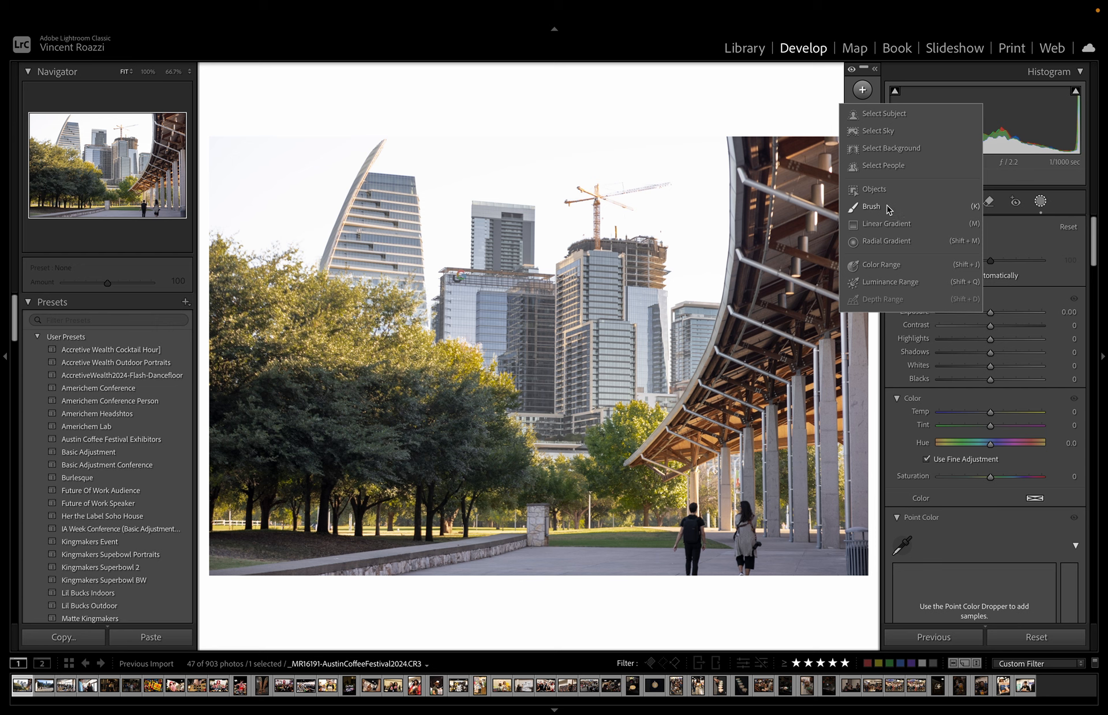
pyautogui.click(887, 207)
pyautogui.moveTo(749, 150)
pyautogui.mouseDown()
pyautogui.moveTo(819, 173)
pyautogui.moveTo(796, 220)
pyautogui.mouseUp()
pyautogui.moveTo(775, 282)
pyautogui.mouseDown()
pyautogui.moveTo(710, 438)
pyautogui.moveTo(819, 346)
pyautogui.mouseUp()
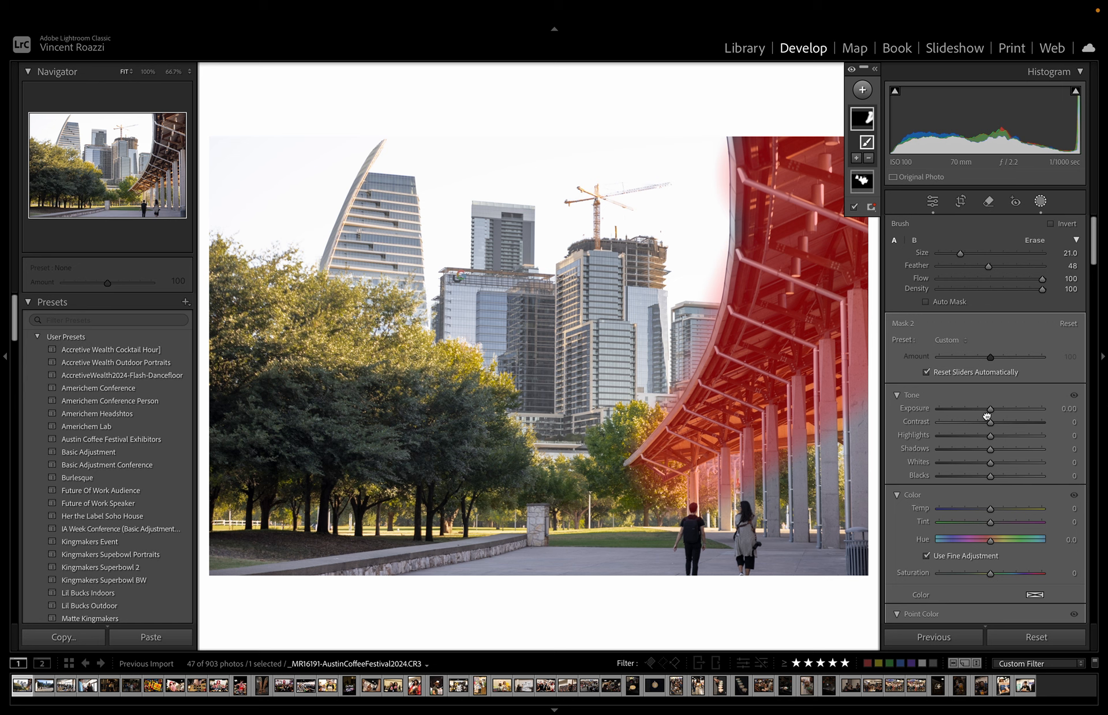
pyautogui.moveTo(990, 510)
pyautogui.mouseDown()
pyautogui.moveTo(965, 515)
pyautogui.moveTo(985, 515)
pyautogui.mouseUp()
# - Sample the canopy's orange tone with Point Color in the mask, set its saturation shift to -78, and close masking
pyautogui.scroll(-3, 952, 531)
pyautogui.click(901, 498)
pyautogui.click(684, 447)
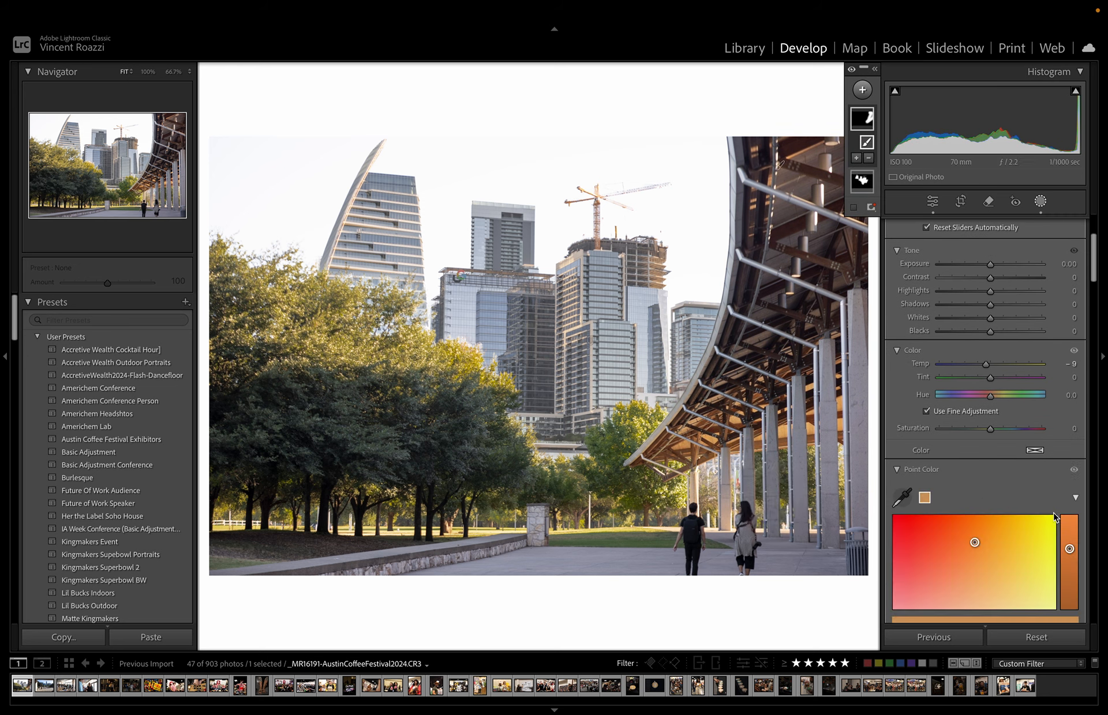
pyautogui.scroll(-3, 981, 548)
pyautogui.moveTo(992, 577)
pyautogui.mouseDown()
pyautogui.moveTo(938, 579)
pyautogui.moveTo(955, 580)
pyautogui.mouseUp()
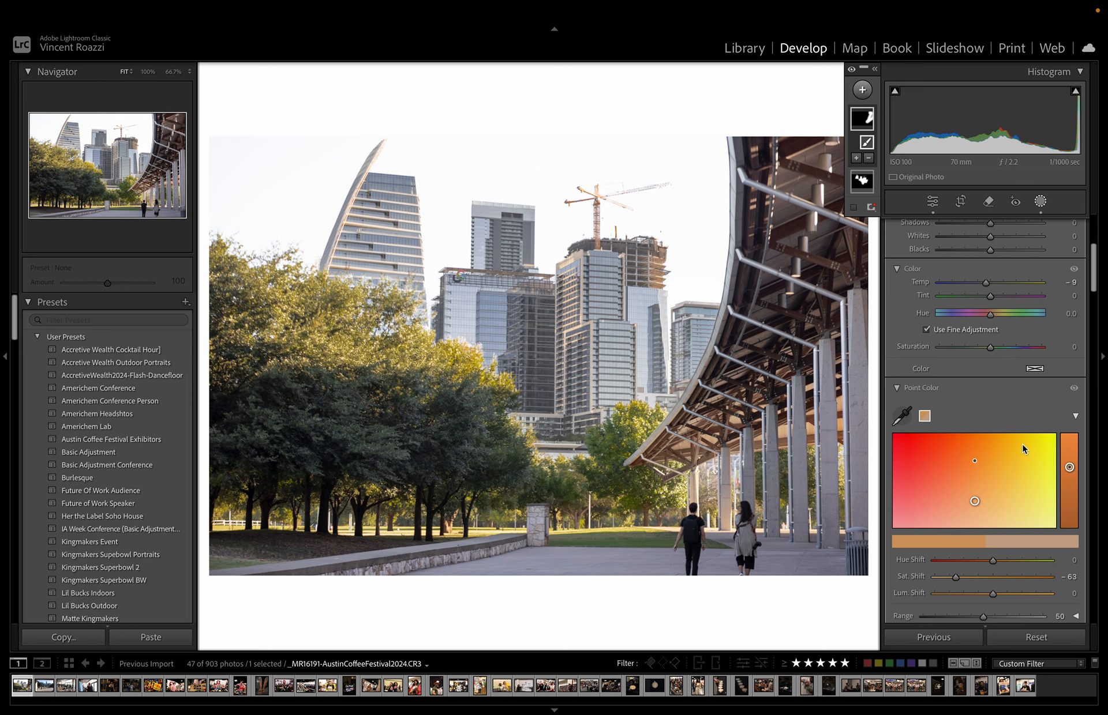
pyautogui.click(901, 415)
pyautogui.click(754, 459)
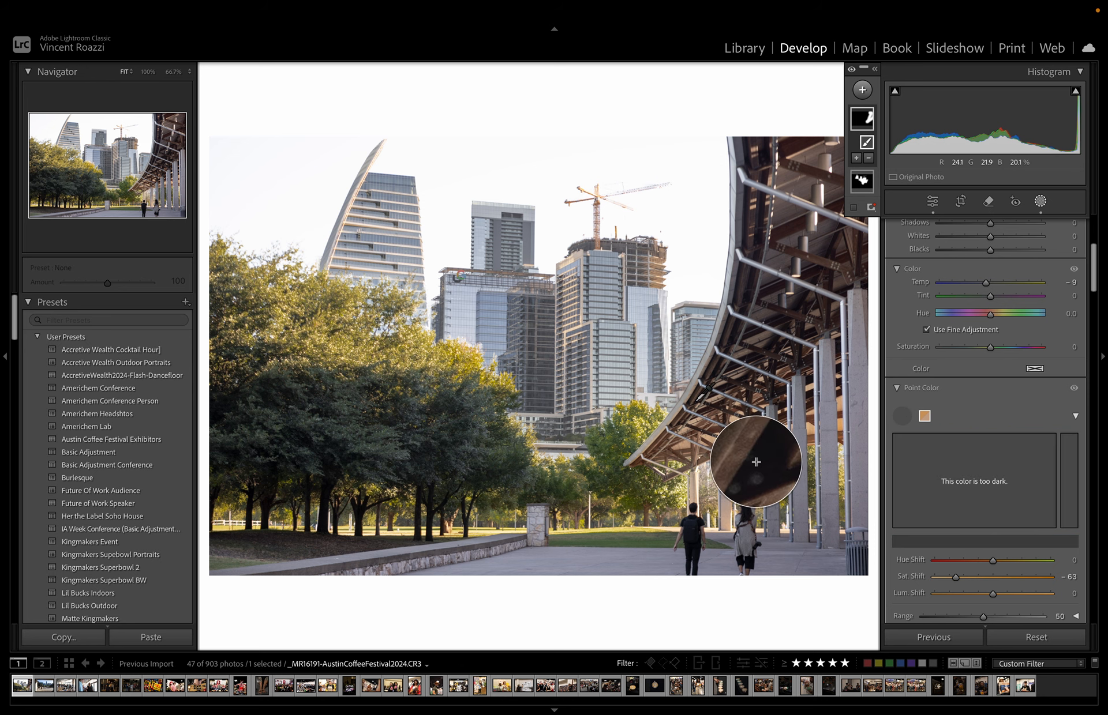
pyautogui.moveTo(955, 577); pyautogui.dragTo(946, 577)
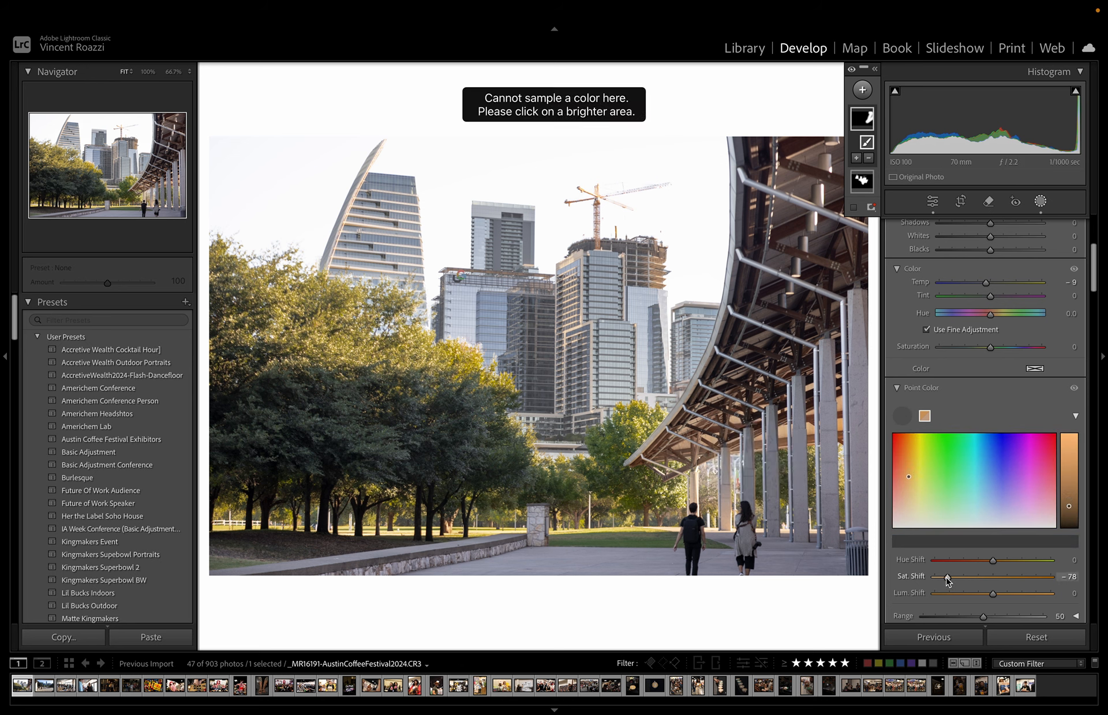
pyautogui.click(1040, 202)
# - Compare with the unedited version and set temperature to 6,600, tint to +11, shadows to -4 and blacks to -37
pyautogui.scroll(4, 1041, 375)
pyautogui.press('\\')
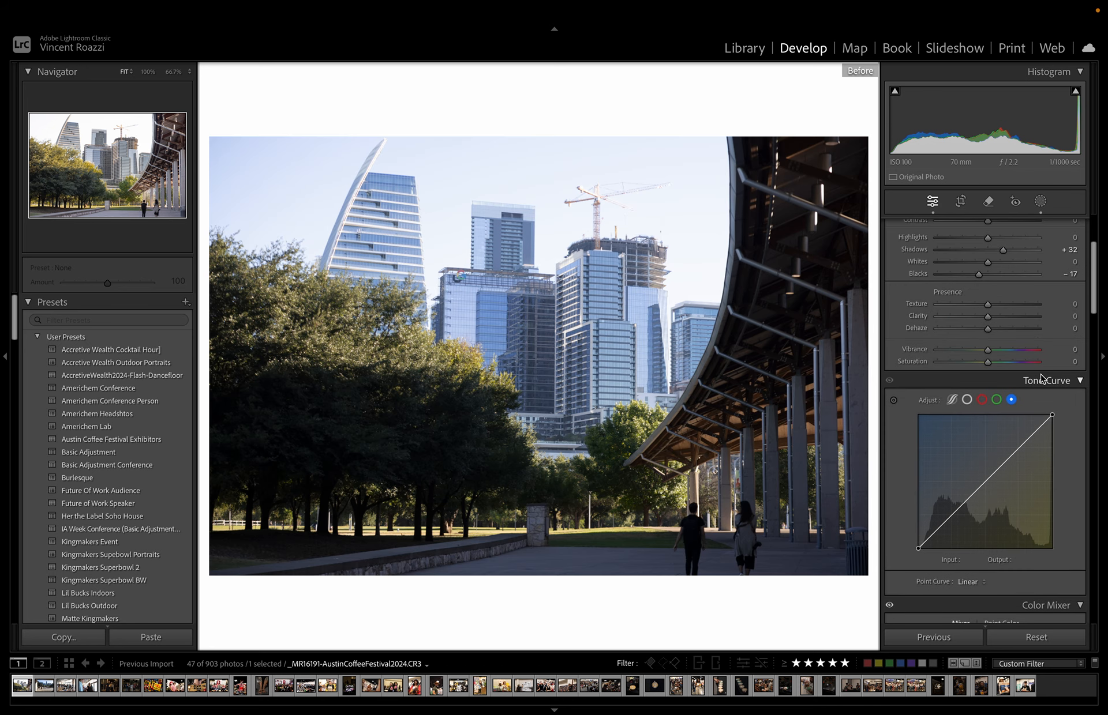
pyautogui.press('\\')
pyautogui.scroll(3, 1041, 379)
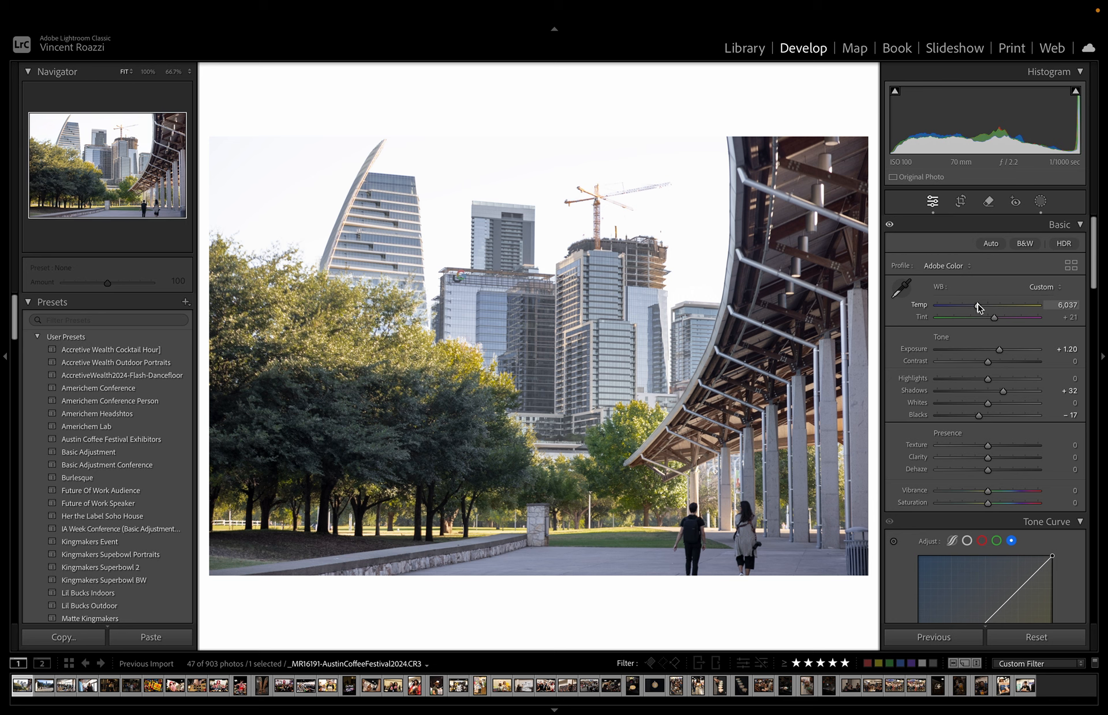
pyautogui.moveTo(1003, 391); pyautogui.dragTo(968, 420)
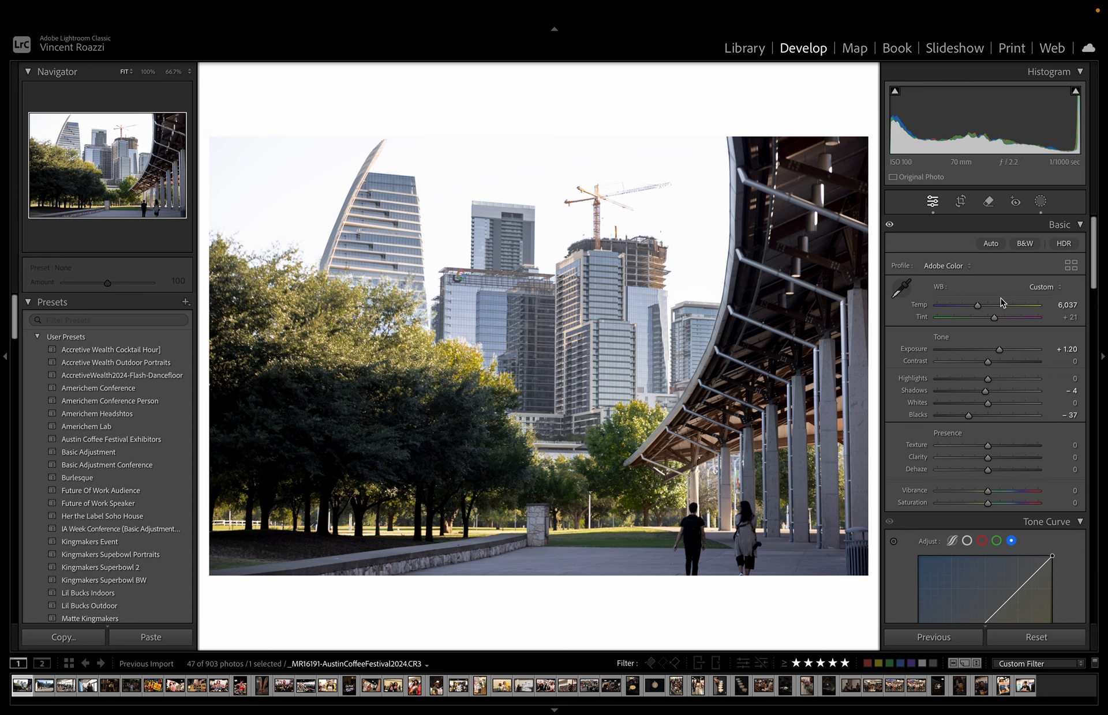
pyautogui.moveTo(981, 310); pyautogui.dragTo(991, 320)
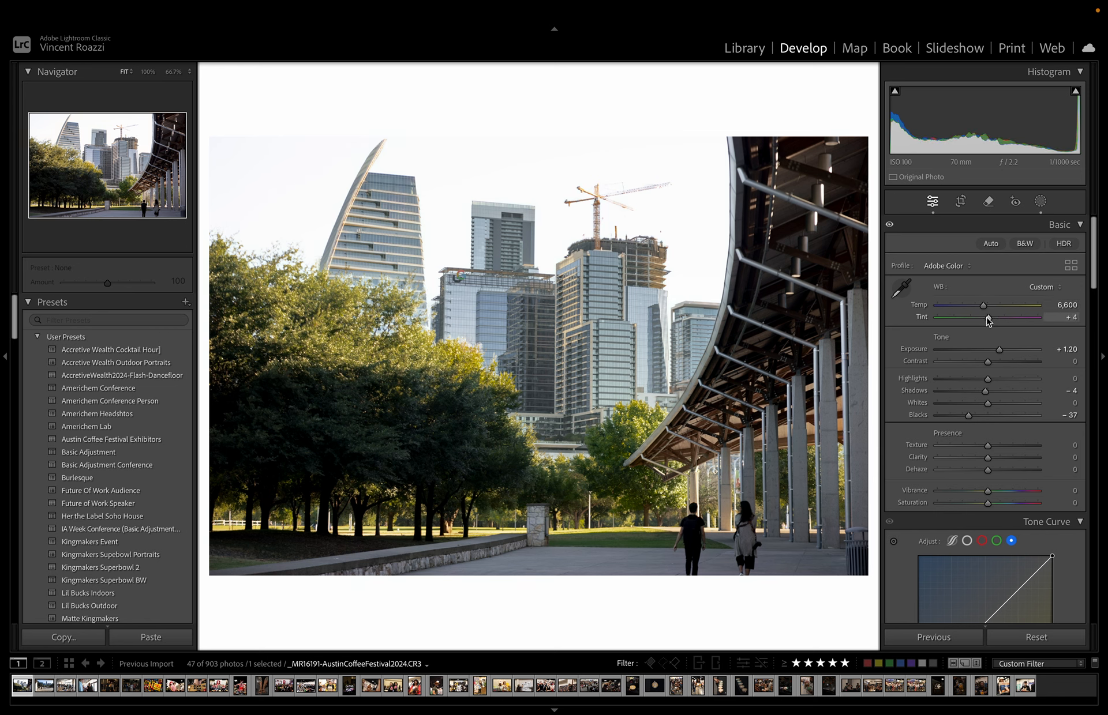
# - Add a shadow point and a highlight point to the red channel's tone curve and fine-tune both slightly
pyautogui.scroll(-6, 1024, 436)
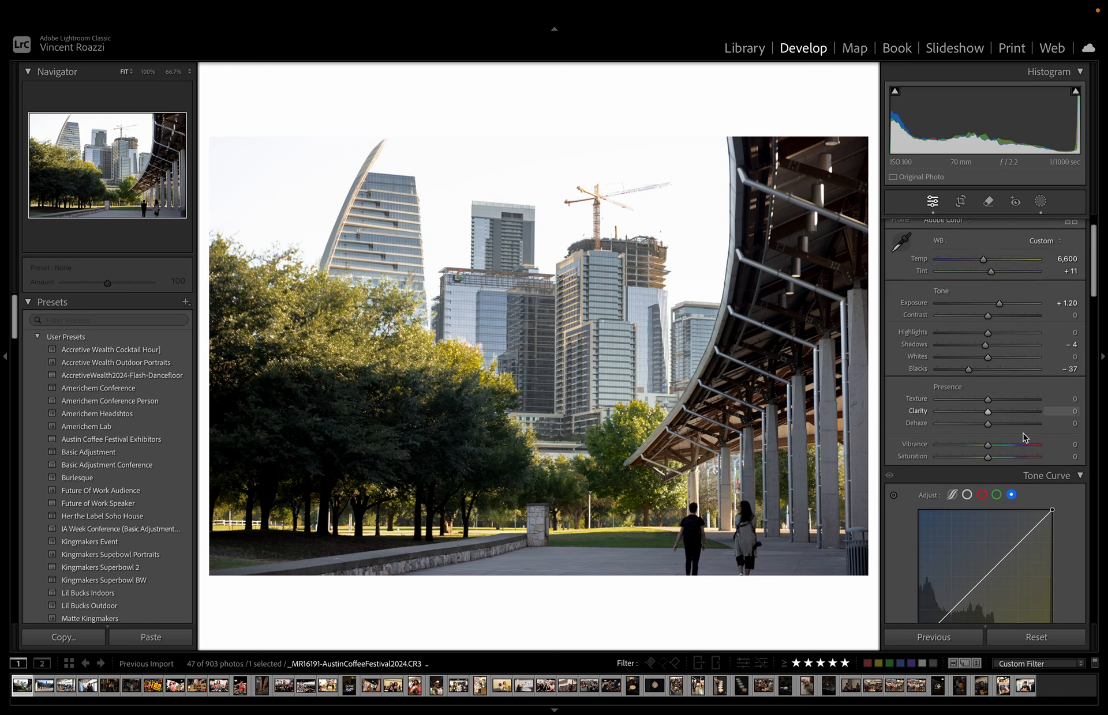
pyautogui.scroll(2, 1025, 307)
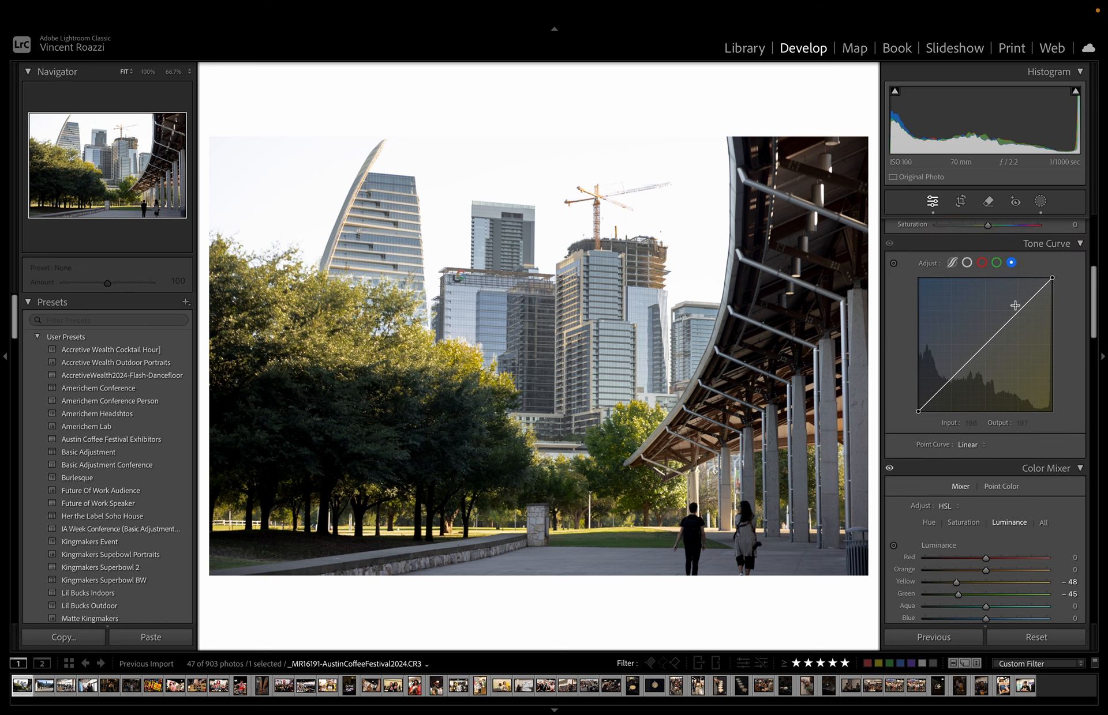
pyautogui.click(981, 263)
pyautogui.click(958, 374)
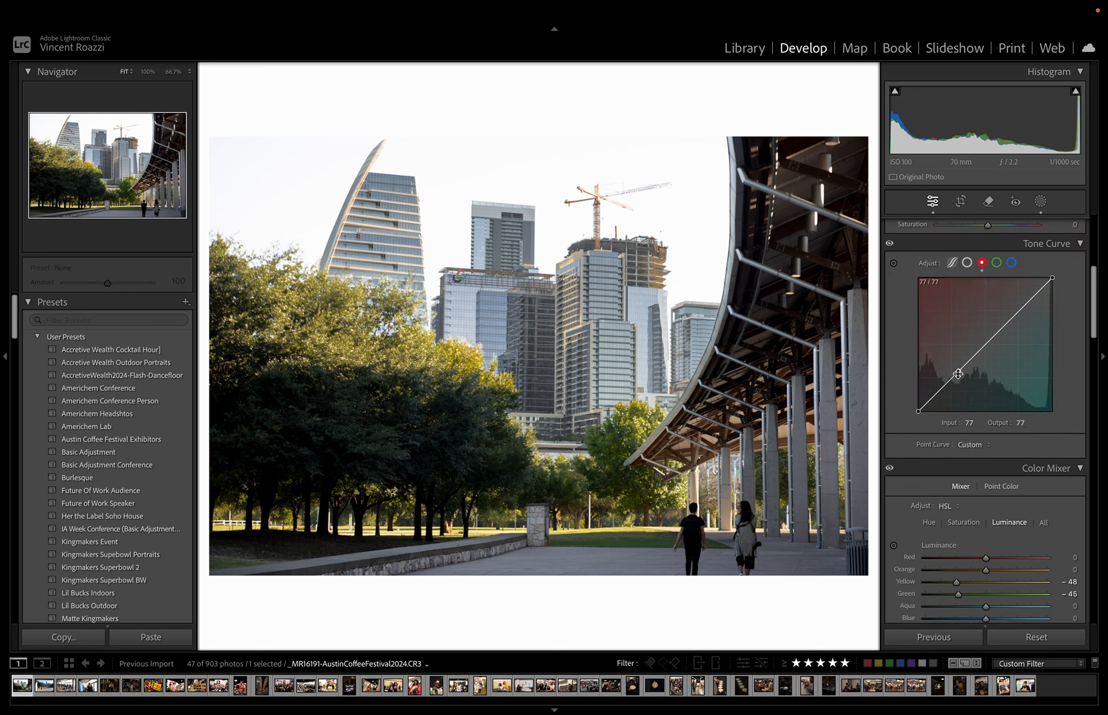
pyautogui.click(1015, 317)
pyautogui.moveTo(1016, 317); pyautogui.dragTo(1015, 319)
pyautogui.moveTo(958, 372); pyautogui.dragTo(957, 373)
# - Add a highlight point to the green tone curve and lower its shadow point at input 75 to about 70
pyautogui.click(997, 263)
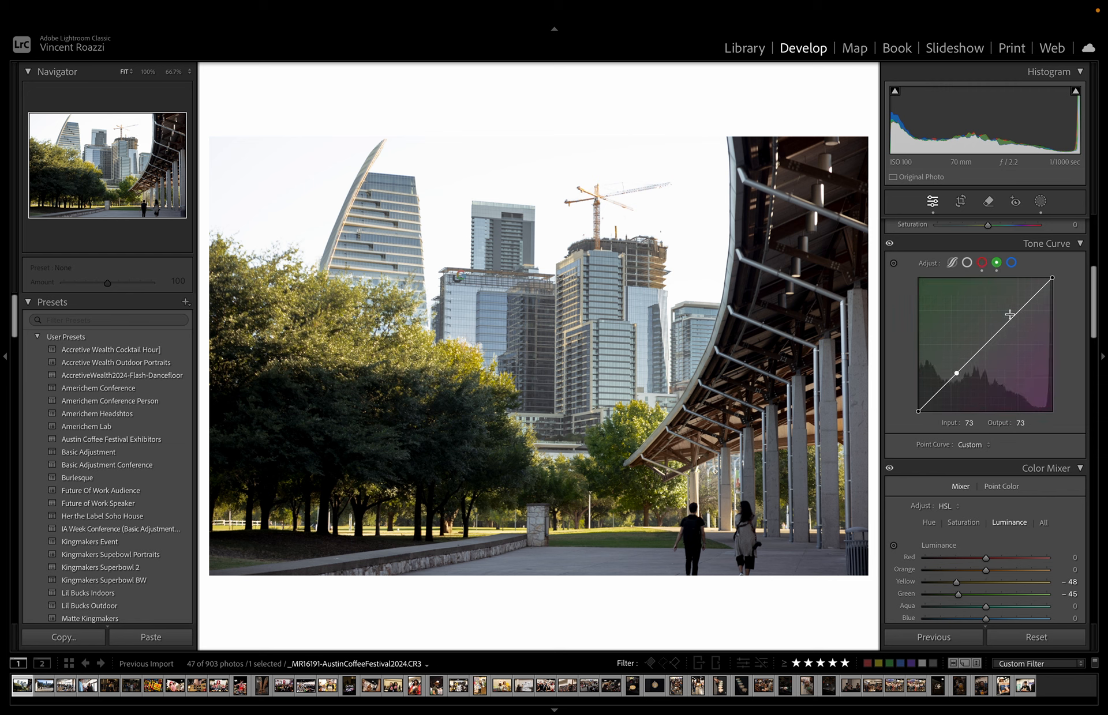
pyautogui.moveTo(1012, 322); pyautogui.dragTo(1012, 321)
pyautogui.moveTo(959, 379); pyautogui.dragTo(960, 381)
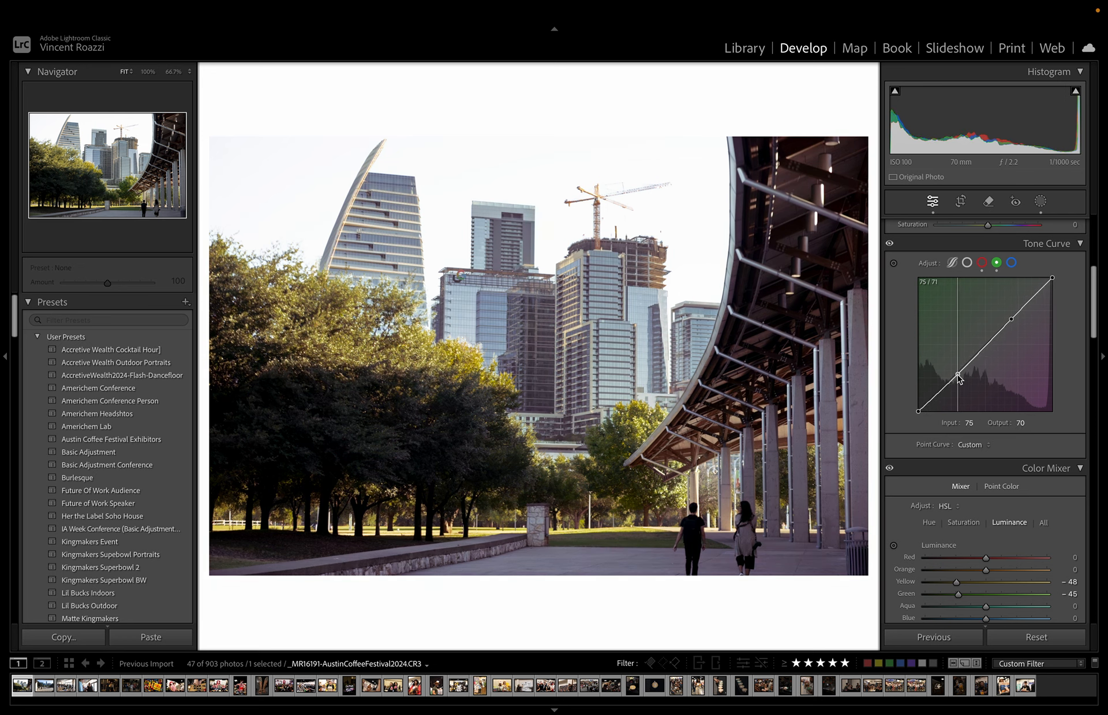
# - Shape the blue tone curve with a shadow point near input 54, output 51 and a highlight point at 169, output 175
pyautogui.click(1011, 263)
pyautogui.moveTo(959, 382); pyautogui.dragTo(946, 389)
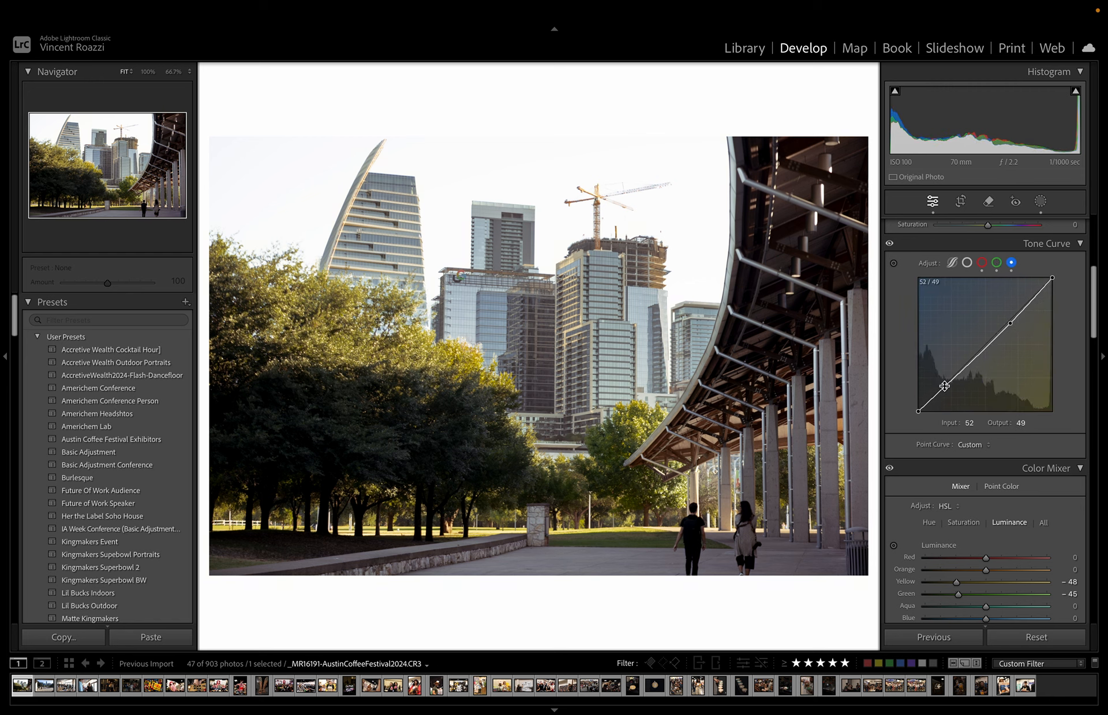
pyautogui.moveTo(1011, 326); pyautogui.dragTo(1008, 322)
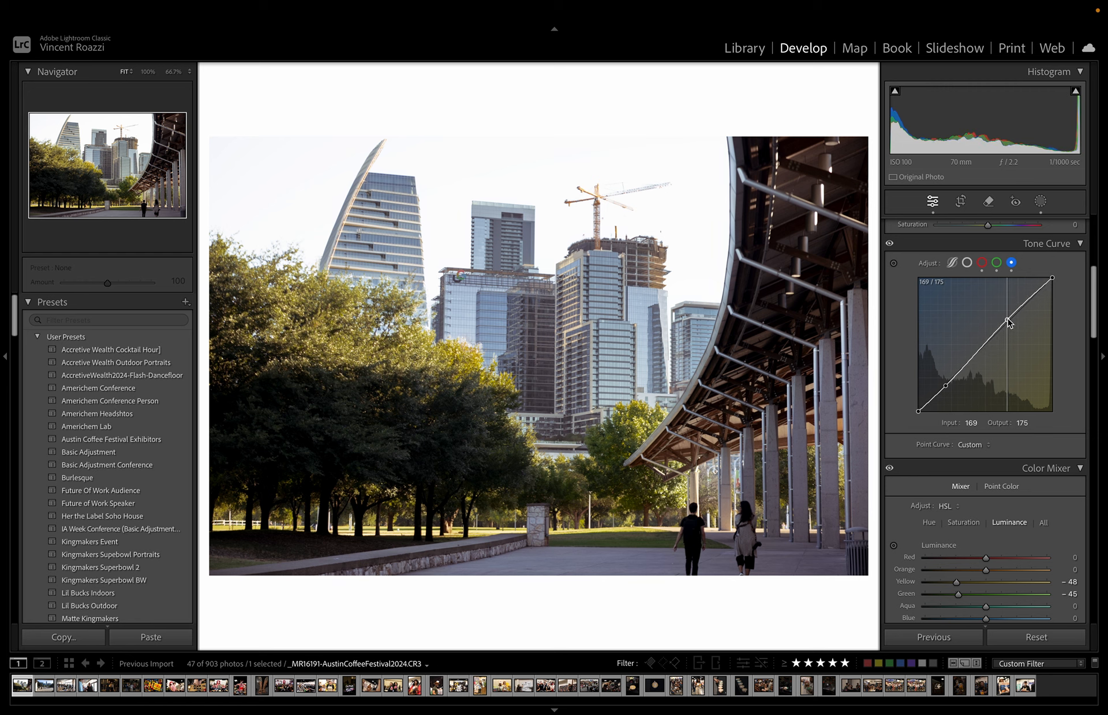
pyautogui.moveTo(947, 387); pyautogui.dragTo(948, 391)
pyautogui.moveTo(944, 386); pyautogui.dragTo(946, 389)
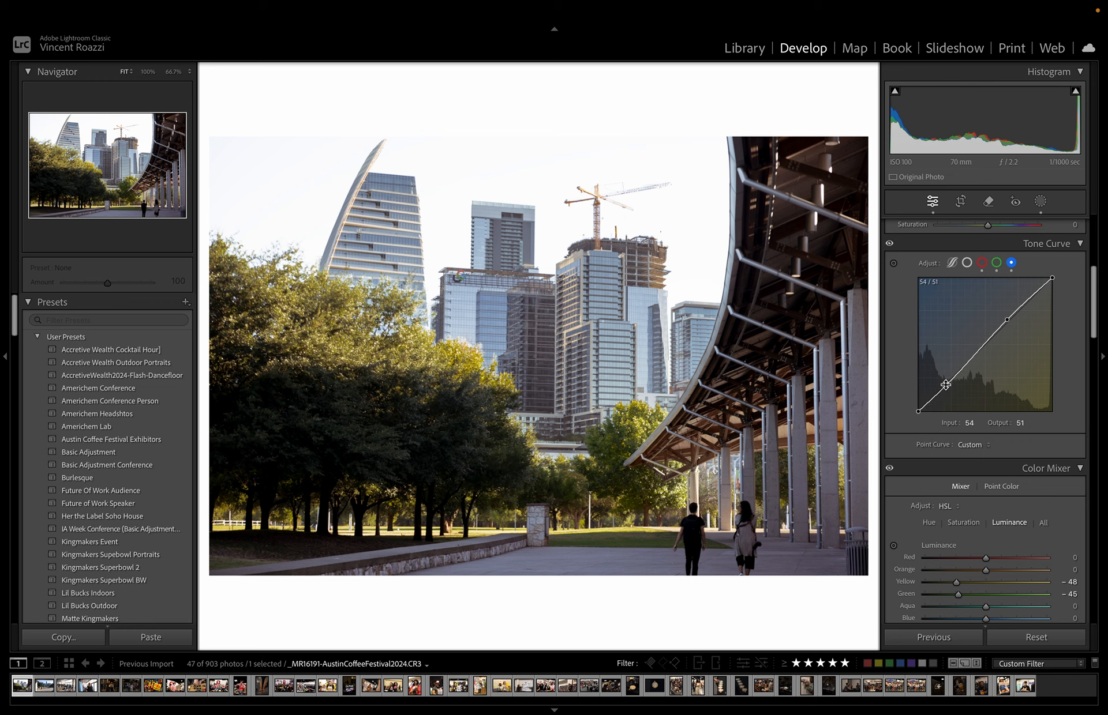
# - Slightly adjust the crop and straightening of the skyline photo and apply it
pyautogui.scroll(5, 986, 363)
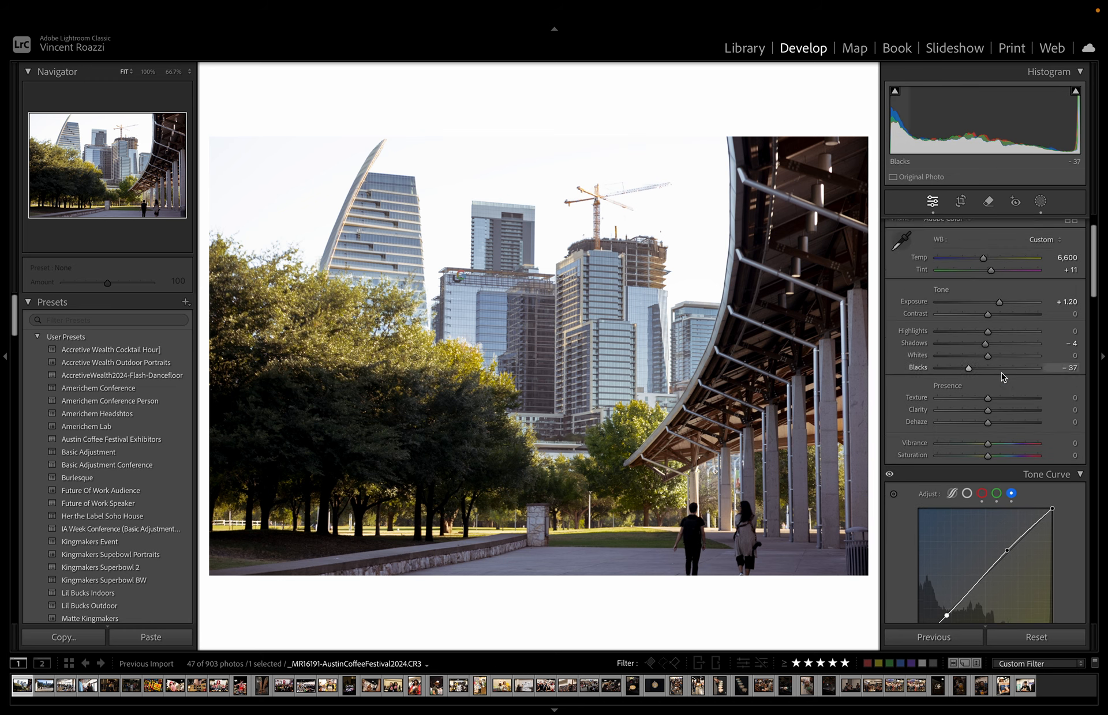
pyautogui.click(962, 202)
pyautogui.click(961, 202)
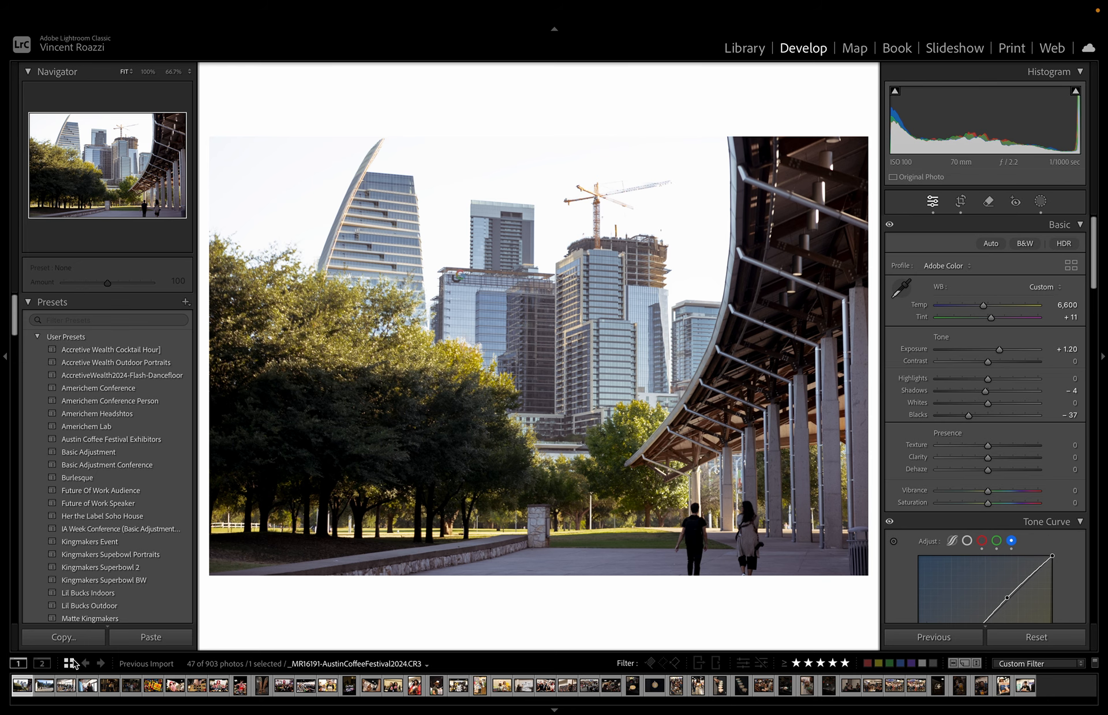
# - Open the second photo, the woman standing in the plaza, for developing and hide the presets side panel
pyautogui.press('g')
pyautogui.doubleClick(384, 236)
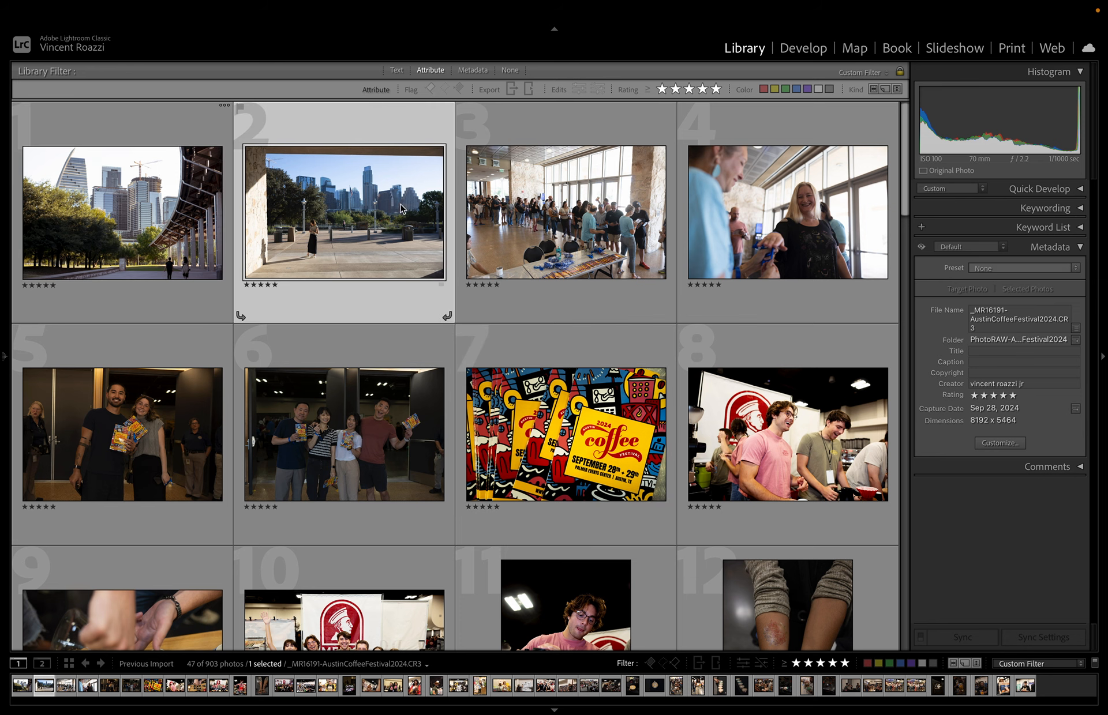
pyautogui.click(810, 48)
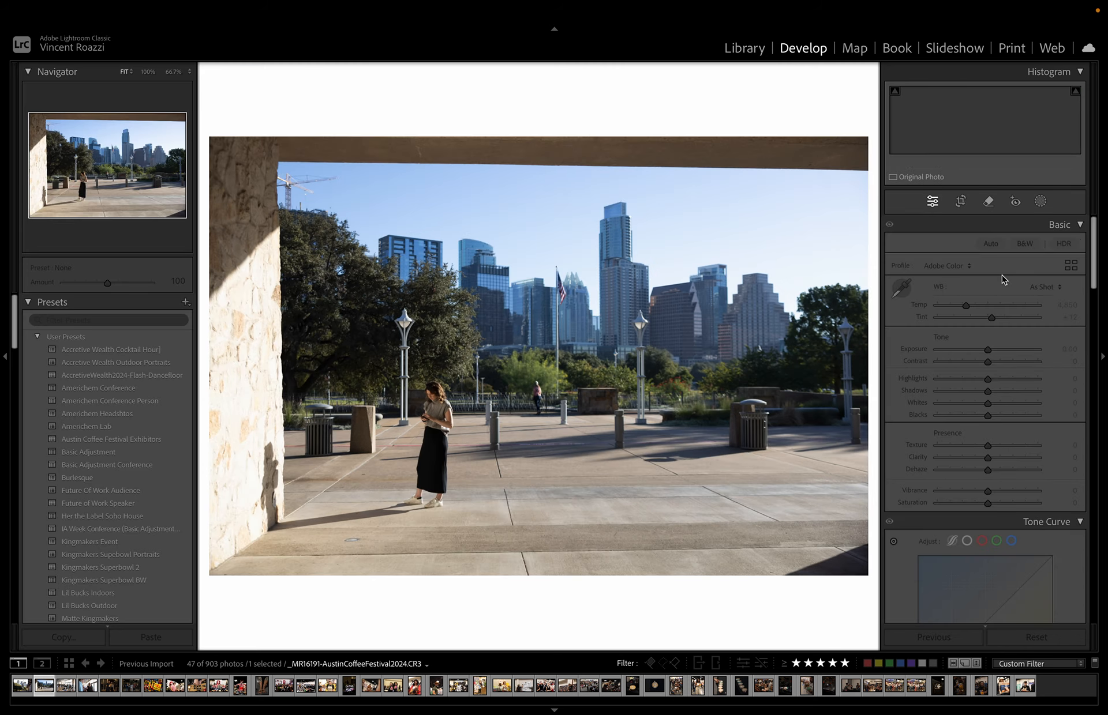
pyautogui.click(2, 333)
# - Slightly straighten the plaza photo with the crop tool and apply the crop
pyautogui.click(960, 201)
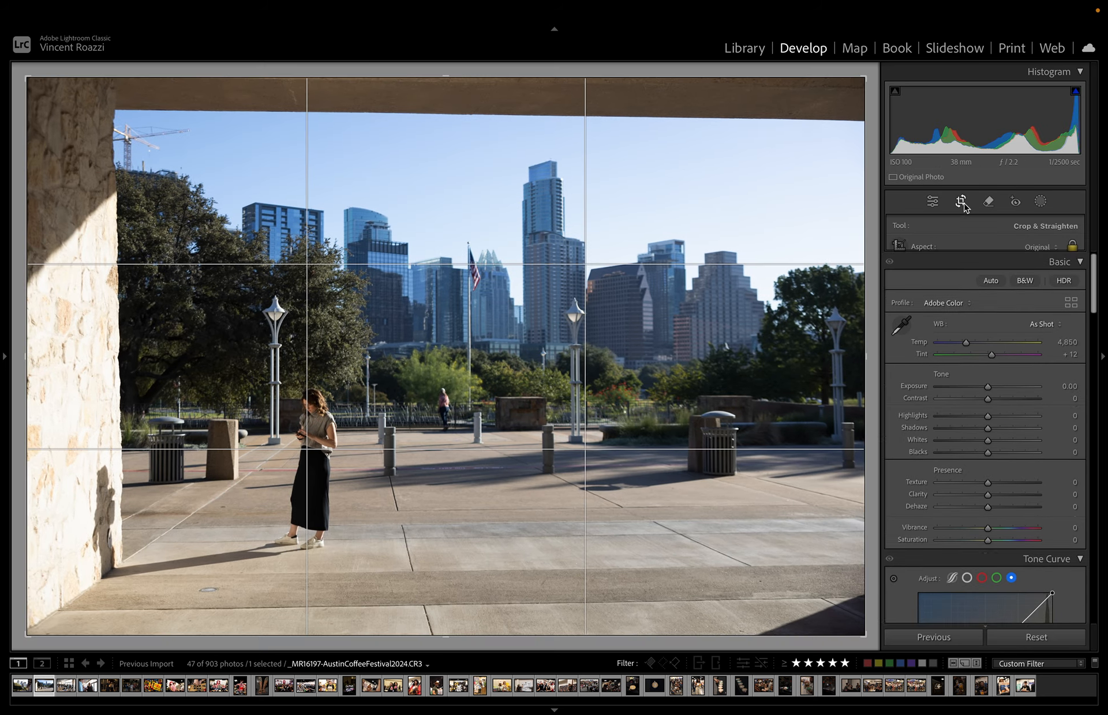
pyautogui.moveTo(876, 87); pyautogui.dragTo(874, 84)
pyautogui.press('Return')
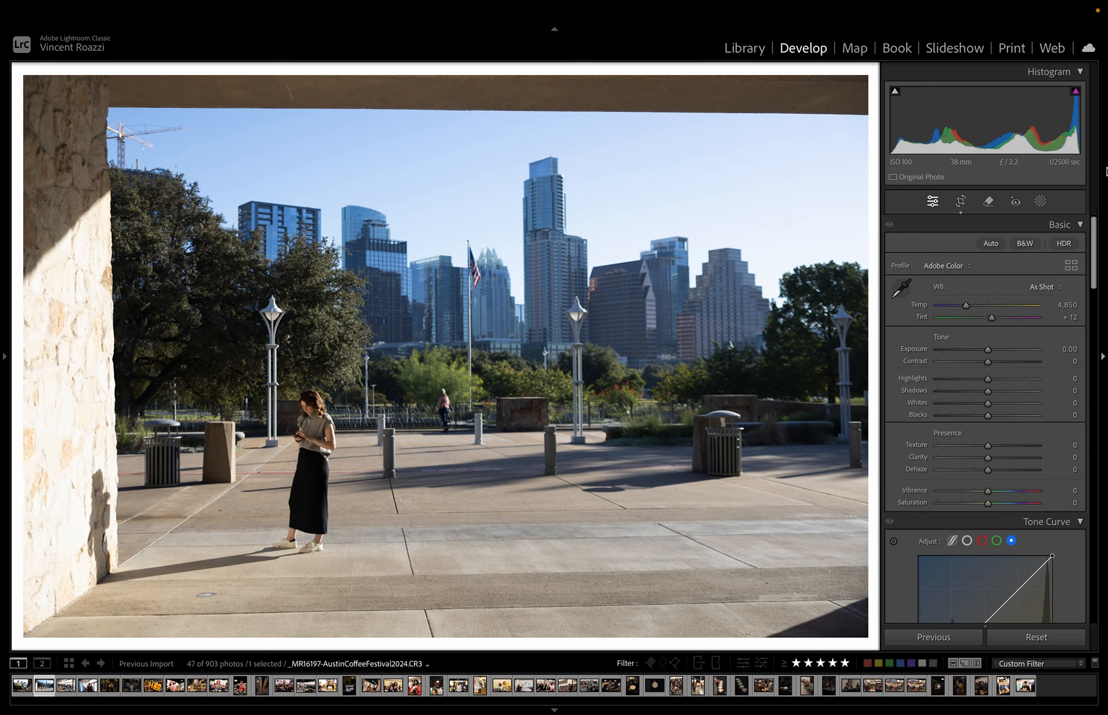
# - Create an object selection mask over the skyline buildings behind the plaza
pyautogui.scroll(-10, 1088, 497)
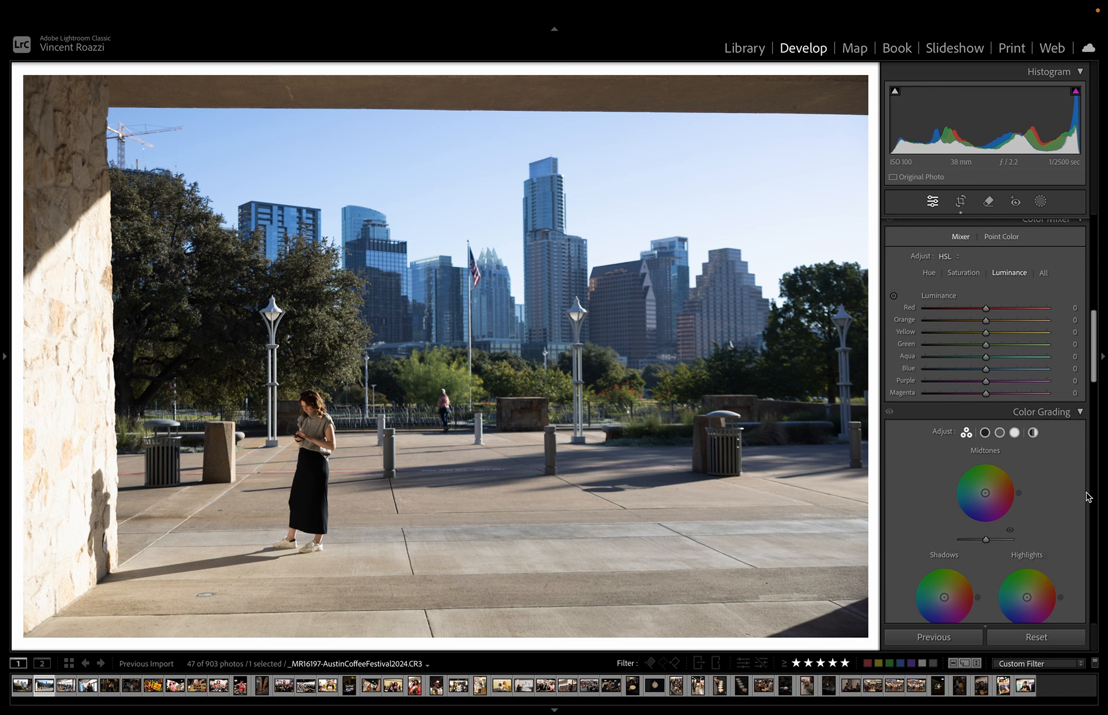
pyautogui.scroll(4, 1088, 453)
pyautogui.scroll(4, 1086, 453)
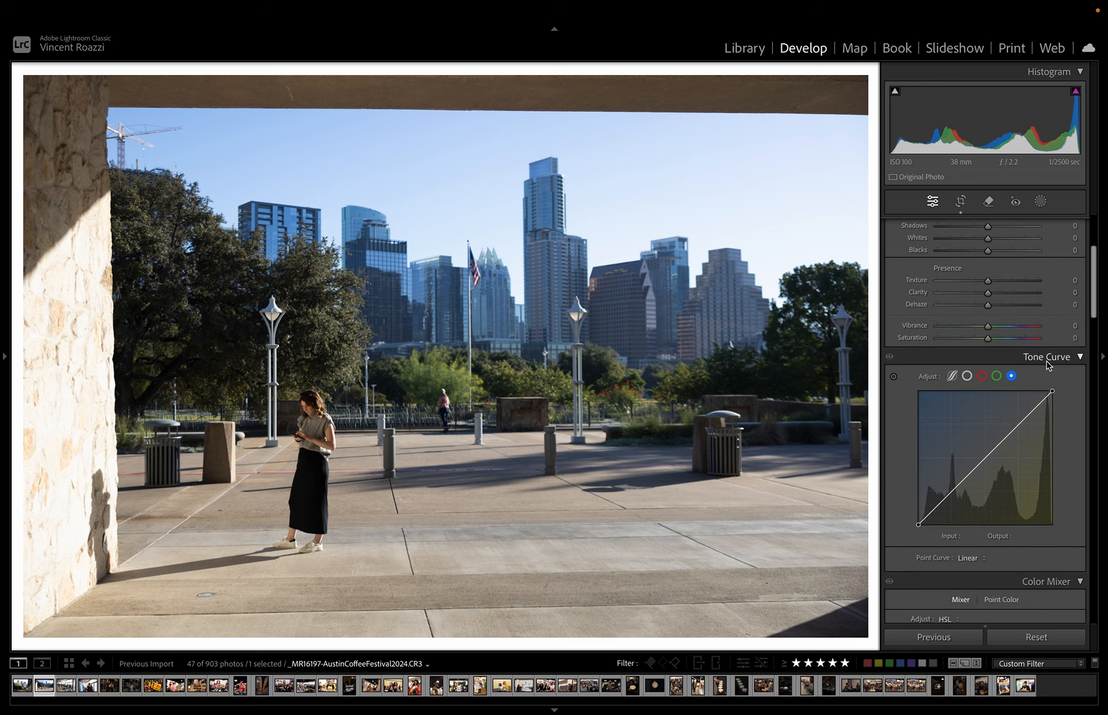
pyautogui.scroll(1, 1047, 362)
pyautogui.scroll(3, 1048, 363)
pyautogui.click(1040, 201)
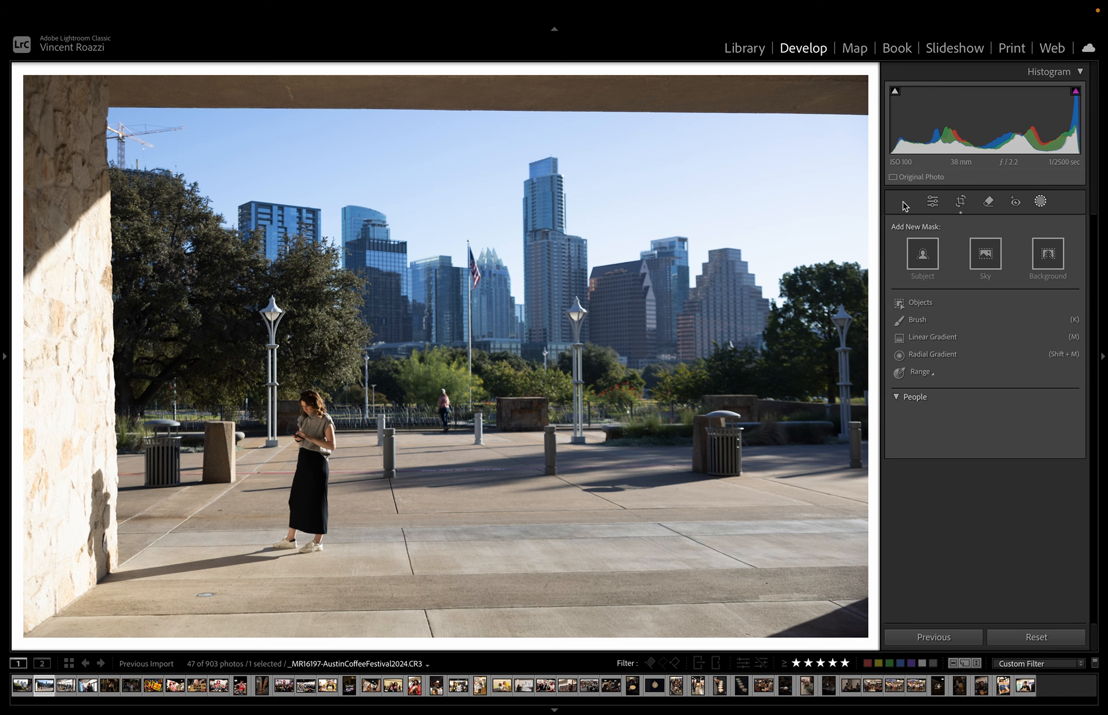
pyautogui.click(920, 302)
pyautogui.moveTo(738, 300)
pyautogui.mouseDown()
pyautogui.moveTo(652, 277)
pyautogui.moveTo(611, 308)
pyautogui.moveTo(570, 249)
pyautogui.moveTo(483, 317)
pyautogui.moveTo(406, 312)
pyautogui.moveTo(358, 218)
pyautogui.moveTo(281, 224)
pyautogui.mouseUp()
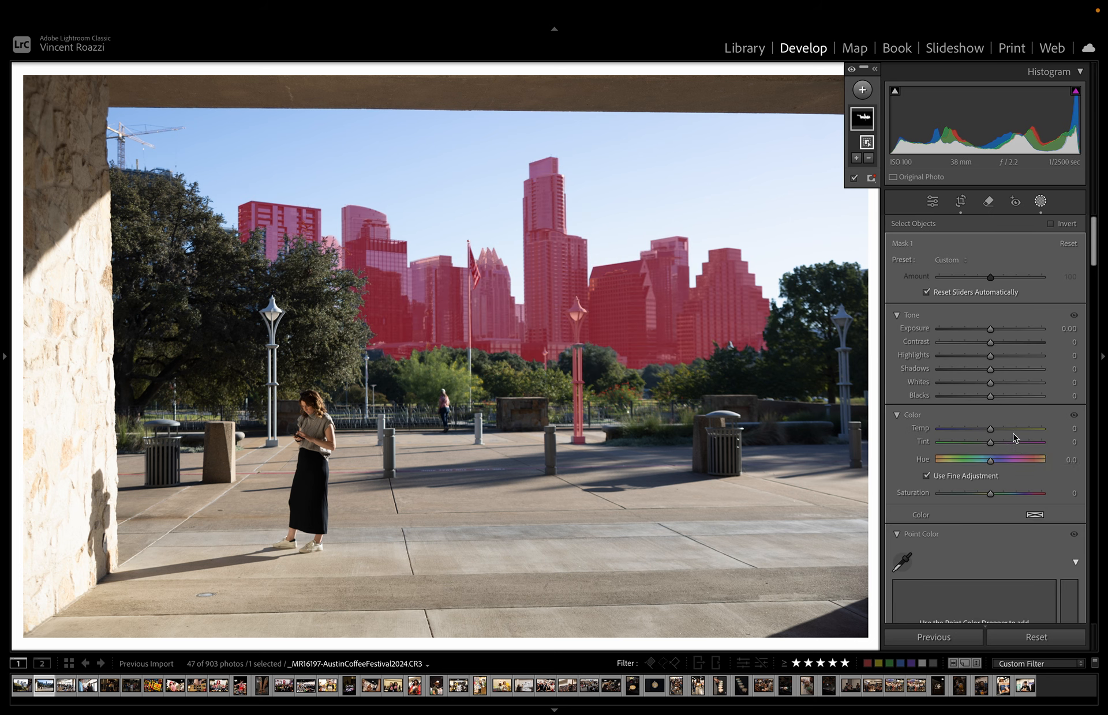
# - Warm the skyline mask to temperature 61 and set the whole photo's exposure to +0.30, shadows to -44 and blacks to -6
pyautogui.click(1013, 430)
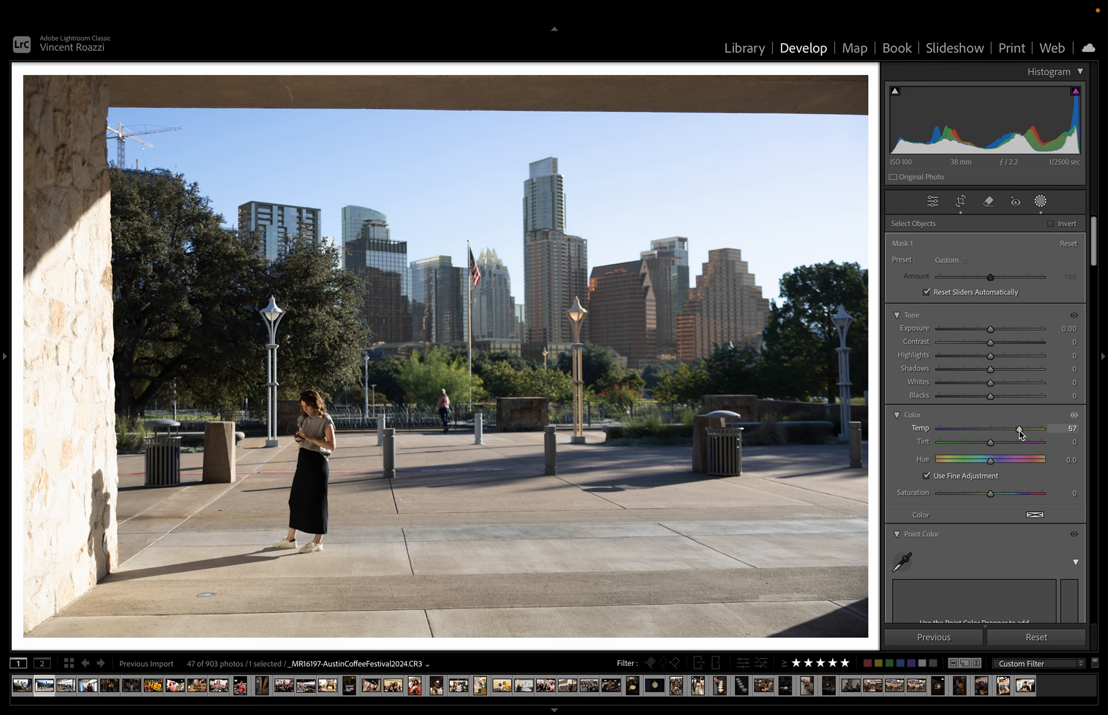
pyautogui.moveTo(1019, 431); pyautogui.dragTo(1021, 434)
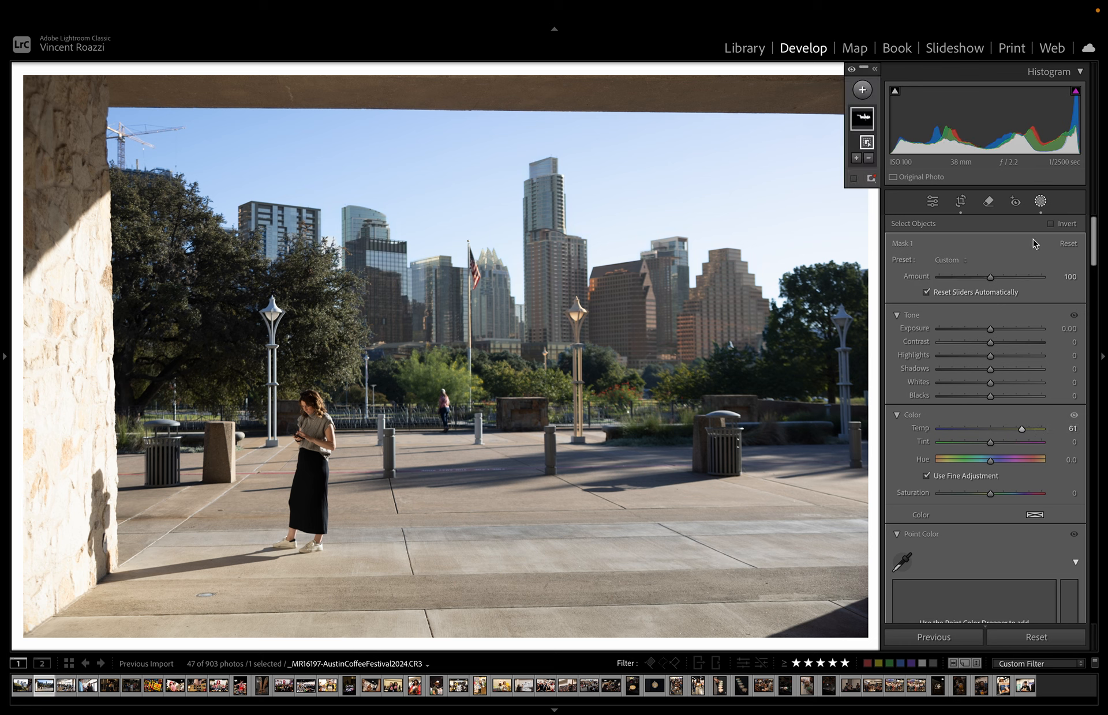
pyautogui.click(1040, 201)
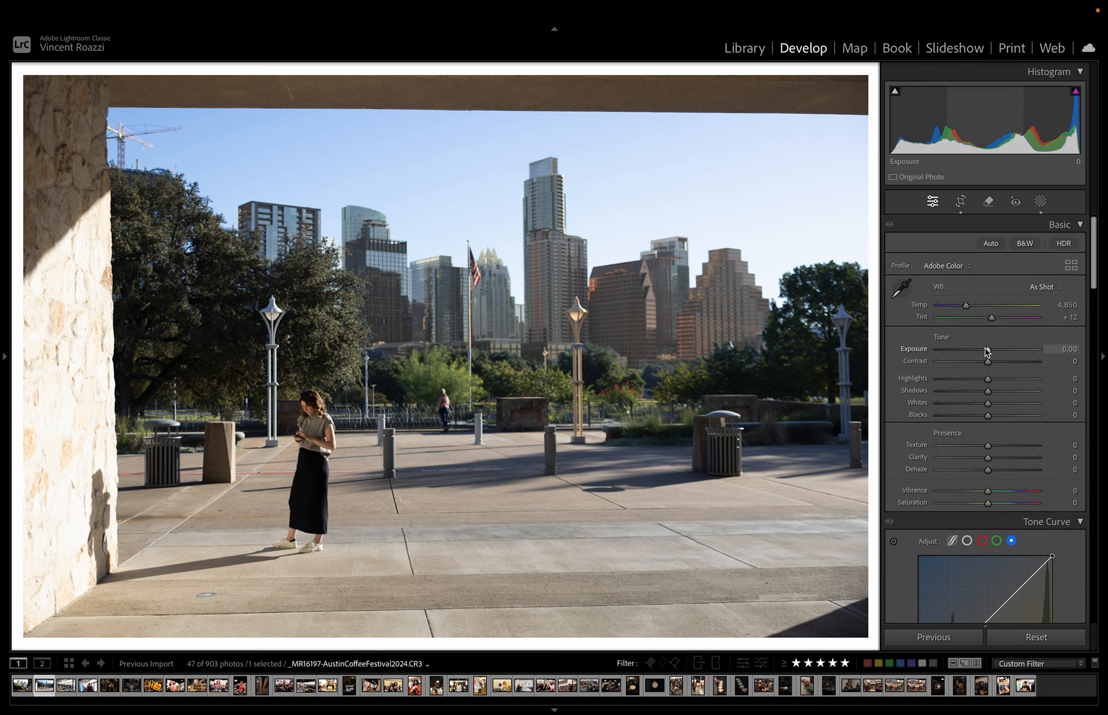
pyautogui.moveTo(987, 349); pyautogui.dragTo(981, 416)
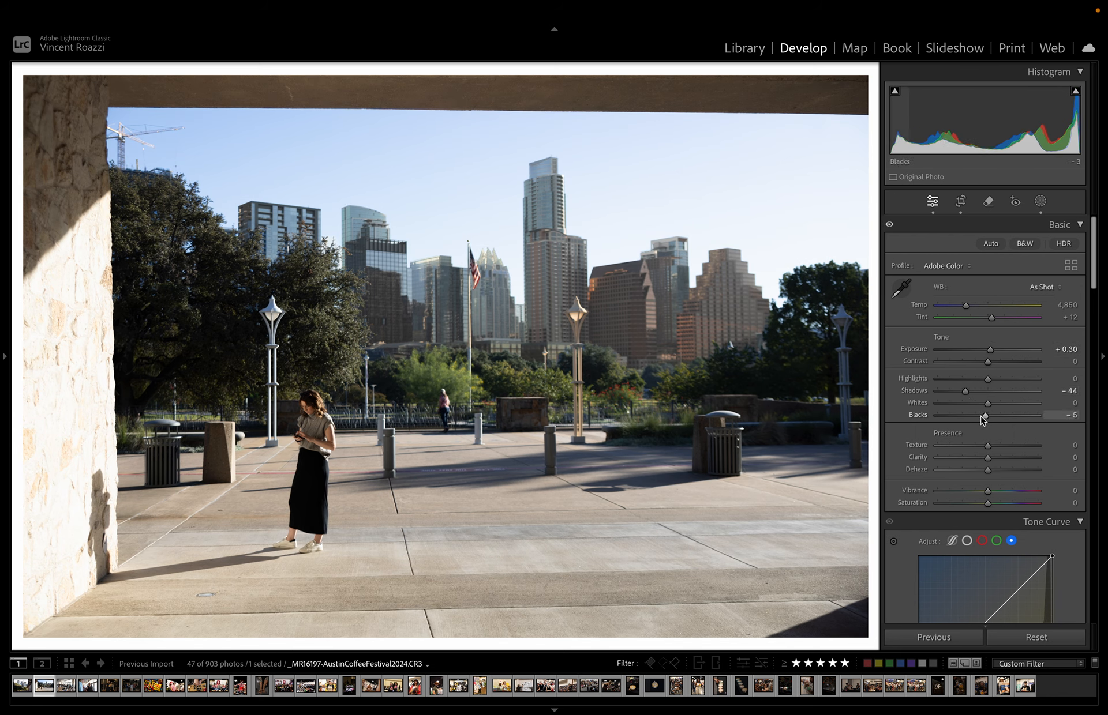
# - Set the skyline buildings mask's exposure to 1.01, shadows to -24 and blacks to -67
pyautogui.click(1040, 202)
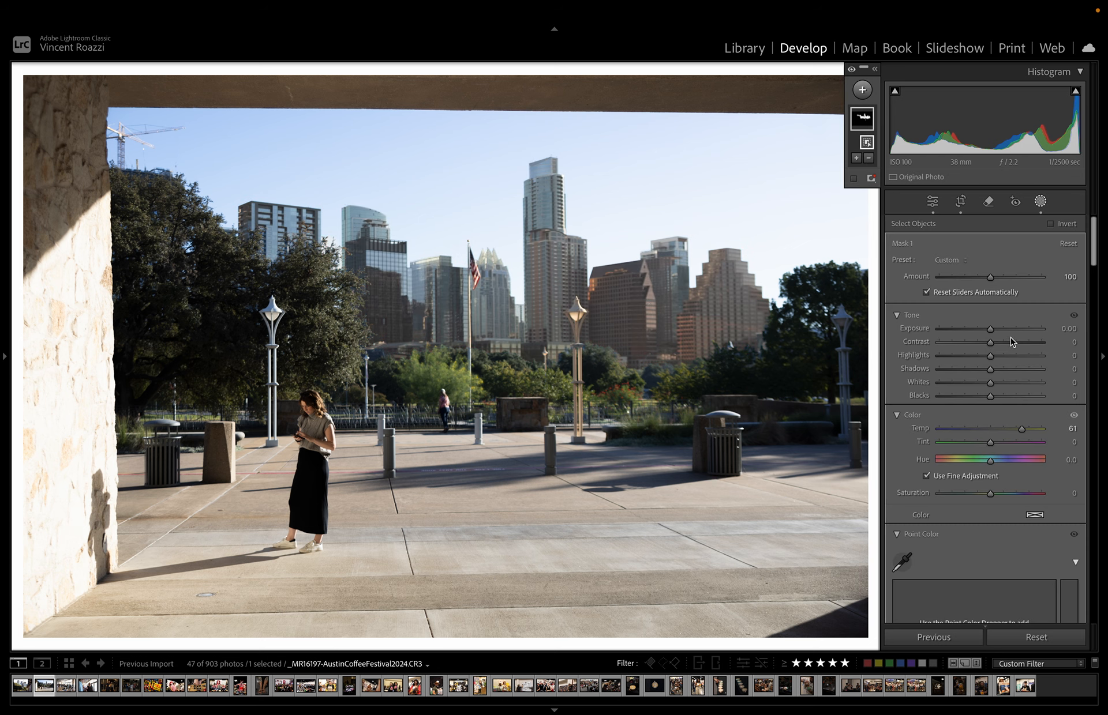
pyautogui.moveTo(990, 328); pyautogui.dragTo(996, 330)
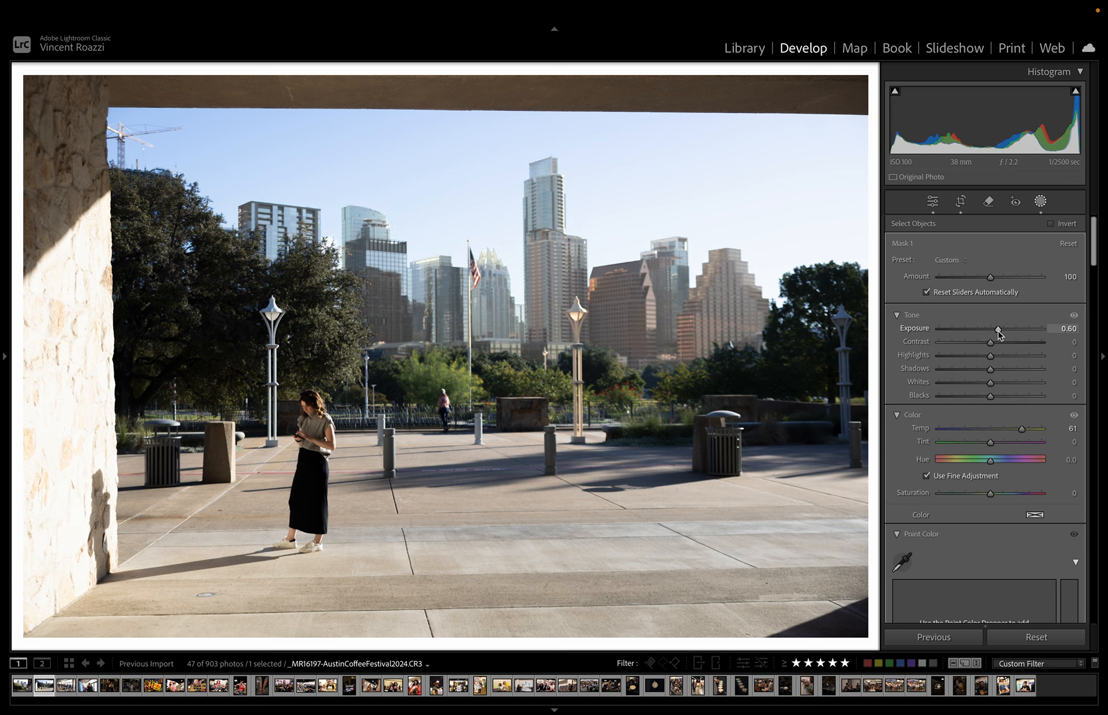
pyautogui.moveTo(990, 396); pyautogui.dragTo(966, 396)
pyautogui.moveTo(996, 329); pyautogui.dragTo(1002, 332)
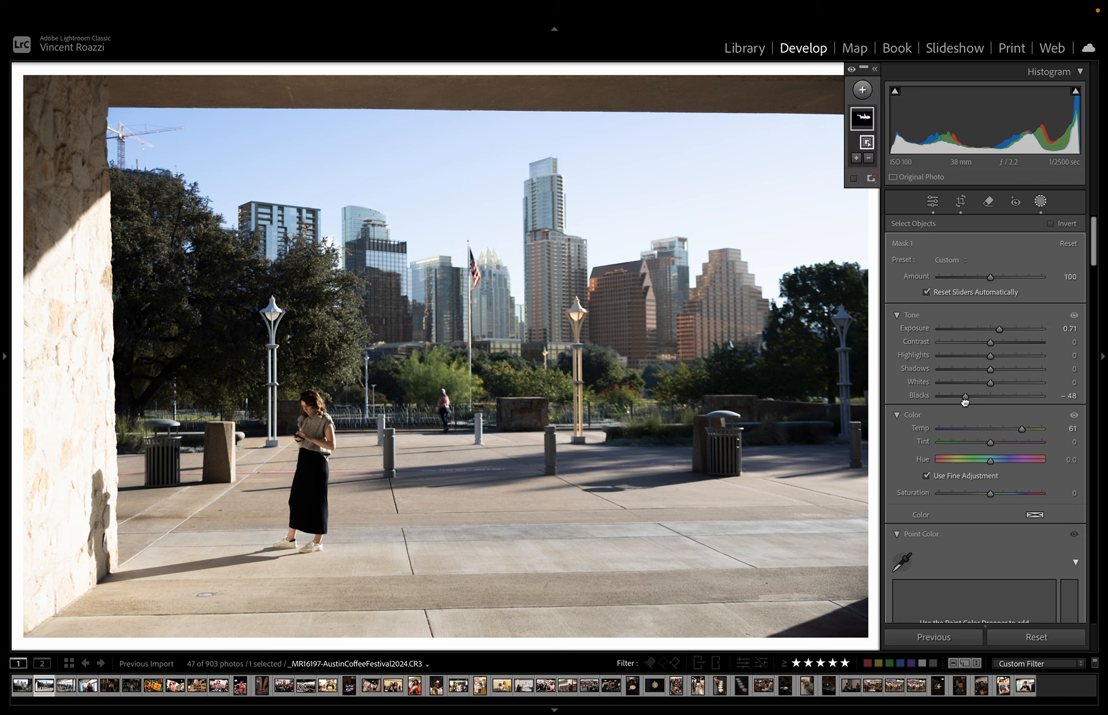
pyautogui.moveTo(956, 402); pyautogui.dragTo(1005, 332)
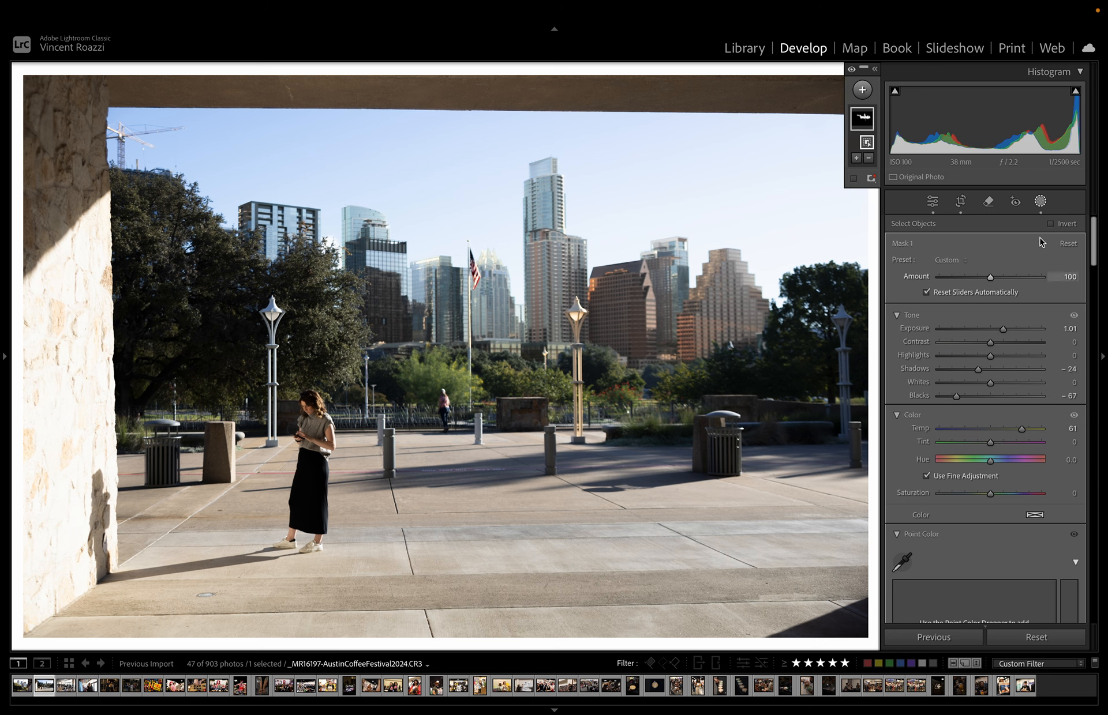
# - Fine-tune the plaza photo's straightening, apply the crop and compare the edit with the before view
pyautogui.click(960, 202)
pyautogui.moveTo(873, 131); pyautogui.dragTo(873, 132)
pyautogui.press('Return')
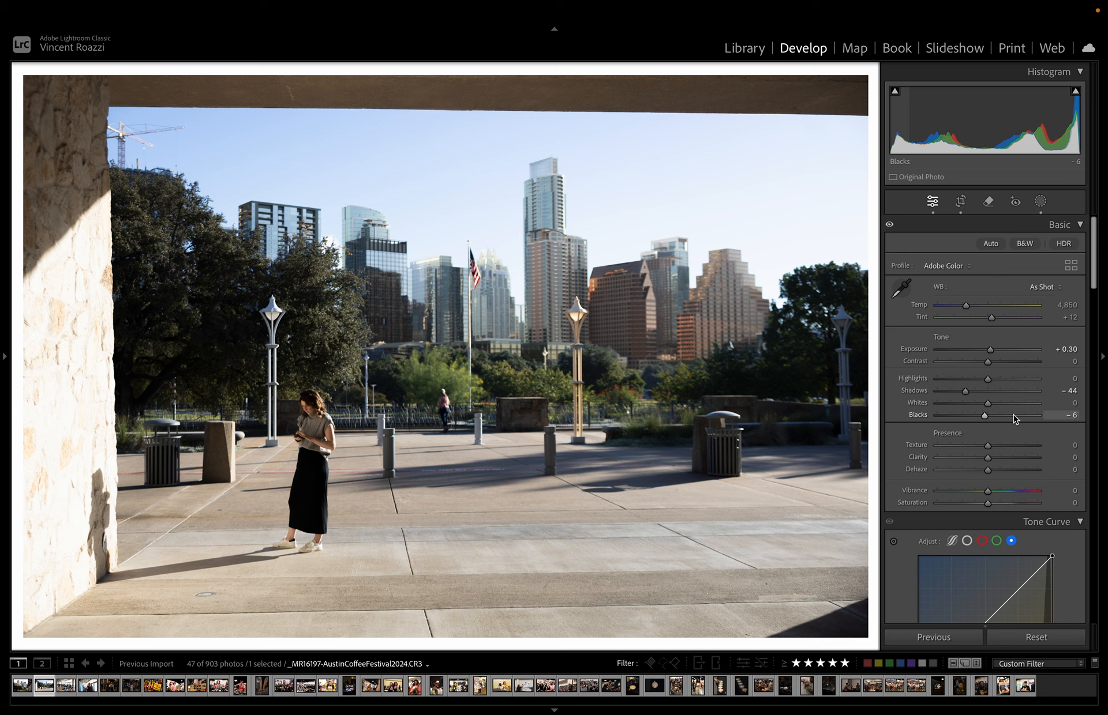
pyautogui.press('\\')
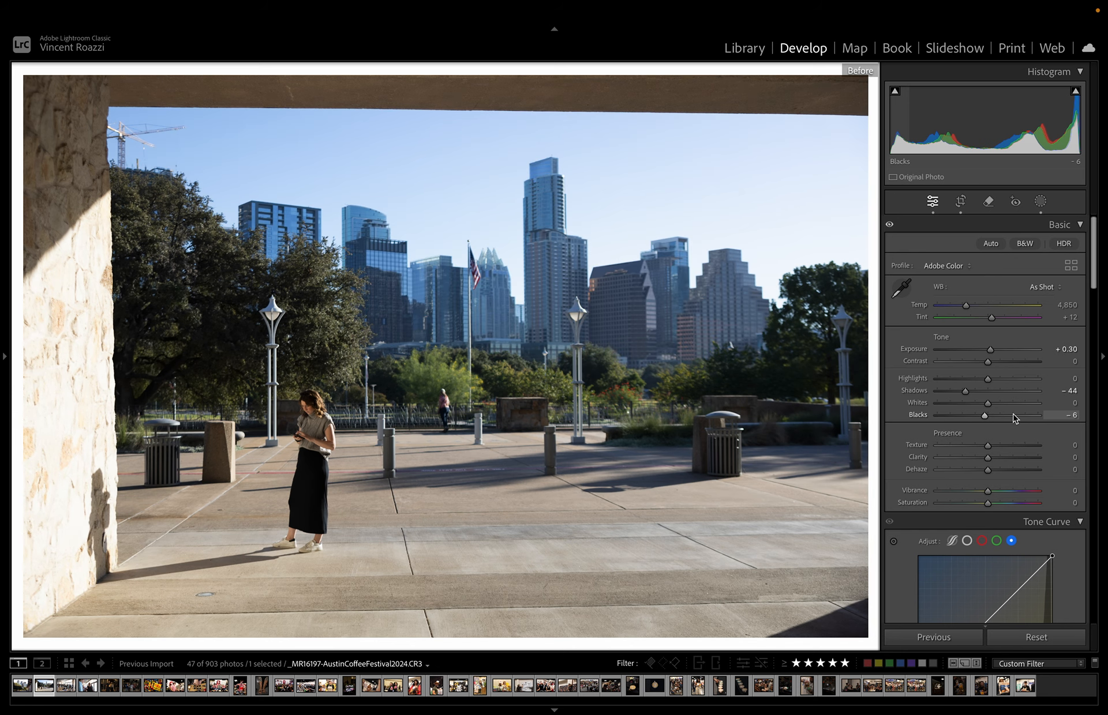
pyautogui.press('\\')
# - Add a shadow point and a highlight point to the plaza photo's red tone curve and adjust both slightly
pyautogui.scroll(-2, 1027, 503)
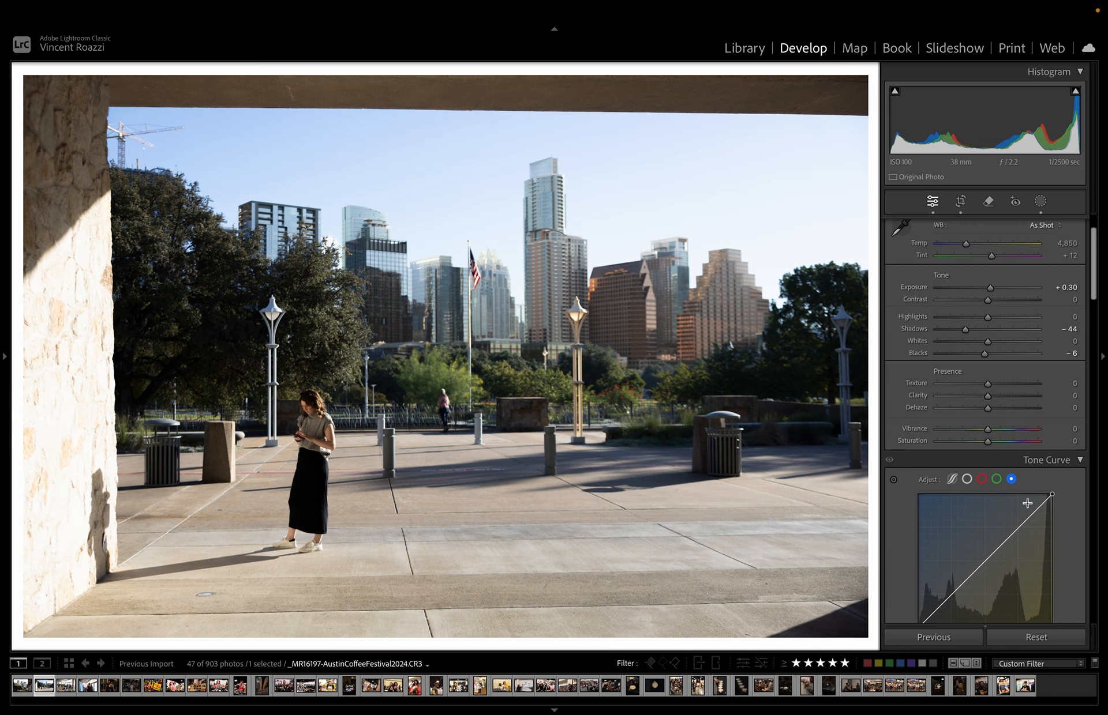
pyautogui.click(985, 480)
pyautogui.scroll(-2, 1044, 530)
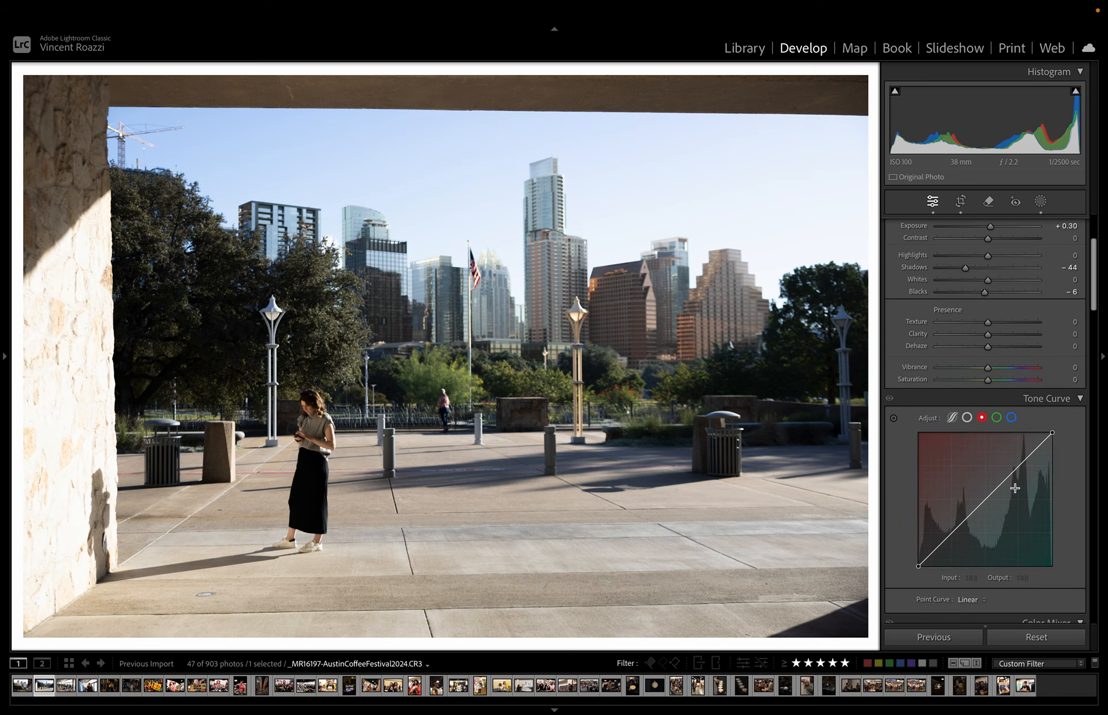
pyautogui.rightClick(953, 538)
pyautogui.click(951, 532)
pyautogui.moveTo(951, 532); pyautogui.dragTo(951, 534)
pyautogui.moveTo(1014, 472); pyautogui.dragTo(1012, 471)
# - Shape the green tone curve with a shadow point at 73/73 and a highlight point at 185/188
pyautogui.click(996, 418)
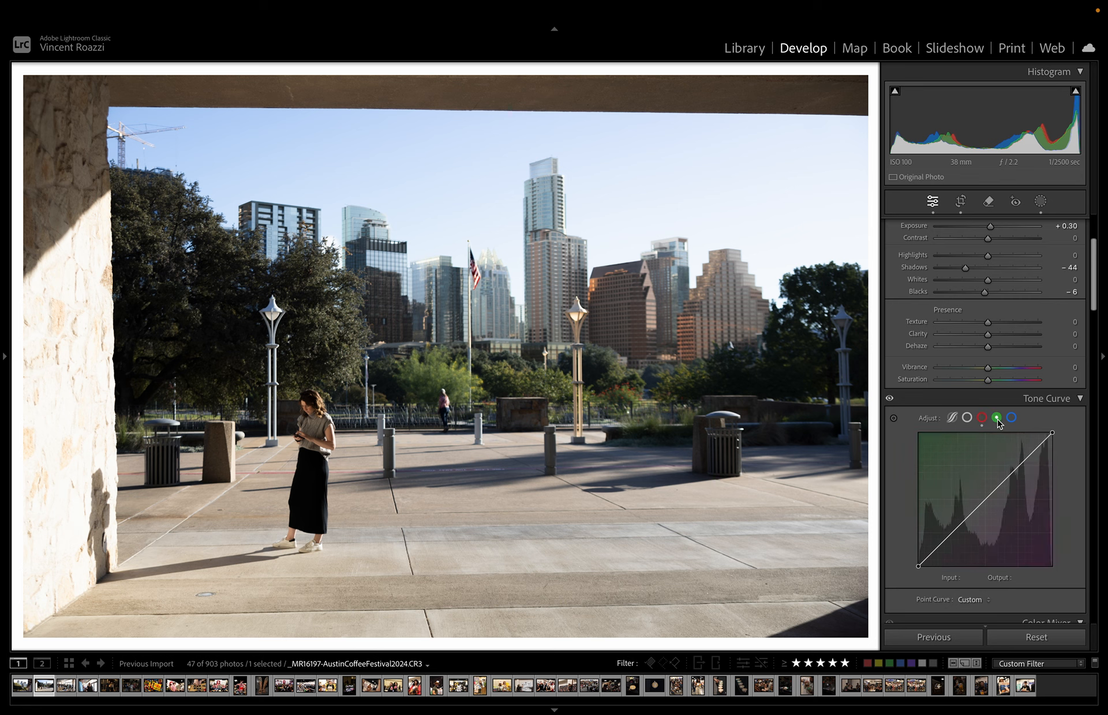
pyautogui.click(1015, 464)
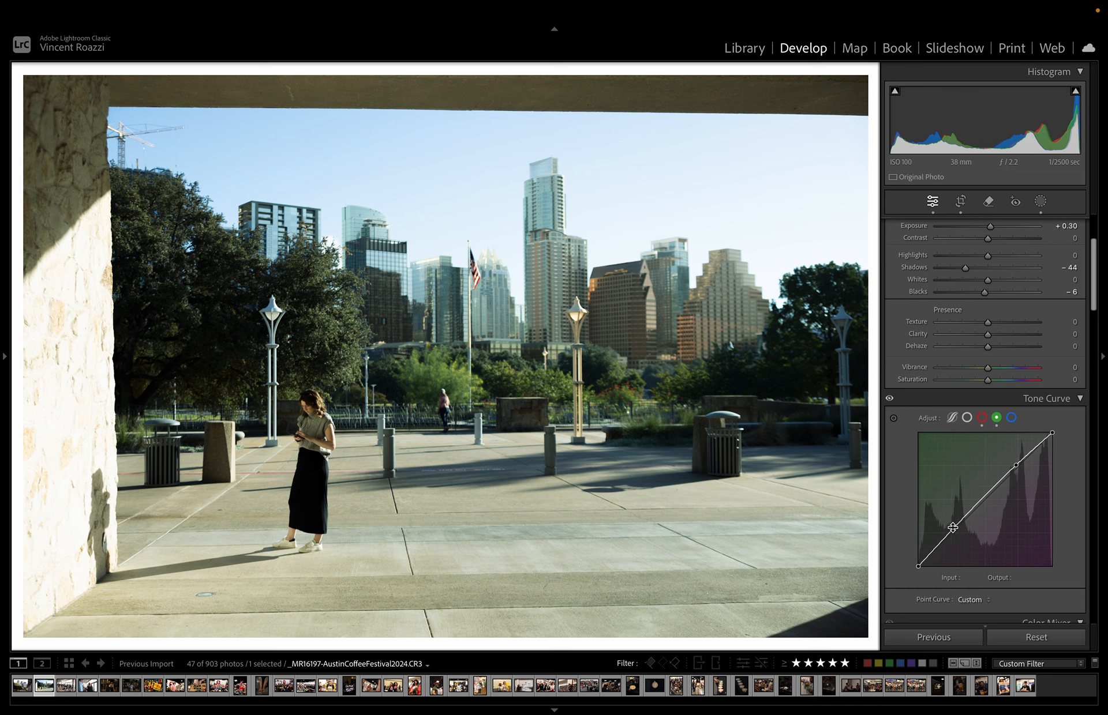
pyautogui.moveTo(957, 527); pyautogui.dragTo(957, 529)
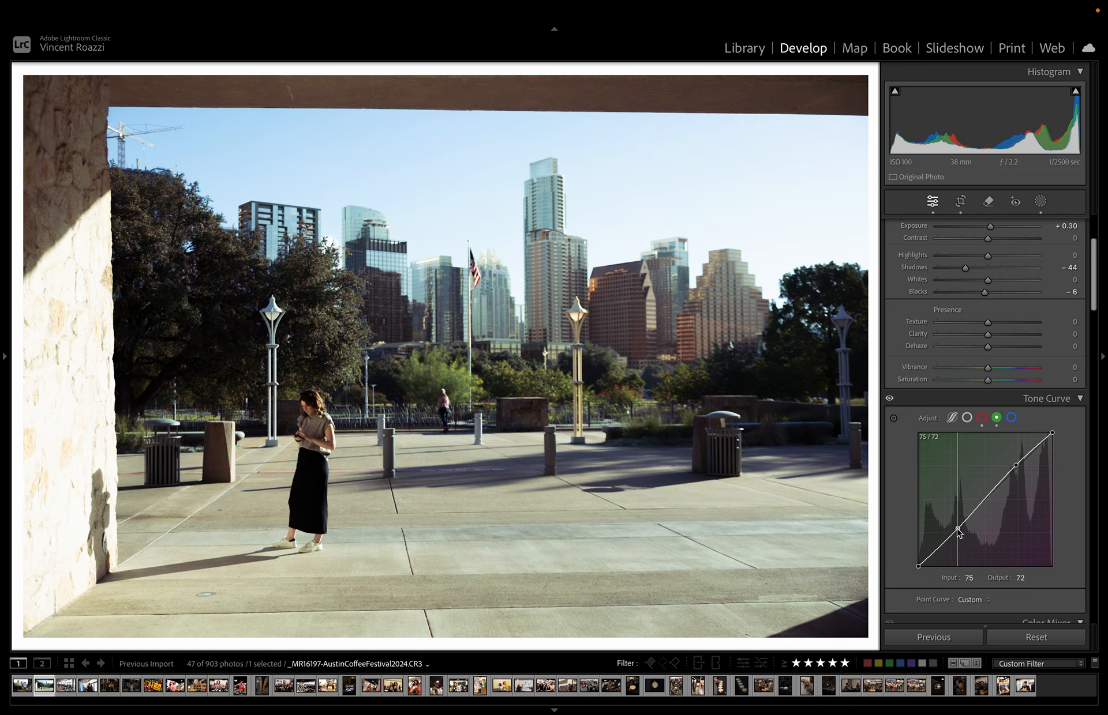
pyautogui.moveTo(1015, 465)
pyautogui.mouseDown()
pyautogui.moveTo(1017, 482)
pyautogui.moveTo(1017, 471)
pyautogui.mouseUp()
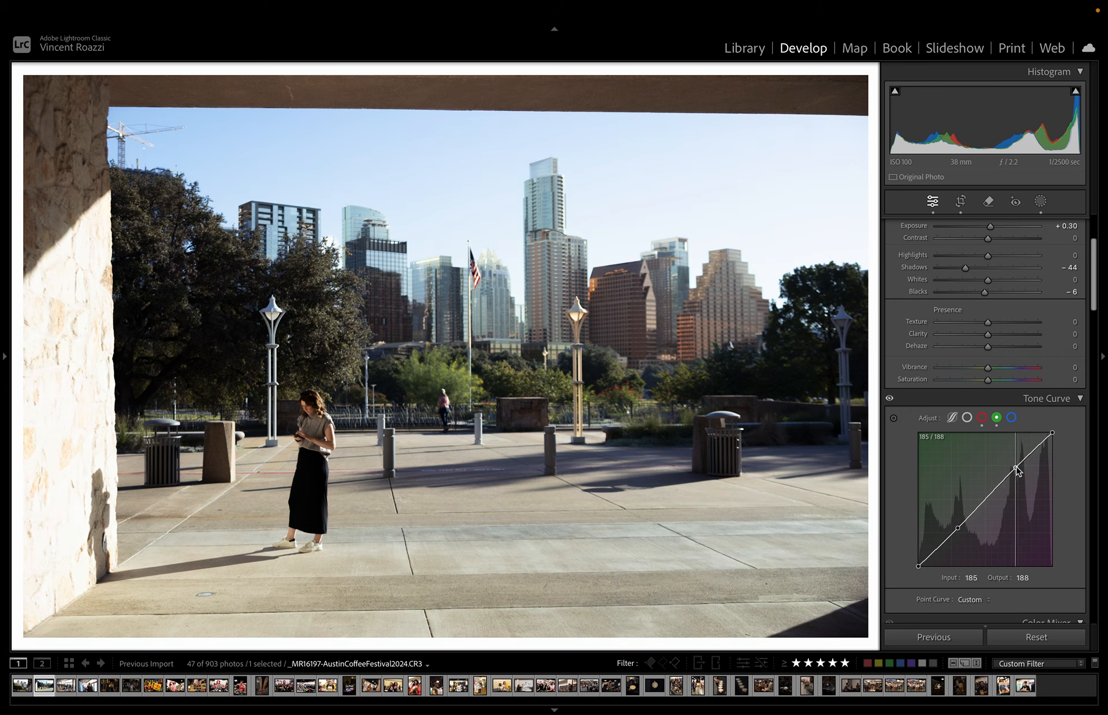
pyautogui.moveTo(957, 529); pyautogui.dragTo(957, 529)
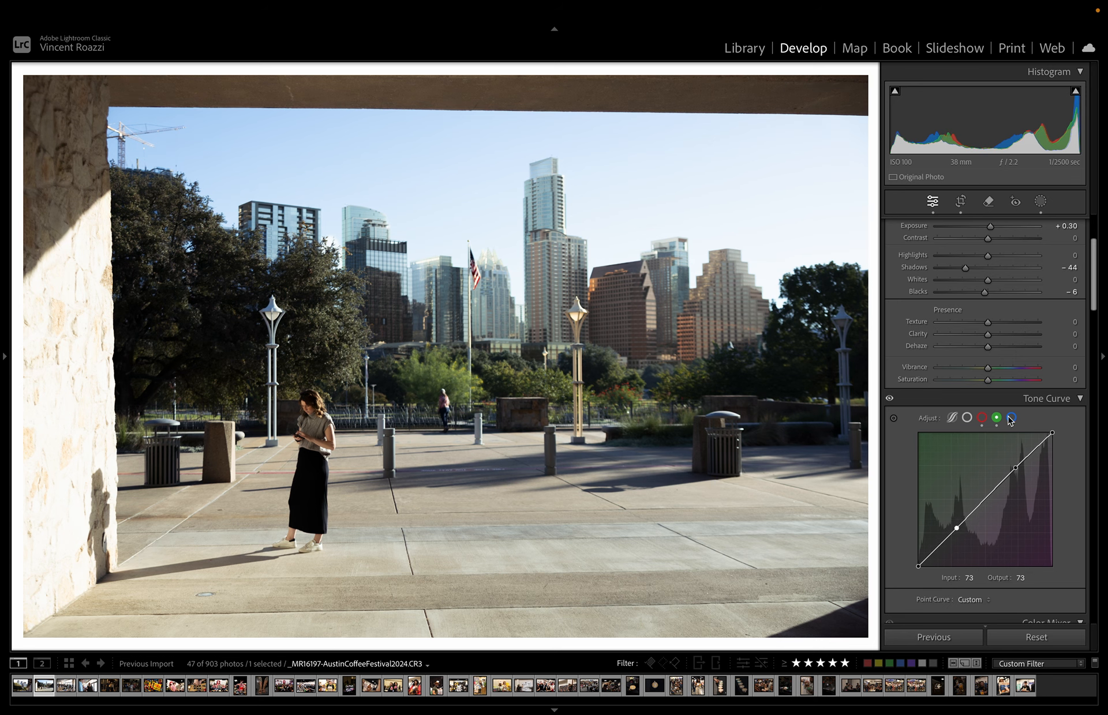
# - Shape the blue tone curve with a slightly adjusted shadow point and a highlight point at 178/180
pyautogui.click(1011, 418)
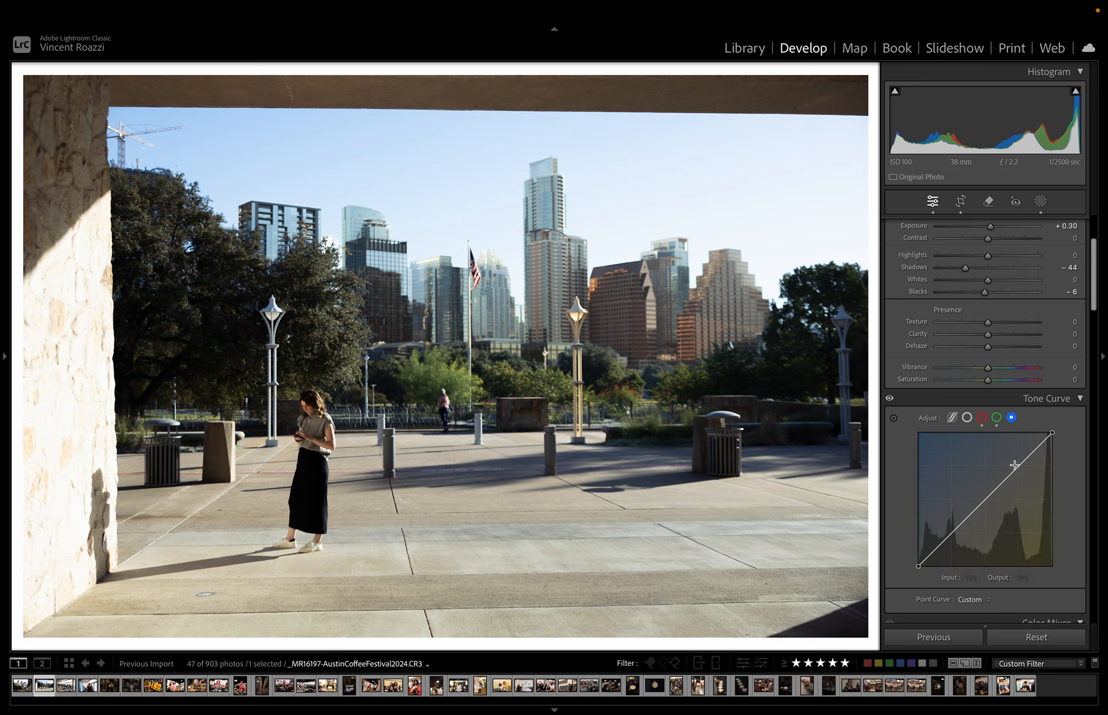
pyautogui.moveTo(951, 535); pyautogui.dragTo(952, 537)
pyautogui.moveTo(1014, 470); pyautogui.dragTo(1012, 473)
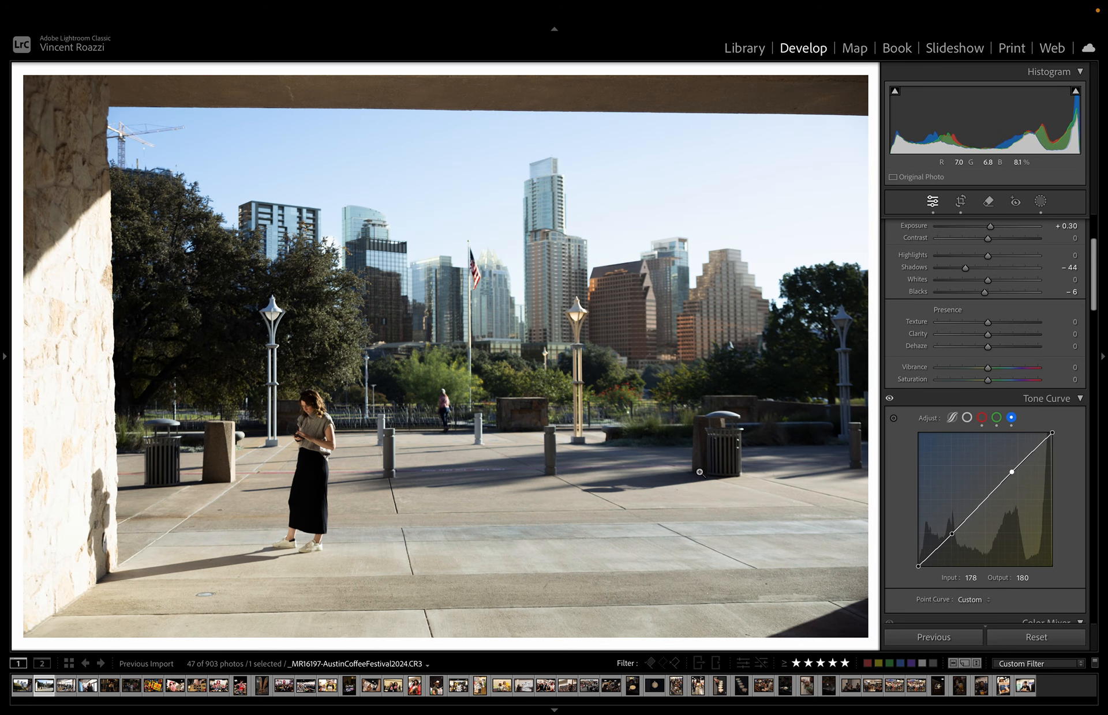
# - Review the edited plaza photo and the indoor queue photo enlarged, and look through the photo grid for another picture
pyautogui.click(68, 663)
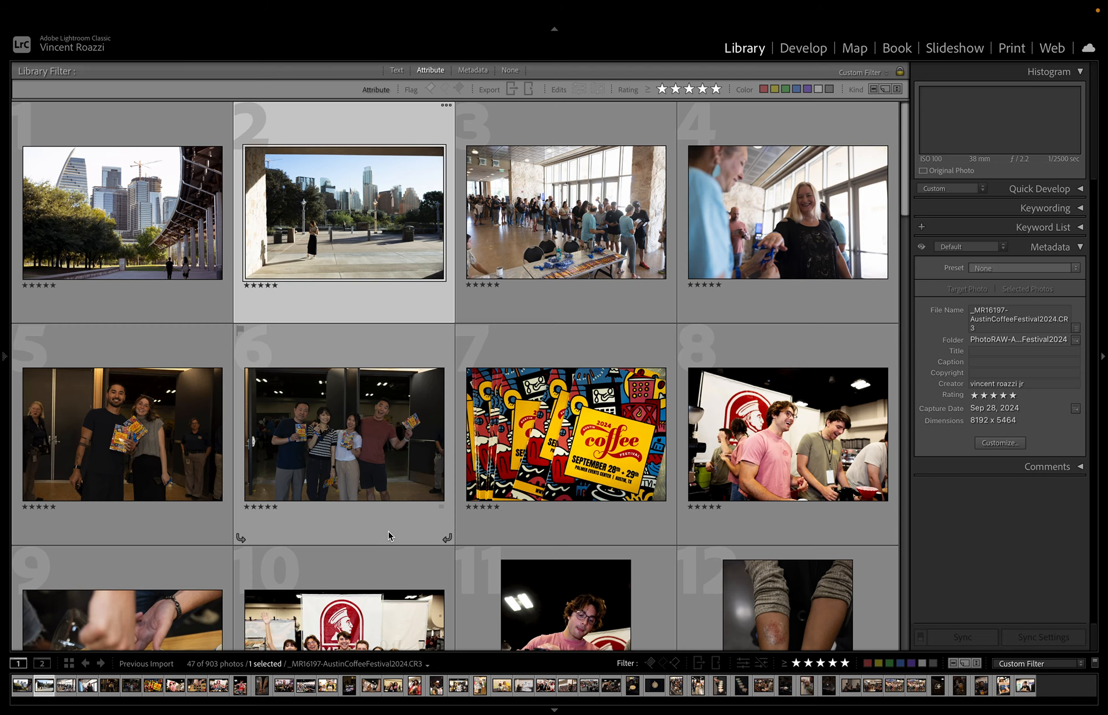
pyautogui.doubleClick(399, 267)
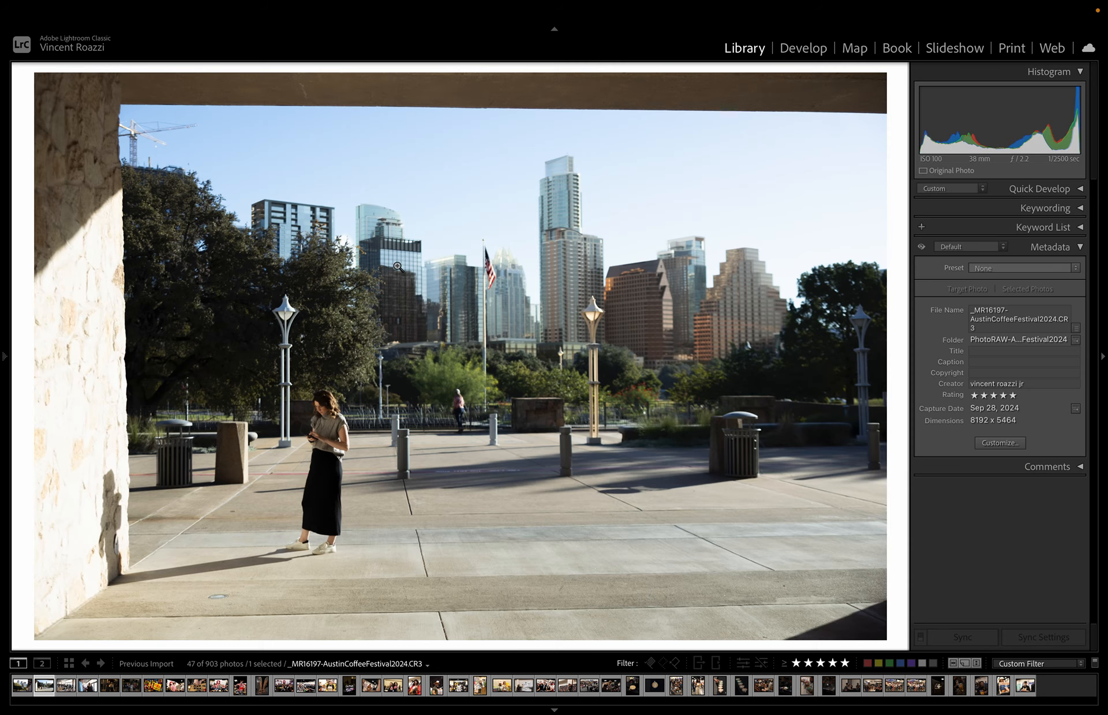
pyautogui.click(68, 664)
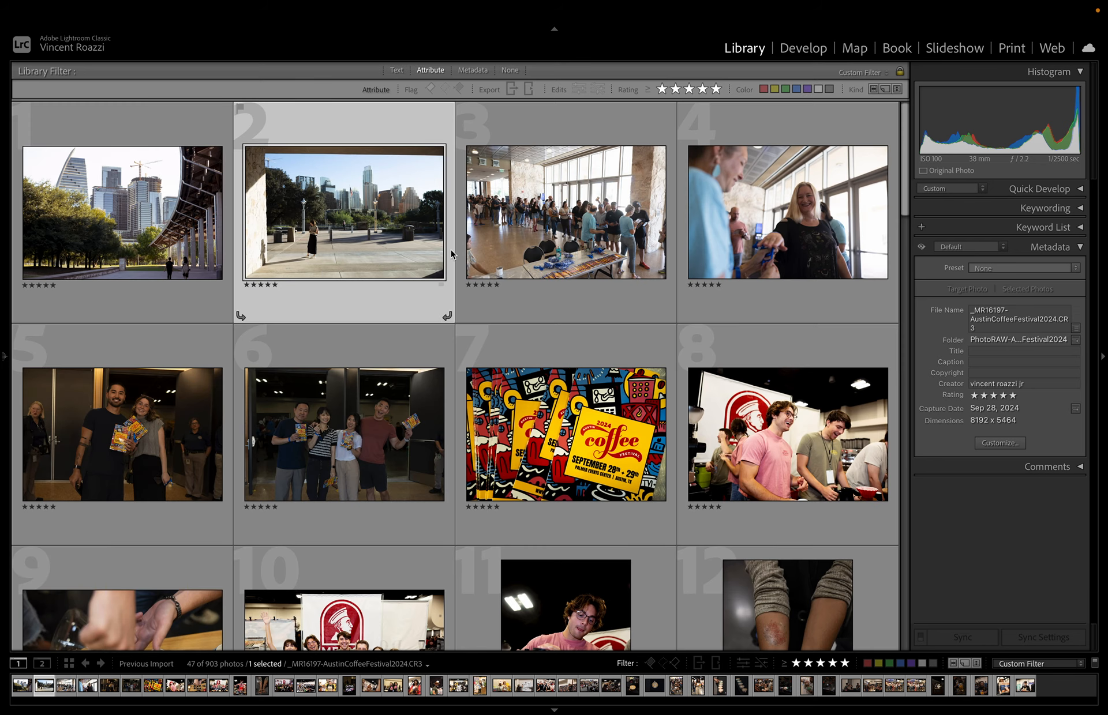
pyautogui.doubleClick(566, 225)
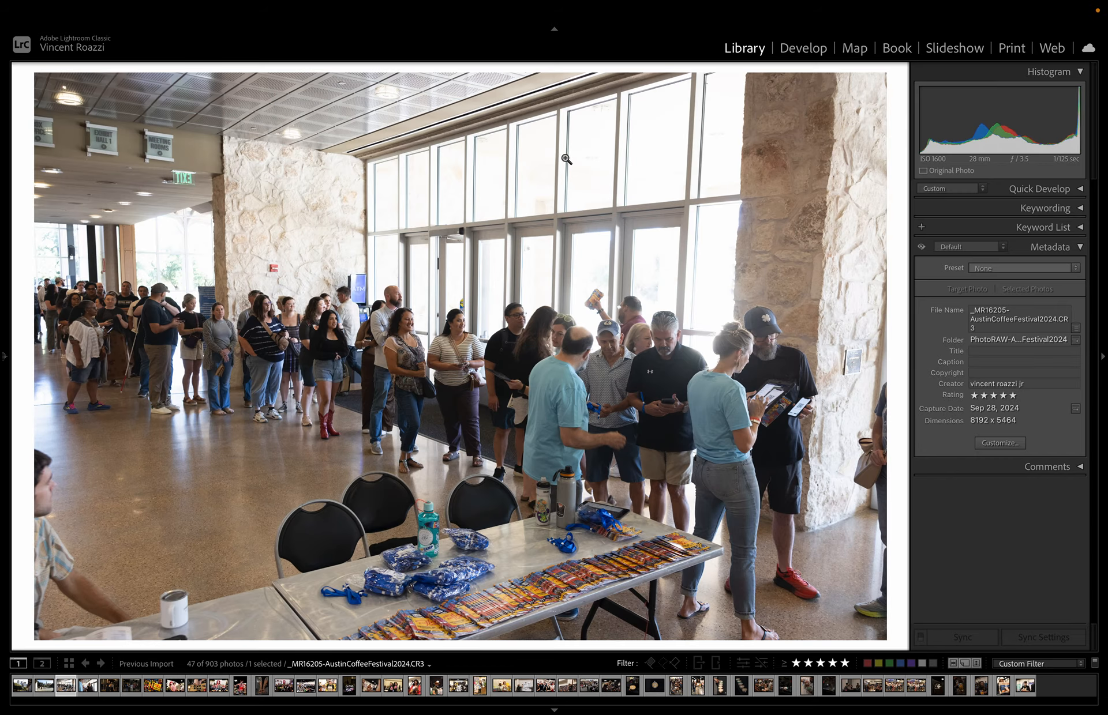
pyautogui.click(69, 664)
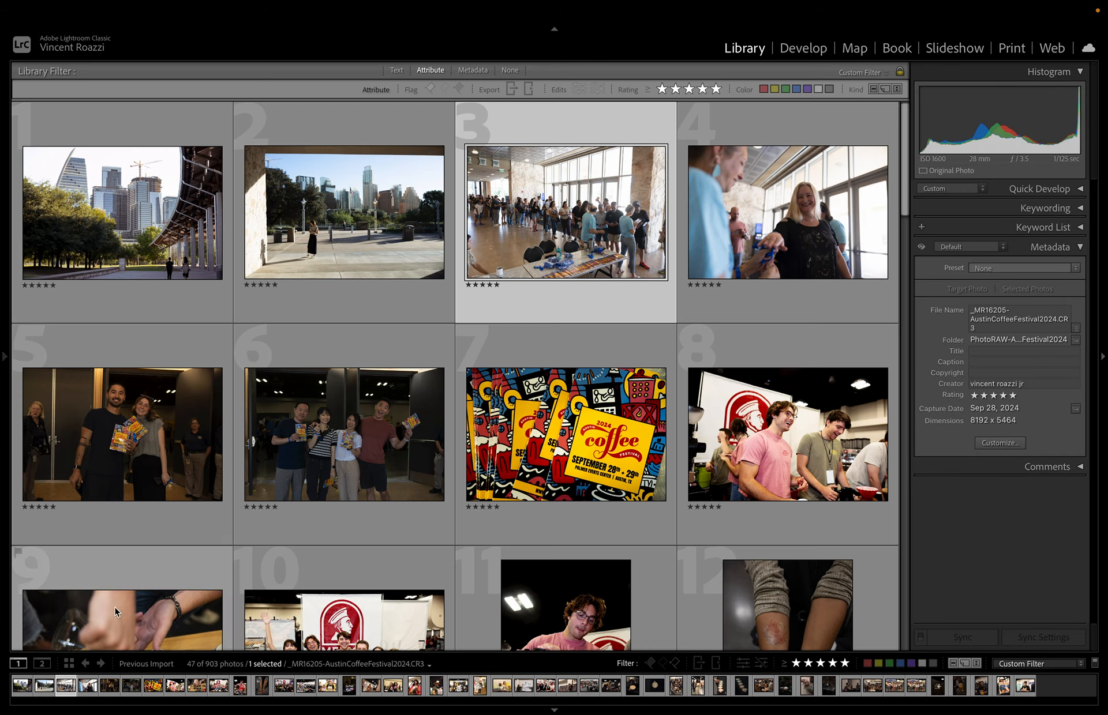
pyautogui.scroll(-3, 358, 486)
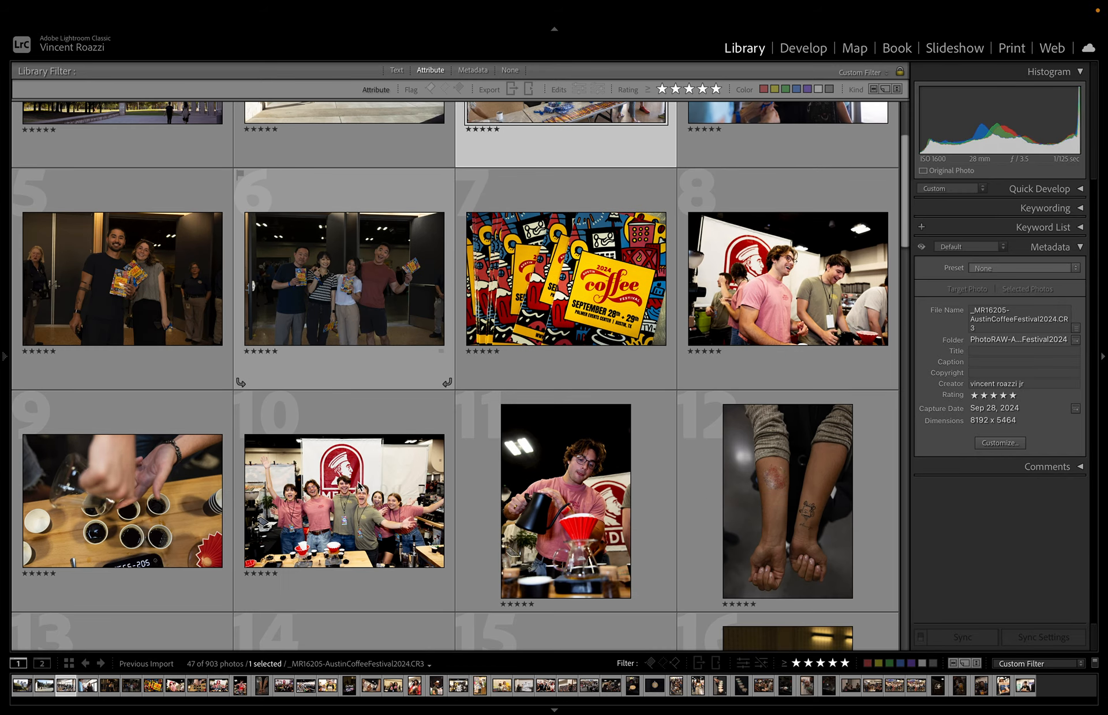
pyautogui.scroll(-4, 358, 486)
pyautogui.scroll(2, 358, 486)
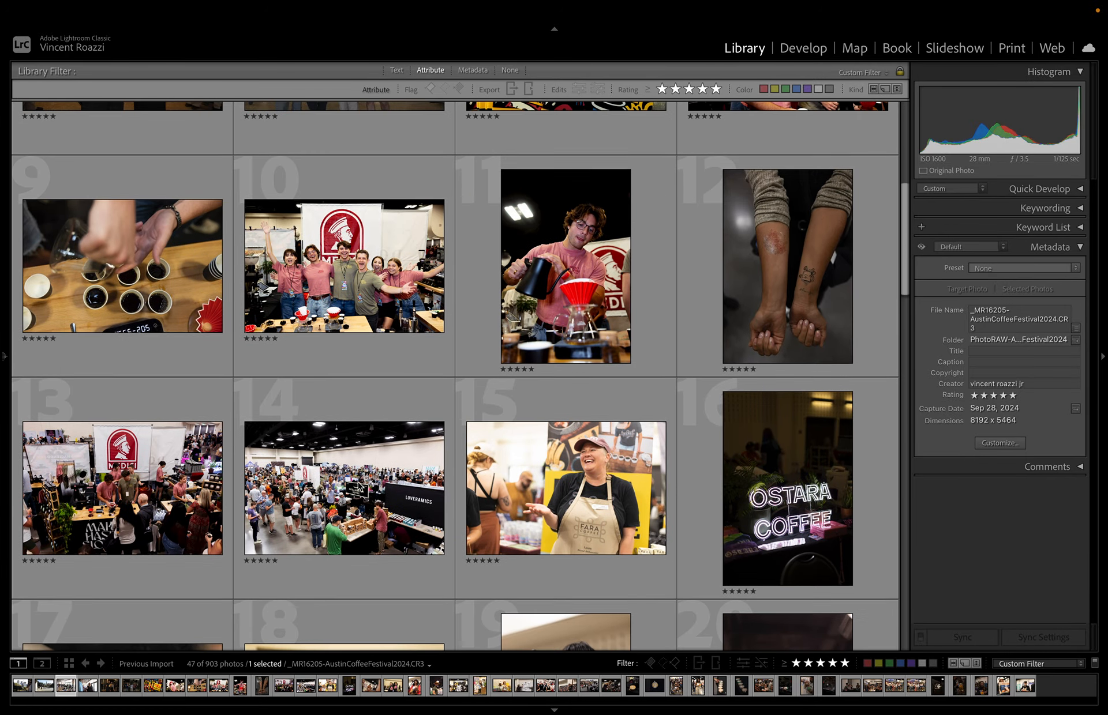
# - Open the tattooed forearms photo for developing with the Austin Coffee Festival Exhibitors preset and cool its temperature to 2,974
pyautogui.doubleClick(819, 299)
pyautogui.click(803, 49)
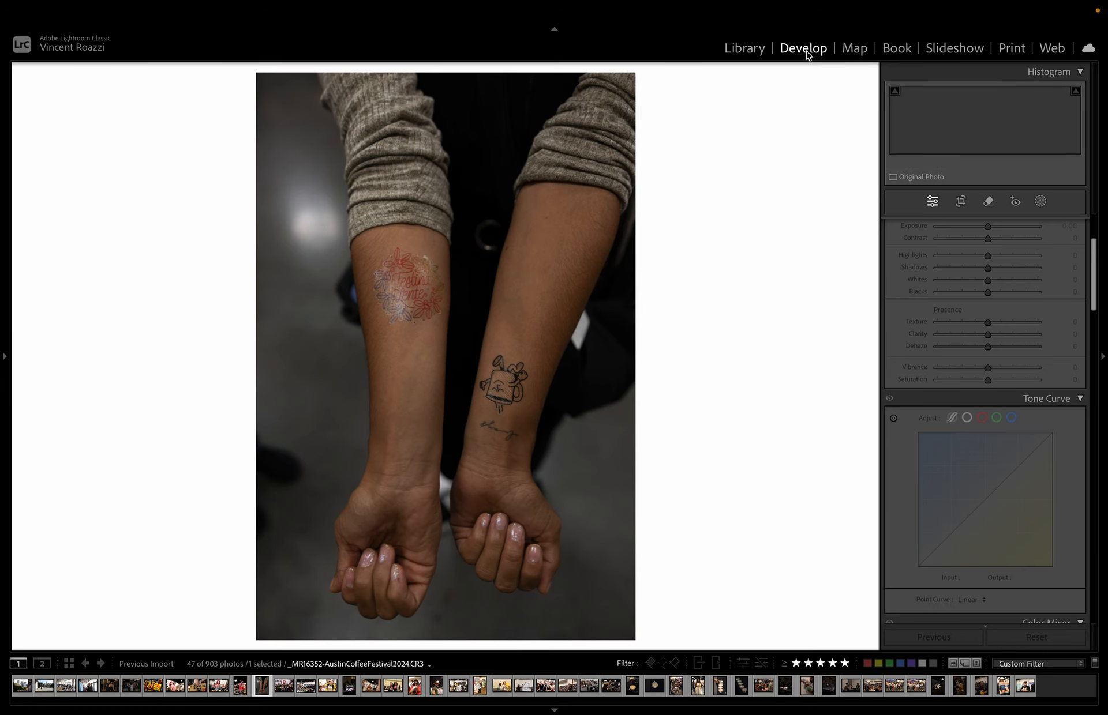
pyautogui.click(6, 299)
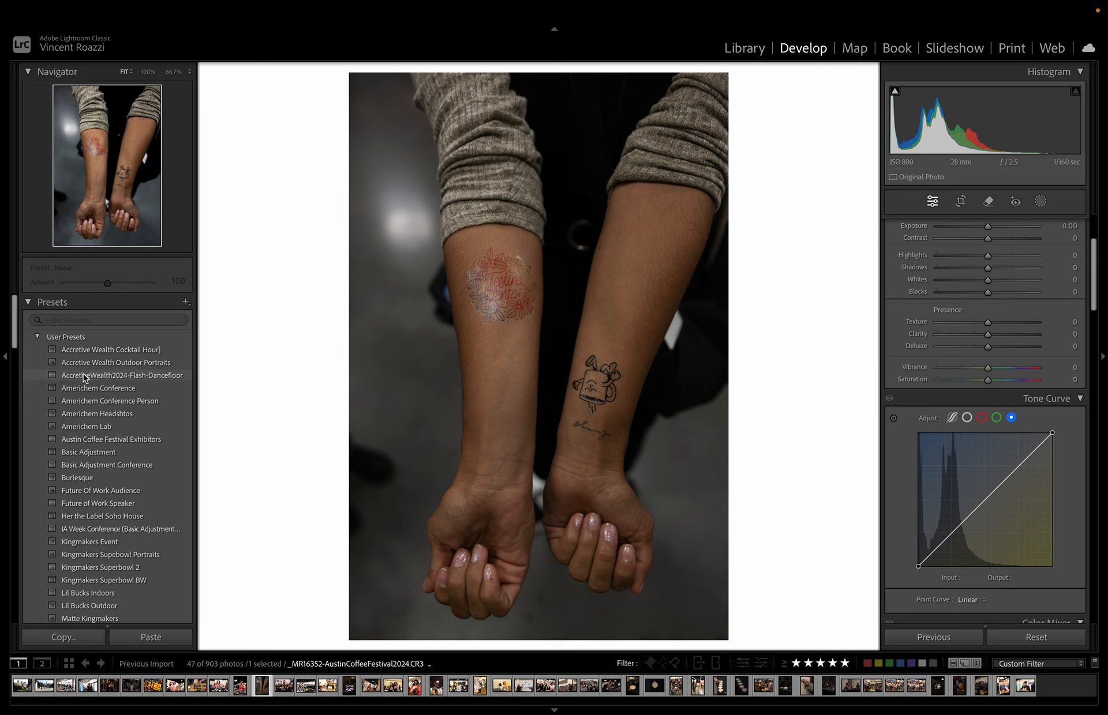
pyautogui.click(126, 442)
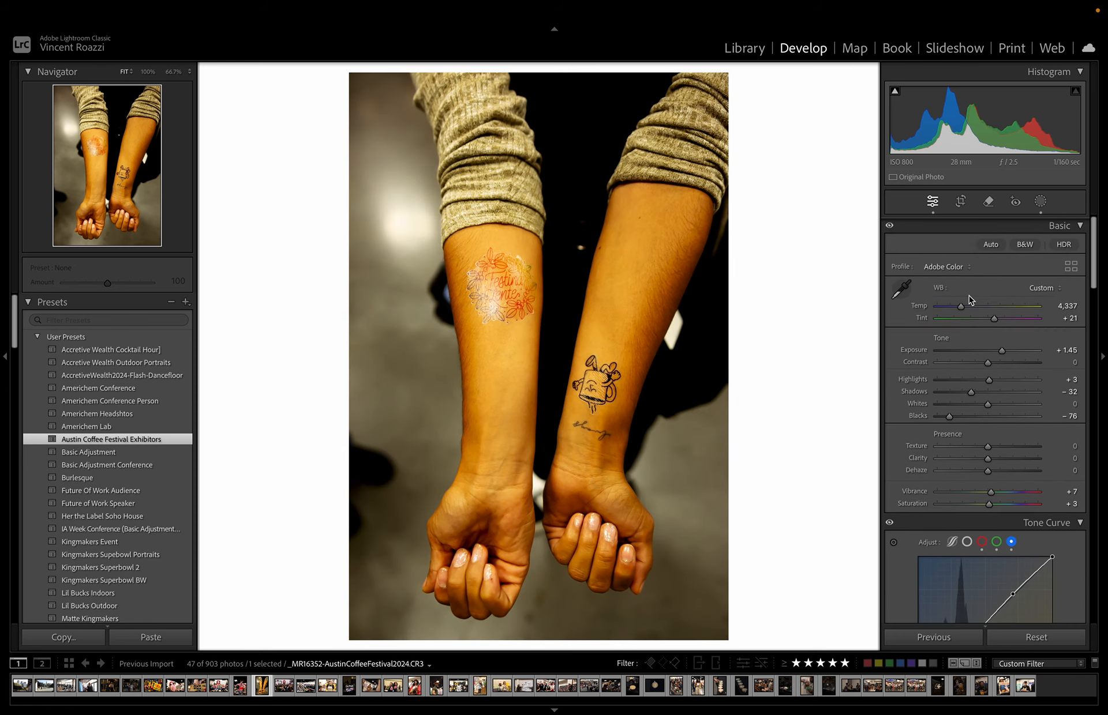
pyautogui.moveTo(956, 310); pyautogui.dragTo(947, 309)
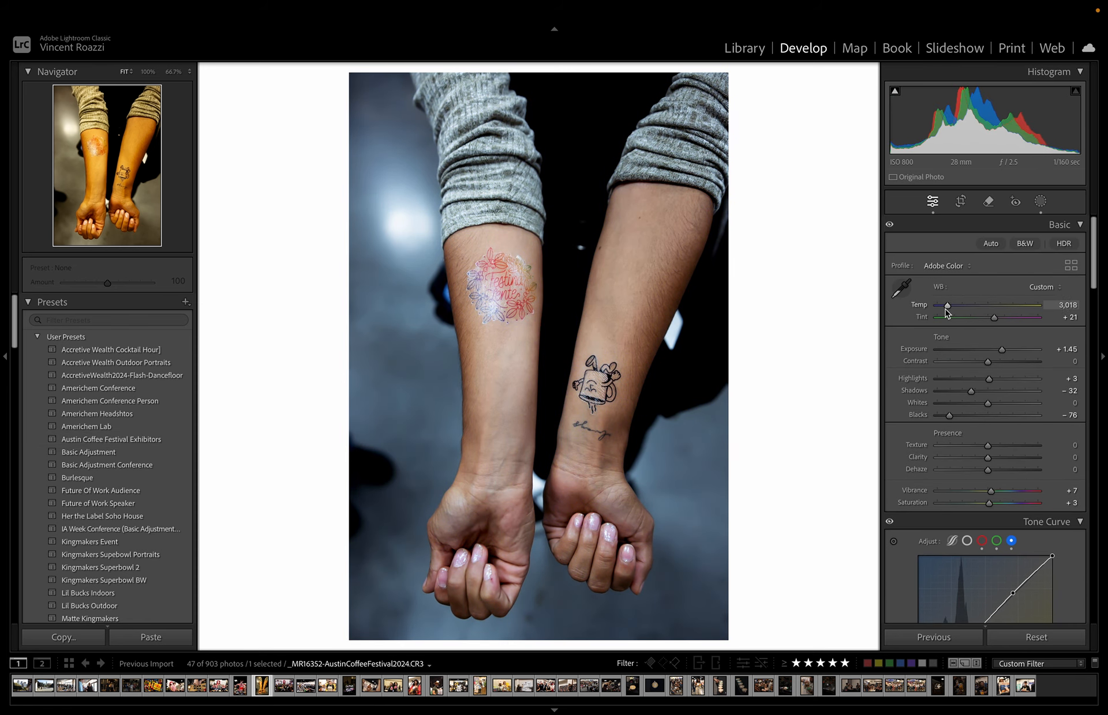
# - Crop the forearms photo tighter around the two tattoos at the original aspect ratio and apply the crop
pyautogui.click(960, 202)
pyautogui.moveTo(728, 74); pyautogui.dragTo(667, 167)
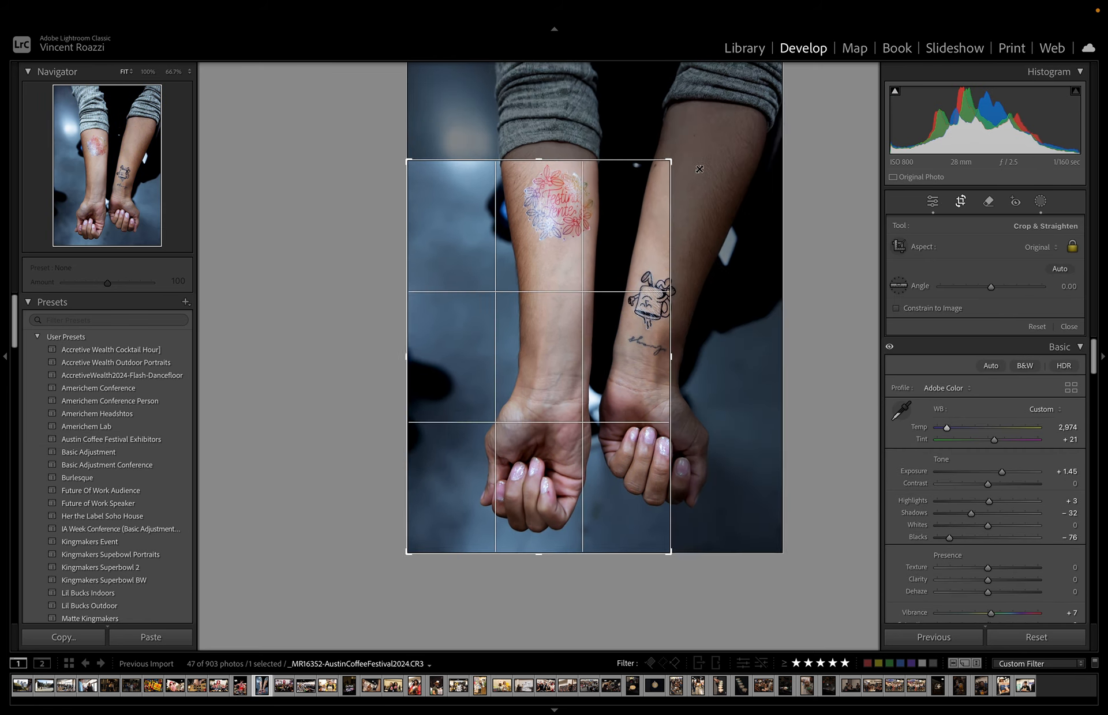
pyautogui.moveTo(585, 298); pyautogui.dragTo(514, 396)
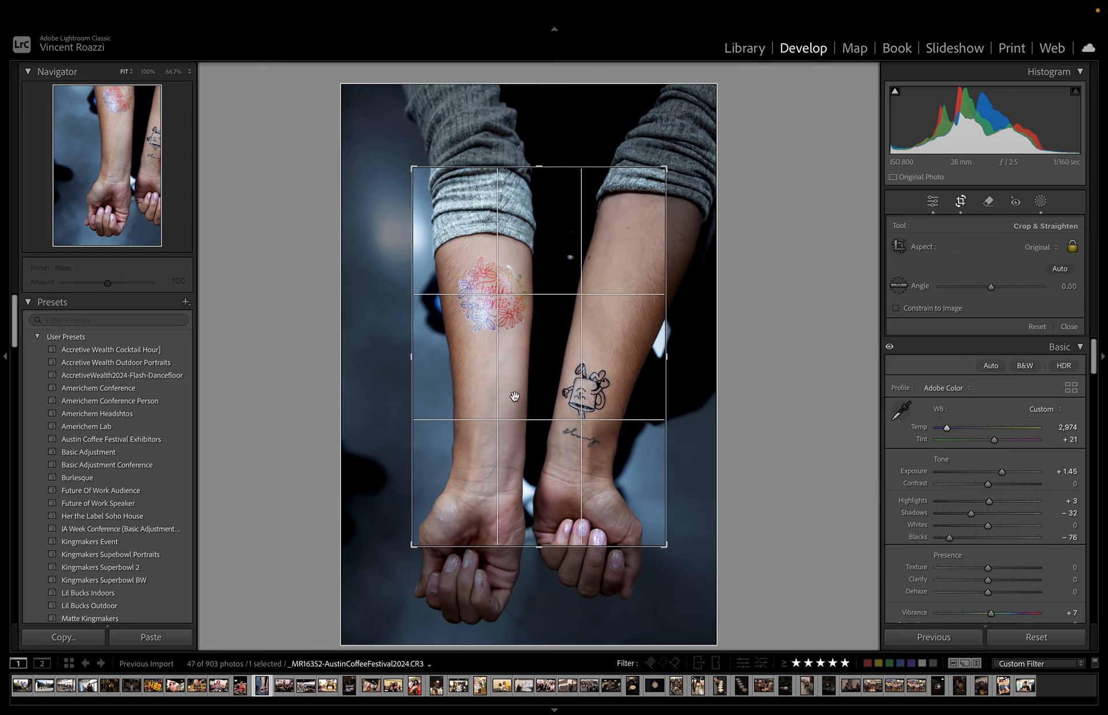
pyautogui.press('Return')
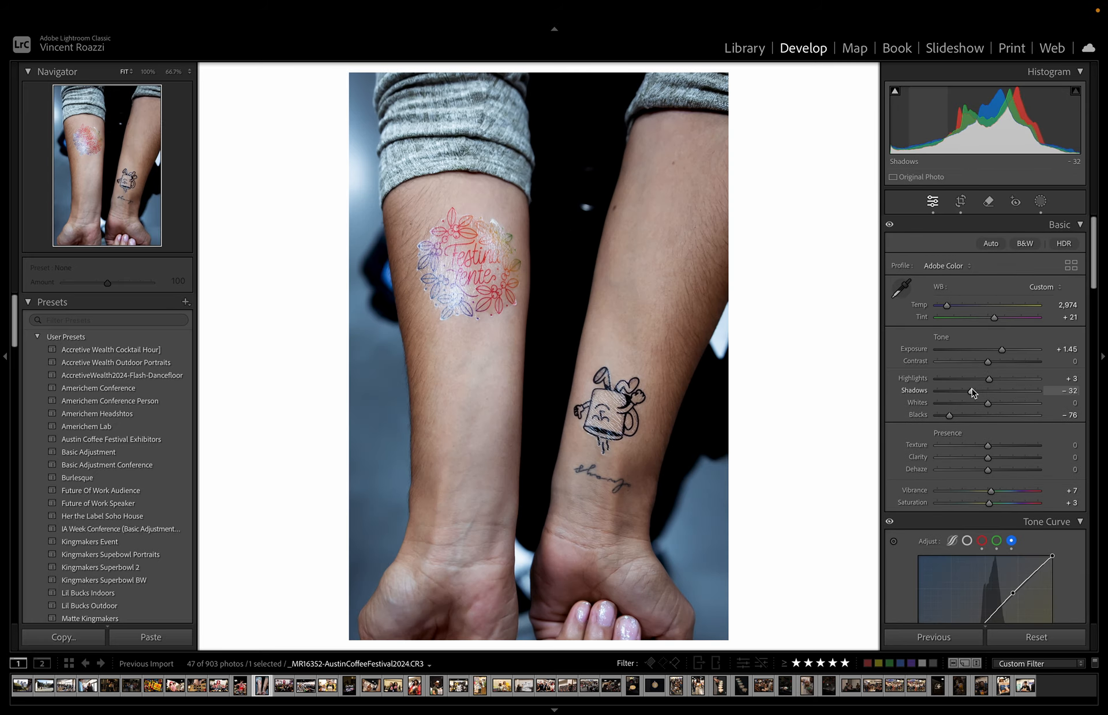
# - Compare the forearms photo with its before view and warm the white balance temperature to 3,167
pyautogui.press('\\')
pyautogui.press('\\')
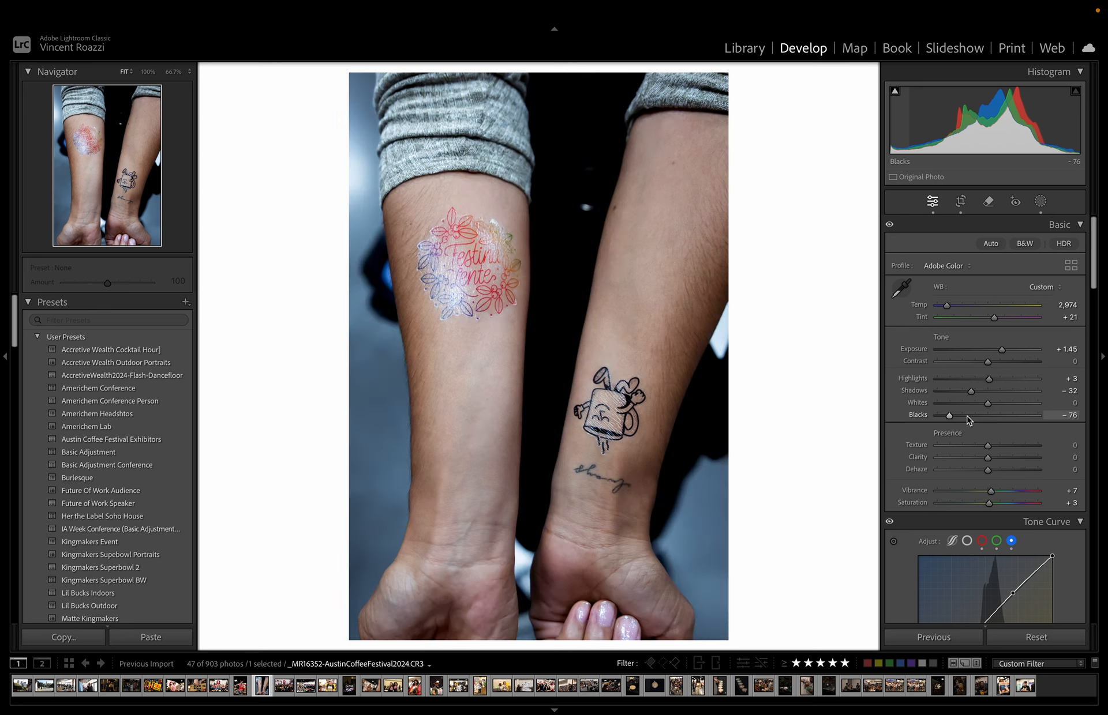
pyautogui.moveTo(946, 309); pyautogui.dragTo(949, 306)
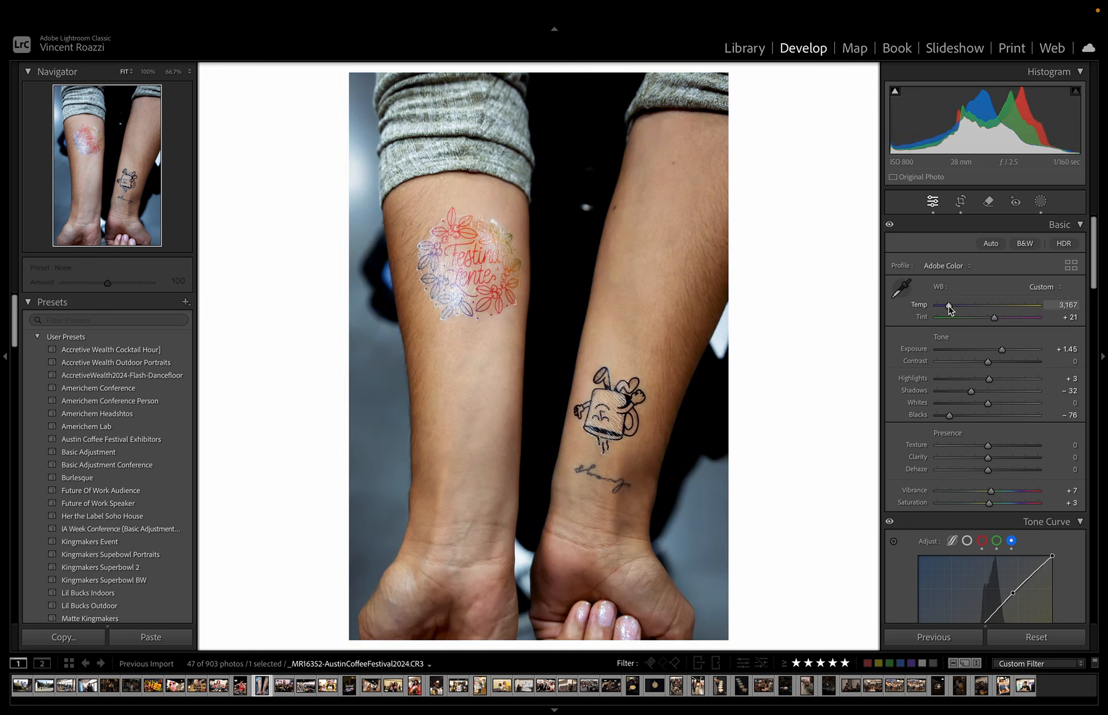
# - Compare the forearms photo with its before view and delete Mask 2, the one with the point color sample
pyautogui.click(1040, 202)
pyautogui.click(862, 89)
pyautogui.click(870, 93)
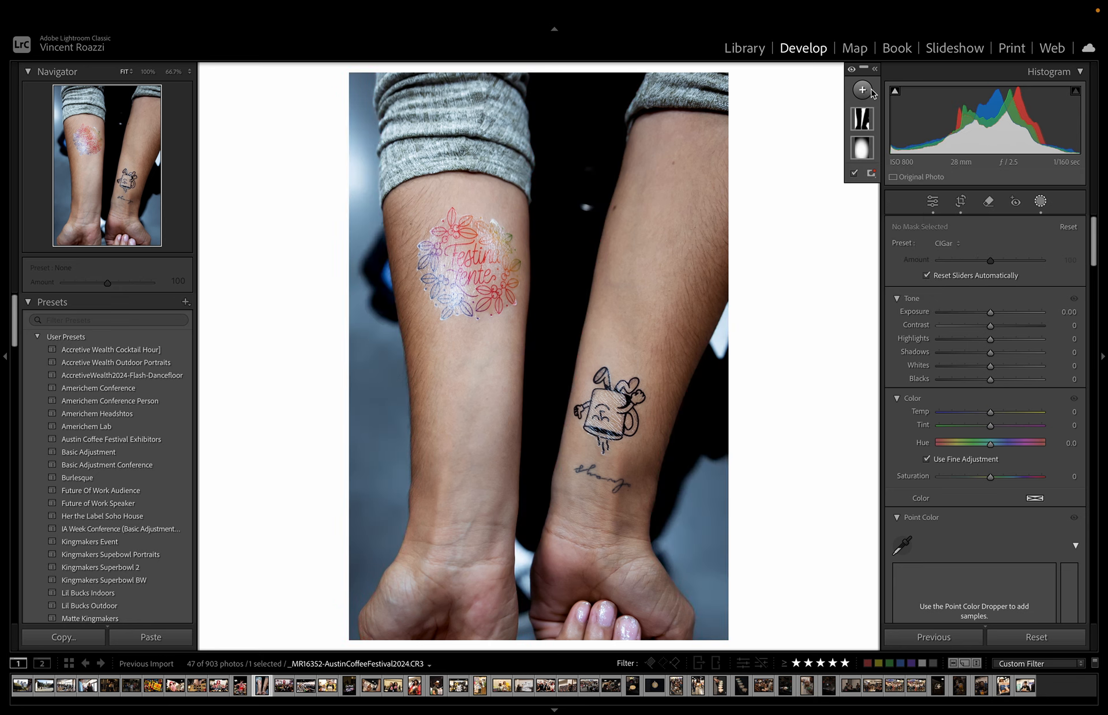
pyautogui.press('\\')
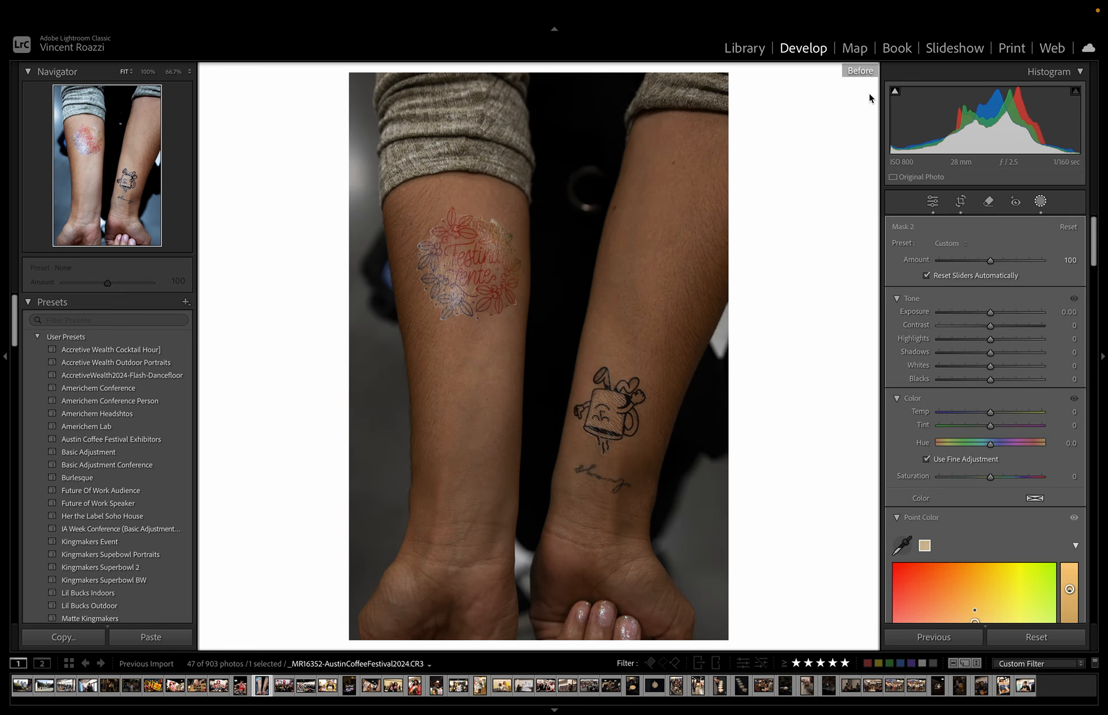
pyautogui.press('\\')
pyautogui.press('Delete')
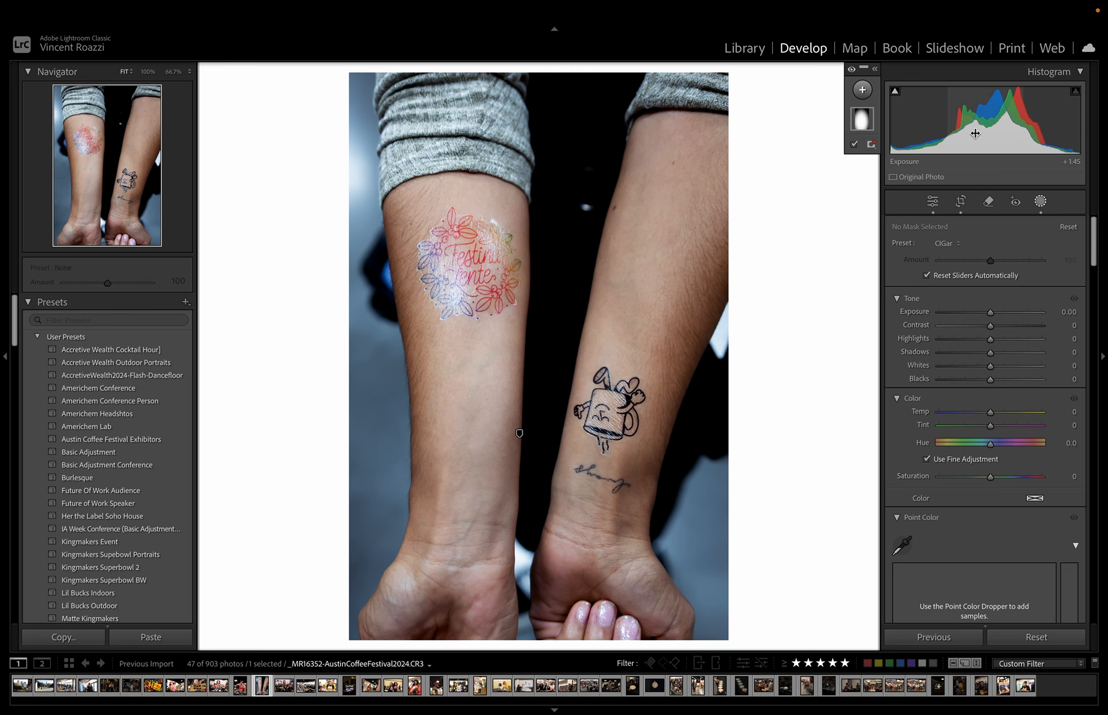
# - Add a brush mask over the two forearm tattoos and set its clarity to 37
pyautogui.click(1043, 201)
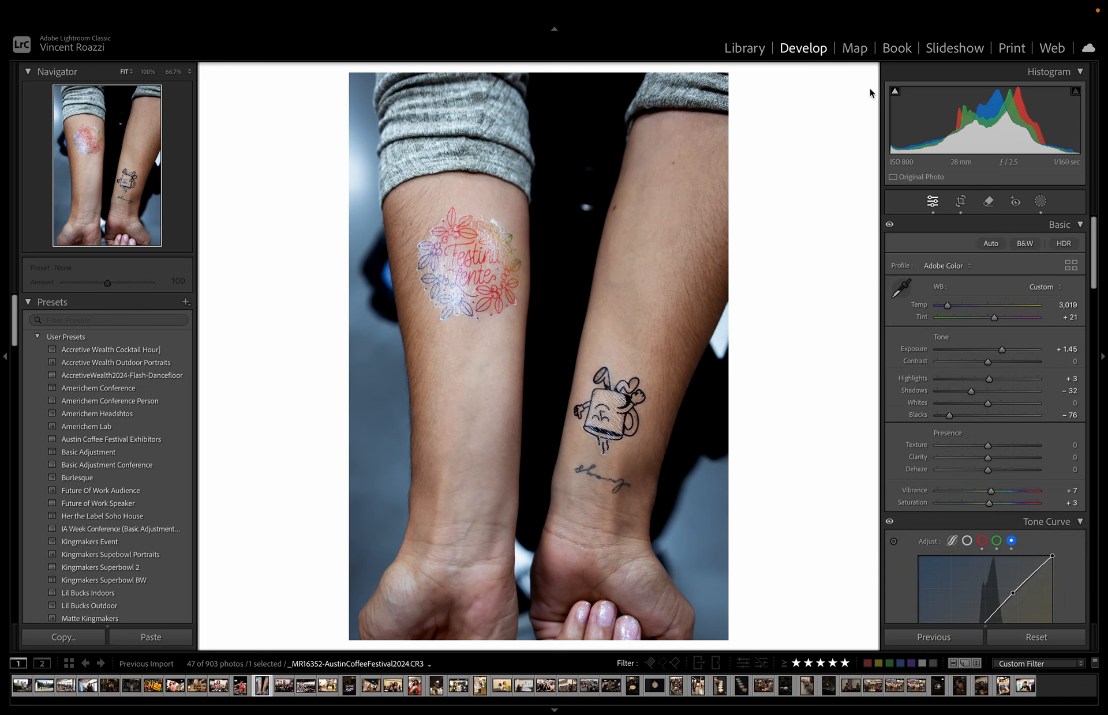
pyautogui.click(1042, 201)
pyautogui.click(866, 91)
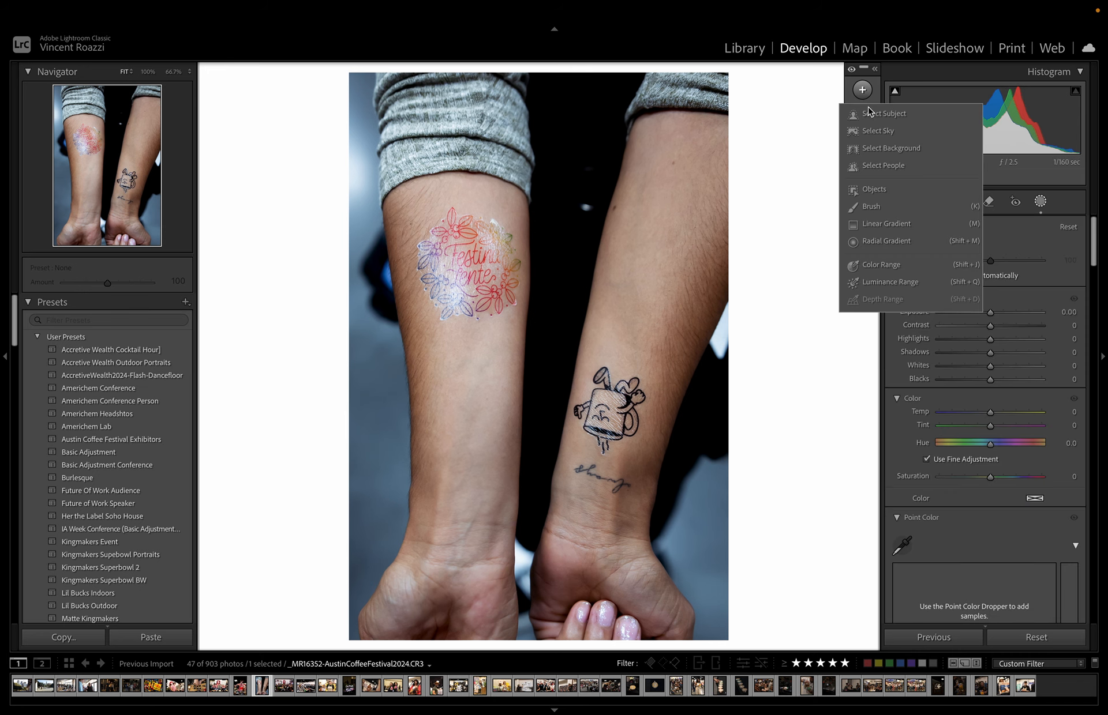
pyautogui.click(871, 206)
pyautogui.scroll(-1, 987, 508)
pyautogui.scroll(-8, 1000, 577)
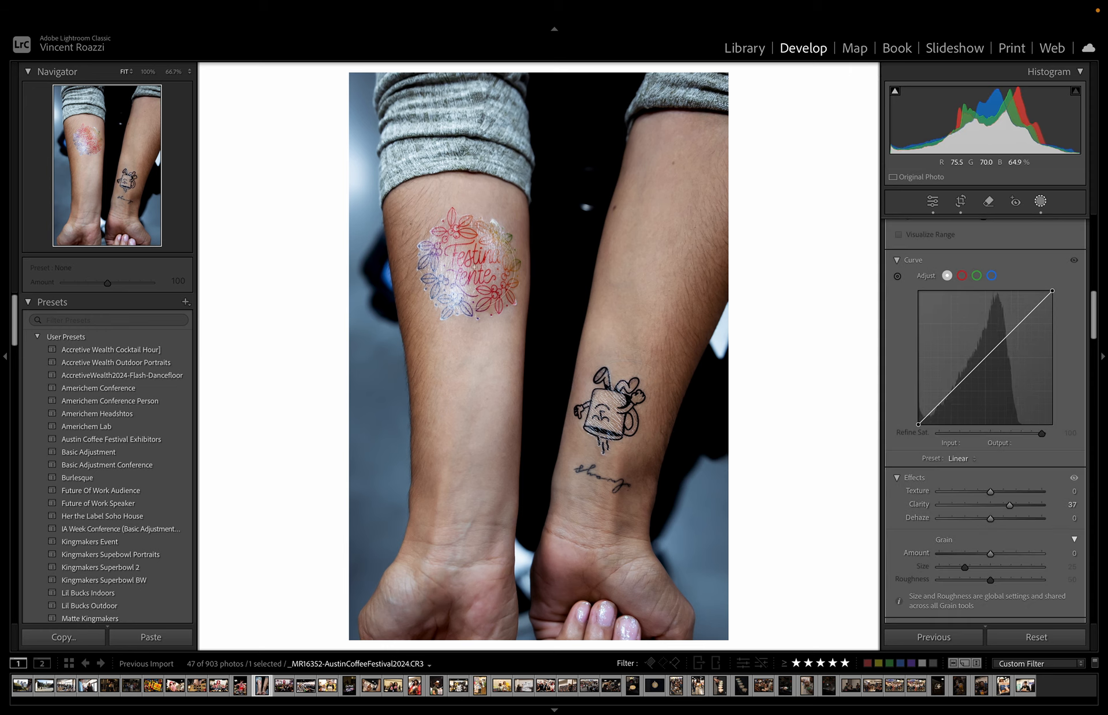
# - Set the tattoo brush mask's exposure to 0.39 and blacks to −11, and undo a trial deletion of the mask
pyautogui.scroll(10, 1035, 381)
pyautogui.moveTo(992, 409); pyautogui.dragTo(996, 411)
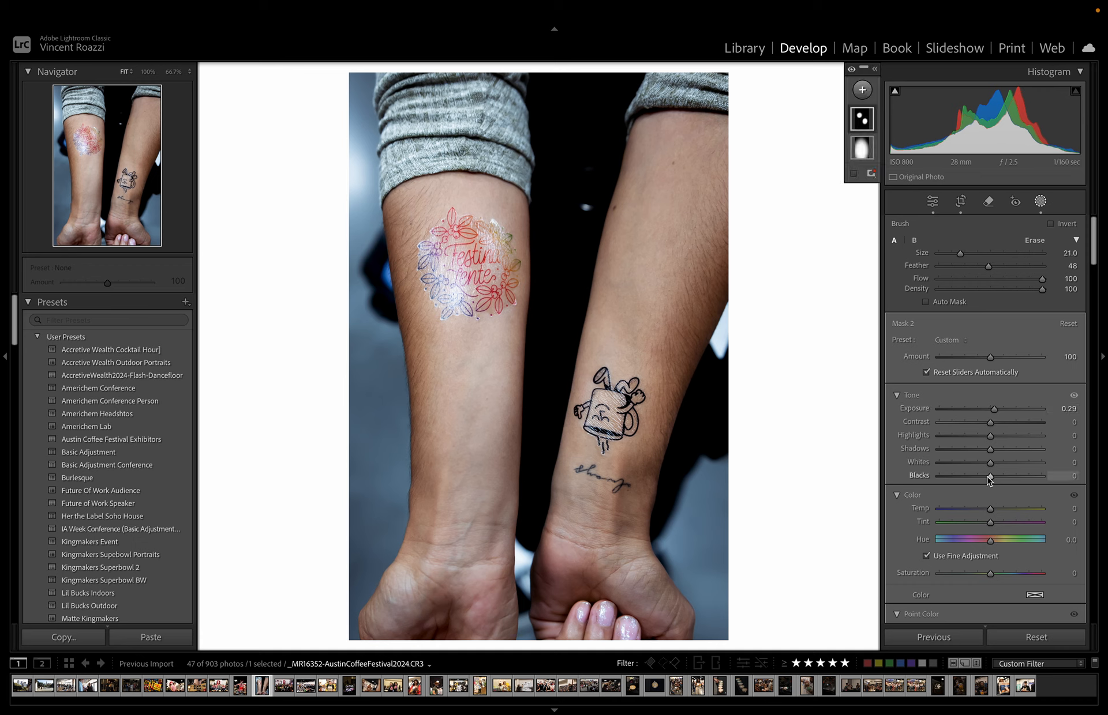
pyautogui.moveTo(989, 476); pyautogui.dragTo(984, 479)
pyautogui.moveTo(994, 410); pyautogui.dragTo(998, 411)
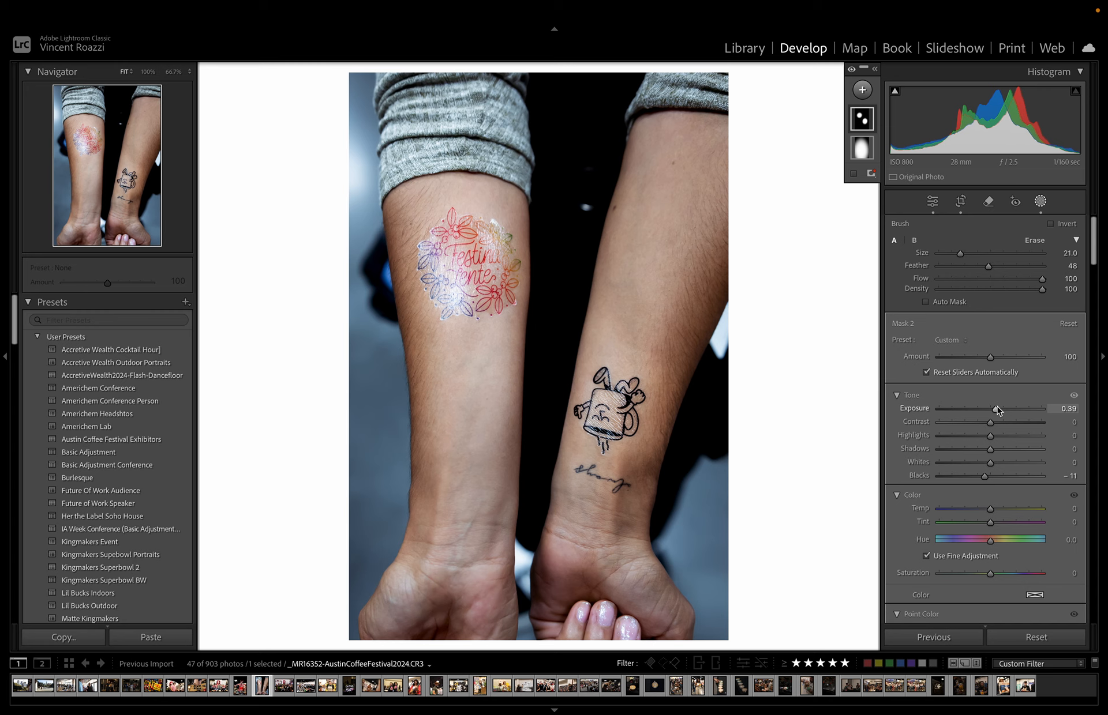
pyautogui.press('Delete')
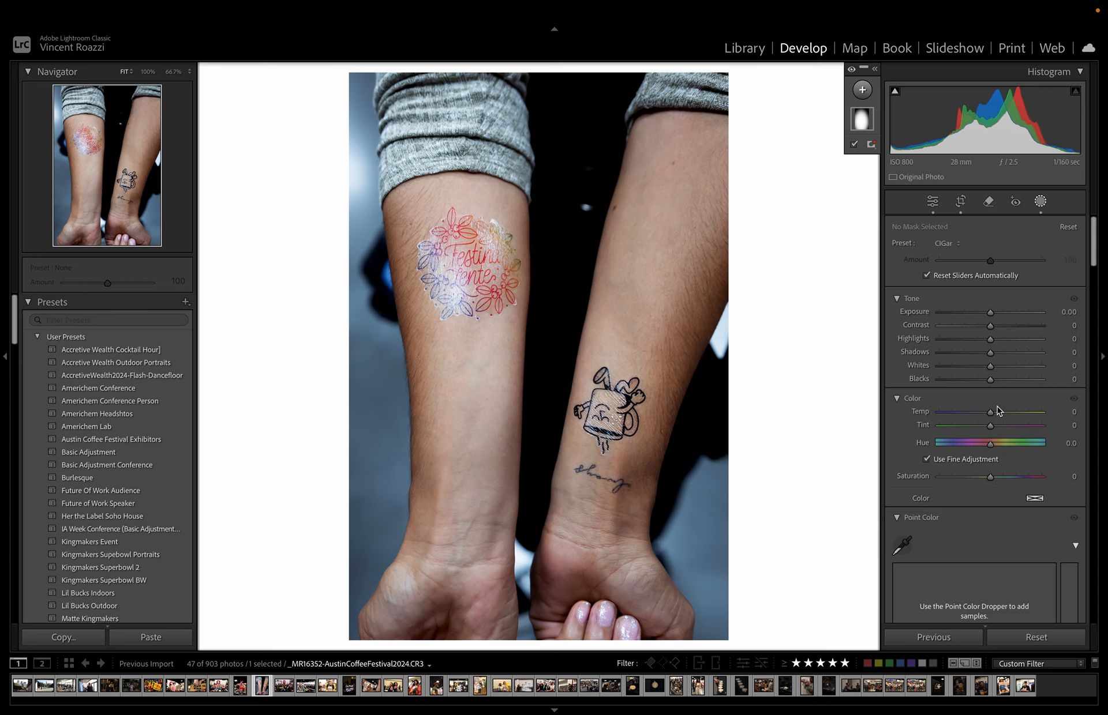
pyautogui.hotkey('ctrl', 'z')
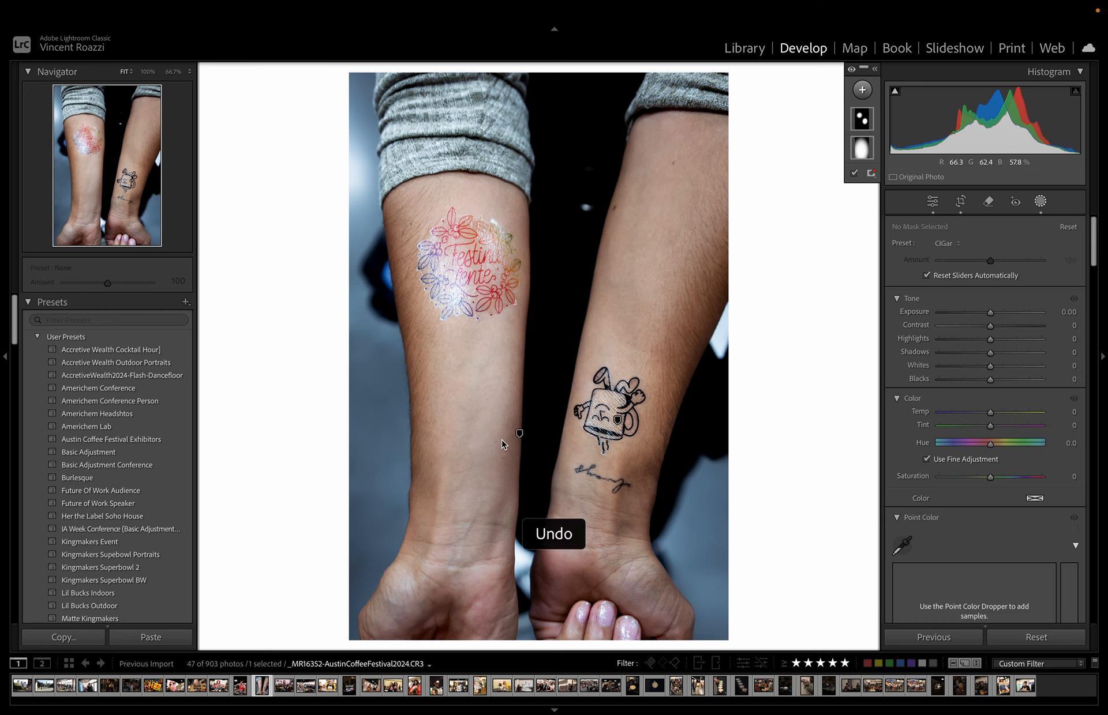
# - Return to the photo grid and open the Ostara Coffee neon sign photo for developing
pyautogui.click(68, 664)
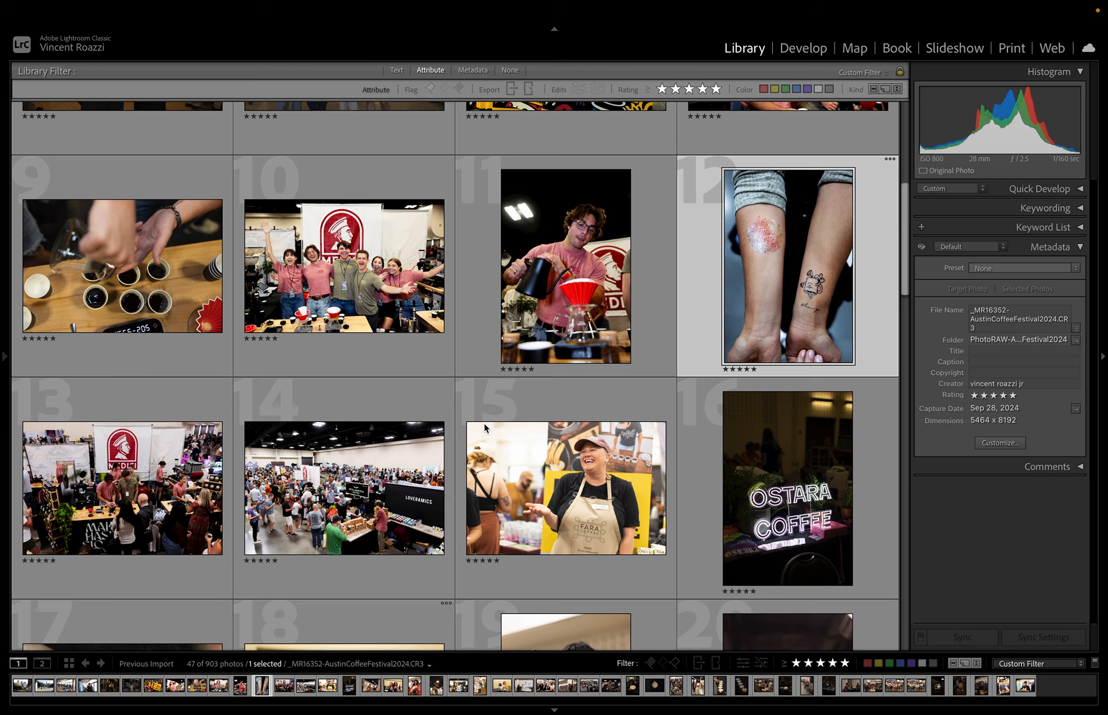
pyautogui.scroll(-3, 550, 345)
pyautogui.doubleClick(788, 252)
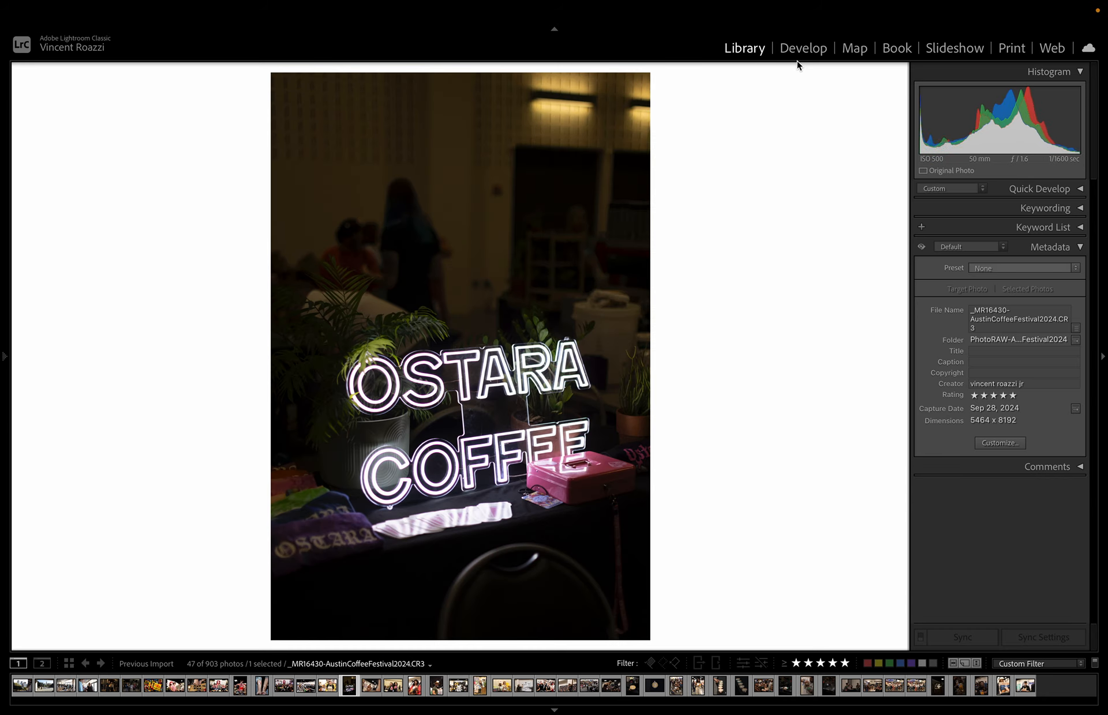
pyautogui.click(802, 48)
# - Try the Austin Coffee Festival Exhibitors and Americhem Conference presets on the neon sign photo
pyautogui.moveTo(998, 348)
pyautogui.mouseDown()
pyautogui.moveTo(1072, 354)
pyautogui.moveTo(989, 369)
pyautogui.mouseUp()
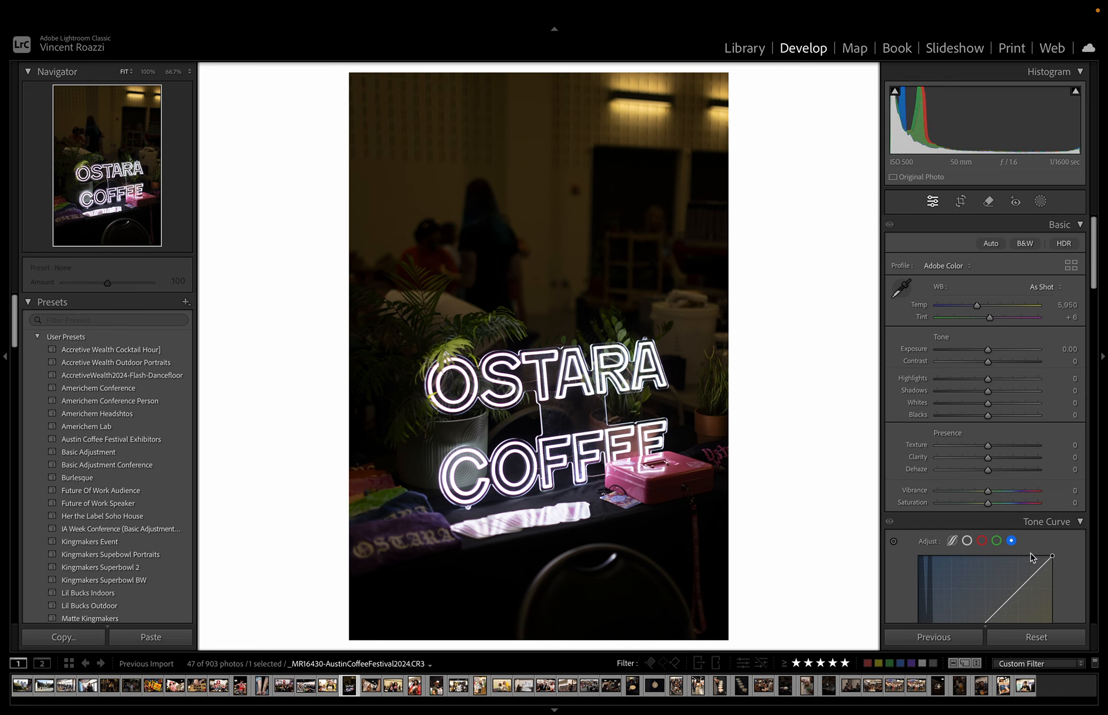
pyautogui.scroll(-3, 1030, 553)
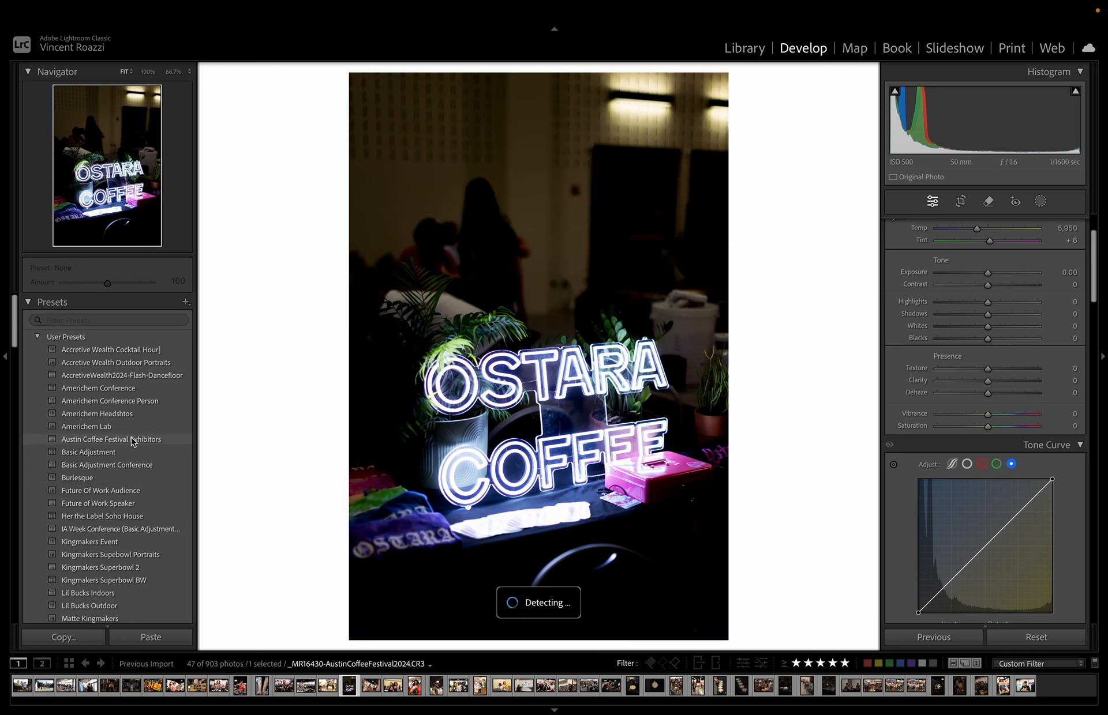
pyautogui.click(132, 440)
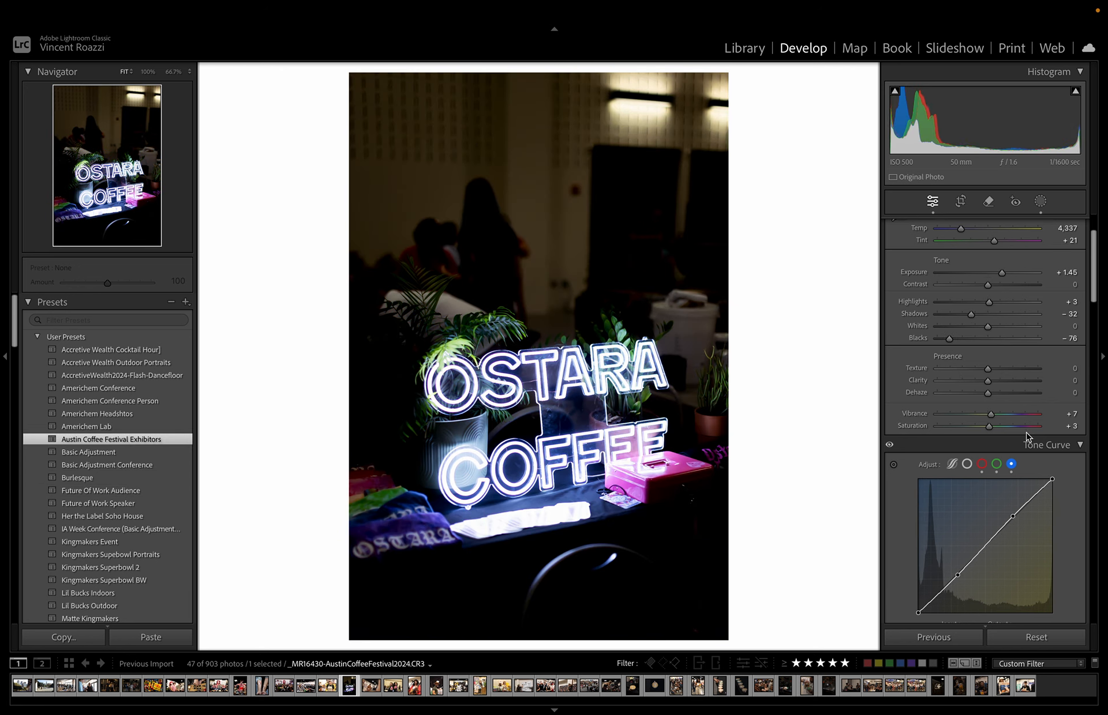
pyautogui.click(161, 388)
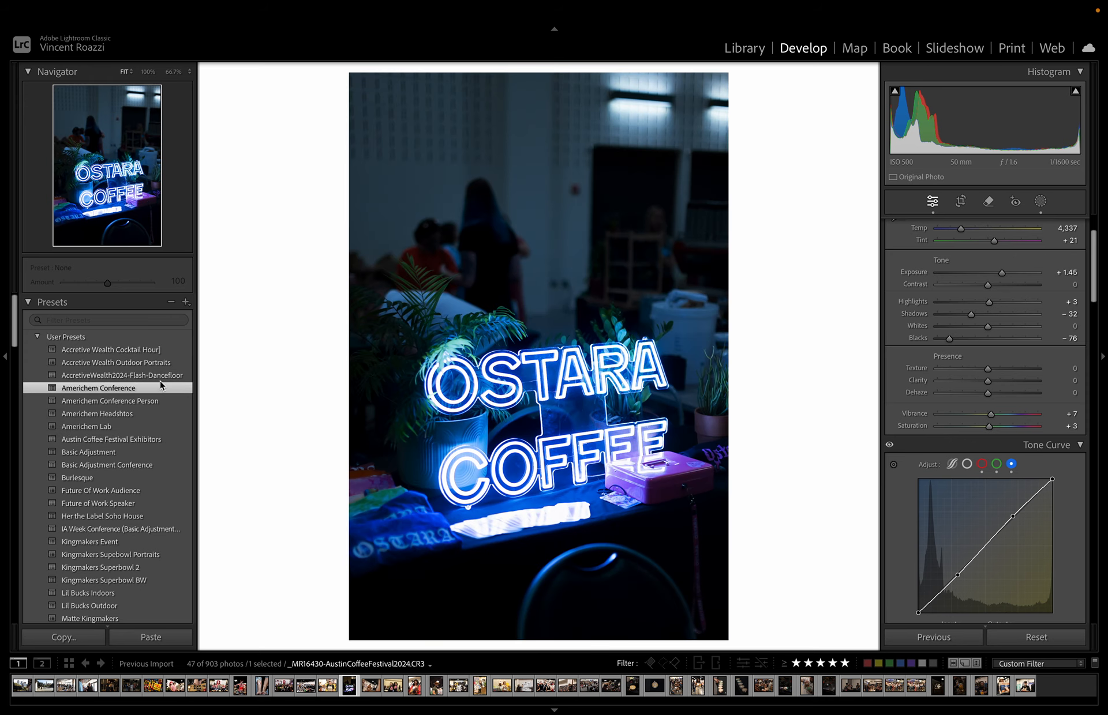
# - Apply the AccretiveWealth2024-Flash-Dancefloor preset to the neon sign photo, raise exposure to +1.20 and return to the photo grid
pyautogui.click(159, 376)
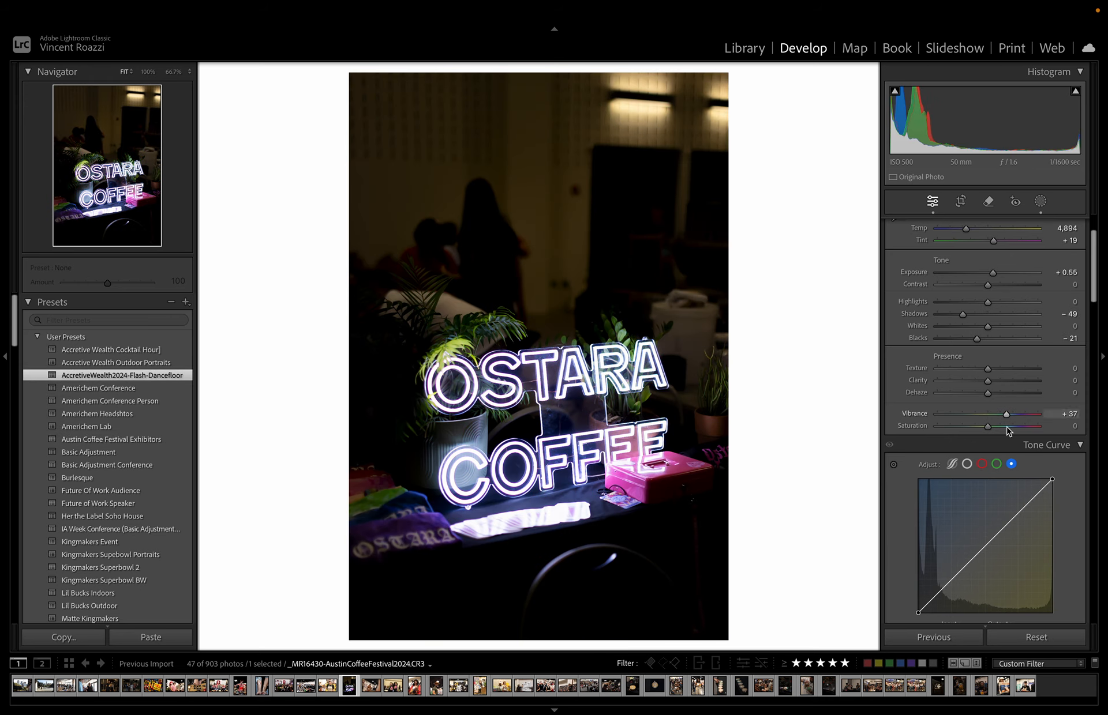
pyautogui.scroll(3, 1007, 431)
pyautogui.moveTo(993, 349); pyautogui.dragTo(1000, 350)
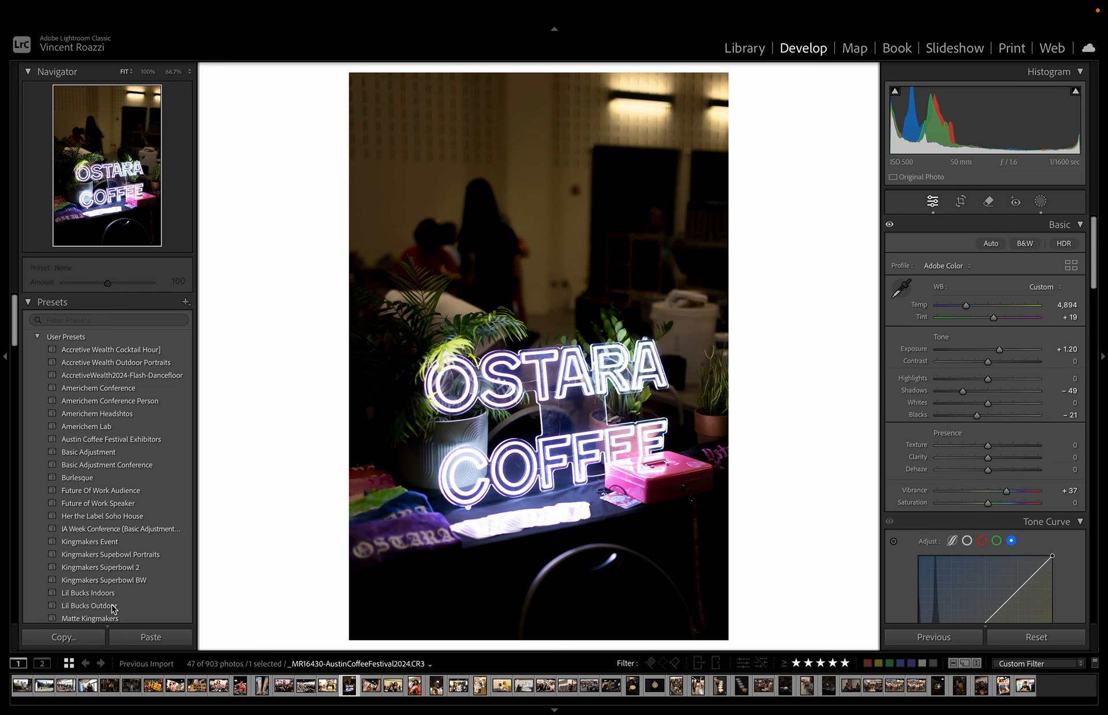
pyautogui.press('g')
pyautogui.scroll(-10, 721, 378)
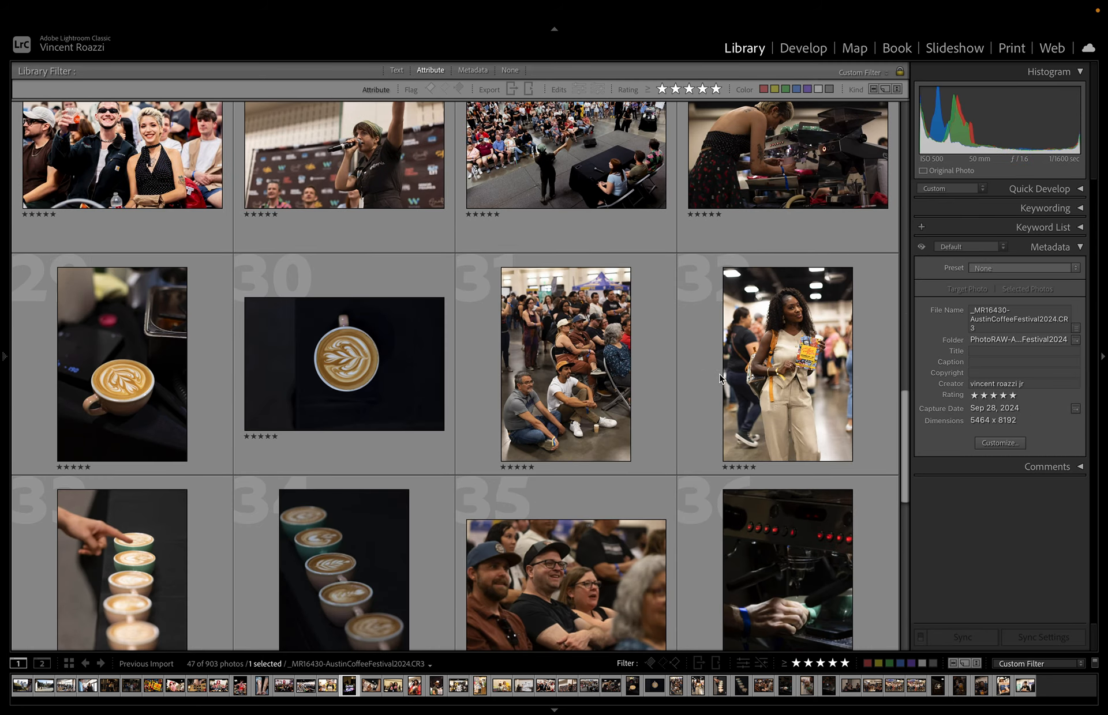
# - View the overhead latte art photo enlarged and with the crop overlay, and go back to the photo grid without cropping
pyautogui.doubleClick(345, 363)
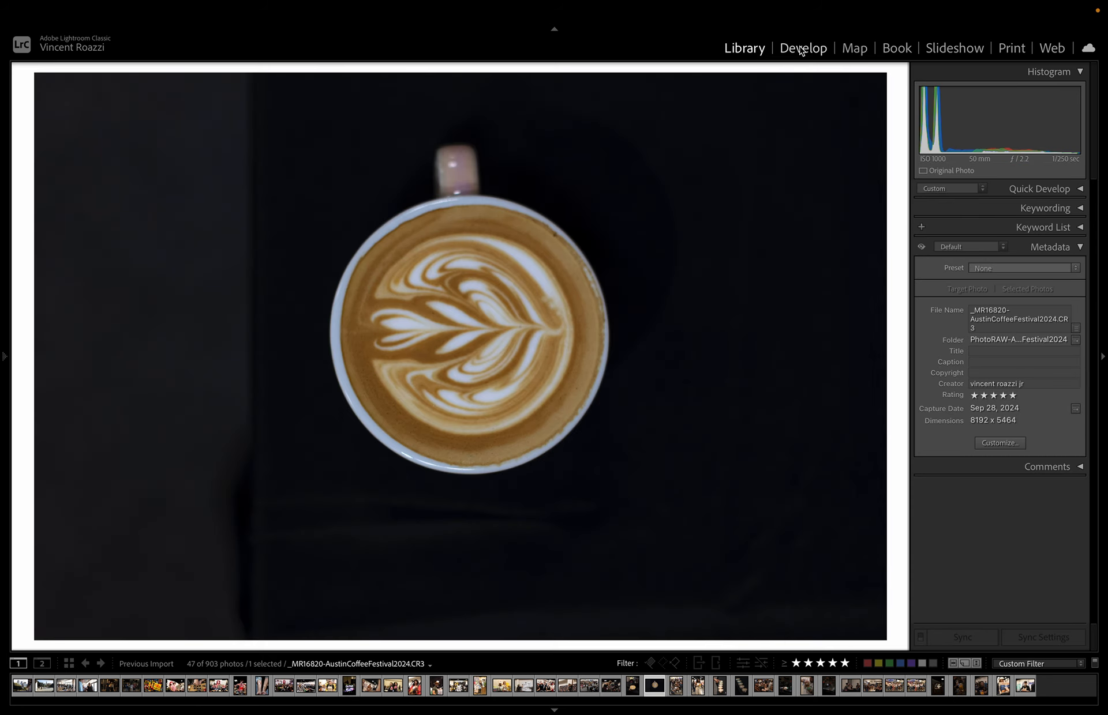
pyautogui.click(802, 49)
pyautogui.click(961, 201)
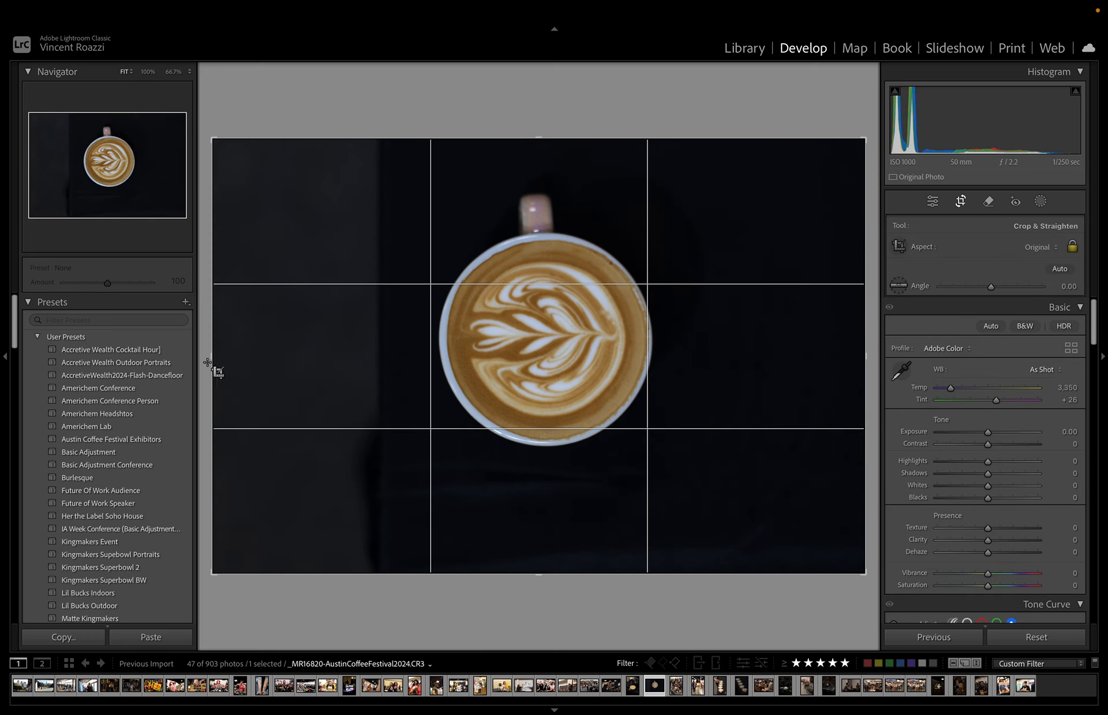
pyautogui.click(750, 47)
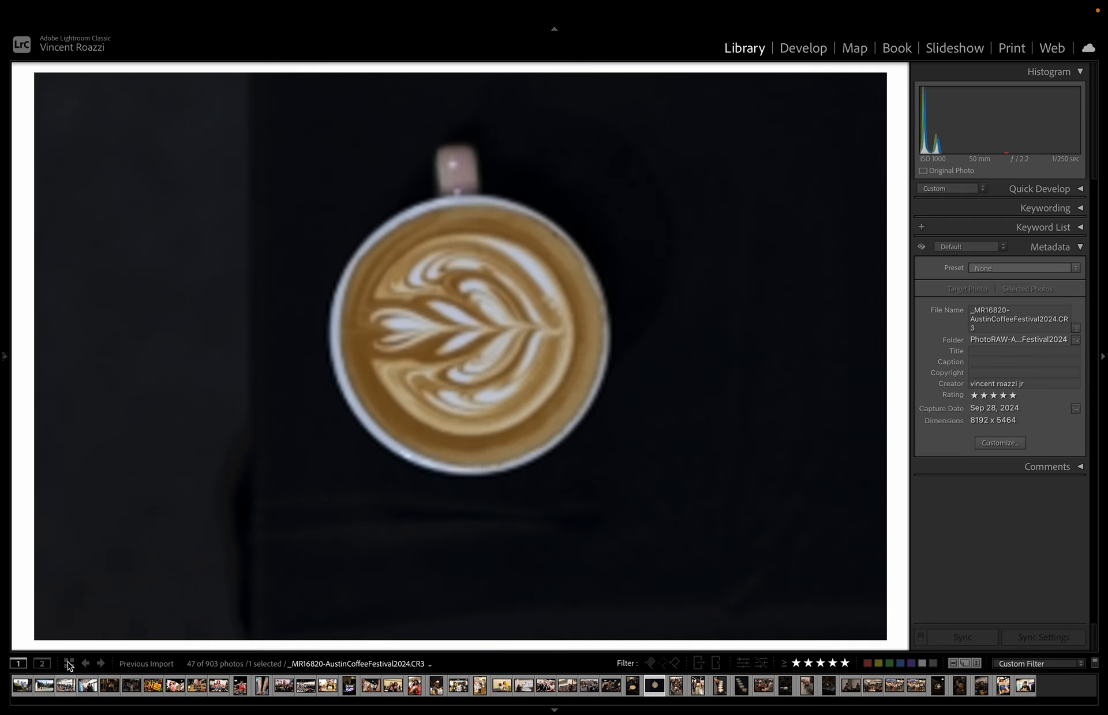
pyautogui.click(68, 665)
# - Add the neighbouring latte cup photo and the festival flyers photo to the selection and sync the flyers photo's settings to both latte photos
pyautogui.scroll(3, 188, 477)
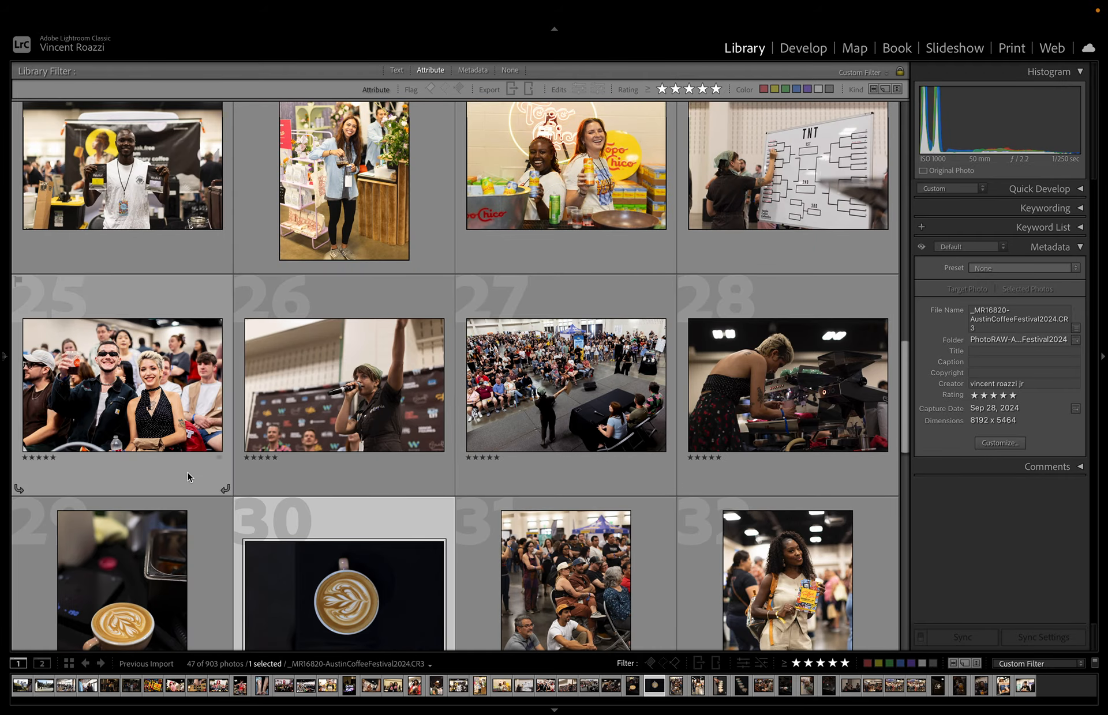
pyautogui.keyDown('shift'); pyautogui.click(179, 528); pyautogui.keyUp('shift')
pyautogui.scroll(8, 450, 349)
pyautogui.scroll(4, 449, 351)
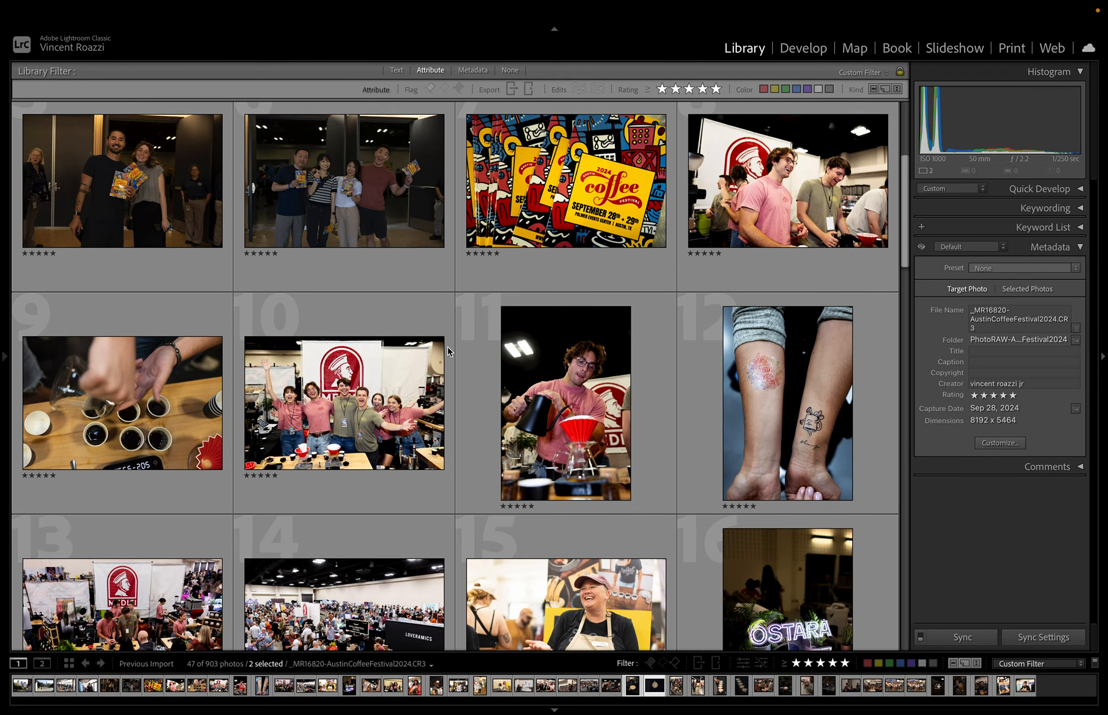
pyautogui.scroll(1, 448, 351)
pyautogui.keyDown('super'); pyautogui.click(547, 244); pyautogui.keyUp('super')
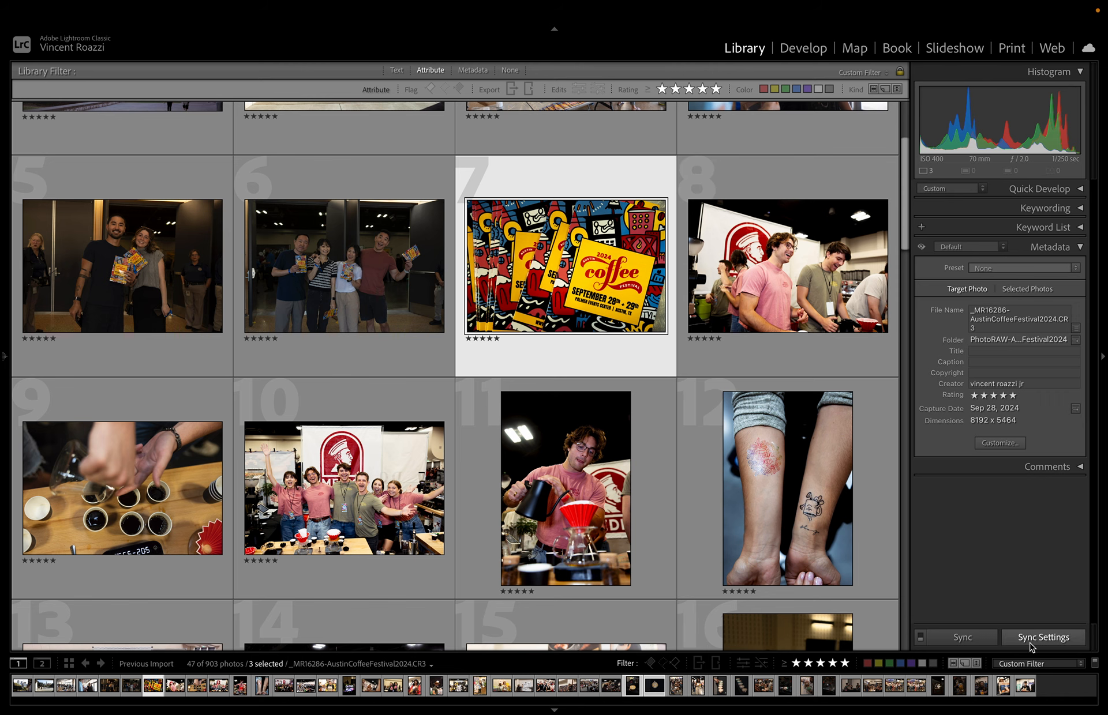
pyautogui.click(1031, 637)
pyautogui.click(884, 341)
# - Find the overhead latte art photo in the grid and open it for developing
pyautogui.scroll(-10, 553, 420)
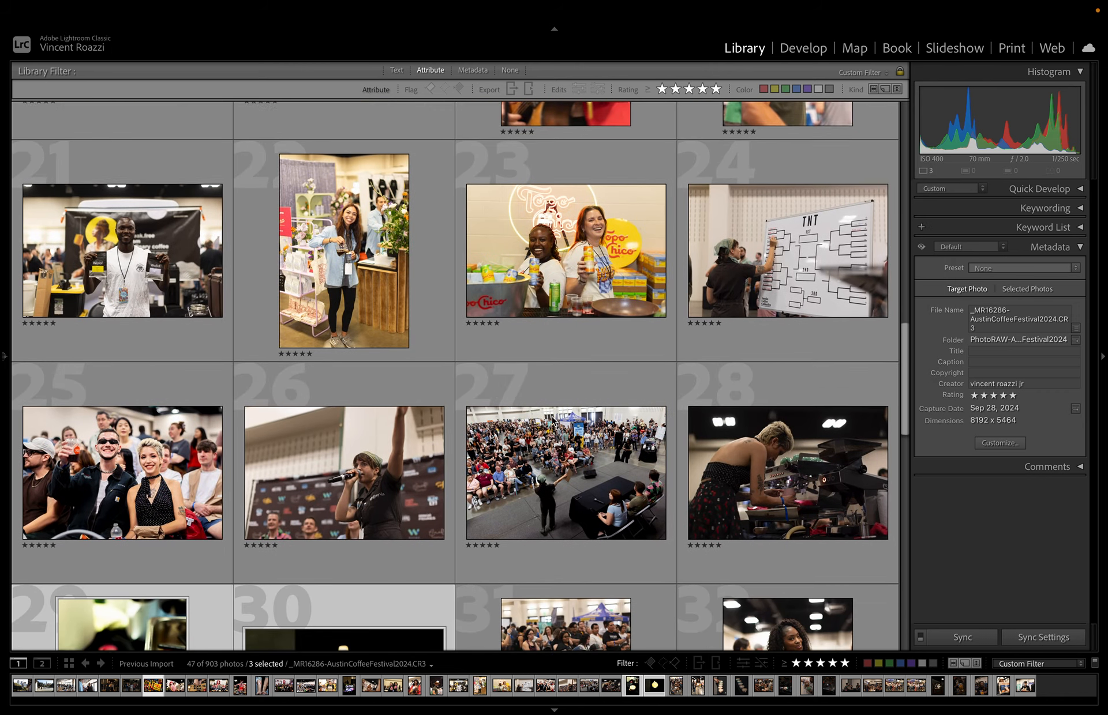
pyautogui.scroll(-5, 552, 420)
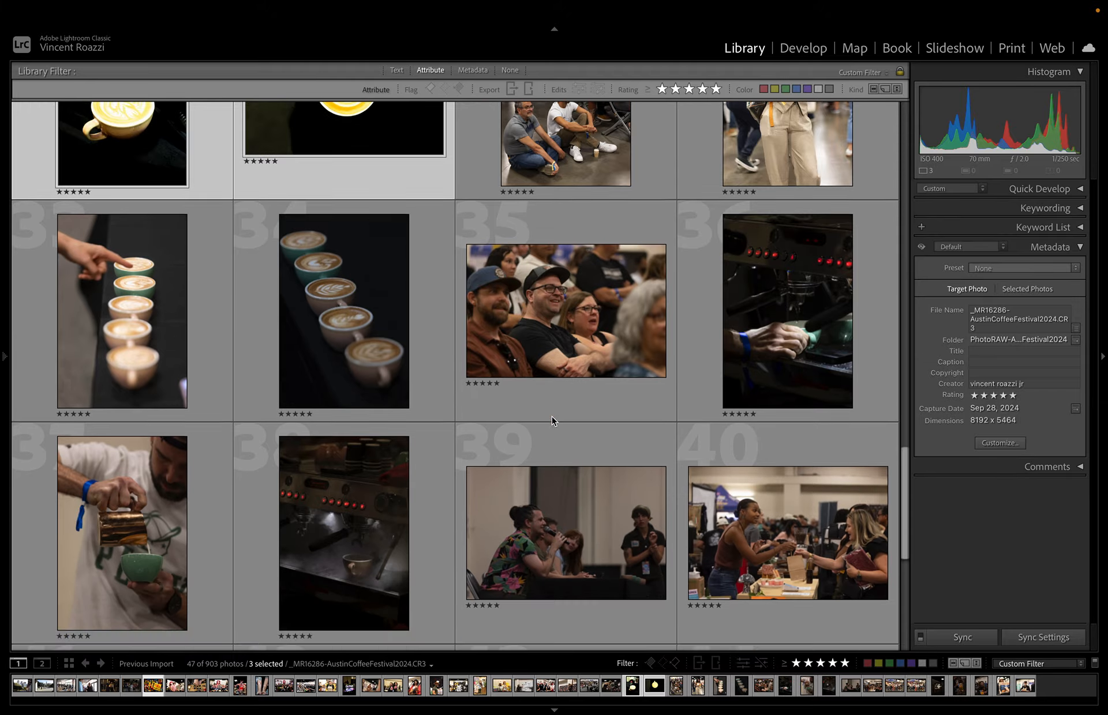
pyautogui.scroll(3, 552, 420)
pyautogui.doubleClick(340, 276)
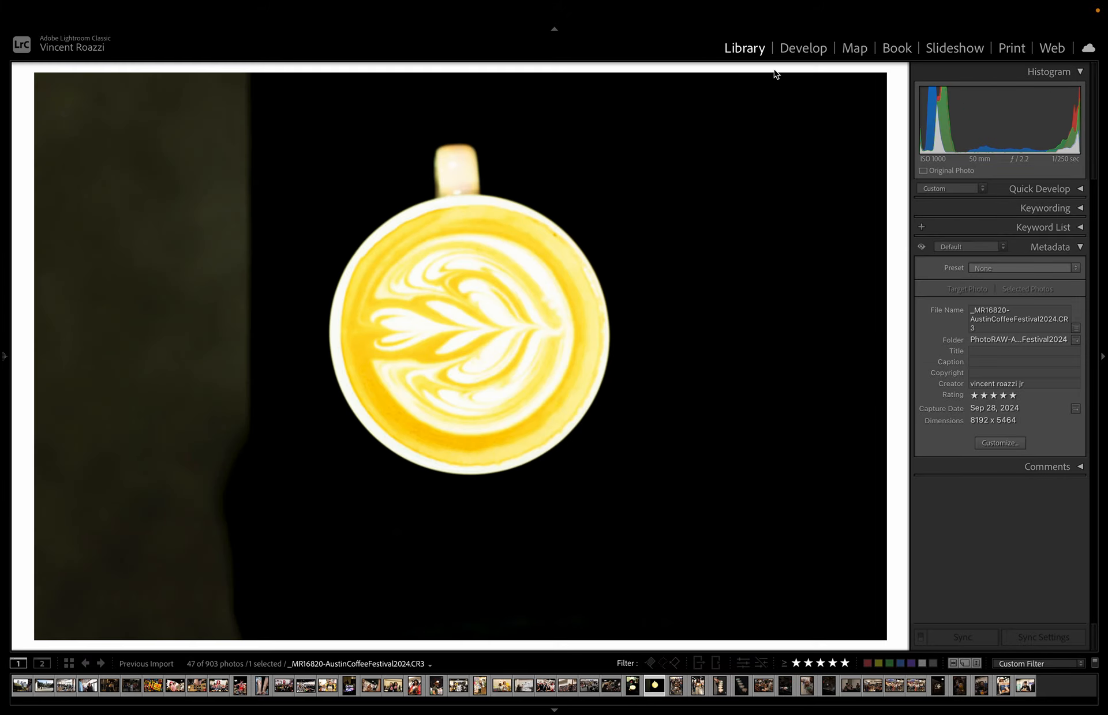
pyautogui.click(801, 50)
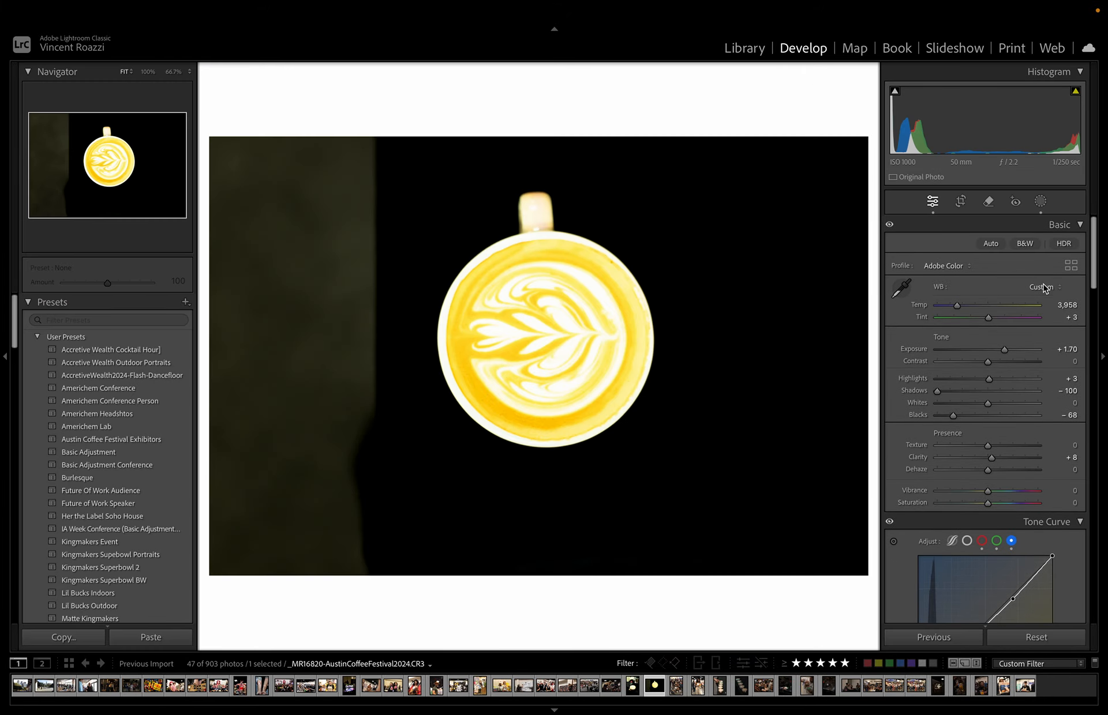
# - Set the latte art photo's white balance to As Shot, exposure to +0.25, shadows to −29 and blacks to −43
pyautogui.click(1043, 287)
pyautogui.click(1032, 176)
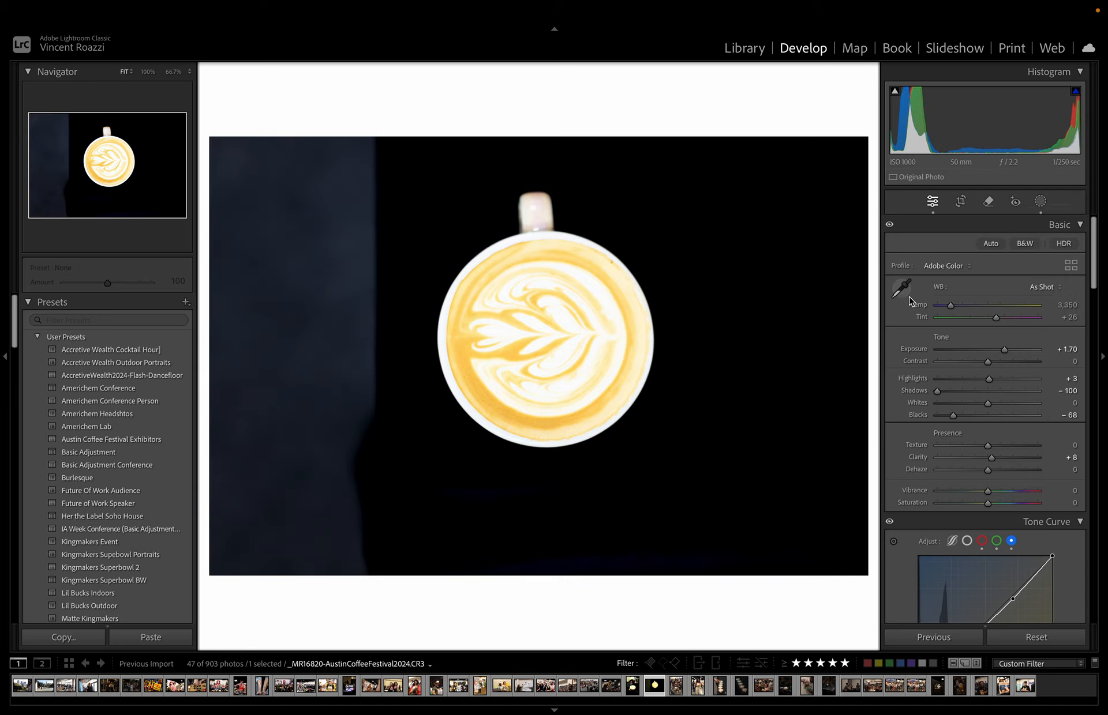
pyautogui.moveTo(1004, 350); pyautogui.dragTo(990, 350)
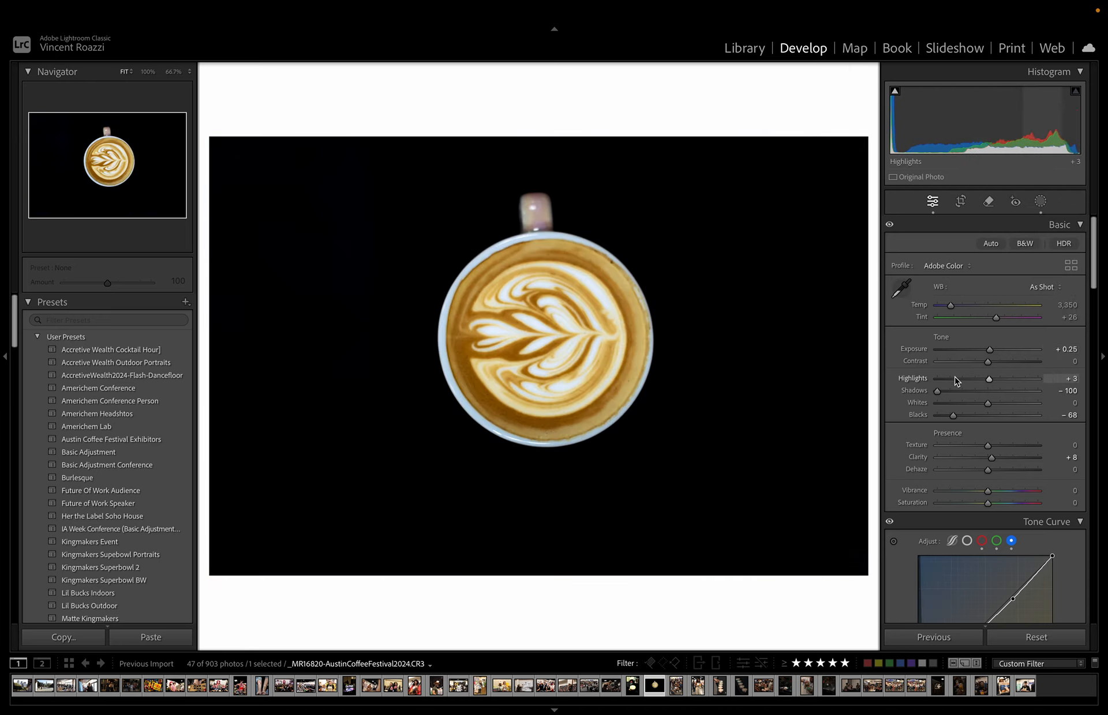
pyautogui.moveTo(937, 391); pyautogui.dragTo(967, 422)
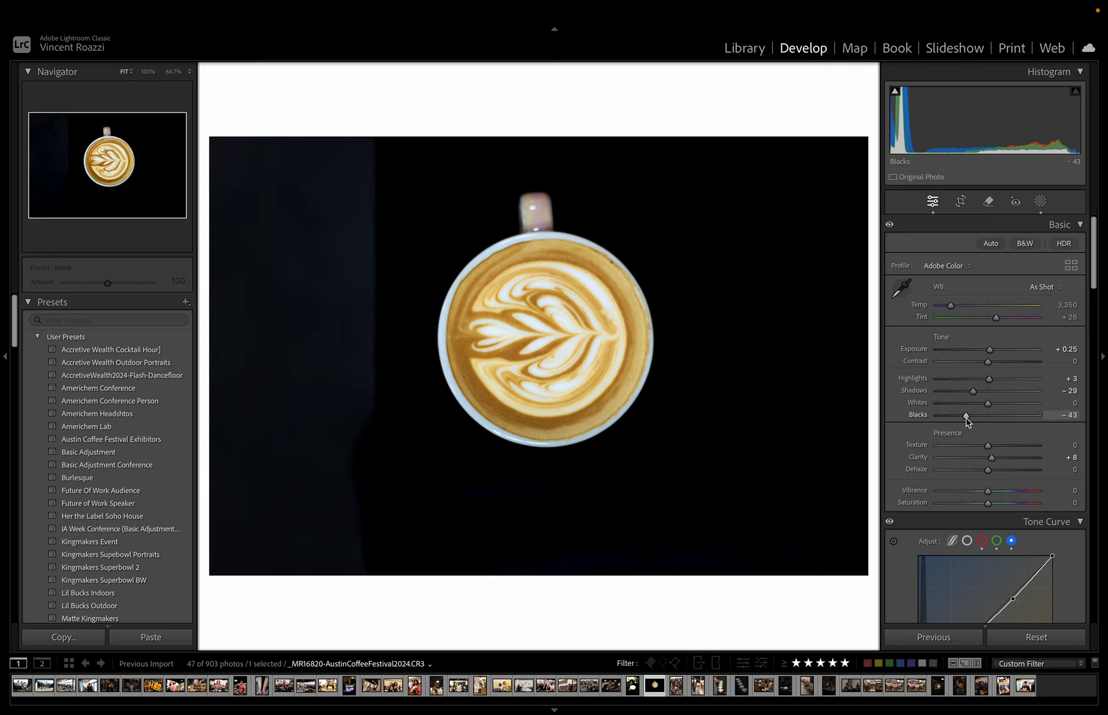
# - Crop the latte art photo slightly tighter around the cup at the original aspect ratio and apply the crop
pyautogui.click(960, 202)
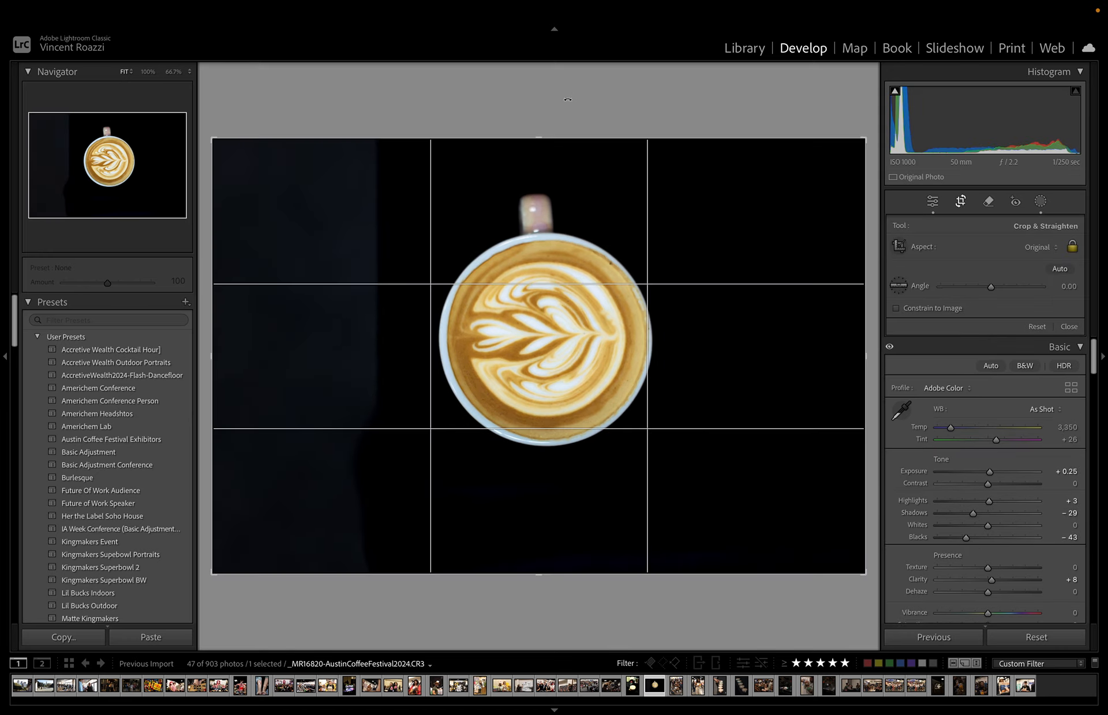
pyautogui.moveTo(212, 574); pyautogui.dragTo(235, 559)
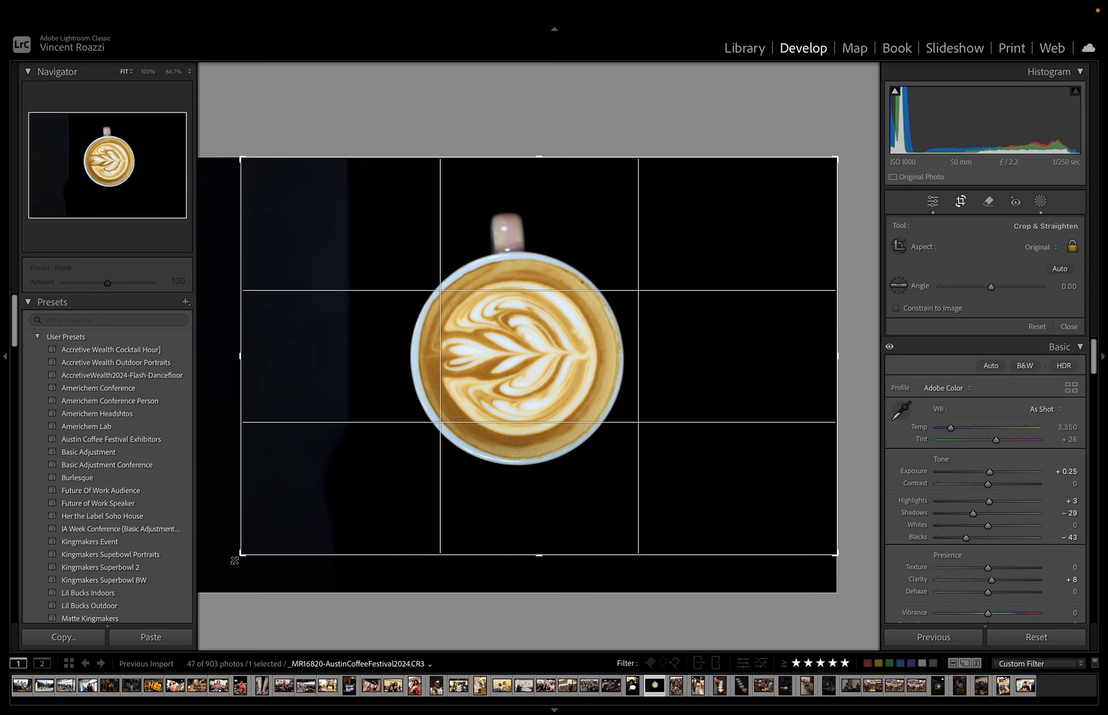
pyautogui.press('Return')
pyautogui.click(236, 10)
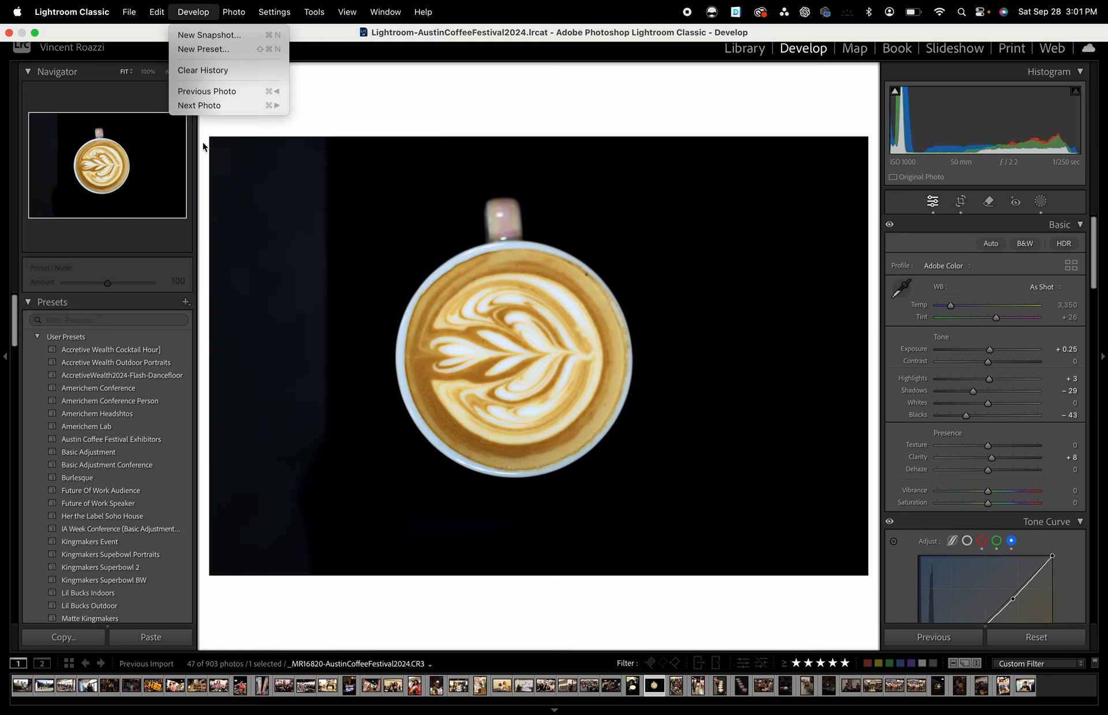
# - Rotate the latte art photo 90° clockwise to portrait, reposition its crop around the cup and apply it
pyautogui.moveTo(269, 241)
pyautogui.click(282, 177)
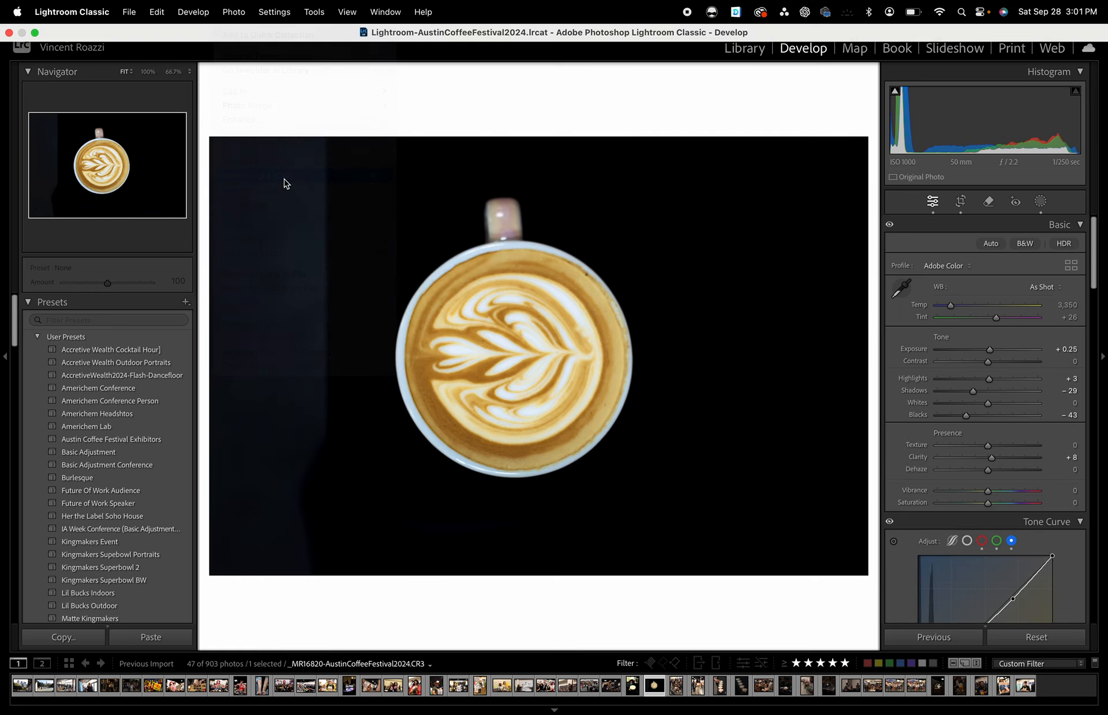
pyautogui.click(960, 202)
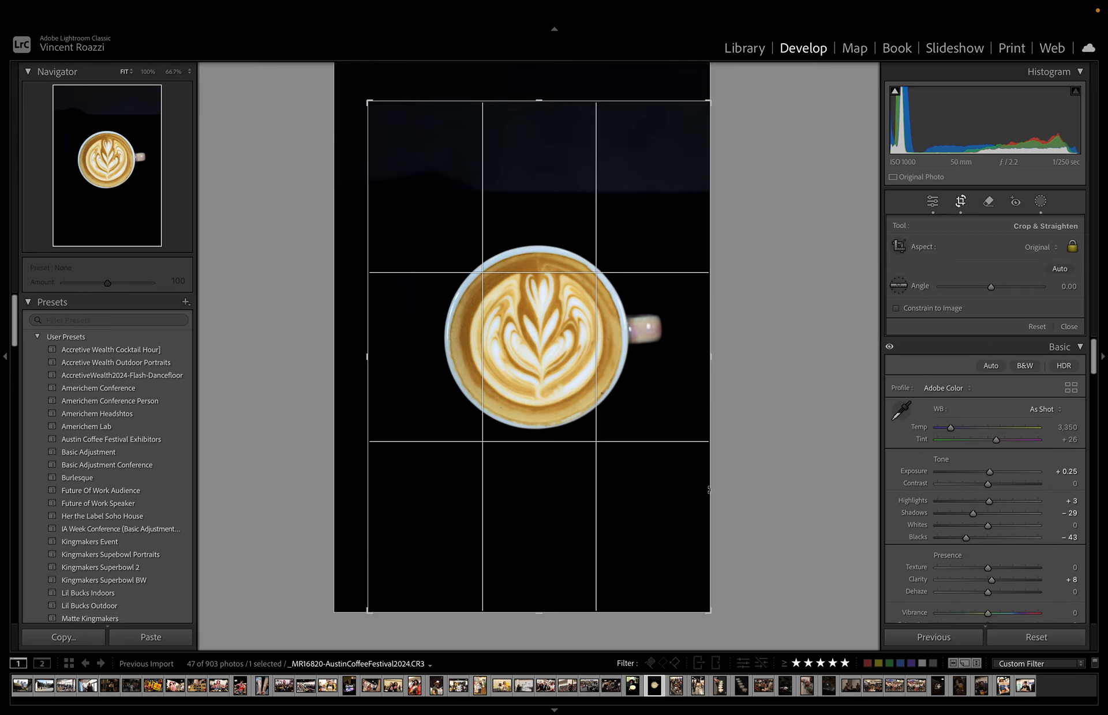
pyautogui.moveTo(680, 544); pyautogui.dragTo(683, 565)
pyautogui.press('Return')
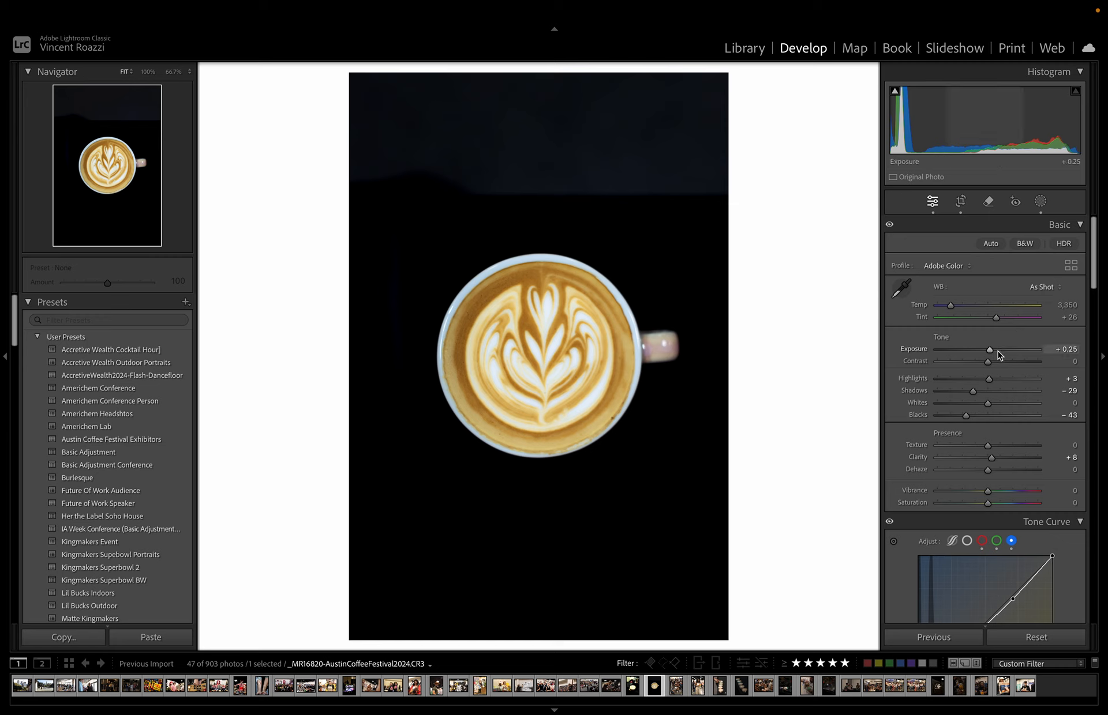
# - Set the latte art photo's exposure to −0.20 and its radial gradient mask's exposure to 1.06
pyautogui.moveTo(998, 351); pyautogui.dragTo(985, 350)
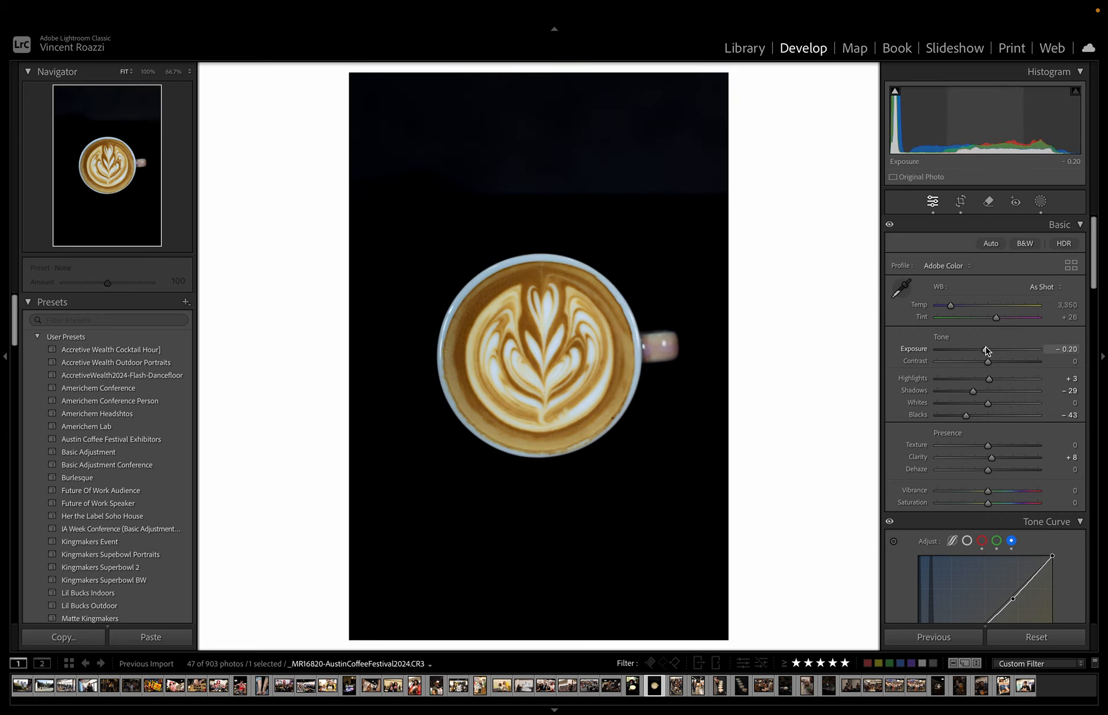
pyautogui.click(1040, 201)
pyautogui.click(862, 119)
pyautogui.moveTo(525, 308); pyautogui.dragTo(460, 300)
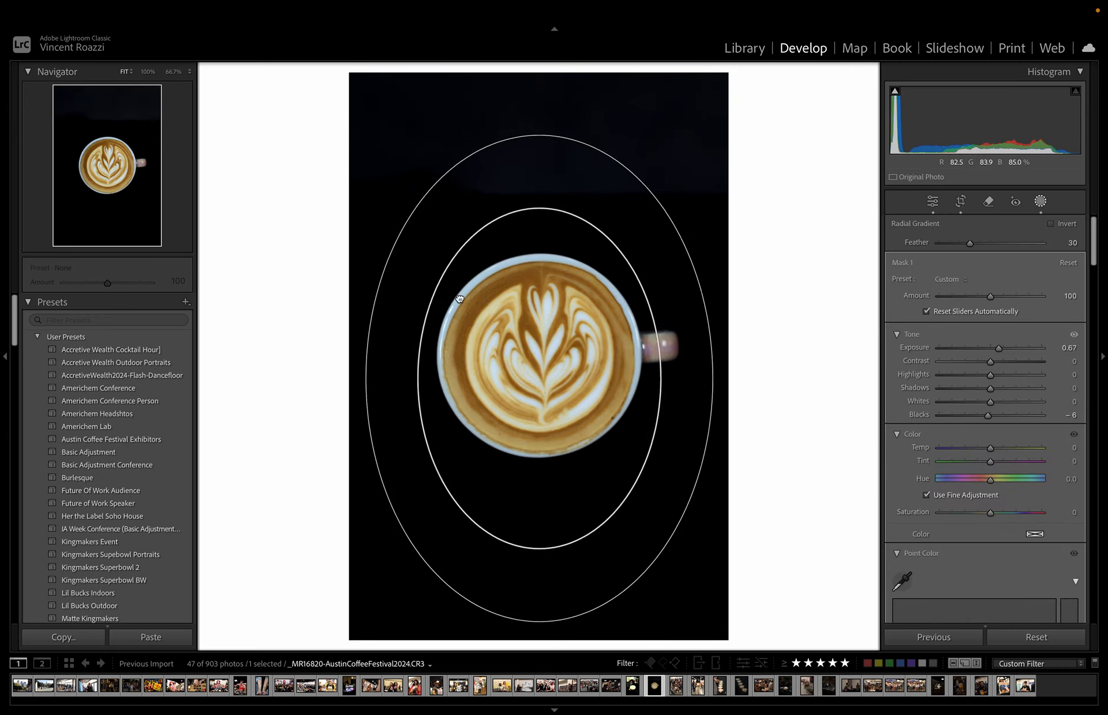
pyautogui.moveTo(998, 349); pyautogui.dragTo(1001, 363)
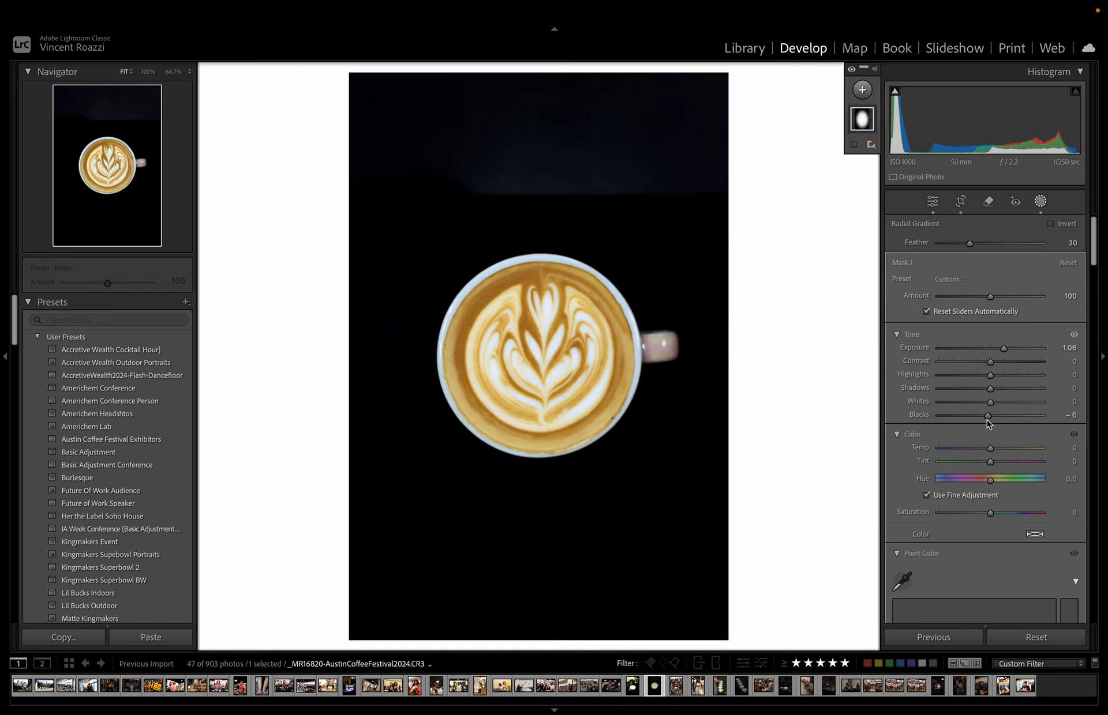
# - Open the photo of the seated audience for developing and apply the Austin Coffee Festival Exhibitors preset
pyautogui.click(68, 664)
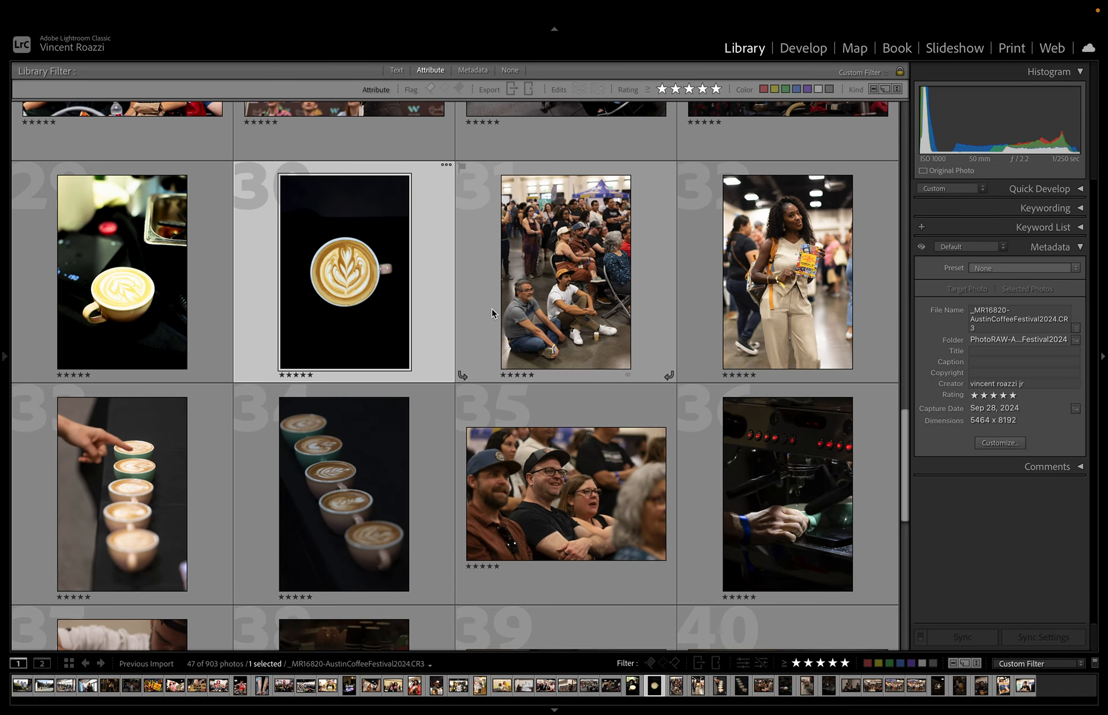
pyautogui.scroll(-1, 520, 288)
pyautogui.doubleClick(600, 257)
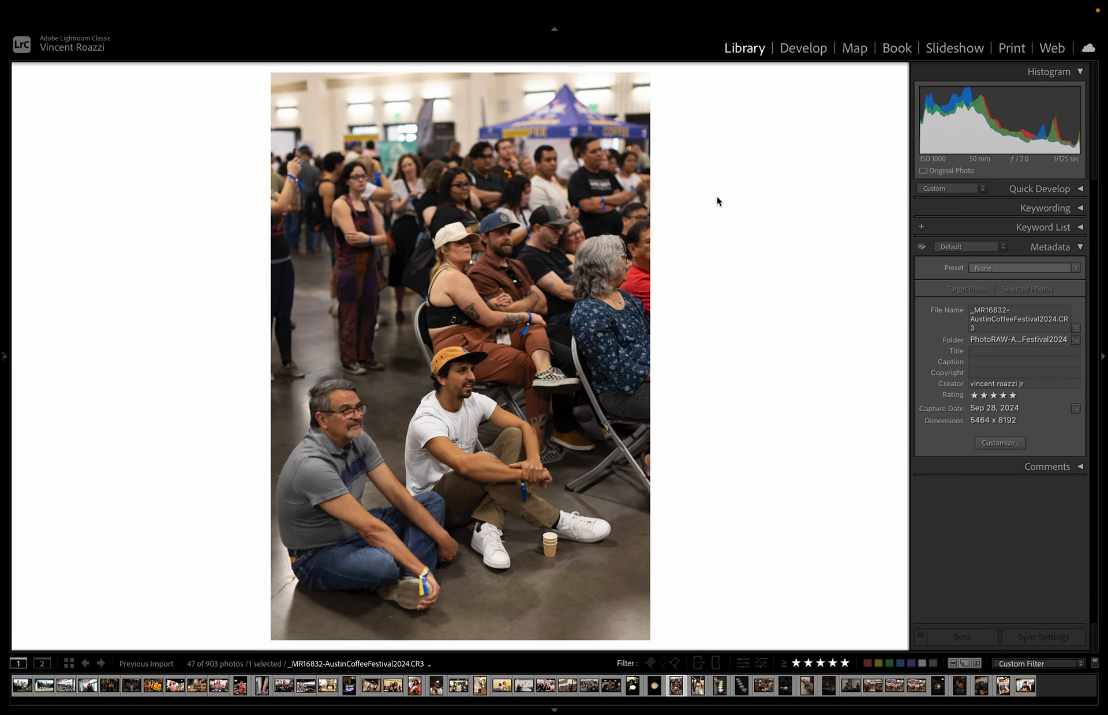
pyautogui.click(803, 49)
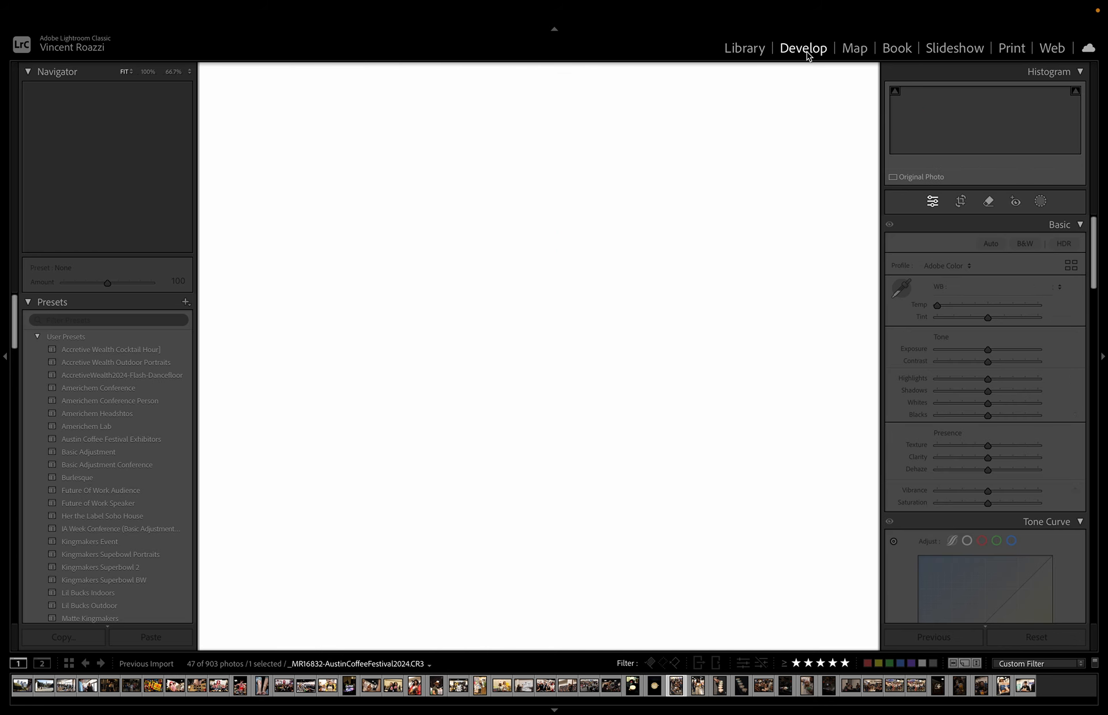
pyautogui.click(112, 440)
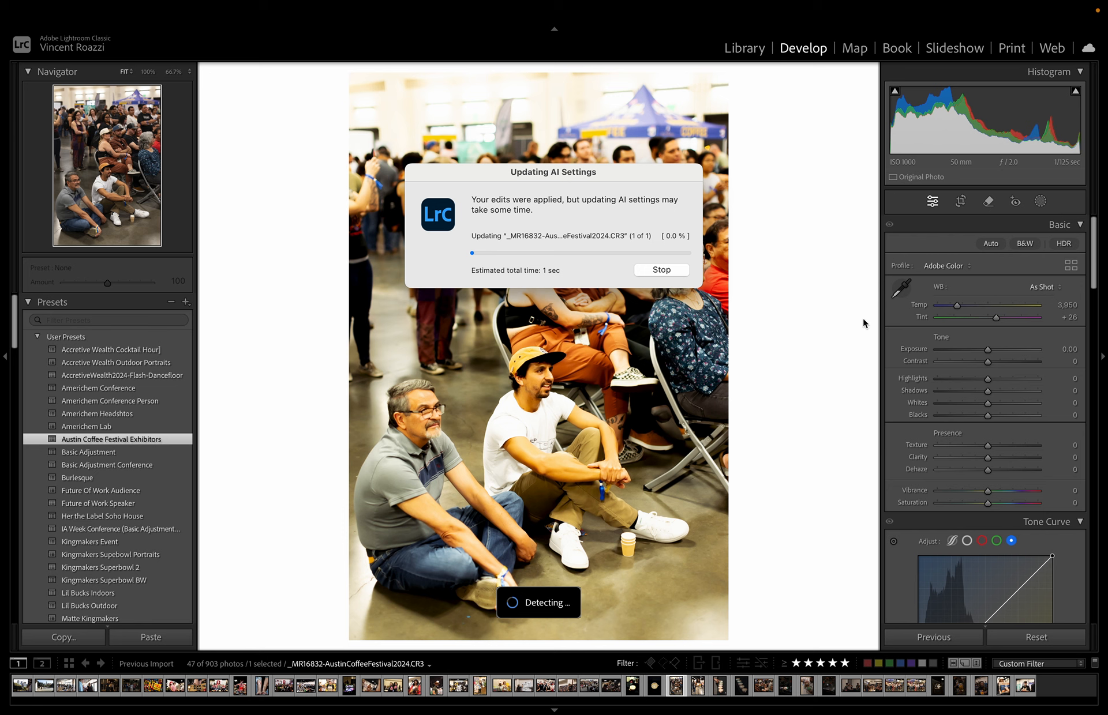
# - Set the audience photo's highlights to −60 and temperature to 3,866, and compare the result with the original
pyautogui.moveTo(959, 379); pyautogui.dragTo(957, 379)
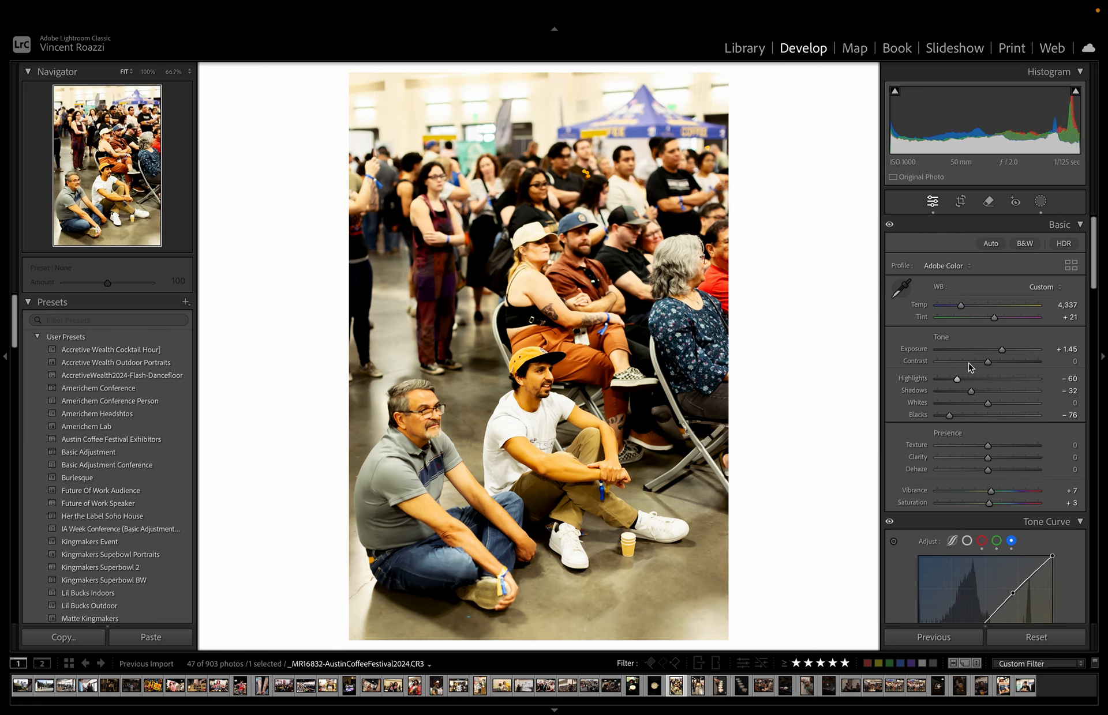
pyautogui.moveTo(960, 307); pyautogui.dragTo(957, 307)
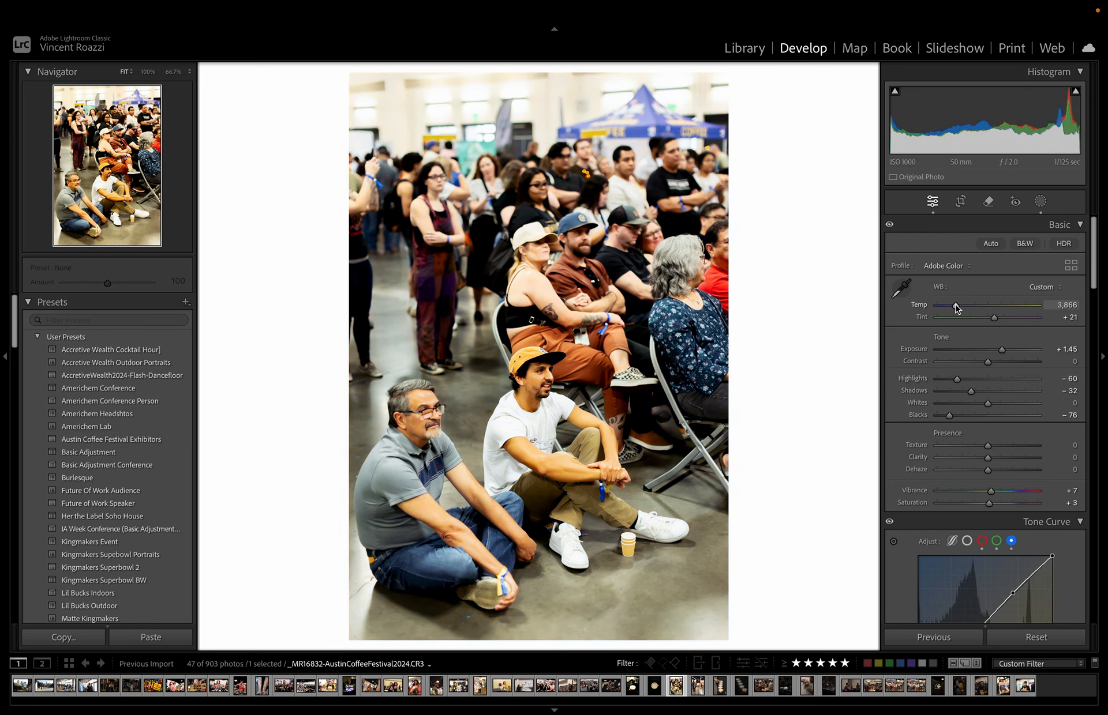
pyautogui.press('\\')
pyautogui.press('\\')
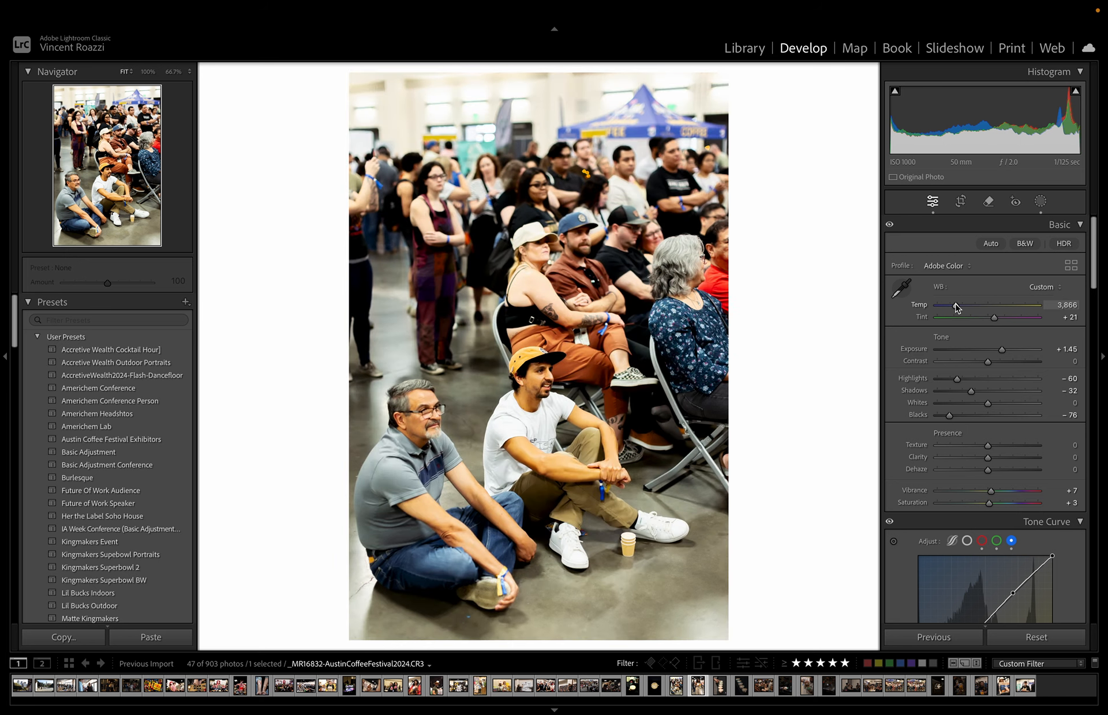
# - Apply the Austin Coffee Festival Exhibitors preset to the next photo and set exposure to +1.10, highlights to −67 and blacks to −33
pyautogui.press('Right')
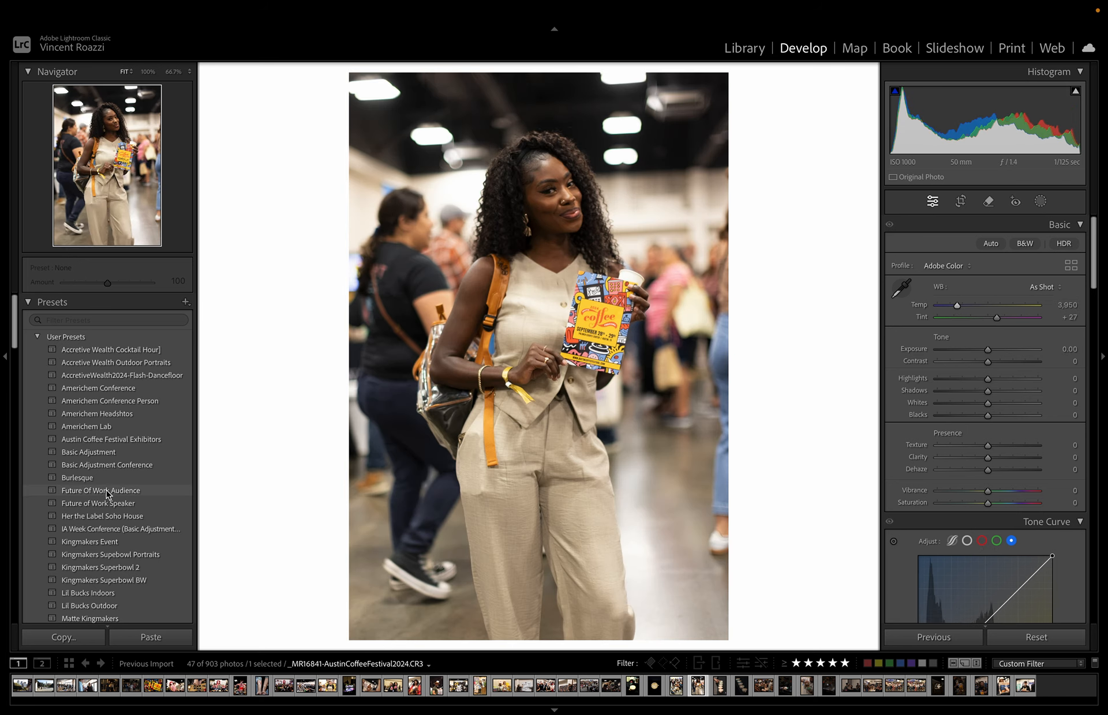
pyautogui.click(117, 441)
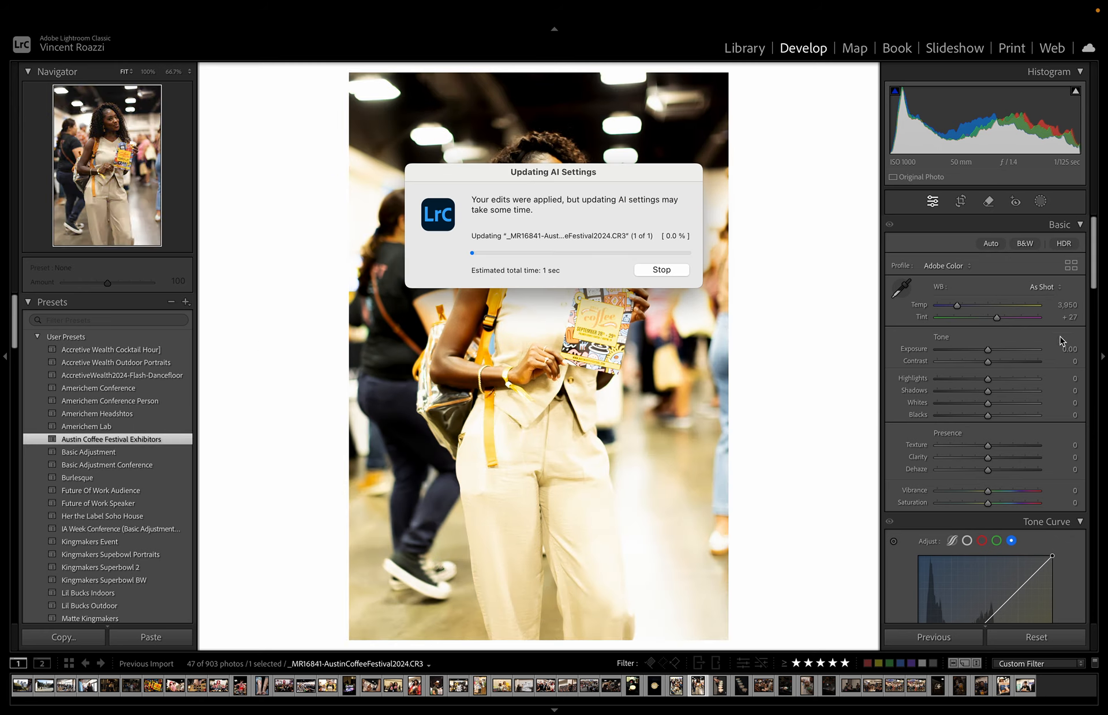
pyautogui.moveTo(999, 350); pyautogui.dragTo(995, 349)
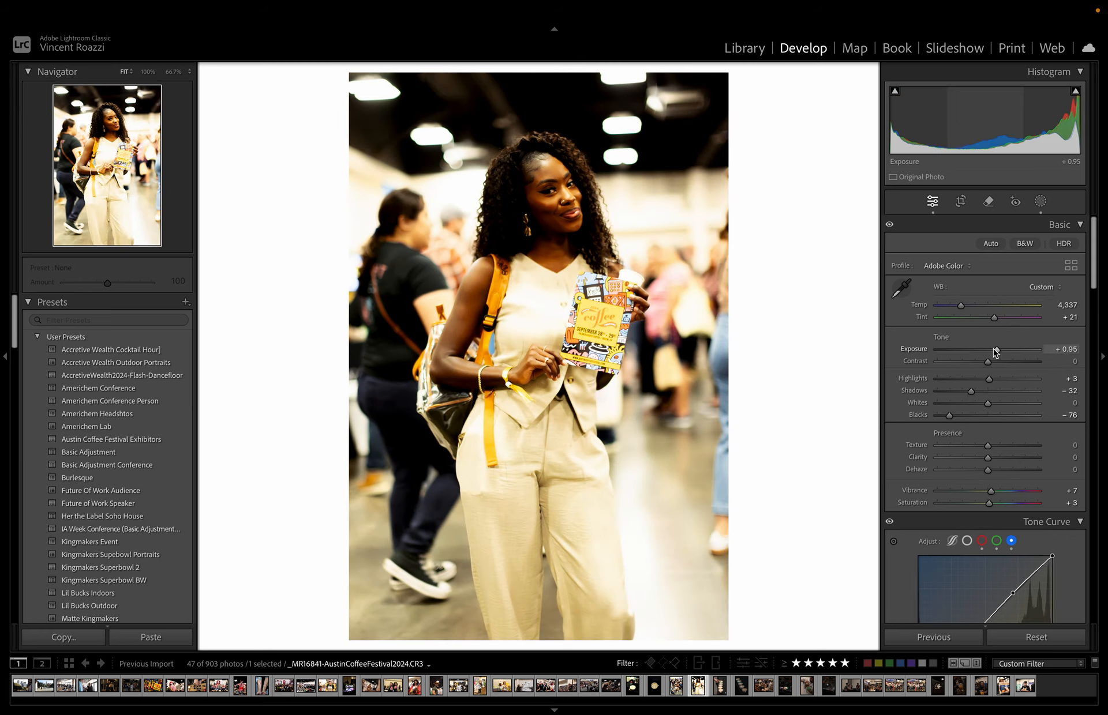
pyautogui.moveTo(949, 416); pyautogui.dragTo(954, 379)
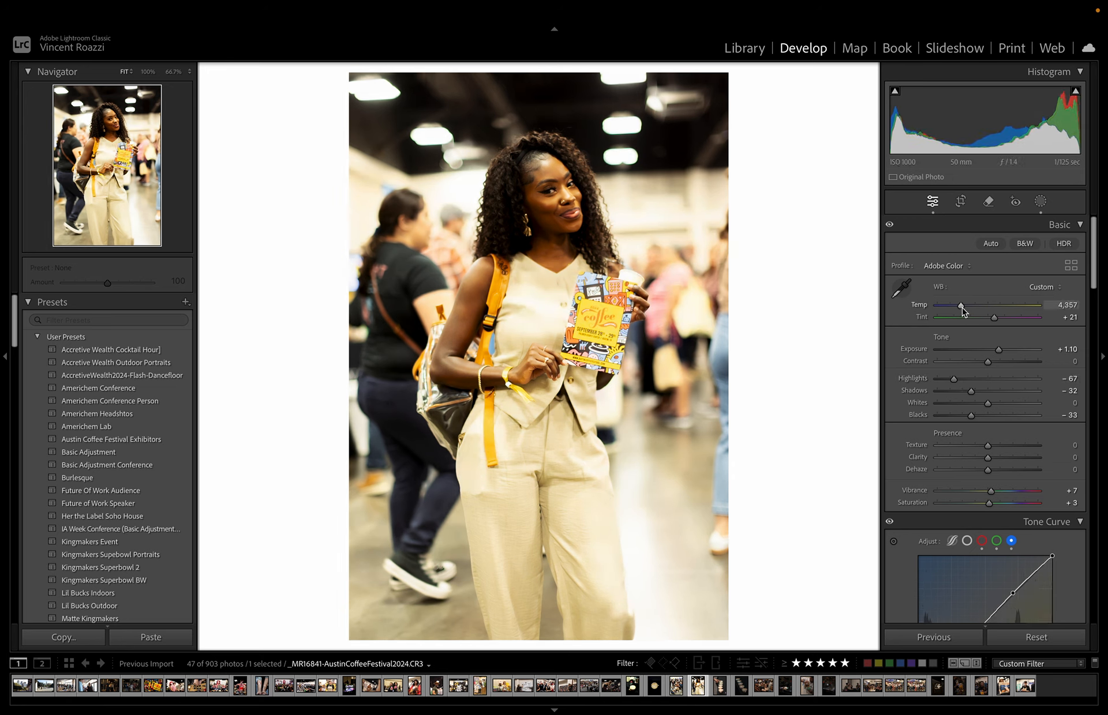
# - Reset the flyer portrait's white balance to As Shot, cool the temperature to 3,798, and set highlights to −94 and blacks to −39
pyautogui.moveTo(961, 305); pyautogui.dragTo(953, 306)
pyautogui.click(1041, 287)
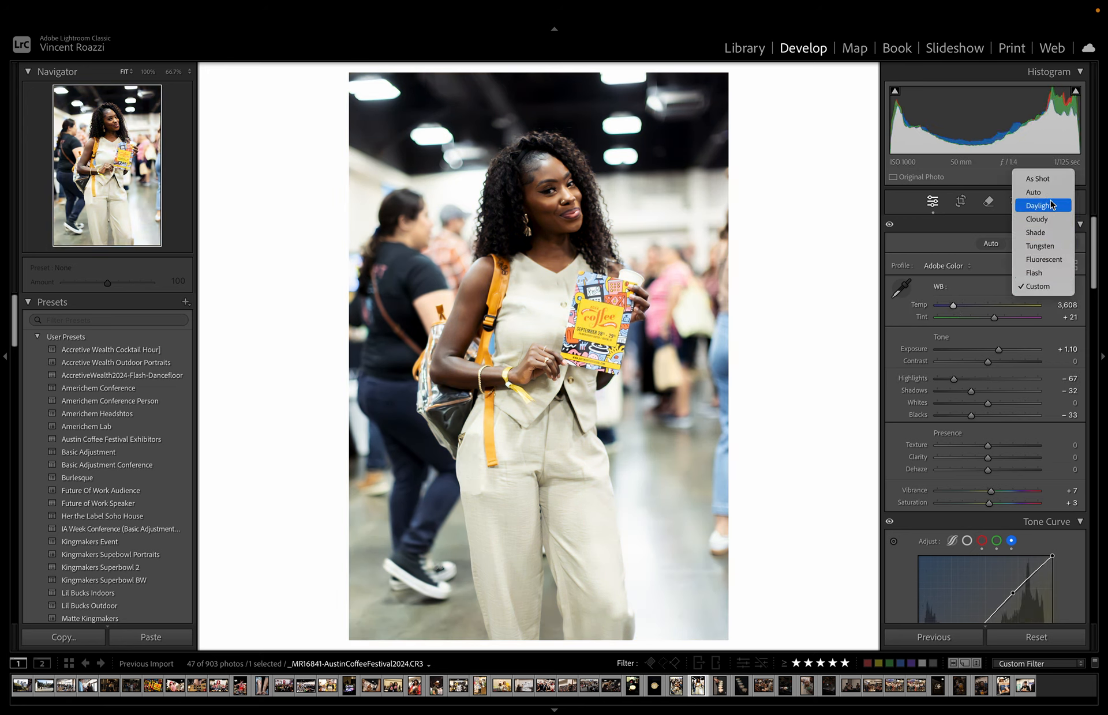
pyautogui.click(1039, 177)
pyautogui.moveTo(968, 306); pyautogui.dragTo(955, 309)
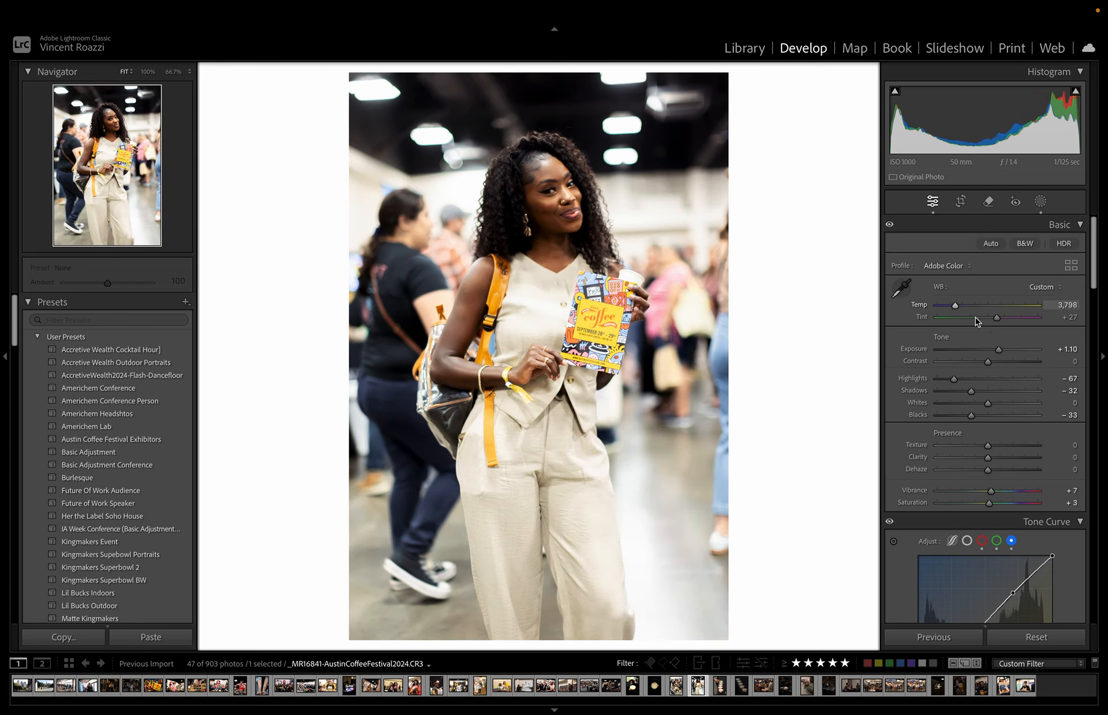
pyautogui.moveTo(954, 379); pyautogui.dragTo(938, 379)
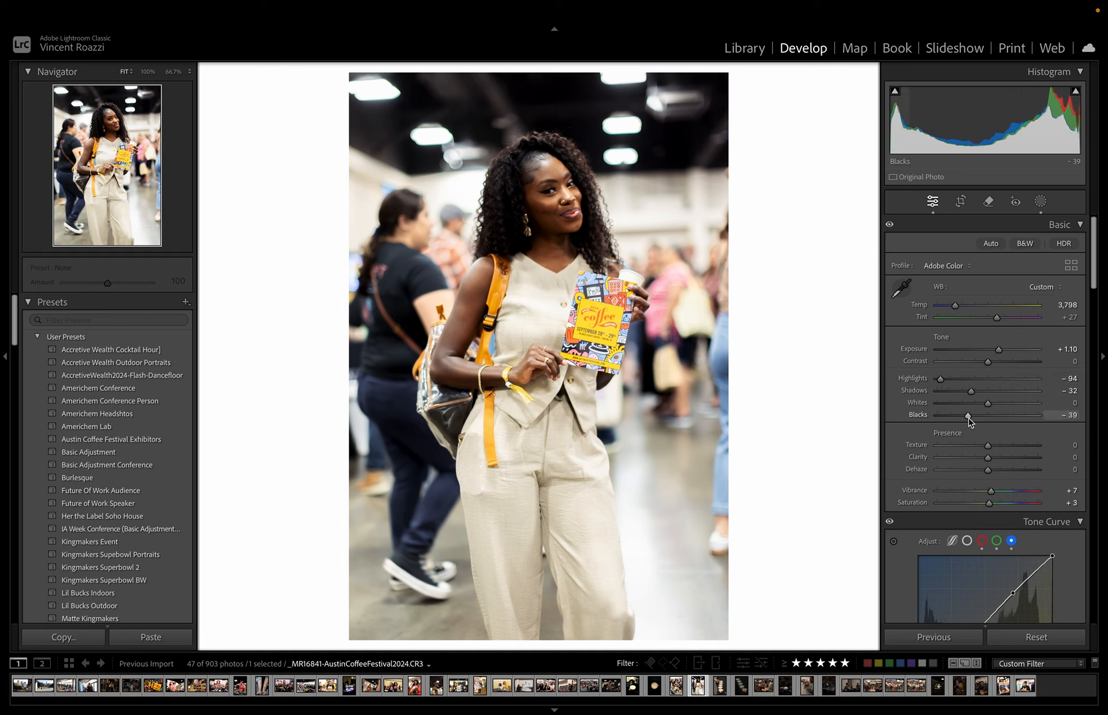
# - Mask the held flyer with an object selection and set the mask's exposure to −0.12 and blacks to −94
pyautogui.click(1050, 201)
pyautogui.click(862, 90)
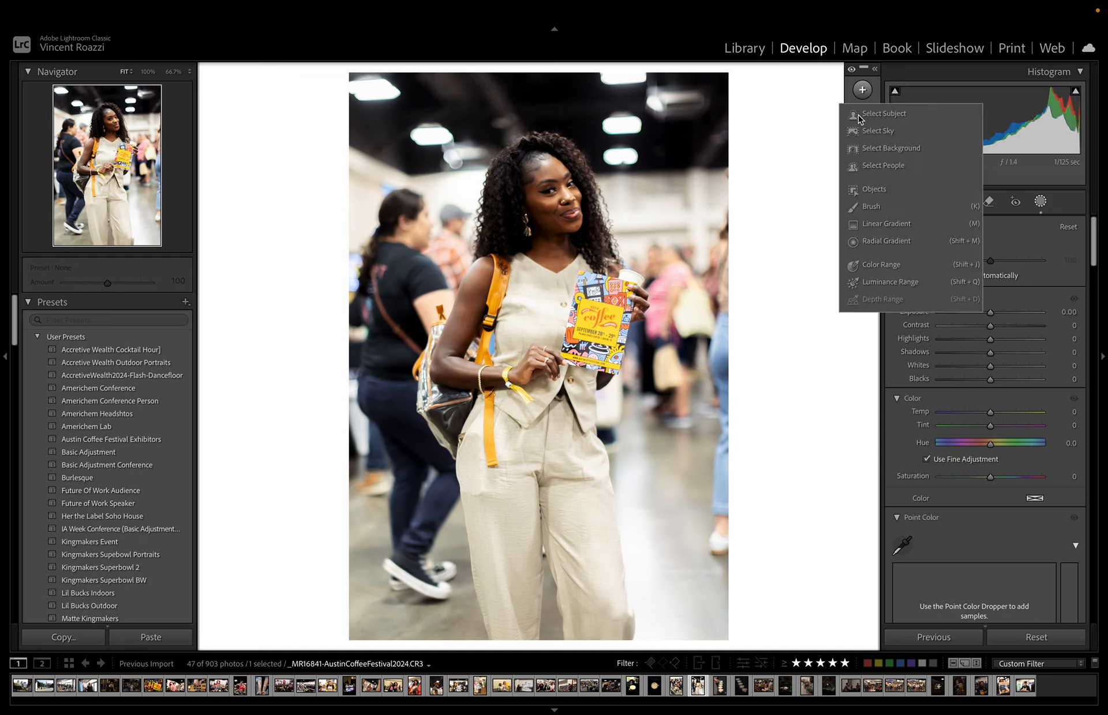
pyautogui.click(874, 189)
pyautogui.moveTo(617, 286); pyautogui.dragTo(589, 346)
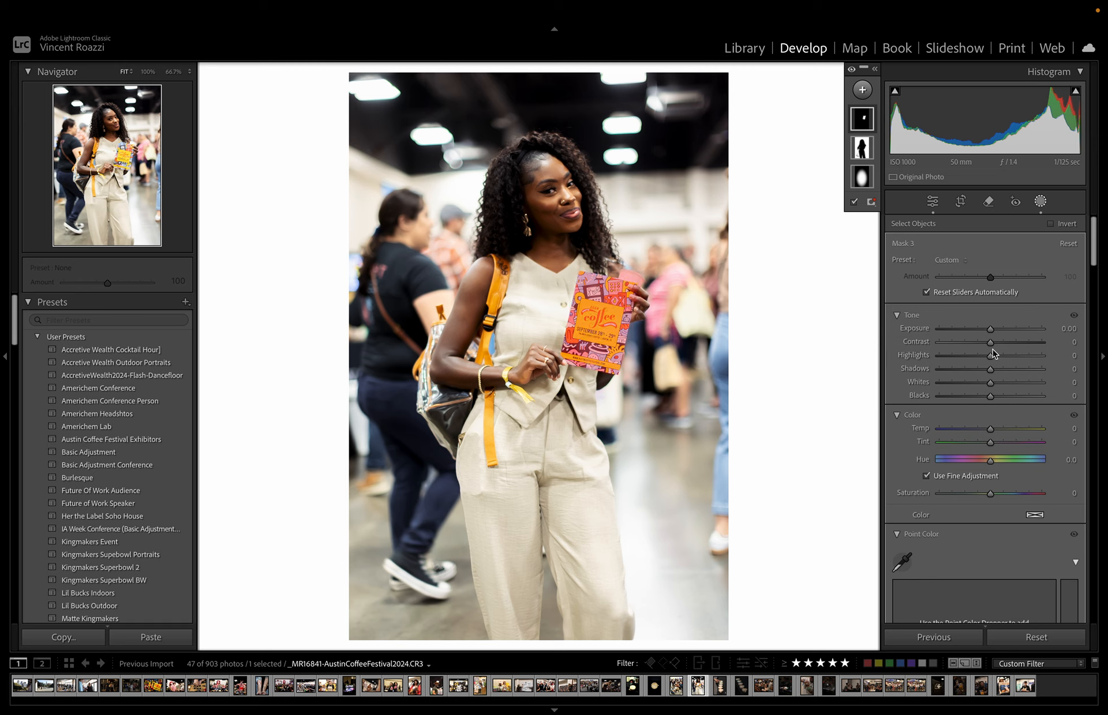
pyautogui.moveTo(986, 396); pyautogui.dragTo(941, 394)
pyautogui.moveTo(990, 331); pyautogui.dragTo(989, 333)
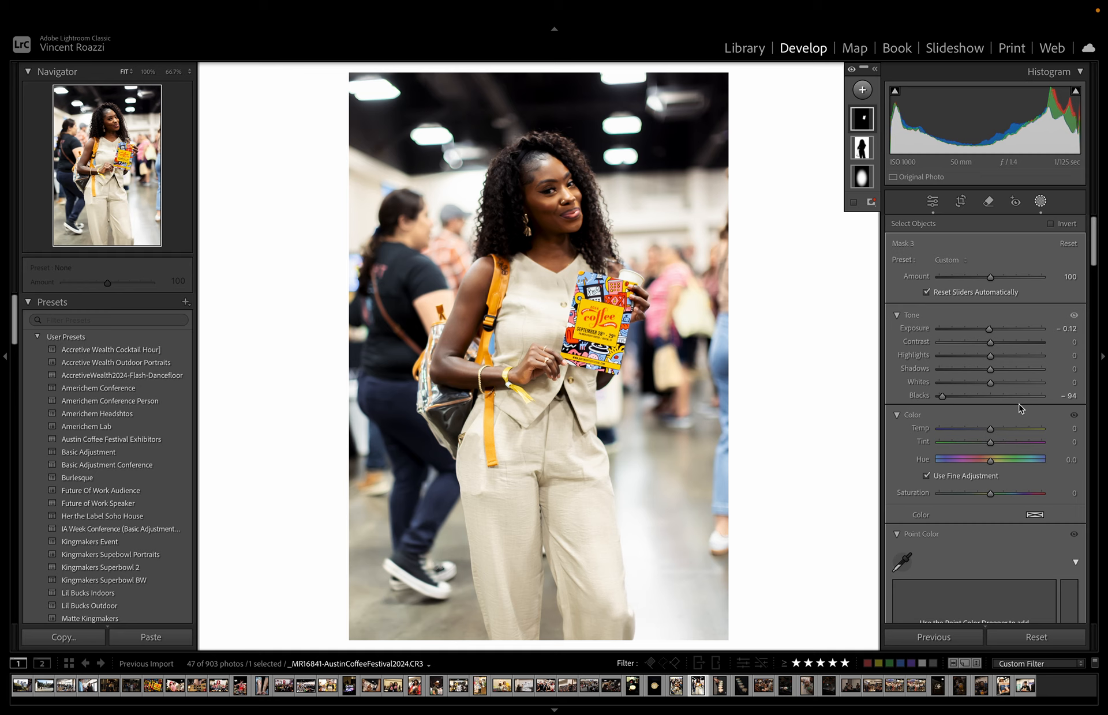
pyautogui.press('Delete')
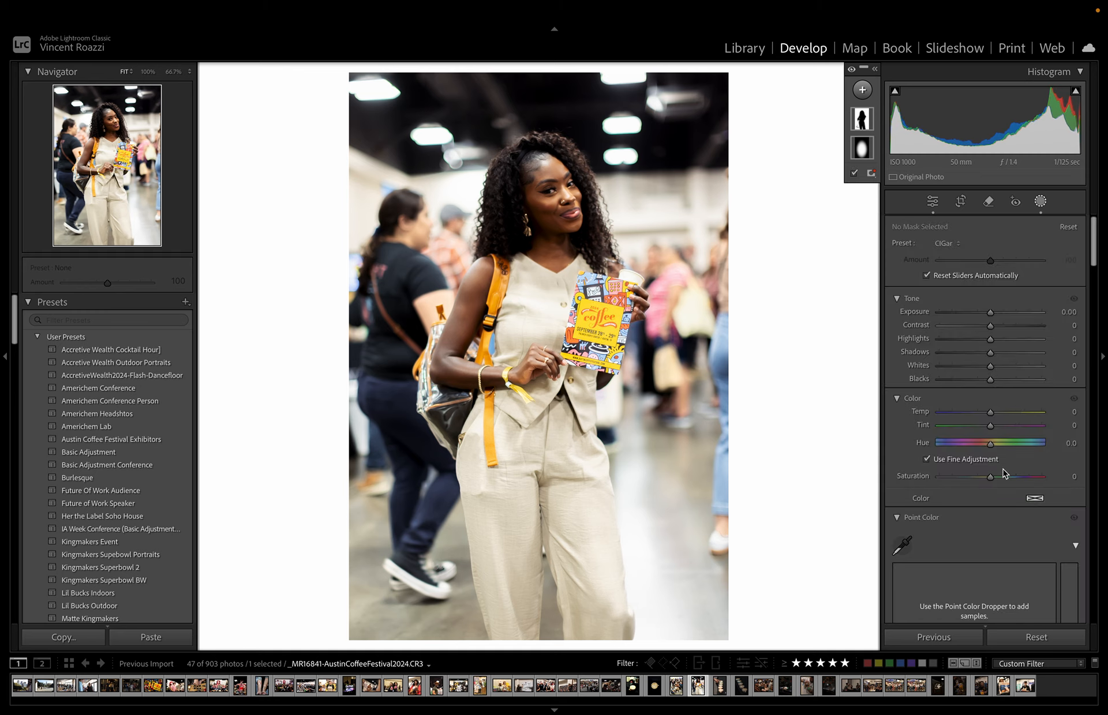
pyautogui.hotkey('ctrl', 'z')
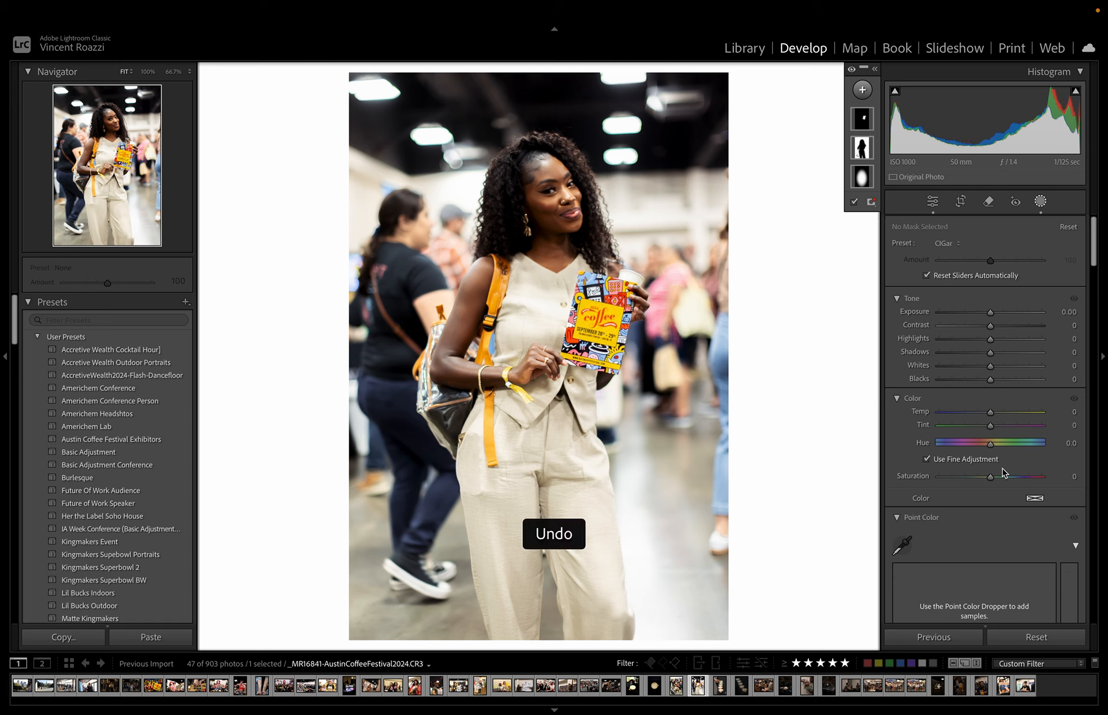
pyautogui.click(1040, 200)
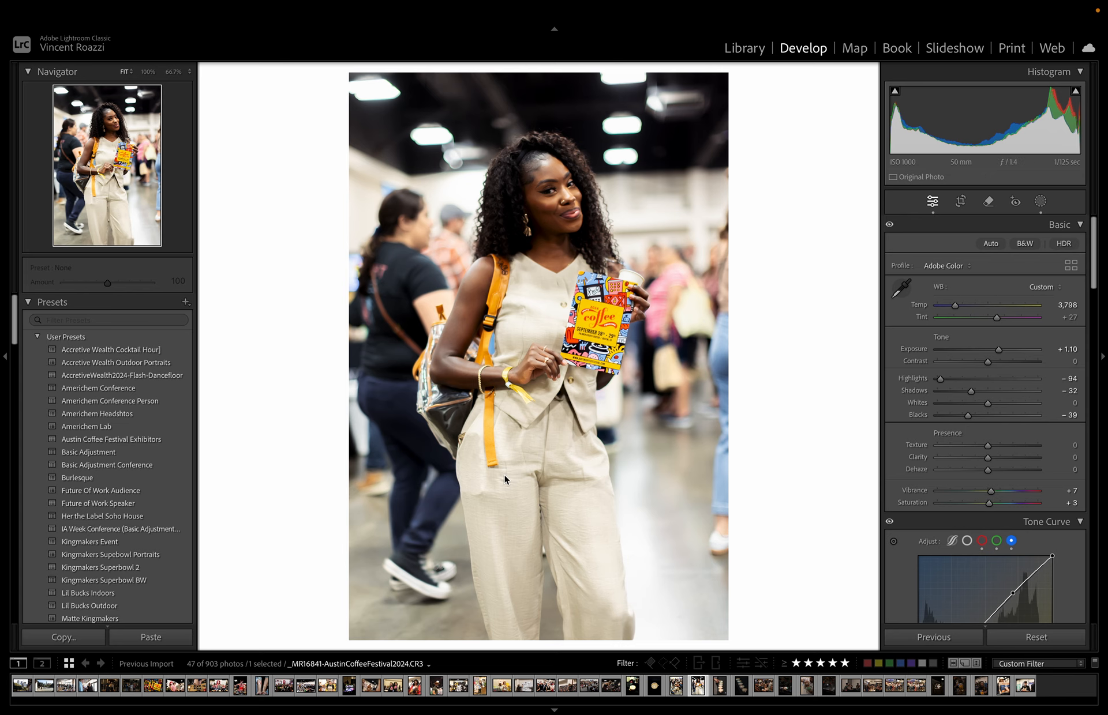
# - Find the photo of a hand pointing at a row of latte cups and open it for developing
pyautogui.press('g')
pyautogui.doubleClick(375, 465)
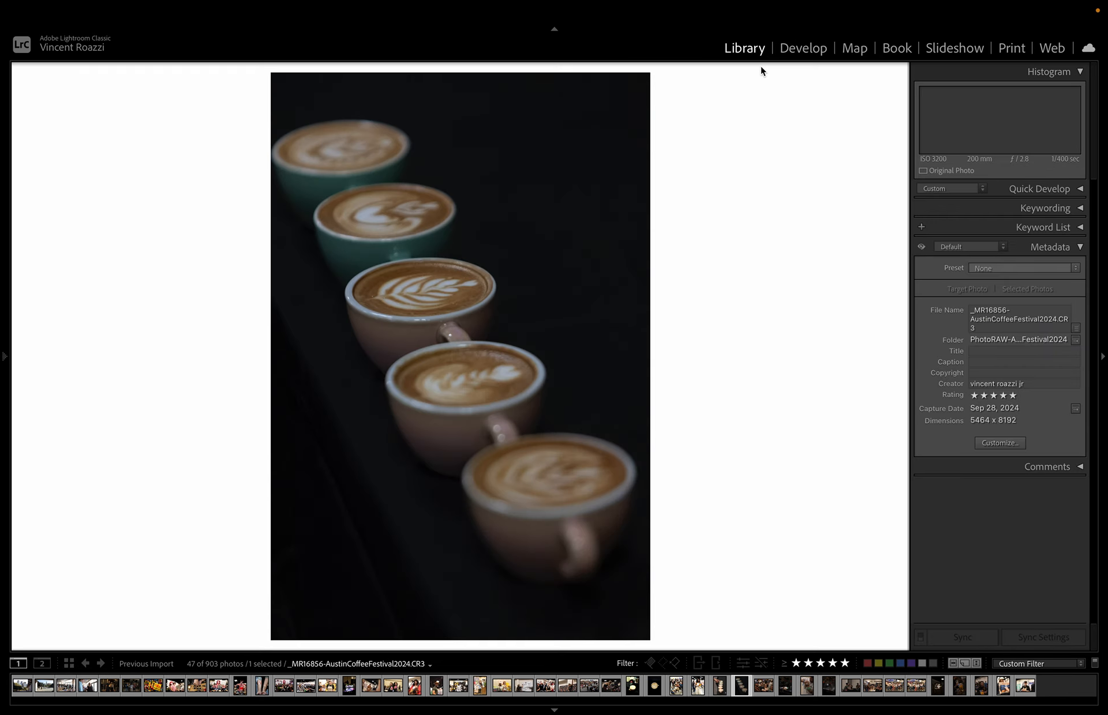
pyautogui.press('Left')
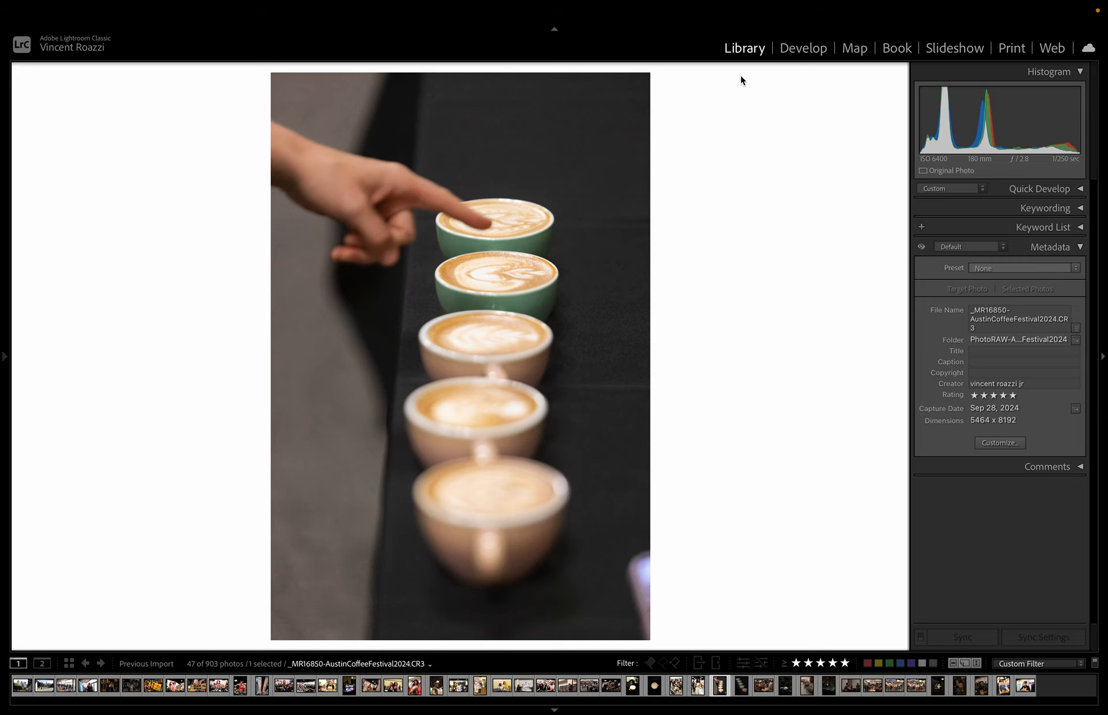
pyautogui.press('d')
# - Set the latte row photo's exposure to +0.60, shadows to −49, blacks to −79 and temperature to 3,508
pyautogui.moveTo(987, 350); pyautogui.dragTo(989, 351)
pyautogui.moveTo(987, 415); pyautogui.dragTo(962, 392)
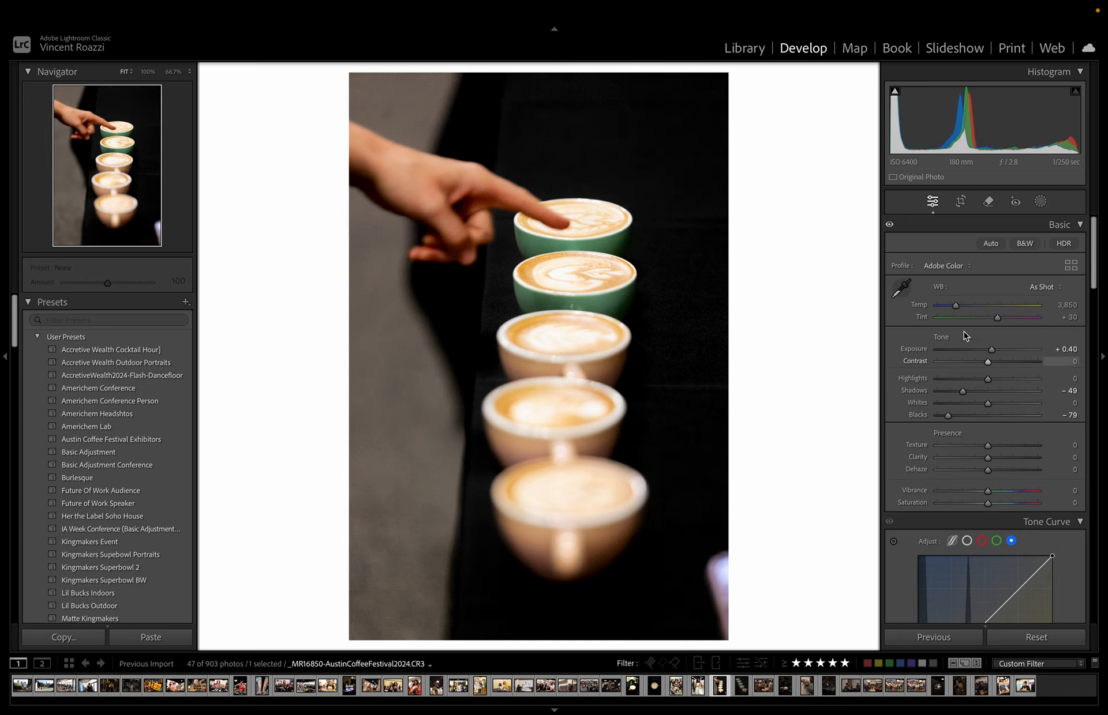
pyautogui.moveTo(954, 310); pyautogui.dragTo(951, 309)
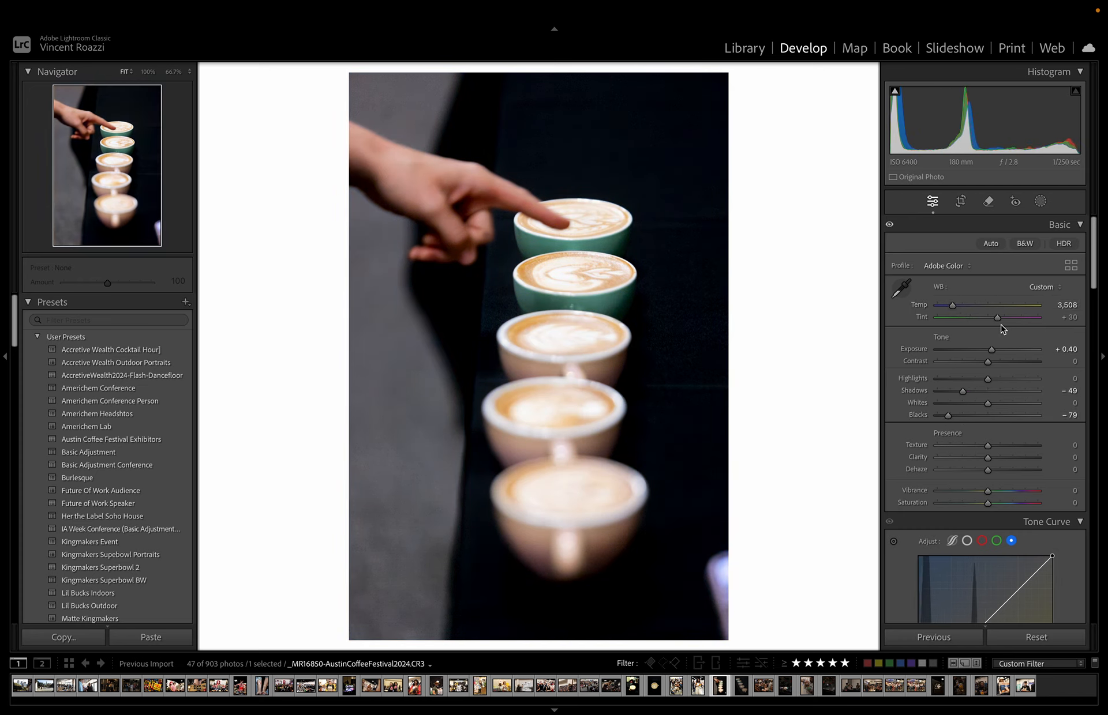
pyautogui.moveTo(991, 350); pyautogui.dragTo(996, 349)
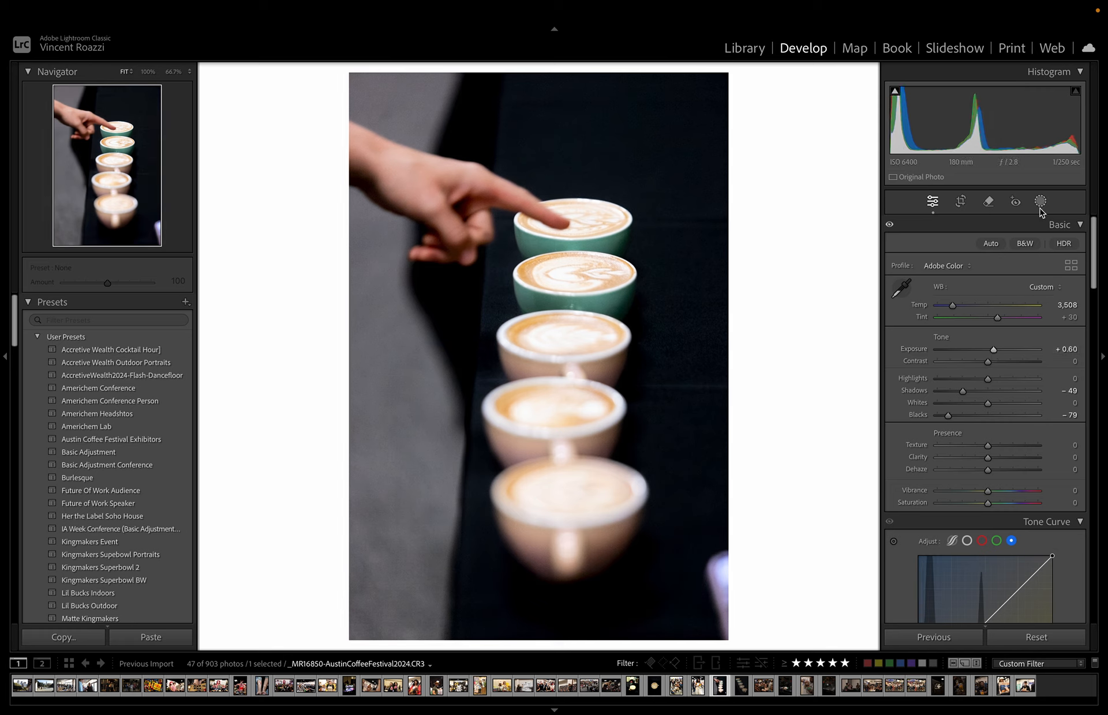
# - Add a radial gradient mask over the three farthest cups, set its exposure to 0.21 and lower its blacks
pyautogui.click(1040, 202)
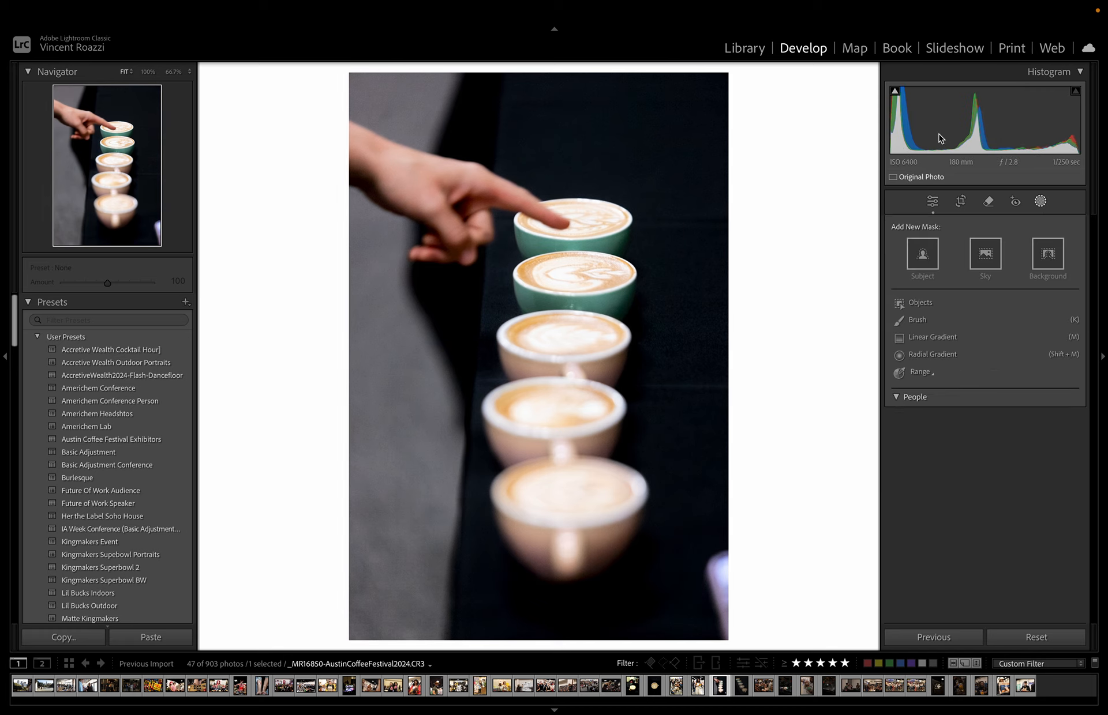
pyautogui.click(933, 355)
pyautogui.moveTo(581, 300); pyautogui.dragTo(710, 438)
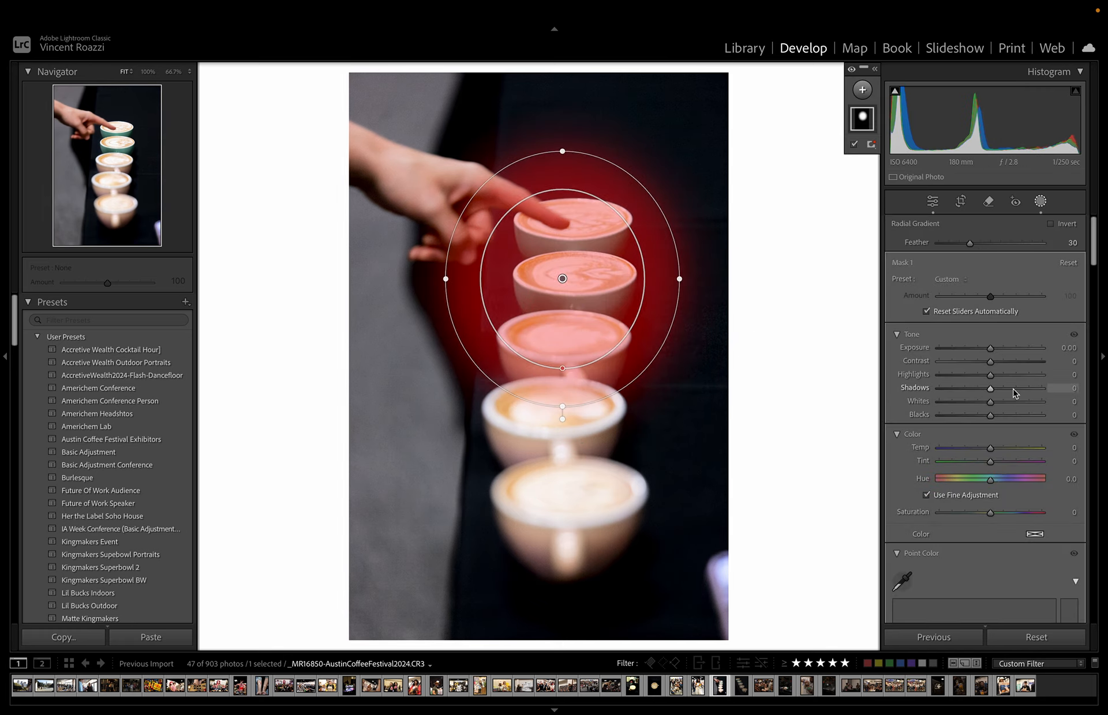
pyautogui.moveTo(990, 349); pyautogui.dragTo(993, 349)
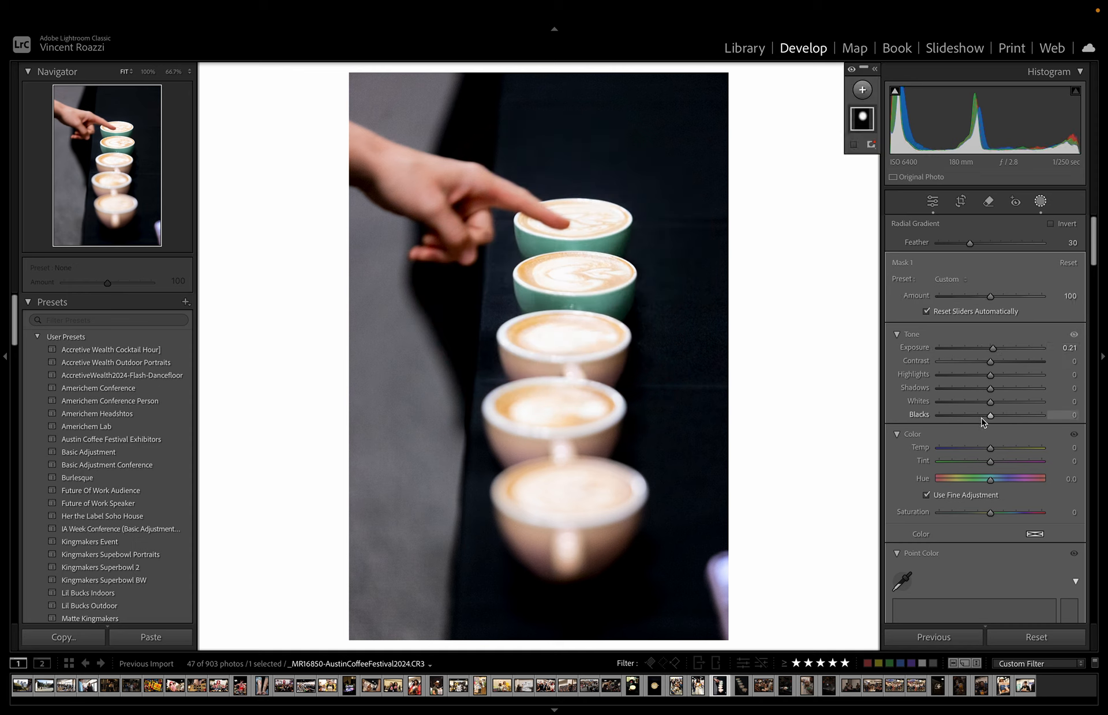
pyautogui.moveTo(982, 417); pyautogui.dragTo(973, 420)
pyautogui.click(1040, 202)
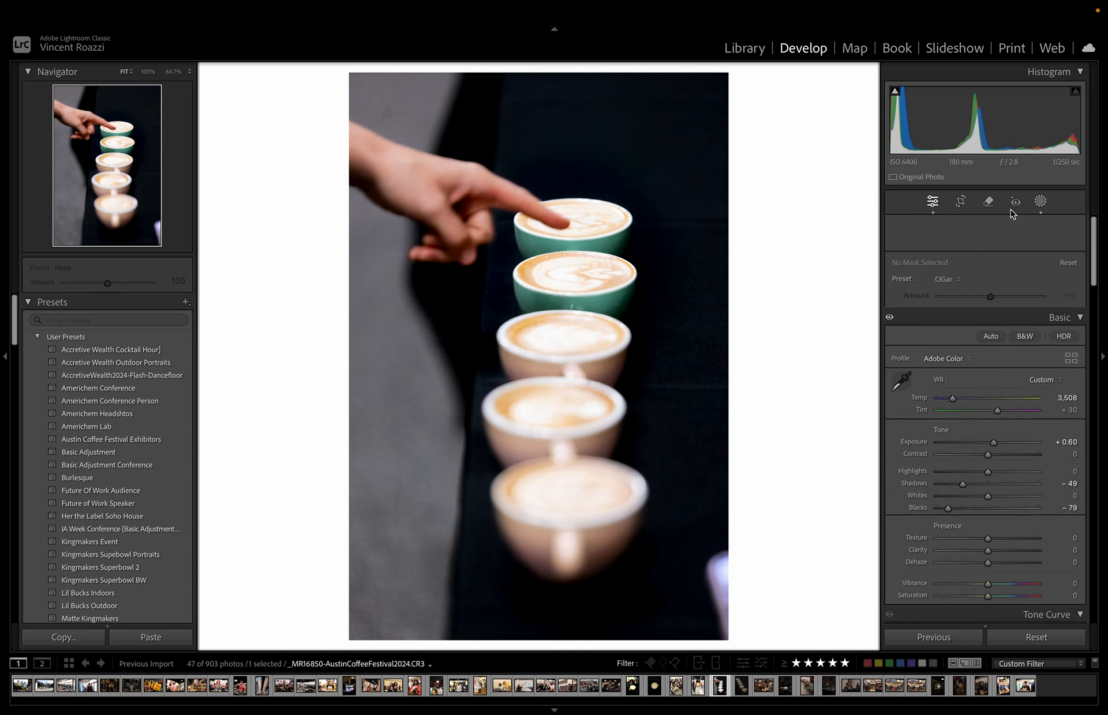
# - Set the latte row photo's exposure to +0.25 and crop it tighter around the pointing hand and cups
pyautogui.moveTo(994, 350); pyautogui.dragTo(991, 349)
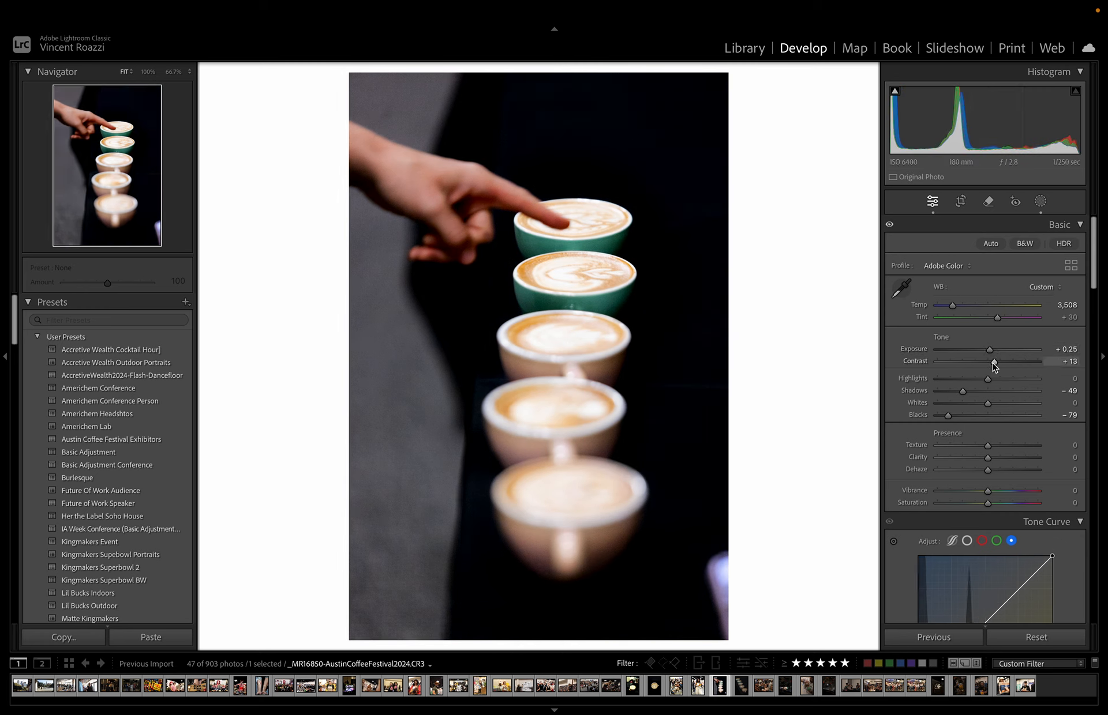
pyautogui.doubleClick(990, 362)
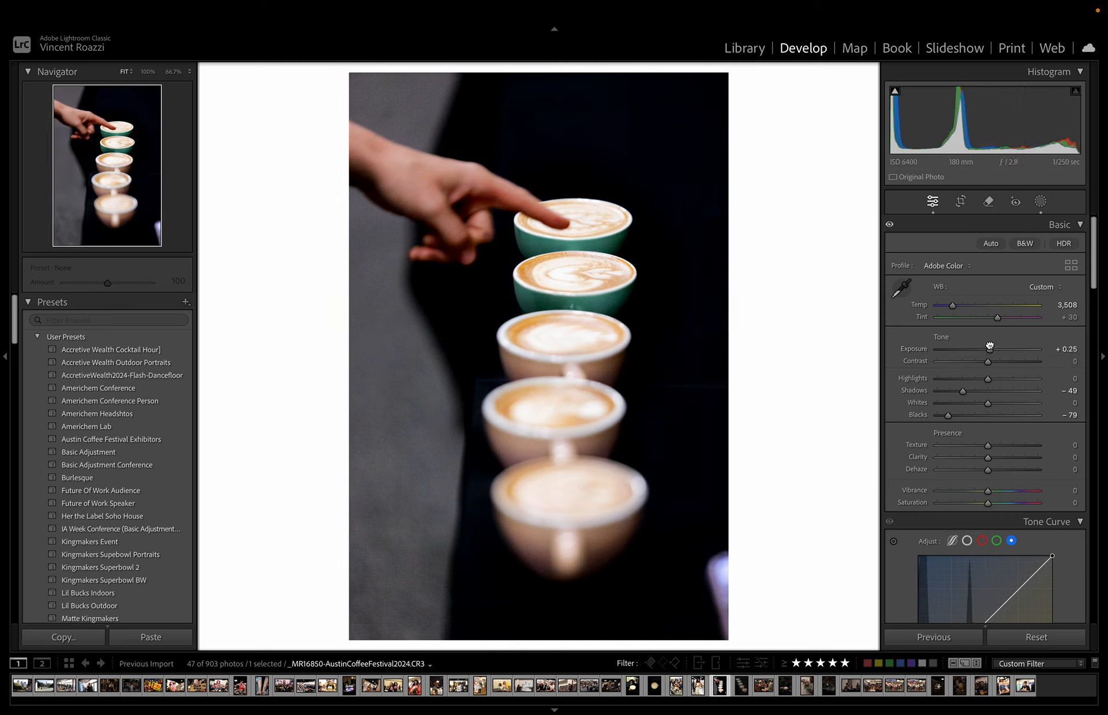
pyautogui.click(962, 201)
pyautogui.moveTo(351, 639); pyautogui.dragTo(377, 600)
pyautogui.moveTo(487, 524); pyautogui.dragTo(514, 507)
pyautogui.press('Return')
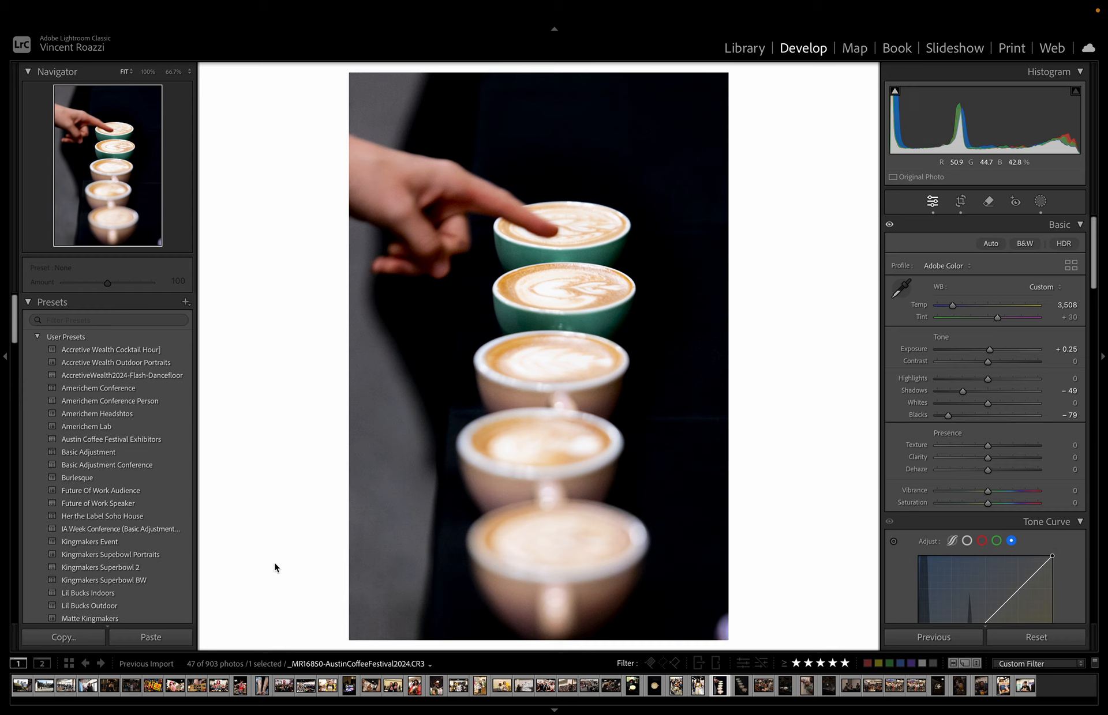
# - View the single latte photo and the edited latte row photo enlarged from the library grid
pyautogui.click(69, 664)
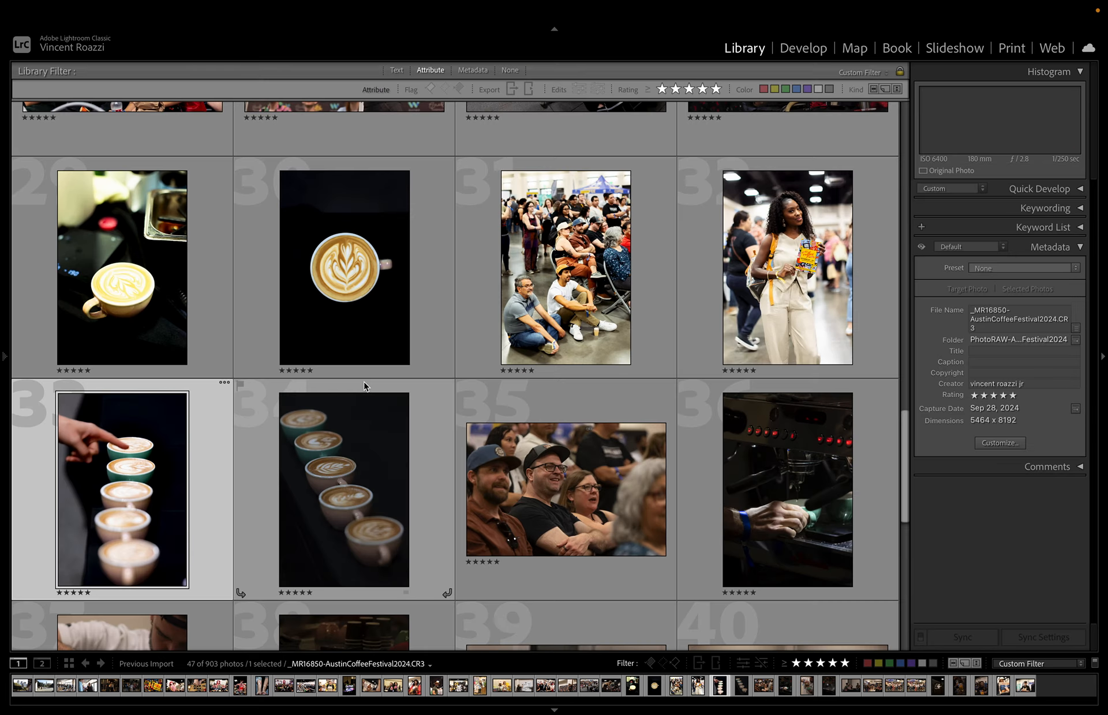
pyautogui.doubleClick(349, 294)
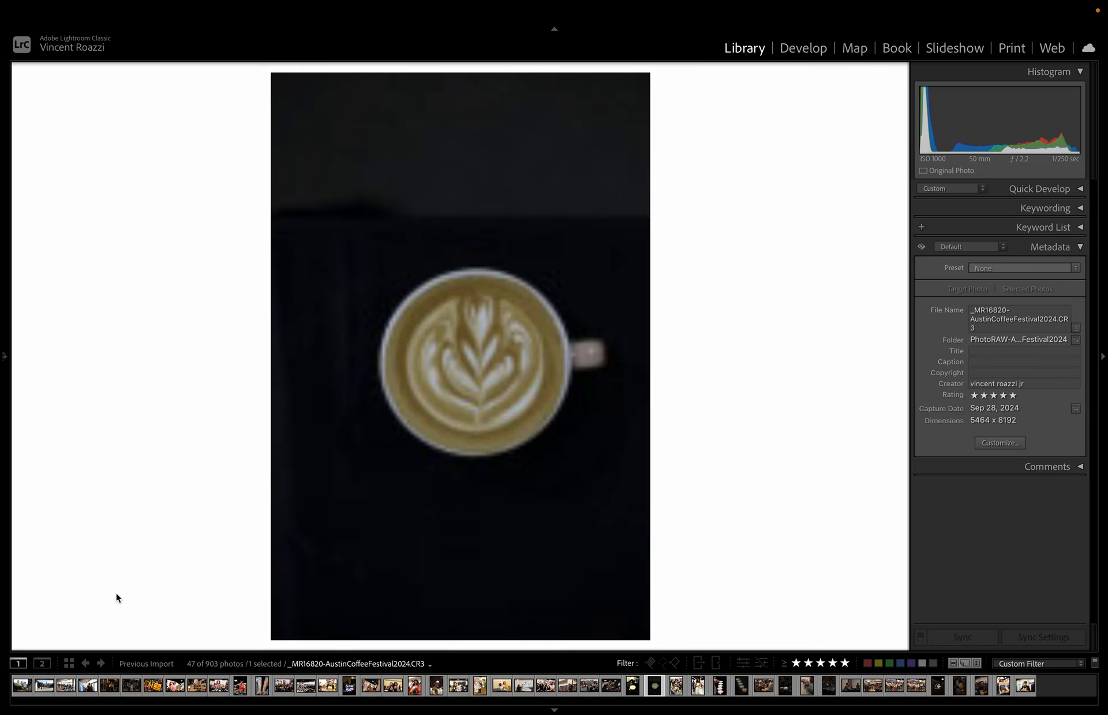
pyautogui.click(74, 665)
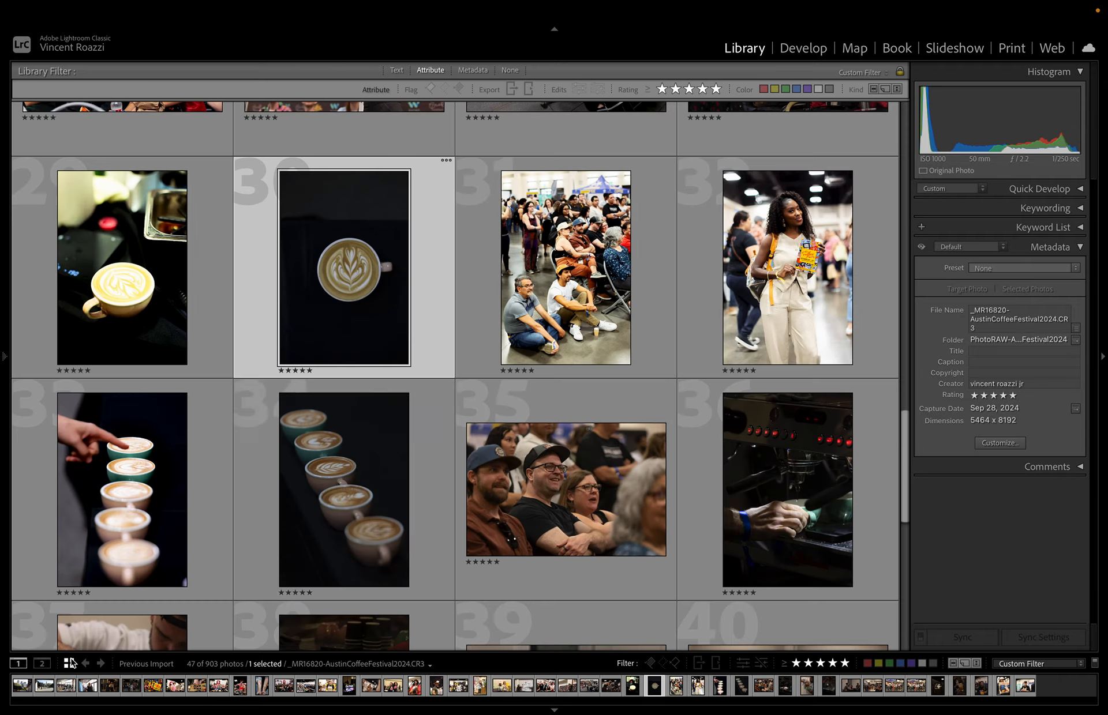
pyautogui.doubleClick(176, 512)
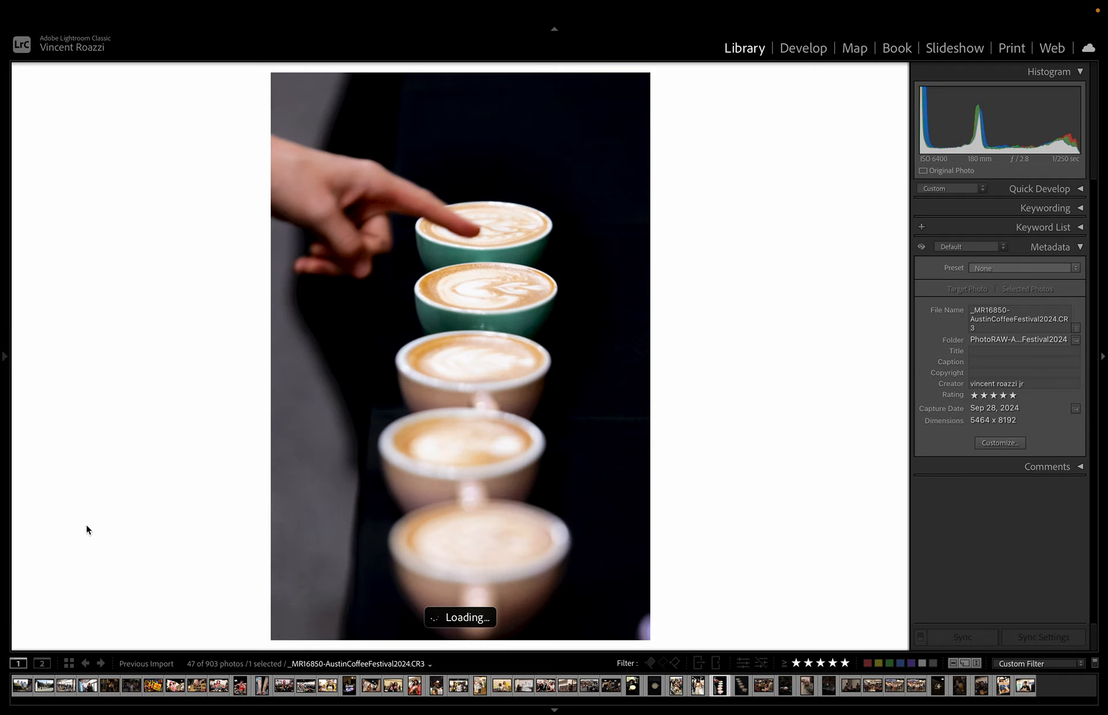
pyautogui.click(70, 664)
# - Open the dark photo of the espresso machine with a cup for developing and set its exposure to +1.55
pyautogui.scroll(-4, 319, 493)
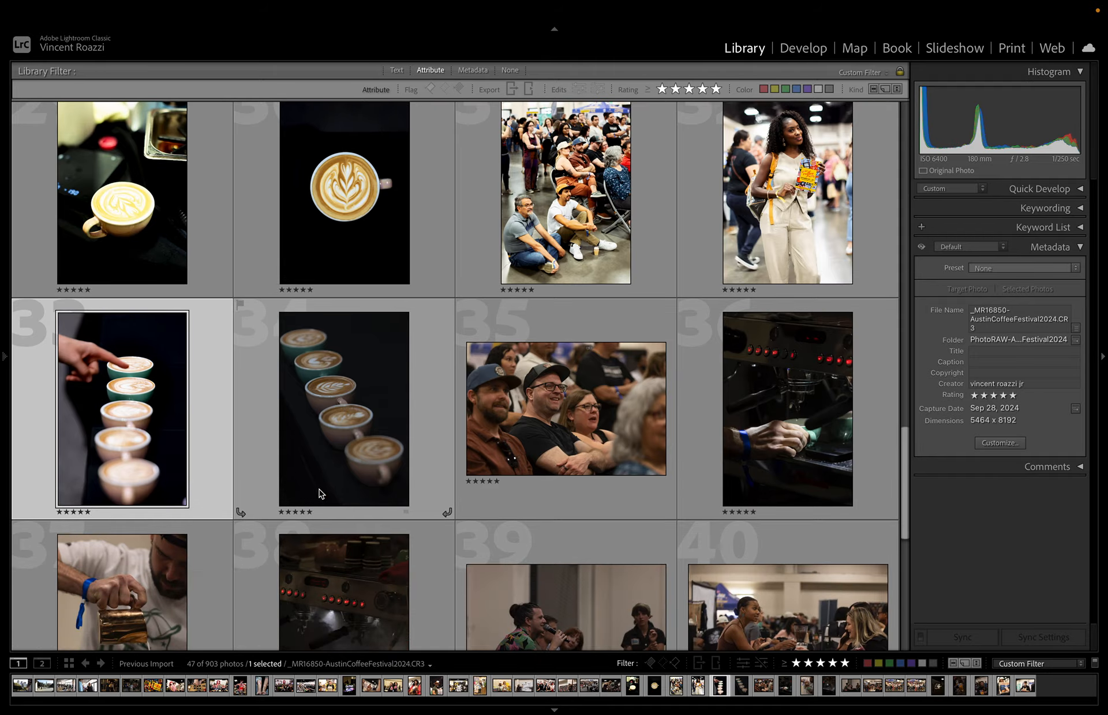
pyautogui.doubleClick(829, 685)
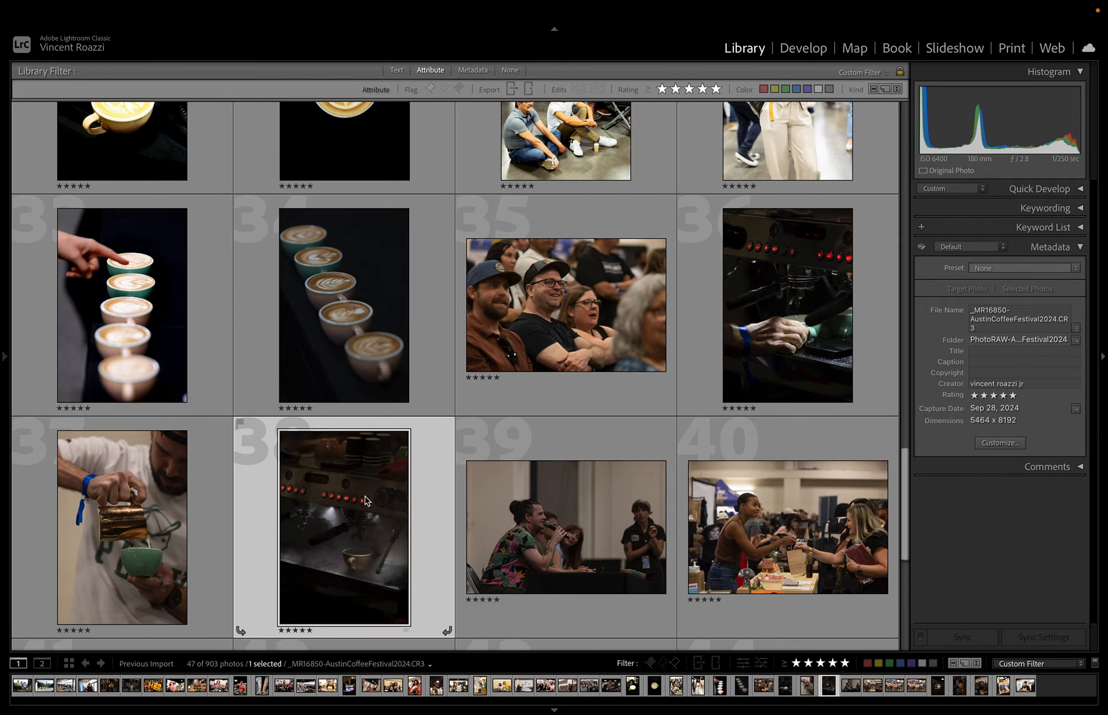
pyautogui.click(802, 48)
pyautogui.moveTo(987, 349); pyautogui.dragTo(1005, 350)
# - Crop the espresso machine photo tighter around the lit buttons, portafilter and steaming cup
pyautogui.click(960, 201)
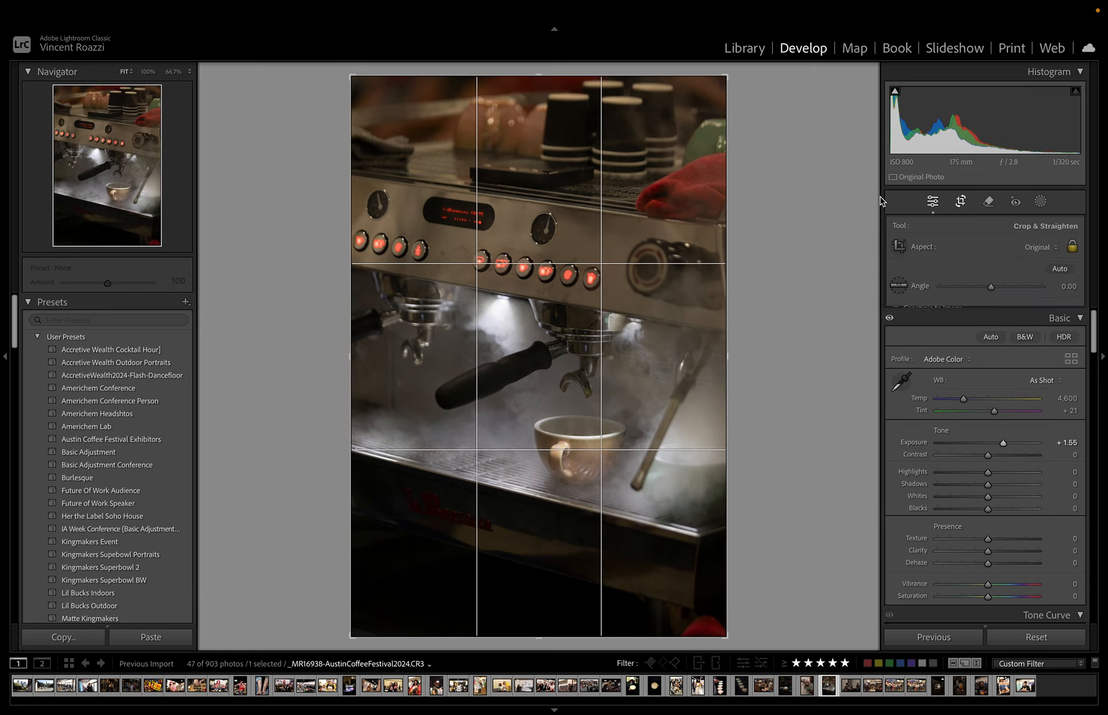
pyautogui.moveTo(350, 73); pyautogui.dragTo(416, 174)
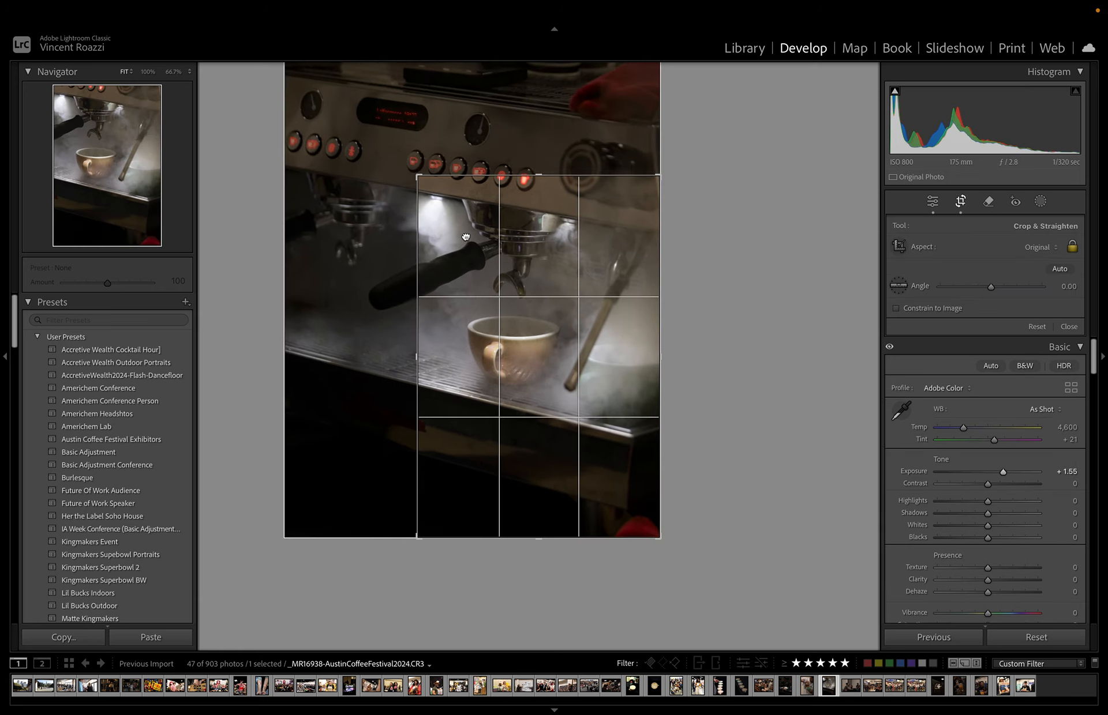
pyautogui.moveTo(469, 231); pyautogui.dragTo(493, 310)
pyautogui.press('Return')
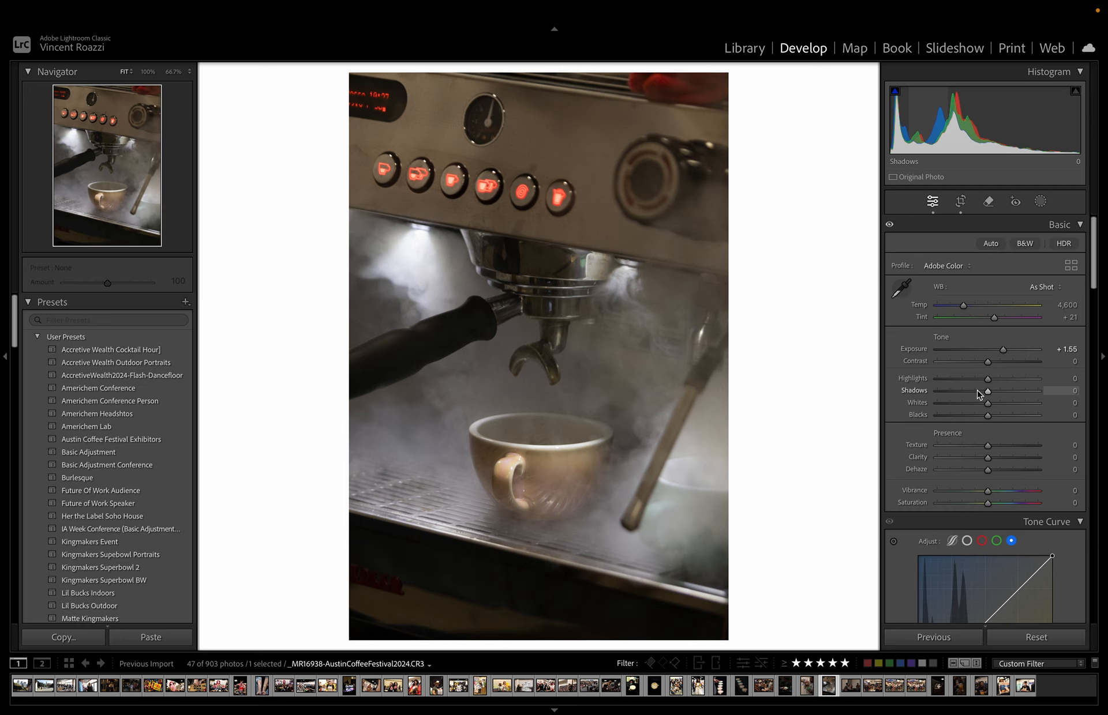
# - Set the espresso machine photo's exposure to +1.75, highlights to +52, shadows to −55, blacks to −56 and temperature to 4,101
pyautogui.moveTo(987, 390); pyautogui.dragTo(1005, 347)
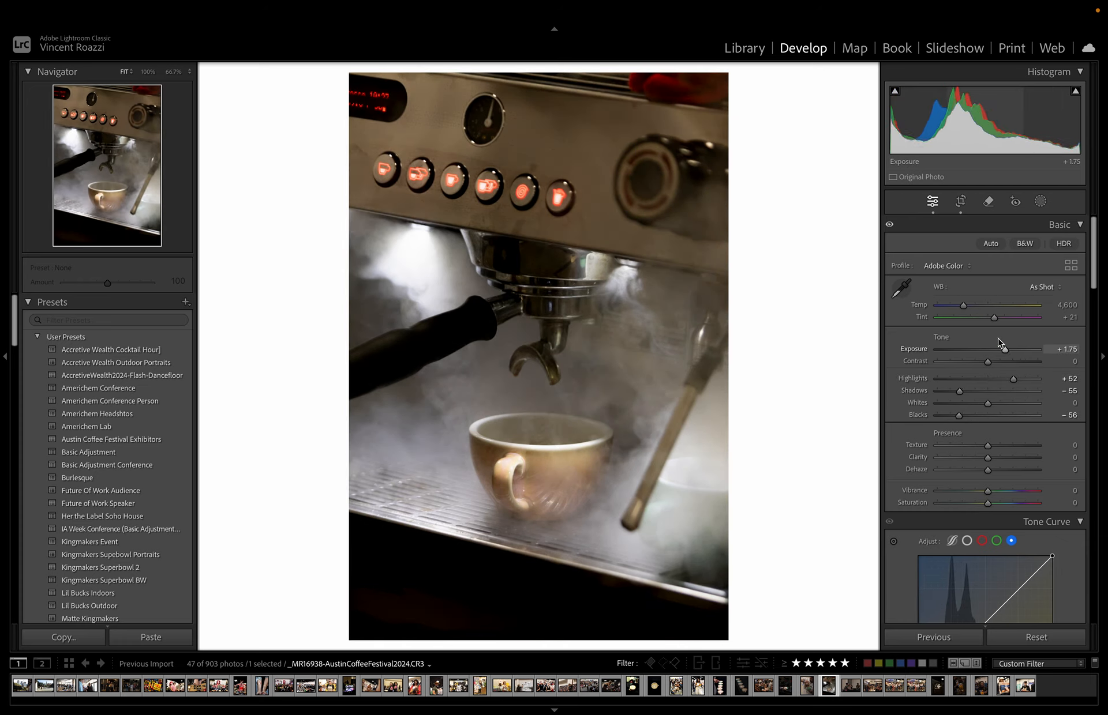
pyautogui.moveTo(962, 305); pyautogui.dragTo(959, 307)
pyautogui.moveTo(959, 307); pyautogui.dragTo(958, 306)
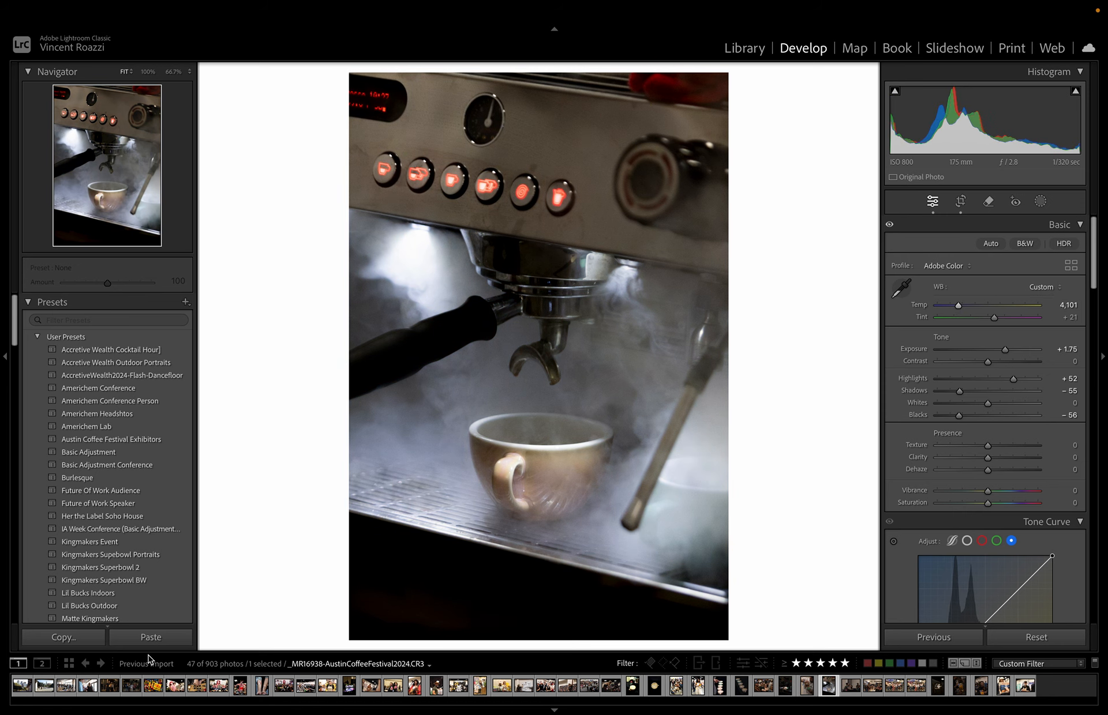
# - Open the group photo with raised arms at the coffee tent for developing and apply the Austin Coffee Festival Exhibitors preset
pyautogui.click(69, 665)
pyautogui.scroll(-5, 561, 460)
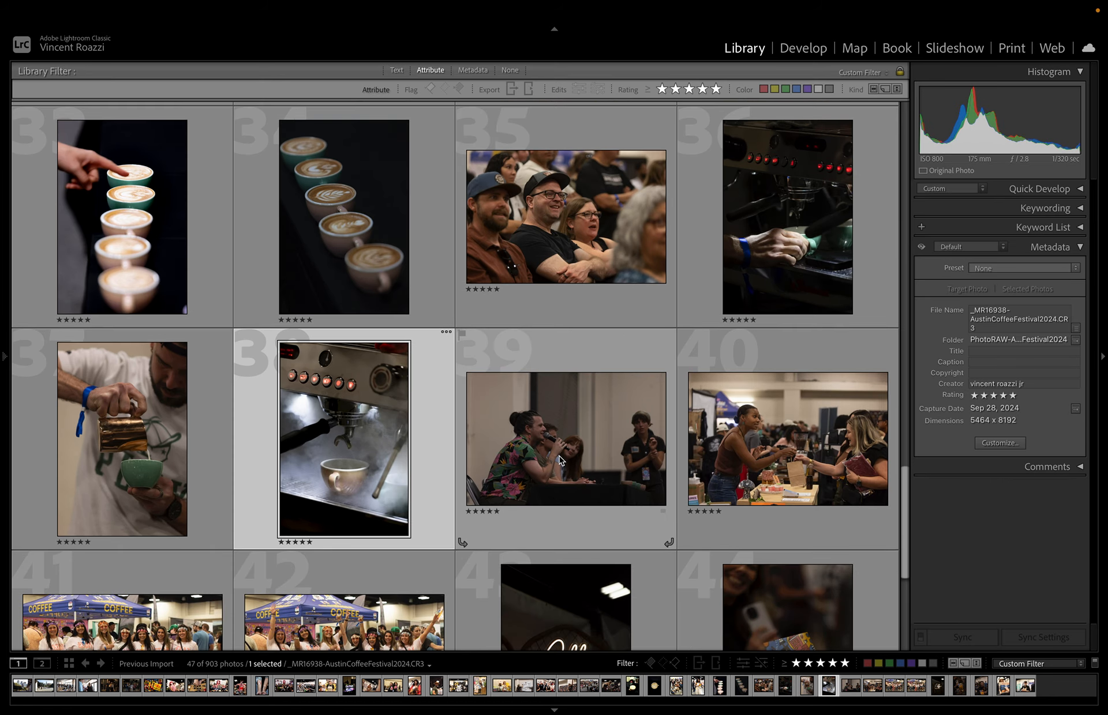
pyautogui.scroll(-3, 560, 460)
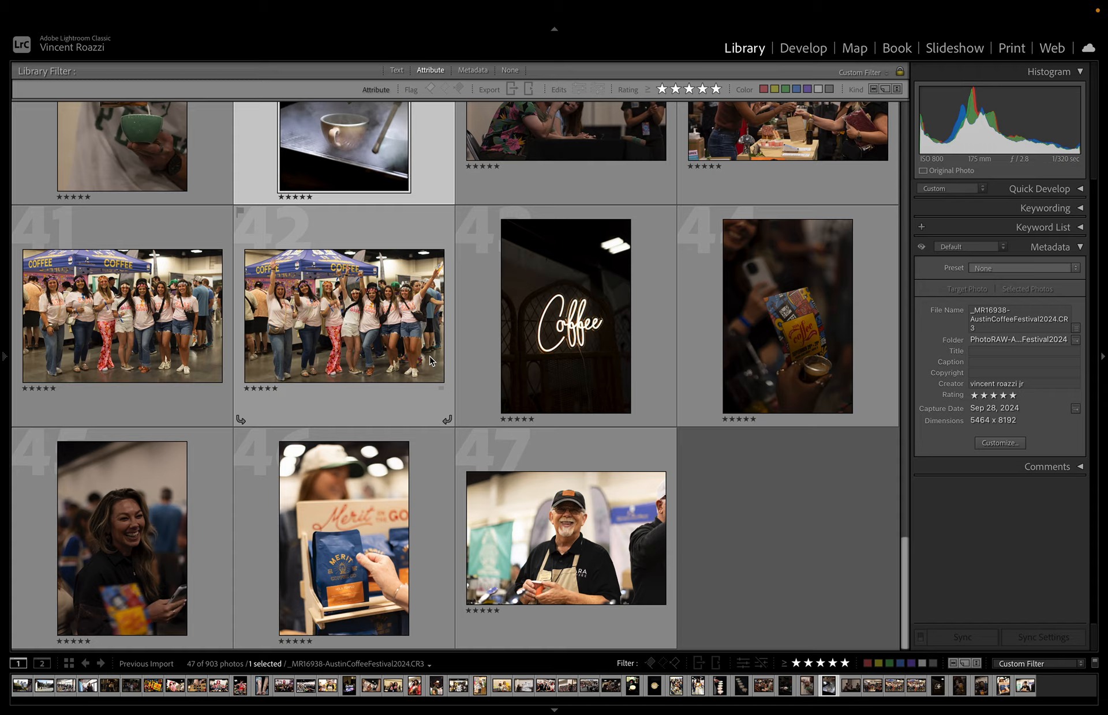
pyautogui.doubleClick(363, 320)
pyautogui.click(803, 48)
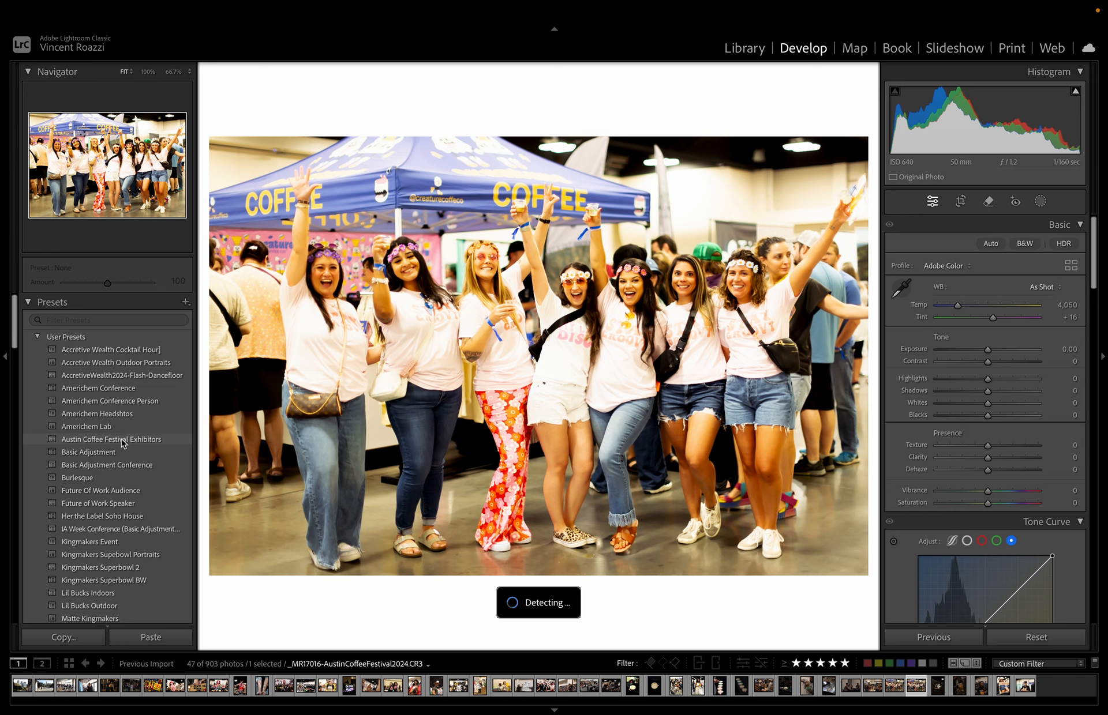
pyautogui.click(123, 440)
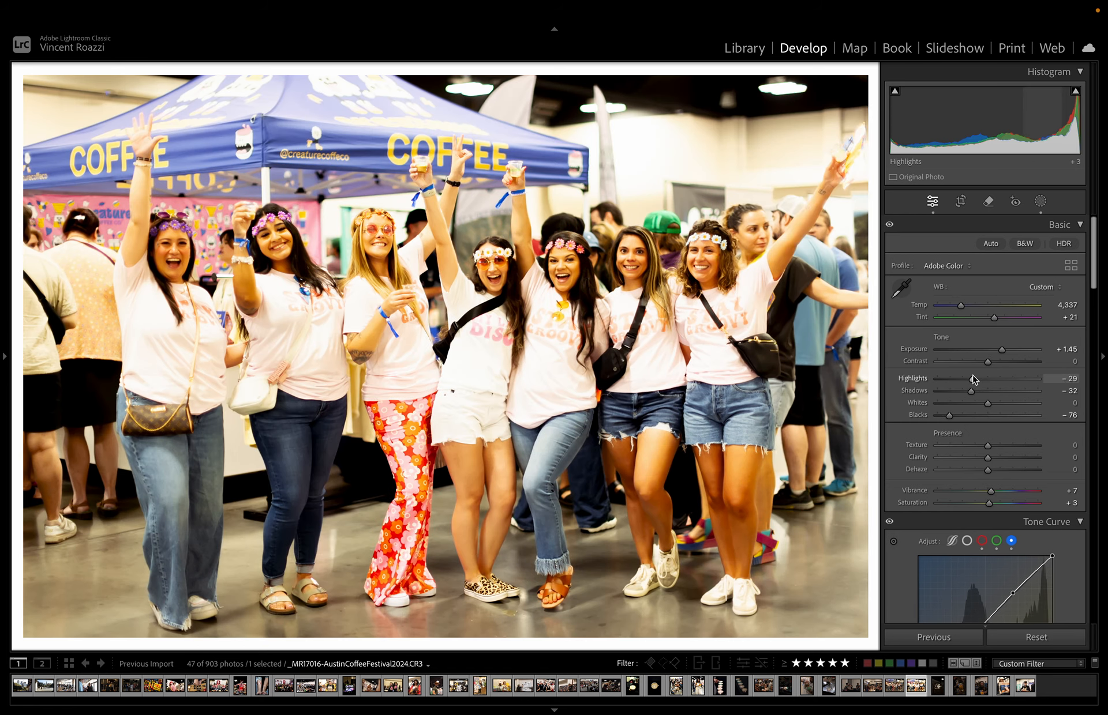
# - Set the group photo's highlights to −75, exposure to +1.20, temperature to 3,678 and tint to +16
pyautogui.moveTo(974, 379); pyautogui.dragTo(950, 379)
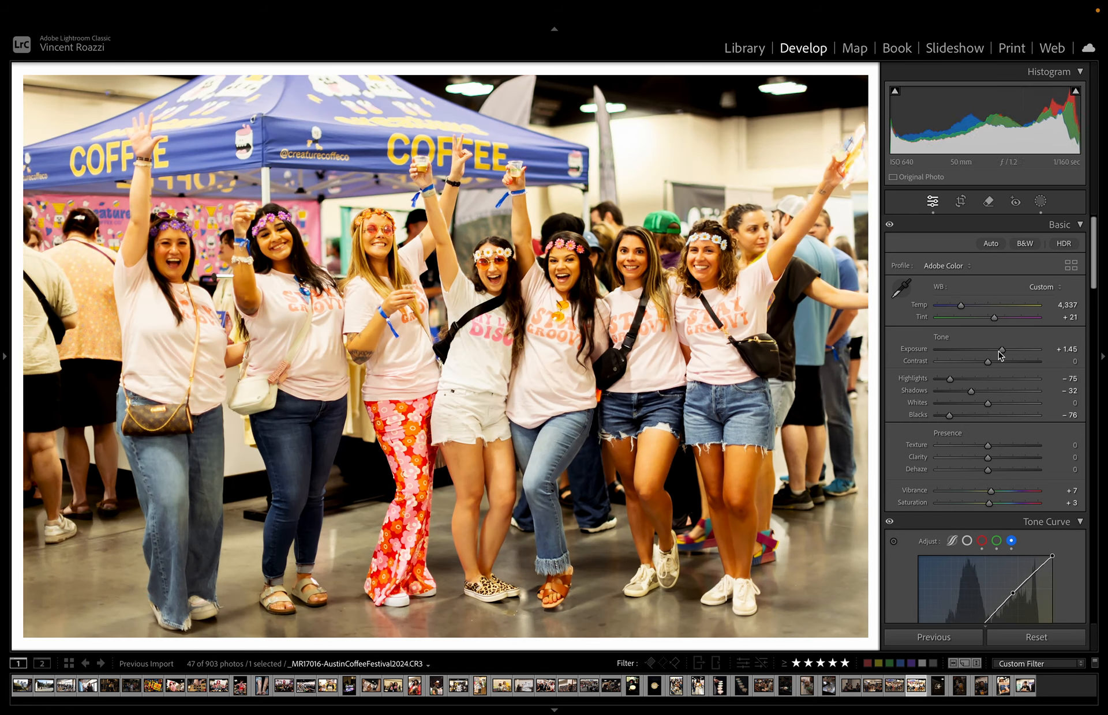
pyautogui.moveTo(1001, 349); pyautogui.dragTo(999, 350)
pyautogui.moveTo(961, 305); pyautogui.dragTo(953, 310)
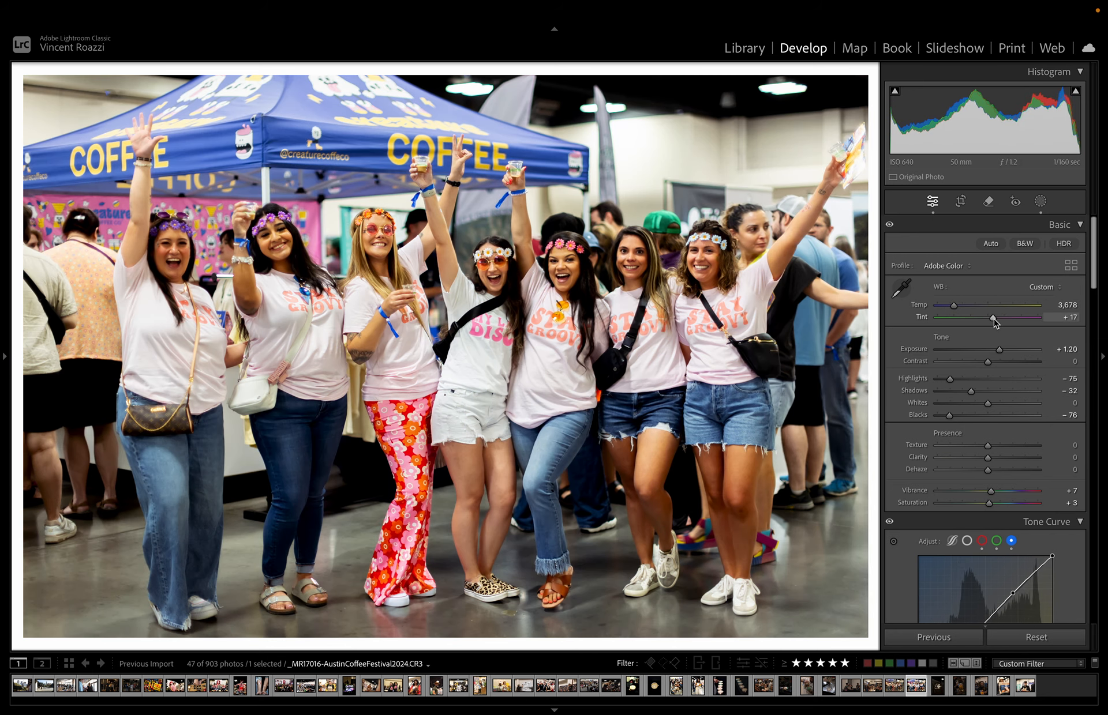
pyautogui.moveTo(994, 322); pyautogui.dragTo(994, 322)
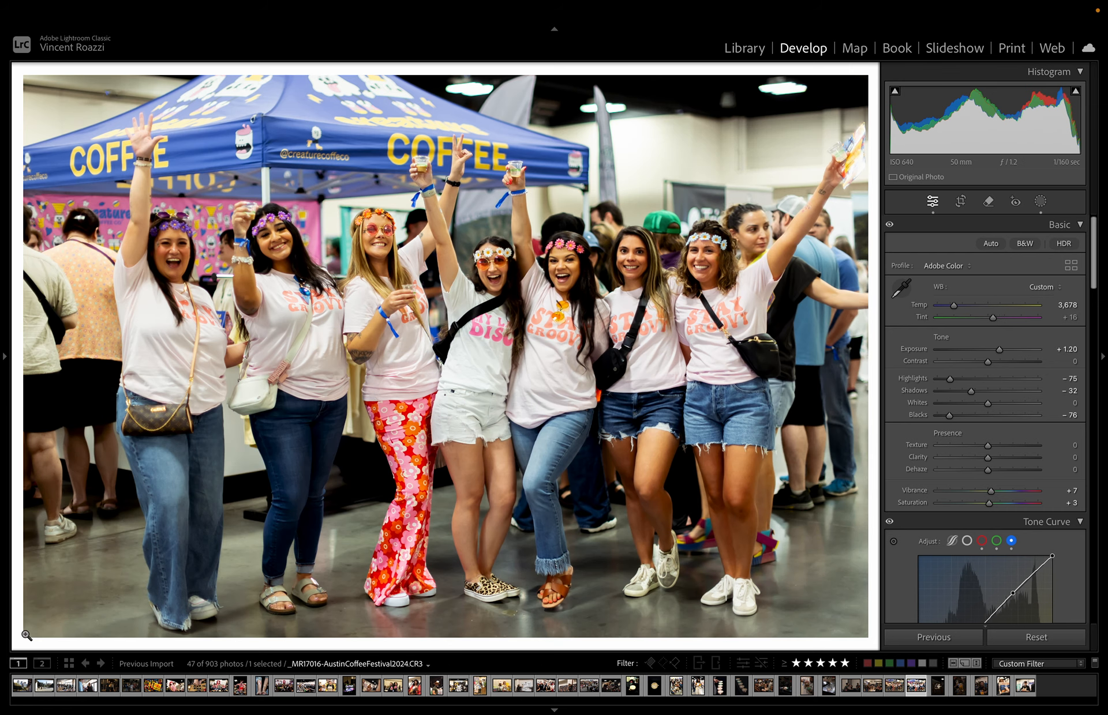
# - In the library grid, add the seated audience, flyer woman, crowd overview and sunglasses audience photos to the group photo's selection
pyautogui.click(69, 664)
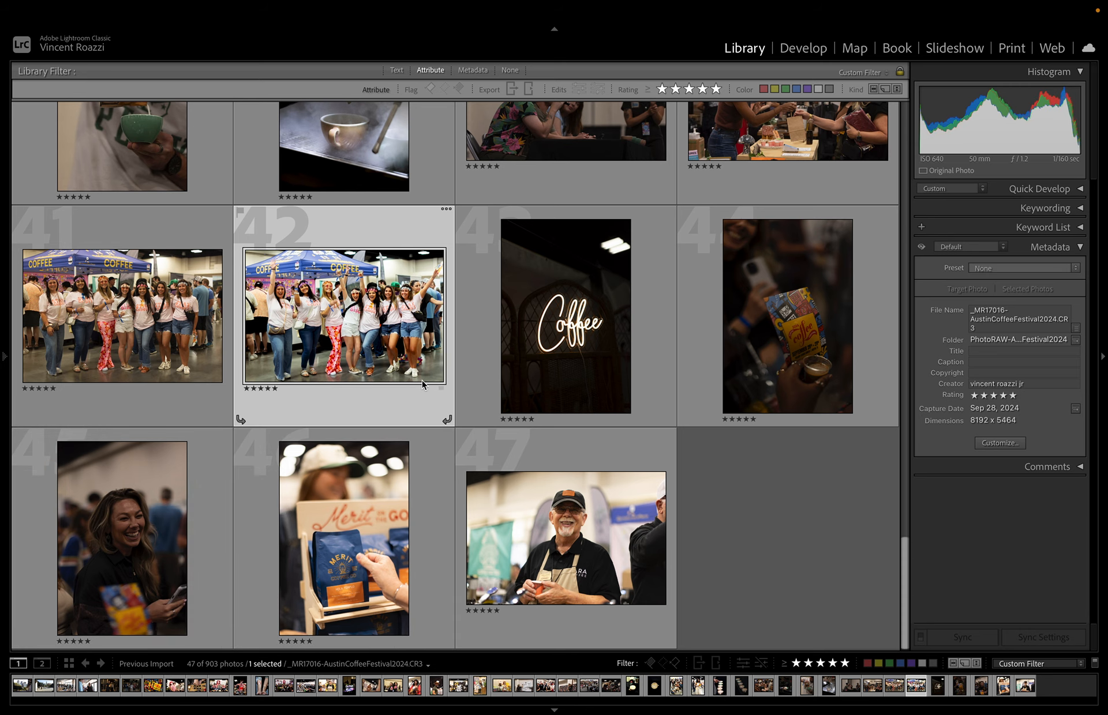
pyautogui.scroll(2, 333, 339)
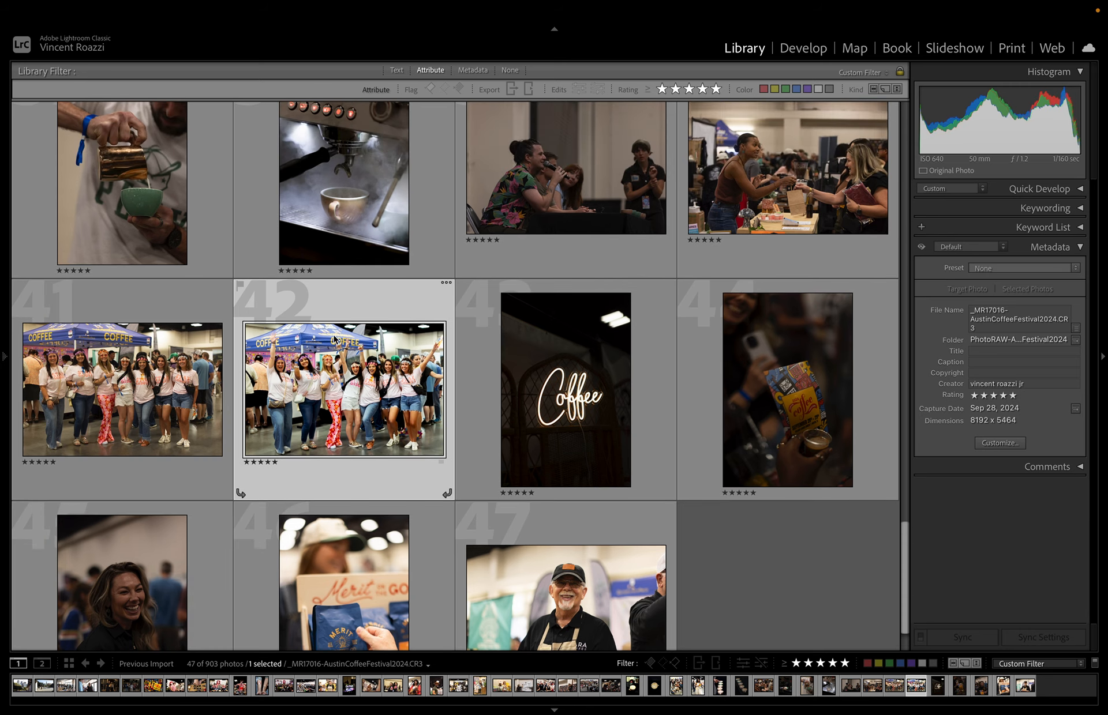
pyautogui.scroll(15, 334, 339)
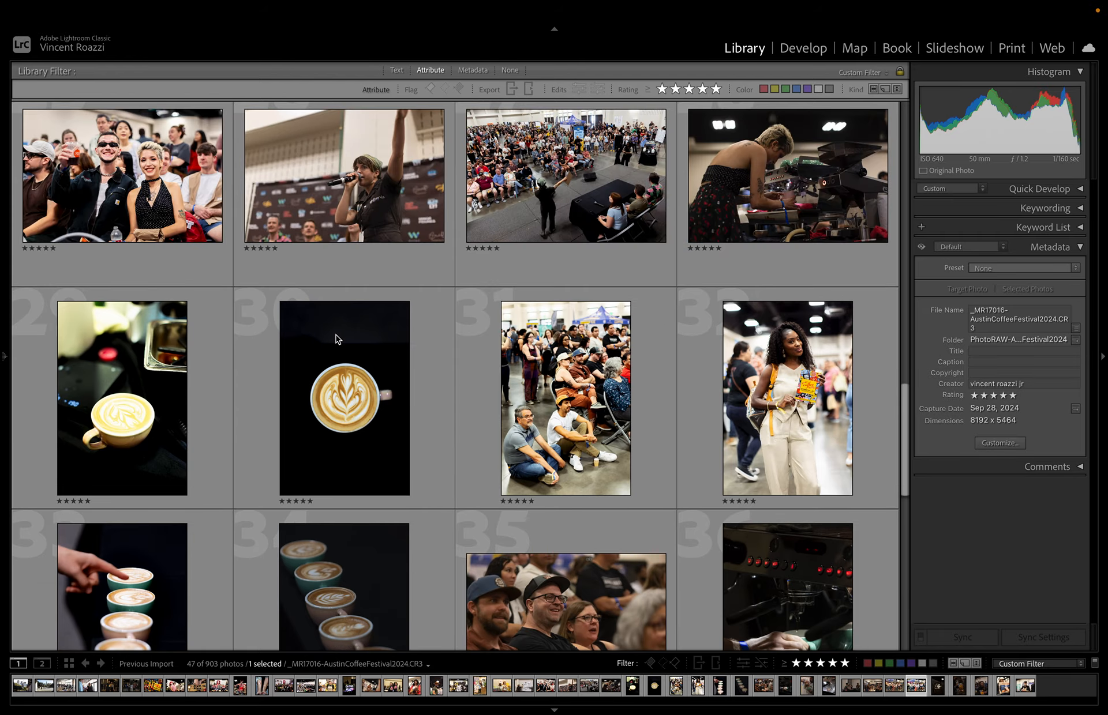
pyautogui.scroll(2, 337, 339)
pyautogui.keyDown('ctrl'); pyautogui.click(565, 438); pyautogui.keyUp('ctrl')
pyautogui.keyDown('ctrl'); pyautogui.click(720, 425); pyautogui.keyUp('ctrl')
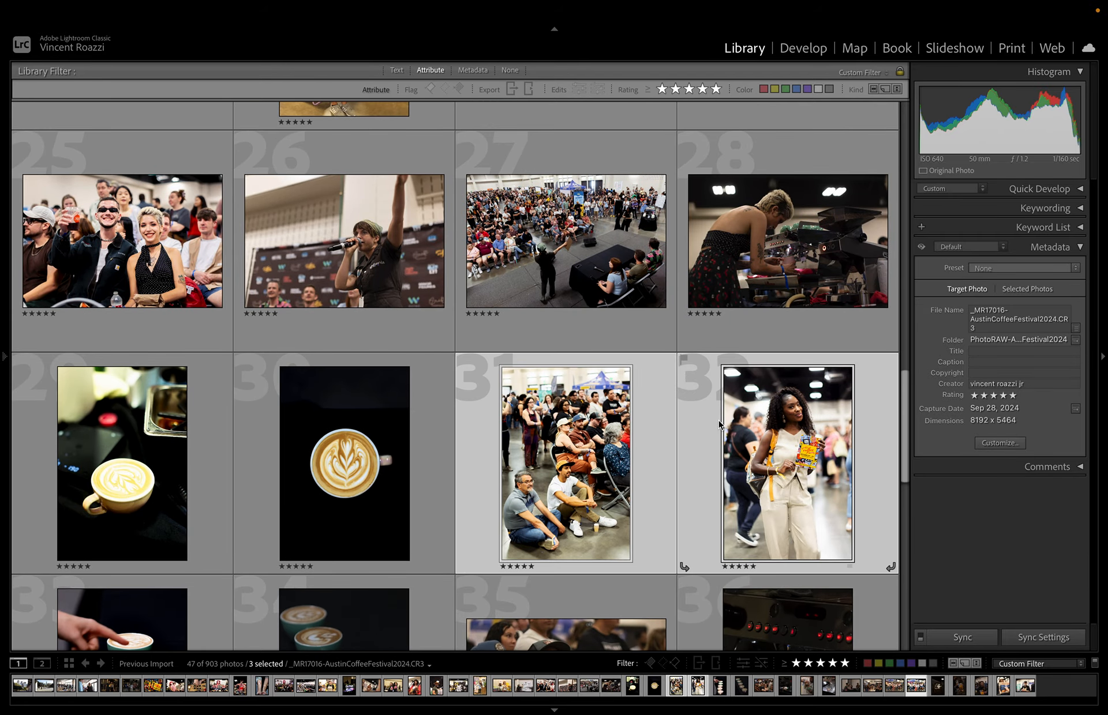
pyautogui.scroll(2, 720, 425)
pyautogui.keyDown('ctrl'); pyautogui.click(566, 323); pyautogui.keyUp('ctrl')
pyautogui.scroll(2, 565, 323)
pyautogui.keyDown('ctrl'); pyautogui.click(180, 371); pyautogui.keyUp('ctrl')
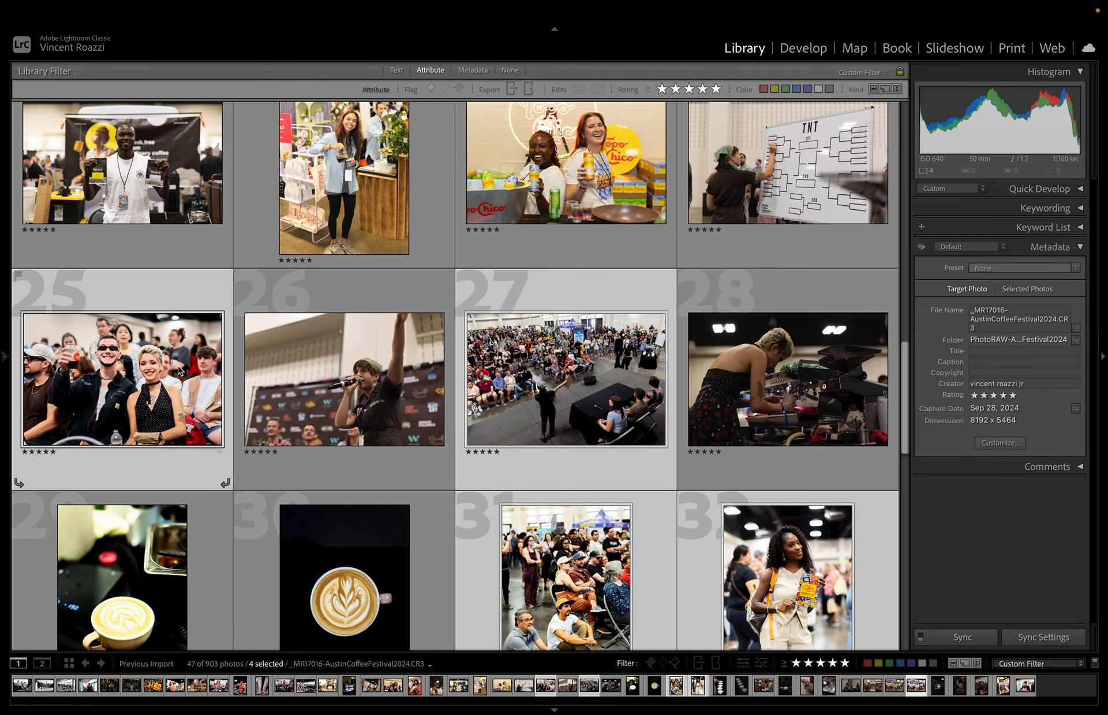
pyautogui.scroll(3, 396, 349)
pyautogui.keyDown('ctrl'); pyautogui.click(373, 380); pyautogui.keyUp('ctrl')
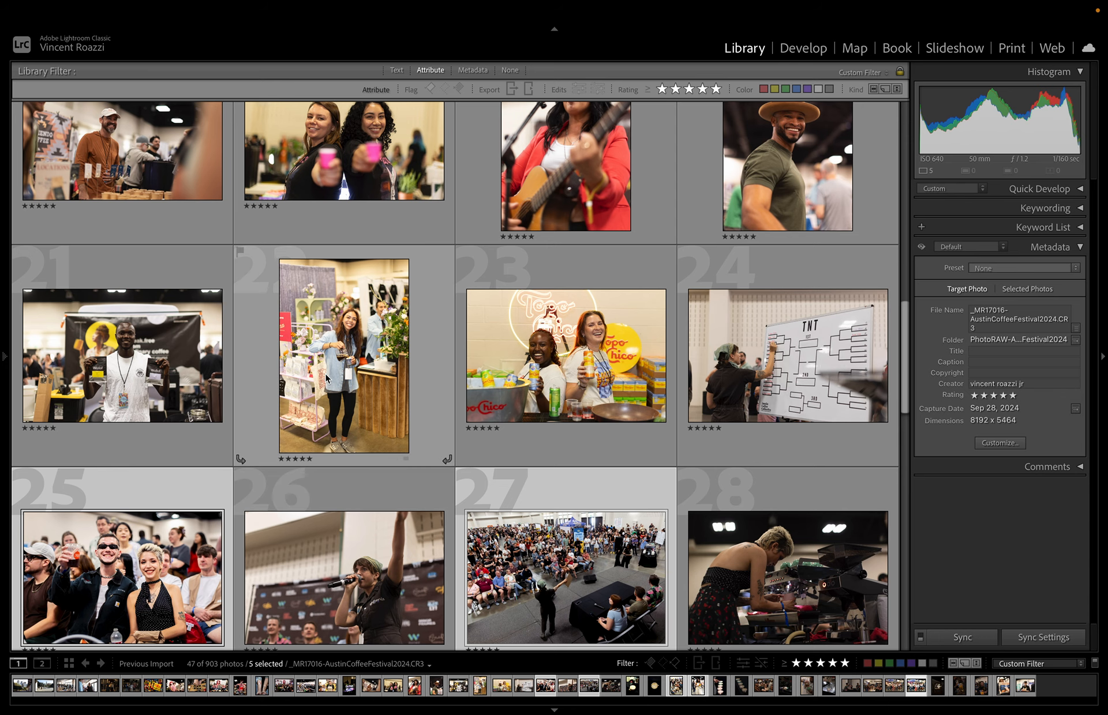
# - Add the two hall overviews, cheering booth team, pour-over barista, Ostara Coffee neon sign and tattooed forearms photos to the selection
pyautogui.scroll(2, 326, 378)
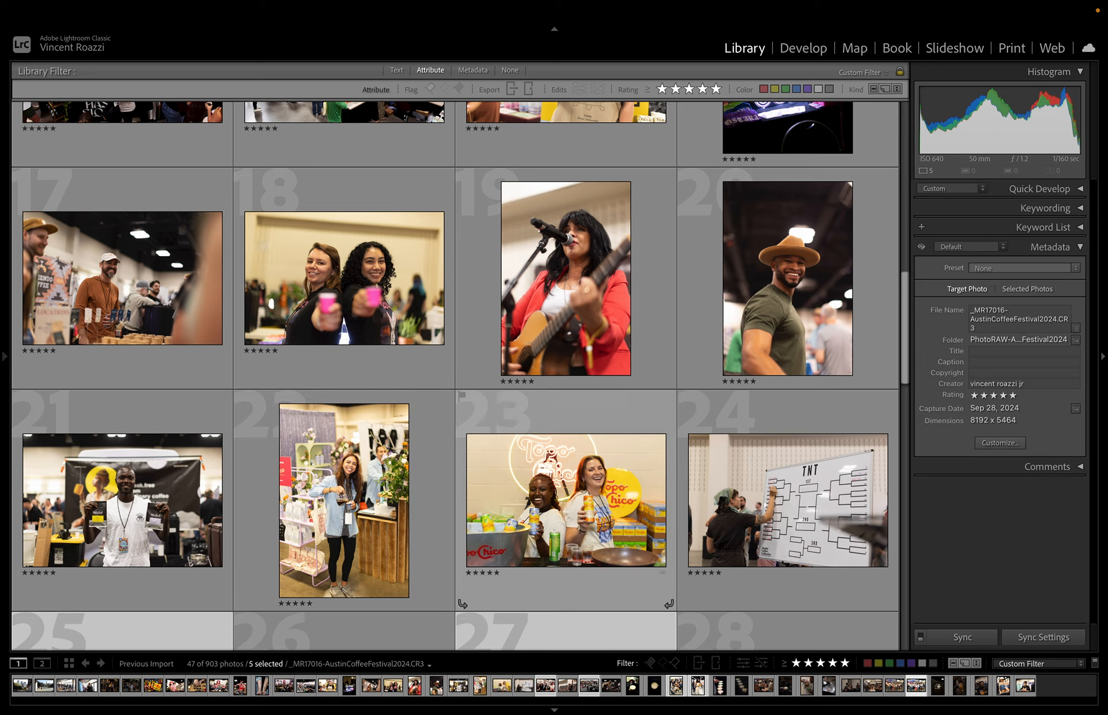
pyautogui.scroll(5, 538, 410)
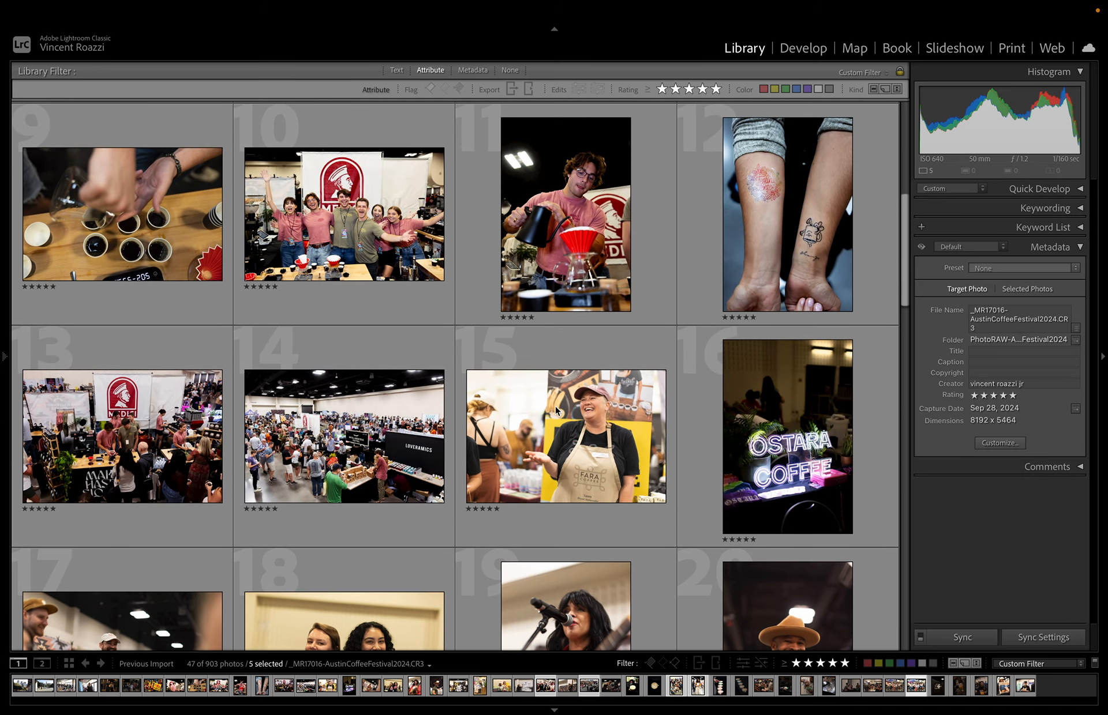
pyautogui.keyDown('ctrl'); pyautogui.click(404, 413); pyautogui.keyUp('ctrl')
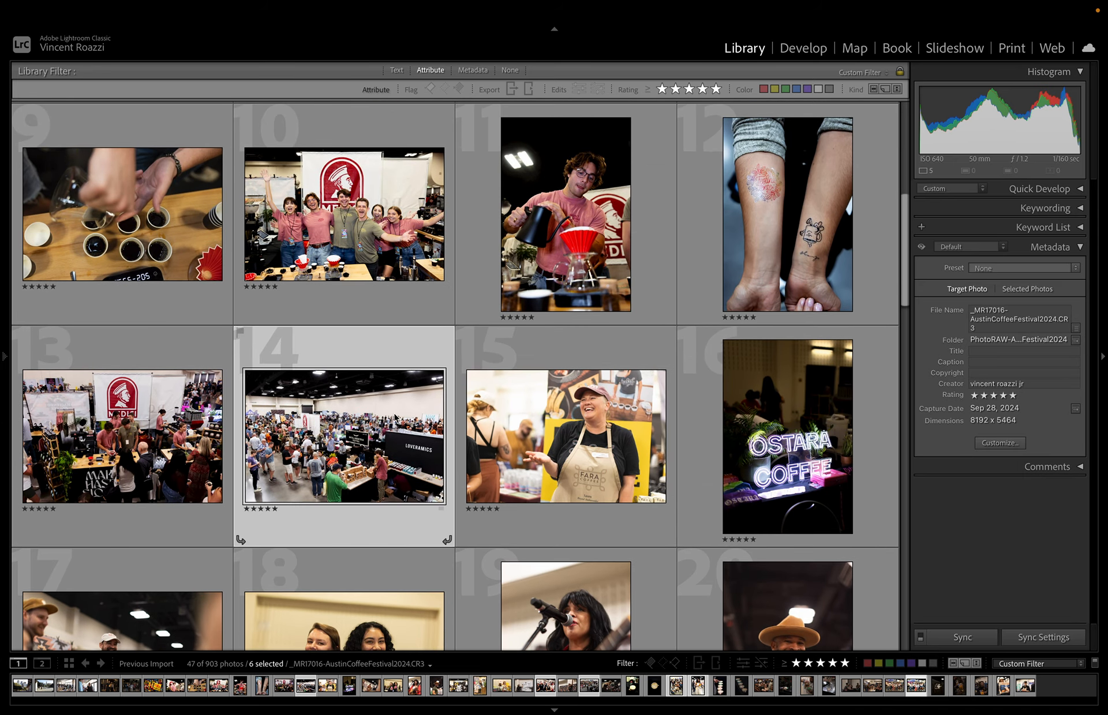
pyautogui.keyDown('ctrl'); pyautogui.click(185, 421); pyautogui.keyUp('ctrl')
pyautogui.keyDown('ctrl'); pyautogui.click(472, 287); pyautogui.keyUp('ctrl')
pyautogui.keyDown('ctrl'); pyautogui.click(438, 248); pyautogui.keyUp('ctrl')
pyautogui.scroll(1, 509, 314)
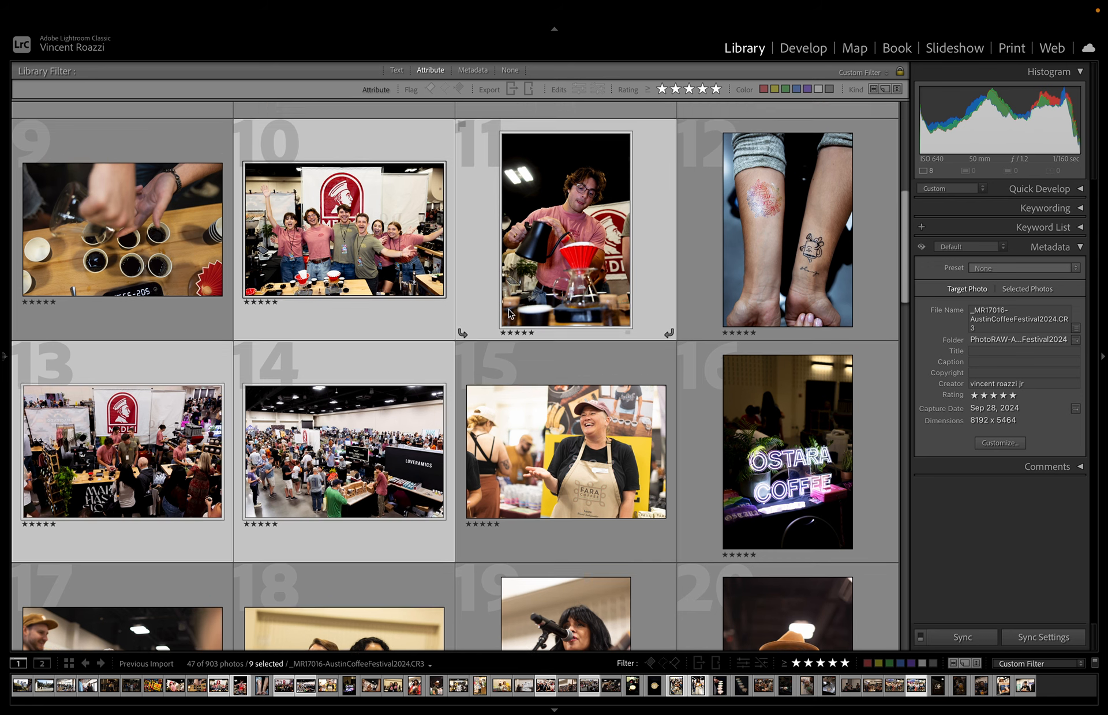
pyautogui.keyDown('ctrl'); pyautogui.click(773, 511); pyautogui.keyUp('ctrl')
pyautogui.keyDown('ctrl'); pyautogui.click(742, 279); pyautogui.keyUp('ctrl')
pyautogui.scroll(2, 726, 328)
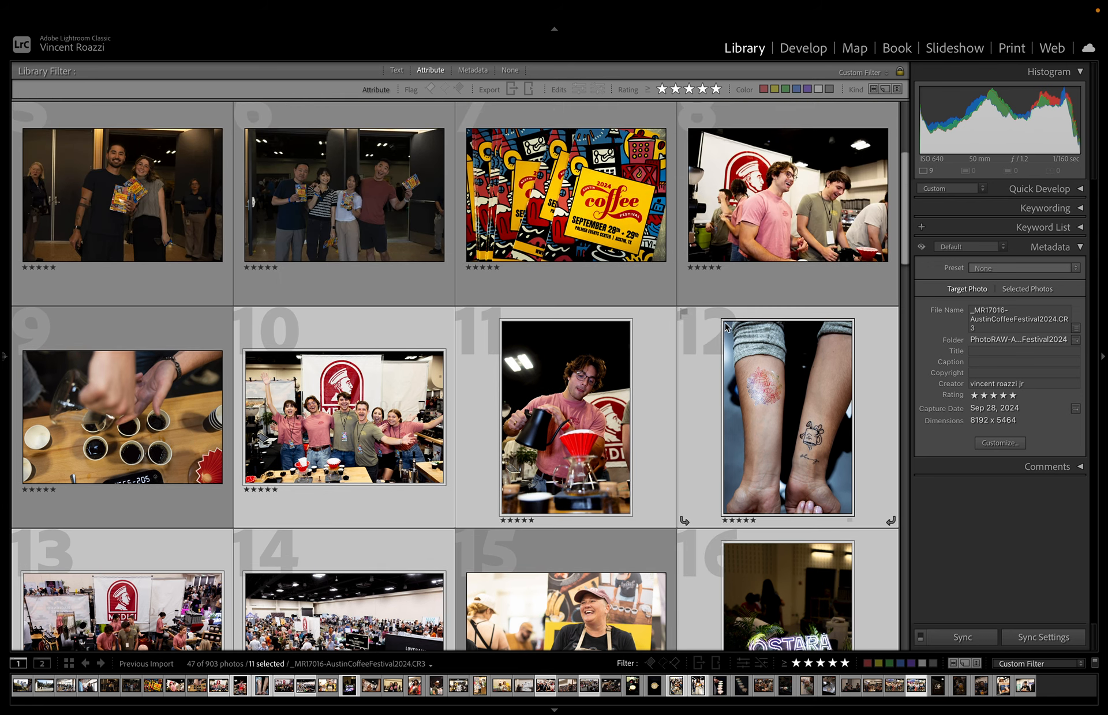
# - Add the festival flyers, two skyline photos and the photo of two laughing baristas to the selection
pyautogui.scroll(2, 190, 438)
pyautogui.keyDown('ctrl'); pyautogui.click(571, 330); pyautogui.keyUp('ctrl')
pyautogui.scroll(2, 571, 329)
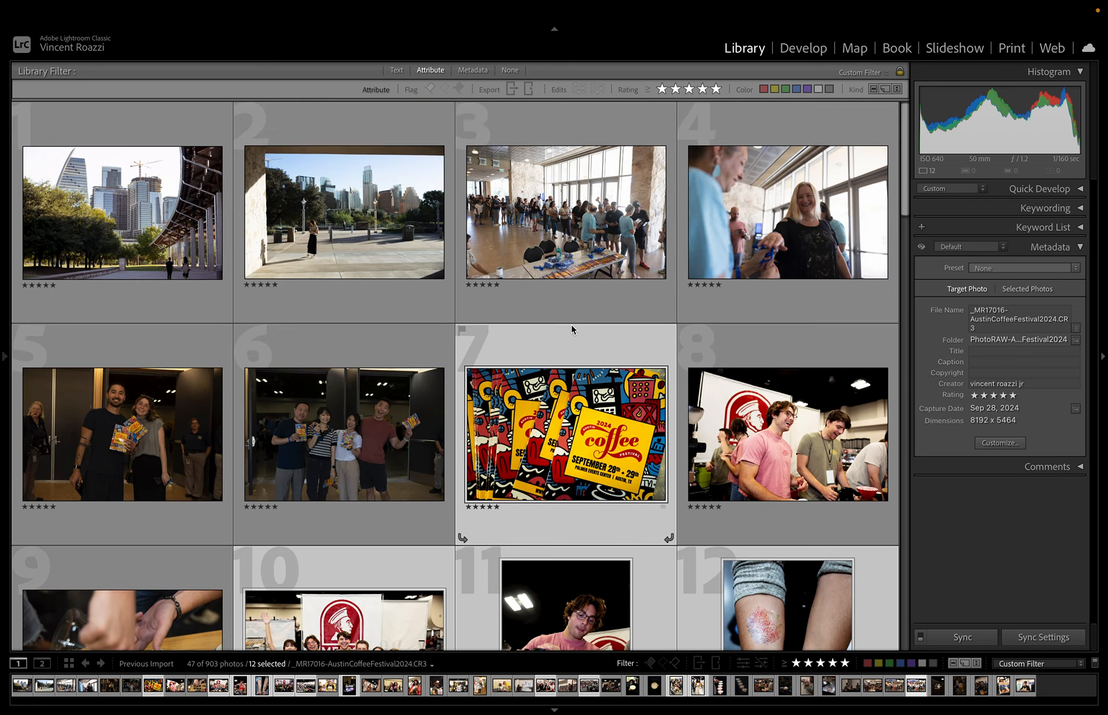
pyautogui.keyDown('ctrl'); pyautogui.click(363, 217); pyautogui.keyUp('ctrl')
pyautogui.keyDown('ctrl'); pyautogui.click(119, 203); pyautogui.keyUp('ctrl')
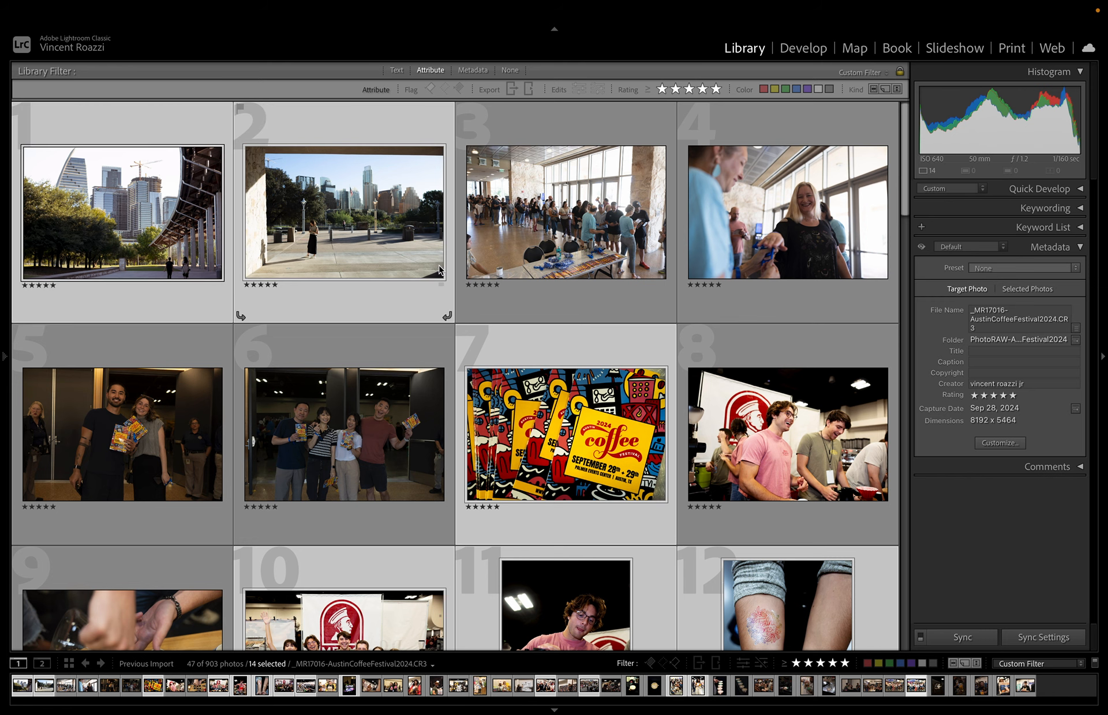
pyautogui.keyDown('ctrl'); pyautogui.click(785, 439); pyautogui.keyUp('ctrl')
# - Start an export of the selected photos, load the FullRes preset and review its location, format and sizing settings
pyautogui.click(5, 450)
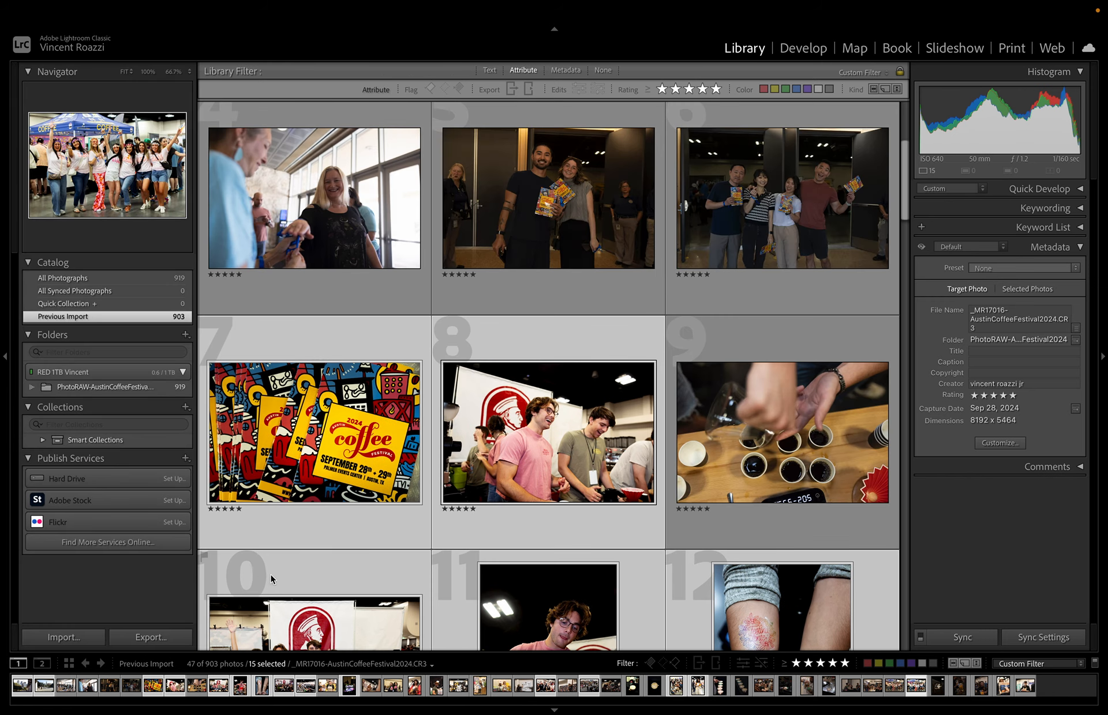
pyautogui.click(150, 638)
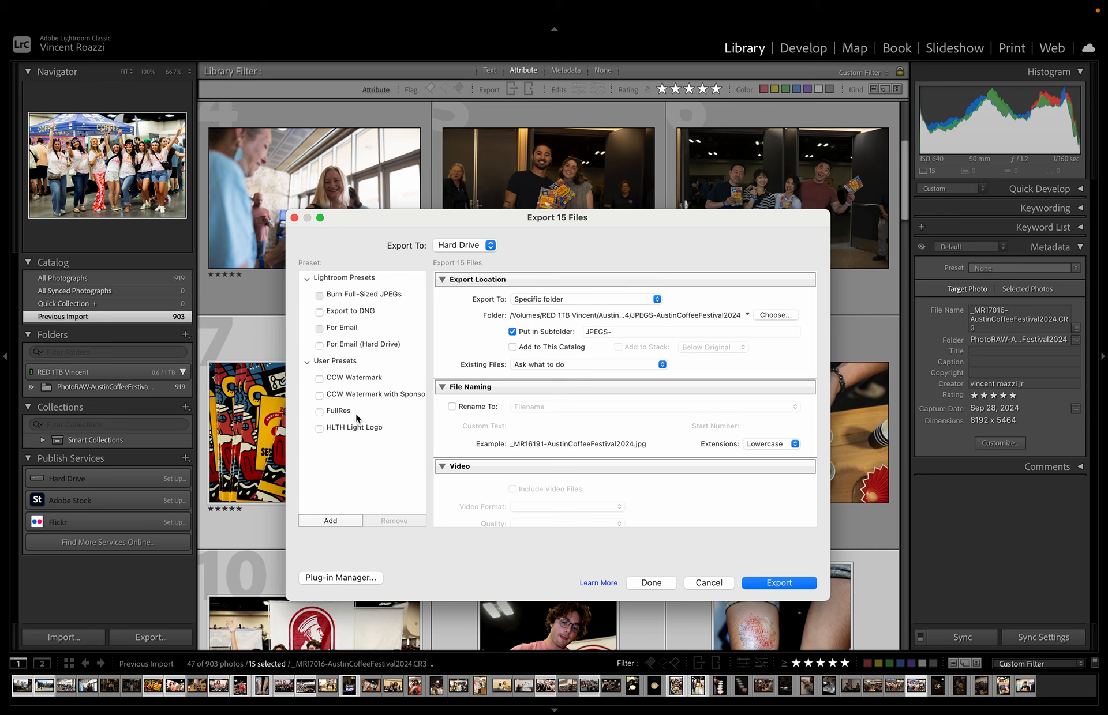
pyautogui.click(369, 408)
pyautogui.scroll(-10, 670, 423)
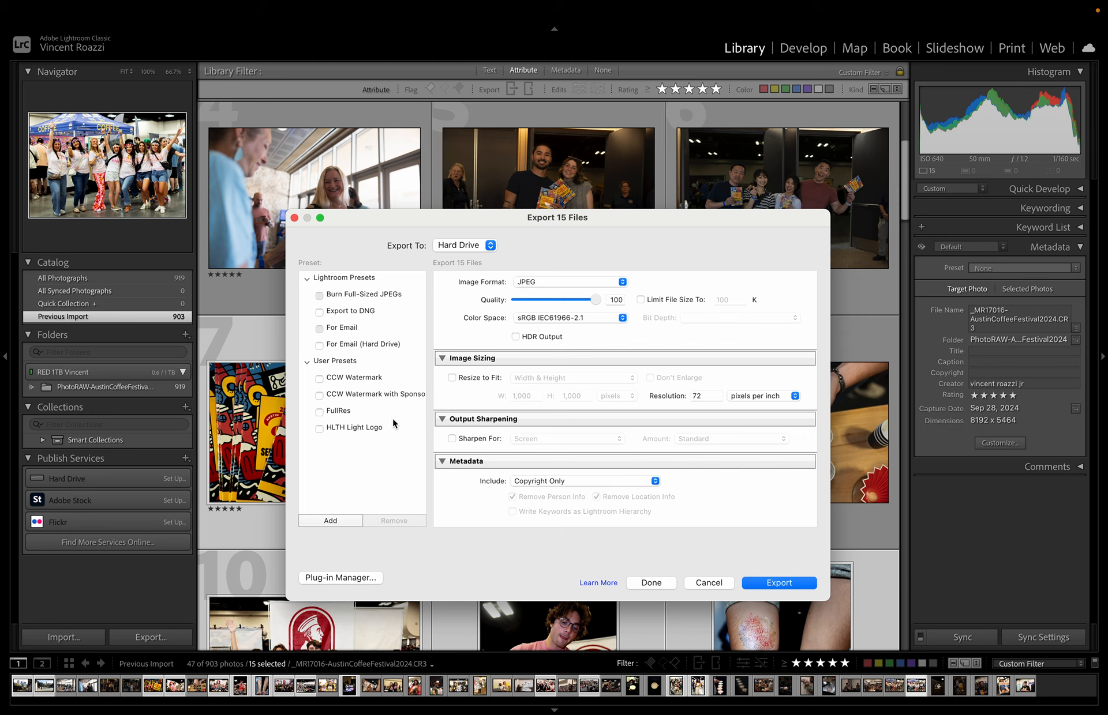
pyautogui.scroll(10, 475, 464)
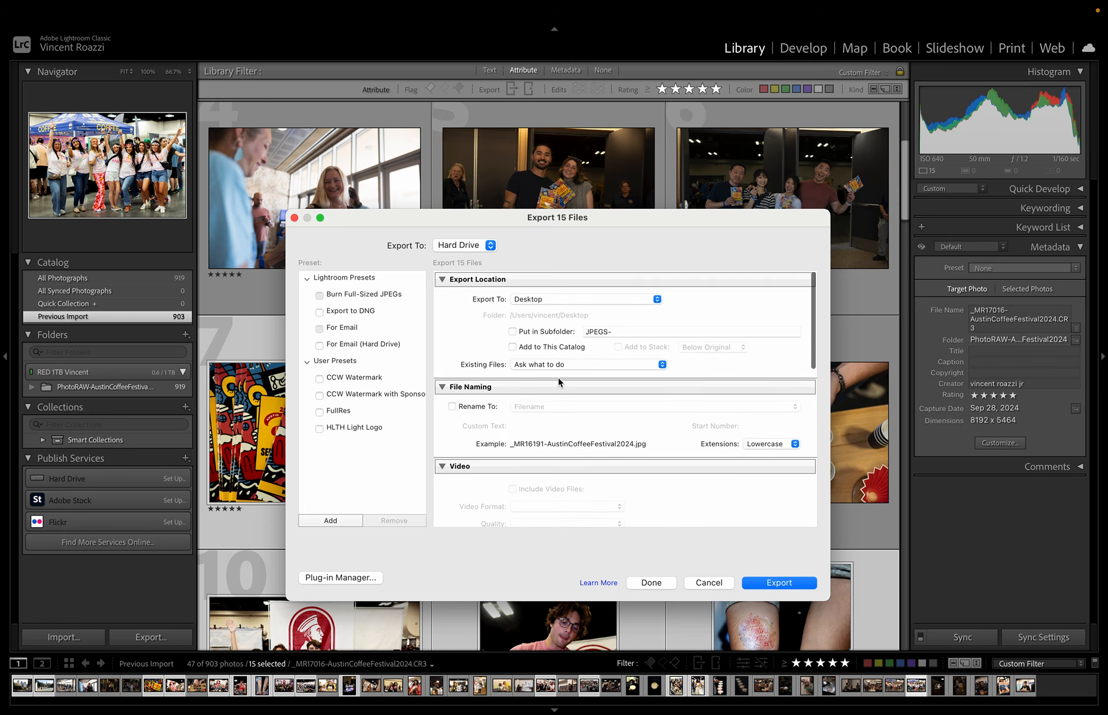